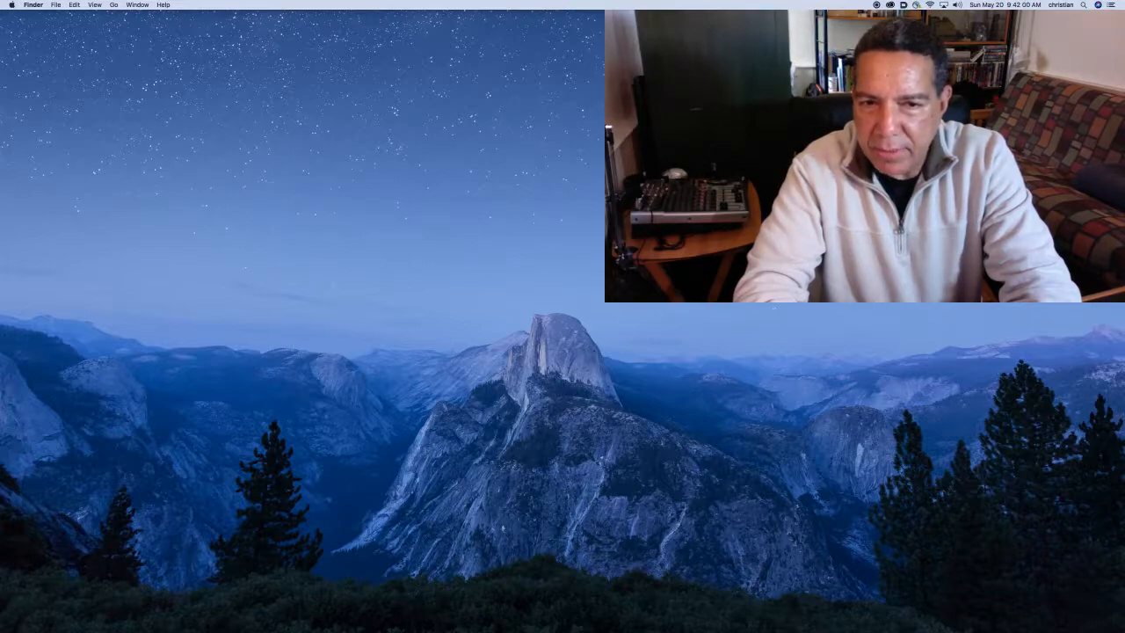
Switch to the minimized TeamViewer session of the remote Windows server.
{"action": "key", "text": "alt"}
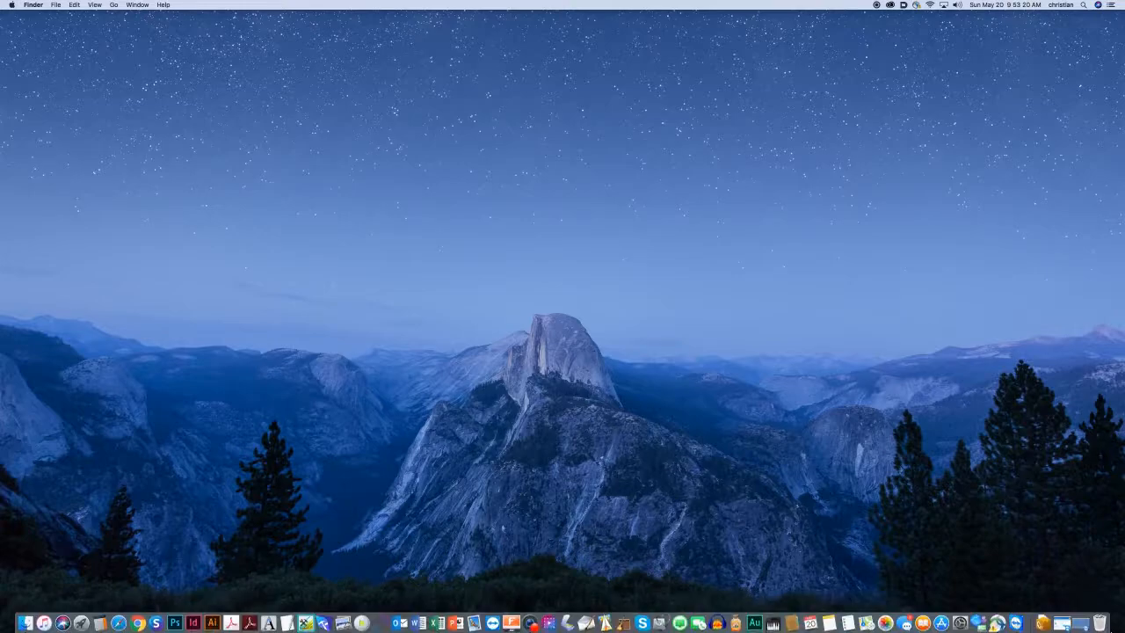
{"action": "left_click", "coordinate": [1083, 623]}
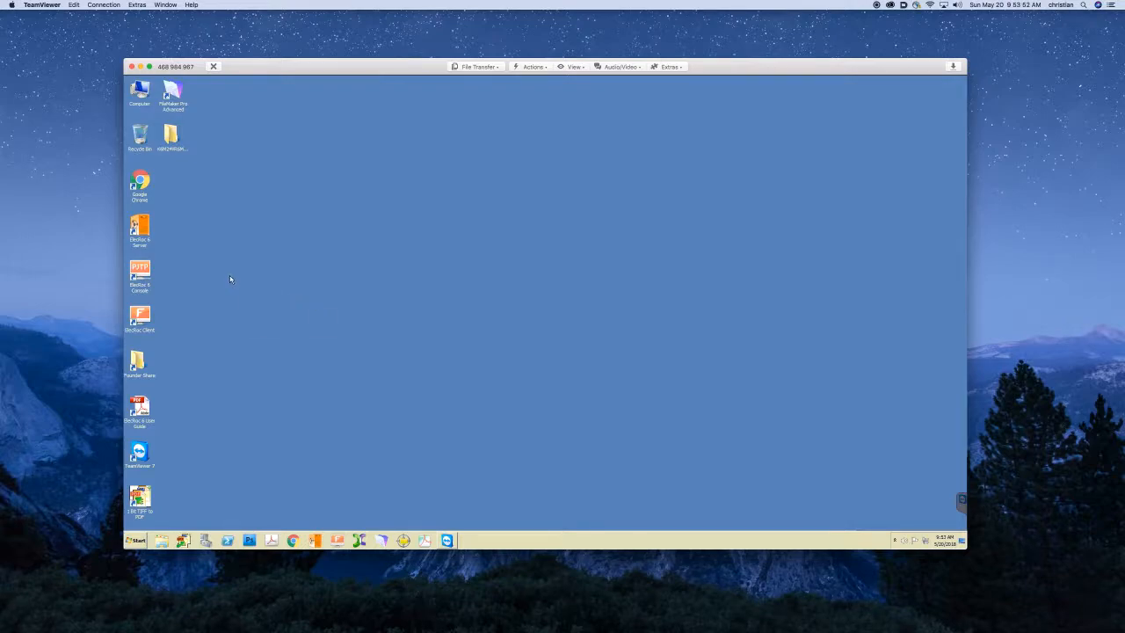
View the remote computer's system properties and close them.
{"action": "right_click", "coordinate": [141, 88]}
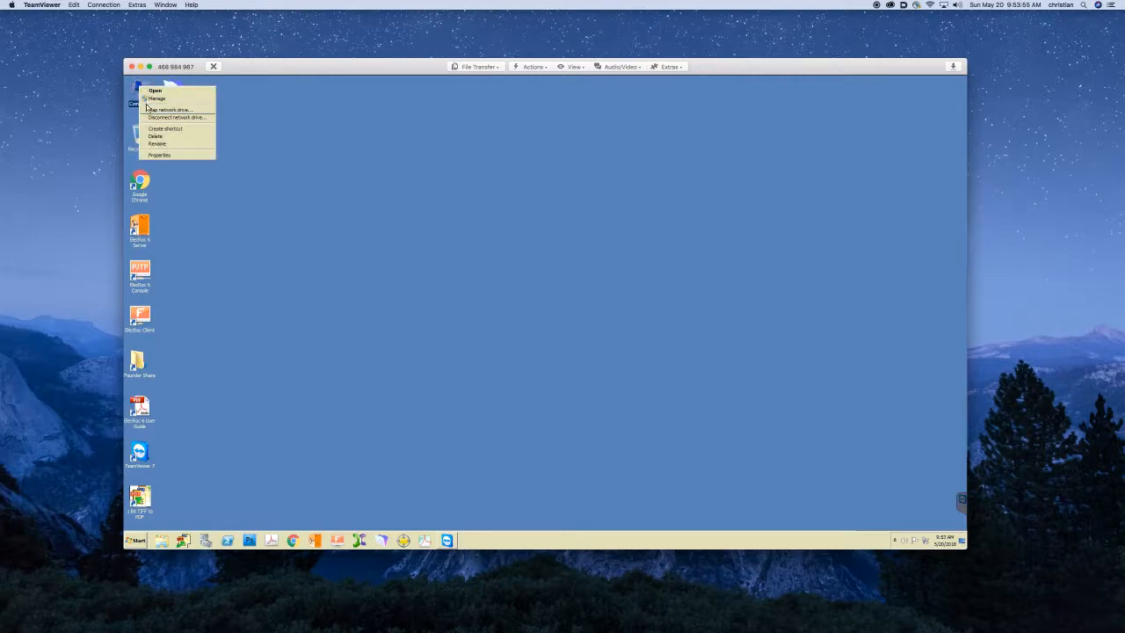
{"action": "left_click", "coordinate": [174, 156]}
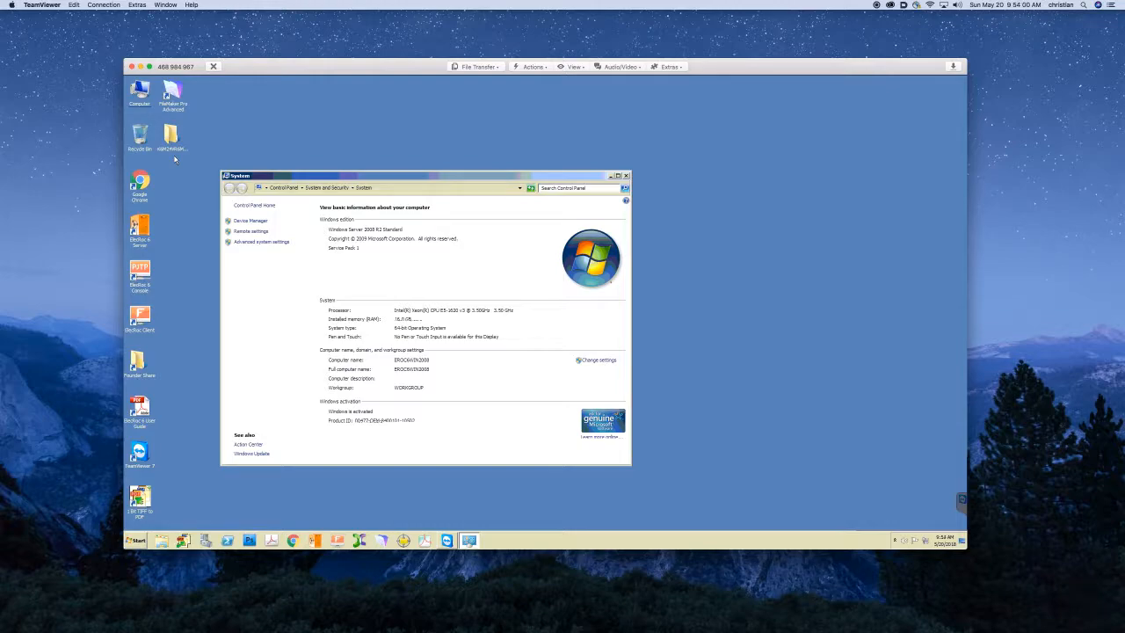
{"action": "left_click", "coordinate": [626, 177]}
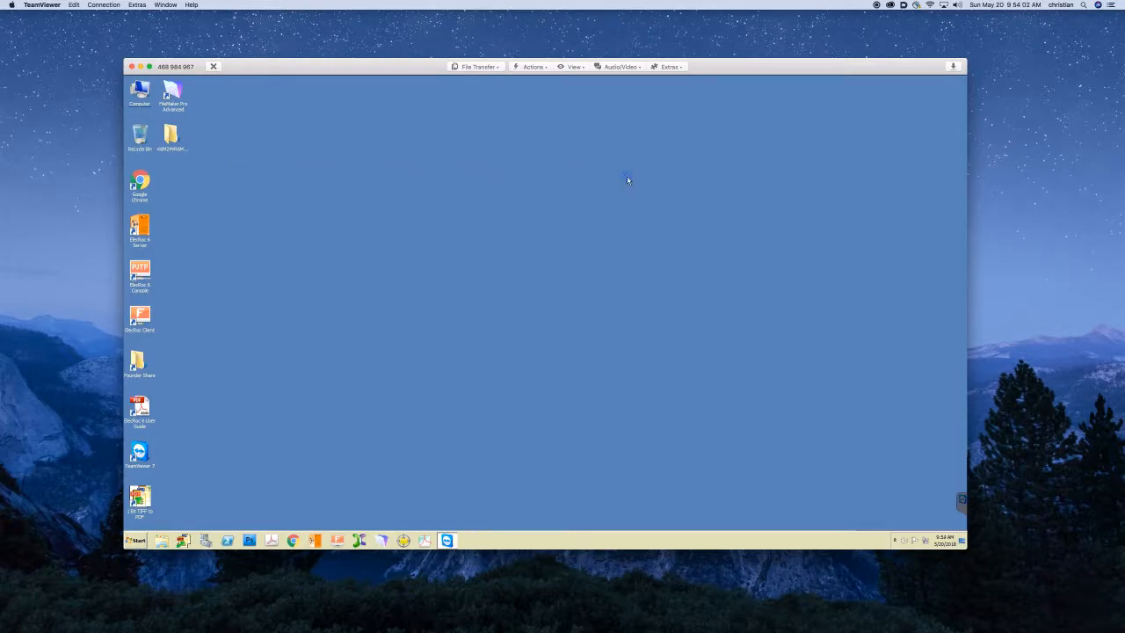
Launch ElecRoc 6 Server on the remote machine and start all processors in the processor list.
{"action": "left_click", "coordinate": [315, 540]}
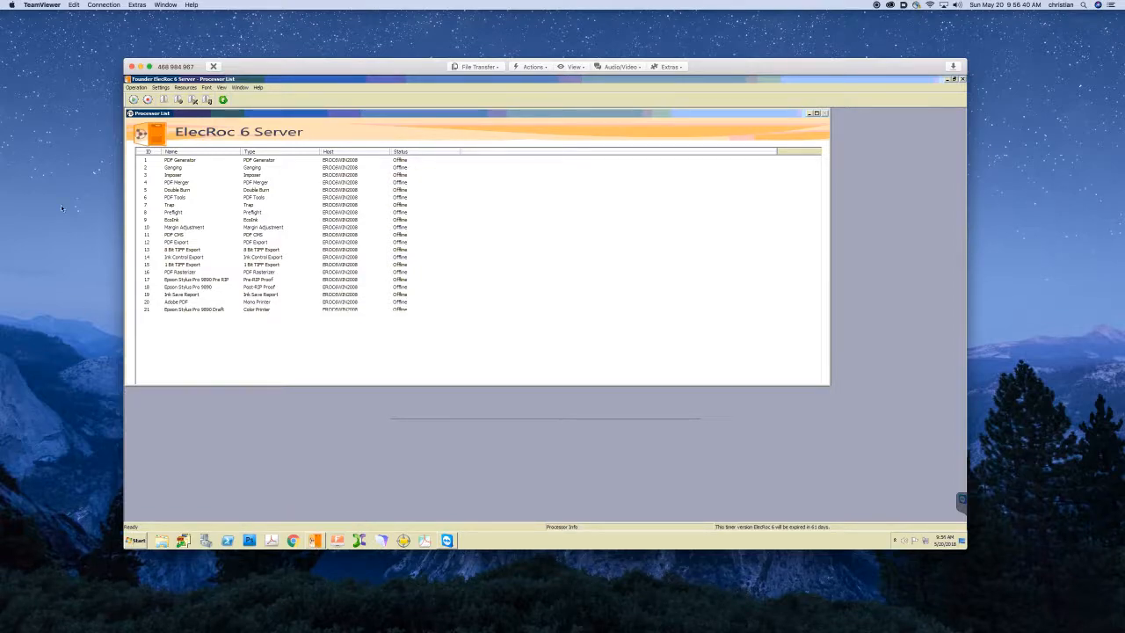
{"action": "left_click", "coordinate": [134, 100]}
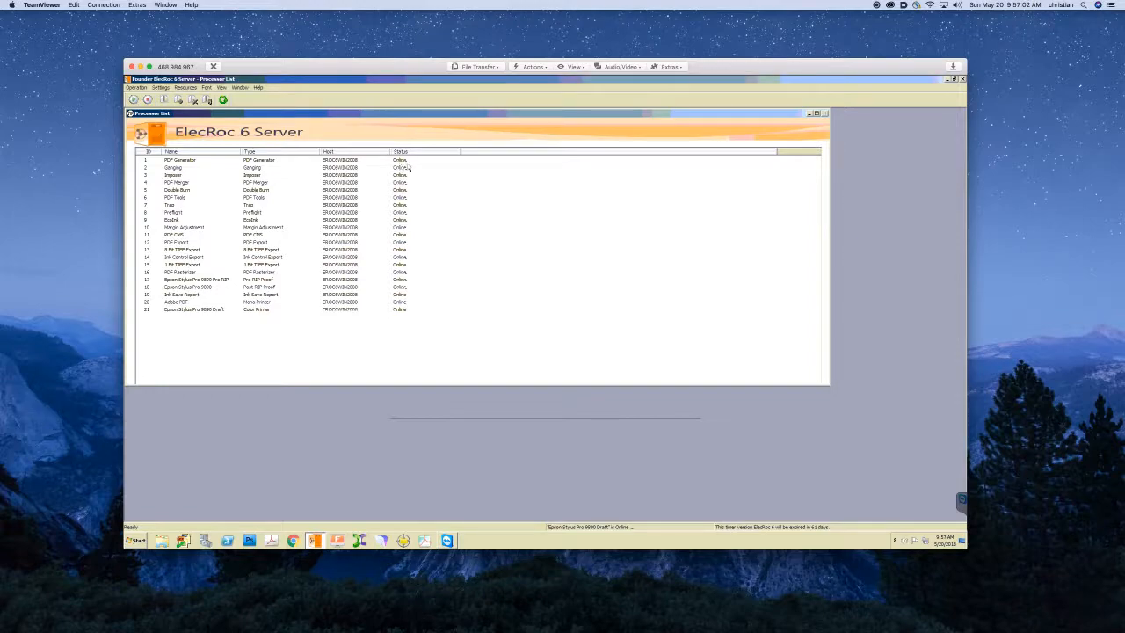
Check the control options and configuration of the PDF Generator processor, leaving its settings as they are.
{"action": "right_click", "coordinate": [402, 162]}
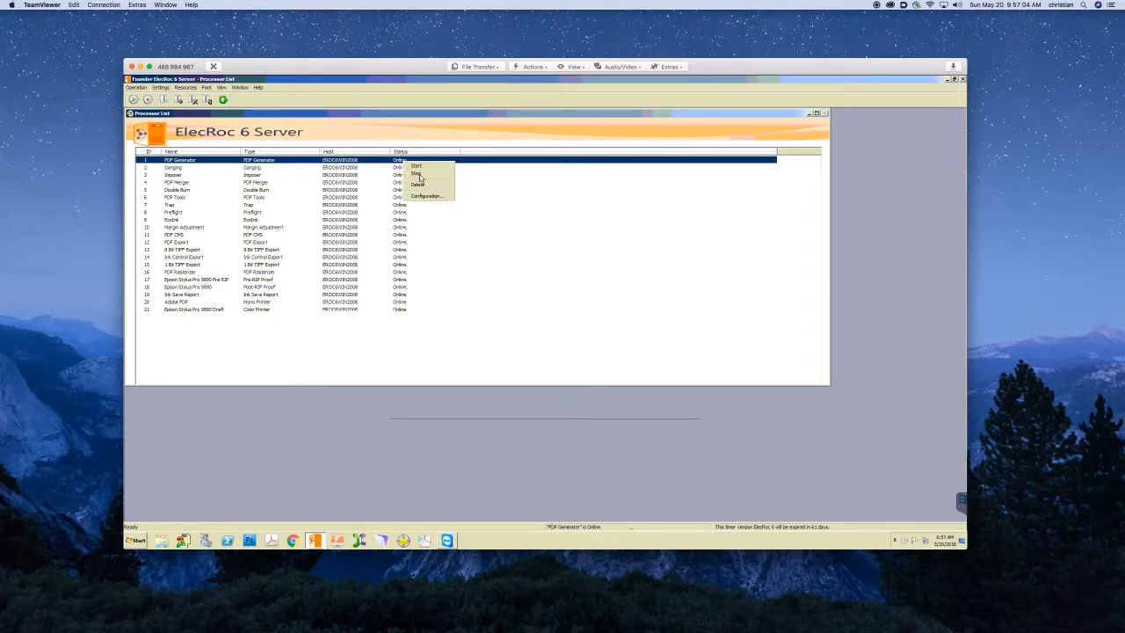
{"action": "left_click", "coordinate": [484, 212]}
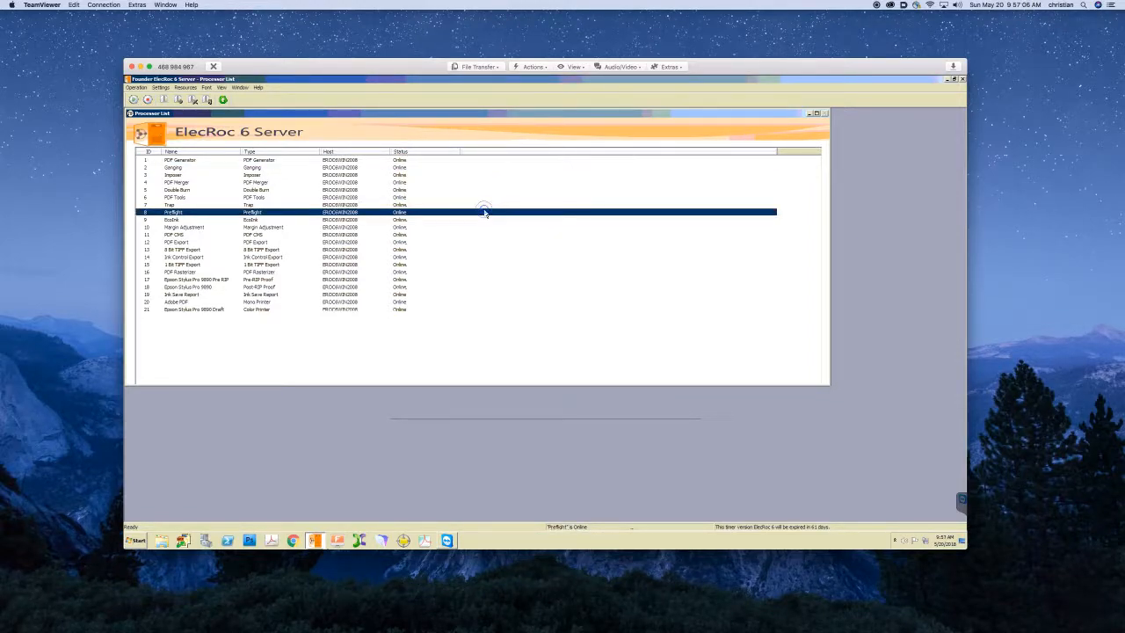
{"action": "right_click", "coordinate": [403, 162]}
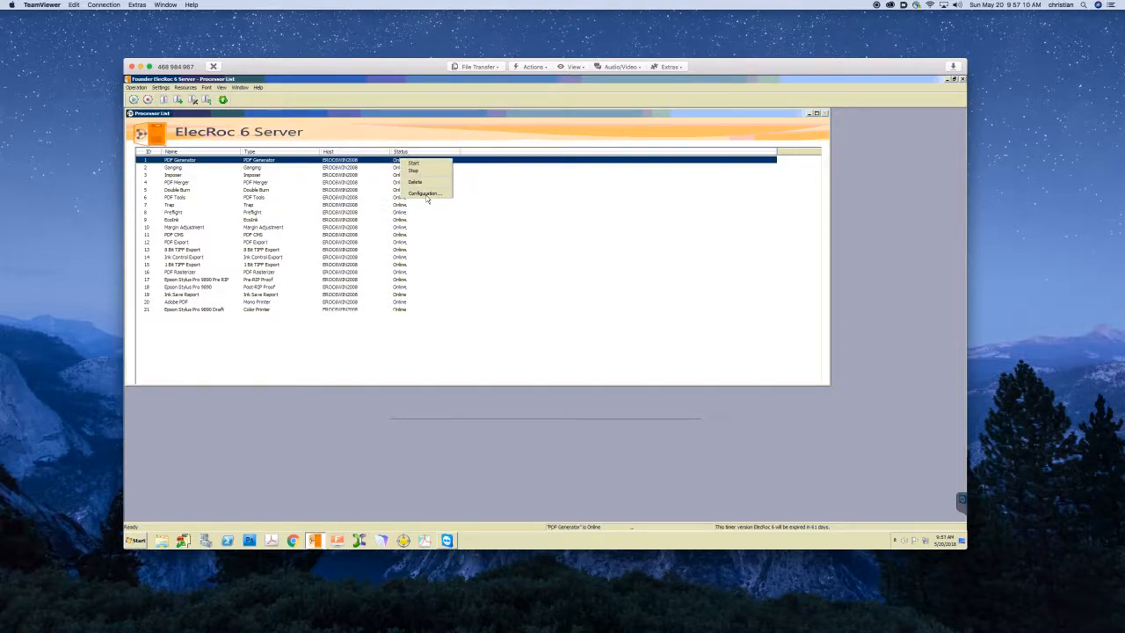
{"action": "left_click", "coordinate": [428, 194]}
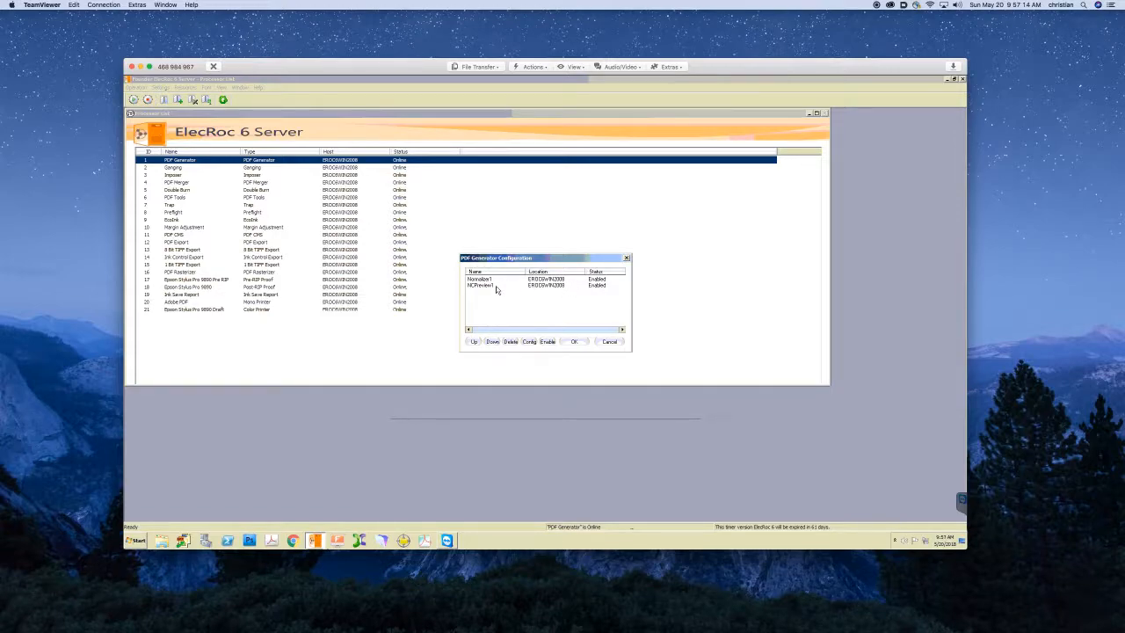
{"action": "left_click", "coordinate": [627, 258]}
{"action": "left_click", "coordinate": [628, 264]}
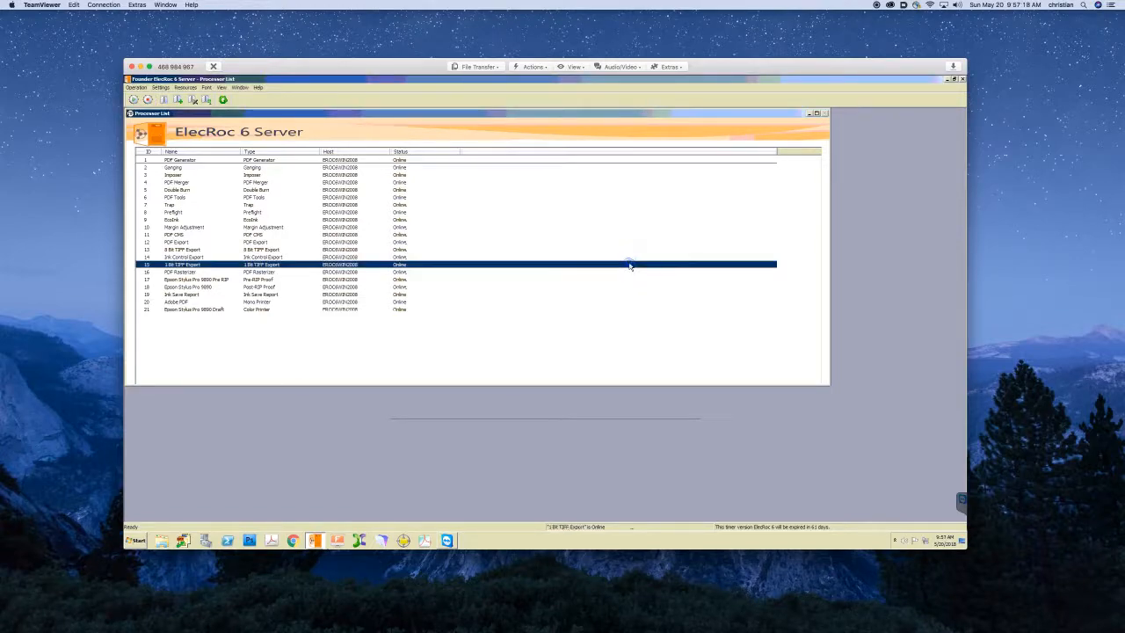
Review the list of authorized client computers in the server's authorization setup and quit it.
{"action": "key", "text": "alt"}
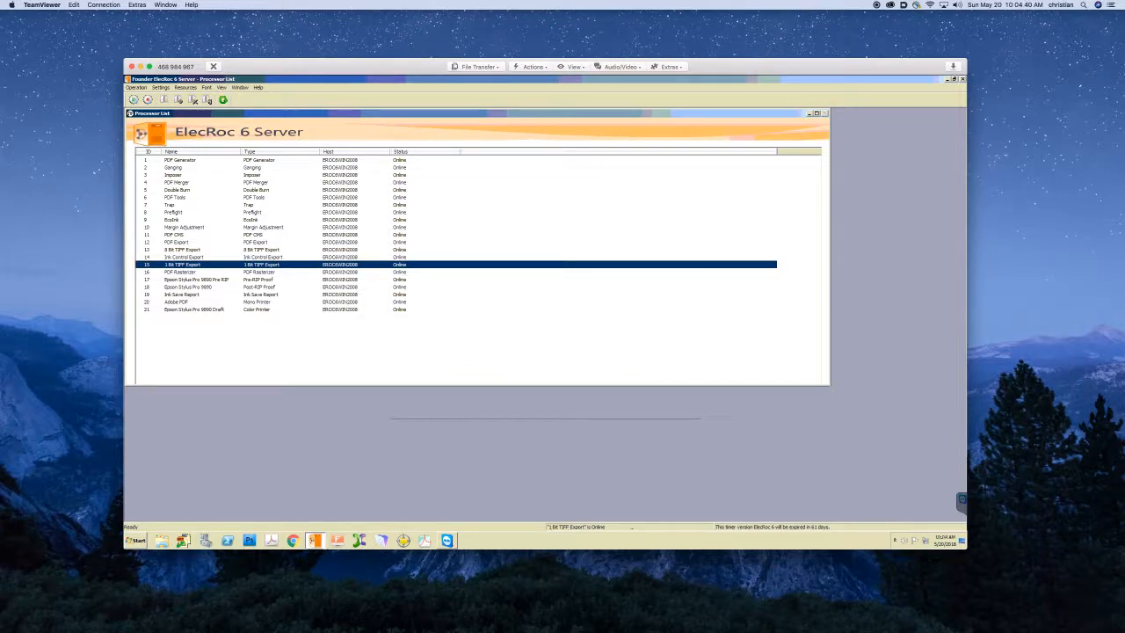
{"action": "left_click", "coordinate": [167, 89]}
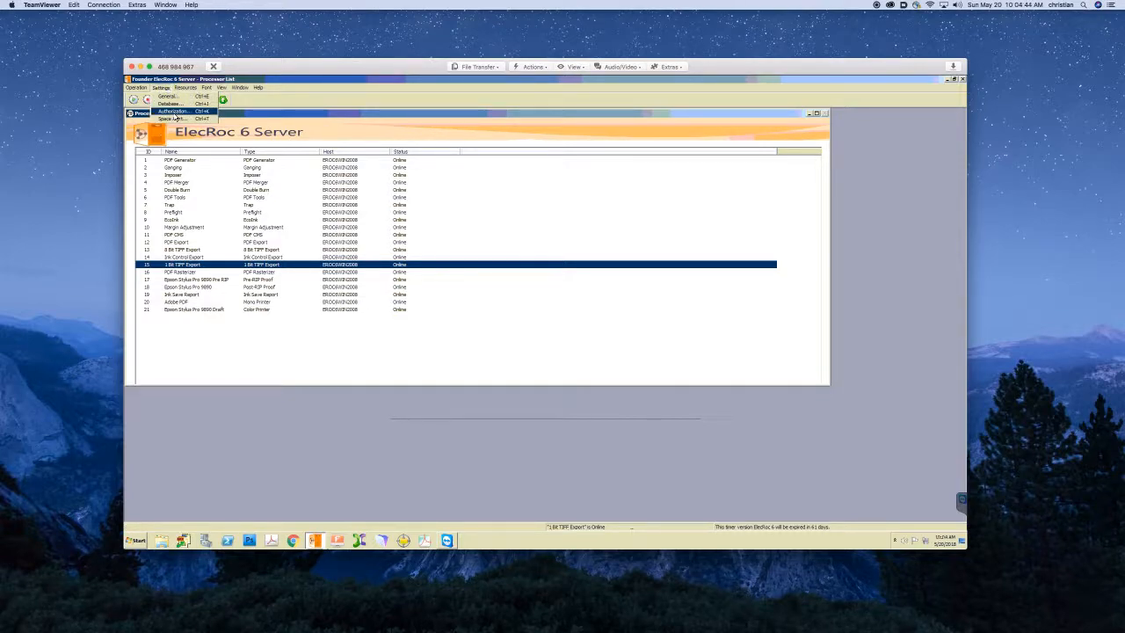
{"action": "left_click", "coordinate": [173, 112]}
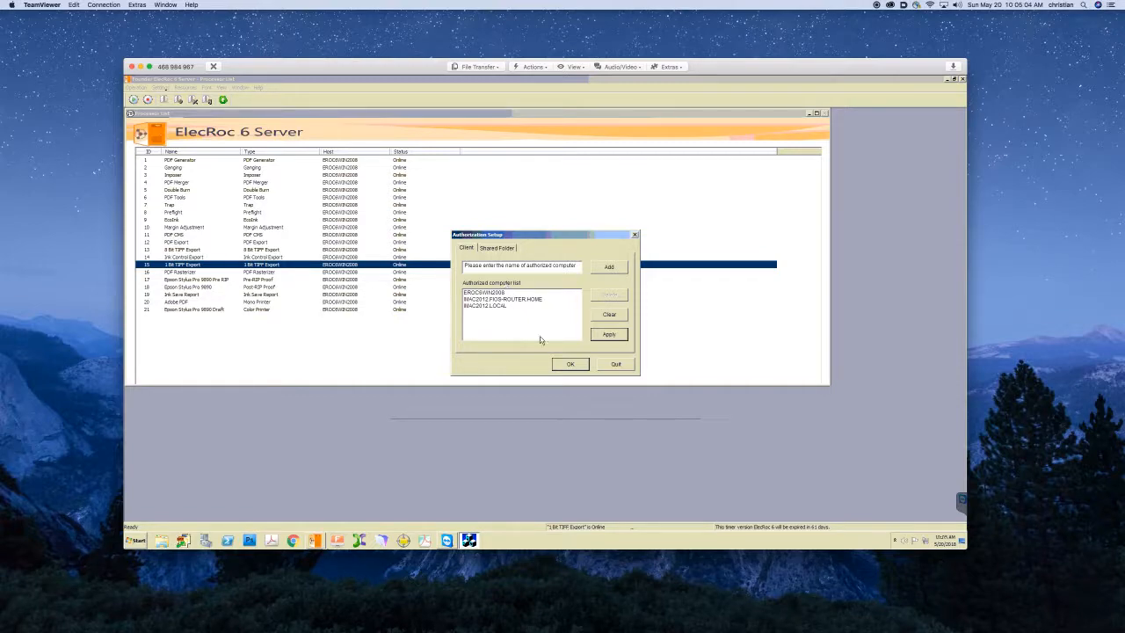
{"action": "left_click", "coordinate": [616, 364]}
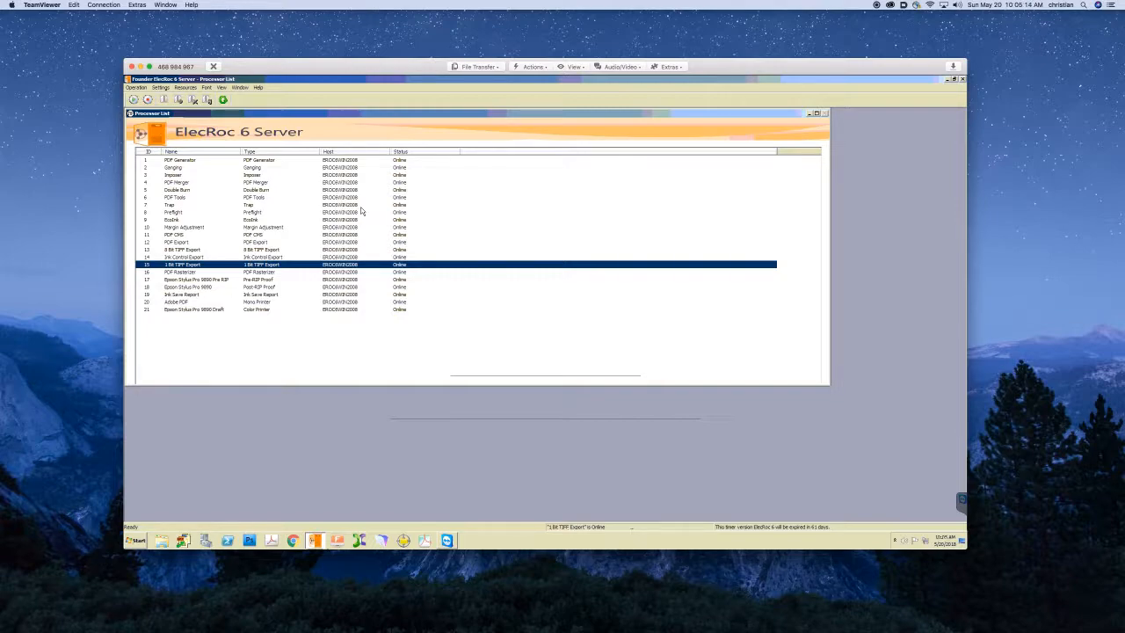
Review the ElecRoc directories and the input directory path list in the server's general settings, and cancel out.
{"action": "left_click", "coordinate": [161, 88]}
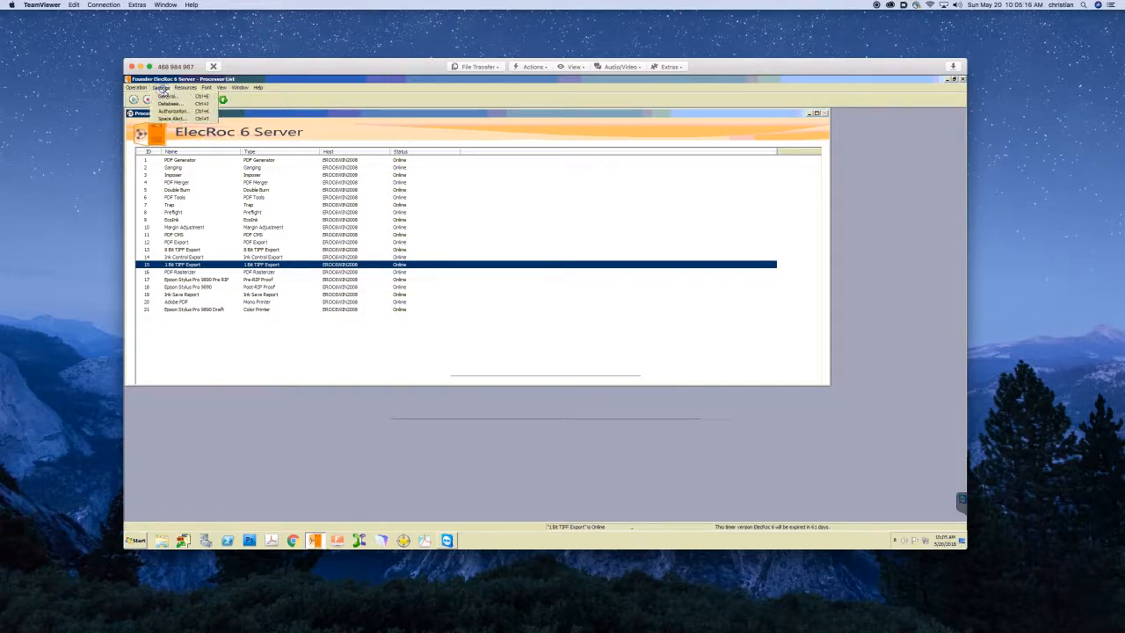
{"action": "left_click", "coordinate": [167, 96]}
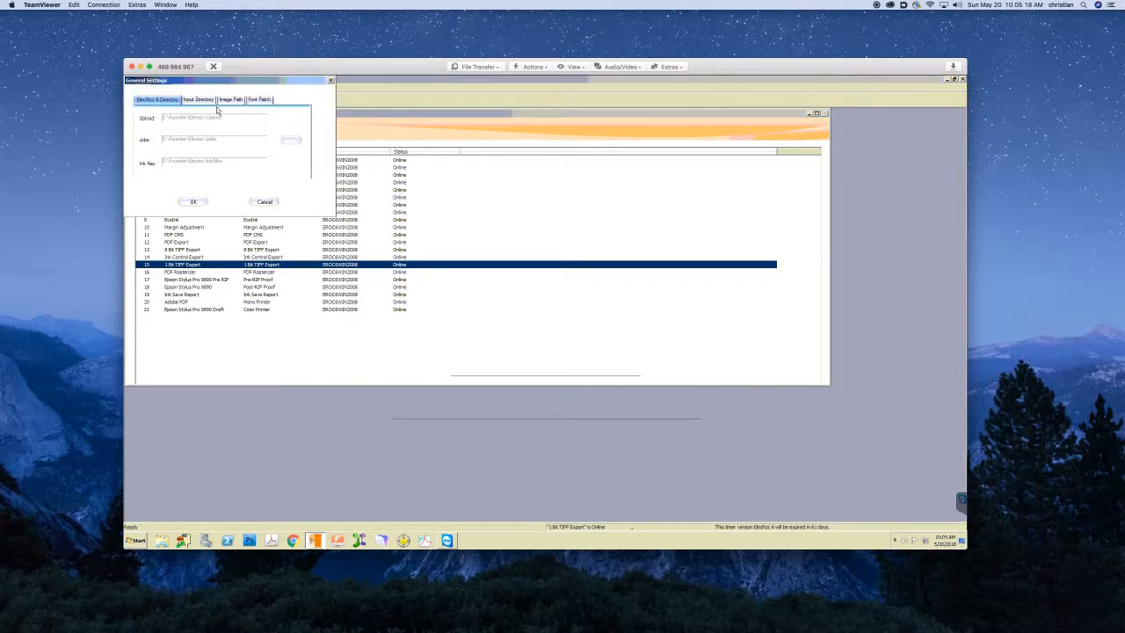
{"action": "left_click", "coordinate": [209, 102]}
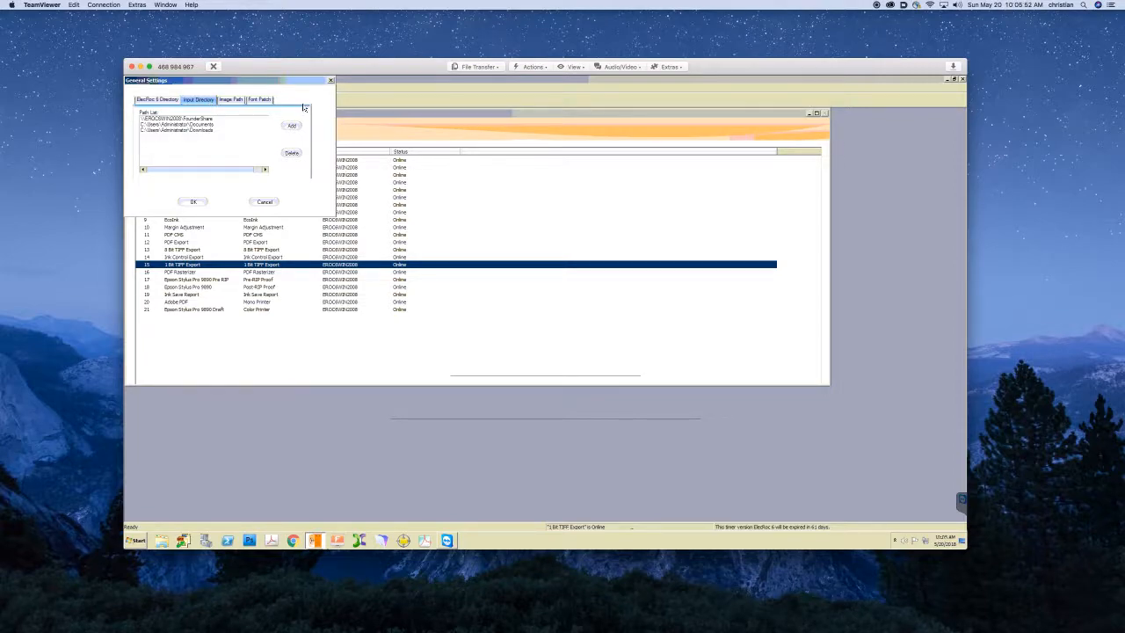
{"action": "left_click", "coordinate": [266, 203]}
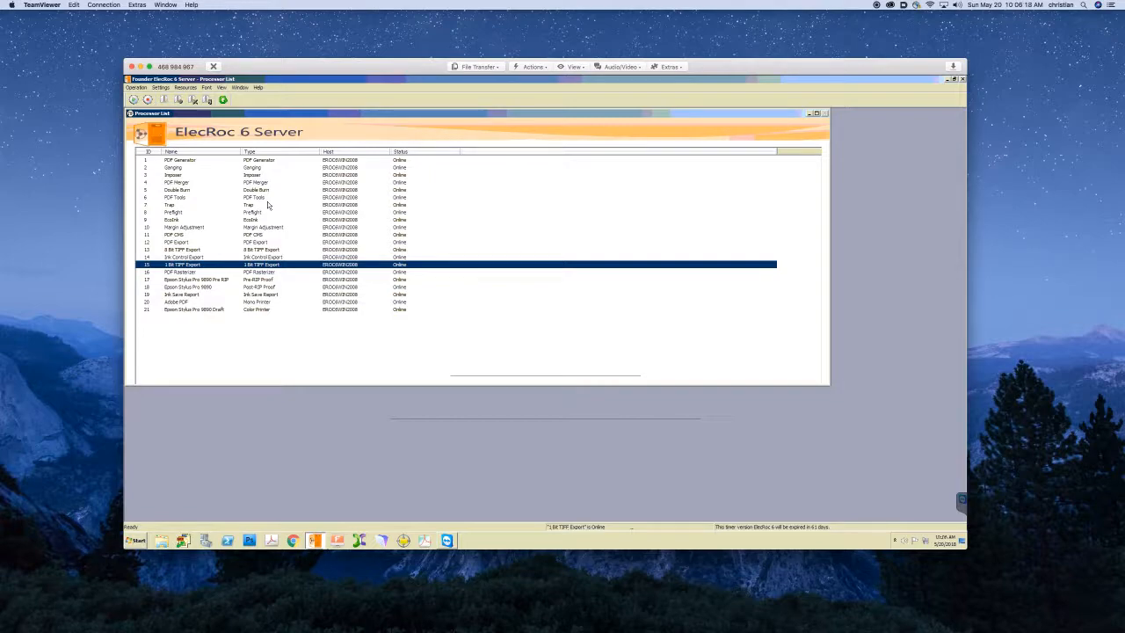
Go through the processor list, highlighting PDF Generator, Imposer and 1 Bit TIFF Export in turn.
{"action": "left_click", "coordinate": [199, 162]}
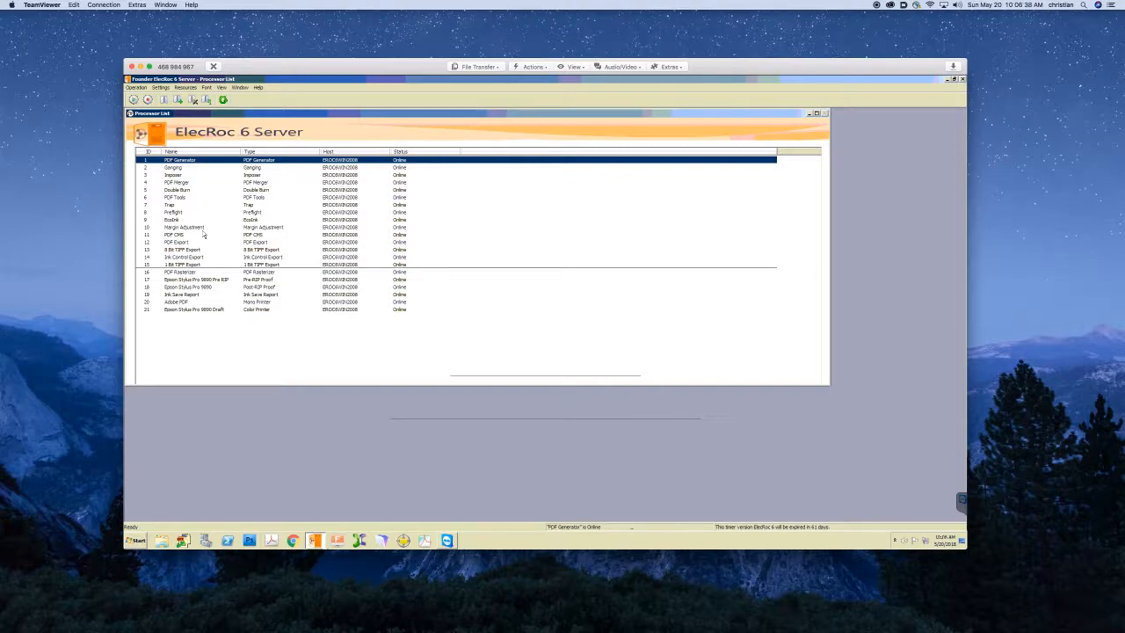
{"action": "left_click", "coordinate": [178, 177]}
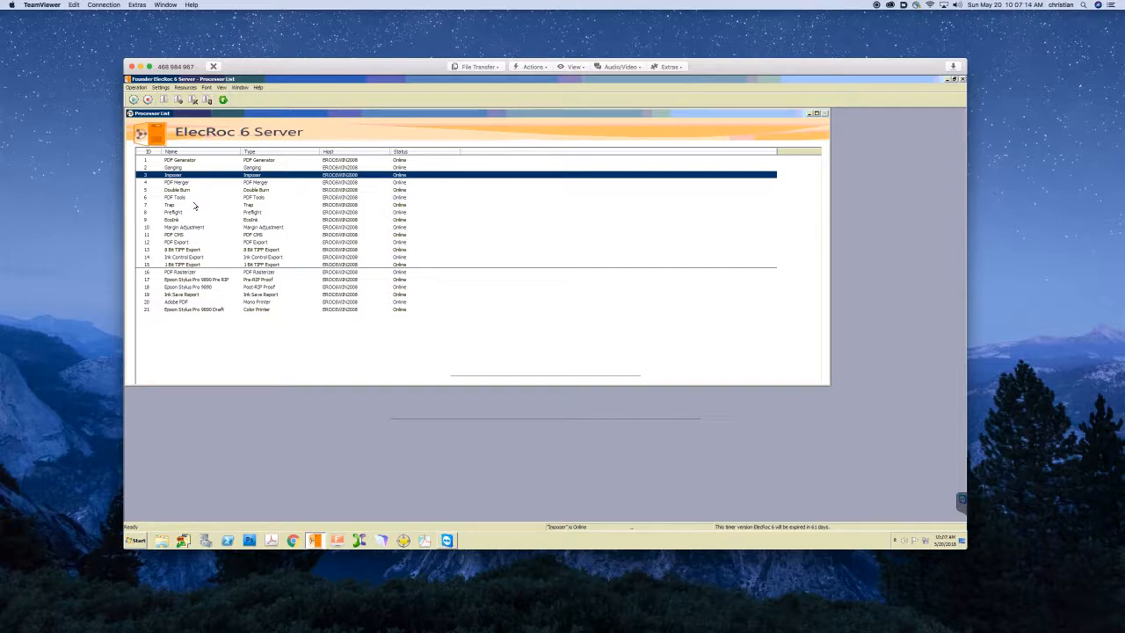
{"action": "key", "text": "ctrl"}
{"action": "left_click", "coordinate": [182, 263]}
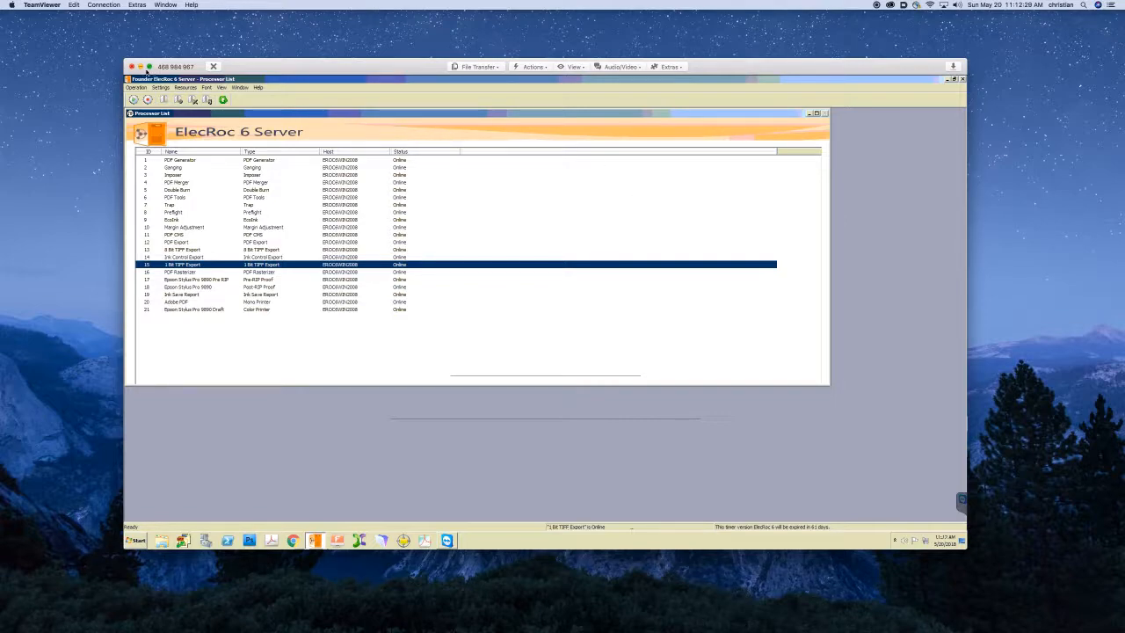
Minimize the remote session and log in to the Mac's ElecRoc 6 client as administrator on server 192.168.1.169, allowing incoming network connections.
{"action": "left_click", "coordinate": [141, 67]}
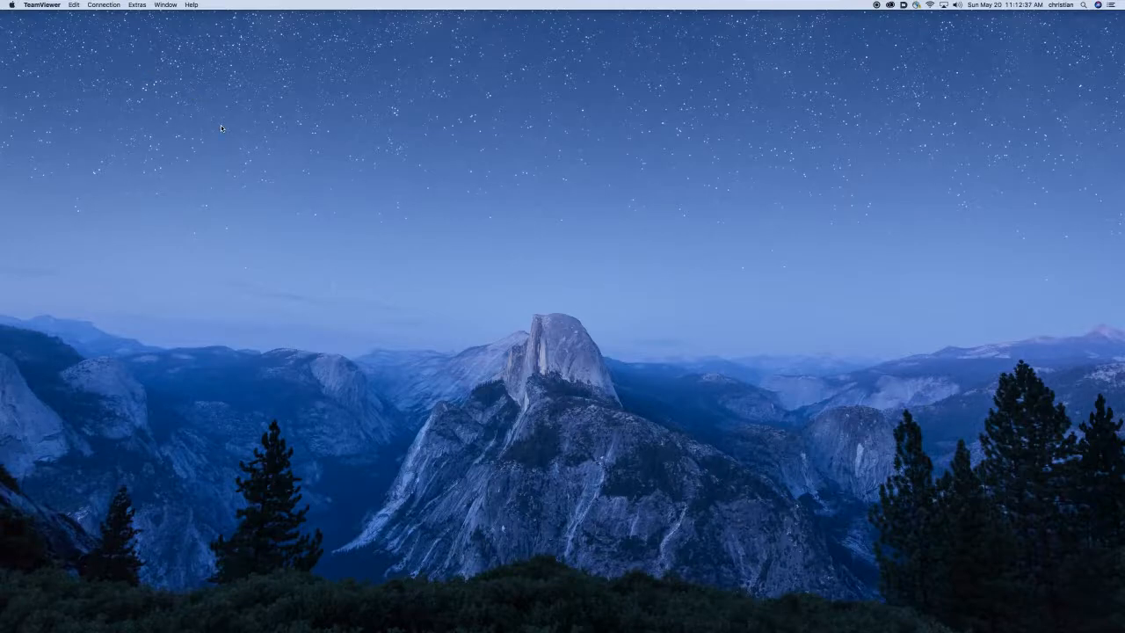
{"action": "mouse_move", "coordinate": [387, 626]}
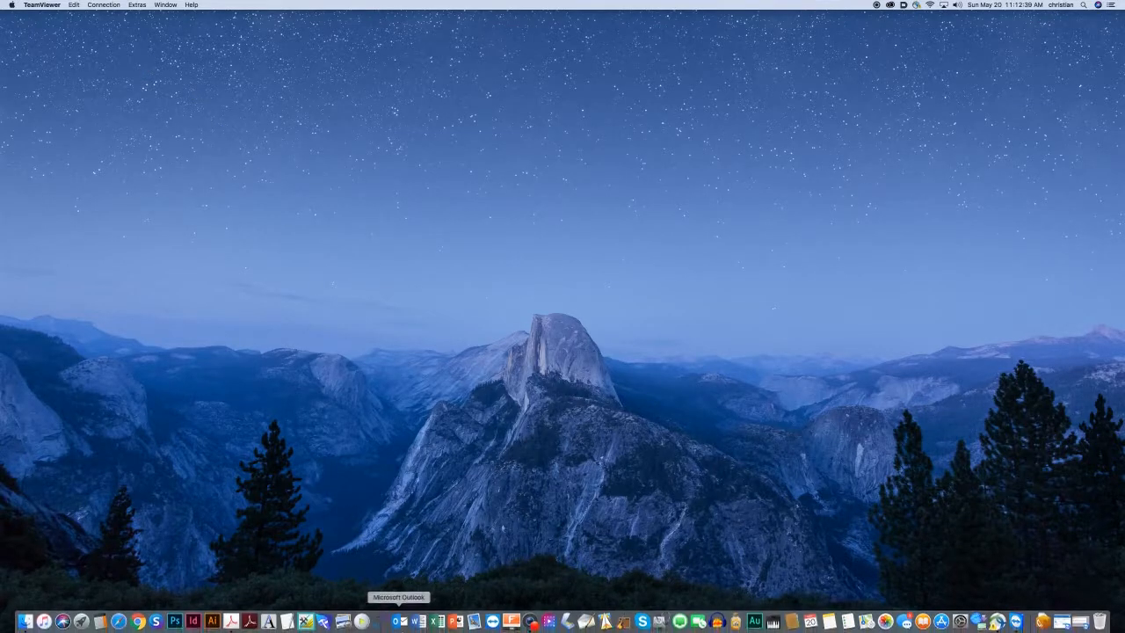
{"action": "left_click", "coordinate": [515, 627]}
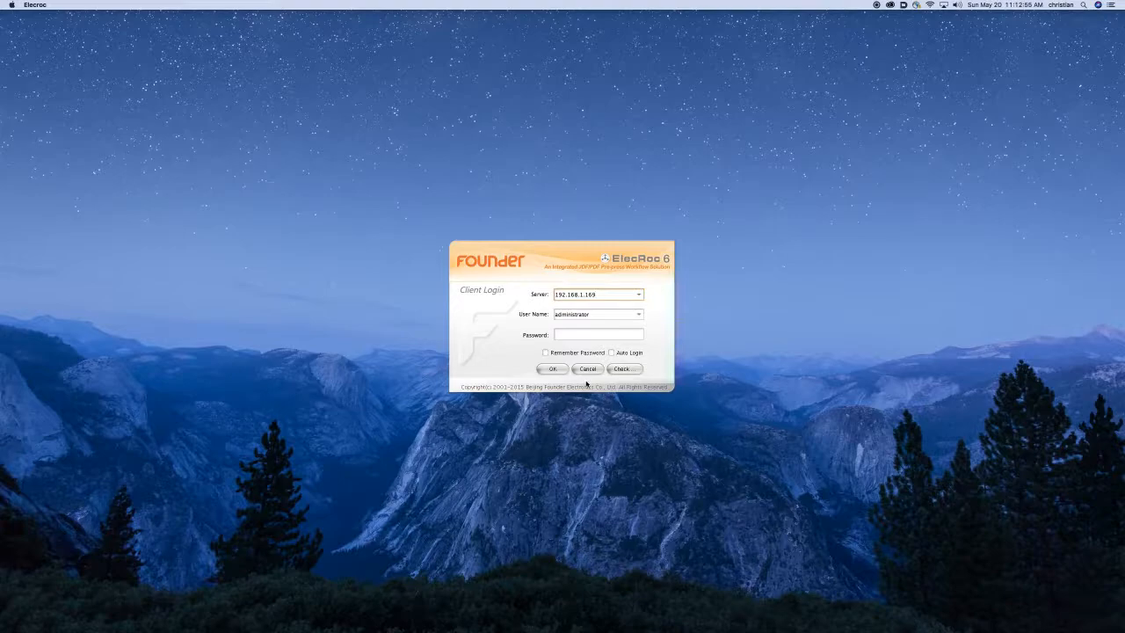
{"action": "left_click", "coordinate": [553, 369]}
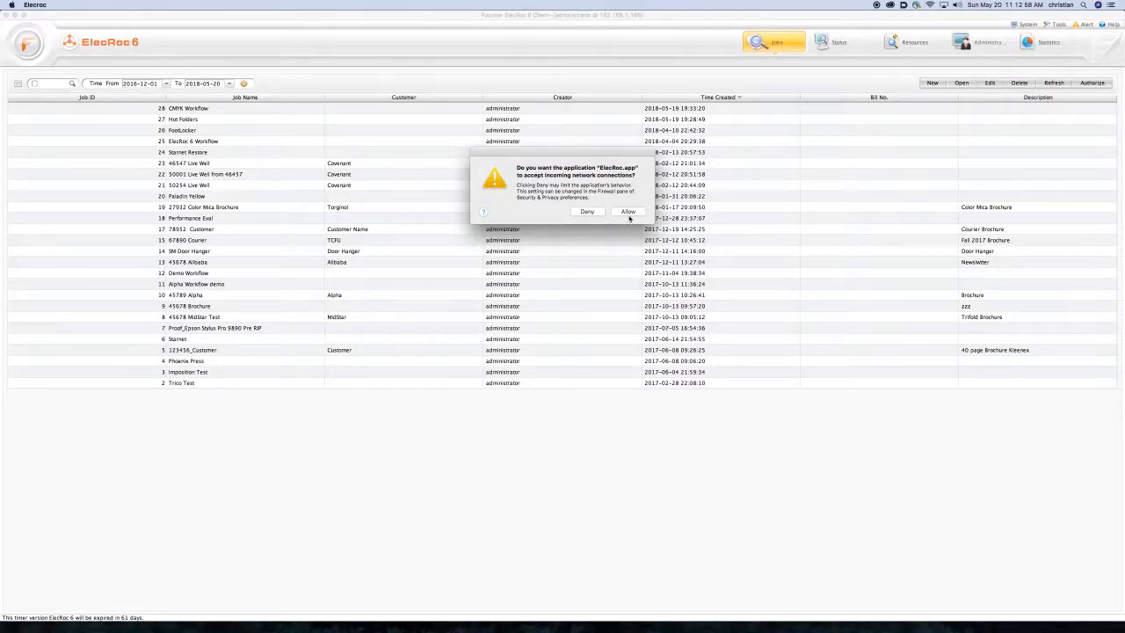
{"action": "left_click", "coordinate": [628, 215]}
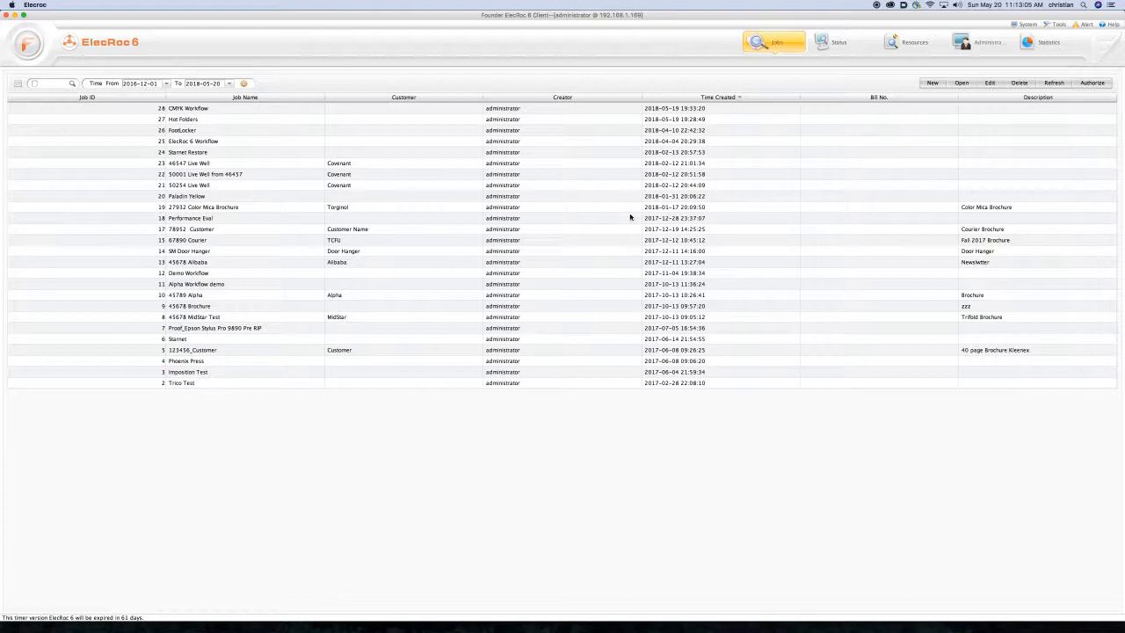
Sort the job list by customer and job name, finishing with it sorted by job ID in descending order.
{"action": "left_click_drag", "start_coordinate": [181, 140], "coordinate": [181, 176]}
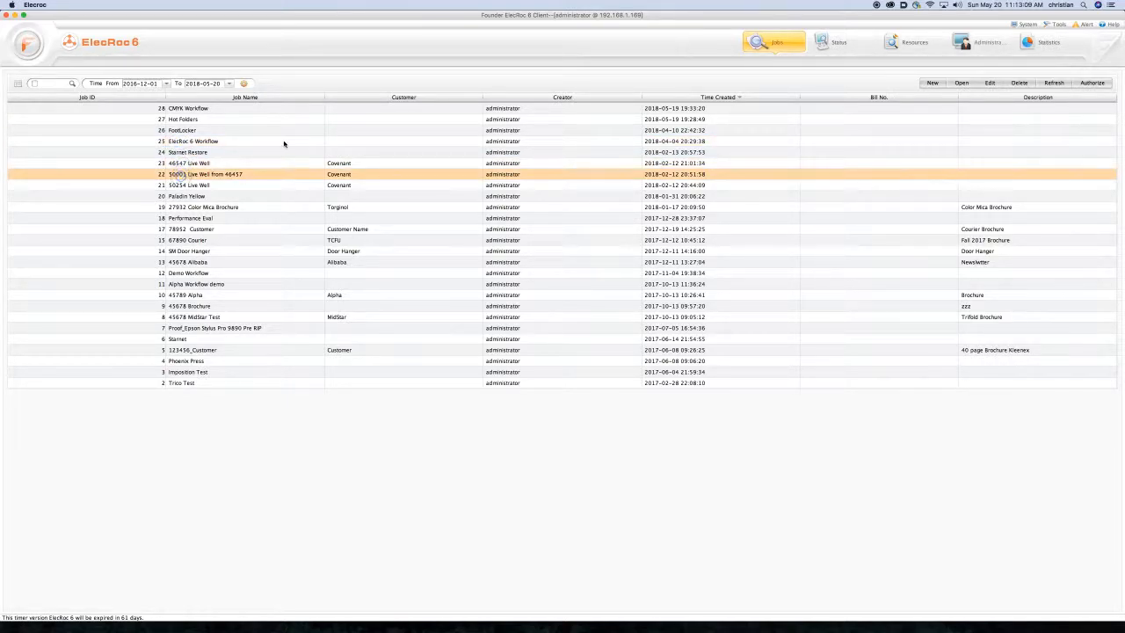
{"action": "left_click", "coordinate": [417, 101]}
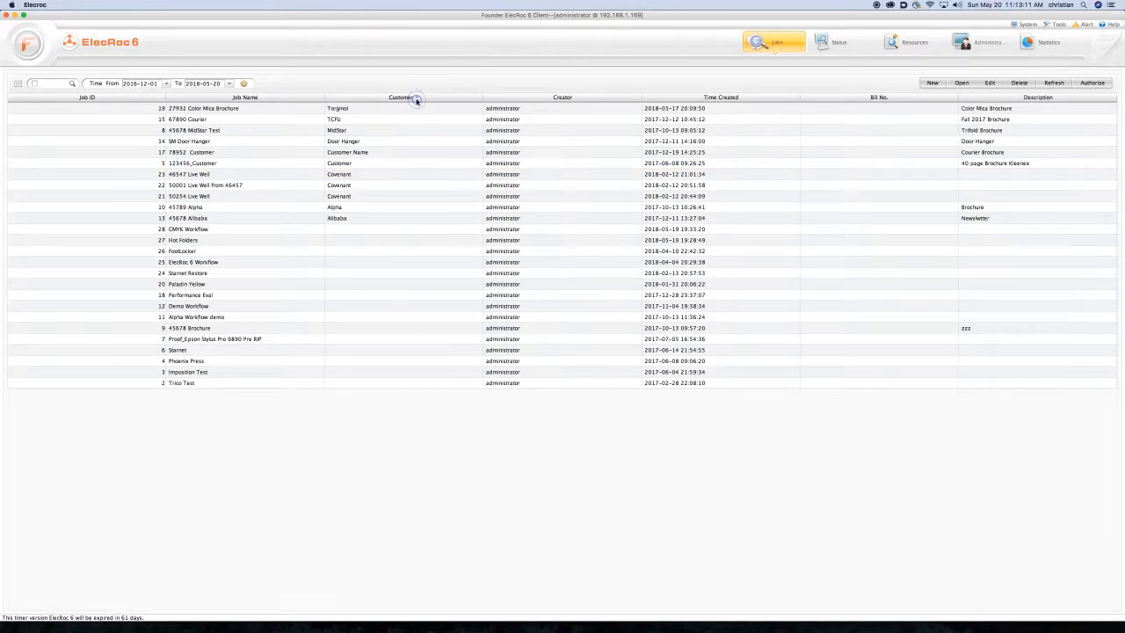
{"action": "left_click", "coordinate": [255, 97]}
{"action": "left_click", "coordinate": [92, 98]}
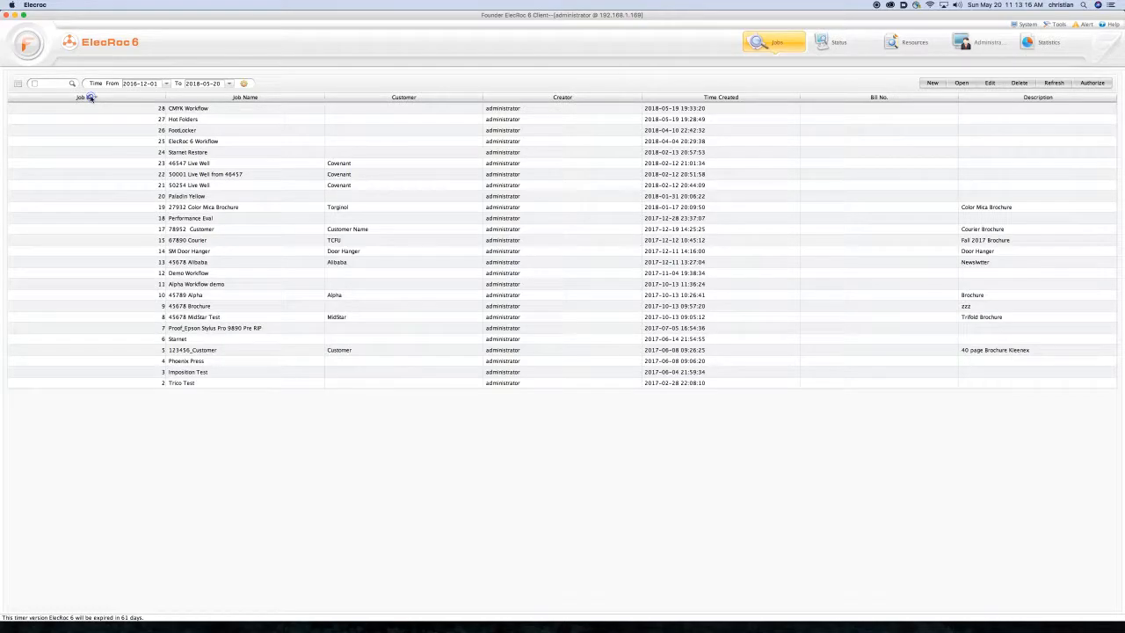
{"action": "left_click", "coordinate": [258, 98]}
{"action": "left_click", "coordinate": [259, 99]}
{"action": "left_click", "coordinate": [258, 98]}
{"action": "left_click", "coordinate": [259, 99]}
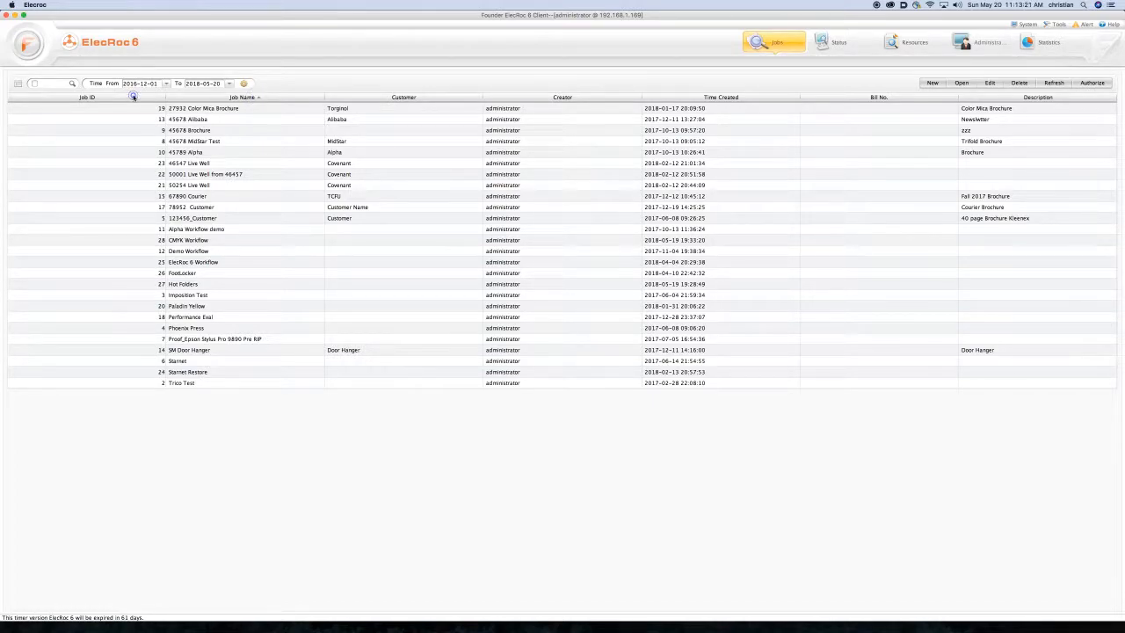
{"action": "left_click", "coordinate": [130, 99]}
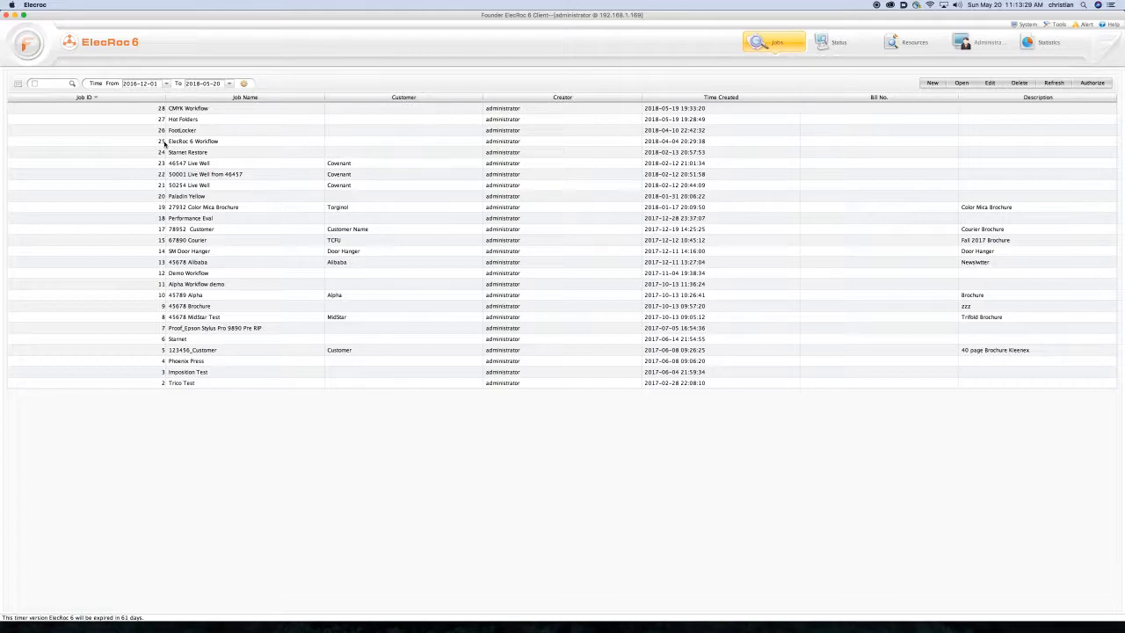
Search the job list for "hot" and clear the search.
{"action": "left_click", "coordinate": [36, 83]}
{"action": "type", "text": "hot"}
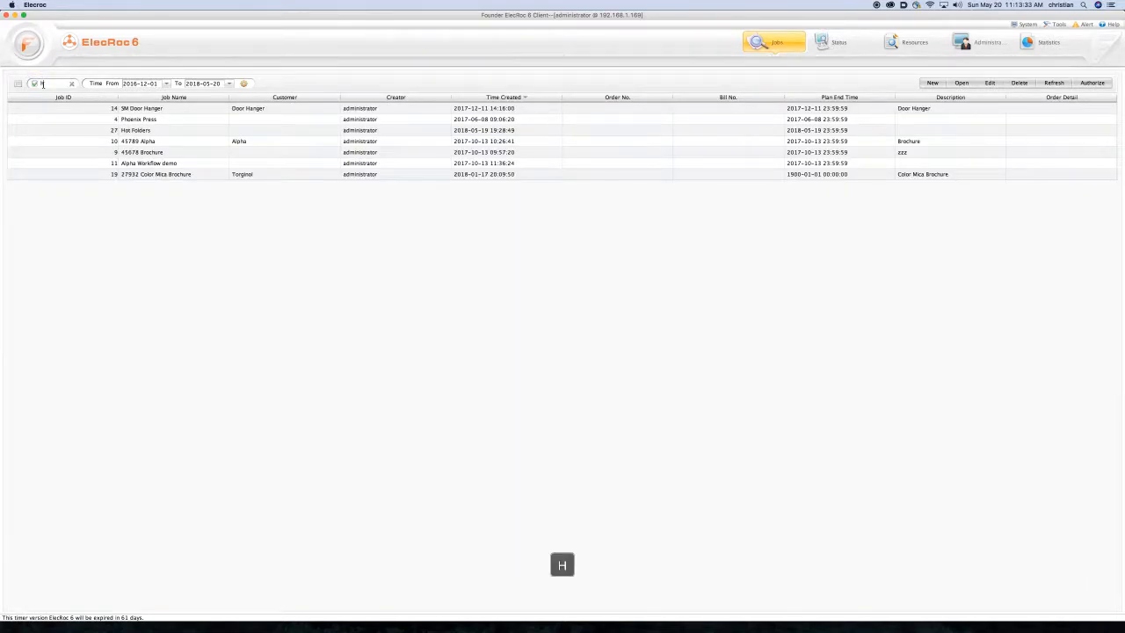
{"action": "left_click", "coordinate": [72, 84]}
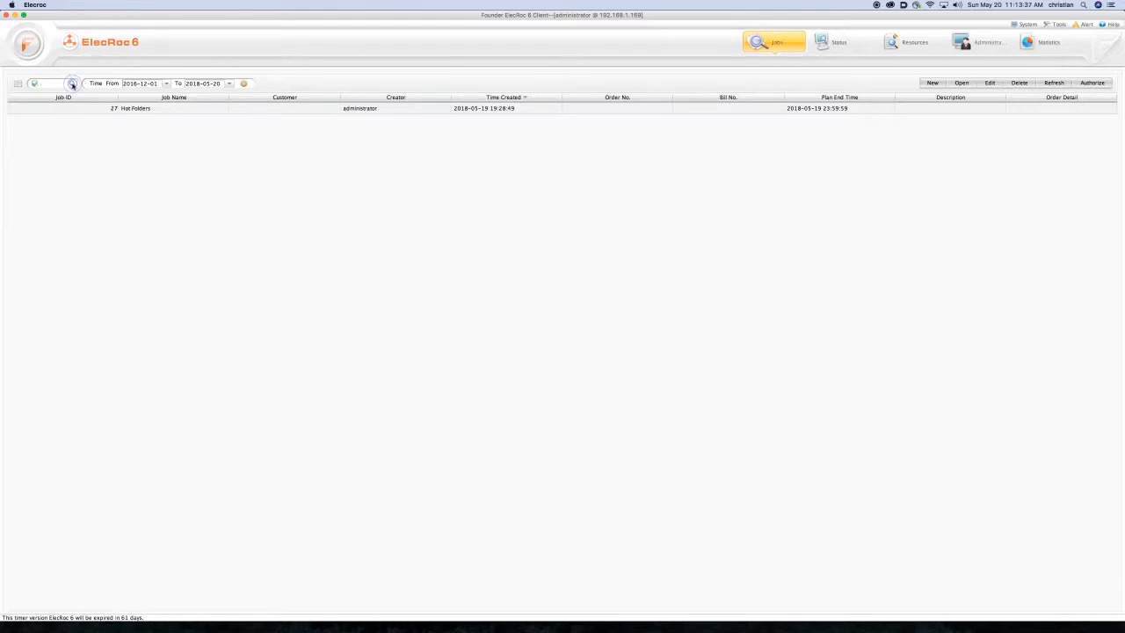
Turn off the job search filter and open the CMYK Workflow job.
{"action": "left_click", "coordinate": [35, 85]}
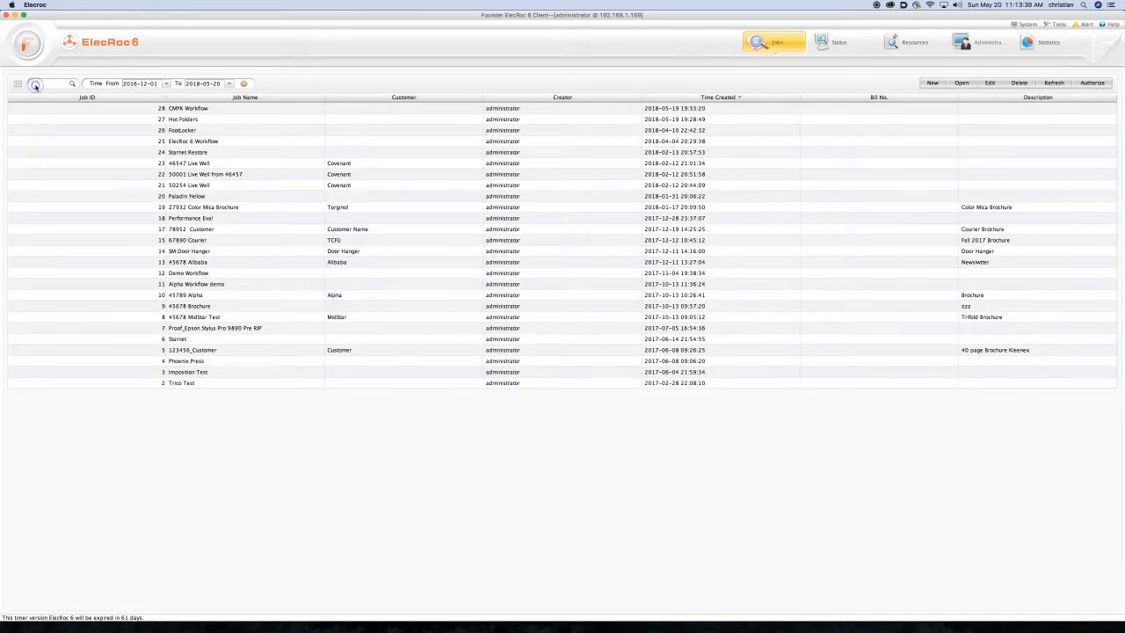
{"action": "left_click", "coordinate": [132, 83]}
{"action": "left_click", "coordinate": [192, 84]}
{"action": "left_click", "coordinate": [193, 110]}
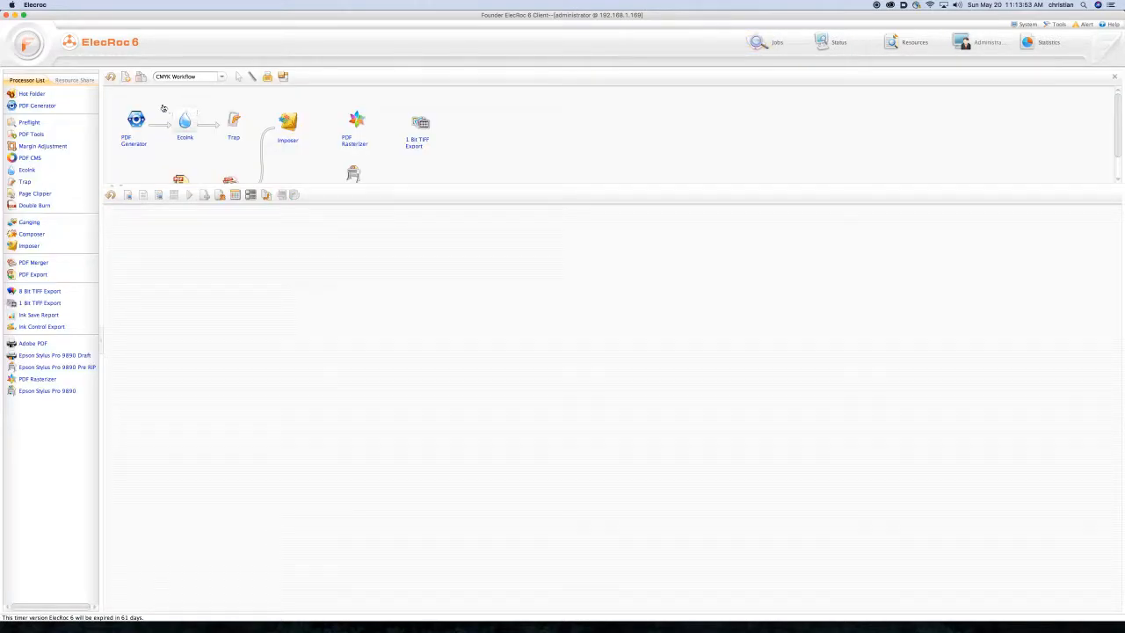
Return to the job list to open the Hot Folders job, and from there the Alpha Workflow demo job.
{"action": "left_click", "coordinate": [763, 43]}
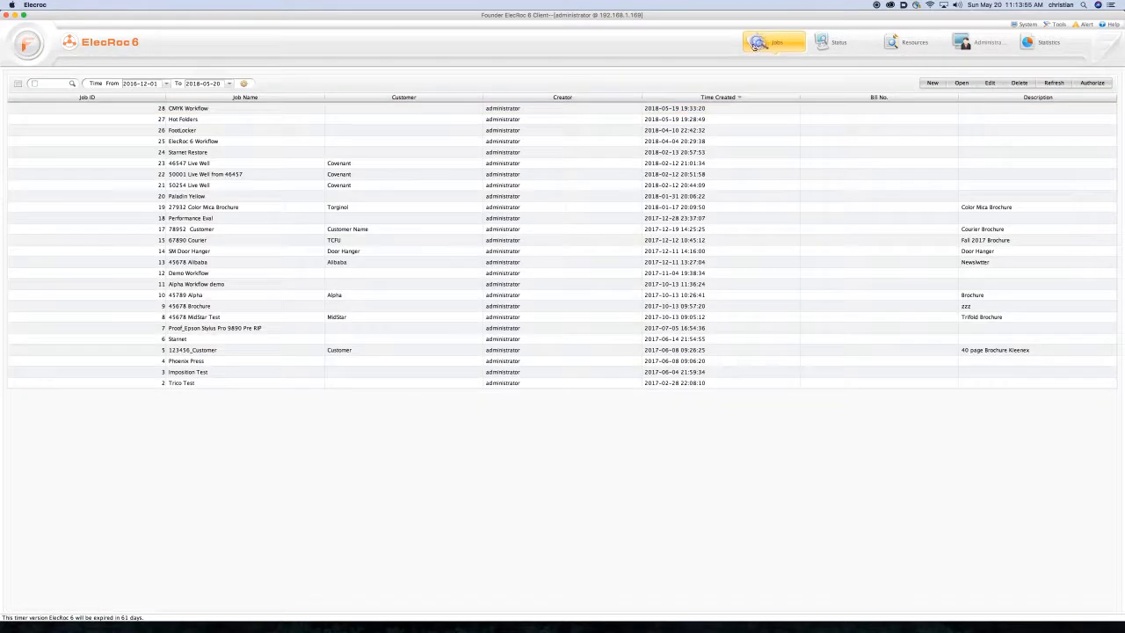
{"action": "double_click", "coordinate": [179, 119]}
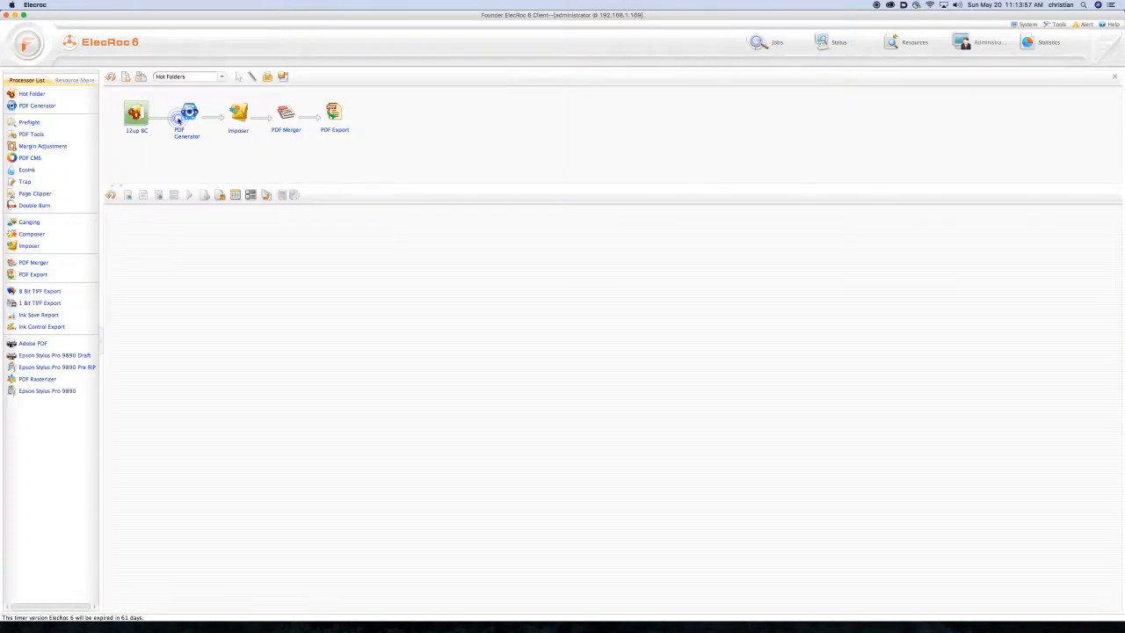
{"action": "left_click", "coordinate": [763, 42]}
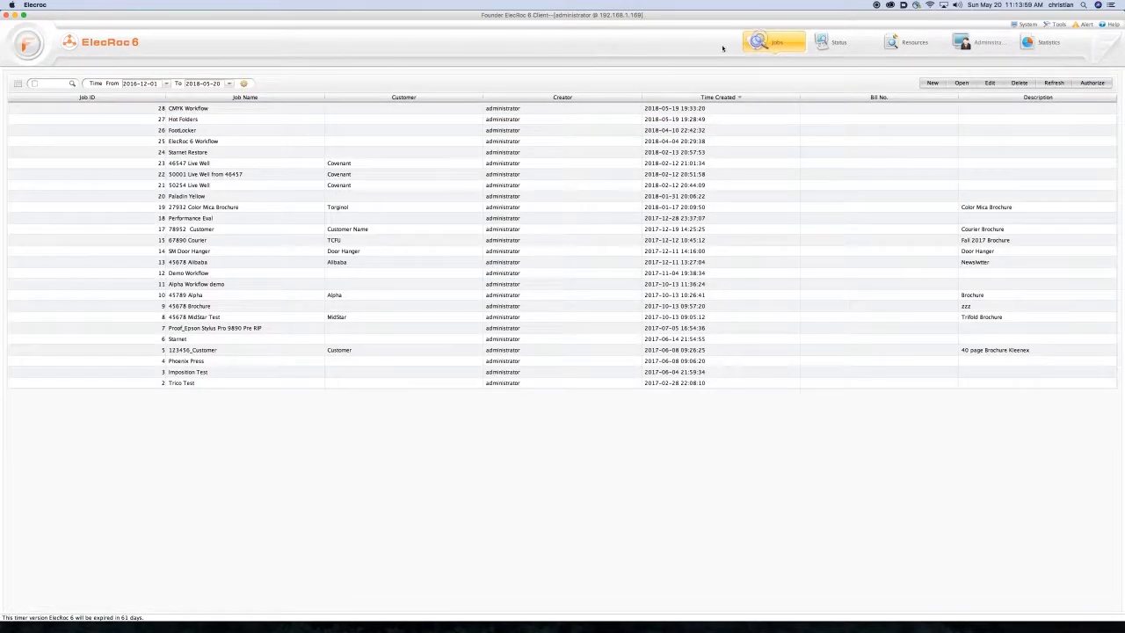
{"action": "double_click", "coordinate": [202, 285]}
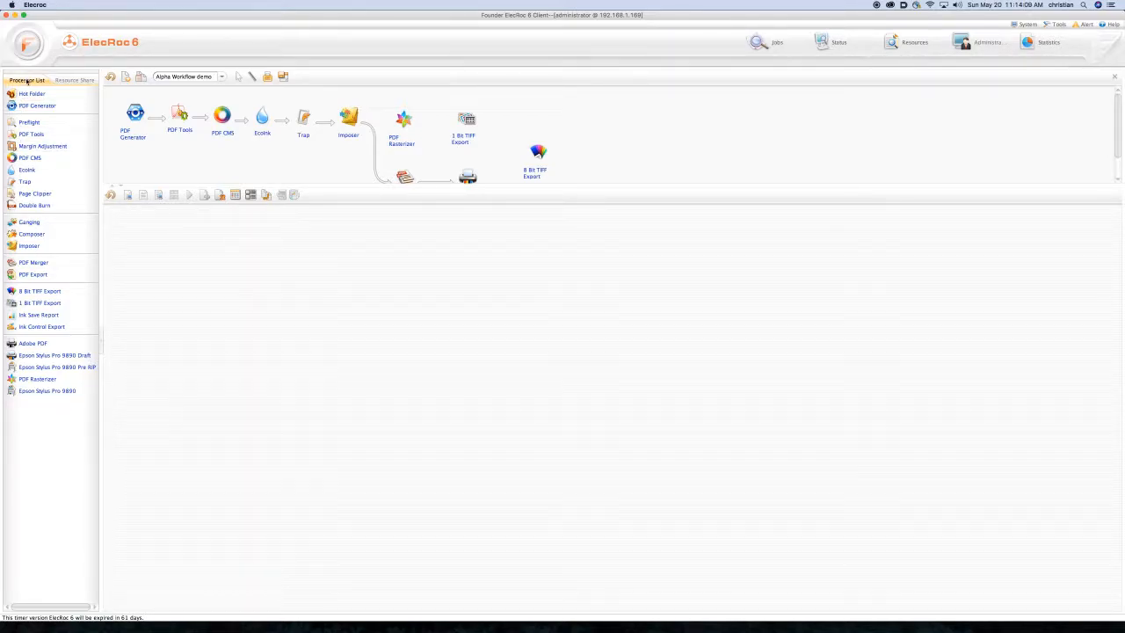
Enlarge the workflow area and add a second PDF Generator below the existing one.
{"action": "left_click_drag", "start_coordinate": [574, 186], "coordinate": [575, 254]}
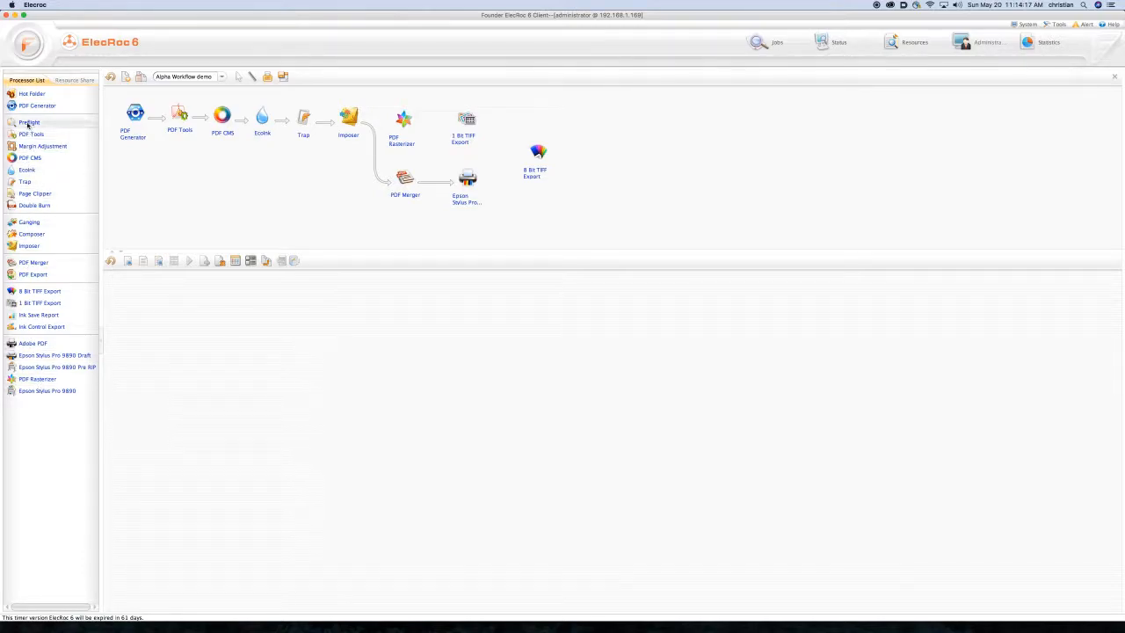
{"action": "left_click_drag", "start_coordinate": [13, 109], "coordinate": [137, 204]}
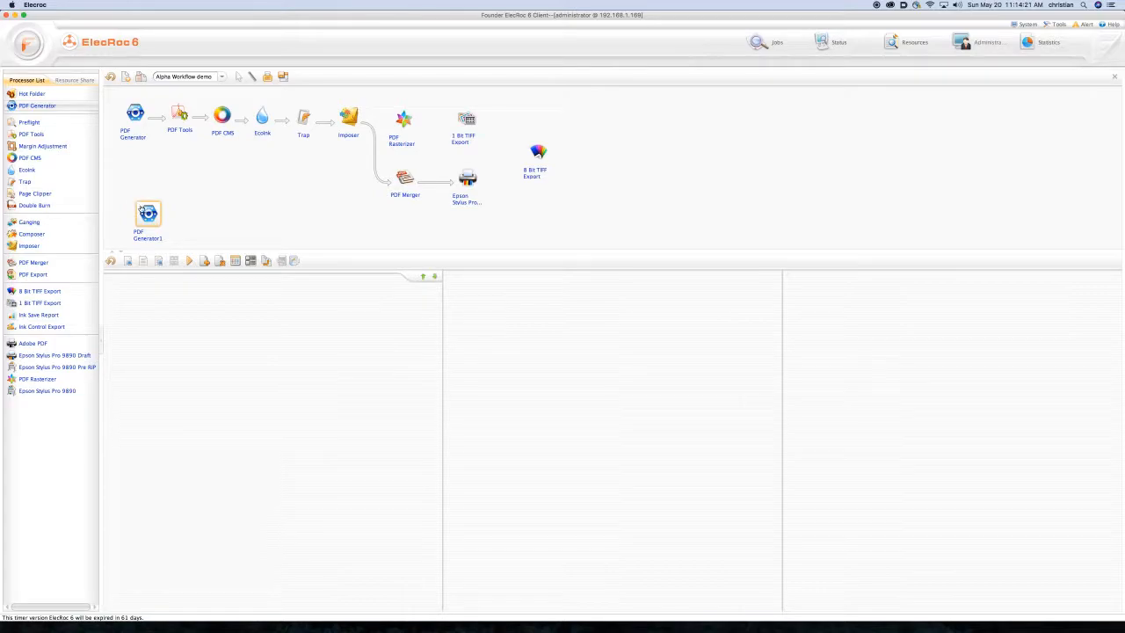
{"action": "left_click", "coordinate": [144, 202]}
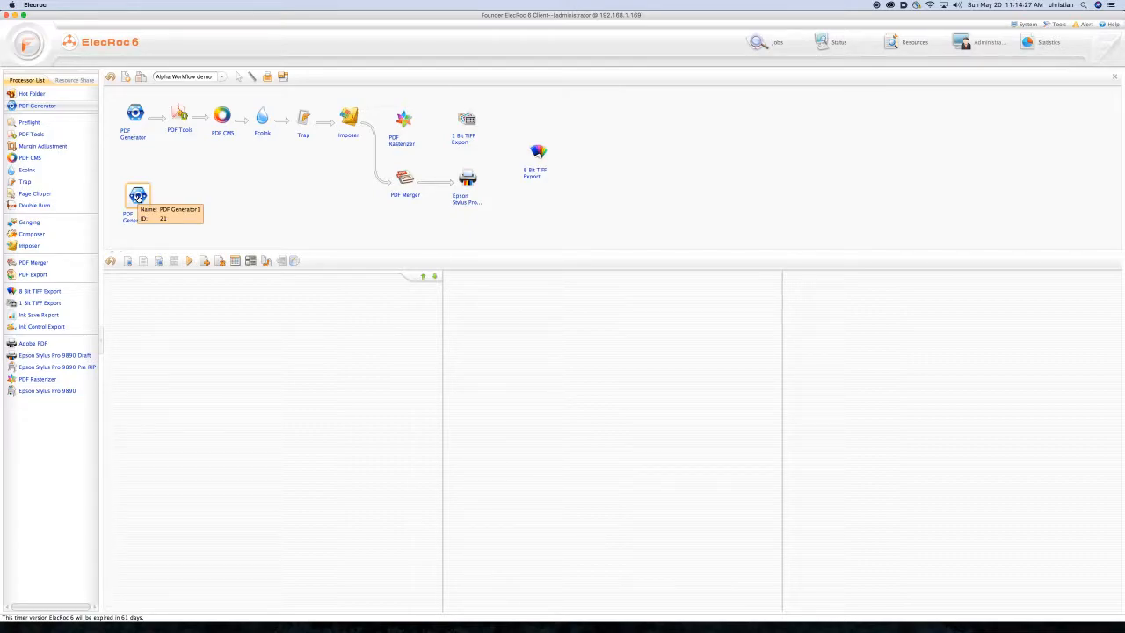
View the job tickets under Resource Share and return to the processor list.
{"action": "left_click", "coordinate": [80, 81]}
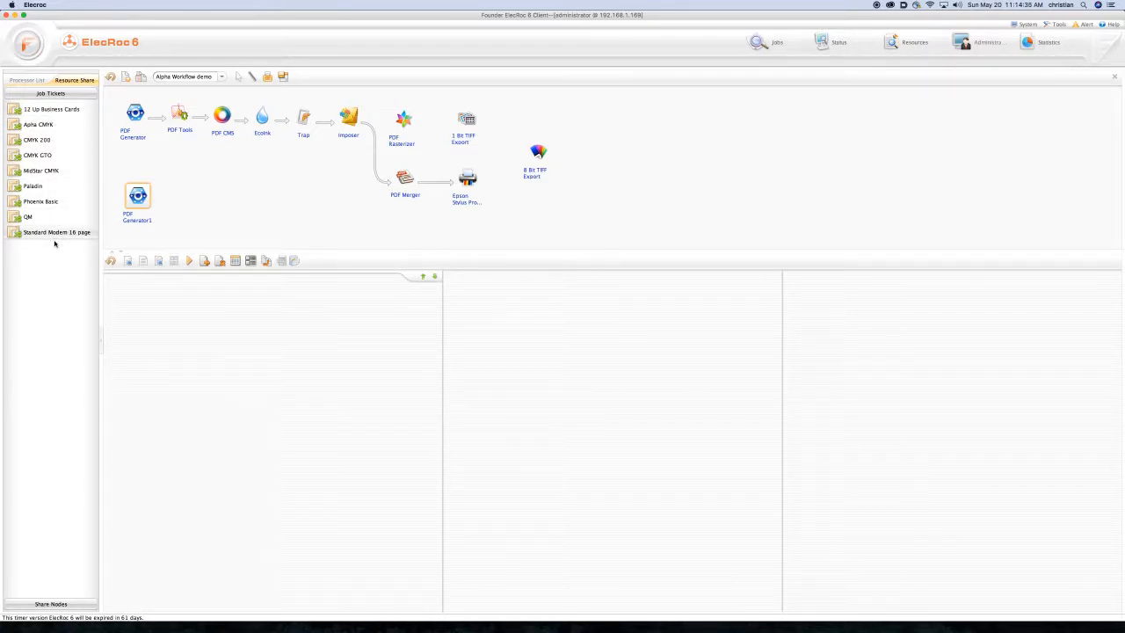
{"action": "left_click", "coordinate": [26, 80]}
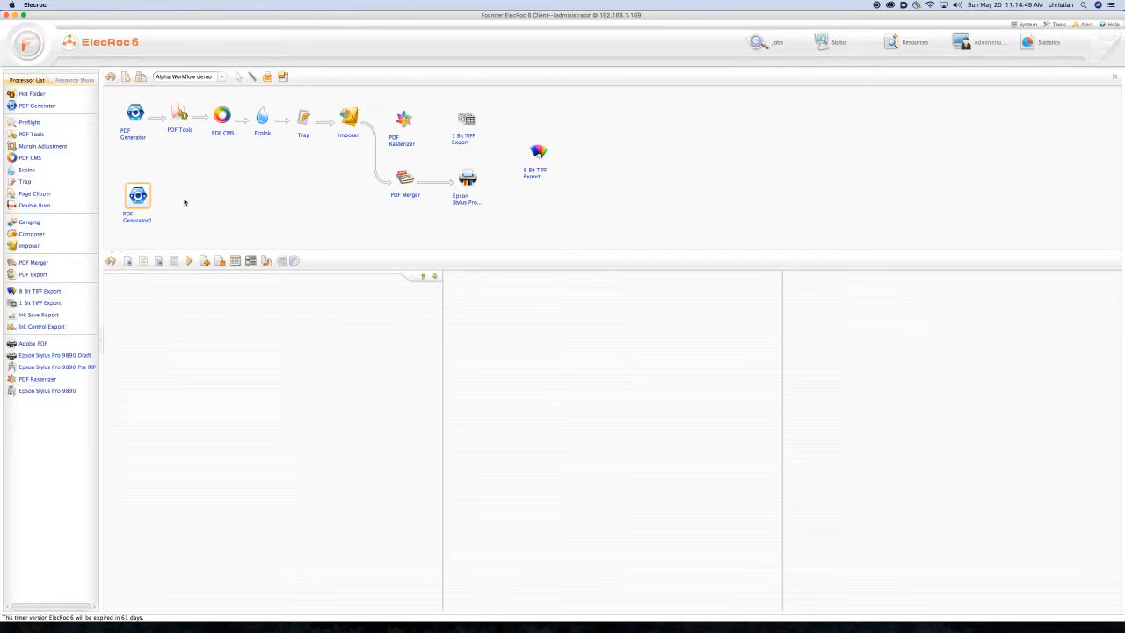
Inspect the PDF Generator and PDF Tools files, previewing the input and output versions of both 2018CycleShowProspectusOrange.pdf pages in PDF Tools.
{"action": "left_click", "coordinate": [136, 112]}
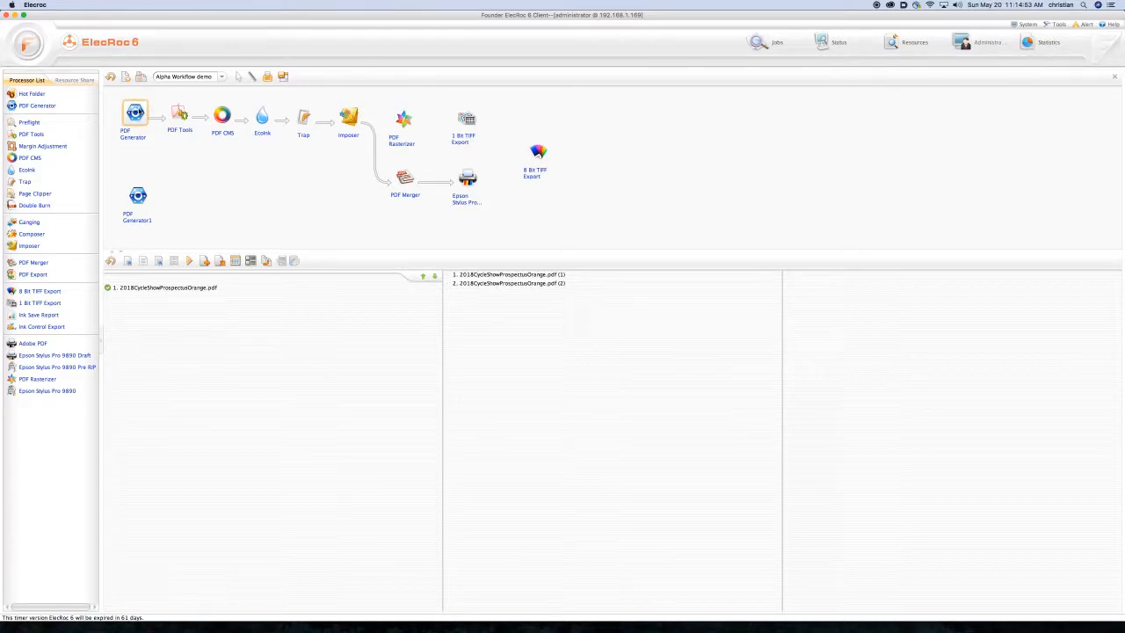
{"action": "left_click", "coordinate": [180, 115]}
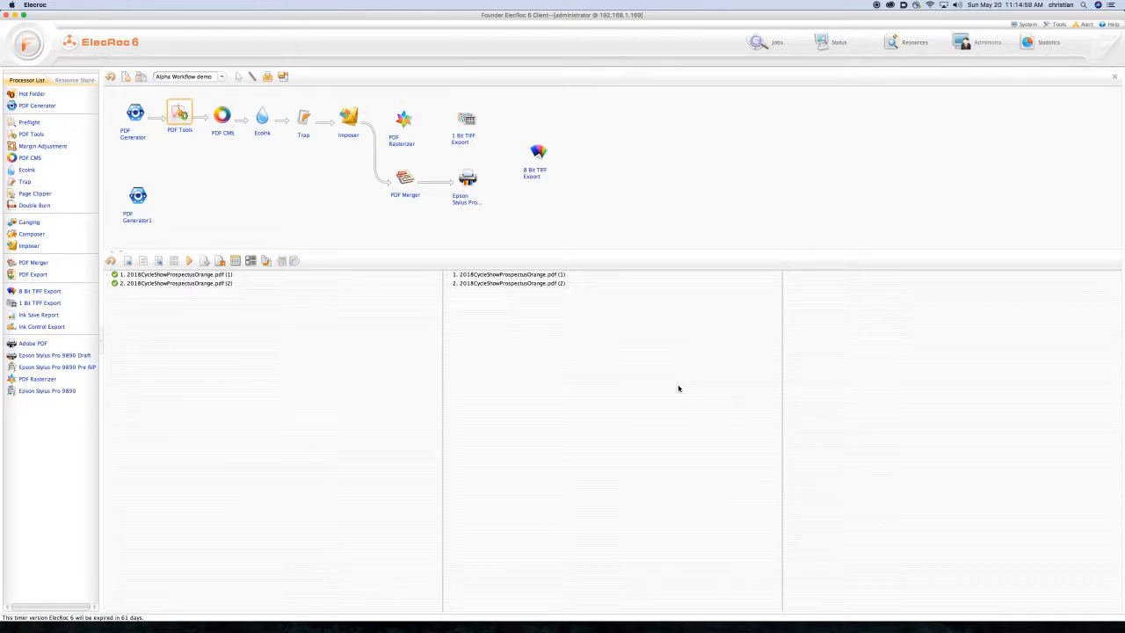
{"action": "left_click", "coordinate": [165, 276]}
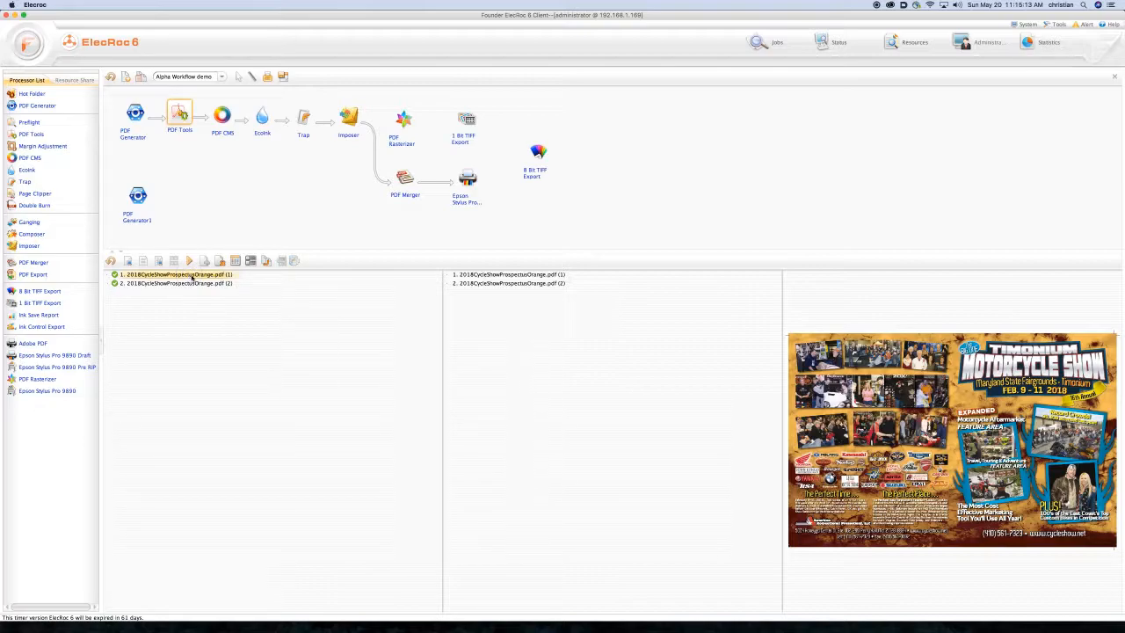
{"action": "left_click", "coordinate": [528, 275]}
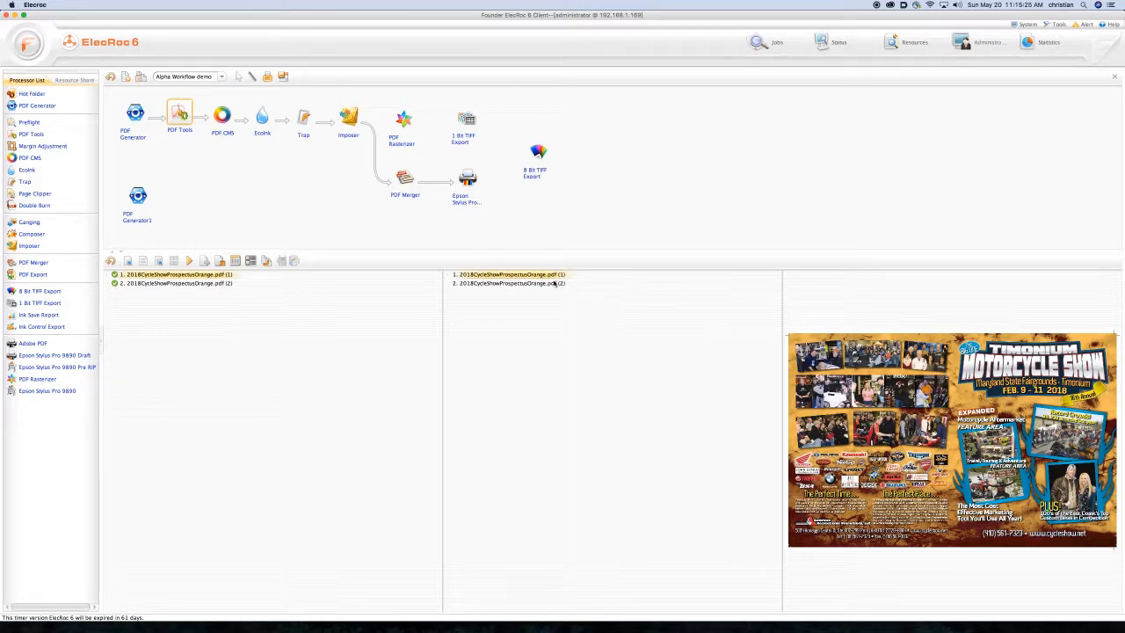
{"action": "left_click", "coordinate": [214, 283]}
{"action": "left_click", "coordinate": [510, 284]}
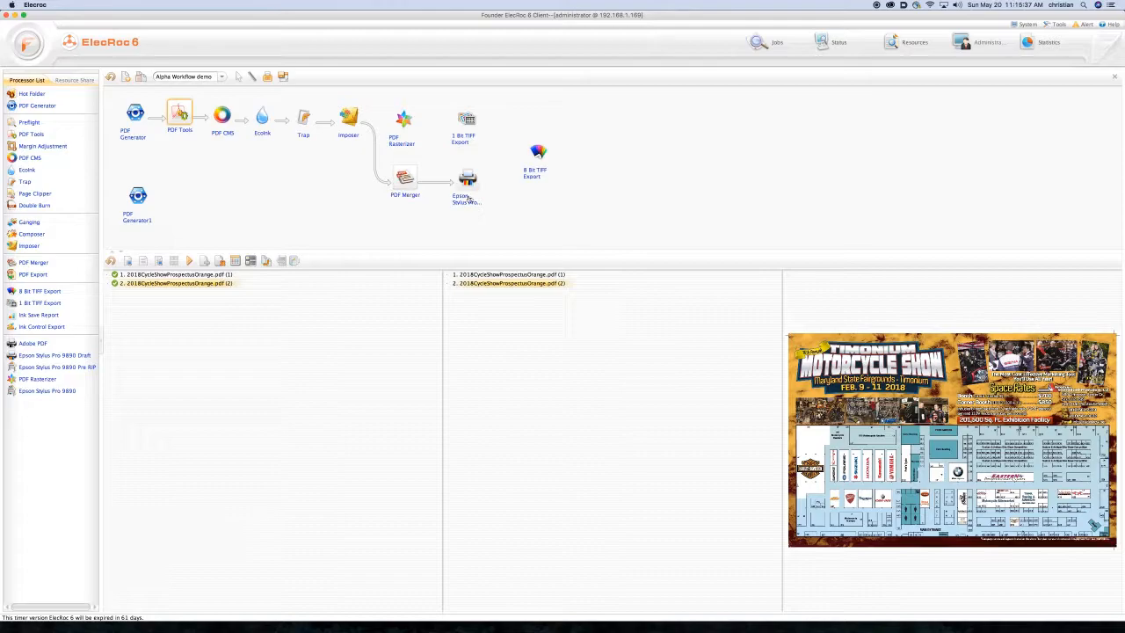
Open the PDF Rasterizer setup and load the 200 Round parameter template.
{"action": "double_click", "coordinate": [405, 122]}
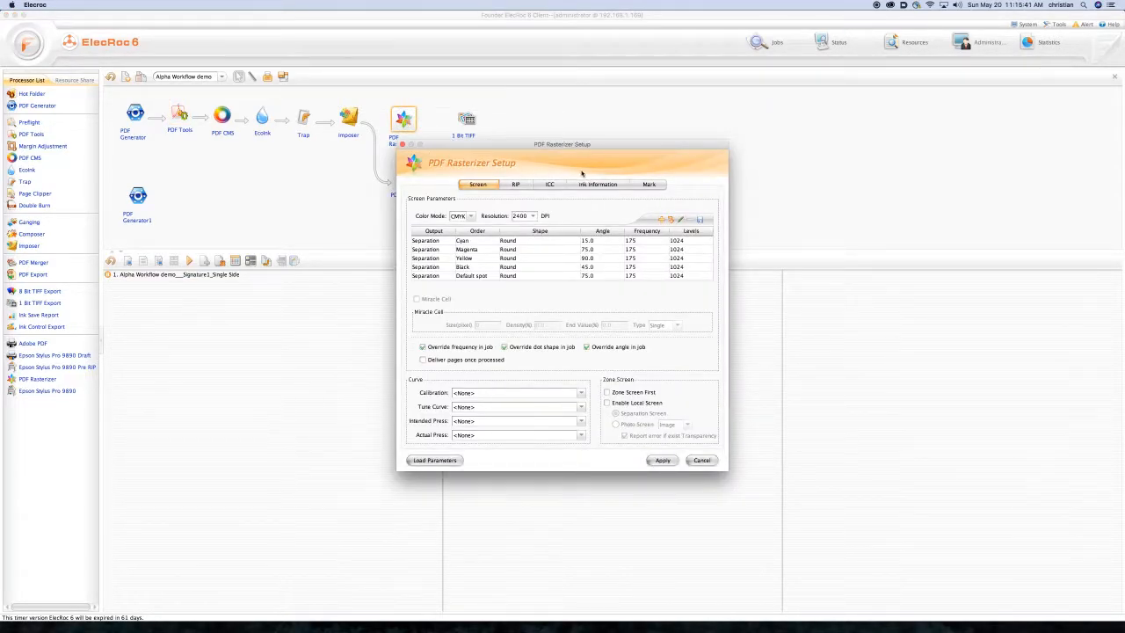
{"action": "left_click_drag", "start_coordinate": [577, 144], "coordinate": [497, 98]}
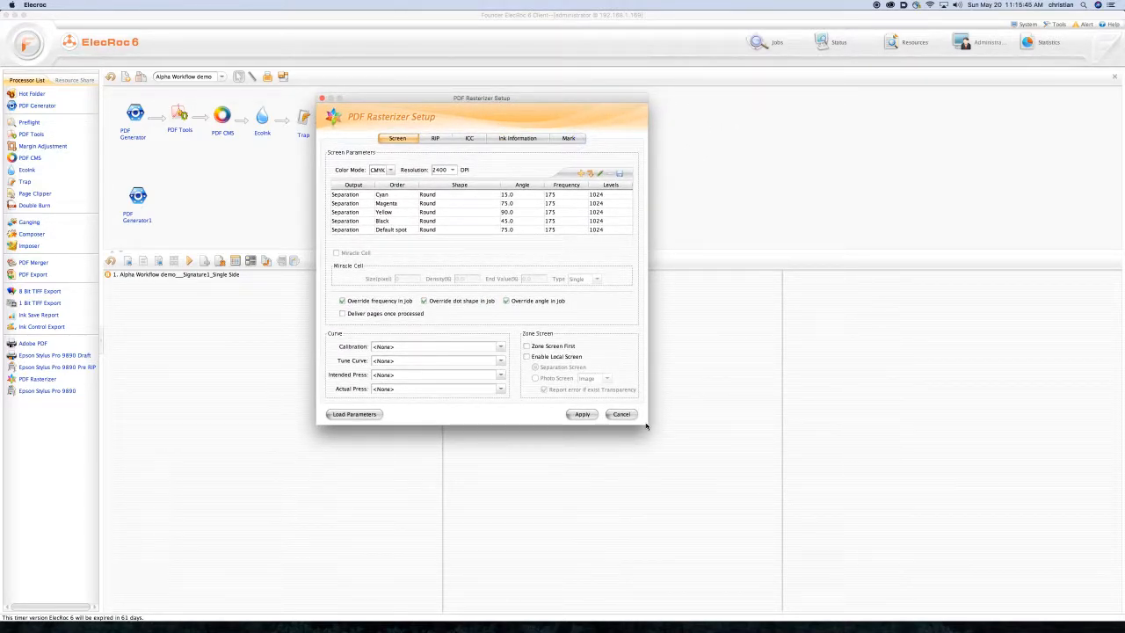
{"action": "left_click", "coordinate": [365, 416]}
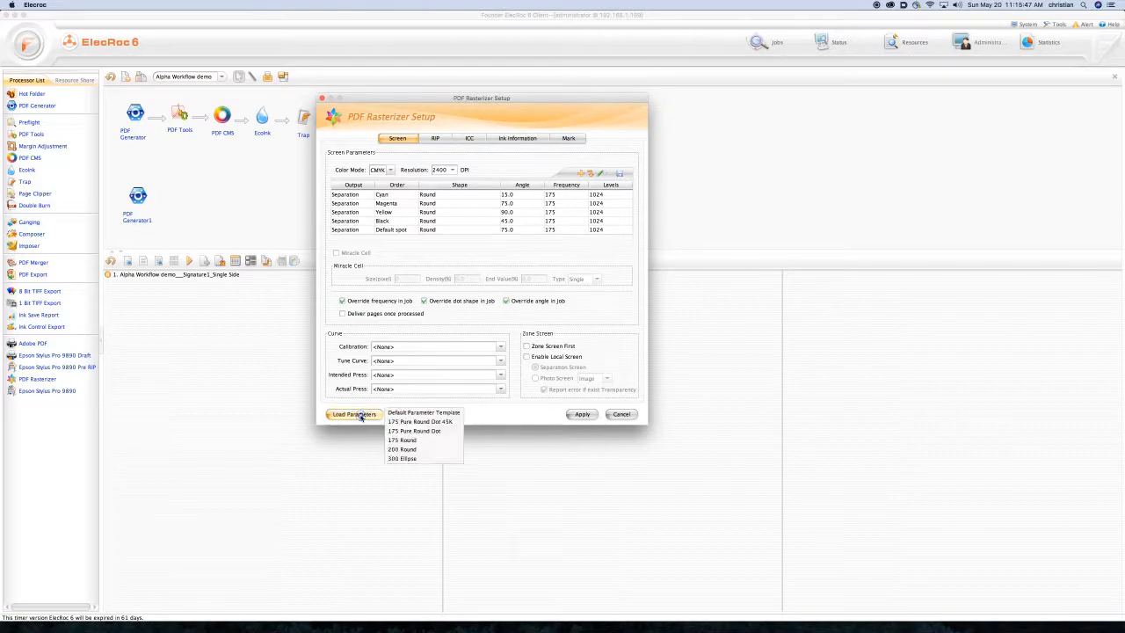
{"action": "left_click", "coordinate": [413, 450]}
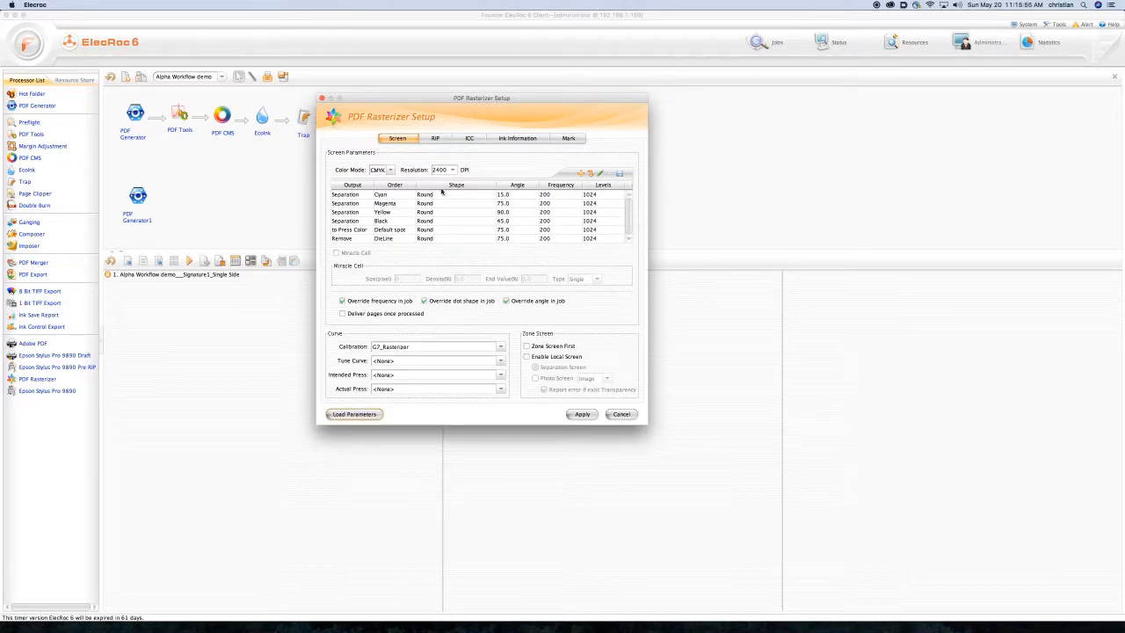
Set the screen frequency to 175, view the parameter templates again, and cancel the PDF Rasterizer setup.
{"action": "left_click", "coordinate": [555, 196]}
{"action": "left_click", "coordinate": [577, 194]}
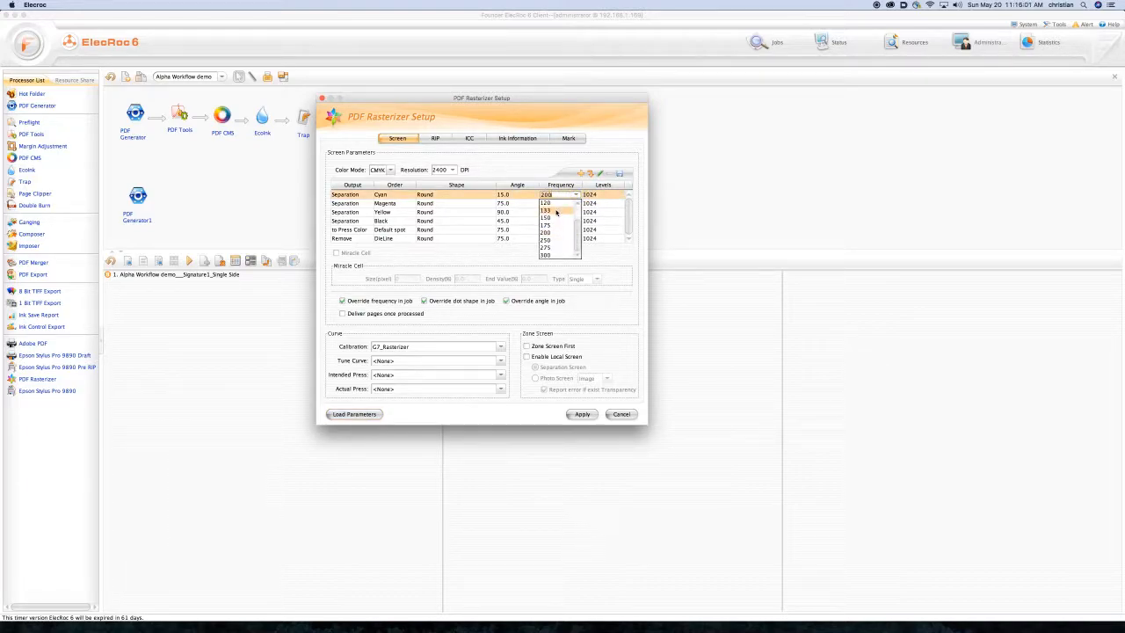
{"action": "left_click", "coordinate": [548, 225]}
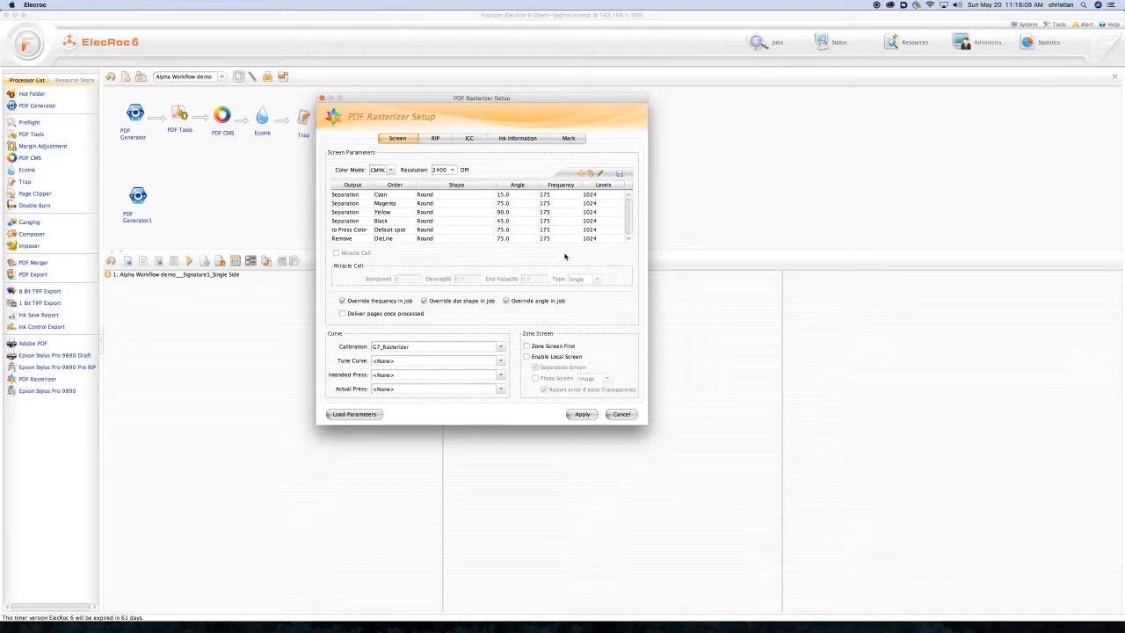
{"action": "left_click", "coordinate": [368, 413]}
{"action": "left_click", "coordinate": [621, 414]}
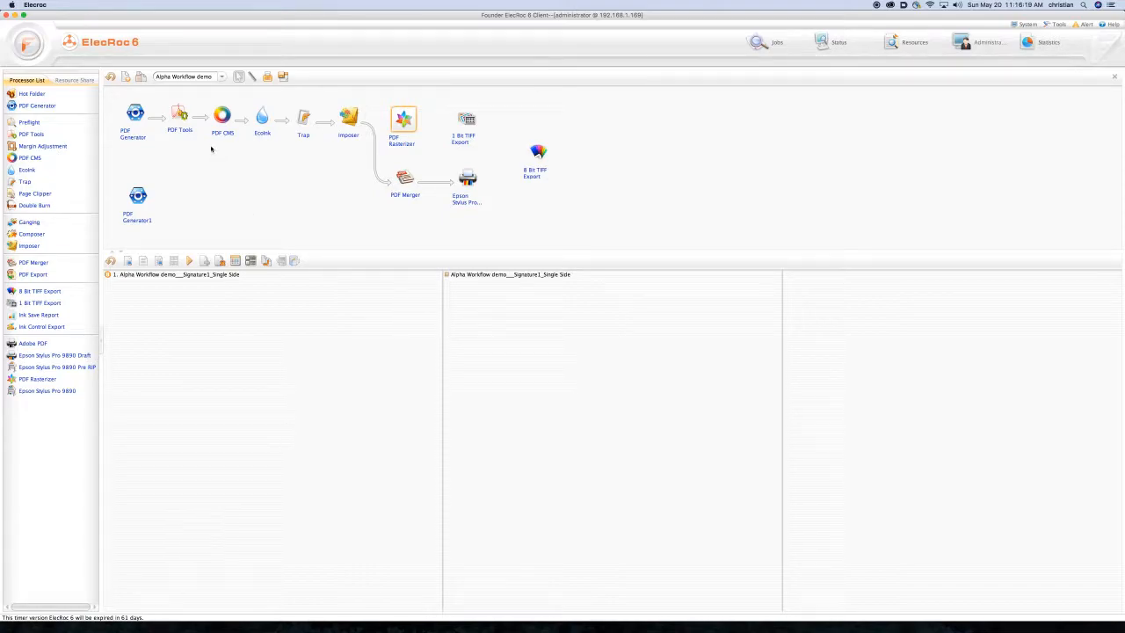
Disconnect the PDF CMS processor from its parent PDF Tools and its child EcoInk.
{"action": "left_click", "coordinate": [221, 117]}
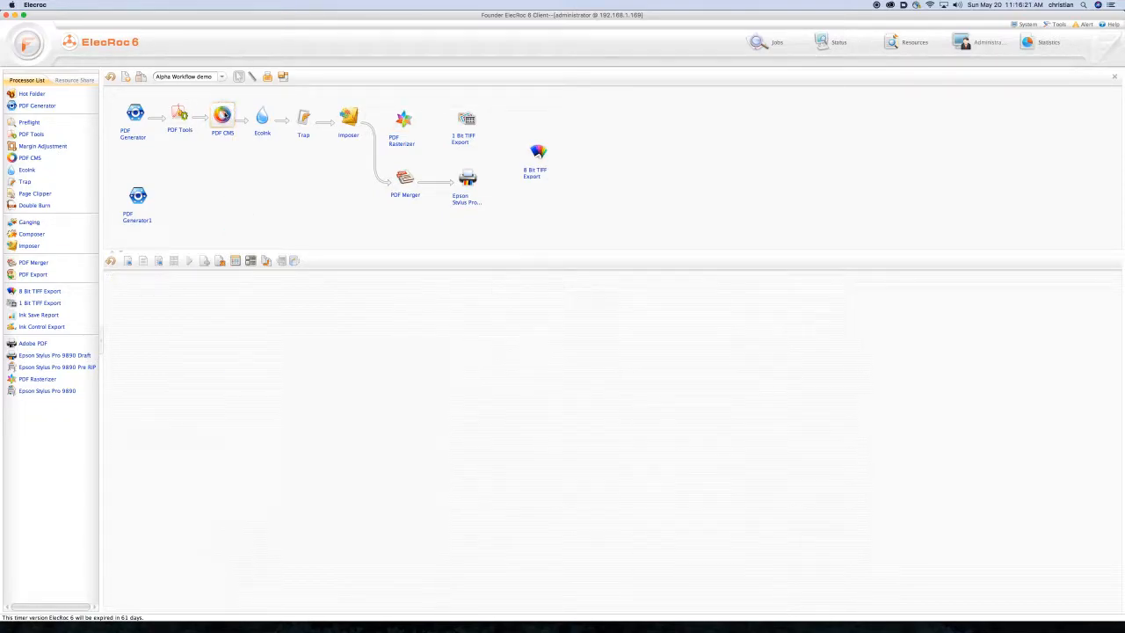
{"action": "right_click", "coordinate": [222, 117]}
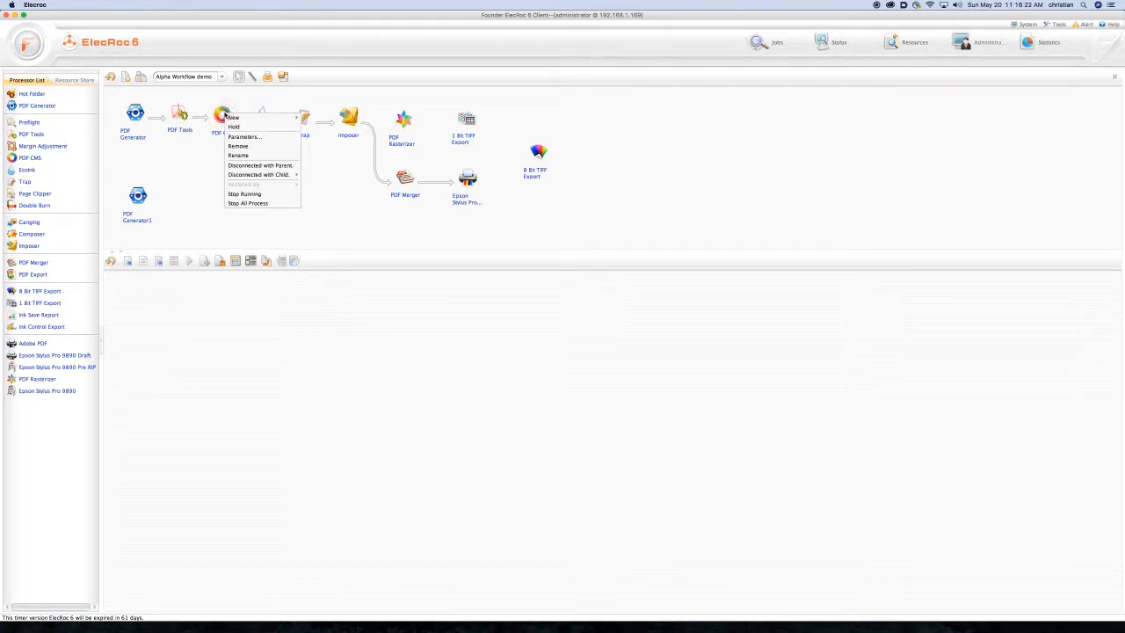
{"action": "left_click", "coordinate": [254, 167]}
{"action": "right_click", "coordinate": [223, 111]}
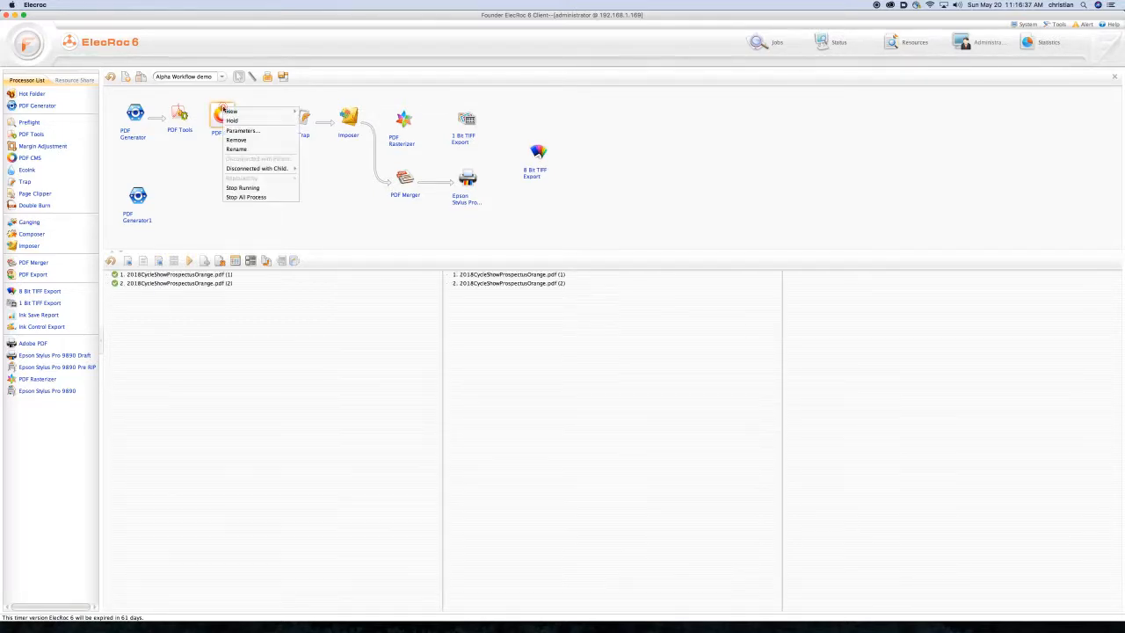
{"action": "mouse_move", "coordinate": [255, 168]}
{"action": "left_click", "coordinate": [322, 169]}
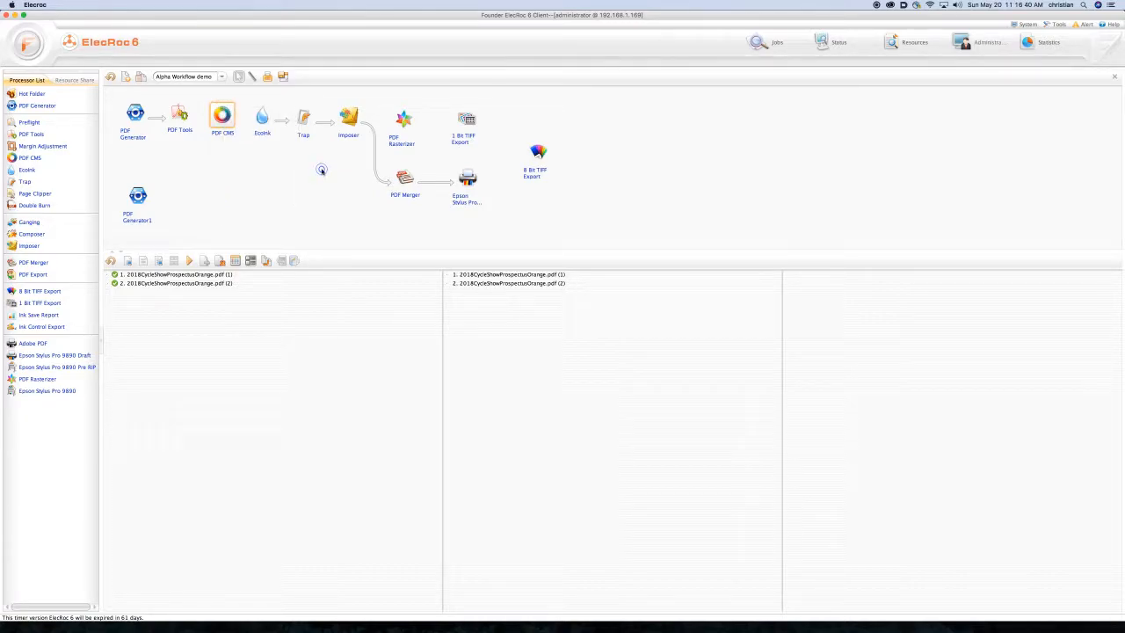
Reconnect PDF Tools to PDF CMS and PDF CMS to EcoInk, and switch back to the selection tool.
{"action": "left_click", "coordinate": [253, 77]}
{"action": "left_click", "coordinate": [182, 113]}
{"action": "left_click_drag", "start_coordinate": [187, 112], "coordinate": [263, 116]}
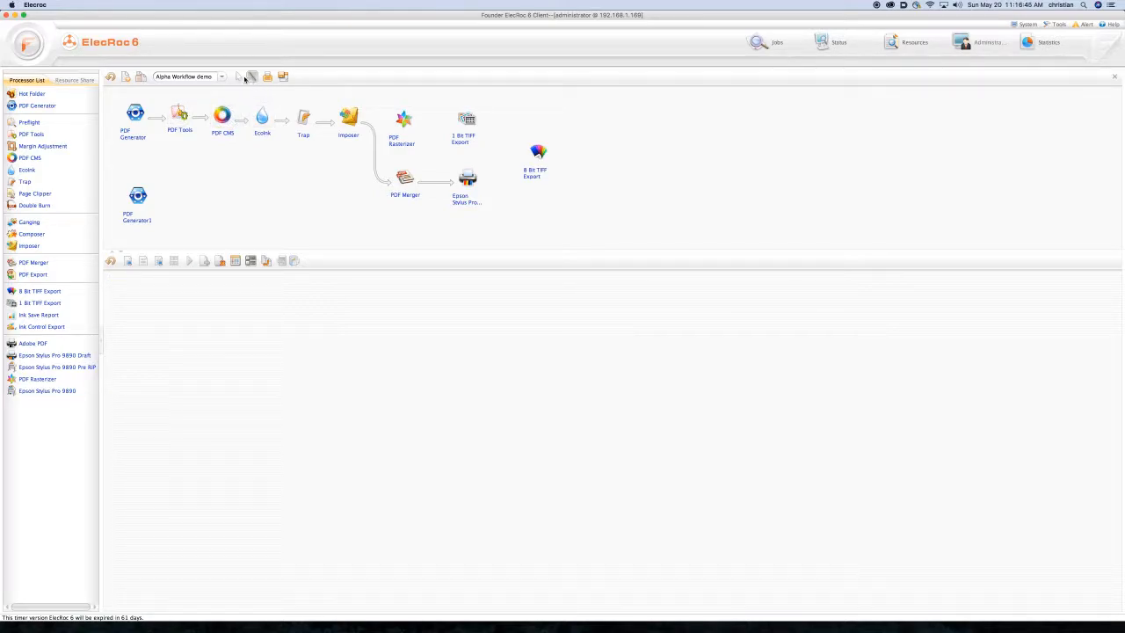
{"action": "left_click", "coordinate": [238, 77]}
Select the Trap processor, view the page information of its first output page, and close it without changes.
{"action": "left_click", "coordinate": [261, 129]}
{"action": "left_click", "coordinate": [302, 116]}
{"action": "left_click", "coordinate": [304, 119]}
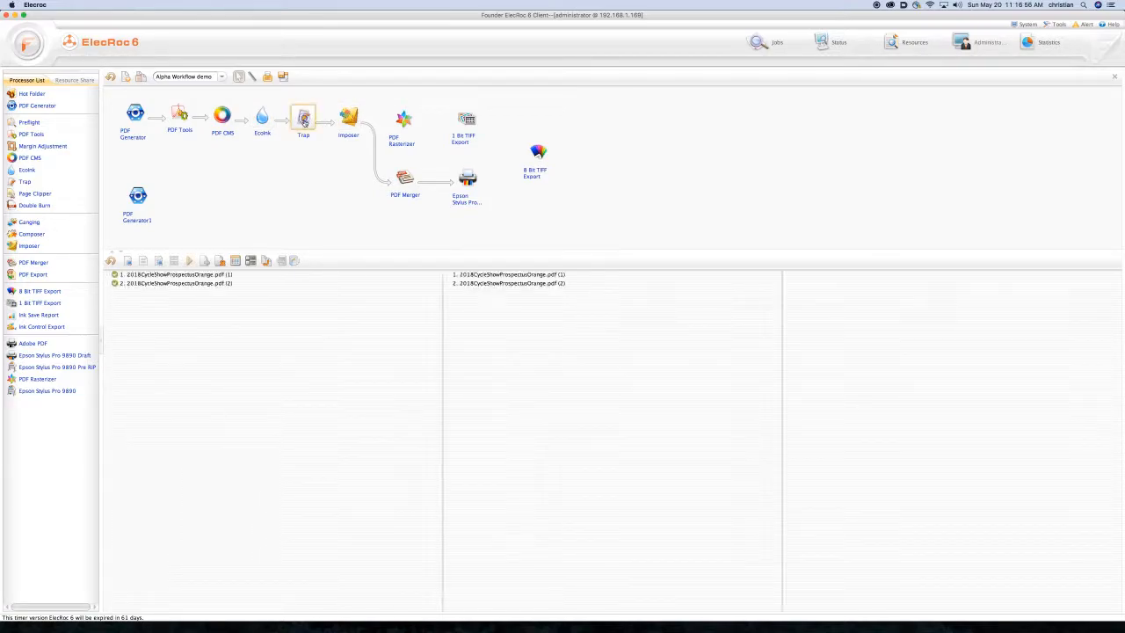
{"action": "left_click", "coordinate": [516, 276]}
{"action": "right_click", "coordinate": [517, 277]}
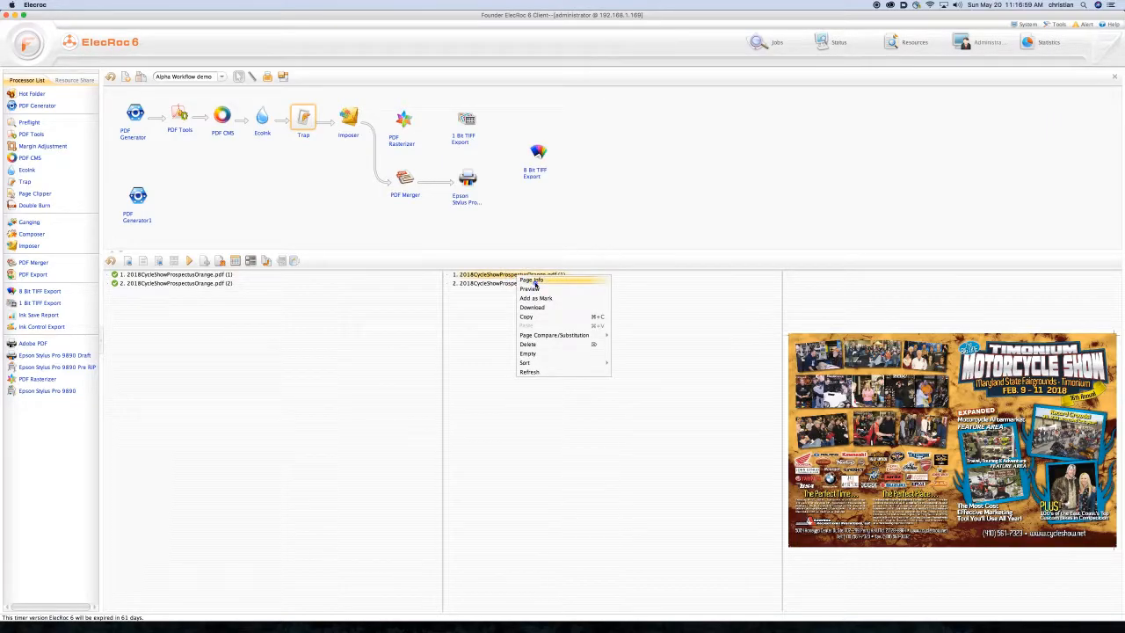
{"action": "left_click", "coordinate": [533, 281]}
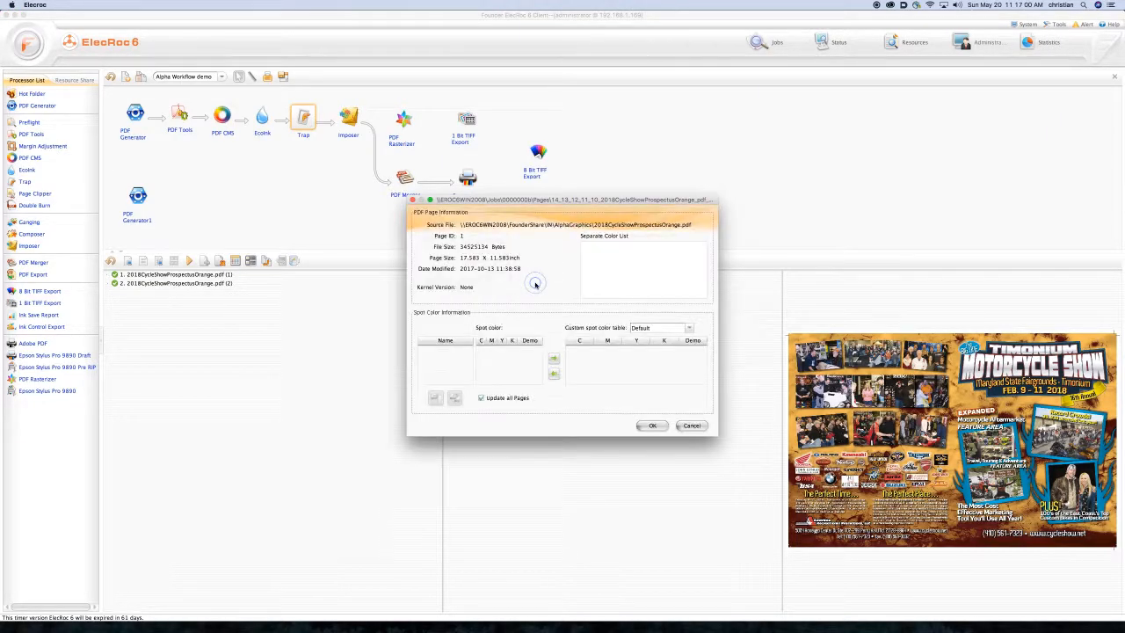
{"action": "left_click", "coordinate": [691, 426]}
Download the first Trap output page and, in Acrobat, show its separations with Output Preview.
{"action": "left_click", "coordinate": [495, 276]}
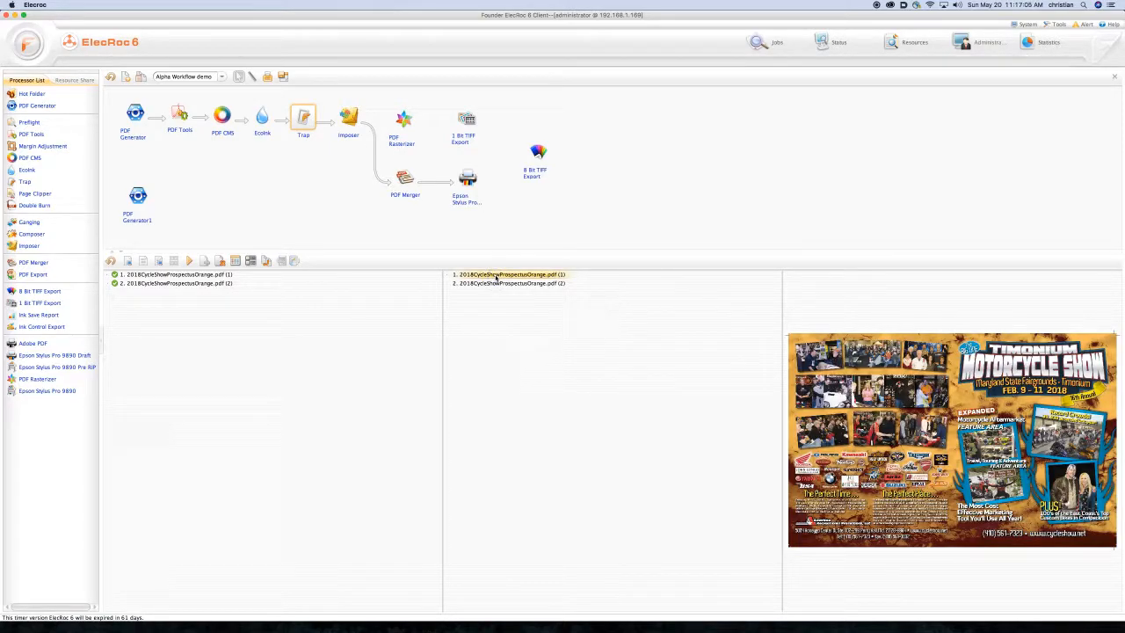
{"action": "right_click", "coordinate": [497, 278]}
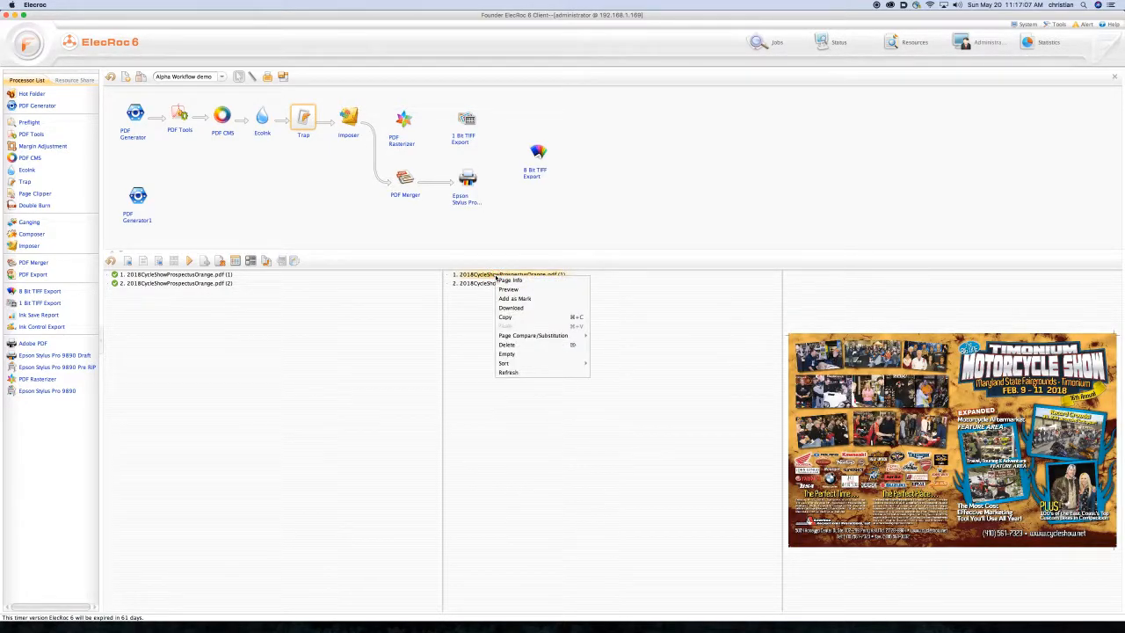
{"action": "left_click", "coordinate": [518, 308]}
{"action": "left_click", "coordinate": [524, 328]}
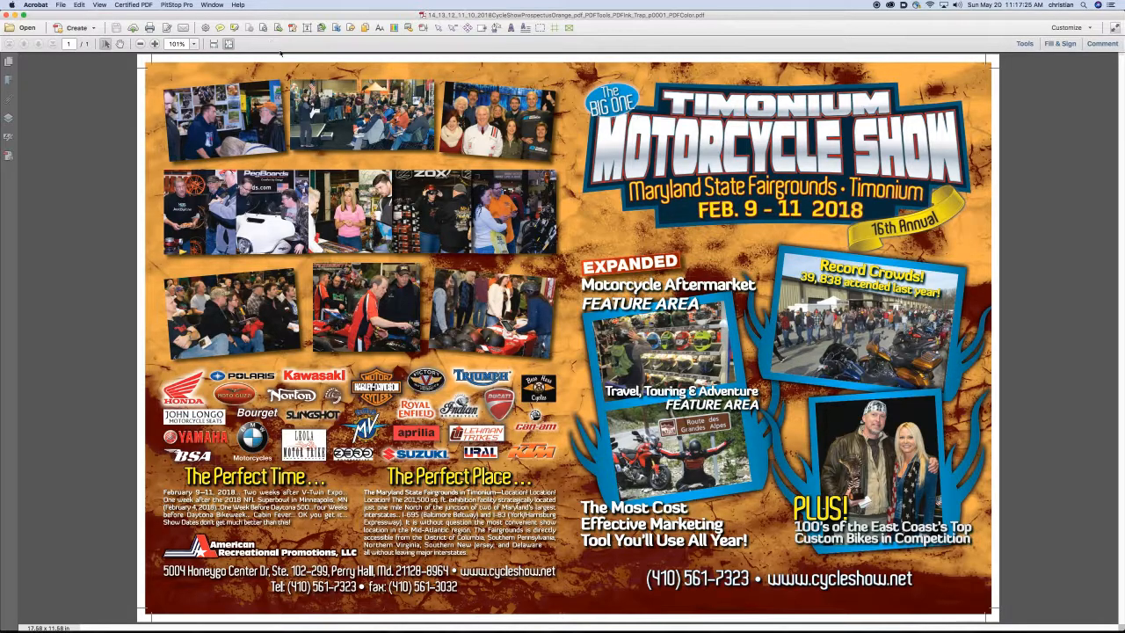
{"action": "left_click", "coordinate": [423, 27]}
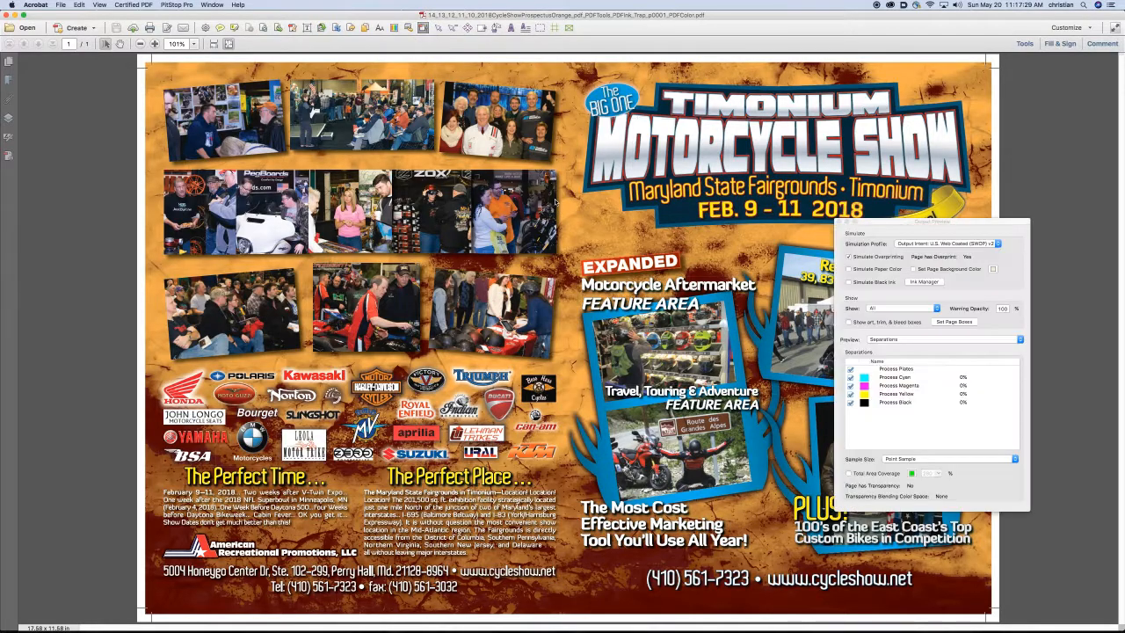
Hide the Process Black separation to view the page without black, and close Output Preview and the PDF.
{"action": "left_click", "coordinate": [854, 405]}
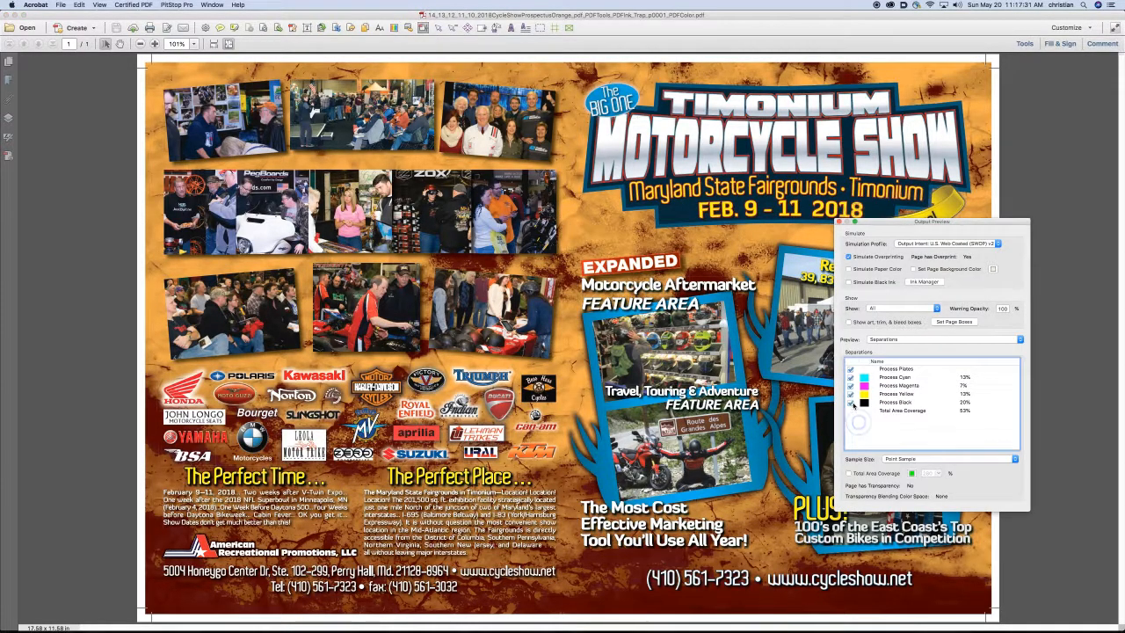
{"action": "left_click", "coordinate": [850, 403]}
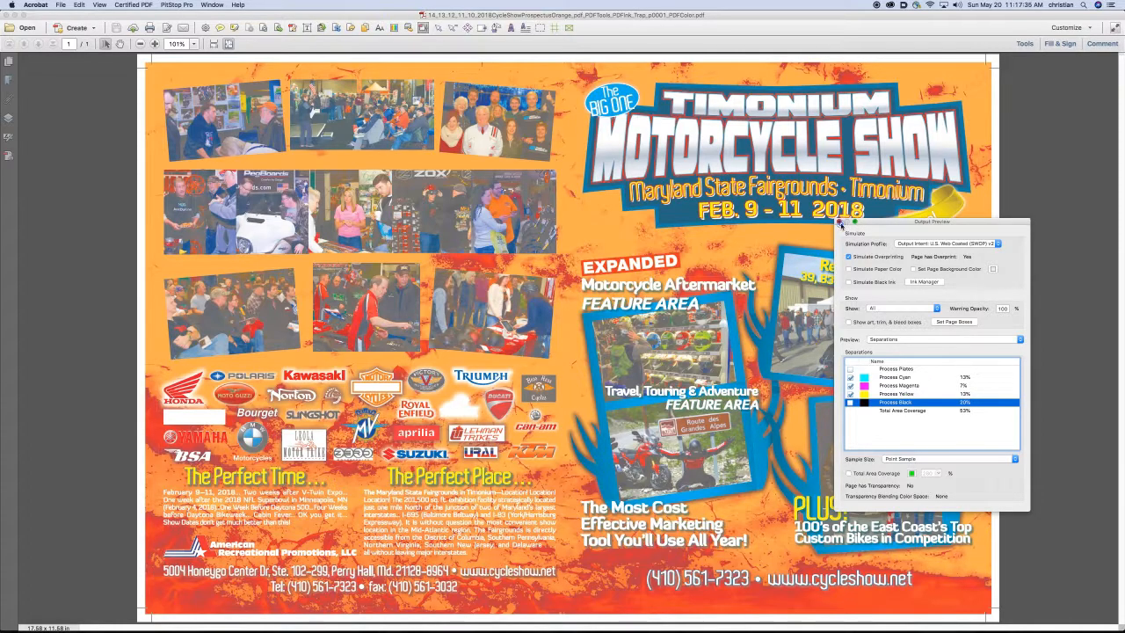
{"action": "left_click", "coordinate": [840, 224]}
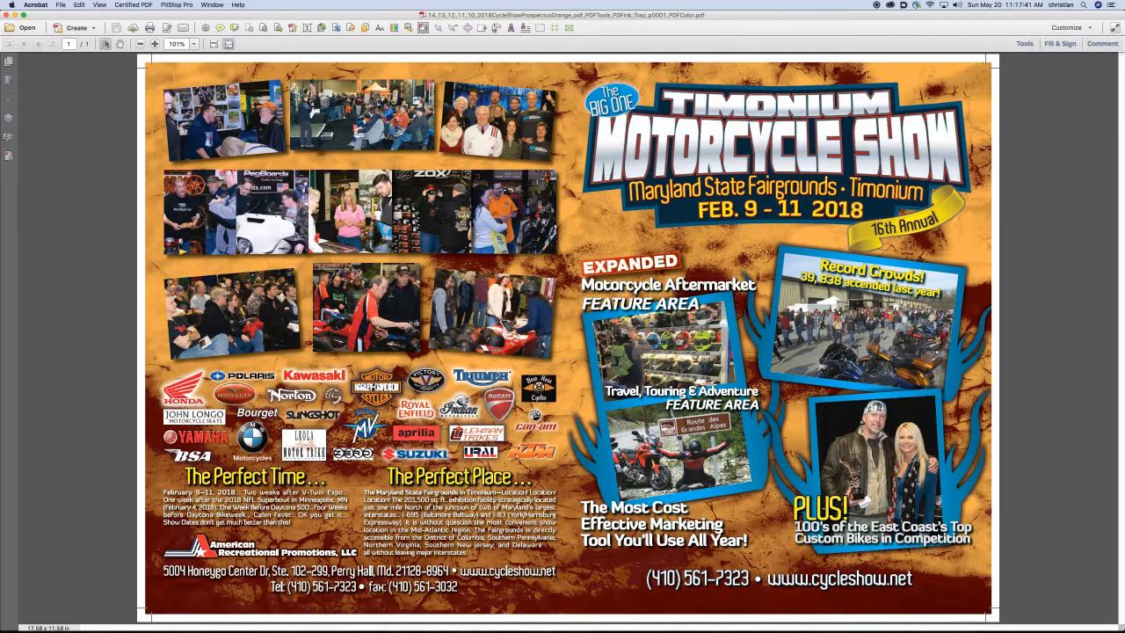
{"action": "key", "text": "ctrl+alt"}
{"action": "key", "text": "super+w"}
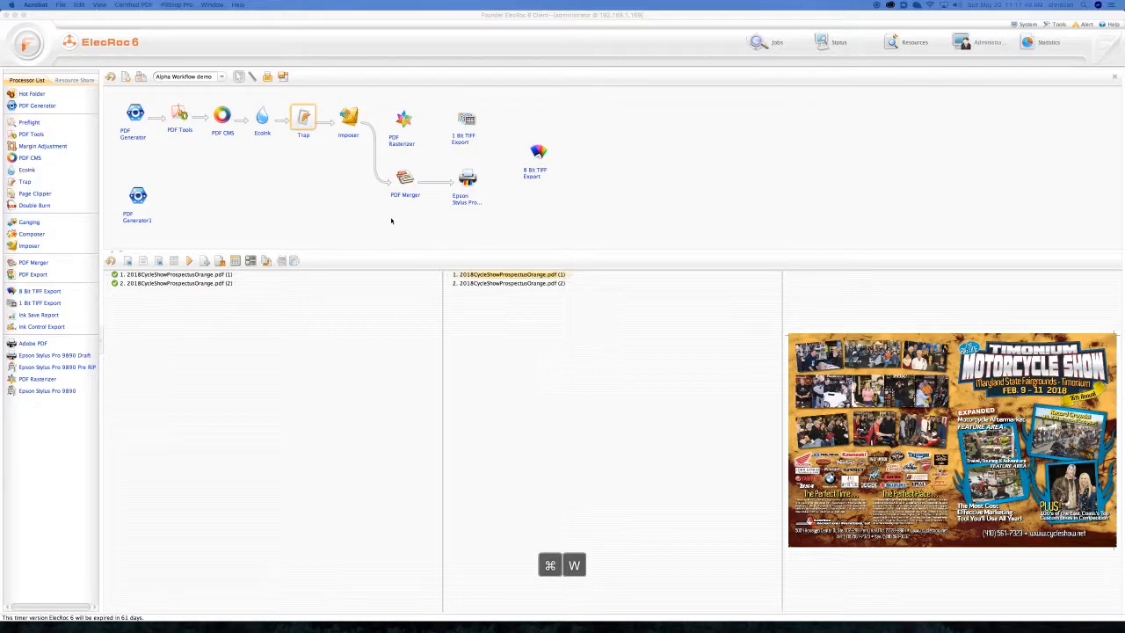
Switch to the CMYK Workflow job in ElecRoc to view its processors, and return to Alpha Workflow demo.
{"action": "left_click", "coordinate": [368, 218]}
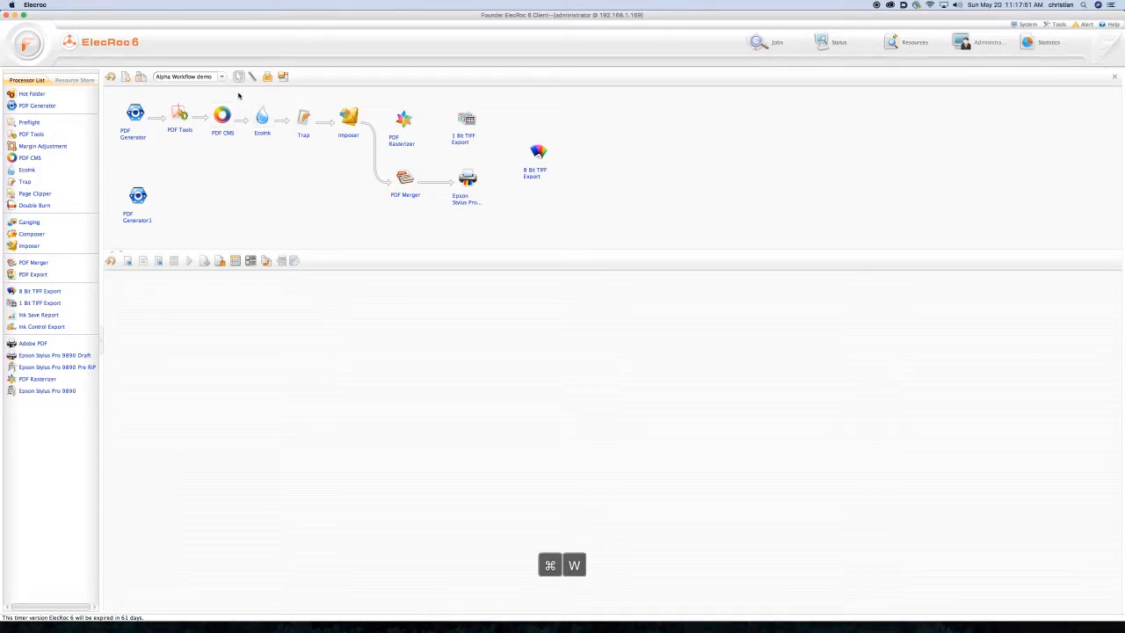
{"action": "left_click", "coordinate": [221, 77]}
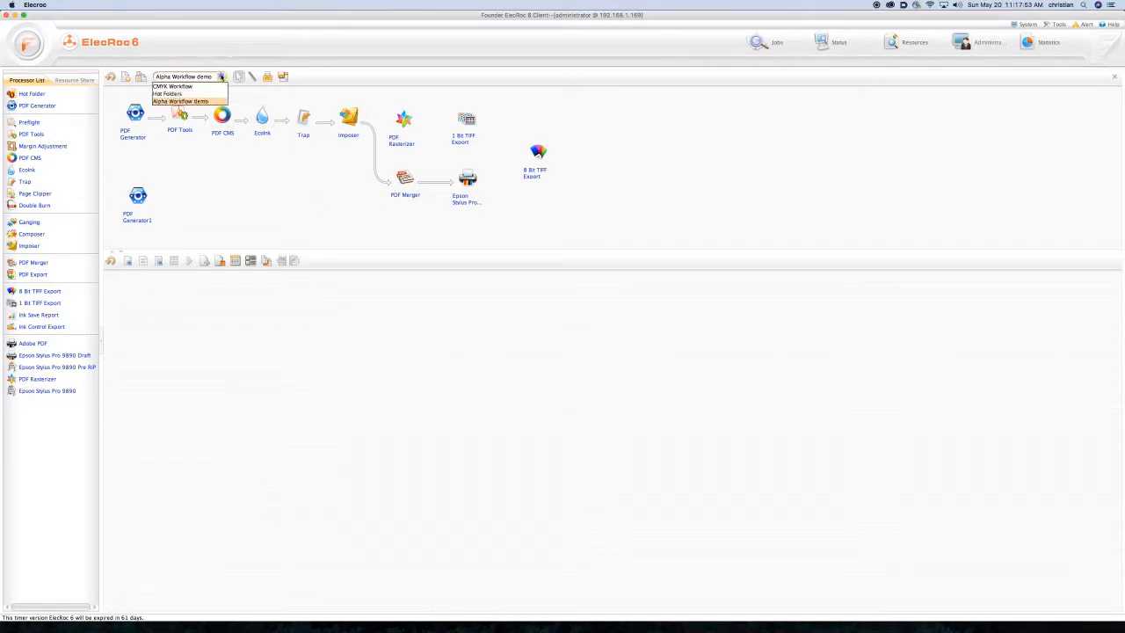
{"action": "left_click", "coordinate": [192, 87]}
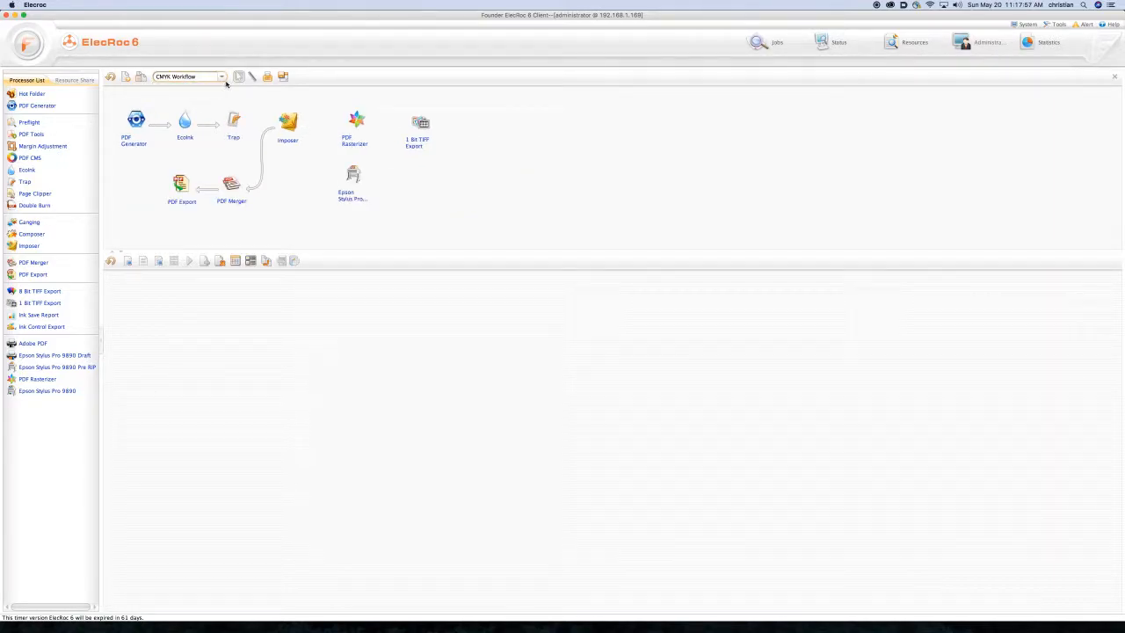
{"action": "left_click", "coordinate": [222, 77]}
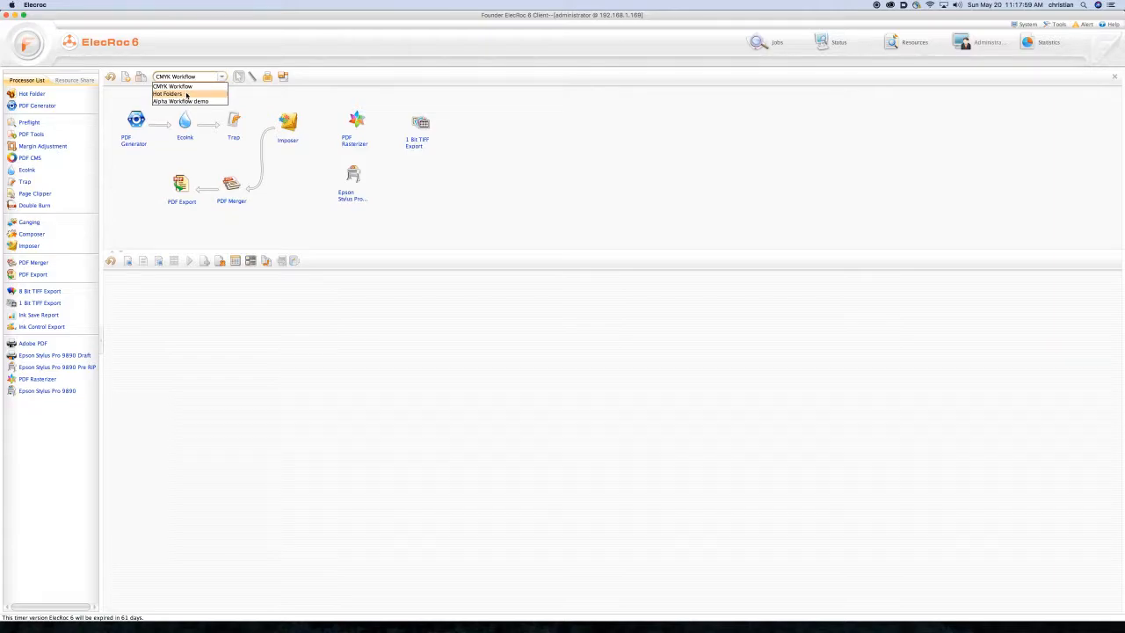
{"action": "left_click", "coordinate": [192, 102]}
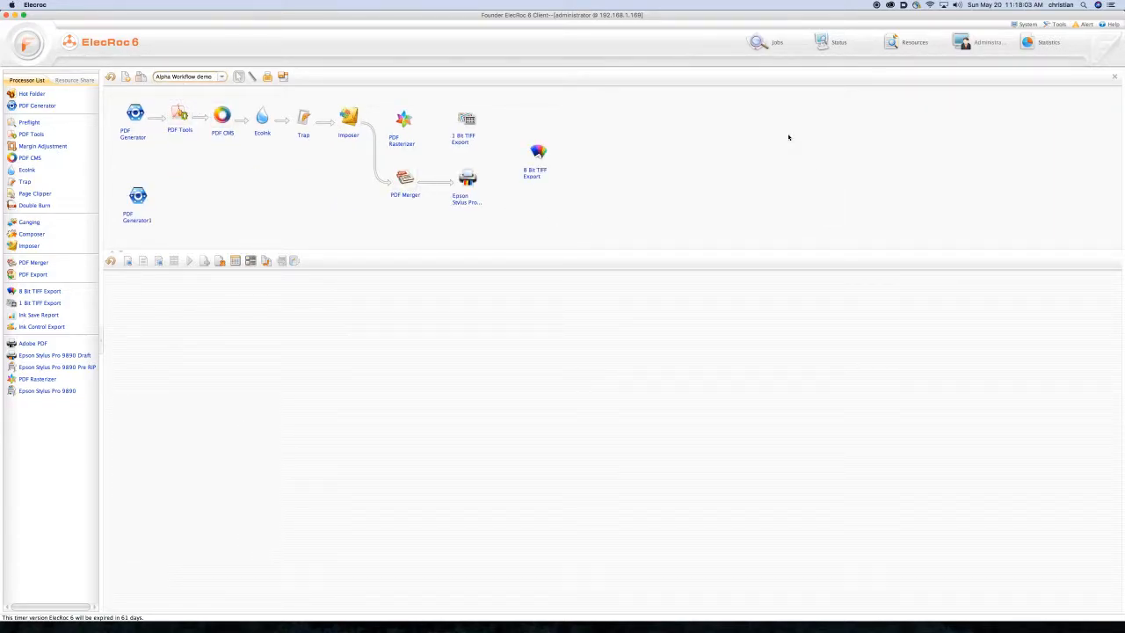
Return to the jobs list and open the Hot Folders job.
{"action": "left_click", "coordinate": [759, 44]}
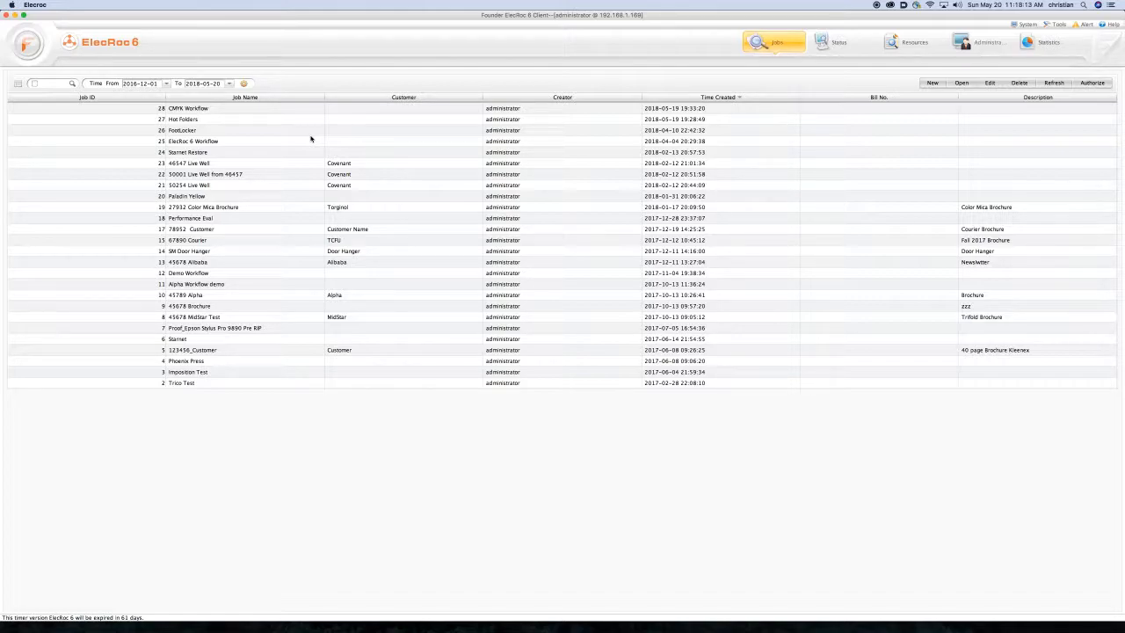
{"action": "key", "text": "ctrl"}
{"action": "double_click", "coordinate": [195, 120]}
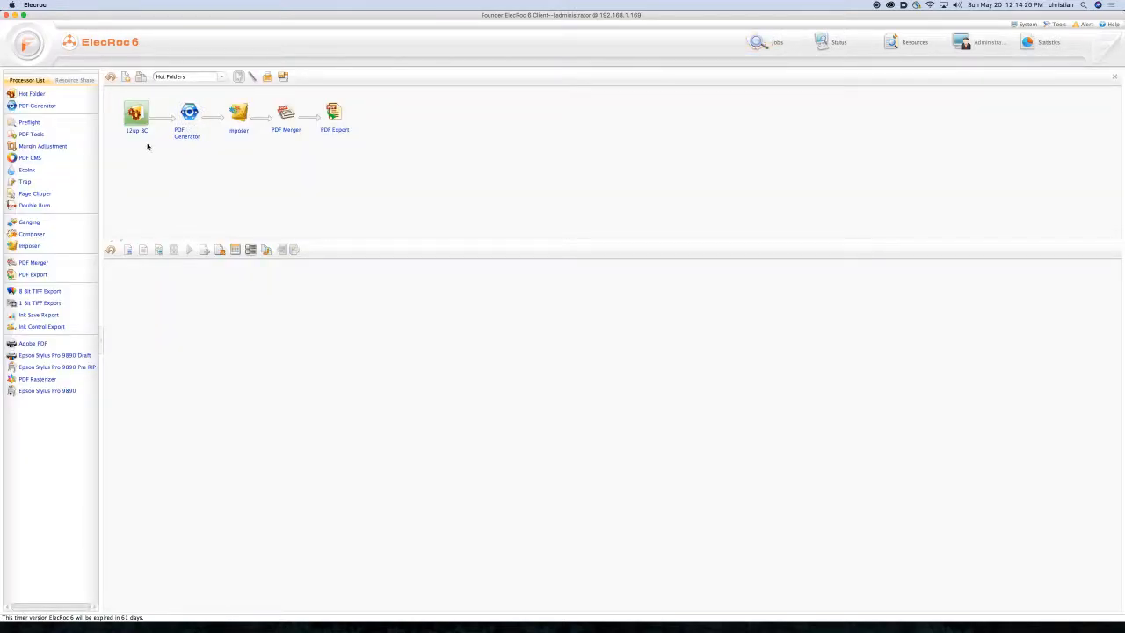
Open the 12up BC hot folder's setup, toggle the JPG file format for its 12up_BusinessCards path, and apply the setup.
{"action": "double_click", "coordinate": [135, 114]}
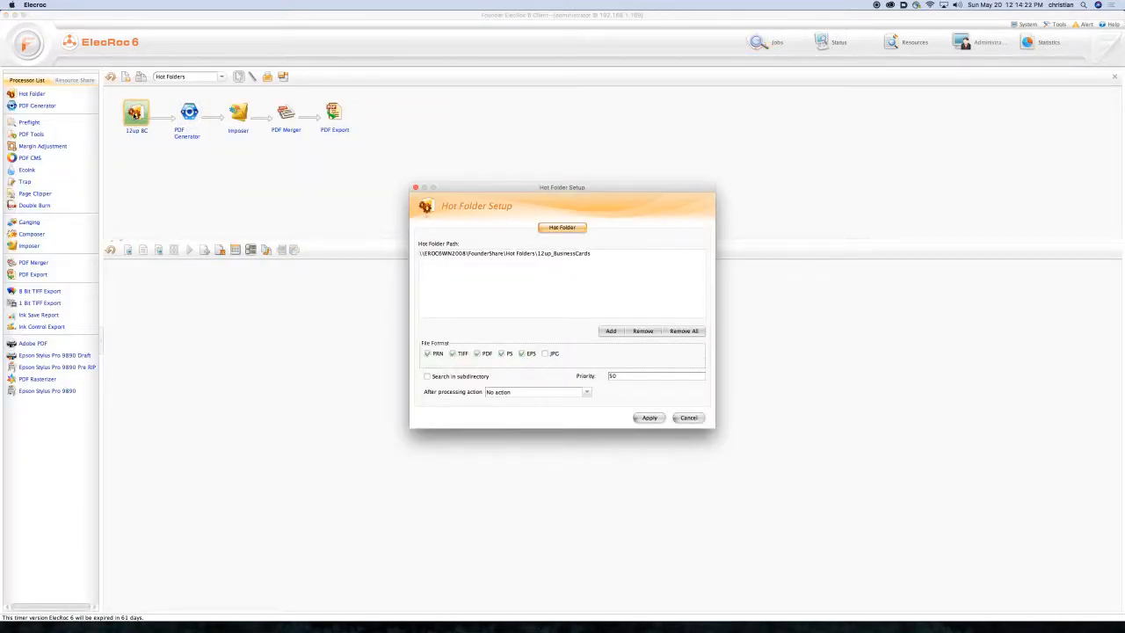
{"action": "left_click", "coordinate": [573, 255]}
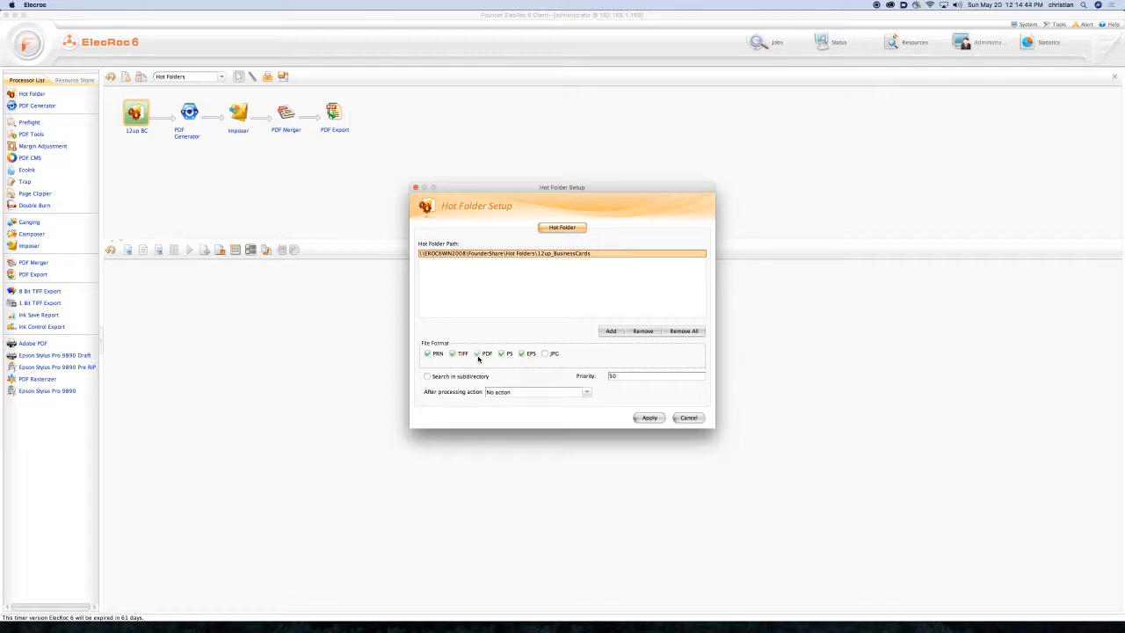
{"action": "left_click", "coordinate": [546, 353]}
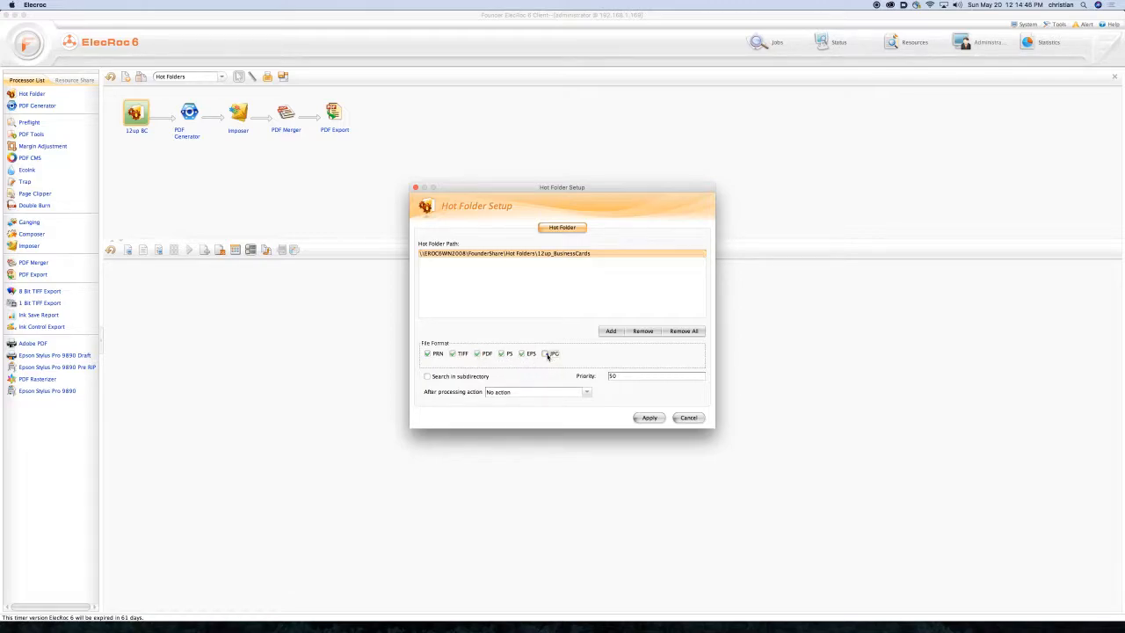
{"action": "left_click", "coordinate": [648, 420]}
{"action": "left_click", "coordinate": [648, 421]}
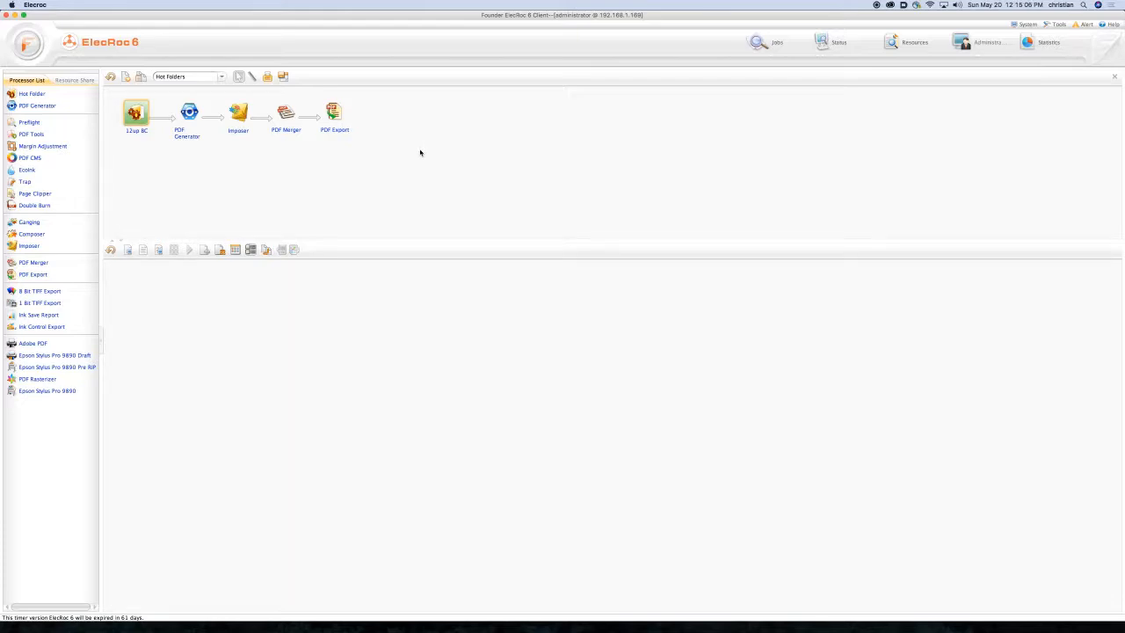
Switch to Finder, preview BusinessCard.pdf in the Samples folder of Documents, and copy the file.
{"action": "key", "text": "super+h"}
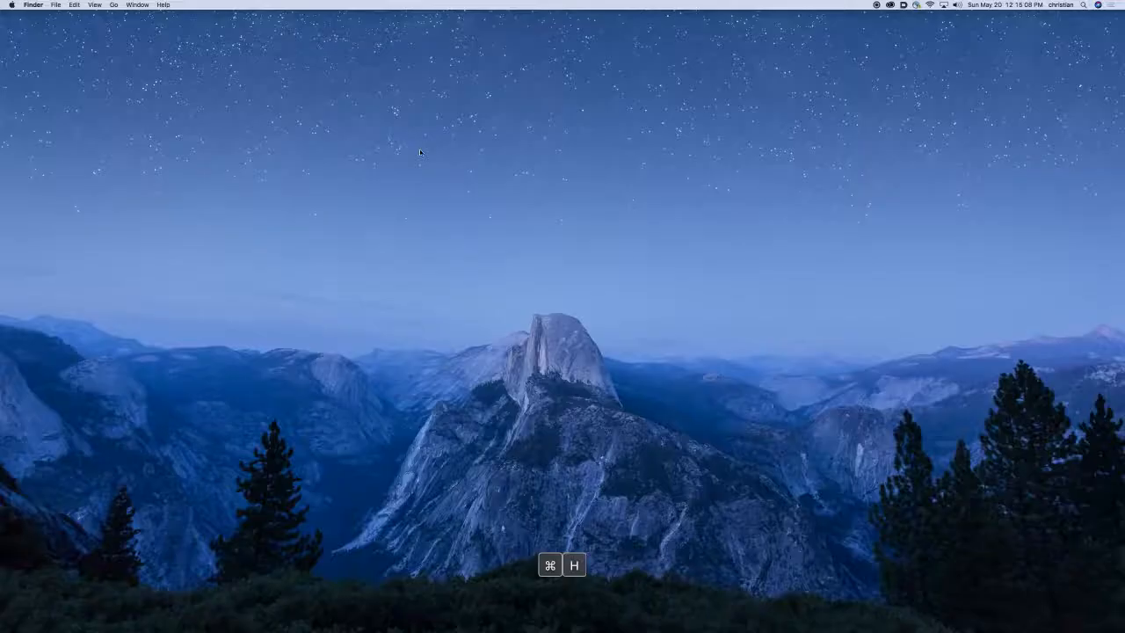
{"action": "key", "text": "super+n"}
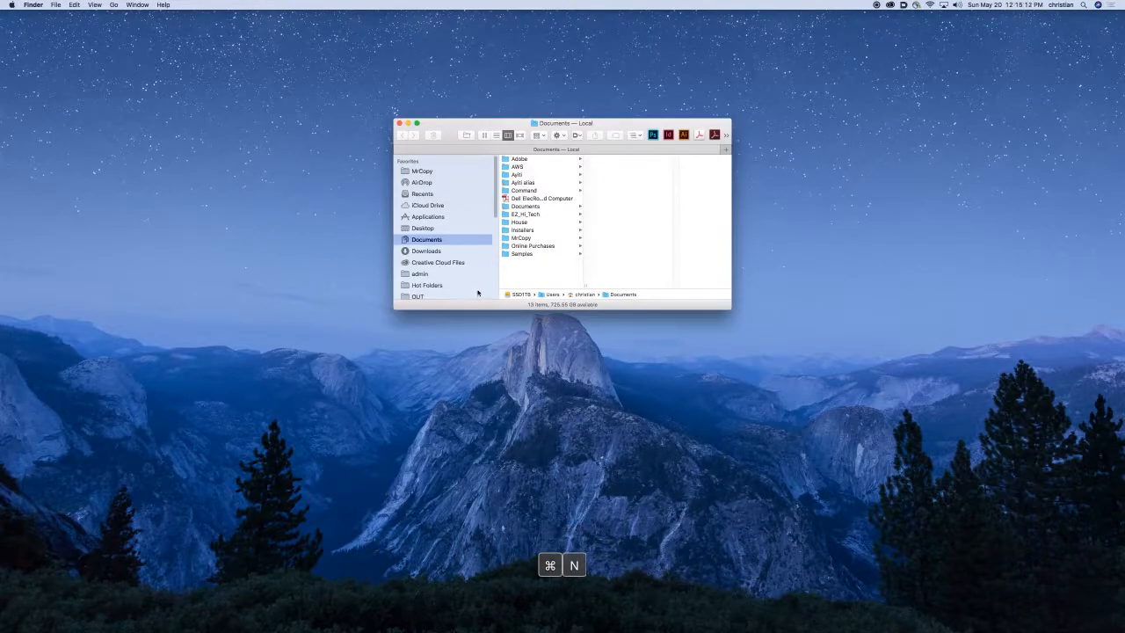
{"action": "left_click", "coordinate": [511, 254]}
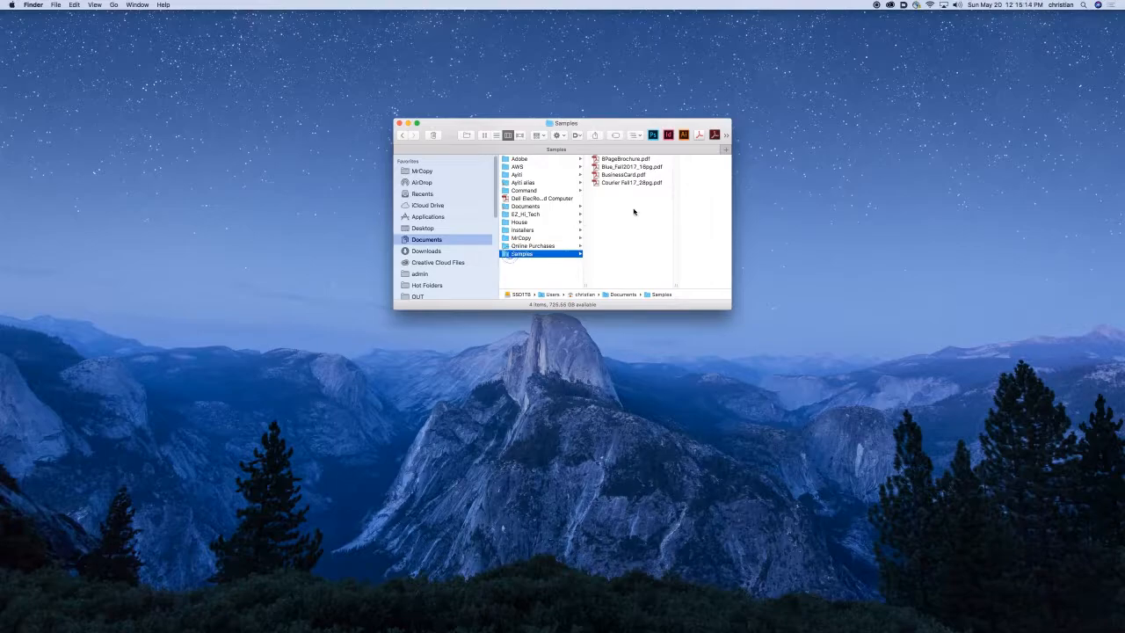
{"action": "left_click", "coordinate": [596, 174]}
{"action": "key", "text": "space"}
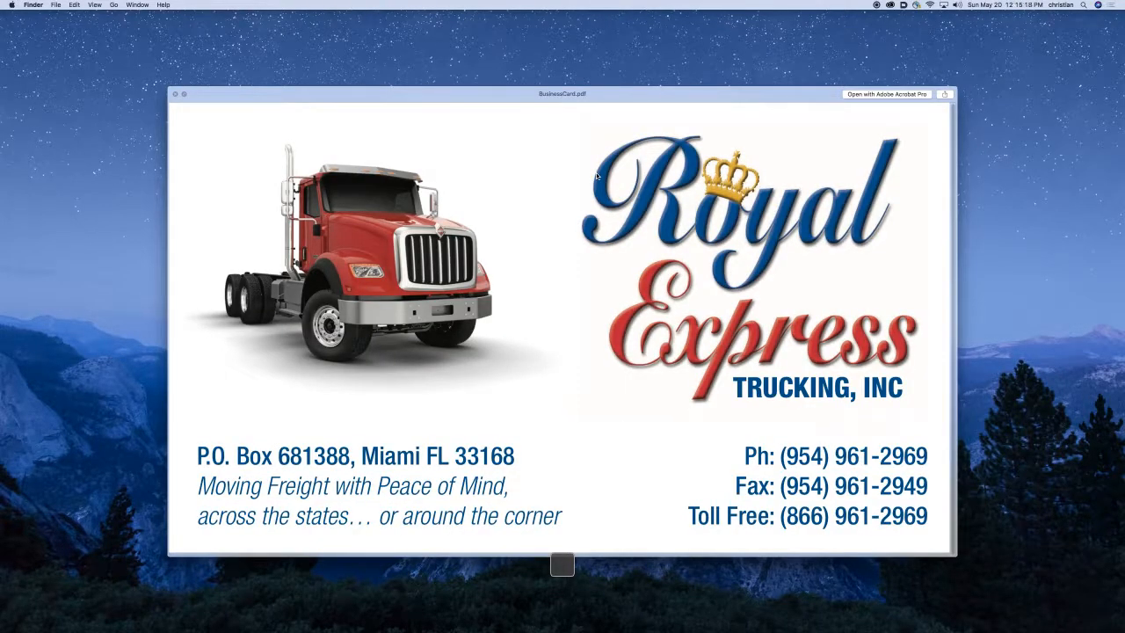
{"action": "key", "text": "space"}
{"action": "right_click", "coordinate": [557, 164]}
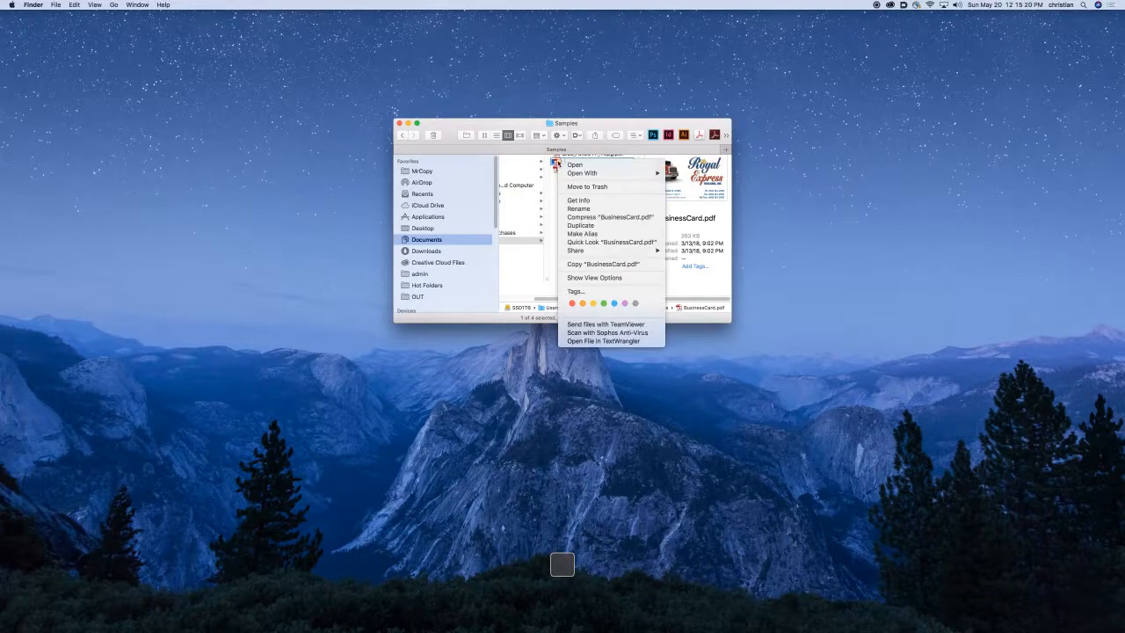
{"action": "left_click", "coordinate": [582, 265]}
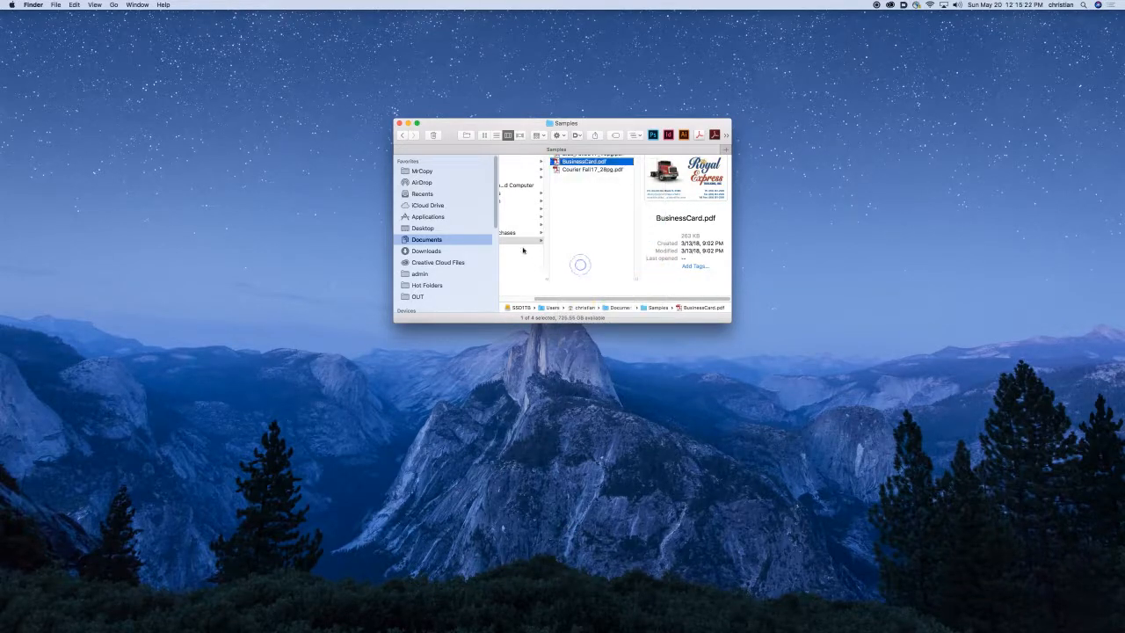
Paste the copied PDF into the 12up_BusinessCards folder inside Hot Folders.
{"action": "left_click", "coordinate": [408, 288]}
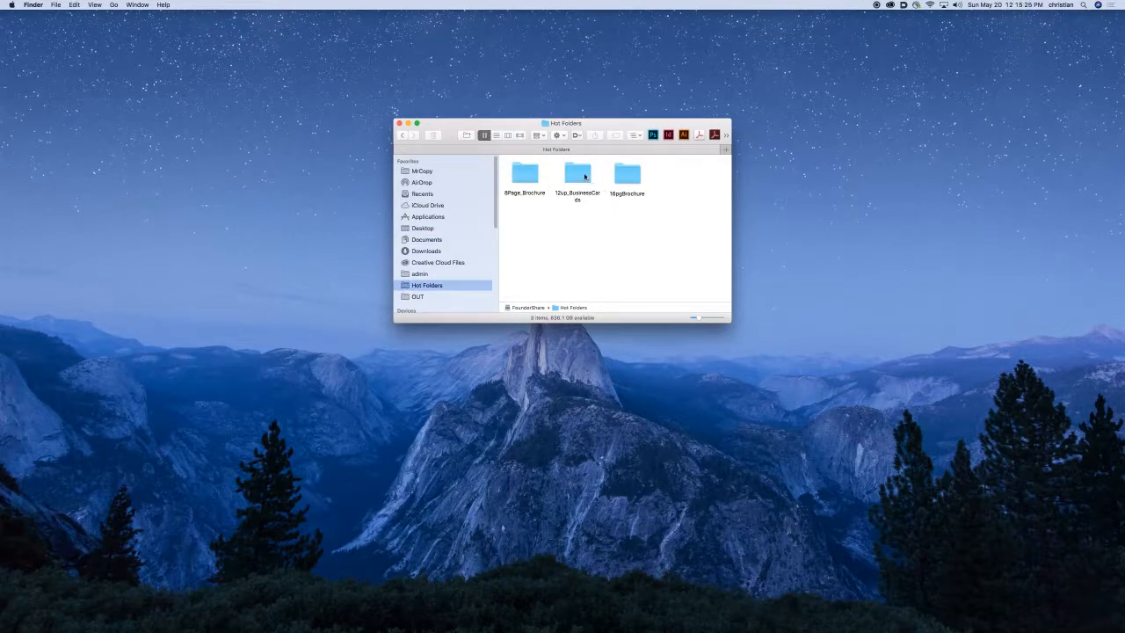
{"action": "double_click", "coordinate": [580, 175]}
{"action": "right_click", "coordinate": [561, 197]}
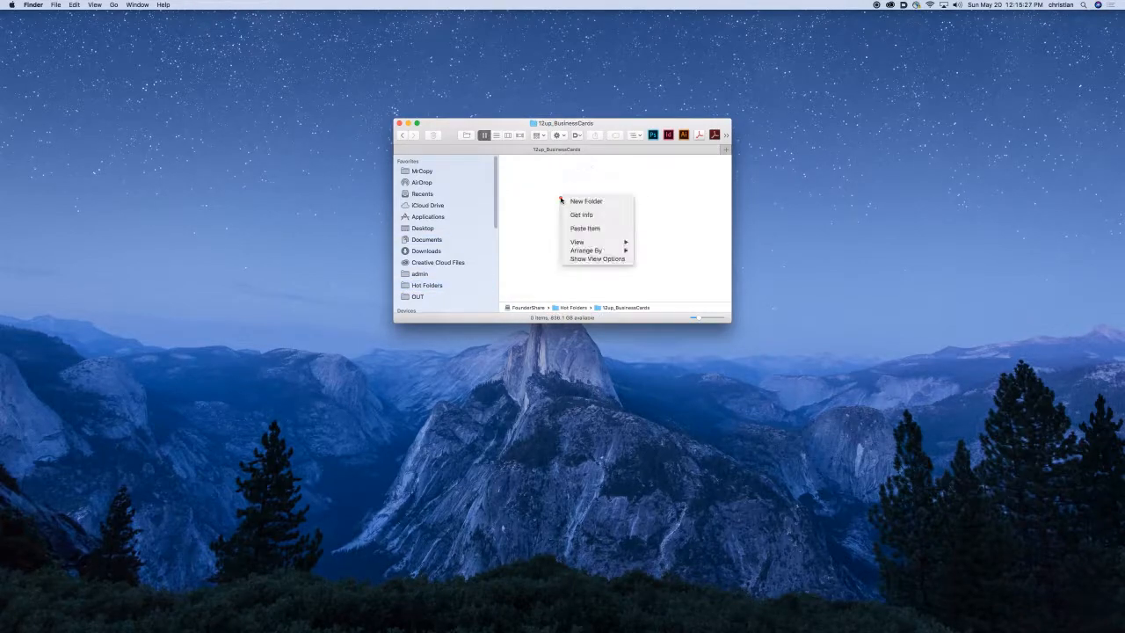
{"action": "left_click", "coordinate": [608, 229]}
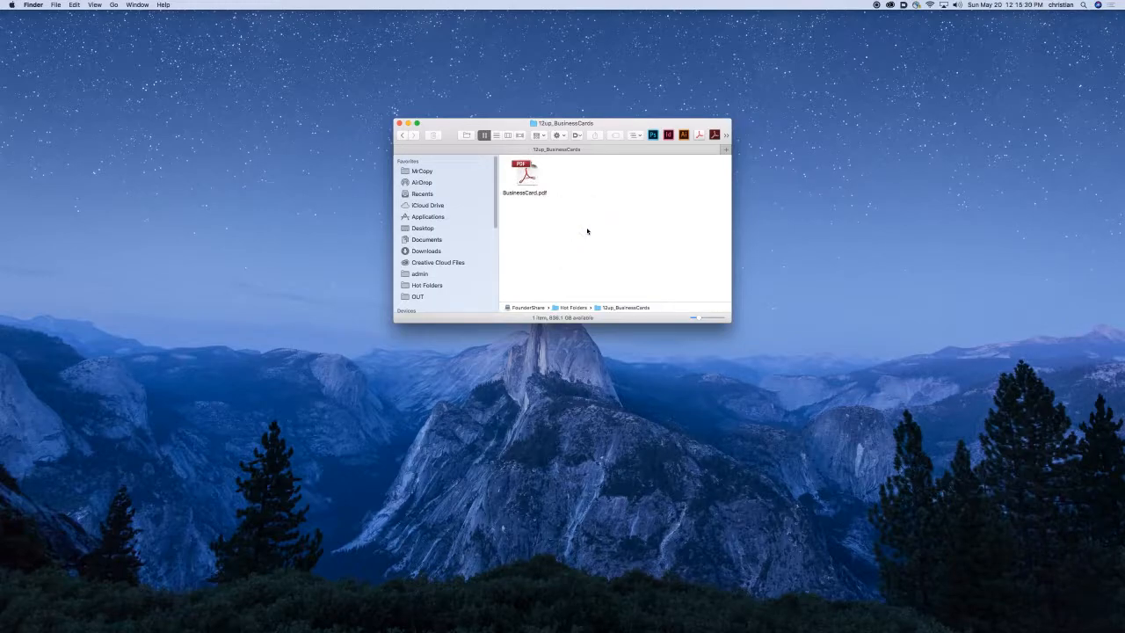
In ElecRoc, download the PDF Merger's output sheet, inspect the imposed business cards in Acrobat, and return to ElecRoc.
{"action": "key", "text": "super+Tab"}
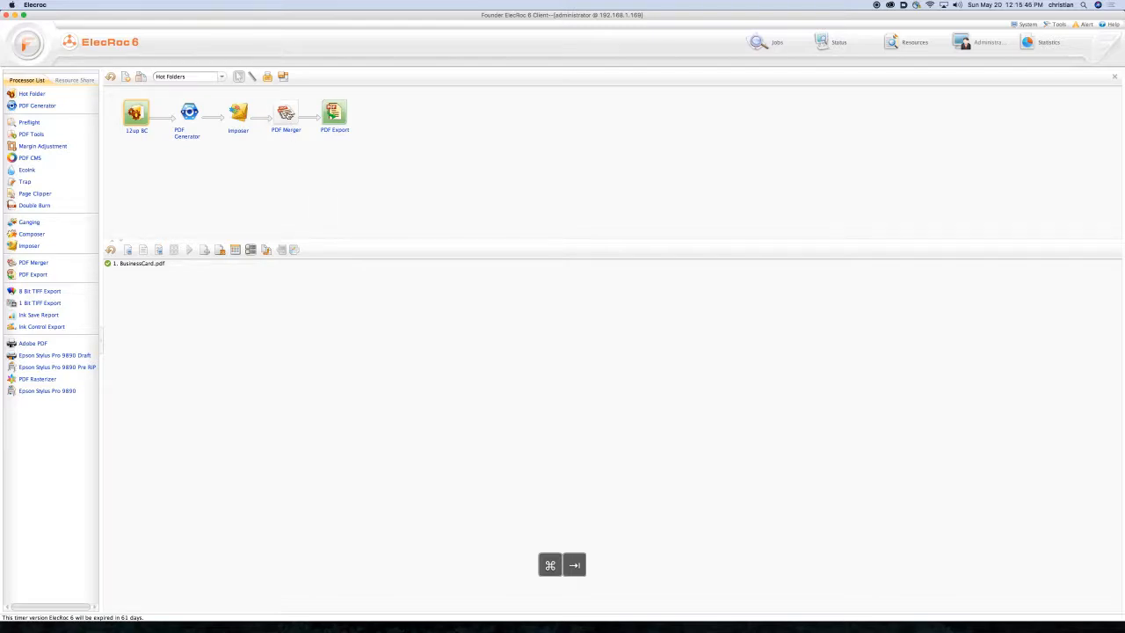
{"action": "left_click", "coordinate": [285, 112]}
{"action": "left_click", "coordinate": [484, 264]}
{"action": "right_click", "coordinate": [477, 265]}
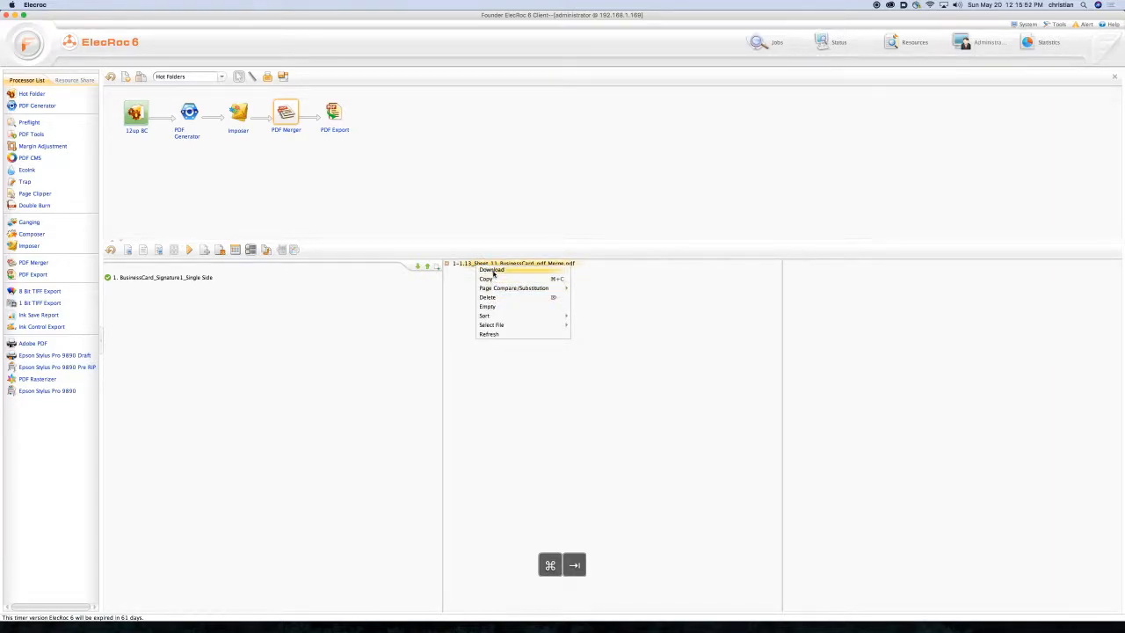
{"action": "left_click", "coordinate": [493, 271]}
{"action": "left_click", "coordinate": [525, 328]}
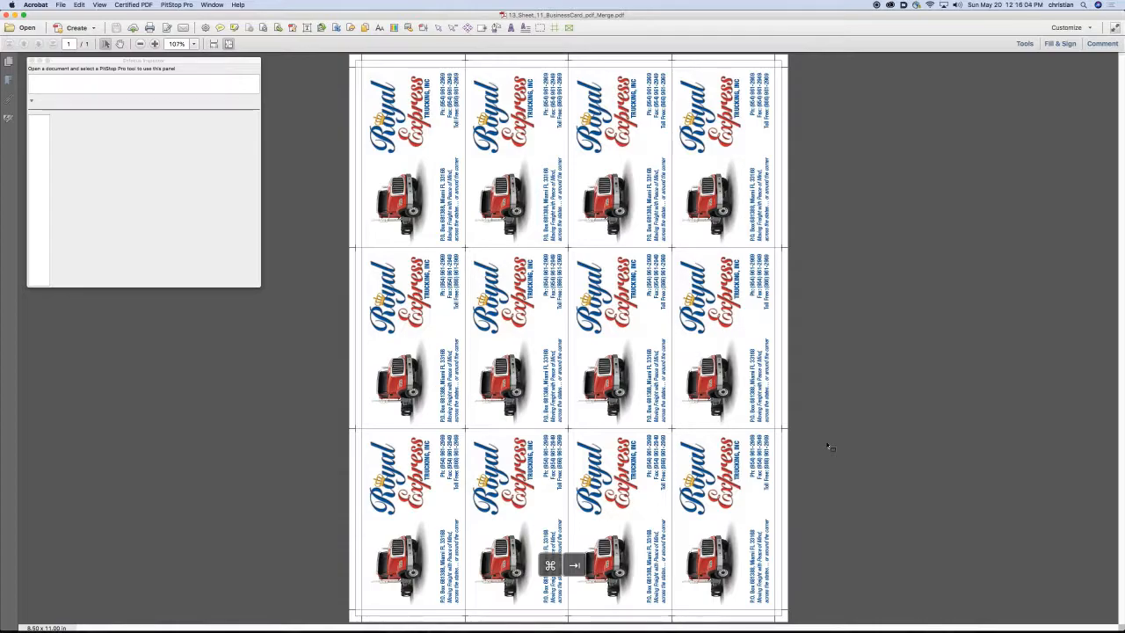
{"action": "key", "text": "super+Tab"}
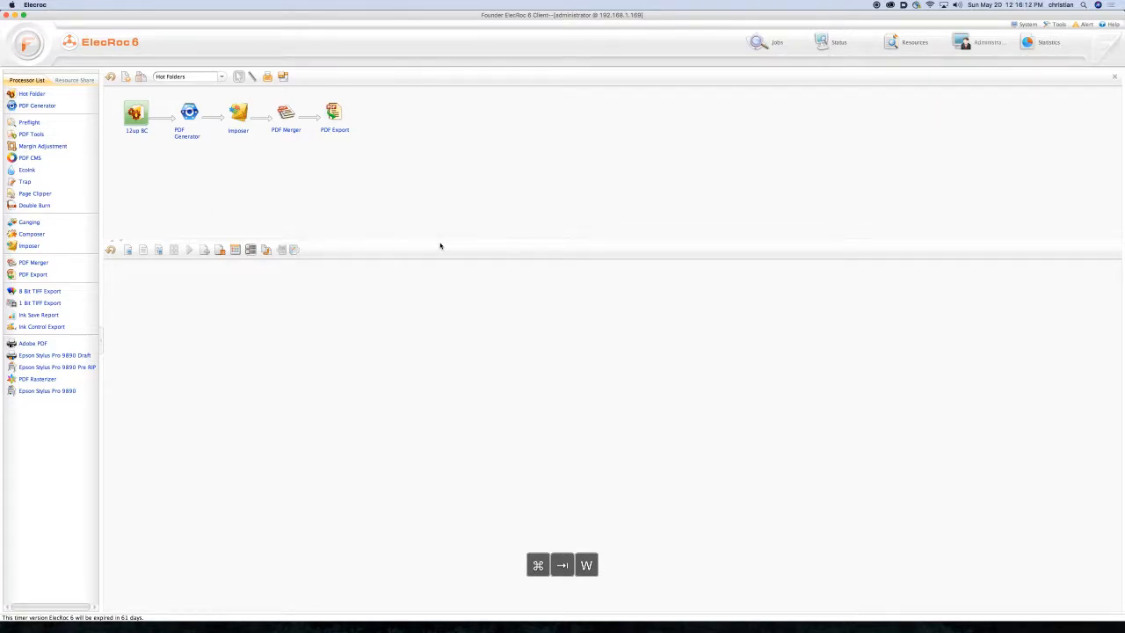
Enlarge the workflow area and add the shared CMYK 200 job ticket below the 12up BC workflow.
{"action": "left_click_drag", "start_coordinate": [444, 241], "coordinate": [448, 304]}
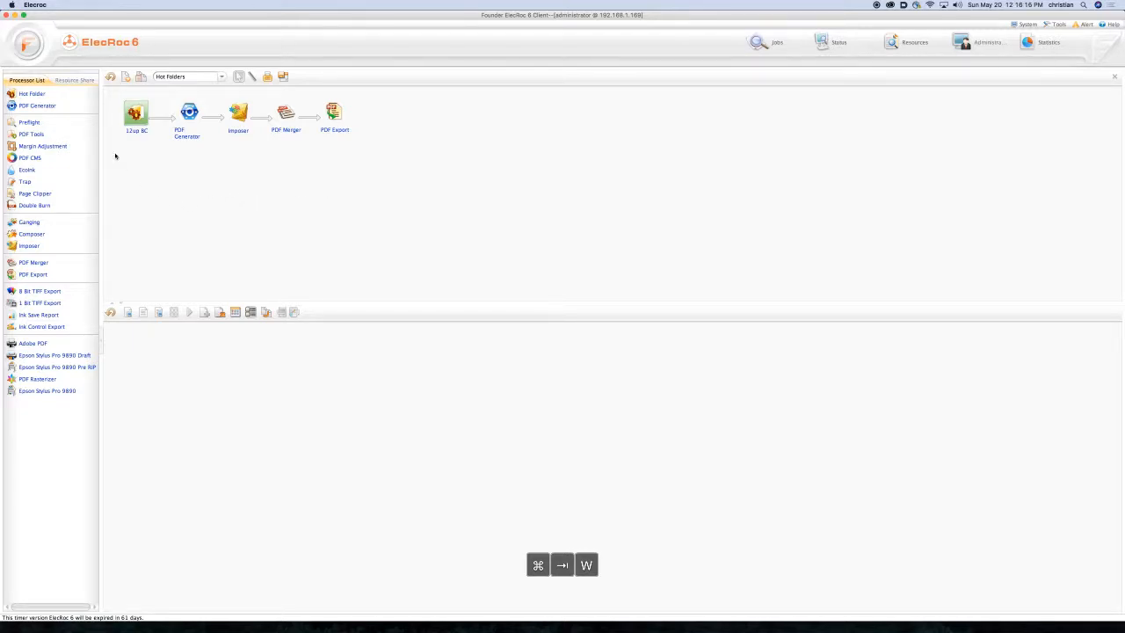
{"action": "left_click", "coordinate": [79, 81]}
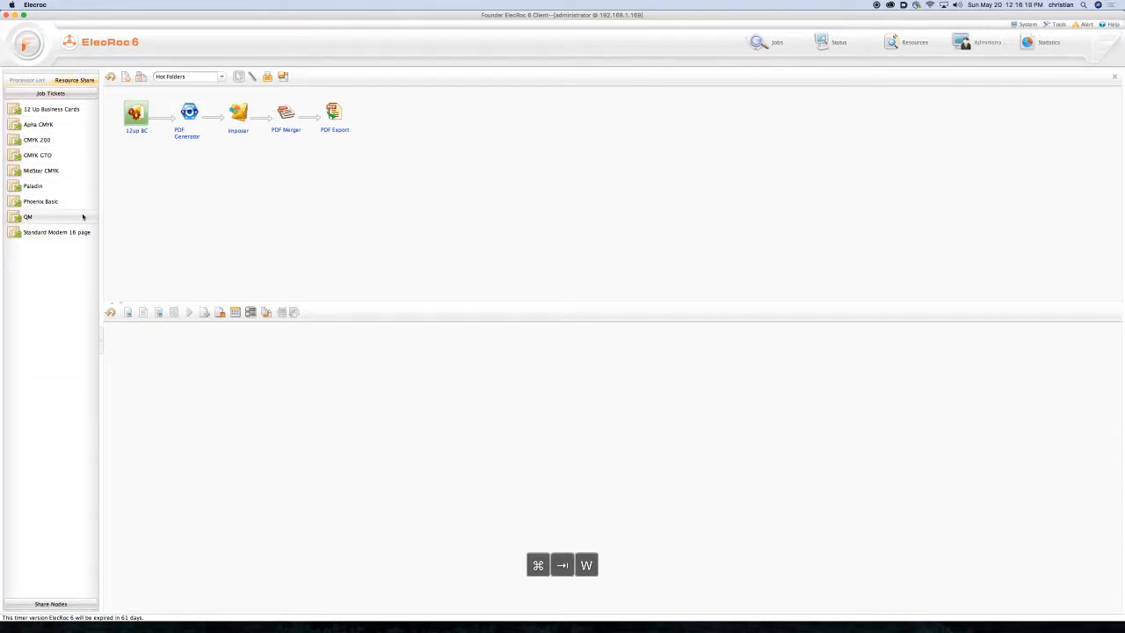
{"action": "left_click_drag", "start_coordinate": [37, 141], "coordinate": [171, 215]}
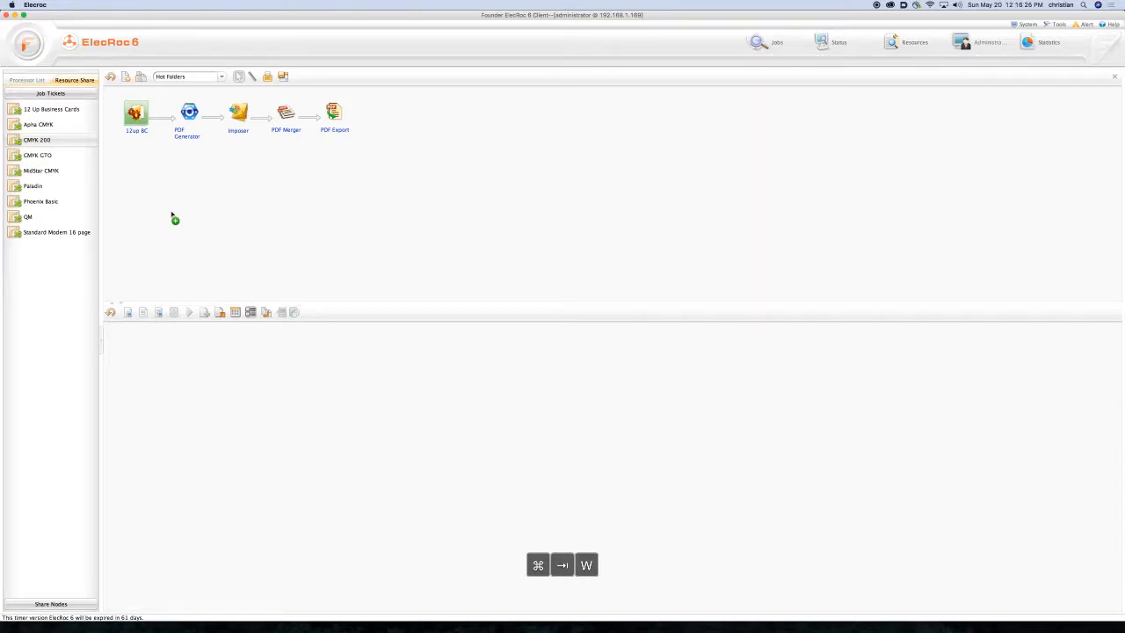
{"action": "left_click_drag", "start_coordinate": [172, 216], "coordinate": [172, 215]}
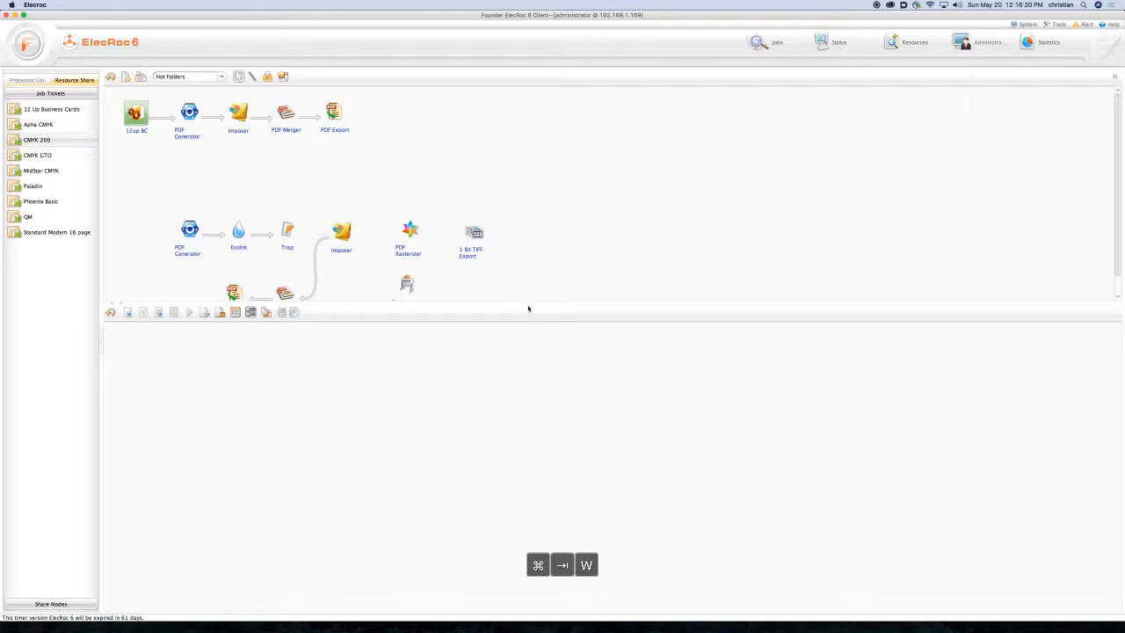
Enlarge the workflow area further and move all the added CMYK 200 processors up, closer to the 12up BC workflow.
{"action": "left_click_drag", "start_coordinate": [528, 304], "coordinate": [532, 358]}
{"action": "left_click_drag", "start_coordinate": [532, 220], "coordinate": [200, 308]}
{"action": "left_click_drag", "start_coordinate": [190, 230], "coordinate": [195, 186]}
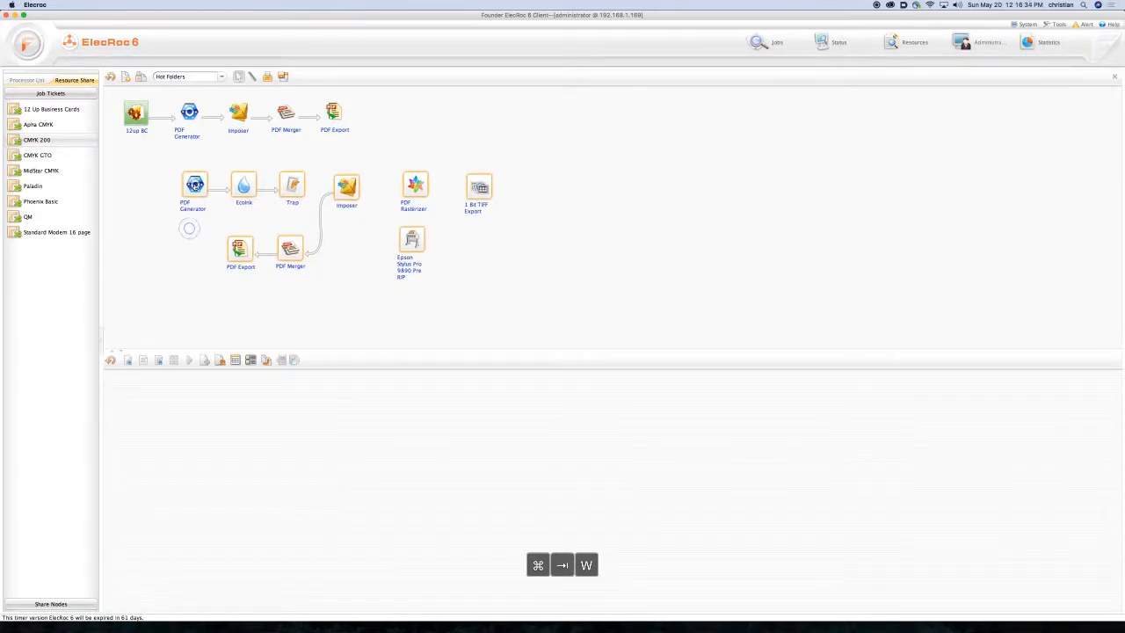
{"action": "left_click", "coordinate": [127, 188]}
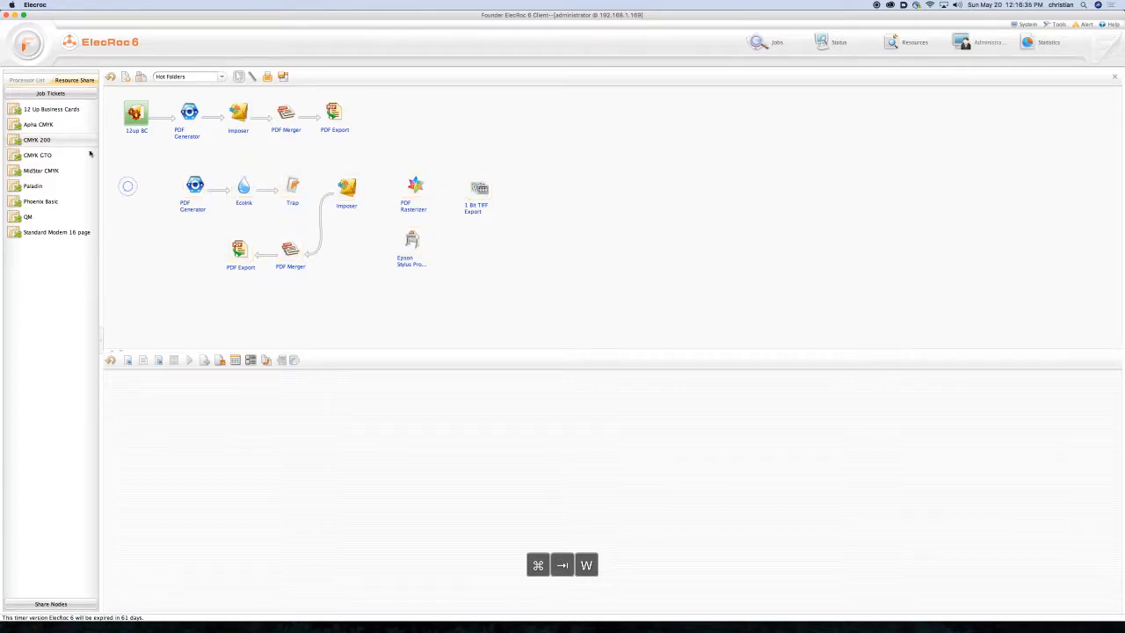
Add a Hot Folder processor in front of the CMYK 200 workflow's PDF Generator.
{"action": "left_click", "coordinate": [26, 80]}
{"action": "left_click_drag", "start_coordinate": [17, 94], "coordinate": [140, 195]}
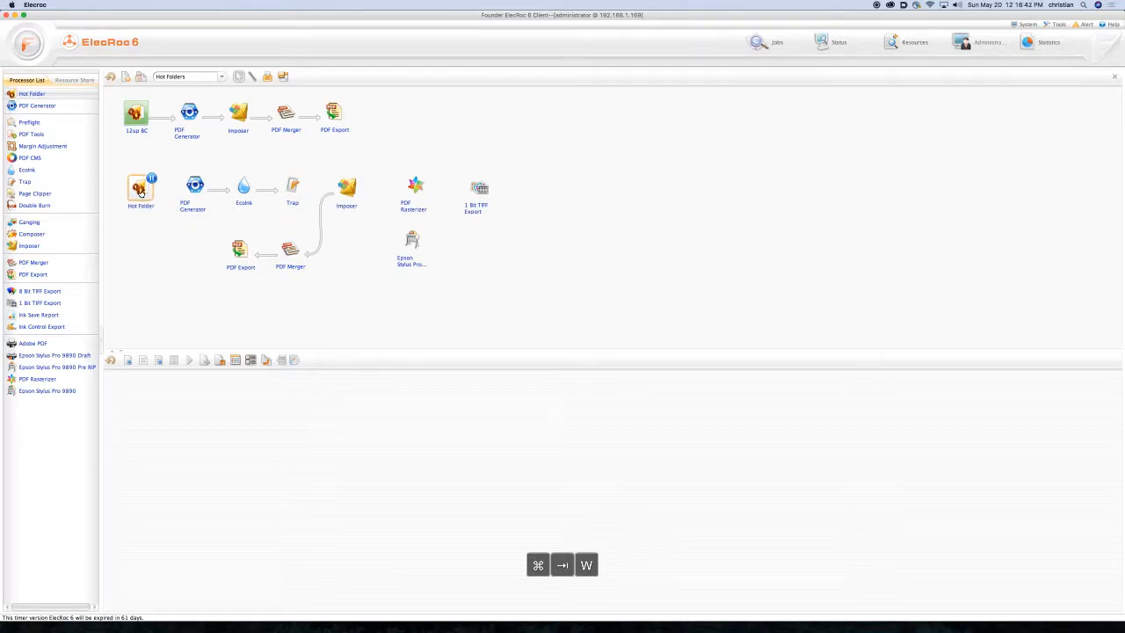
Set the new Hot Folder processor's path to the 16pgBrochure folder under FounderShare's Hot Folders and apply the setup.
{"action": "double_click", "coordinate": [140, 195]}
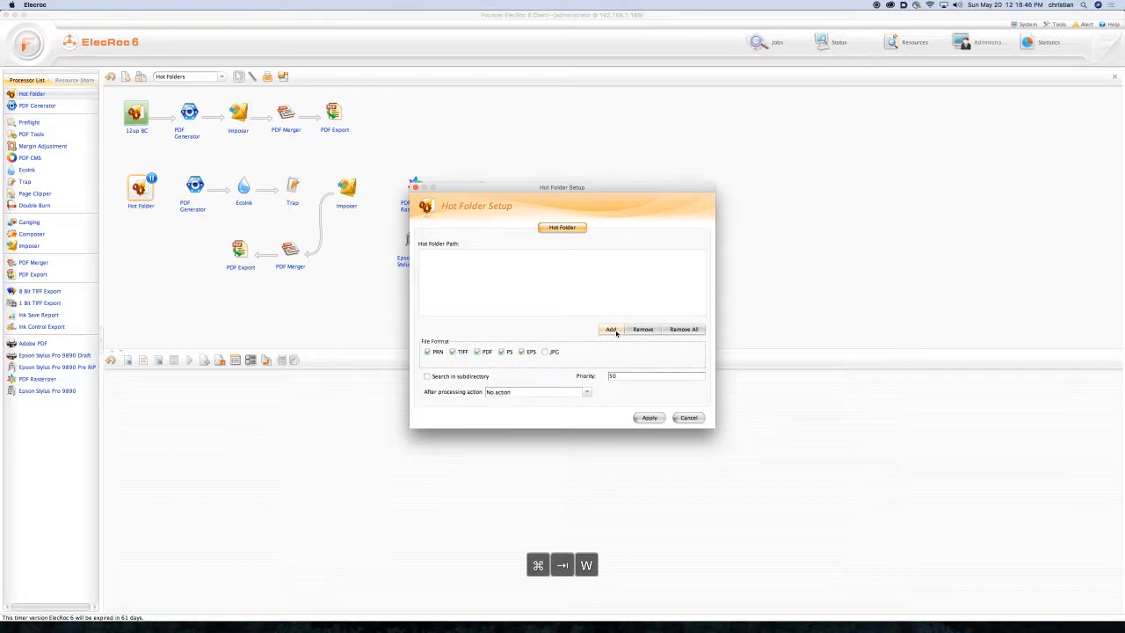
{"action": "left_click", "coordinate": [611, 329]}
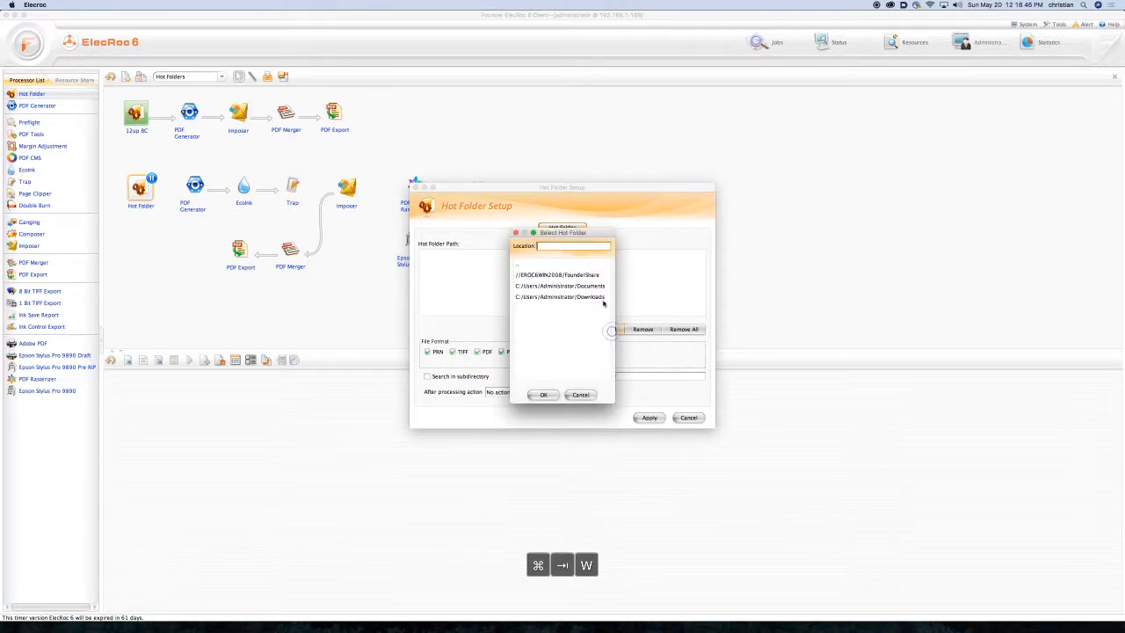
{"action": "double_click", "coordinate": [557, 275]}
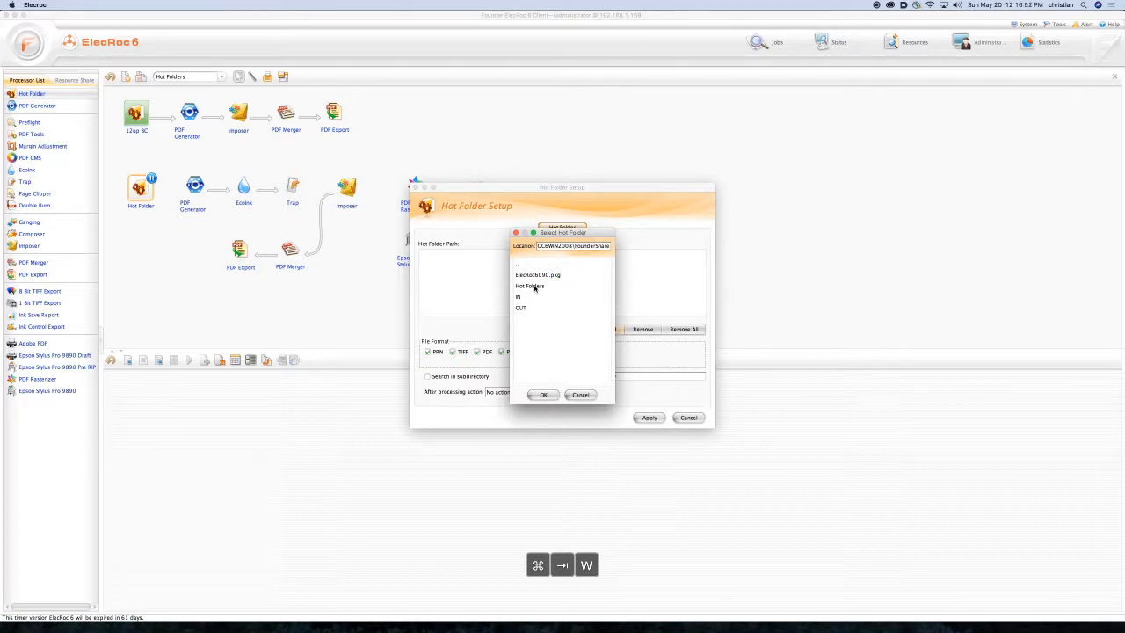
{"action": "double_click", "coordinate": [534, 287]}
{"action": "double_click", "coordinate": [566, 288]}
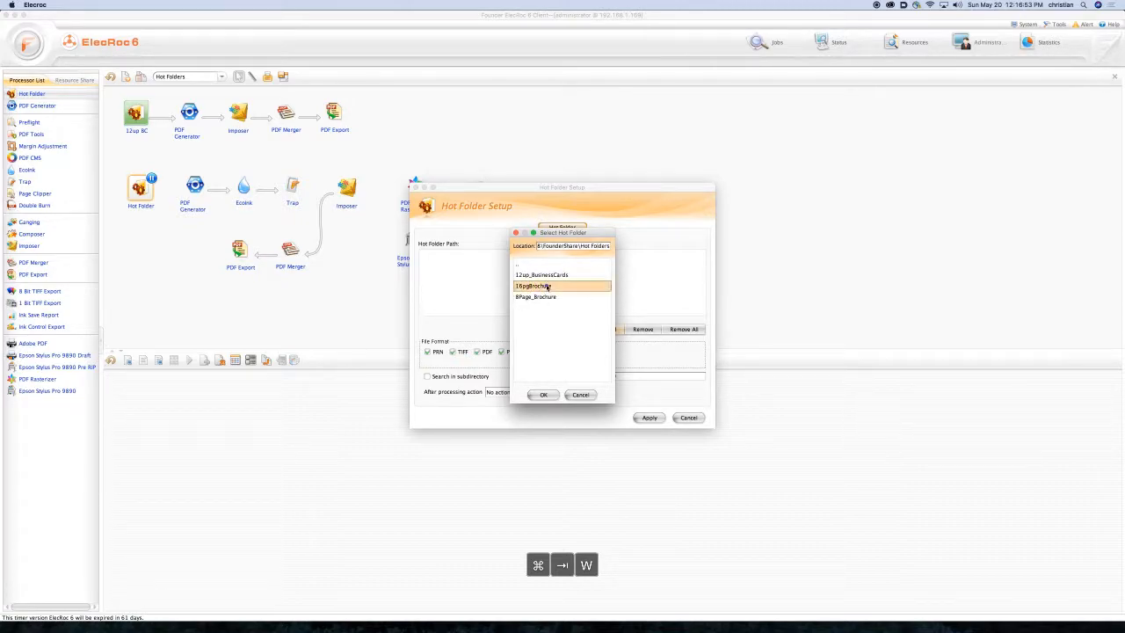
{"action": "left_click", "coordinate": [543, 394]}
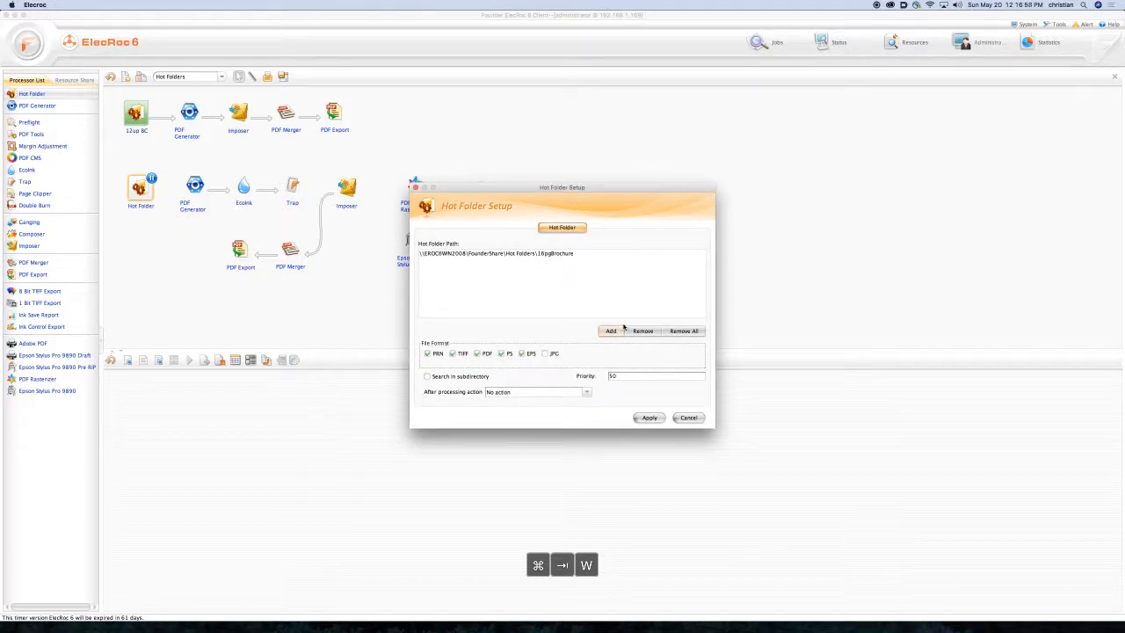
{"action": "left_click", "coordinate": [649, 418]}
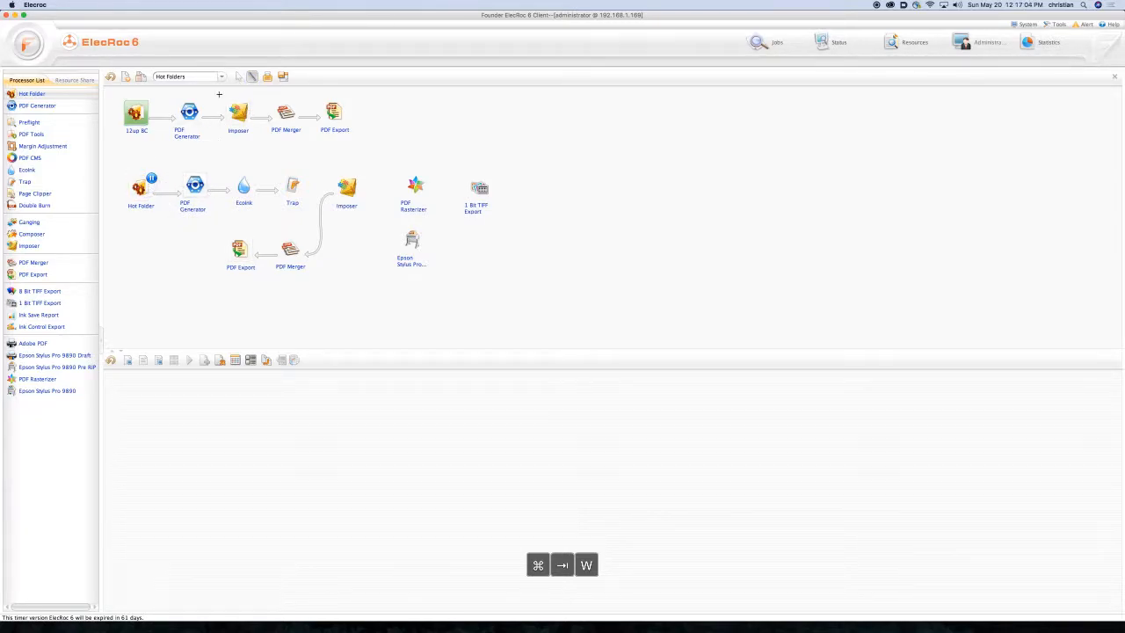
Resume the CMYK 200 workflow's Hot Folder processor and shift it slightly up in front of the PDF Generator.
{"action": "right_click", "coordinate": [141, 185]}
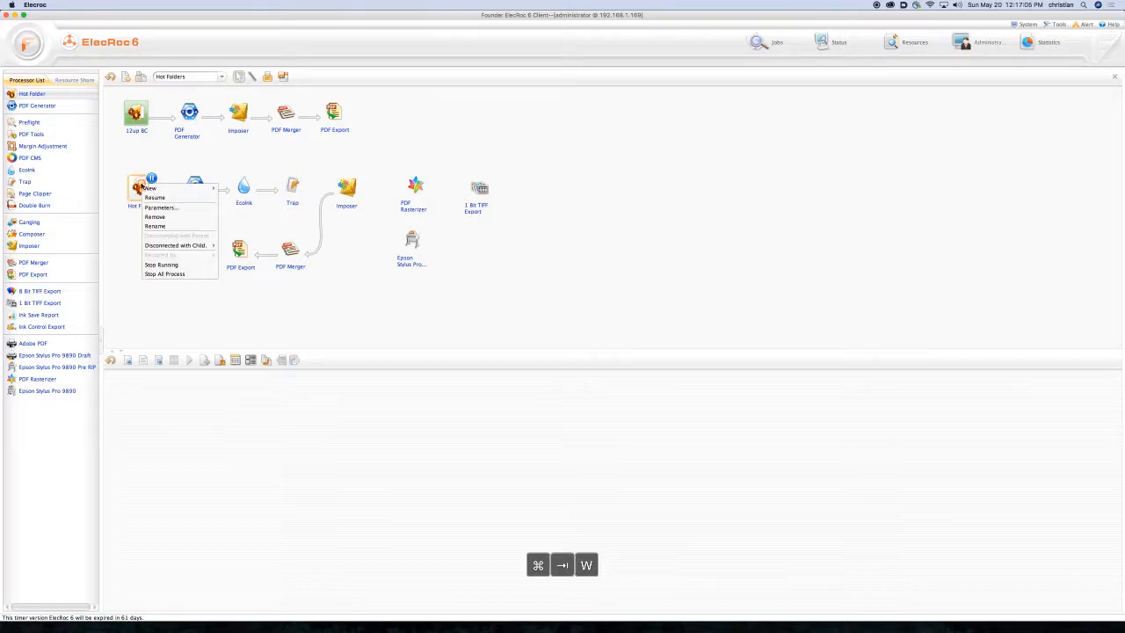
{"action": "left_click", "coordinate": [156, 198]}
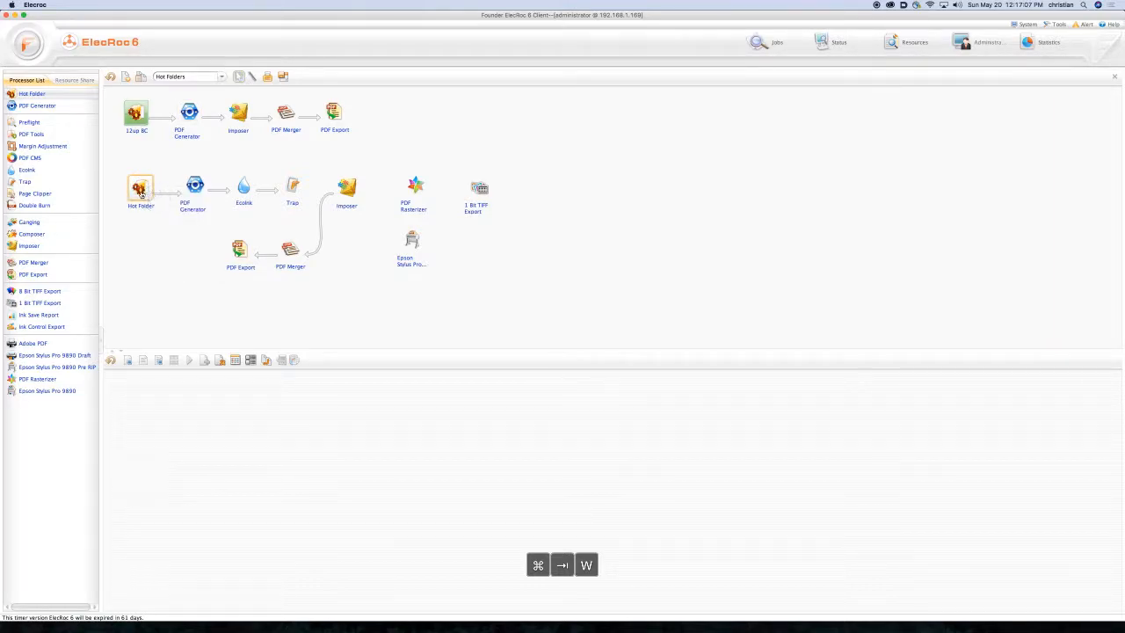
{"action": "left_click_drag", "start_coordinate": [139, 189], "coordinate": [137, 183]}
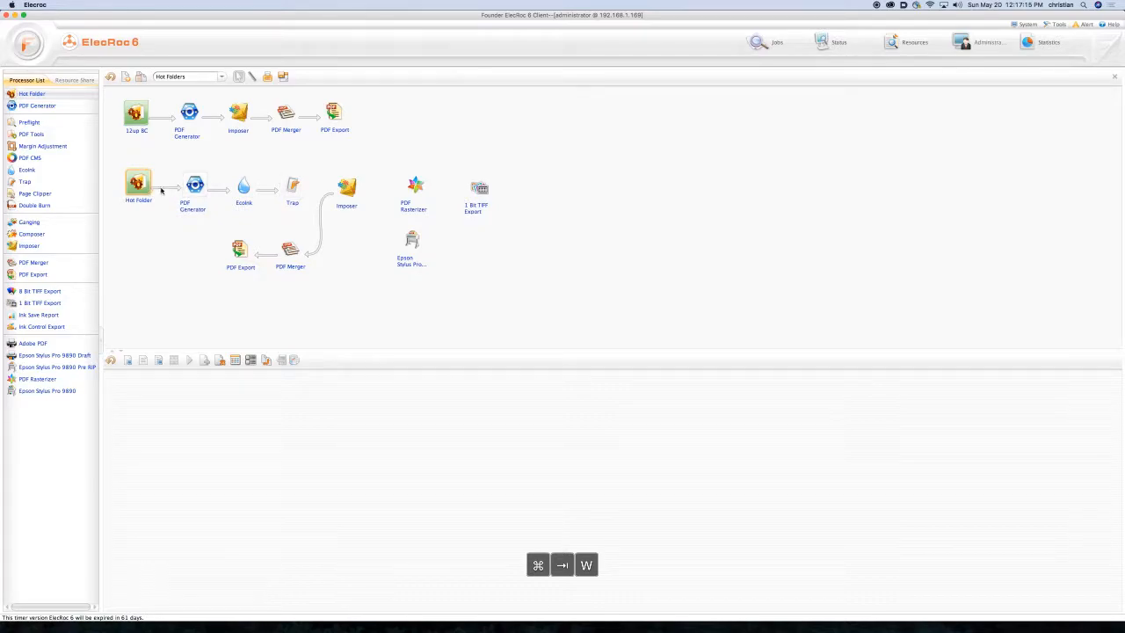
Hide ElecRoc and, in Finder, select Blue_Fall2017_16pg.pdf in the Samples folder under Documents.
{"action": "key", "text": "super+h"}
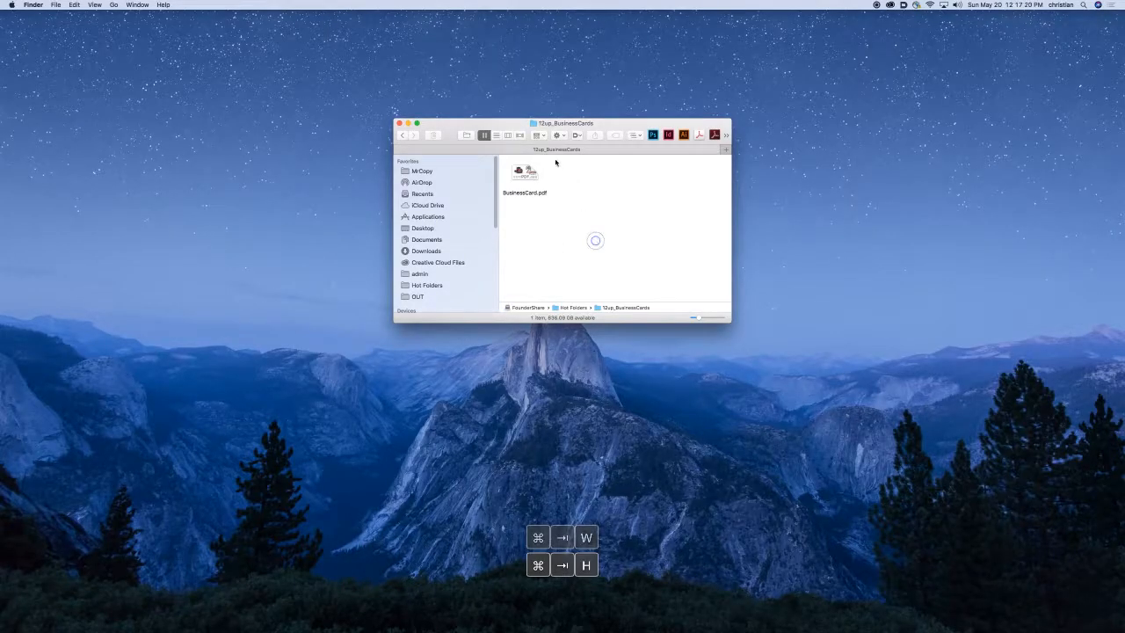
{"action": "left_click", "coordinate": [427, 239]}
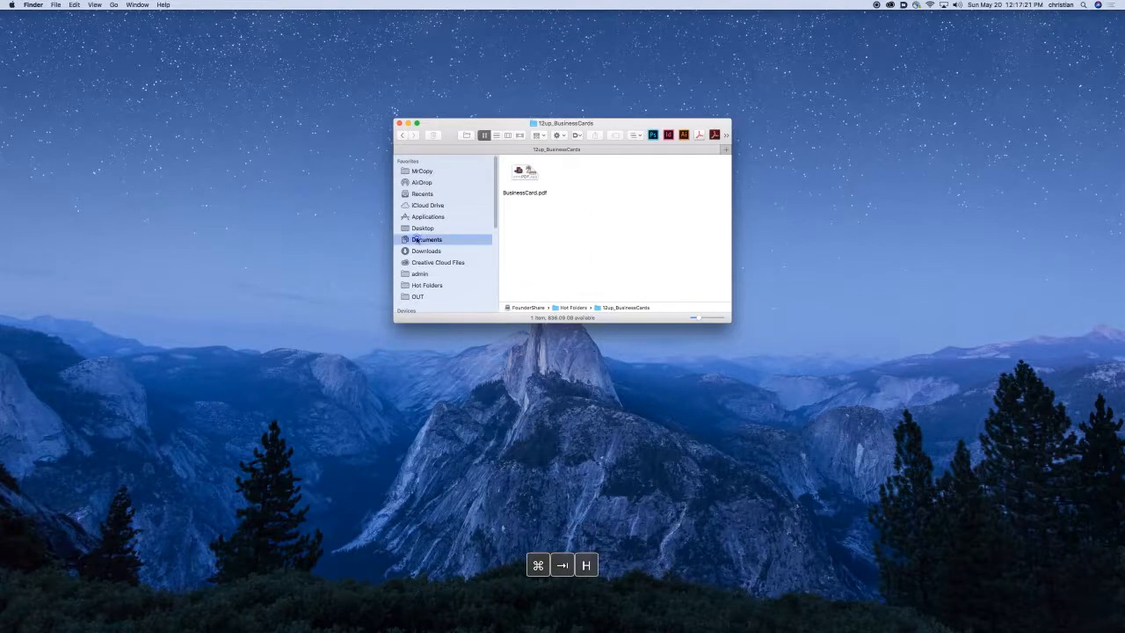
{"action": "left_click", "coordinate": [527, 255]}
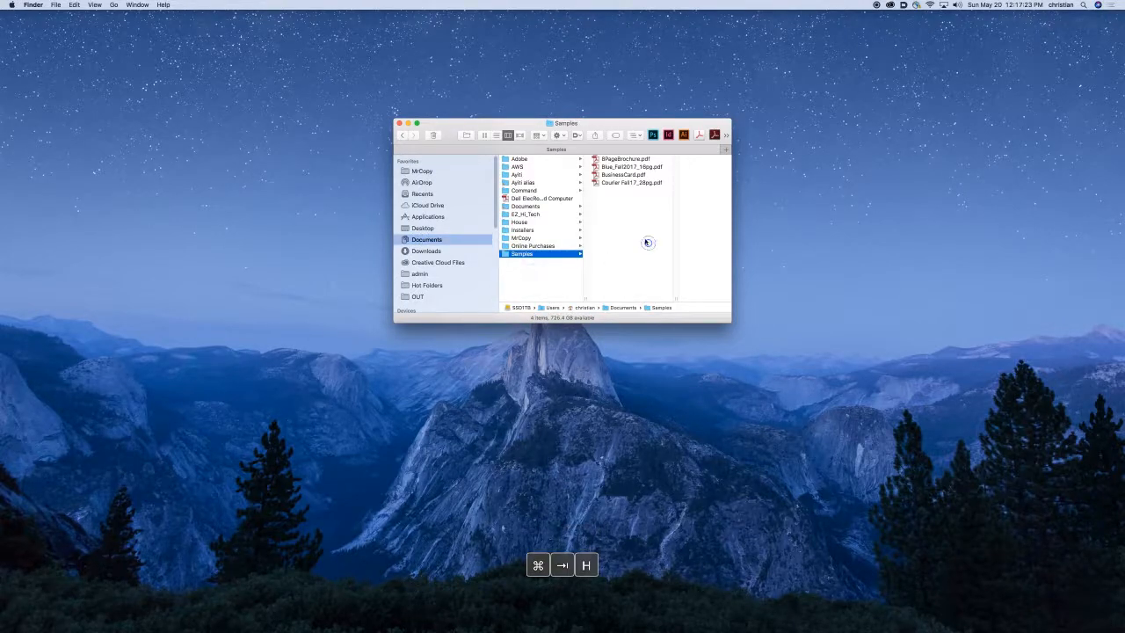
{"action": "left_click", "coordinate": [595, 168]}
{"action": "right_click", "coordinate": [597, 167]}
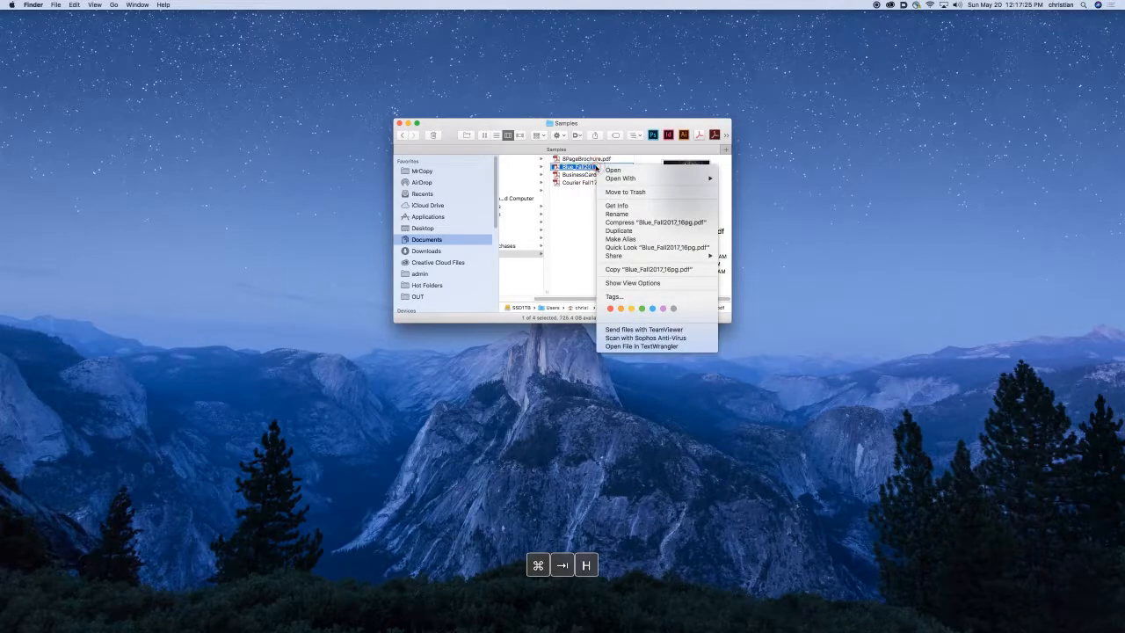
{"action": "left_click", "coordinate": [556, 167]}
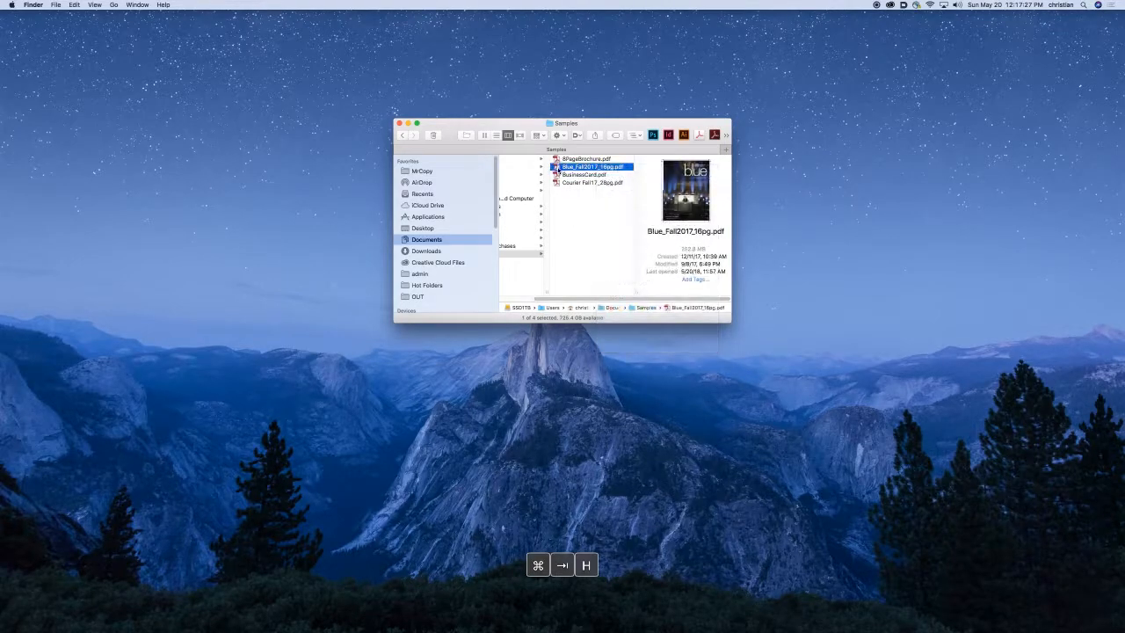
Preview several pages of Blue_Fall2017_16pg.pdf with Quick Look and close the preview.
{"action": "key", "text": "space"}
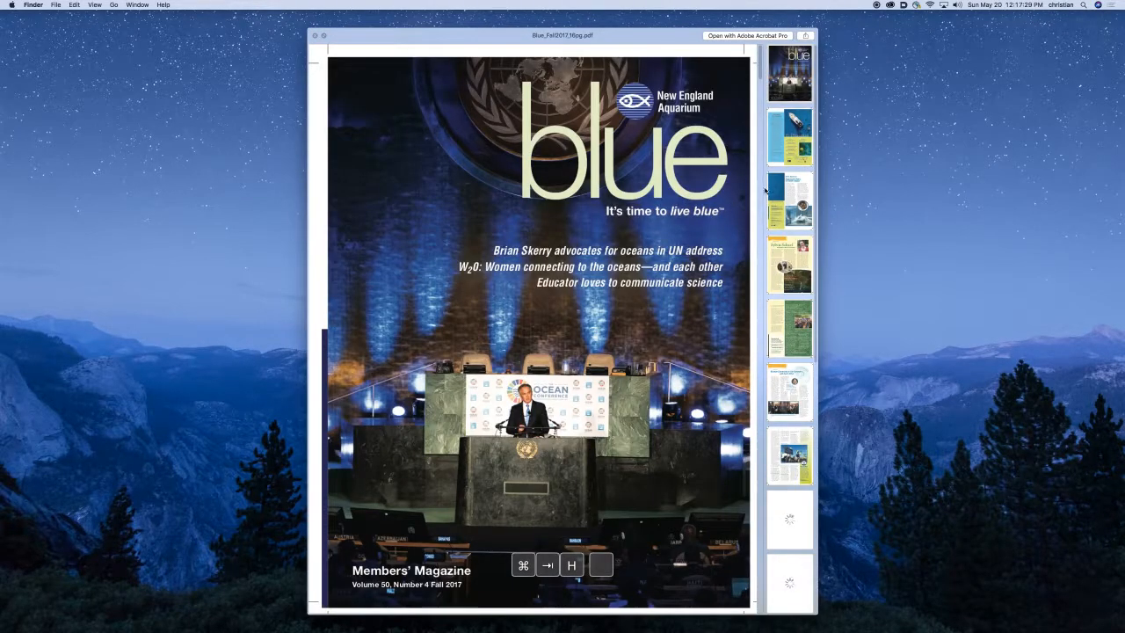
{"action": "left_click", "coordinate": [786, 327]}
{"action": "left_click", "coordinate": [785, 400]}
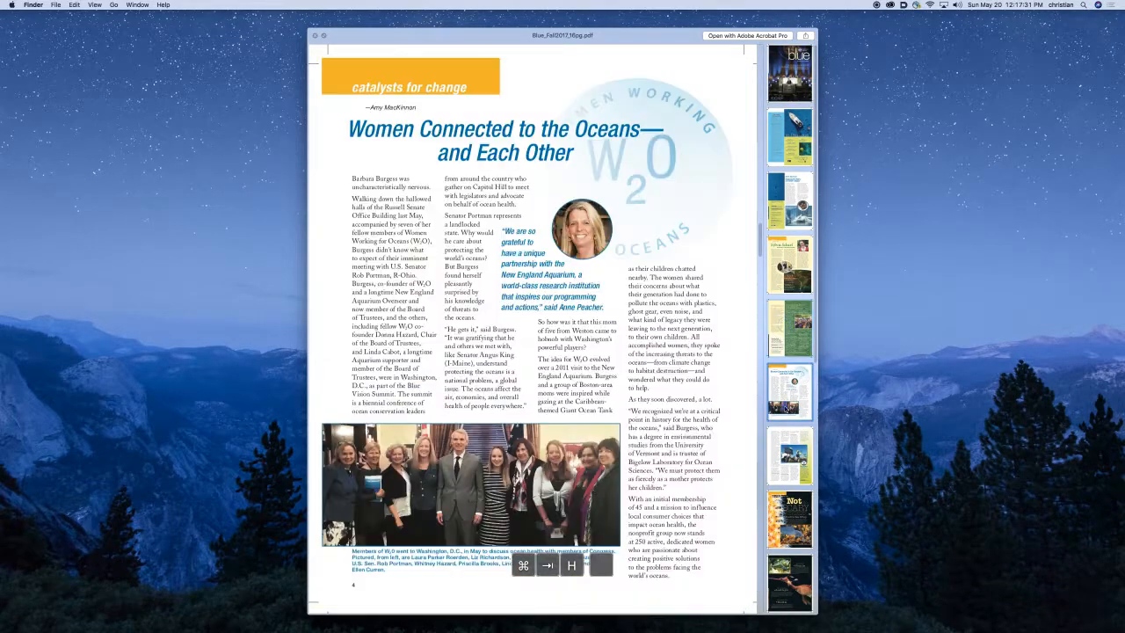
{"action": "left_click", "coordinate": [788, 583]}
{"action": "key", "text": "space"}
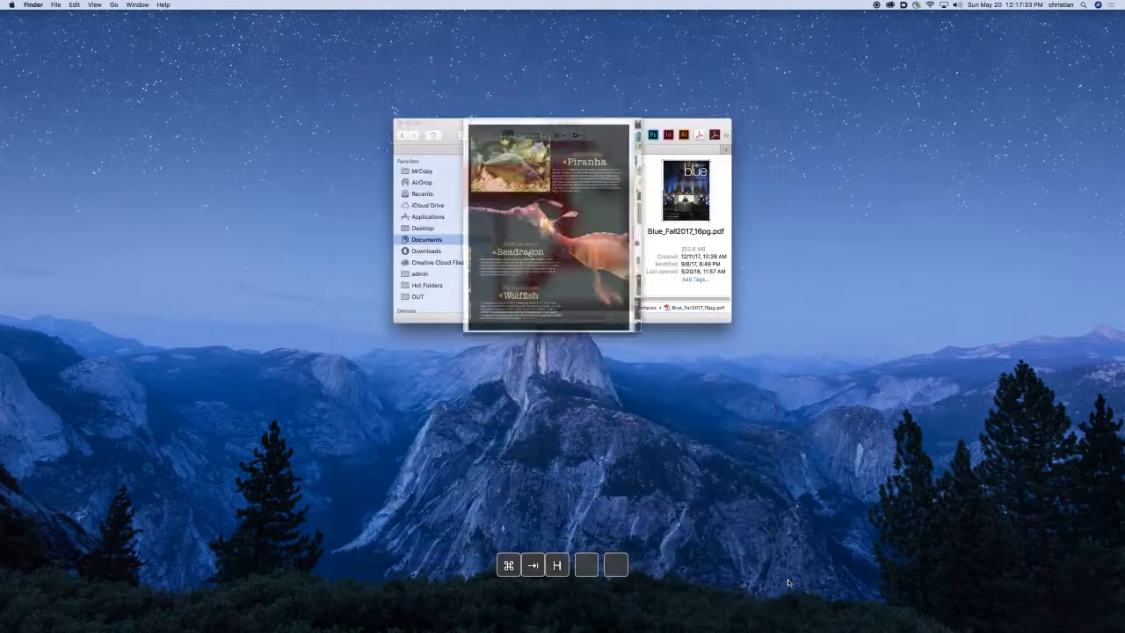
Copy Blue_Fall2017_16pg.pdf from Samples into the 16pgBrochure hot folder.
{"action": "right_click", "coordinate": [556, 167]}
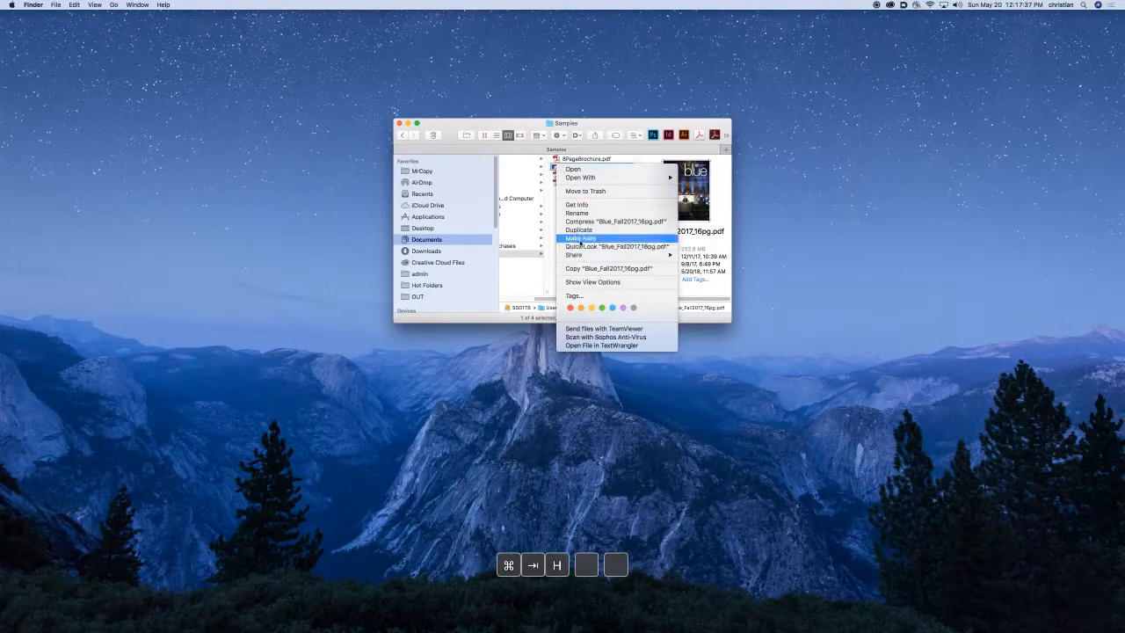
{"action": "left_click", "coordinate": [581, 269]}
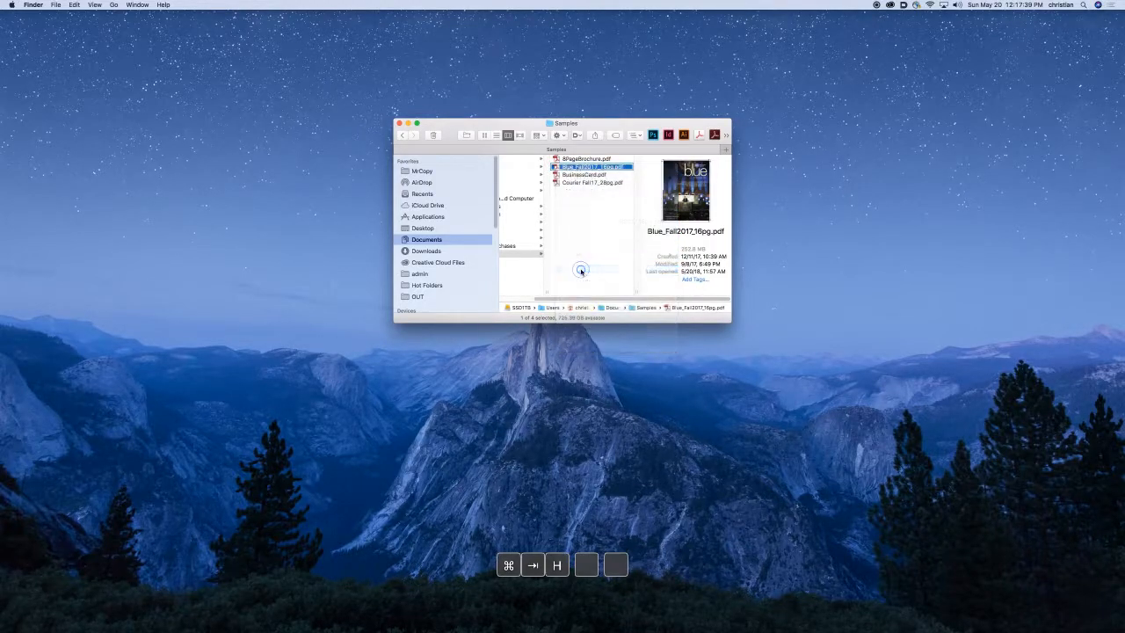
{"action": "left_click", "coordinate": [428, 285]}
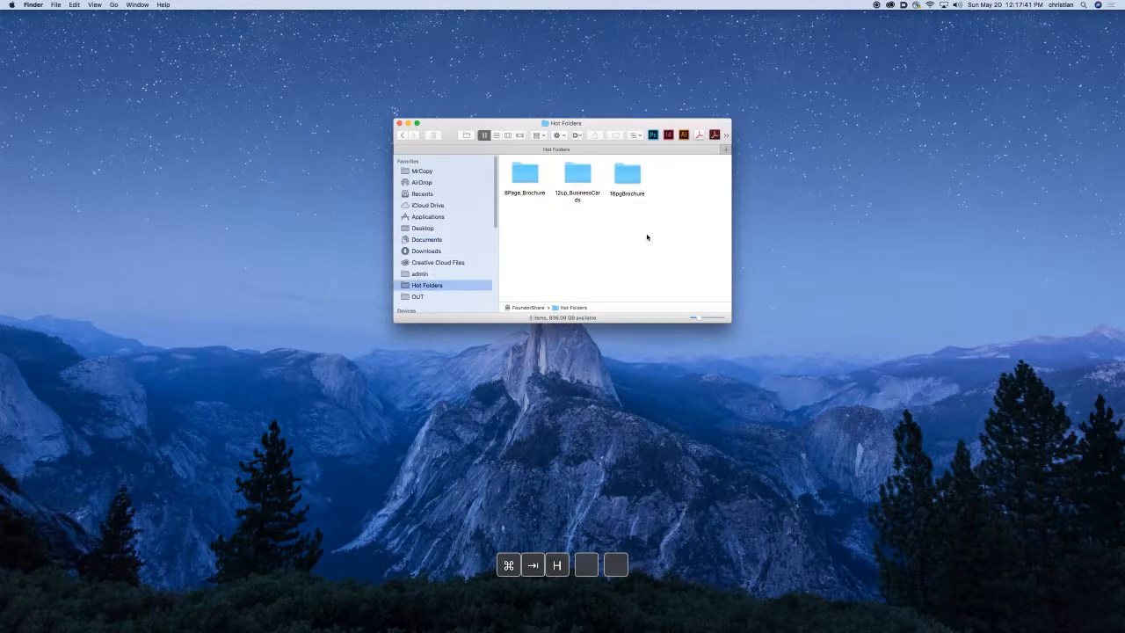
{"action": "double_click", "coordinate": [626, 176]}
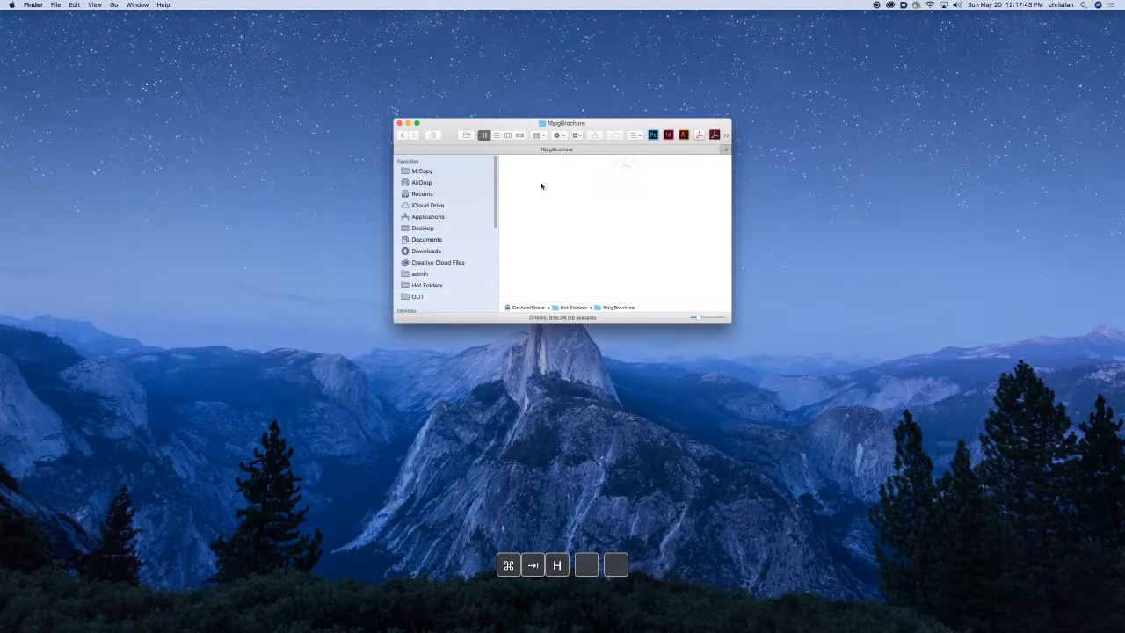
{"action": "right_click", "coordinate": [538, 183]}
{"action": "left_click", "coordinate": [568, 215]}
Switch to ElecRoc and add the Saddle Stitch template 16pg_24x36_8.5x11_SS.tplx to the CMYK 200 workflow's Imposer job templates.
{"action": "key", "text": "super+Tab"}
{"action": "key", "text": "super+Tab"}
{"action": "key", "text": "super+shift+Tab"}
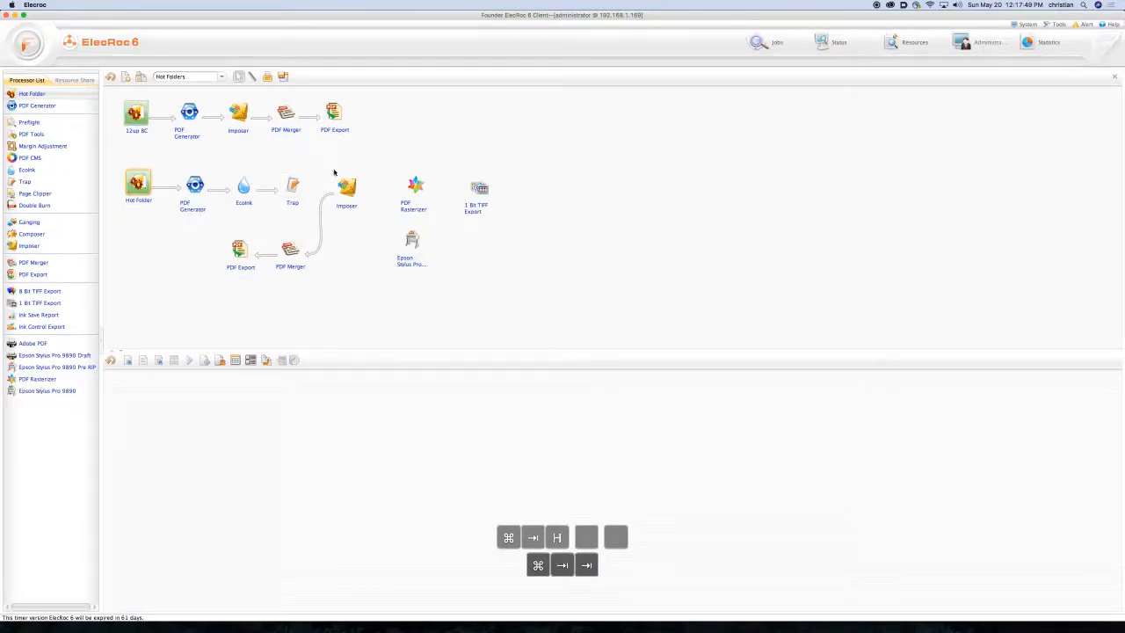
{"action": "double_click", "coordinate": [354, 189]}
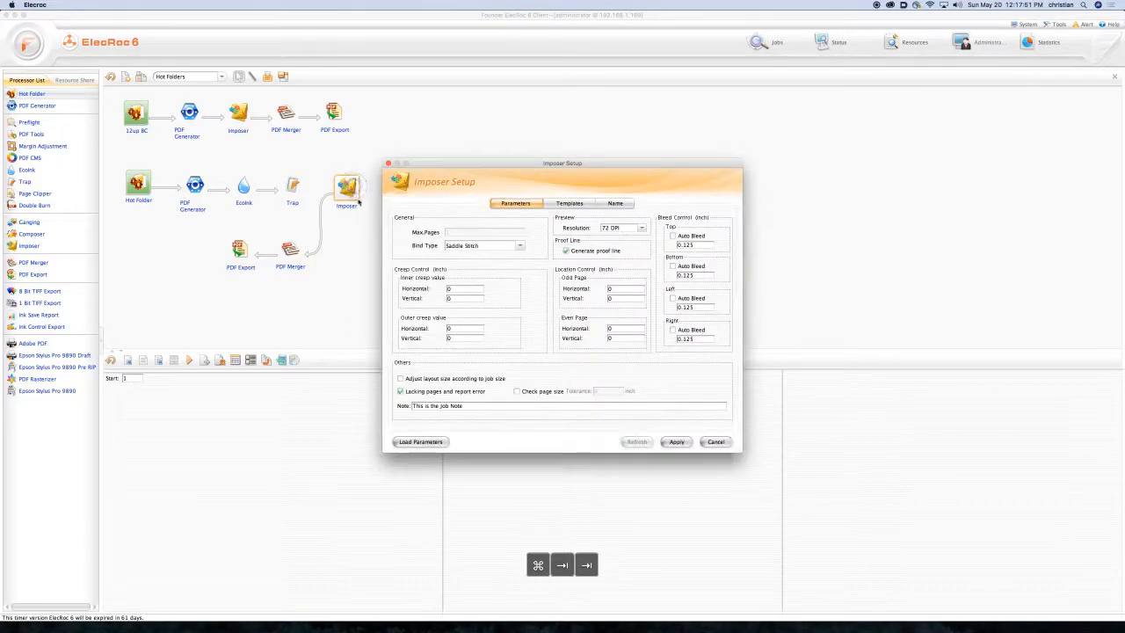
{"action": "left_click", "coordinate": [576, 204]}
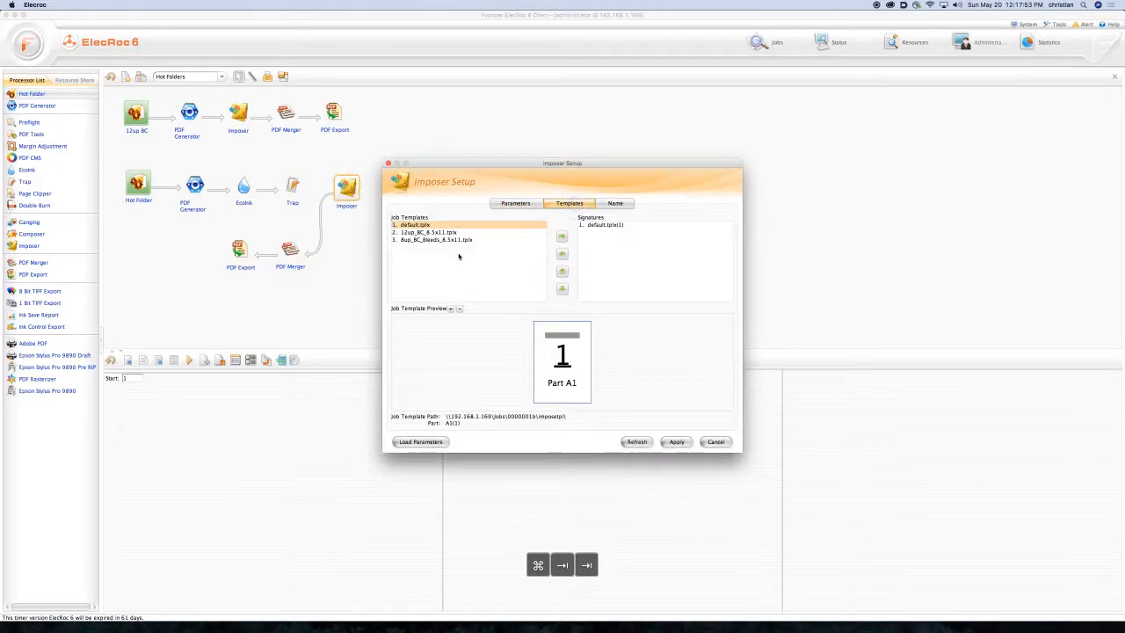
{"action": "right_click", "coordinate": [425, 258]}
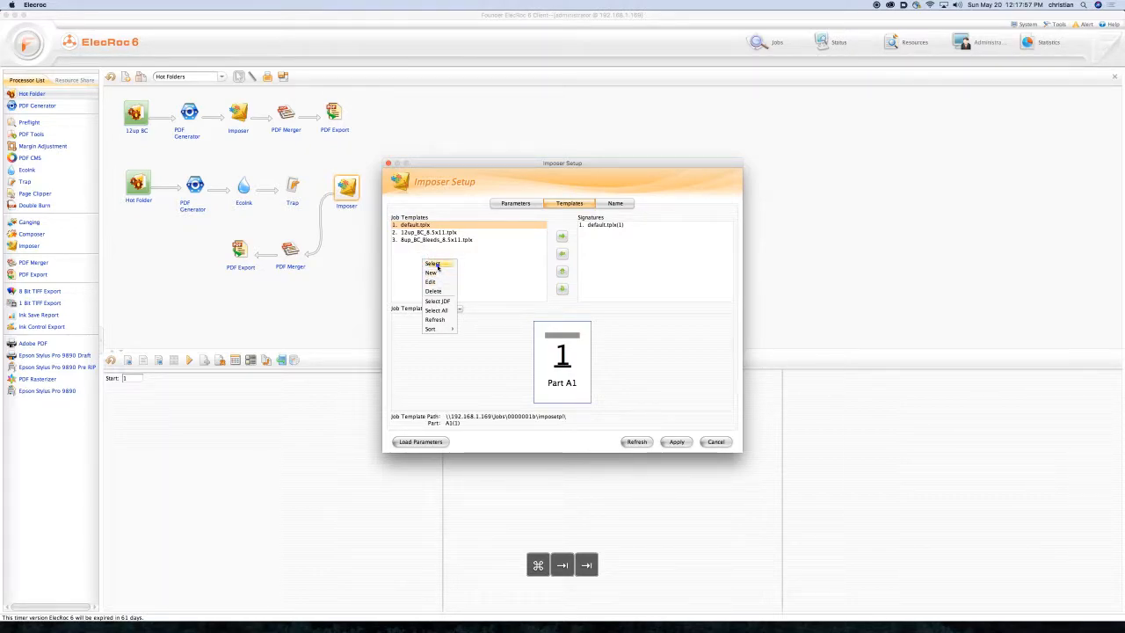
{"action": "left_click", "coordinate": [435, 265]}
{"action": "left_click", "coordinate": [437, 265]}
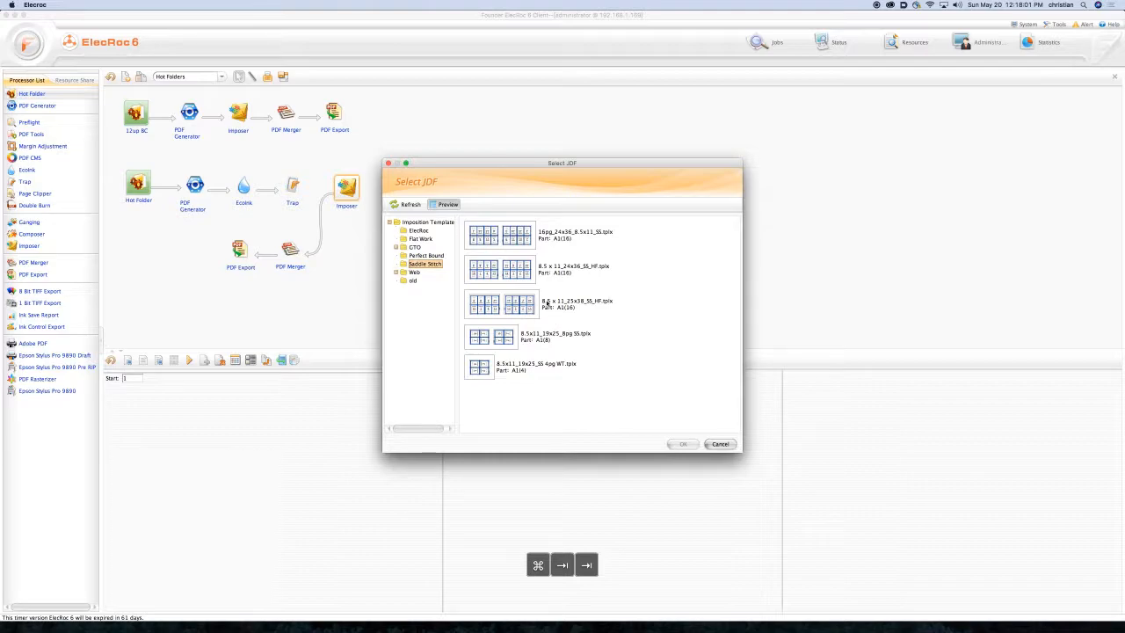
{"action": "left_click", "coordinate": [521, 239]}
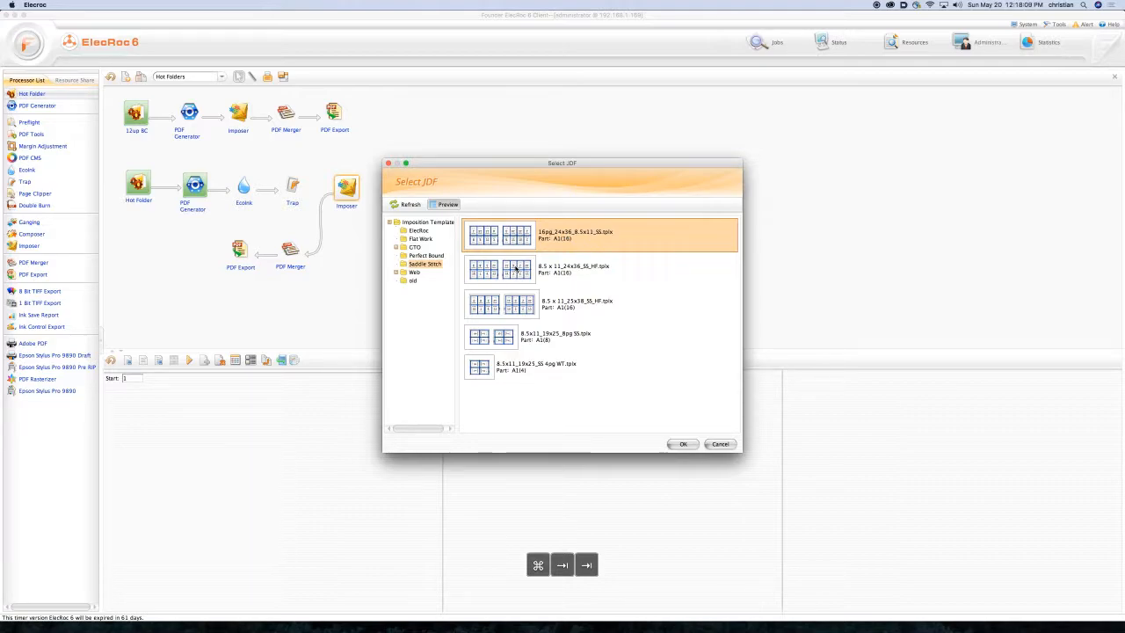
{"action": "left_click", "coordinate": [680, 444]}
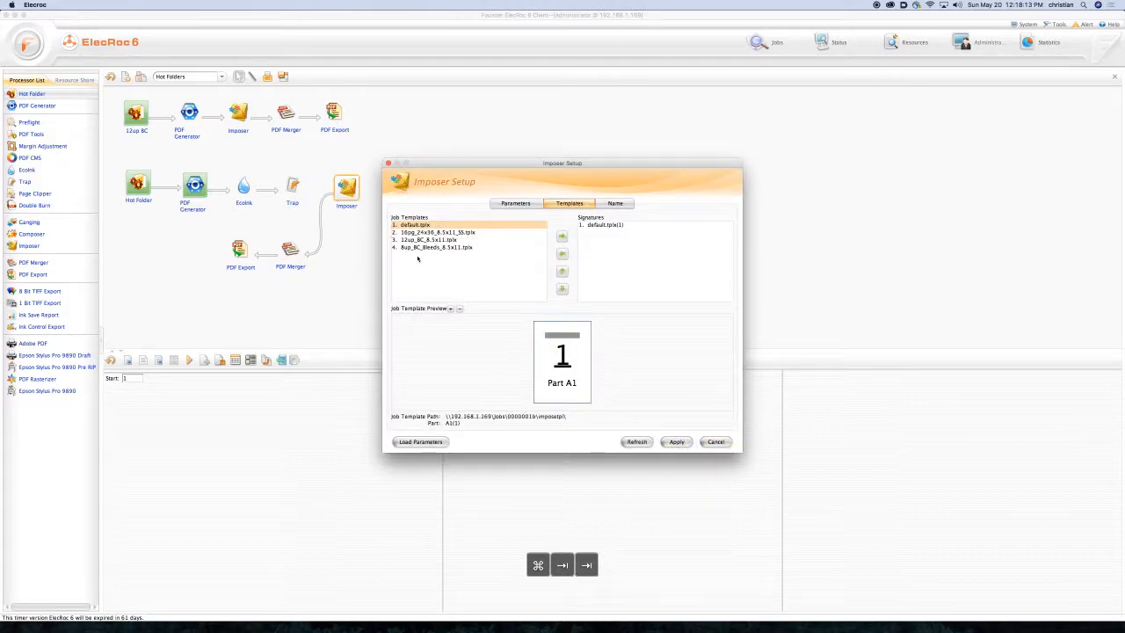
Replace the Imposer's default.tplx signature with 16pg_24x36_8.5x11_SS.tplx repeated once, check the remaining settings, and apply the setup.
{"action": "left_click", "coordinate": [602, 225]}
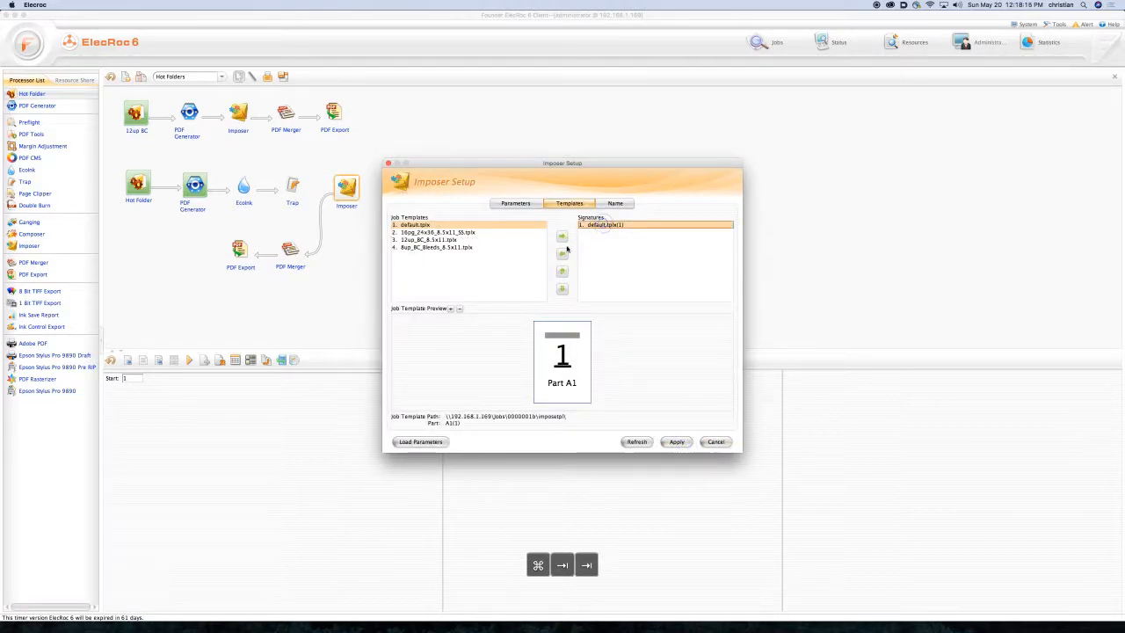
{"action": "left_click", "coordinate": [562, 253]}
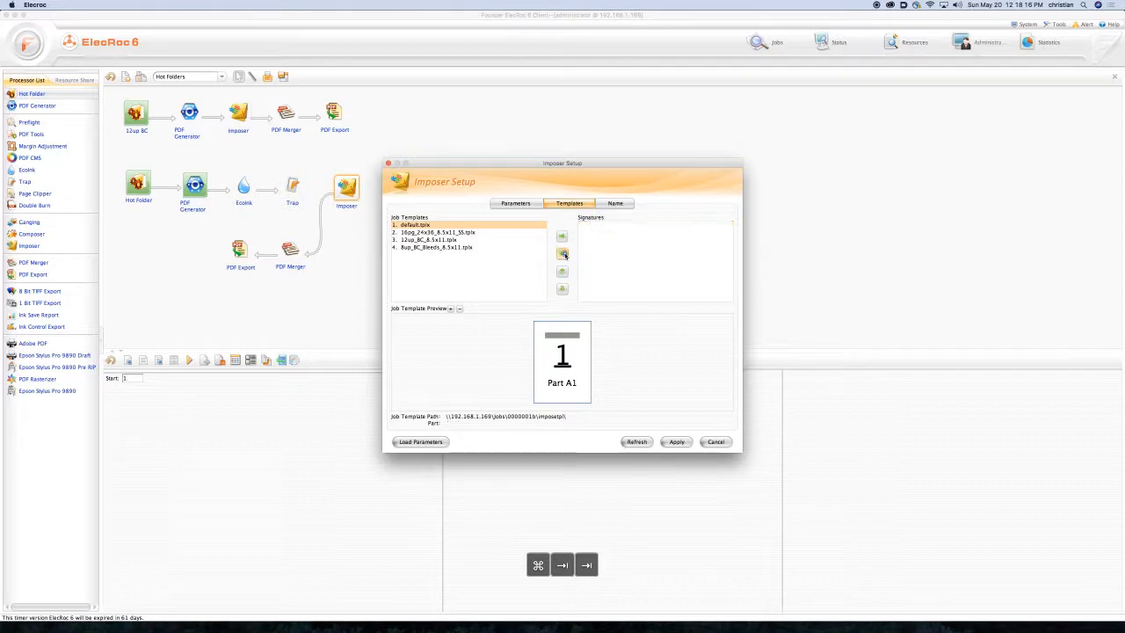
{"action": "left_click", "coordinate": [431, 232]}
{"action": "left_click", "coordinate": [563, 237]}
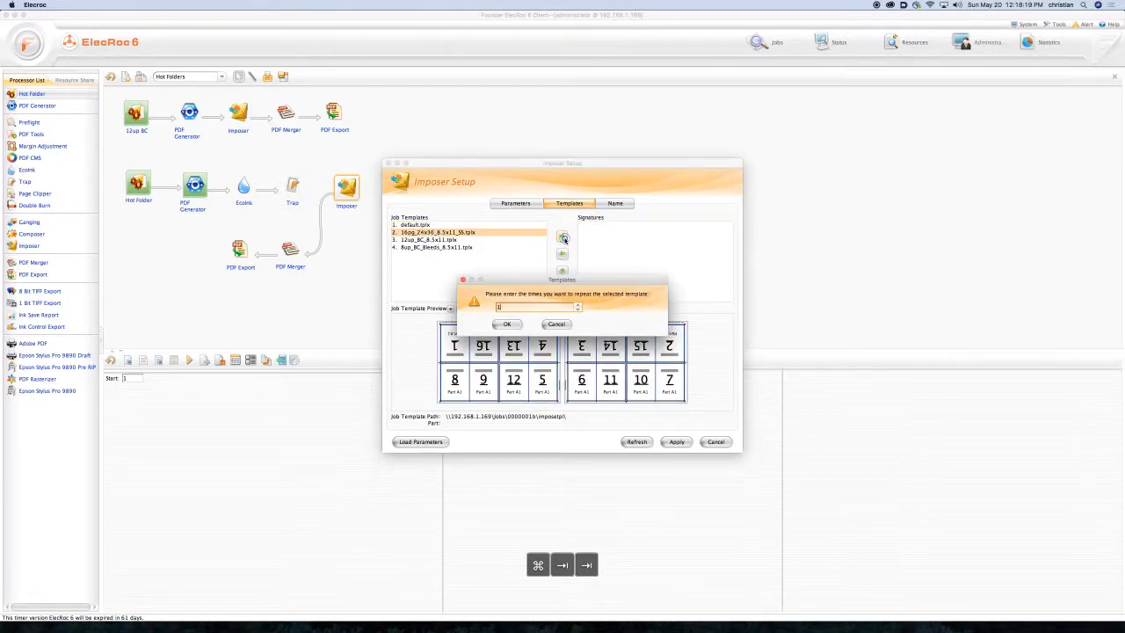
{"action": "left_click", "coordinate": [506, 324]}
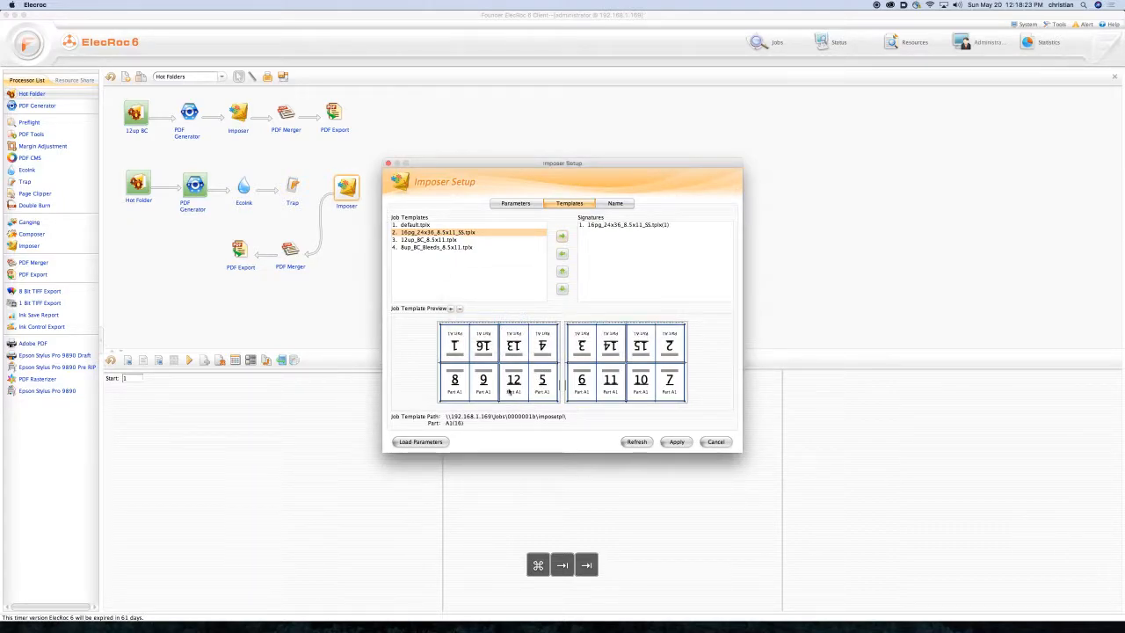
{"action": "left_click", "coordinate": [612, 204]}
{"action": "left_click", "coordinate": [517, 203]}
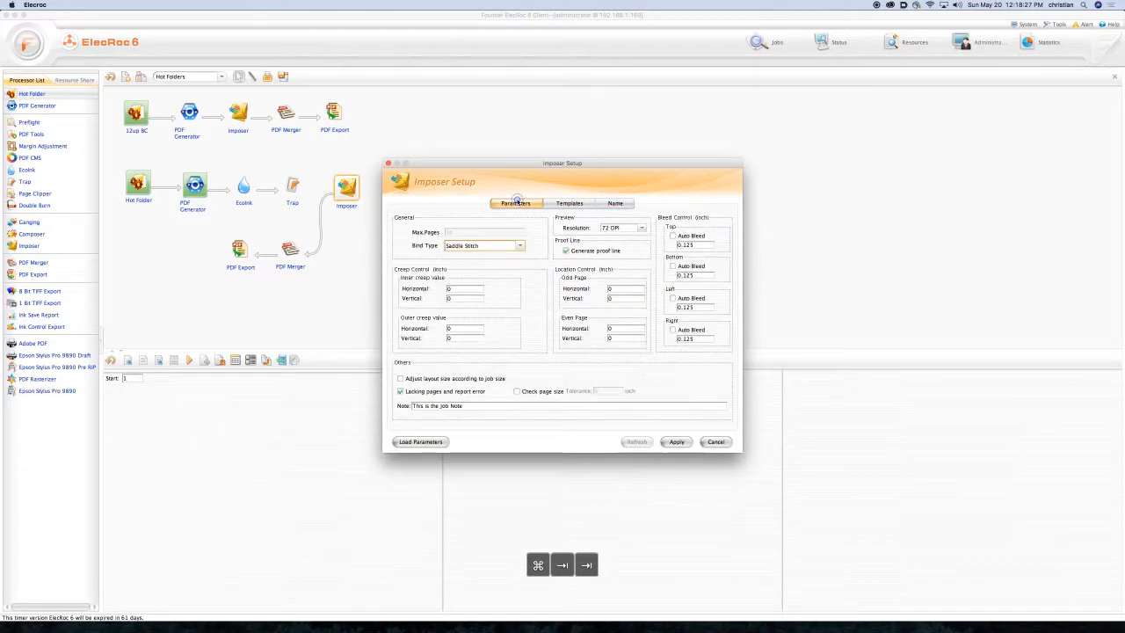
{"action": "left_click", "coordinate": [675, 444]}
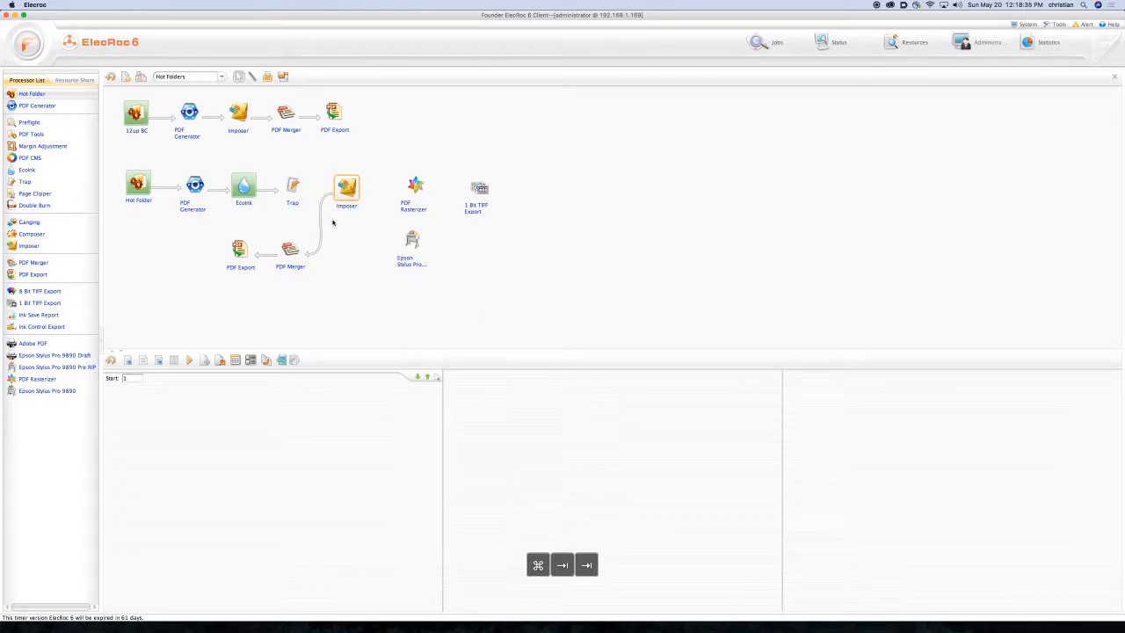
Connect the Trap processor to the Imposer in the brochure hot folder workflow.
{"action": "right_click", "coordinate": [297, 186]}
{"action": "mouse_move", "coordinate": [313, 191]}
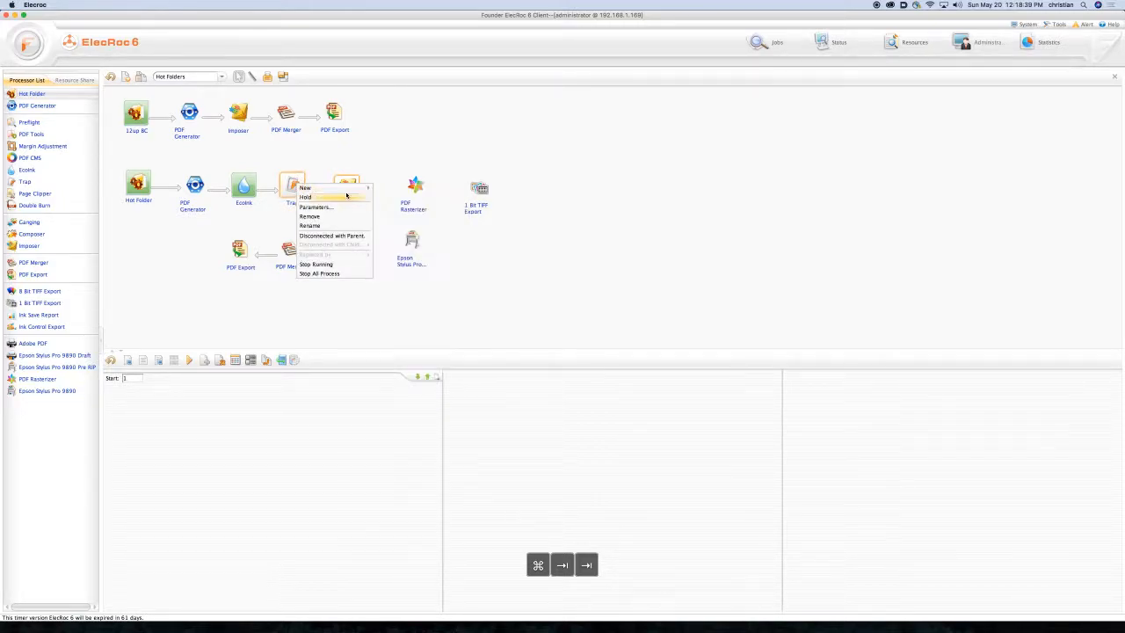
{"action": "left_click", "coordinate": [386, 142]}
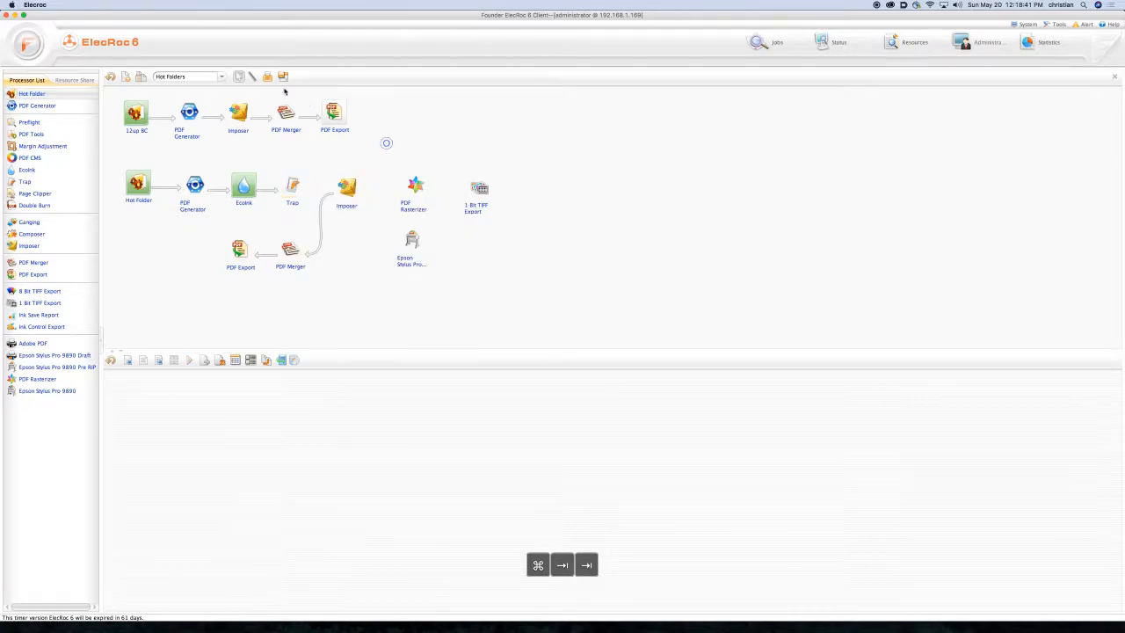
{"action": "left_click", "coordinate": [252, 76]}
{"action": "left_click_drag", "start_coordinate": [293, 186], "coordinate": [356, 186]}
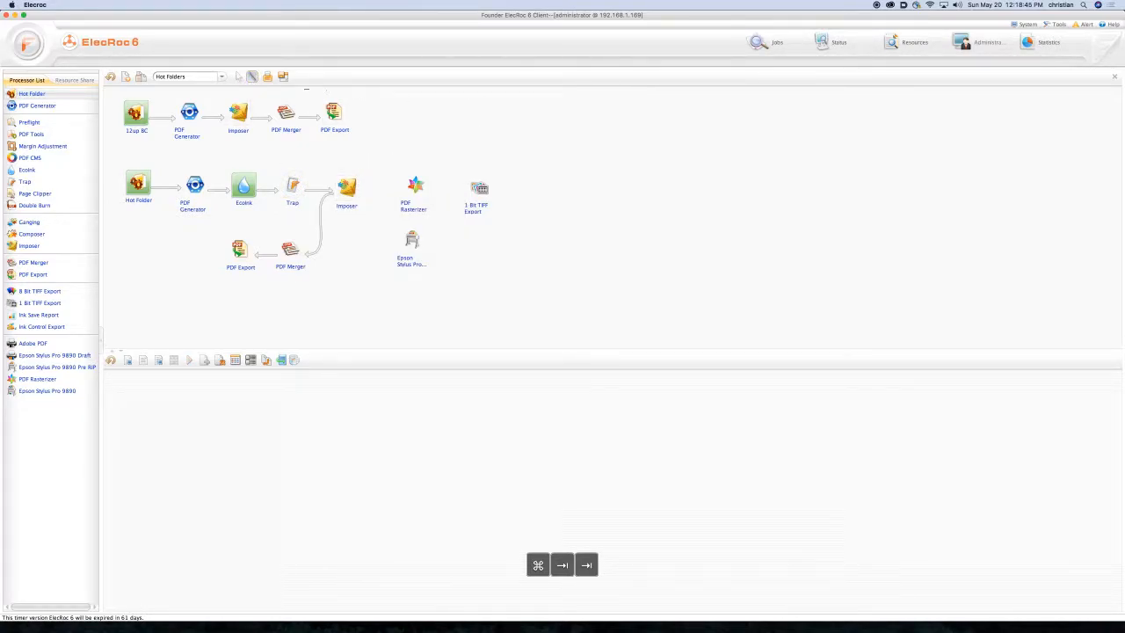
{"action": "left_click", "coordinate": [238, 77]}
Preview pages 1, 15 and 16 of Blue_Fall2017_16pg.pdf in the brochure workflow's PDF Generator output.
{"action": "left_click", "coordinate": [195, 185]}
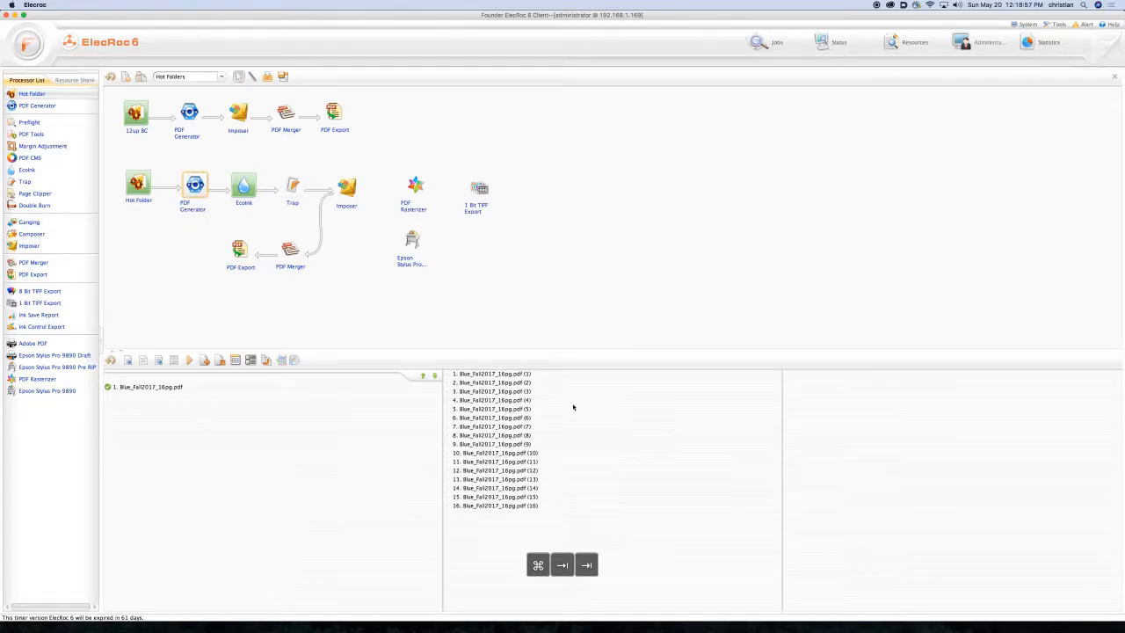
{"action": "left_click", "coordinate": [525, 375]}
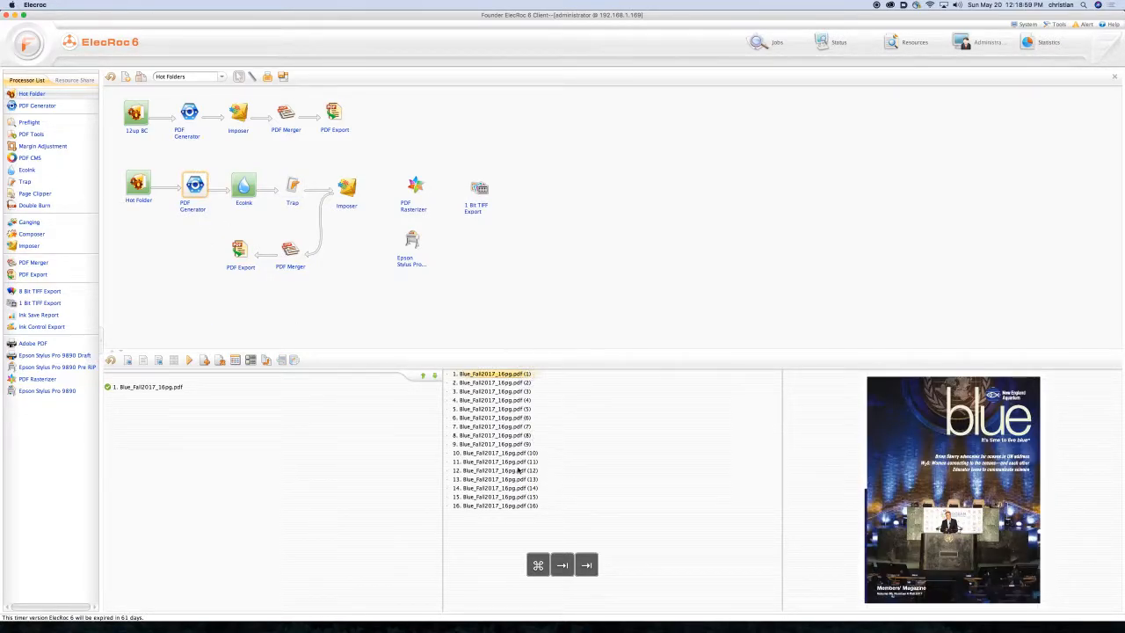
{"action": "left_click", "coordinate": [518, 496]}
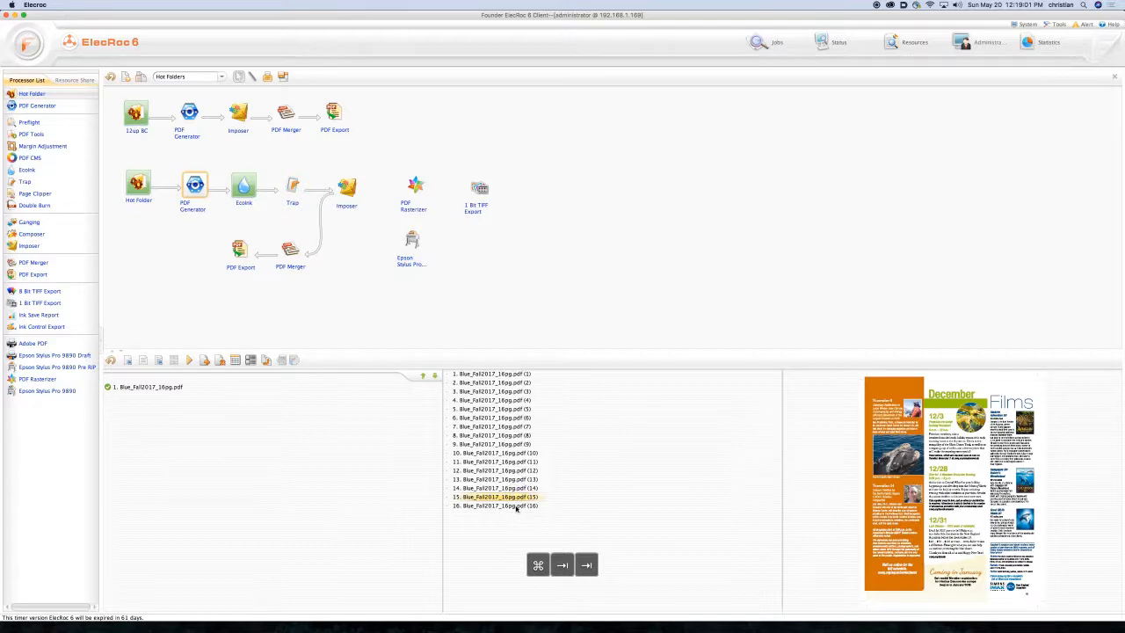
{"action": "left_click", "coordinate": [518, 506]}
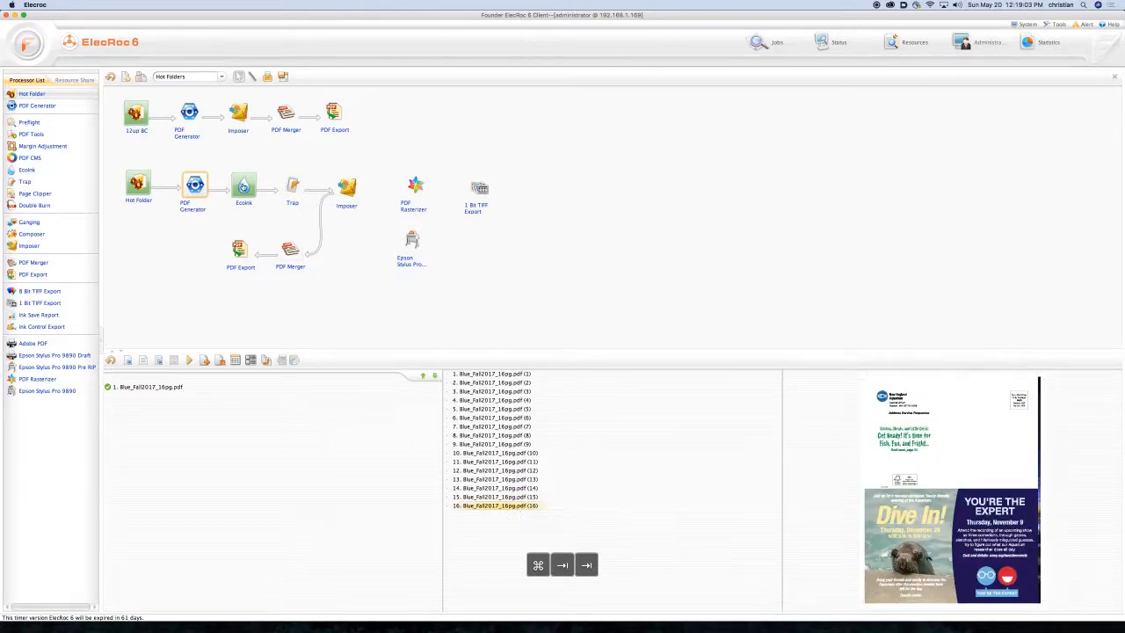
Preview page 1 of the EcoInk output, review the EcoInk setup, and cancel it without changes.
{"action": "left_click", "coordinate": [244, 184]}
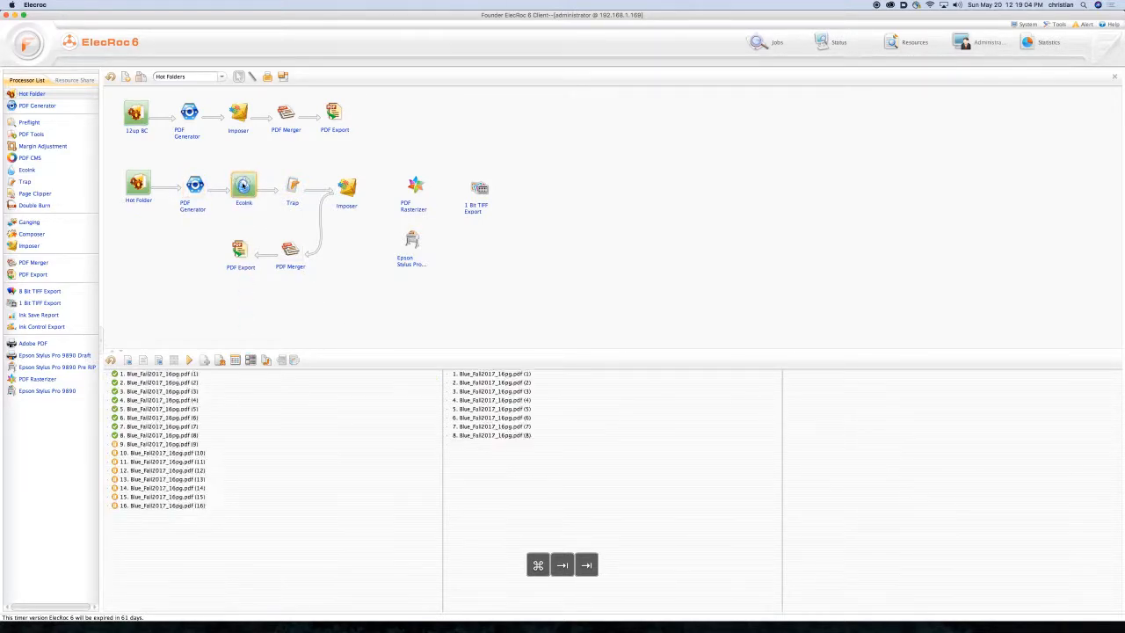
{"action": "left_click", "coordinate": [488, 376]}
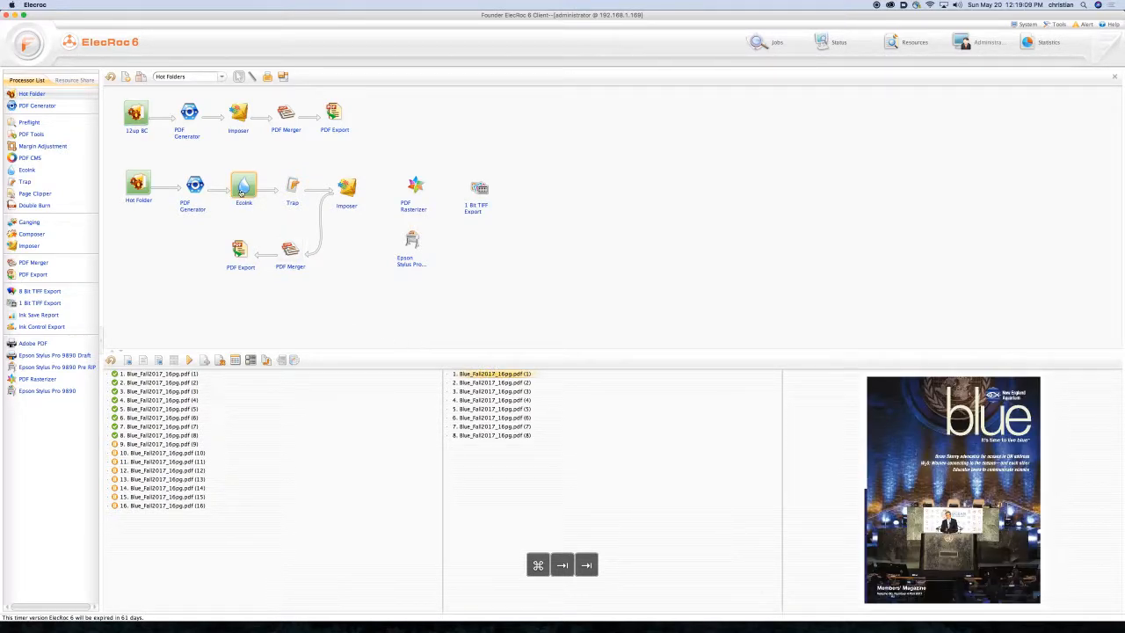
{"action": "double_click", "coordinate": [243, 187]}
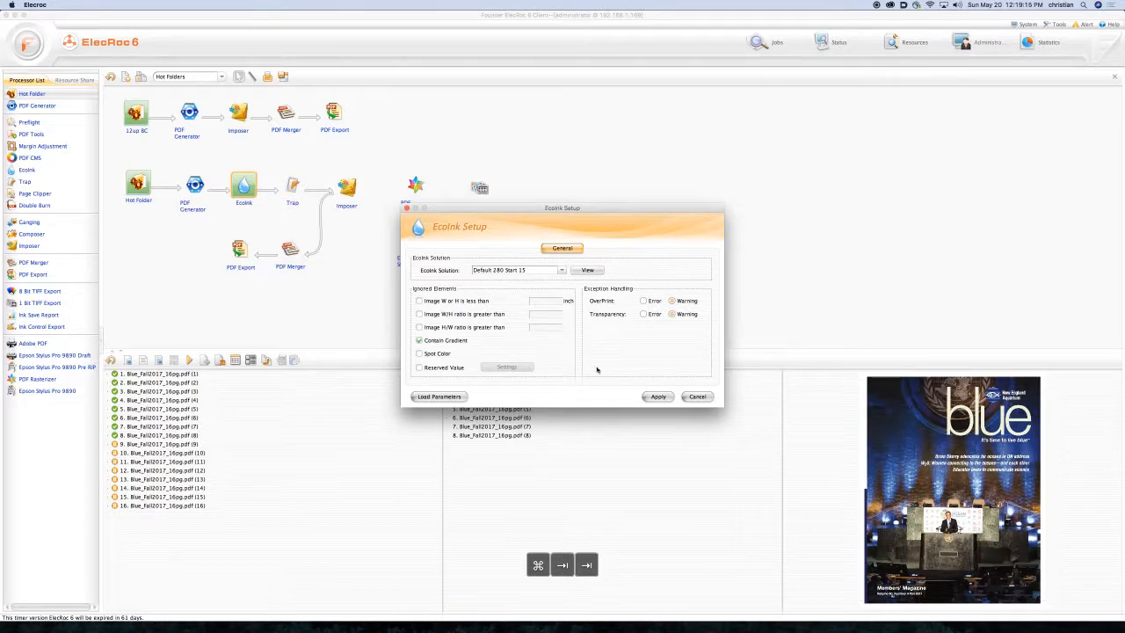
{"action": "left_click", "coordinate": [697, 398]}
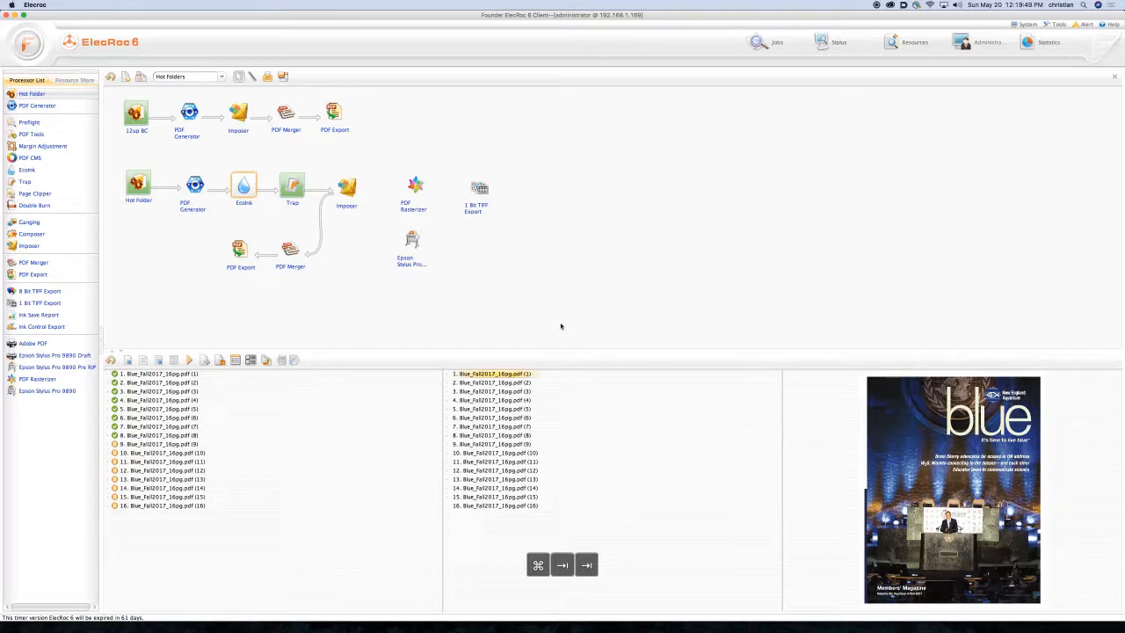
Check the brochure pages' processing status in the brochure workflow's PDF Generator, EcoInk and Trap processors.
{"action": "left_click", "coordinate": [375, 296]}
{"action": "left_click", "coordinate": [292, 186]}
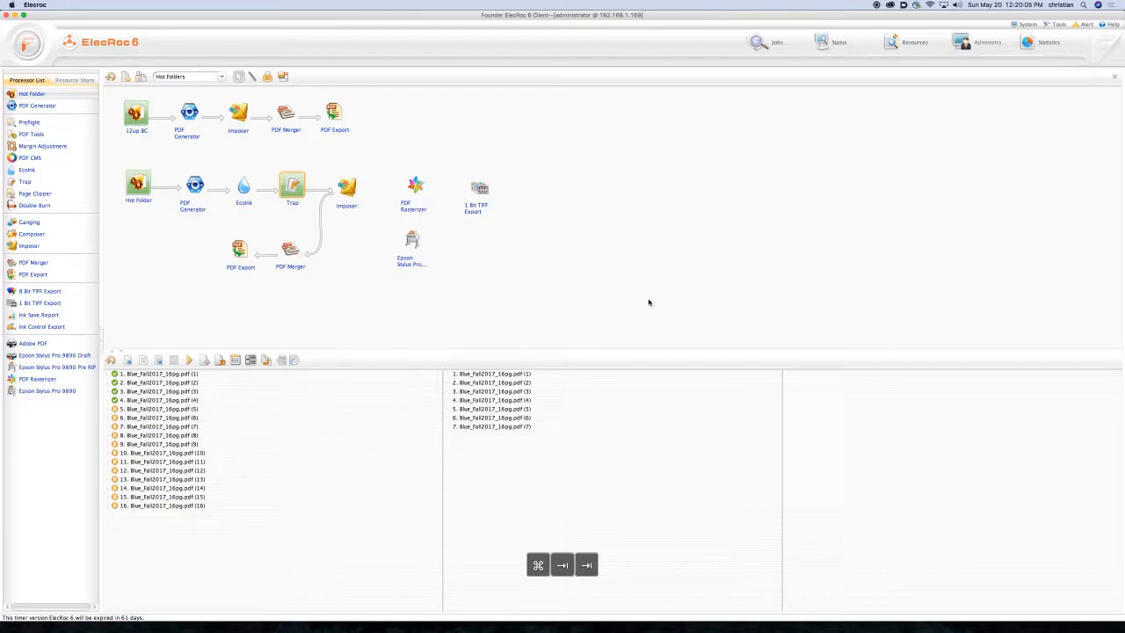
{"action": "left_click", "coordinate": [197, 187]}
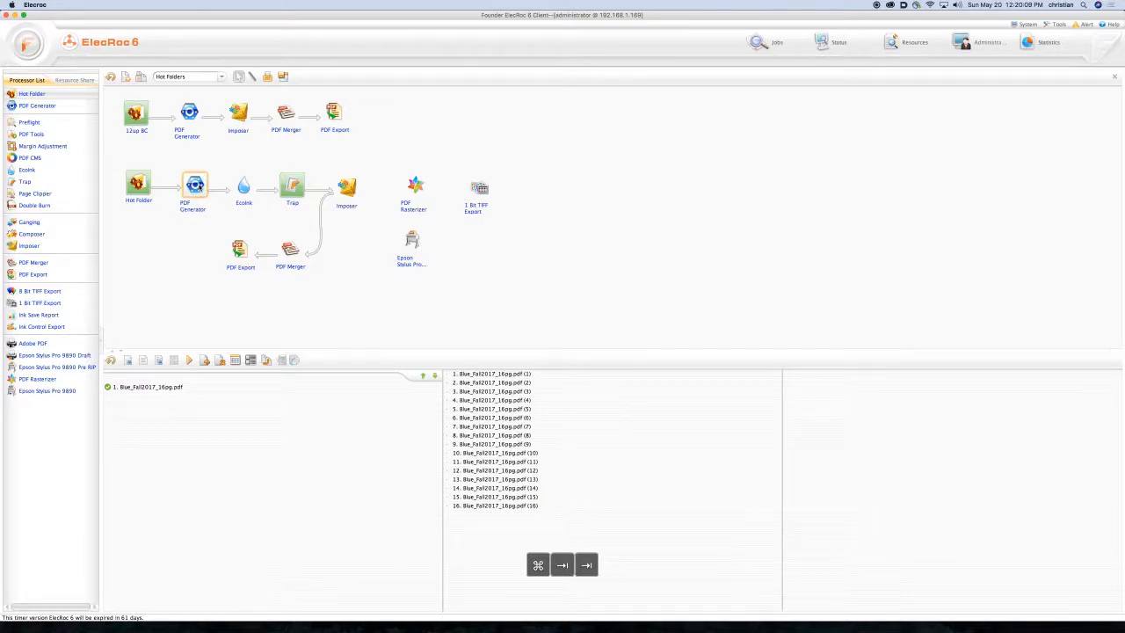
{"action": "left_click", "coordinate": [245, 190]}
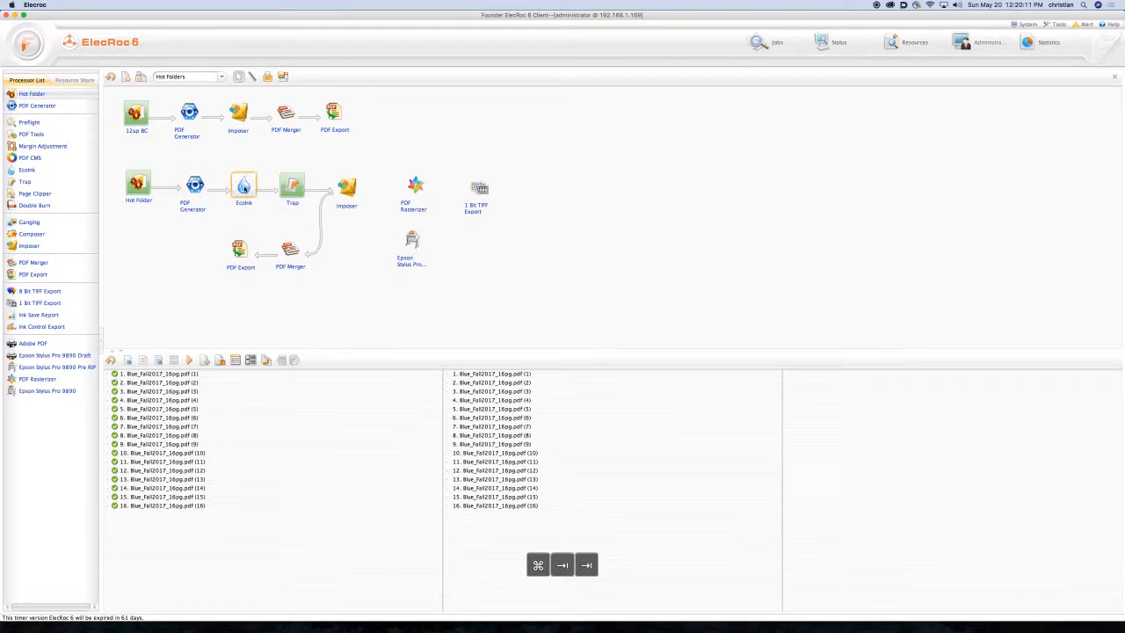
{"action": "left_click", "coordinate": [293, 188]}
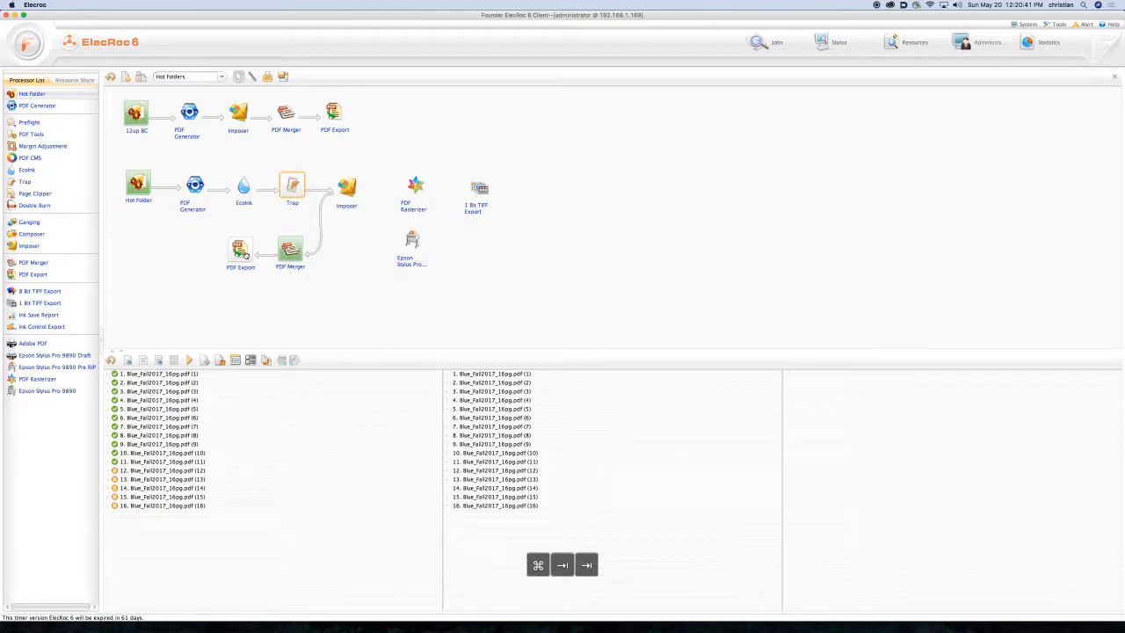
Preview the imposed front and back of Signature1 in the brochure workflow's Imposer output.
{"action": "left_click", "coordinate": [348, 186]}
{"action": "left_click", "coordinate": [499, 376]}
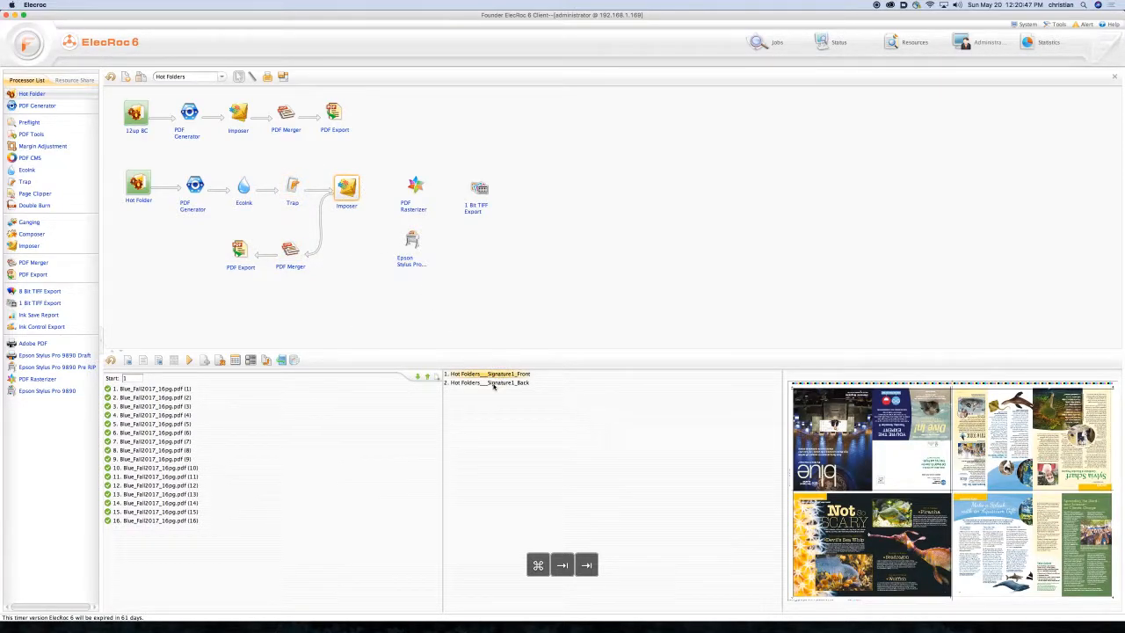
{"action": "left_click", "coordinate": [494, 384]}
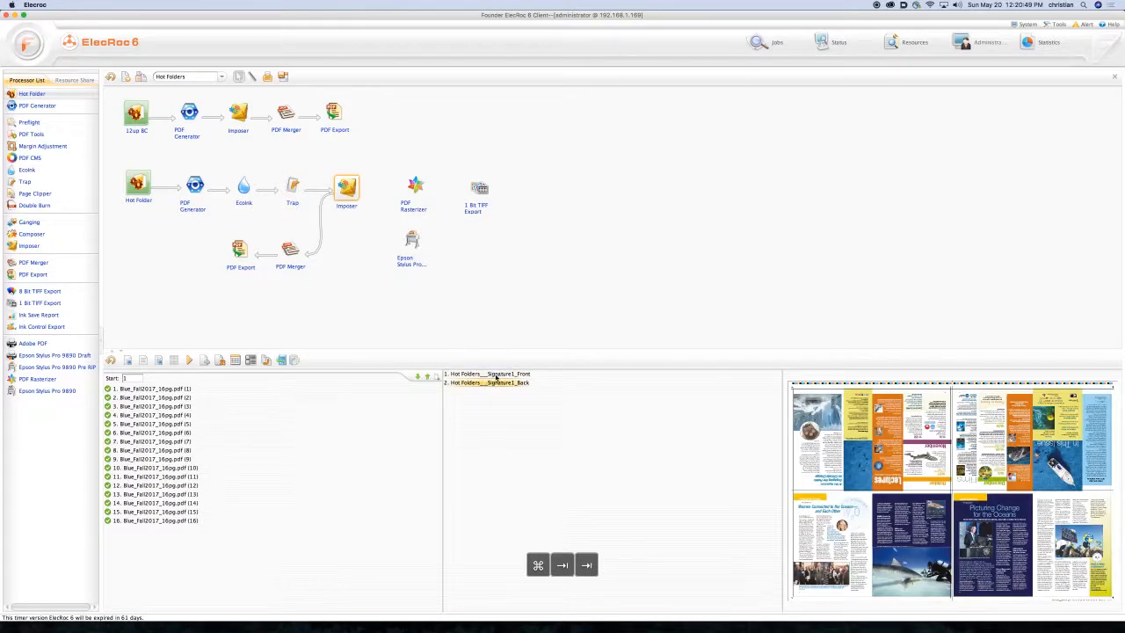
{"action": "left_click", "coordinate": [496, 377]}
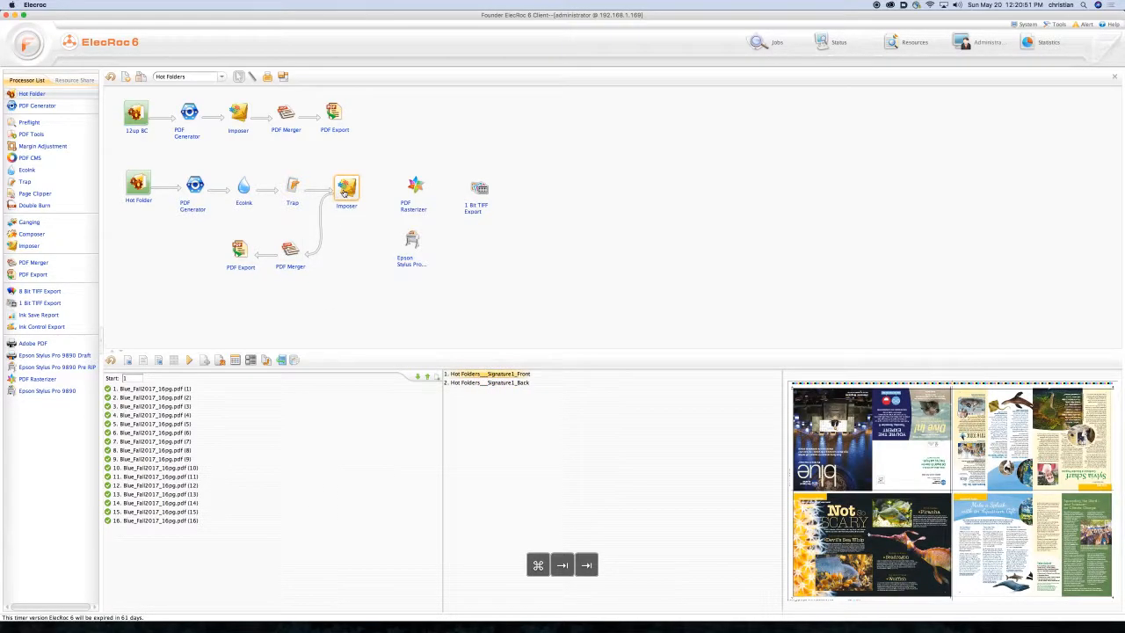
{"action": "left_click", "coordinate": [479, 376]}
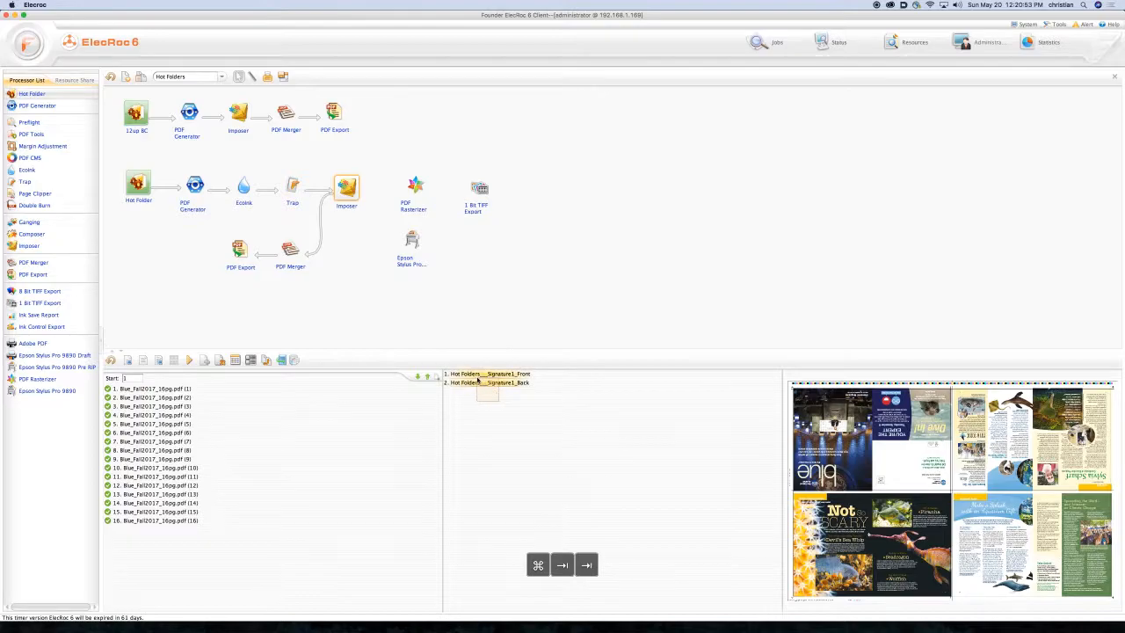
Review the PDF Rasterizer's screen parameters and close its setup.
{"action": "double_click", "coordinate": [415, 187]}
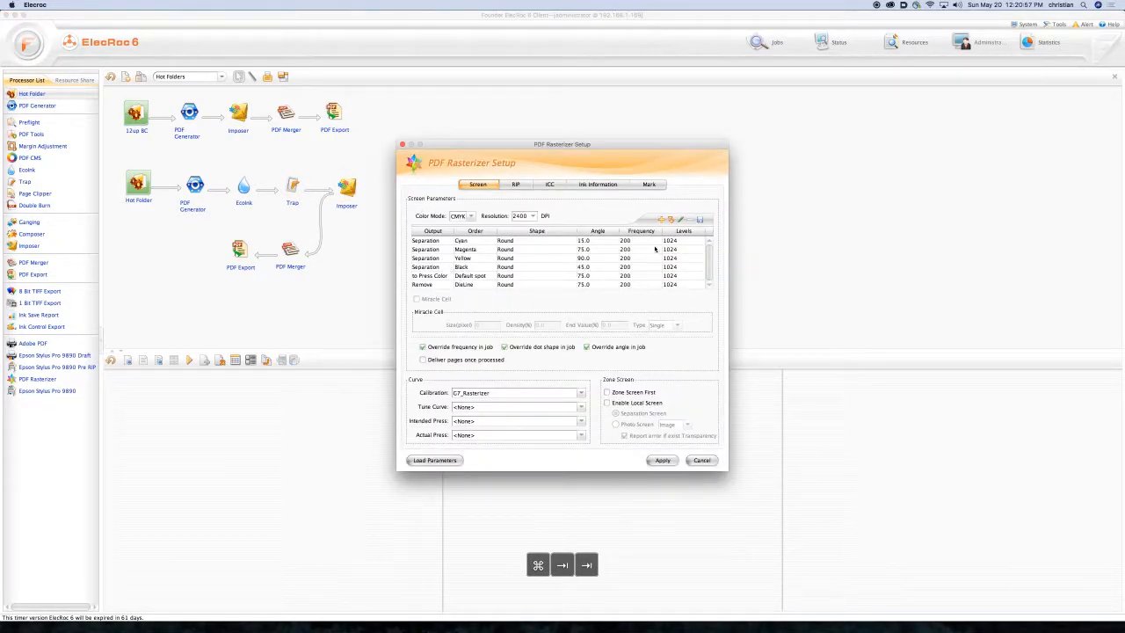
{"action": "left_click", "coordinate": [670, 462]}
{"action": "left_click", "coordinate": [702, 460]}
Send the Imposer's front and back signatures to the PDF Rasterizer for processing and dismiss the job progress window.
{"action": "left_click", "coordinate": [348, 190]}
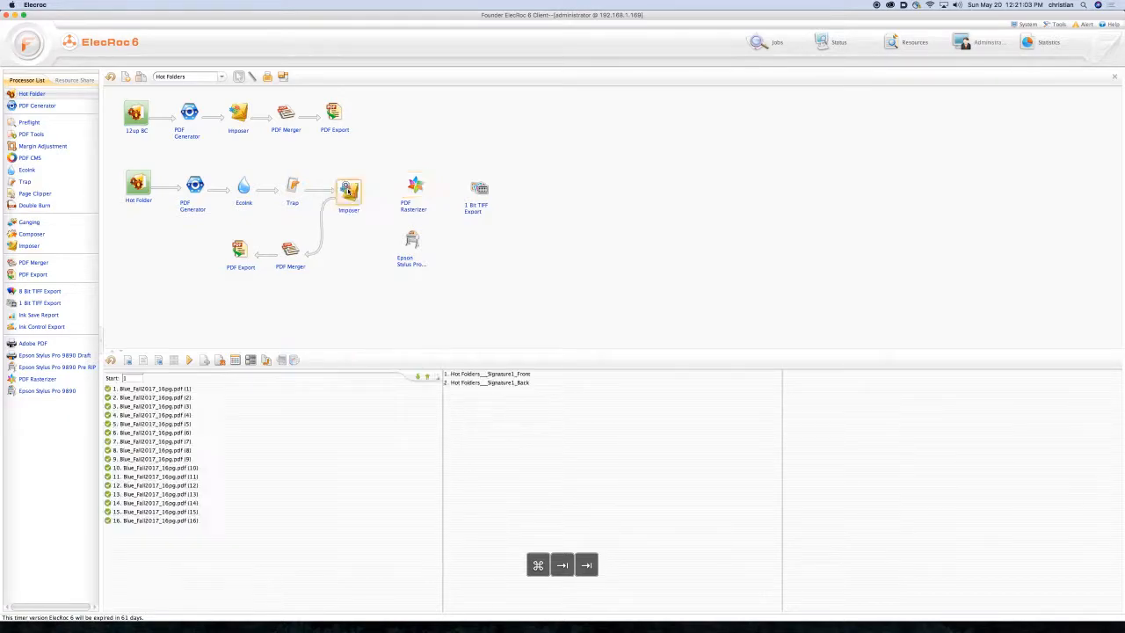
{"action": "mouse_move", "coordinate": [507, 409]}
{"action": "left_mouse_down"}
{"action": "mouse_move", "coordinate": [469, 377]}
{"action": "mouse_move", "coordinate": [415, 191]}
{"action": "left_mouse_up"}
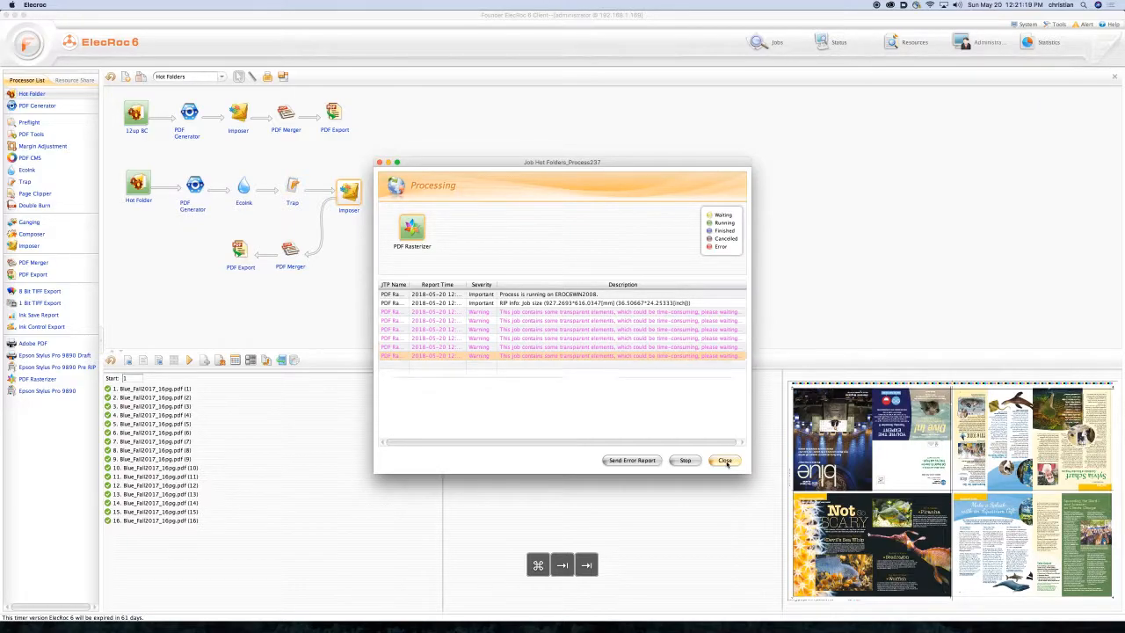
{"action": "left_click", "coordinate": [388, 163]}
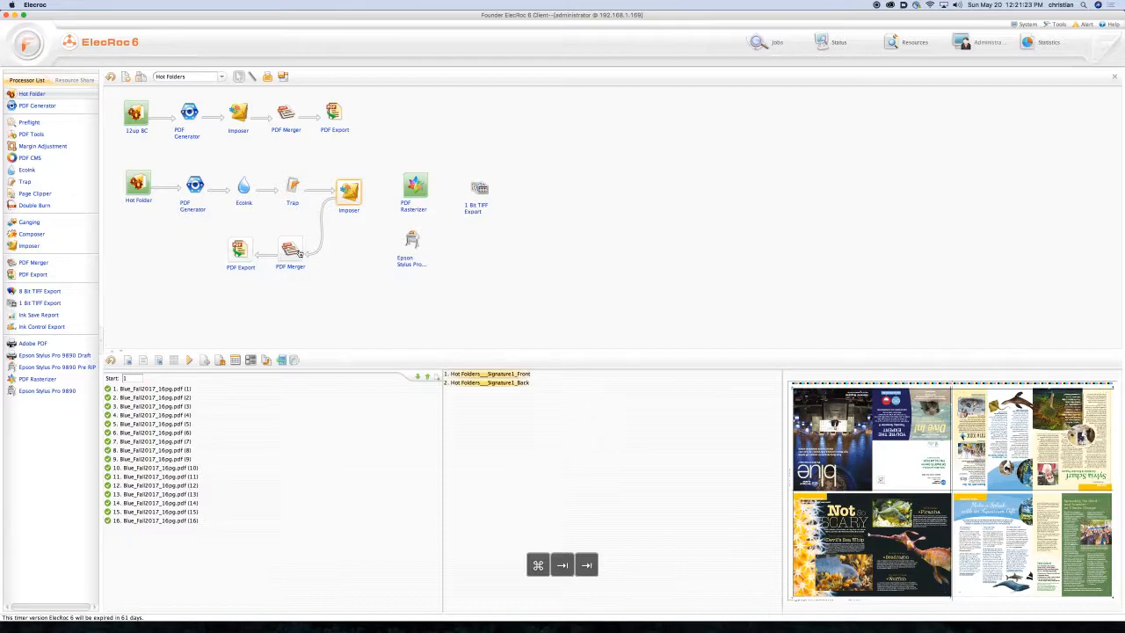
Download the merged brochure sheet from the PDF Merger's output and open it in Acrobat.
{"action": "left_click", "coordinate": [290, 250]}
{"action": "left_click", "coordinate": [489, 374]}
{"action": "right_click", "coordinate": [489, 376]}
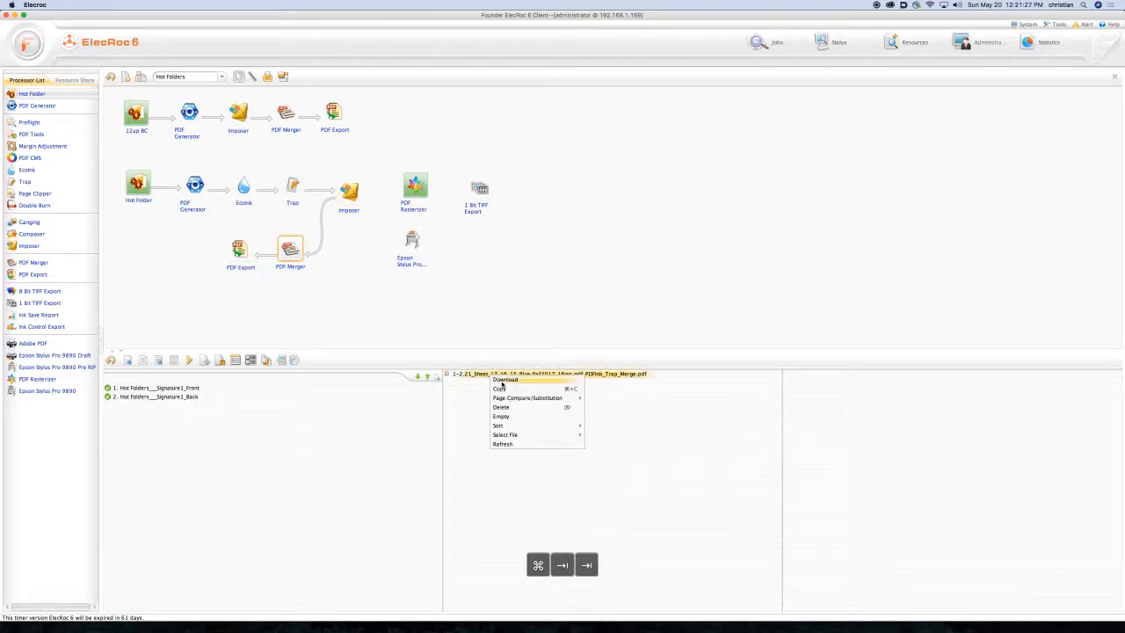
{"action": "left_click", "coordinate": [502, 382]}
{"action": "left_click", "coordinate": [530, 329]}
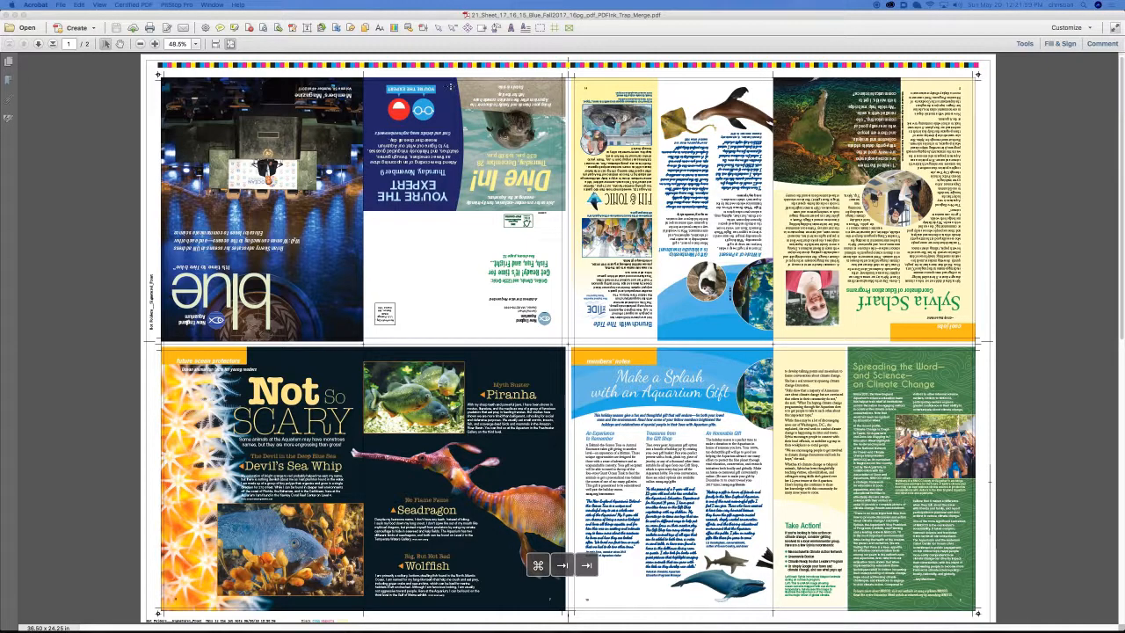
Inspect the merged sheet's separations in Output Preview, hiding and restoring the PROOF spot plate, and close the preview dialog.
{"action": "left_click", "coordinate": [423, 27]}
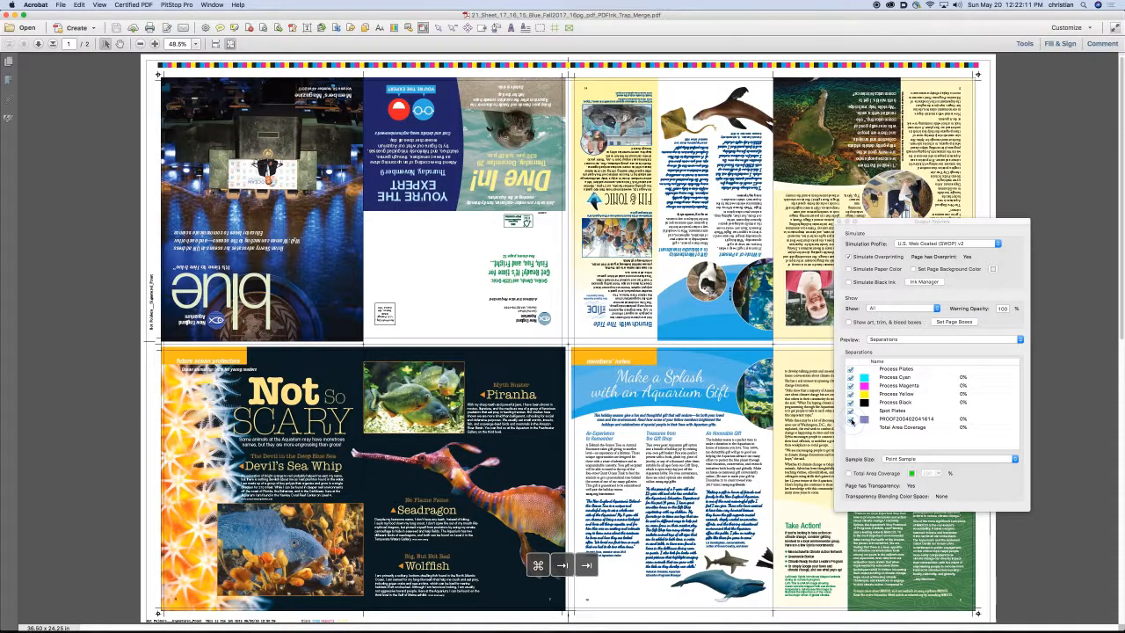
{"action": "left_click", "coordinate": [851, 421]}
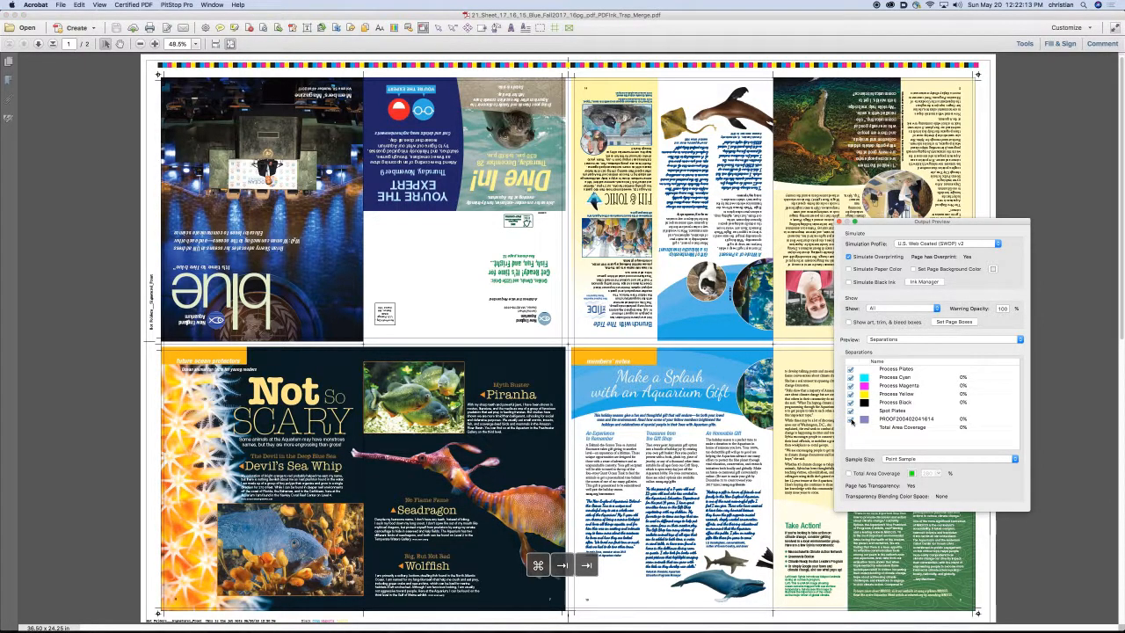
{"action": "left_click", "coordinate": [851, 421]}
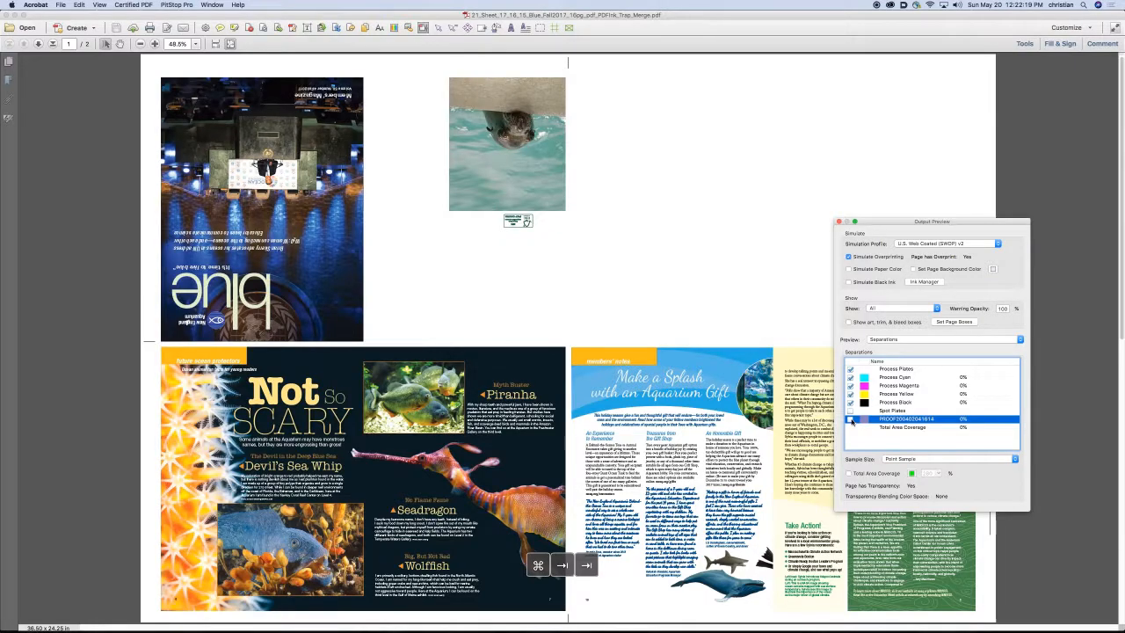
{"action": "left_click", "coordinate": [851, 421]}
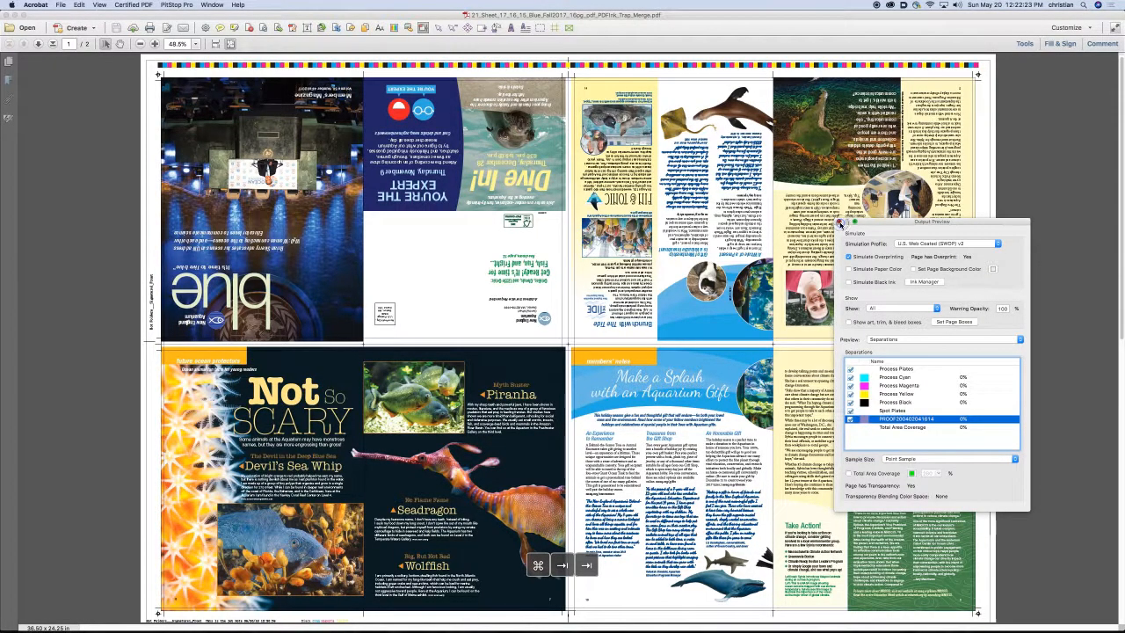
{"action": "left_click", "coordinate": [840, 222]}
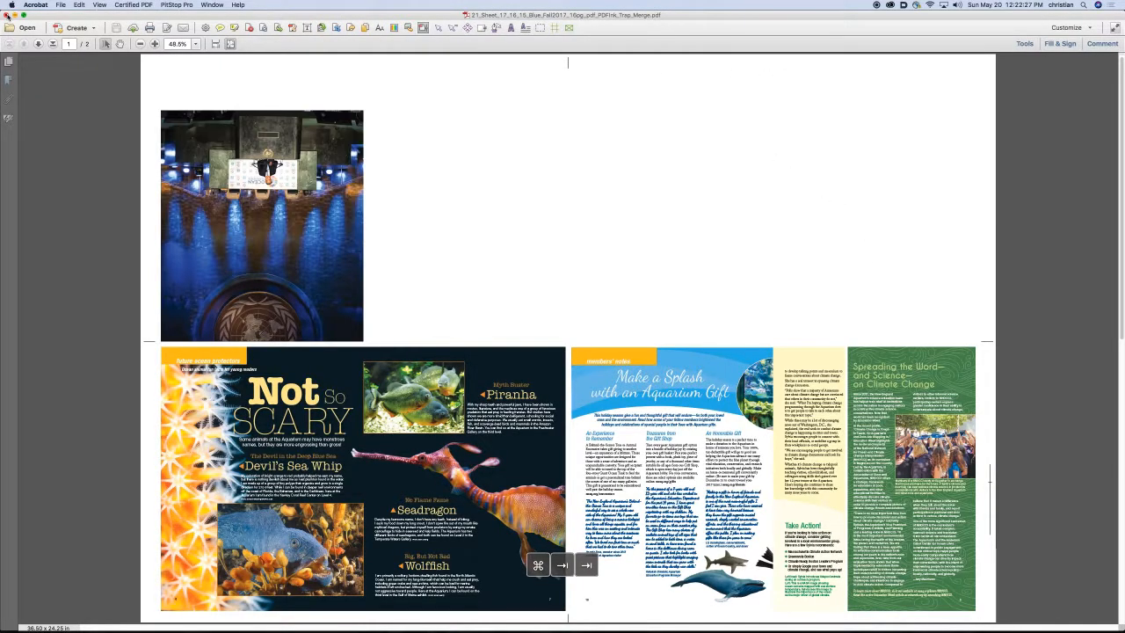
View page 2 of the merged PDF, close the document, and return to the ElecRoc workflow.
{"action": "left_click", "coordinate": [53, 44]}
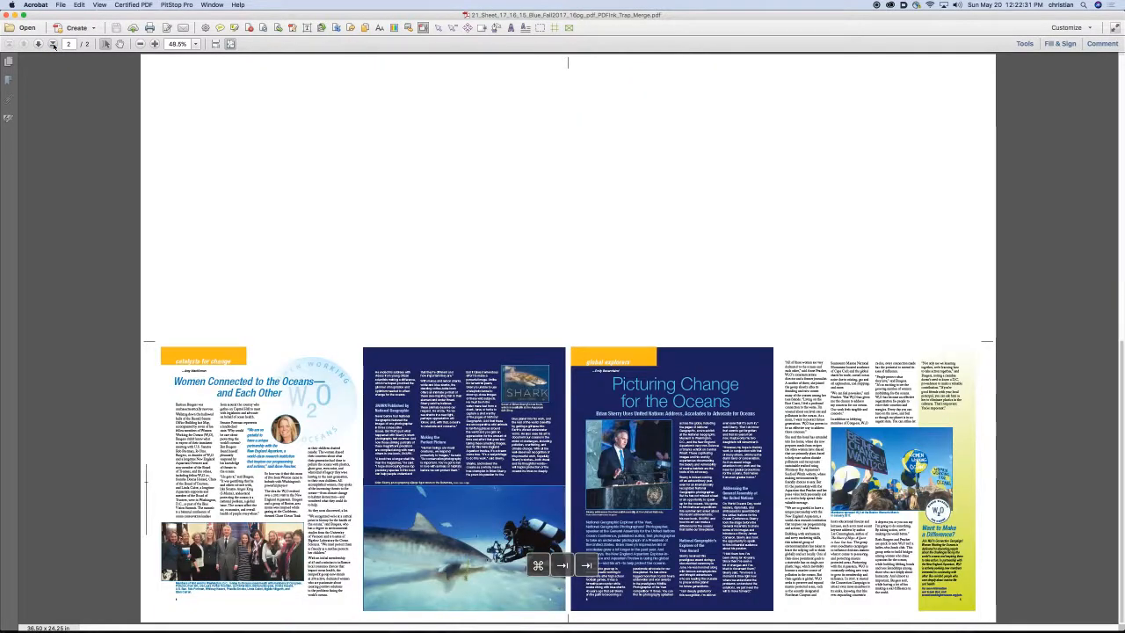
{"action": "left_click", "coordinate": [7, 14]}
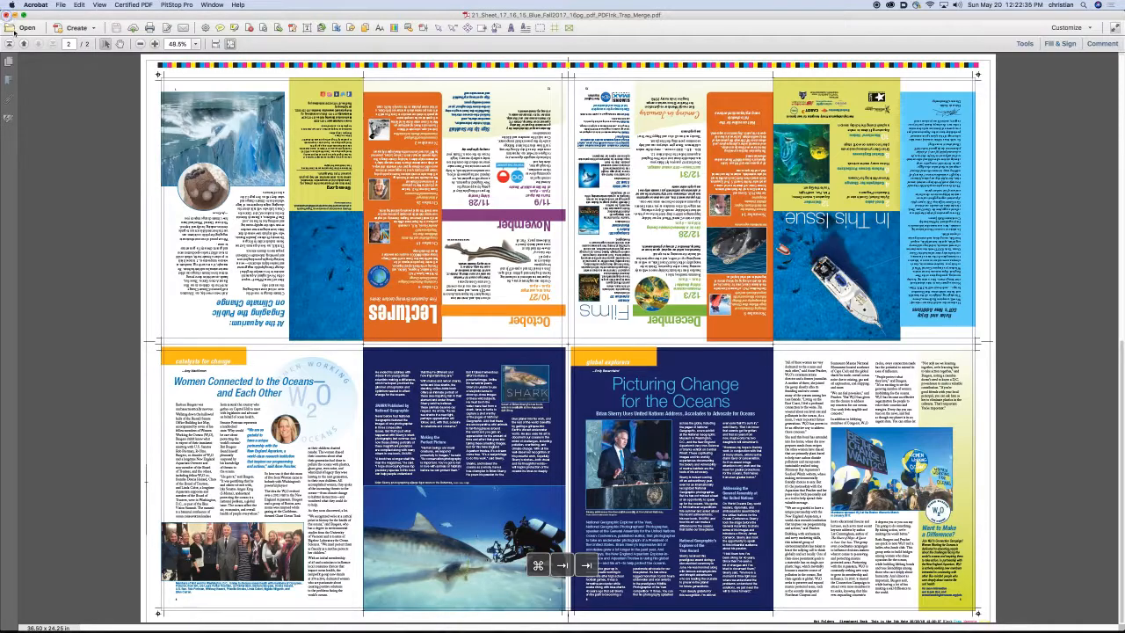
{"action": "left_click", "coordinate": [516, 312]}
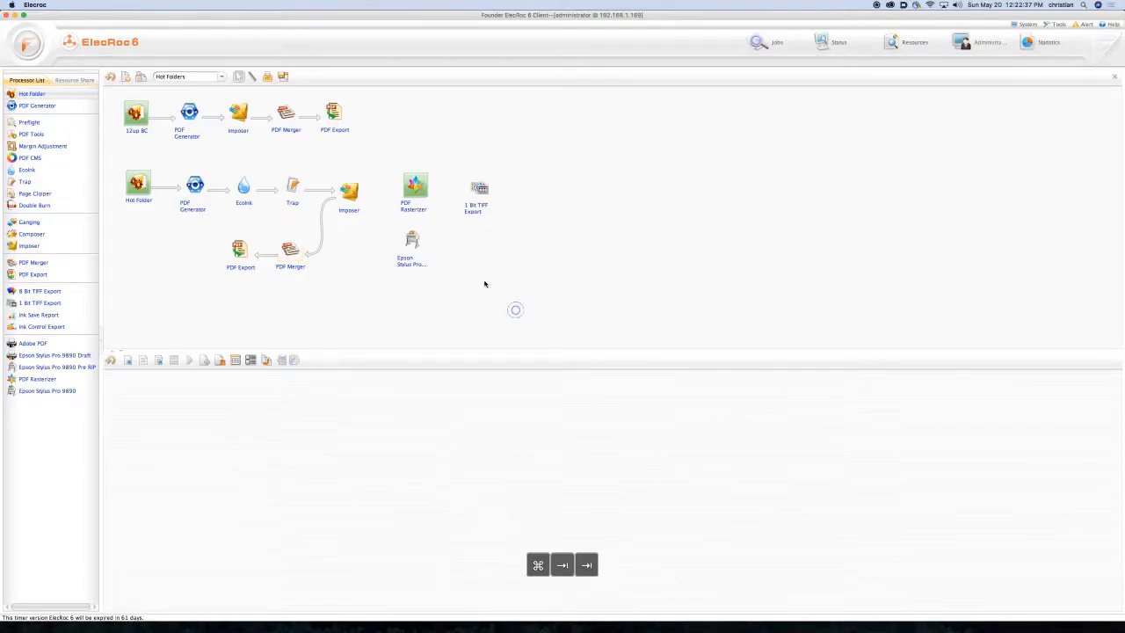
Review the brochure Imposer's setup, toggling the Generate proof line option, and close it without applying changes.
{"action": "double_click", "coordinate": [349, 195]}
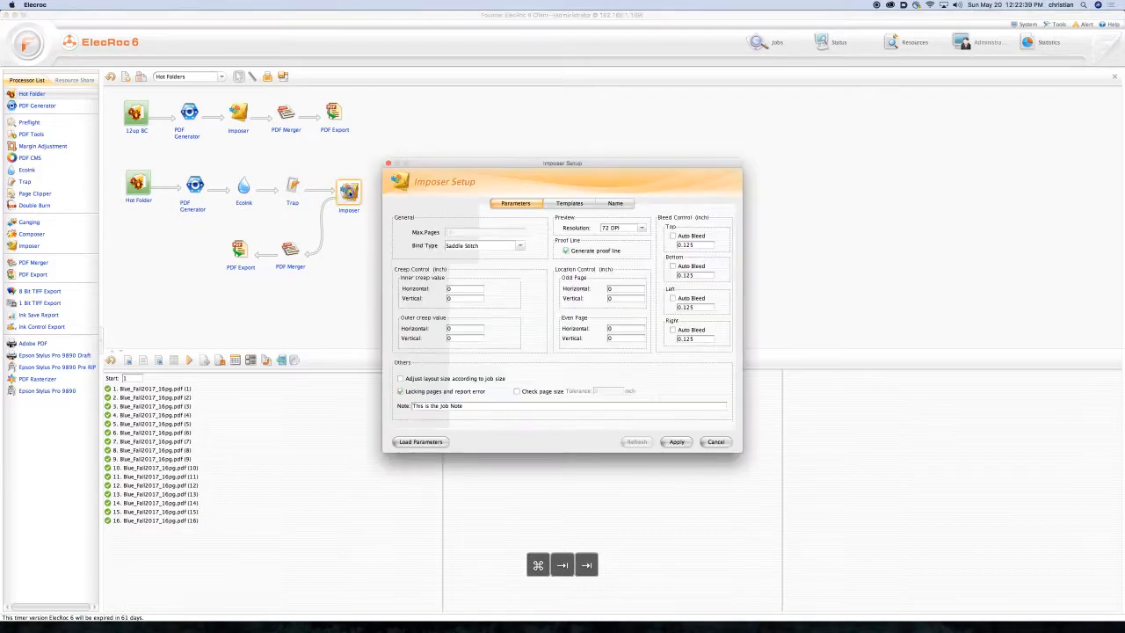
{"action": "left_click", "coordinate": [568, 252]}
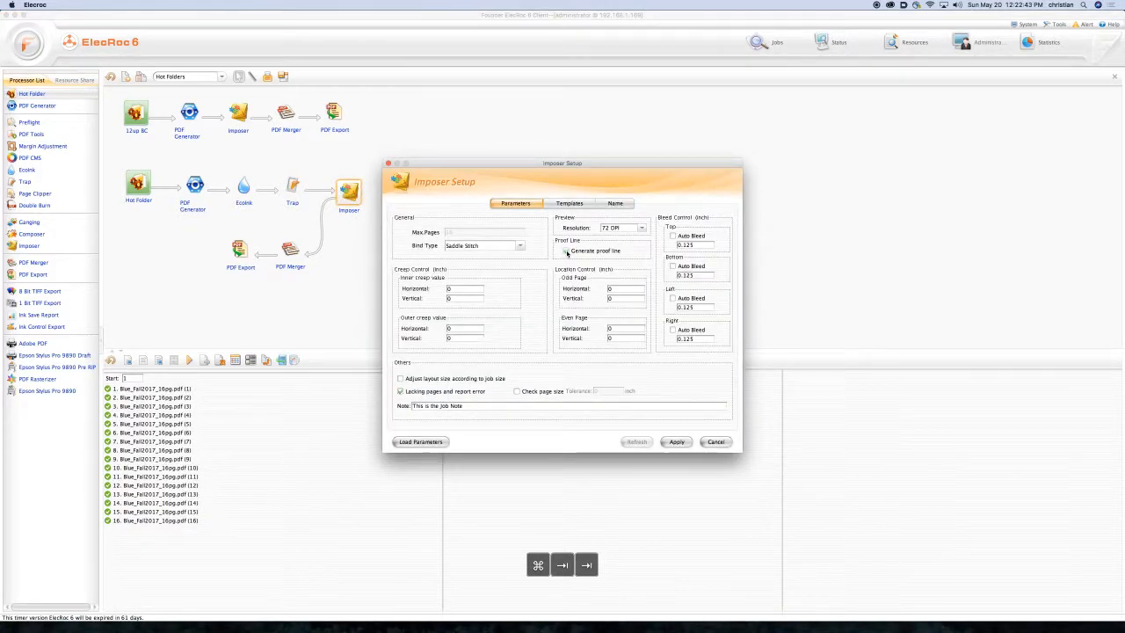
{"action": "left_click", "coordinate": [567, 252]}
{"action": "left_click", "coordinate": [715, 442]}
{"action": "left_click", "coordinate": [568, 322]}
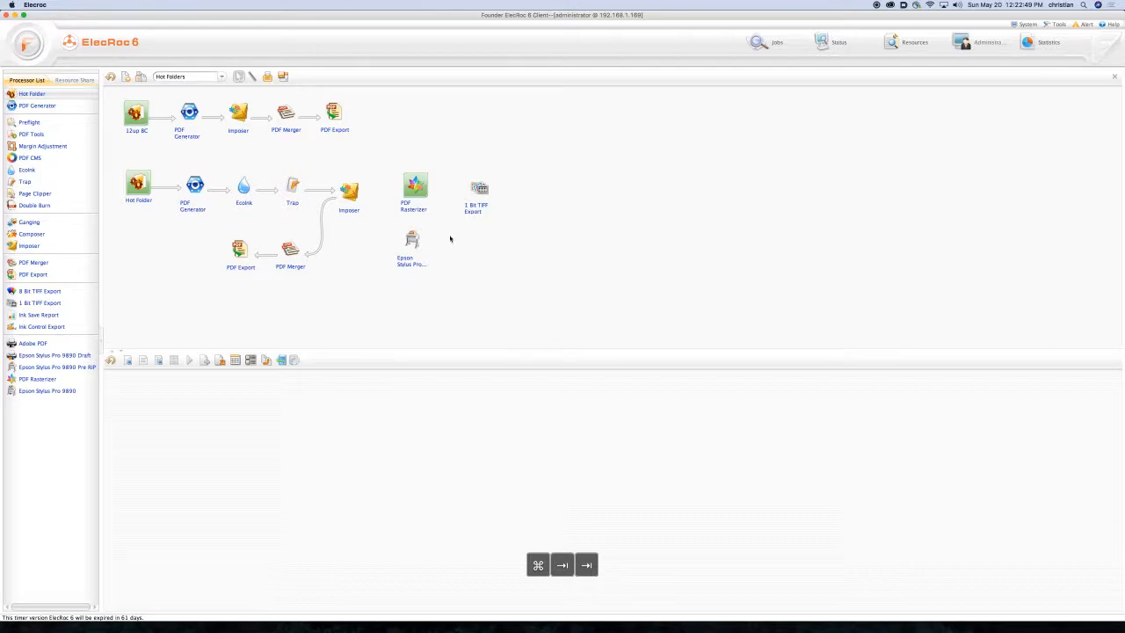
Check the signatures queued in the PDF Rasterizer and the contents of the 1 Bit TIFF Export processor.
{"action": "left_click", "coordinate": [415, 185]}
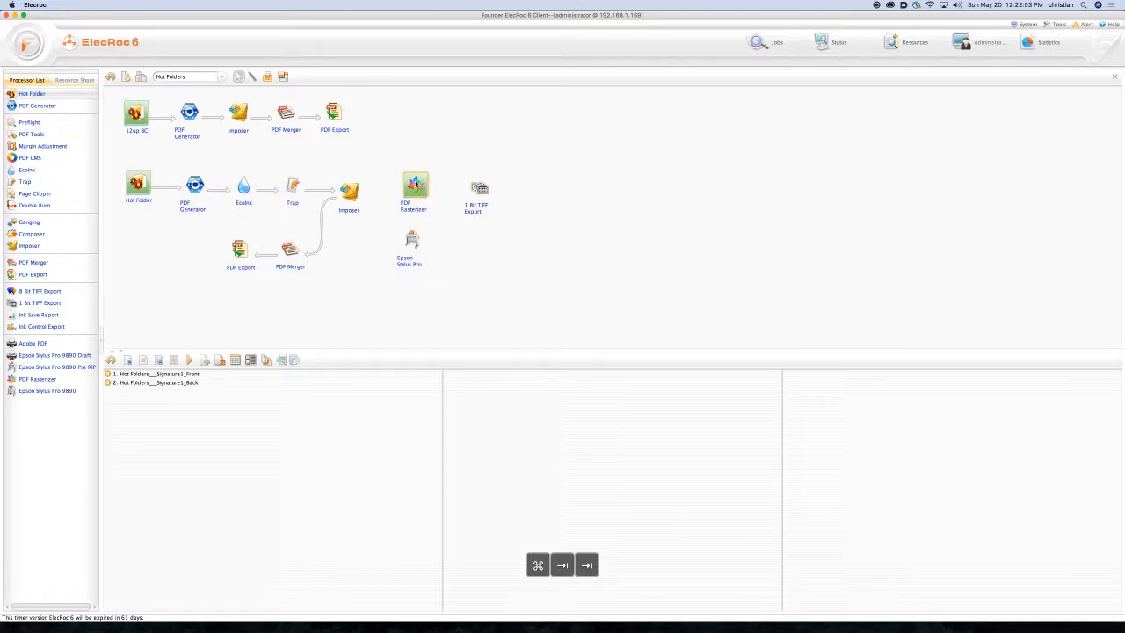
{"action": "left_click", "coordinate": [474, 253]}
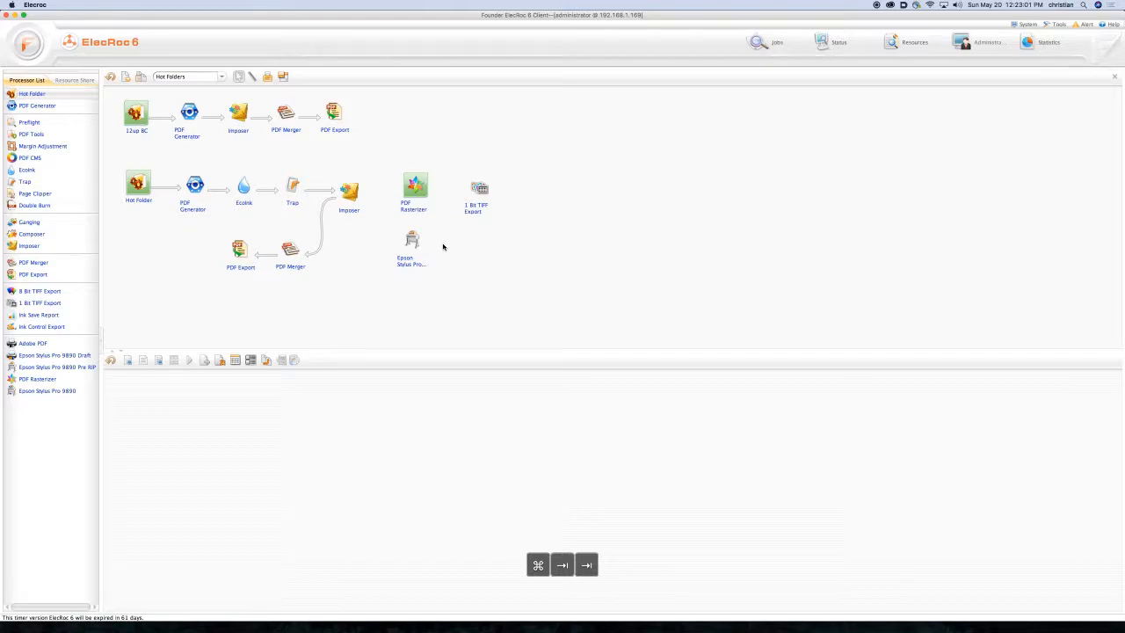
{"action": "left_click", "coordinate": [478, 191]}
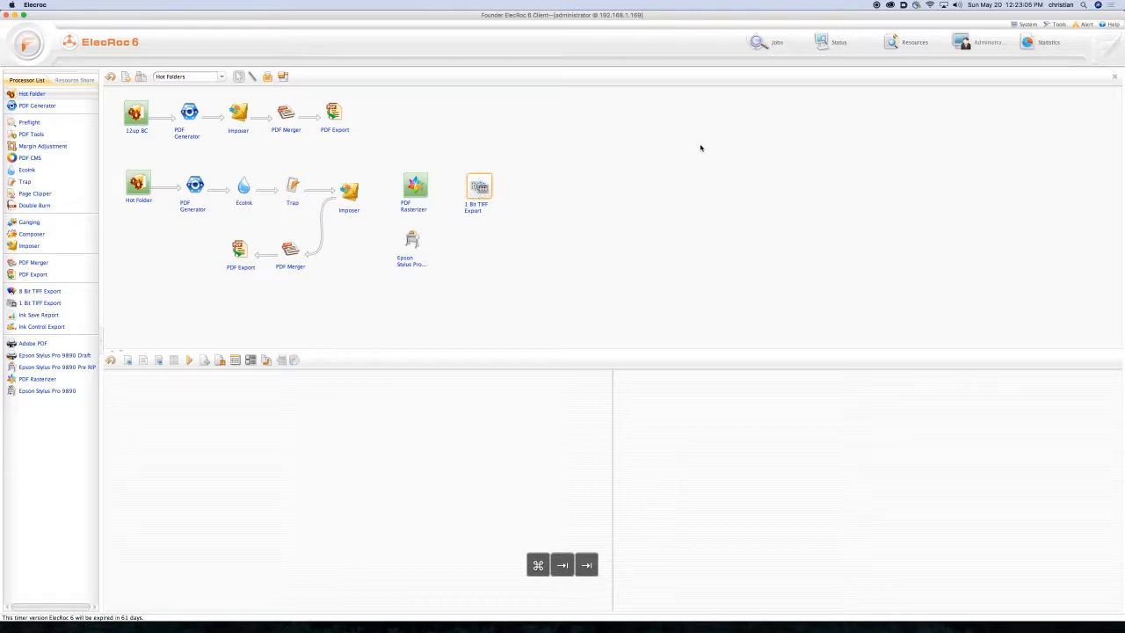
Look through the processing log of the running Hot Folders job in the job status view.
{"action": "left_click", "coordinate": [840, 42]}
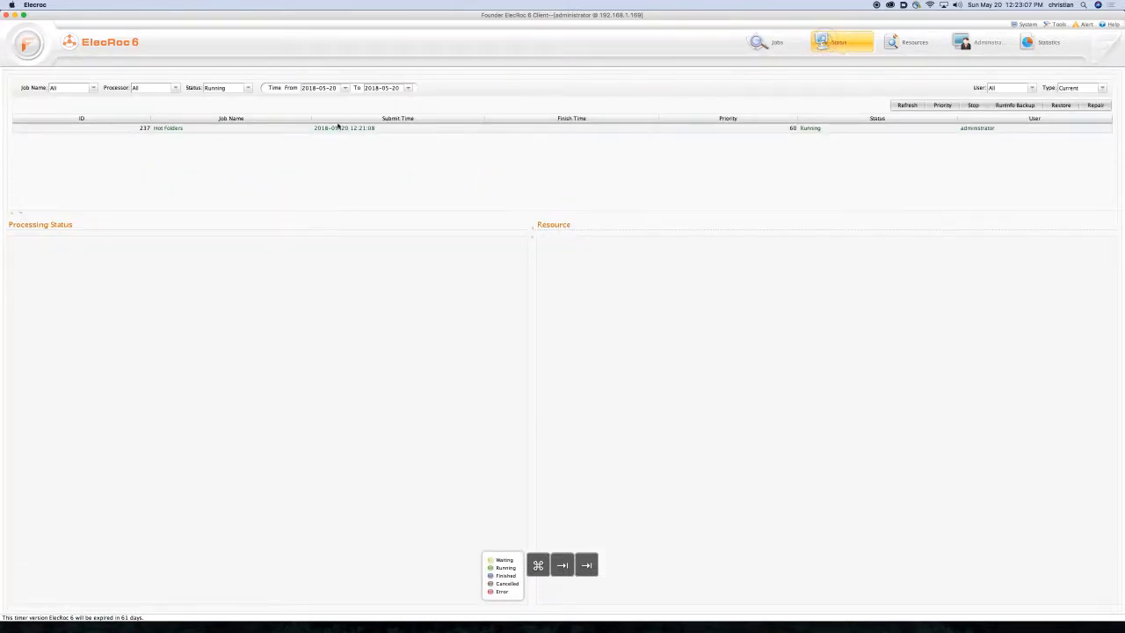
{"action": "double_click", "coordinate": [200, 129]}
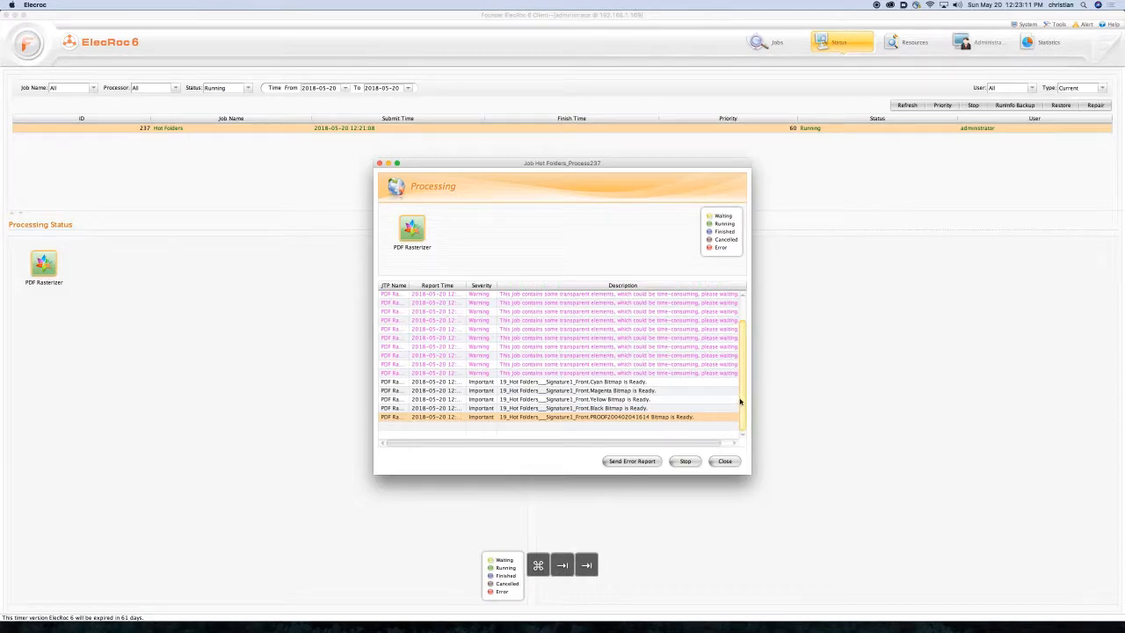
{"action": "scroll", "coordinate": [741, 400], "scroll_direction": "up", "scroll_amount": 3}
{"action": "scroll", "coordinate": [741, 404], "scroll_direction": "down", "scroll_amount": 3}
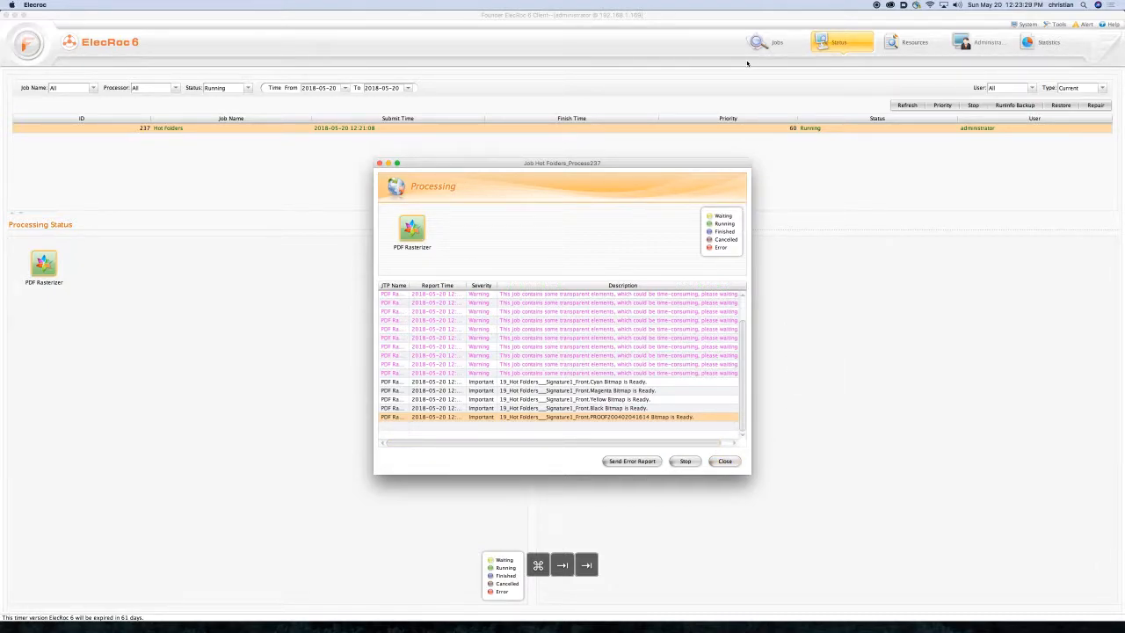
Return to the workflow, review the 1 Bit TIFF Export processor's output settings, and close them without changes.
{"action": "left_click", "coordinate": [773, 42]}
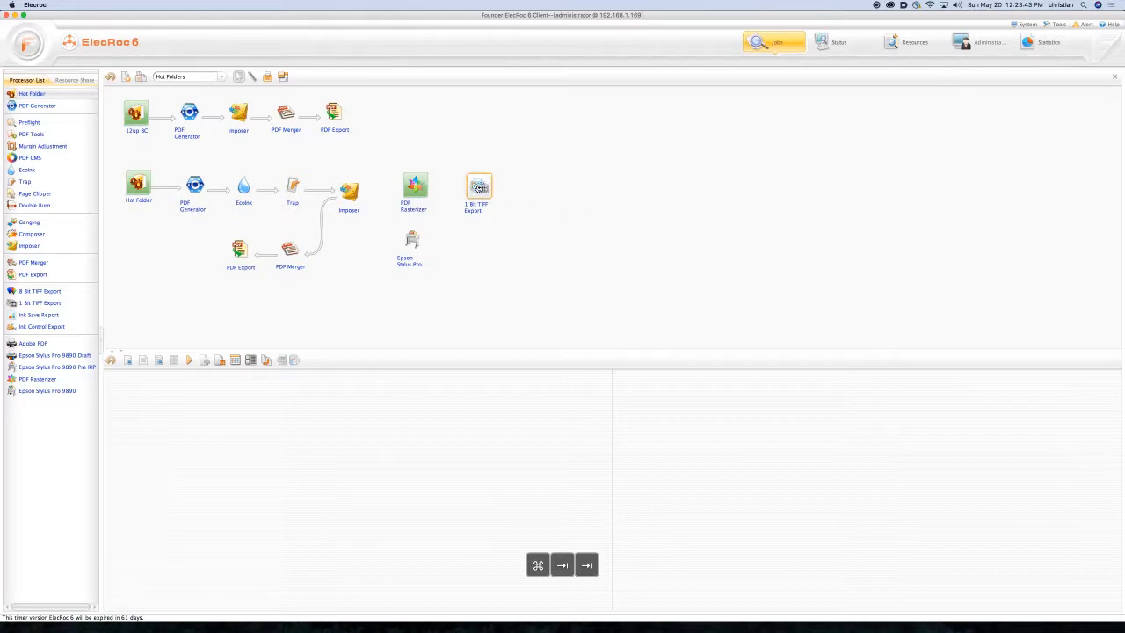
{"action": "double_click", "coordinate": [481, 186]}
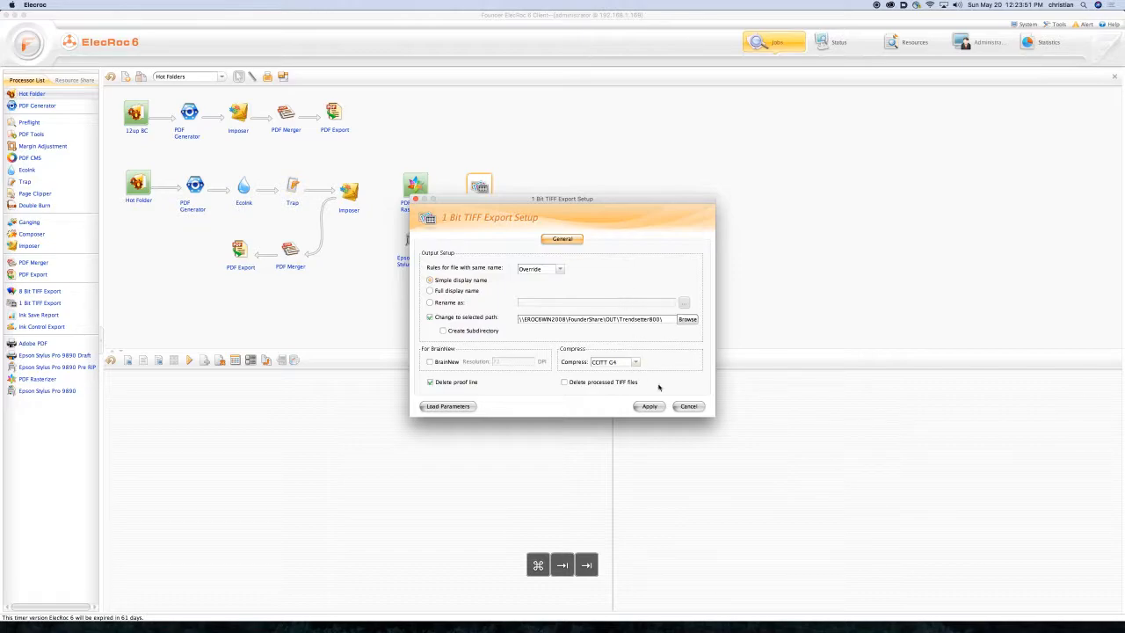
{"action": "left_click", "coordinate": [689, 407]}
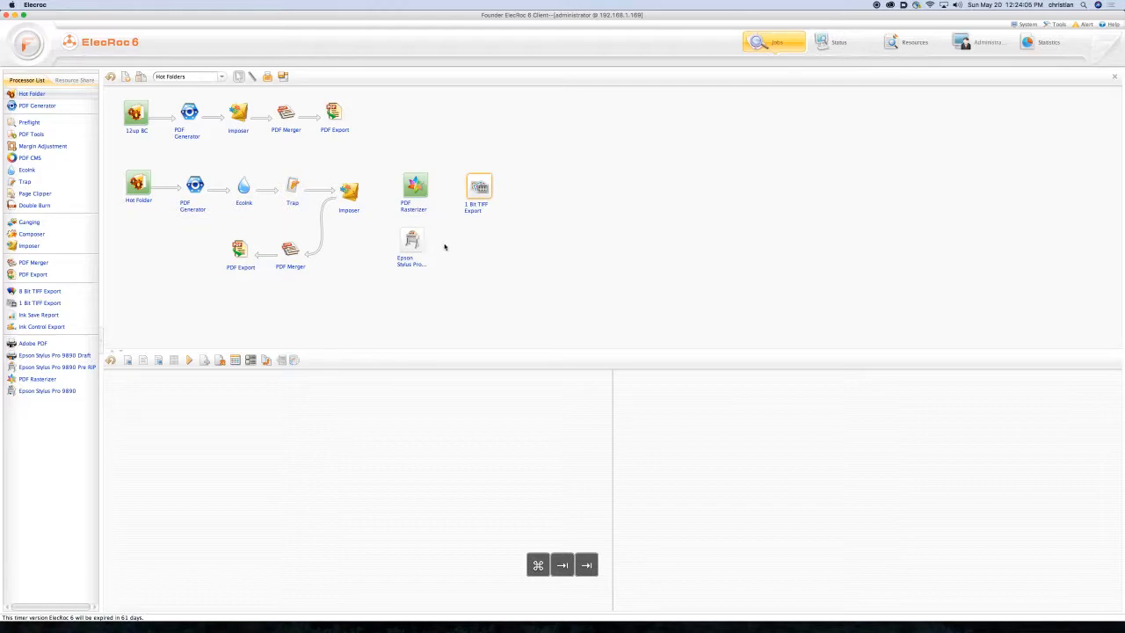
Preview the front and back signatures in the brochure Imposer's output.
{"action": "left_click", "coordinate": [352, 192]}
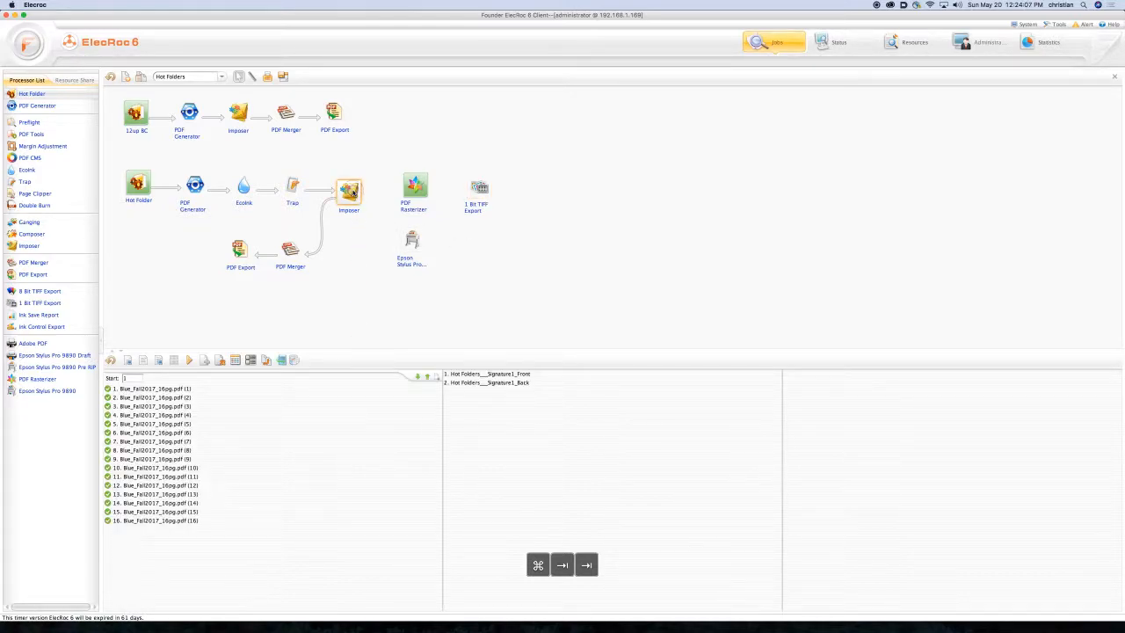
{"action": "left_click", "coordinate": [524, 376]}
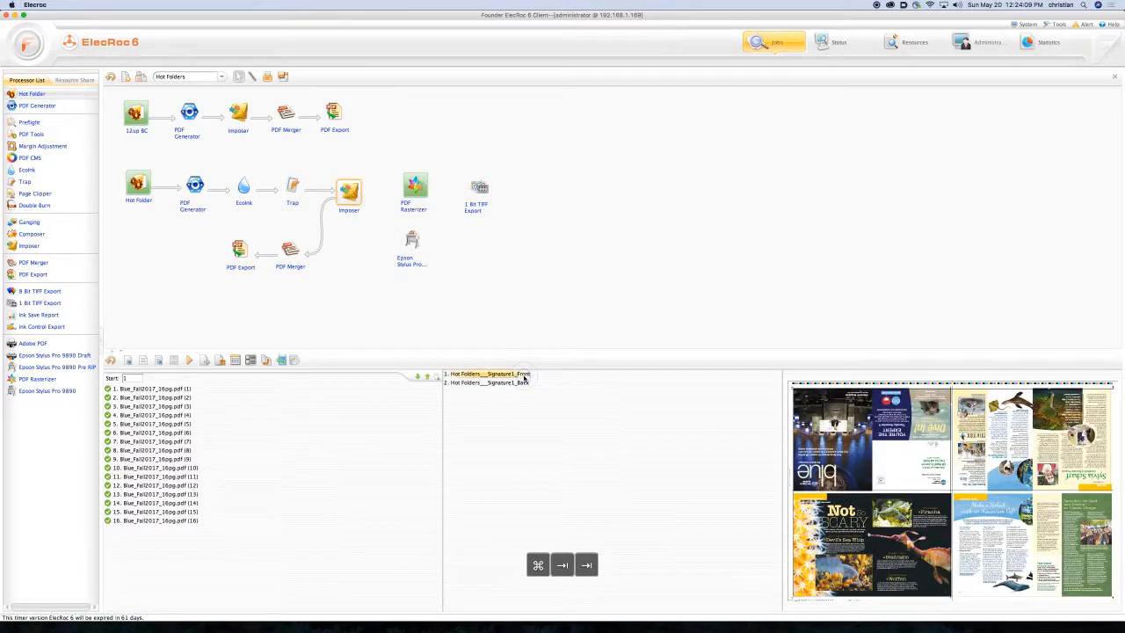
{"action": "left_click", "coordinate": [479, 383]}
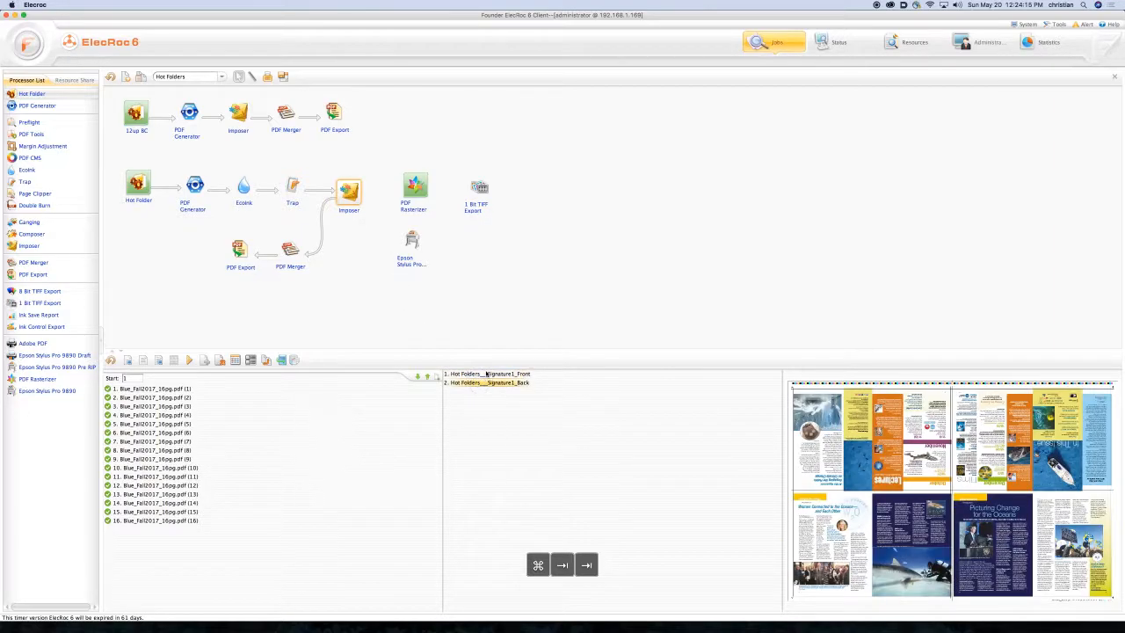
{"action": "left_click", "coordinate": [484, 374]}
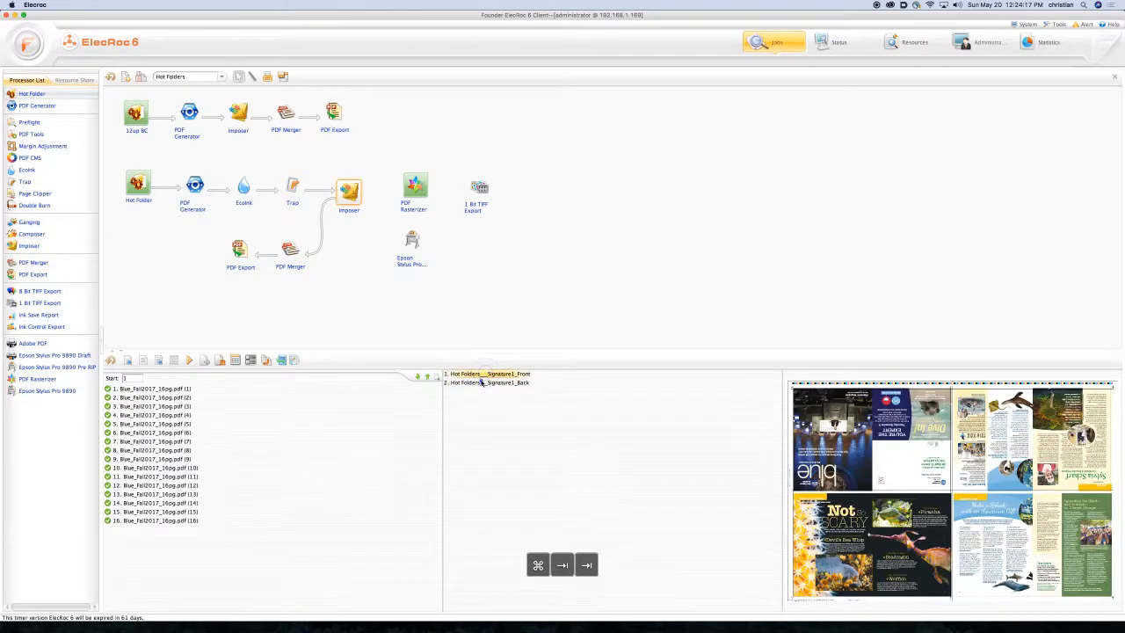
{"action": "left_click", "coordinate": [482, 383]}
Preview pages 1 and 2 of the merged sheet in the PDF Merger's output and collapse the file entry.
{"action": "left_click", "coordinate": [290, 250]}
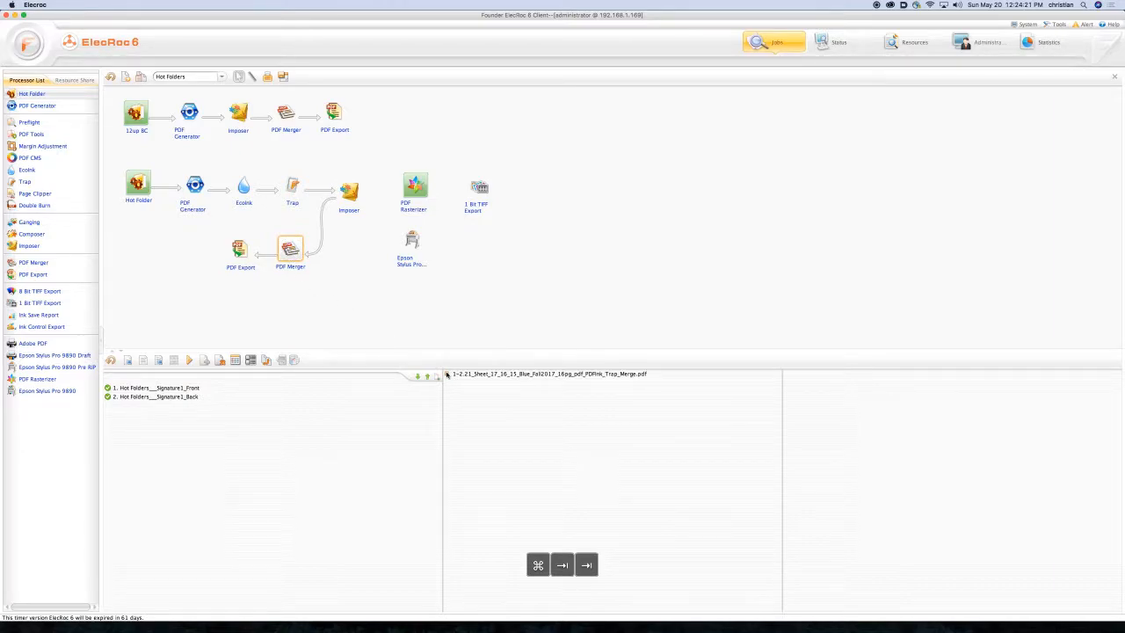
{"action": "left_click", "coordinate": [446, 374]}
{"action": "left_click", "coordinate": [508, 384]}
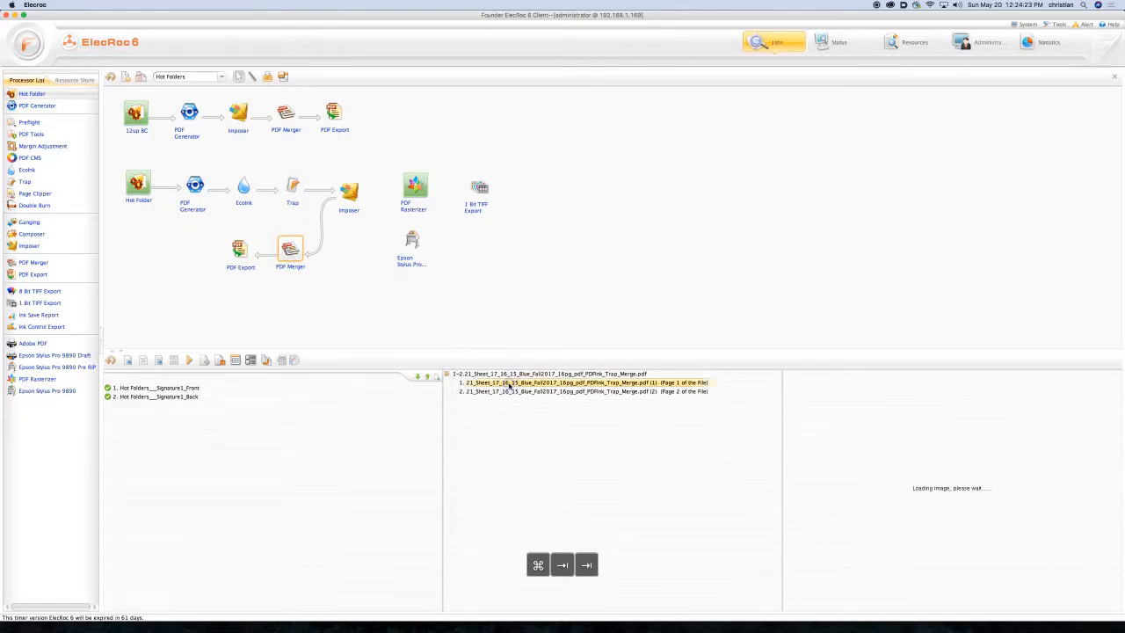
{"action": "left_click", "coordinate": [503, 391]}
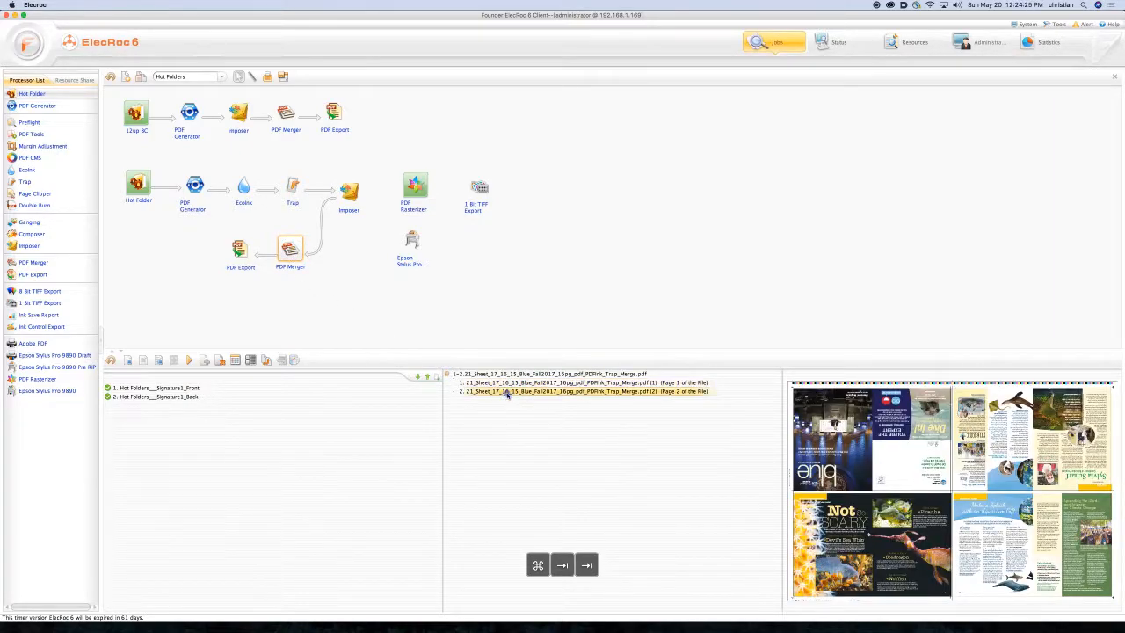
{"action": "left_click", "coordinate": [447, 374]}
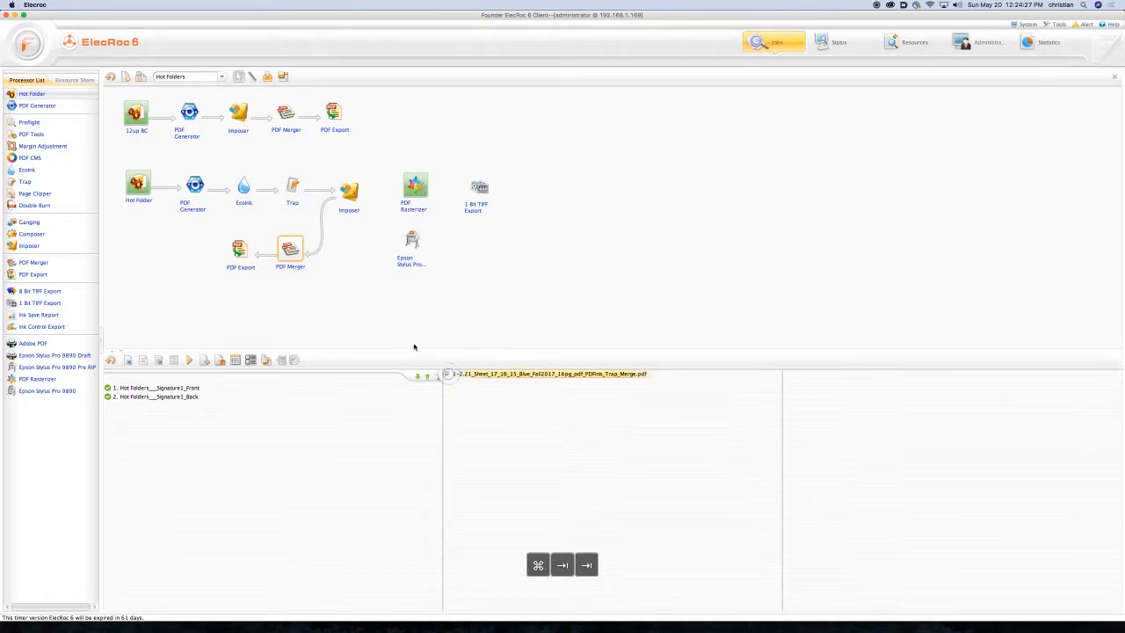
Check the Epson Stylus Pro 9890 Pre RIP processor, review the Hot Folders job's rasterizing log, and close the log.
{"action": "left_click", "coordinate": [416, 240]}
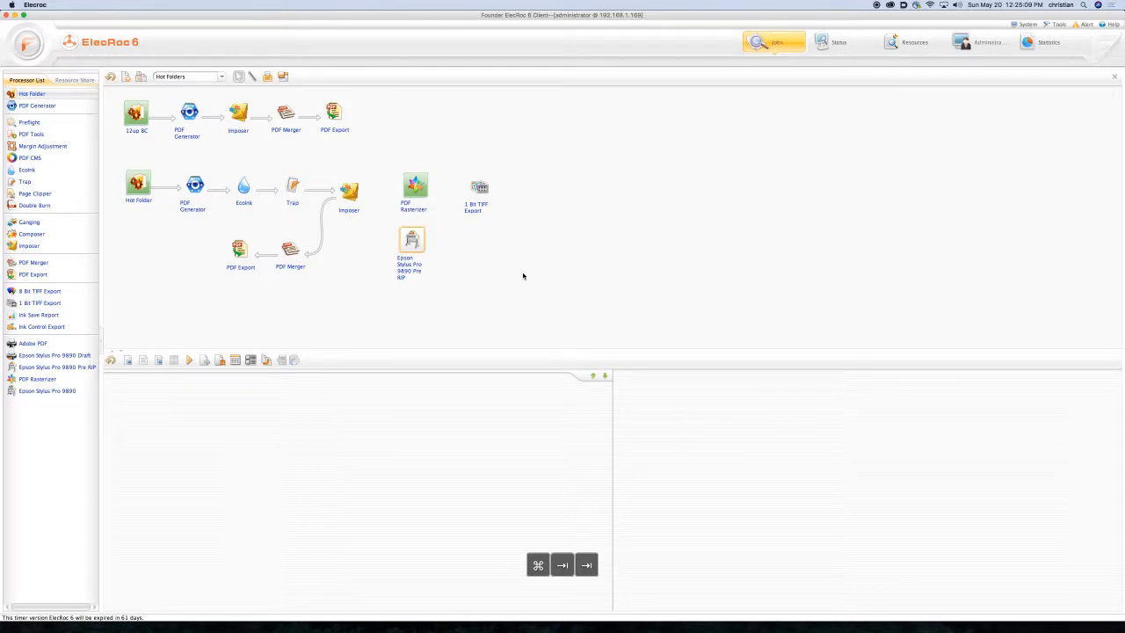
{"action": "left_click", "coordinate": [835, 42]}
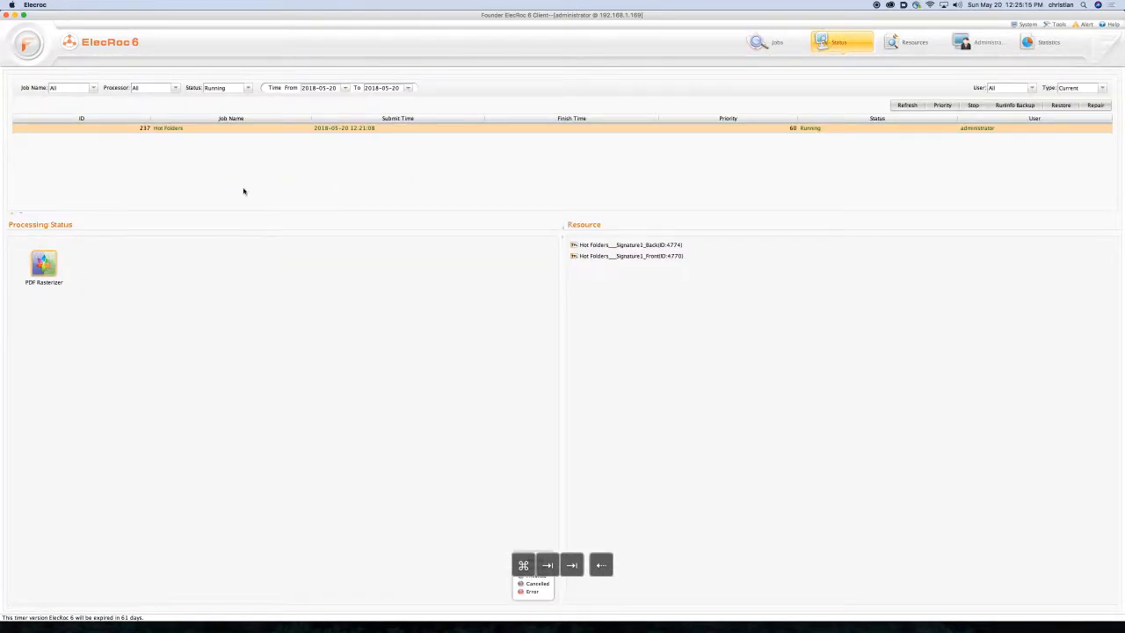
{"action": "double_click", "coordinate": [182, 128]}
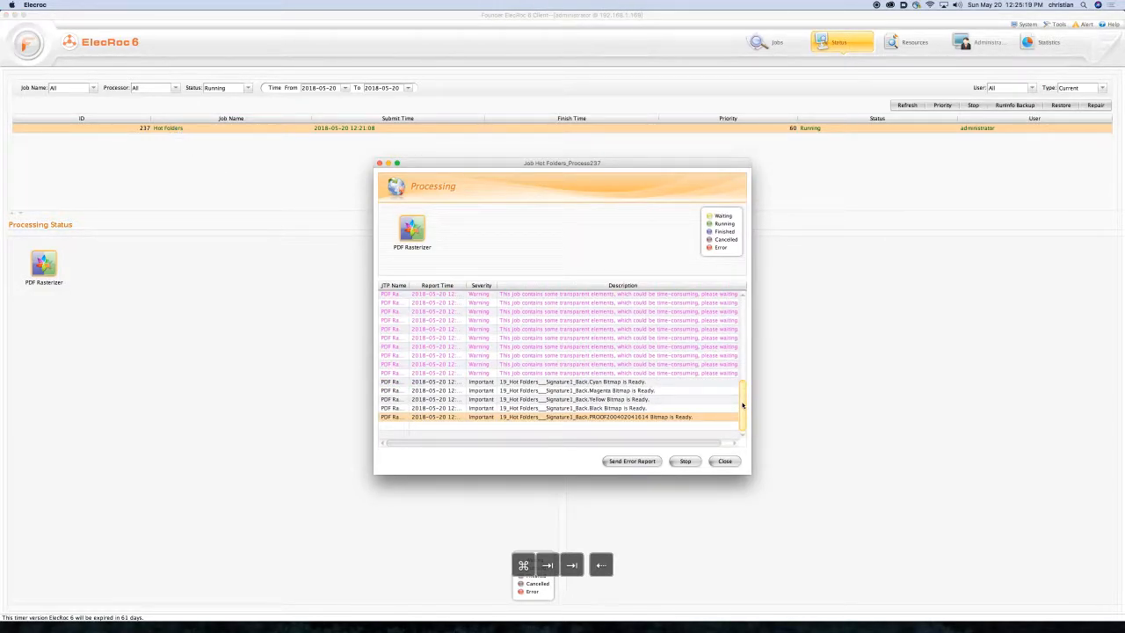
{"action": "scroll", "coordinate": [743, 405], "scroll_direction": "up", "scroll_amount": 5}
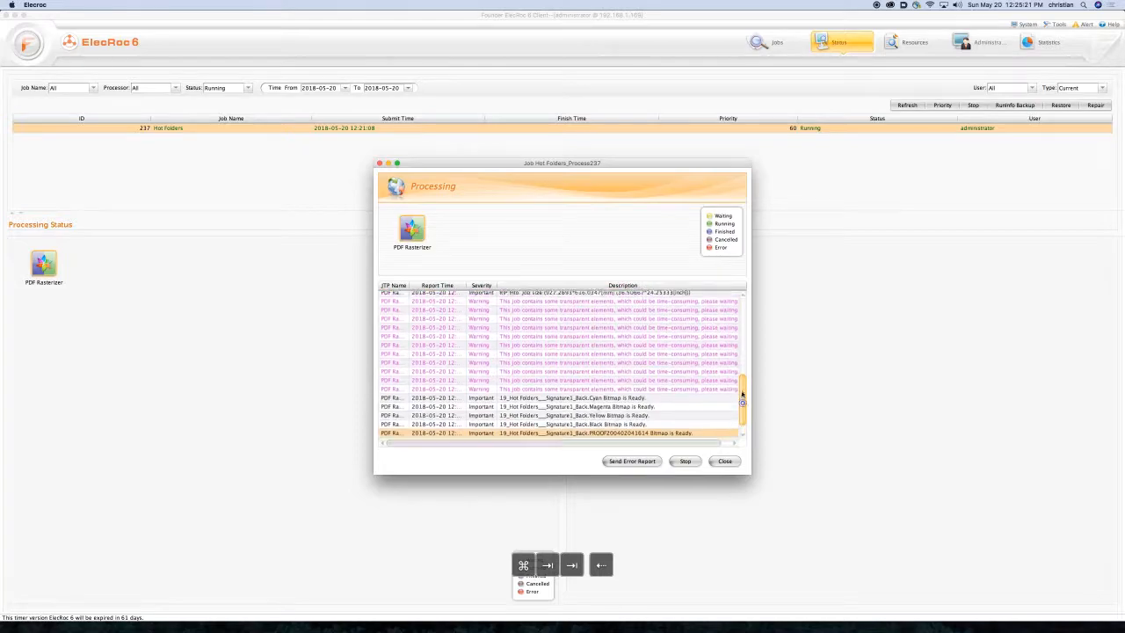
{"action": "left_click", "coordinate": [725, 462]}
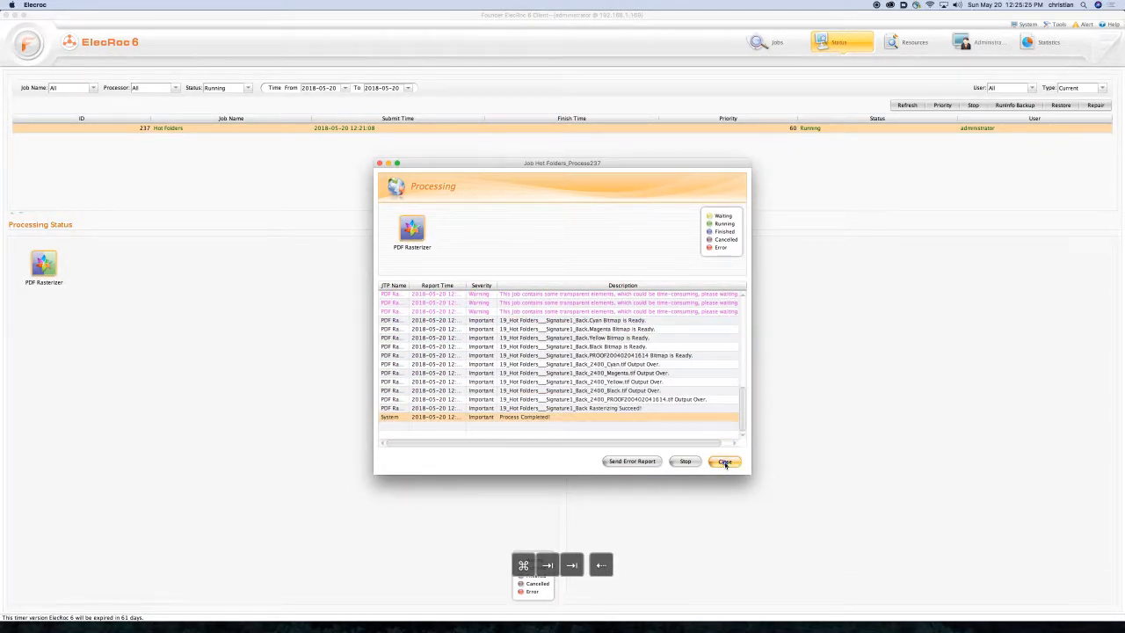
Preview the PDF Rasterizer's front signature as a composite and as individual Cyan, Magenta, Yellow, Black and PROOF separations.
{"action": "left_click", "coordinate": [758, 43]}
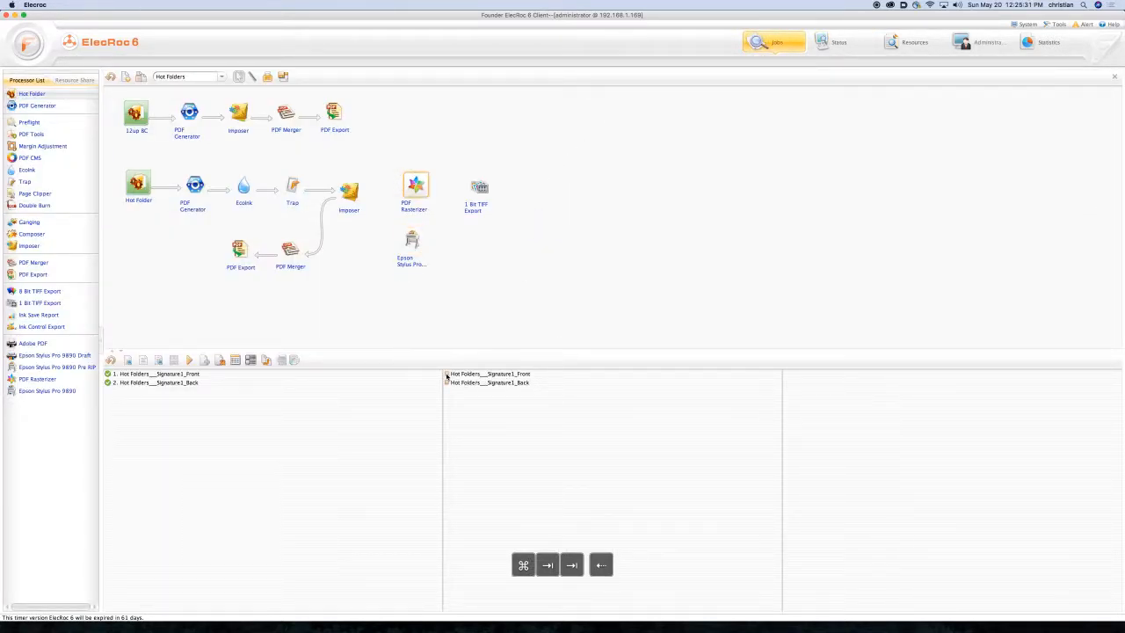
{"action": "left_click", "coordinate": [462, 375]}
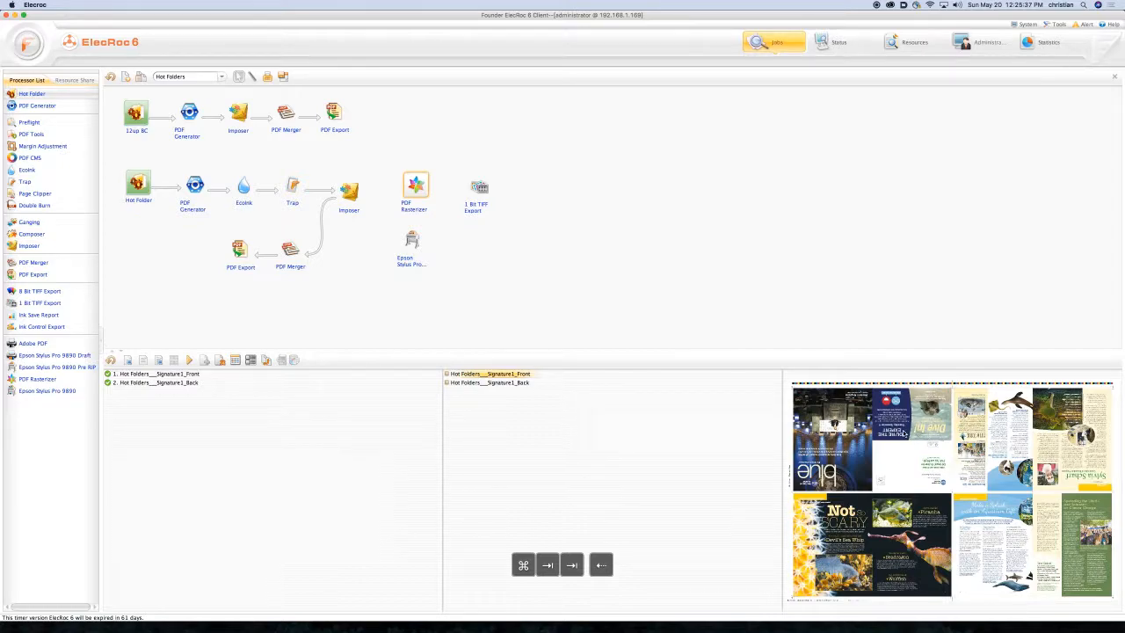
{"action": "left_click", "coordinate": [447, 374]}
{"action": "left_click", "coordinate": [465, 384]}
{"action": "left_click", "coordinate": [469, 392]}
{"action": "left_click", "coordinate": [467, 402]}
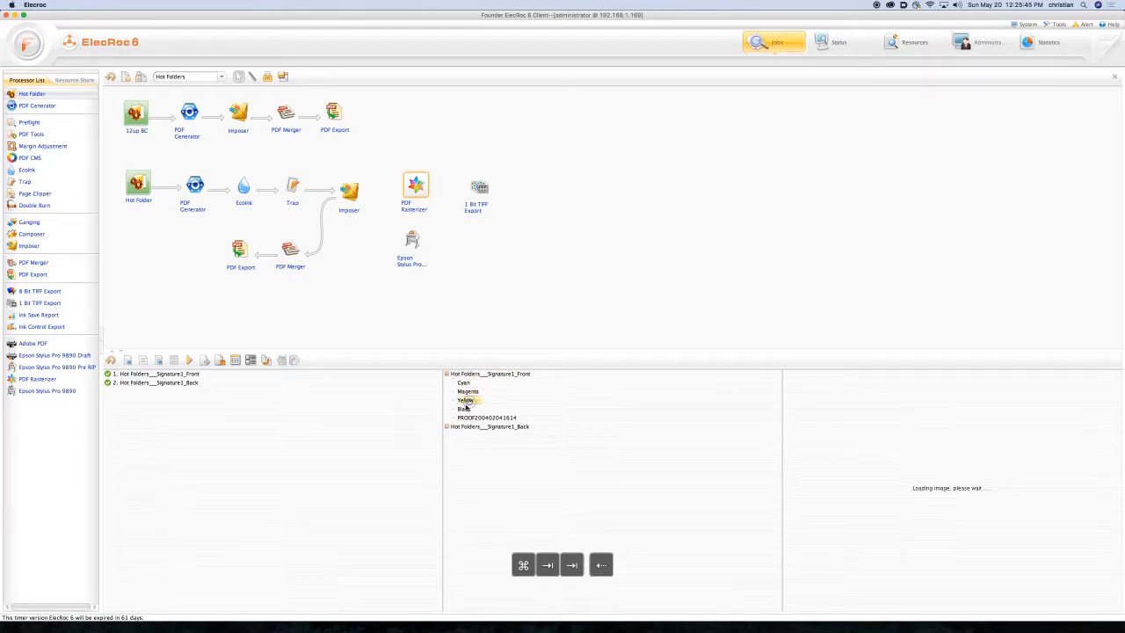
{"action": "left_click", "coordinate": [465, 409]}
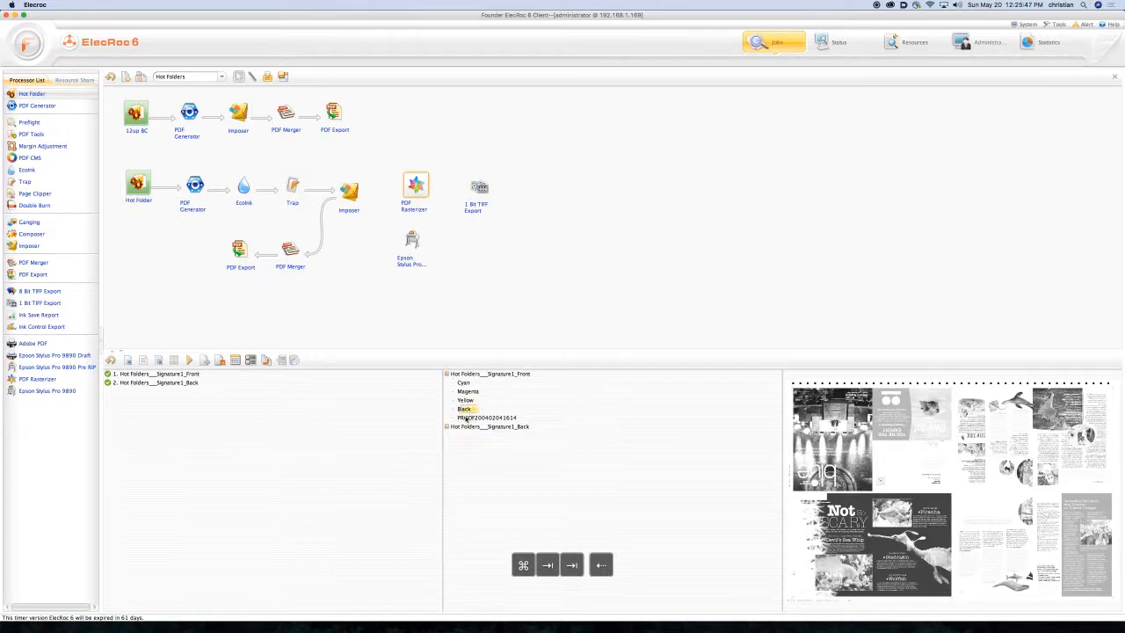
{"action": "left_click", "coordinate": [466, 419]}
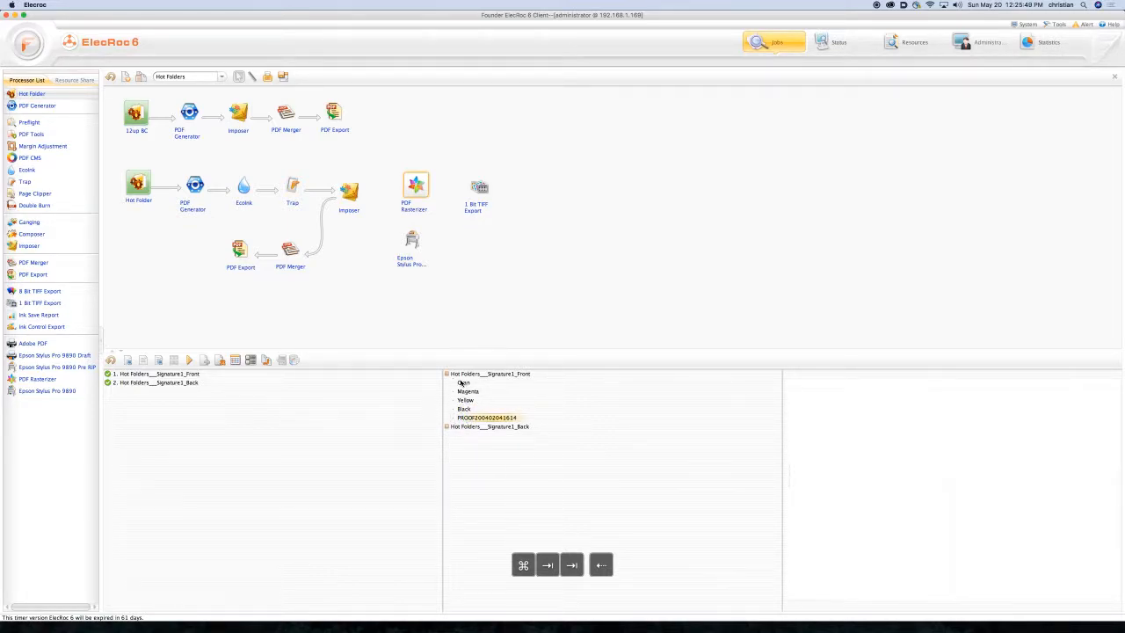
Preview the front signature's Cyan, Magenta, Yellow and Black separations combined, adding one plate at a time.
{"action": "left_click", "coordinate": [449, 373]}
{"action": "left_click", "coordinate": [466, 384]}
{"action": "left_click", "coordinate": [468, 391], "text": "super"}
{"action": "left_click", "coordinate": [465, 400], "text": "super"}
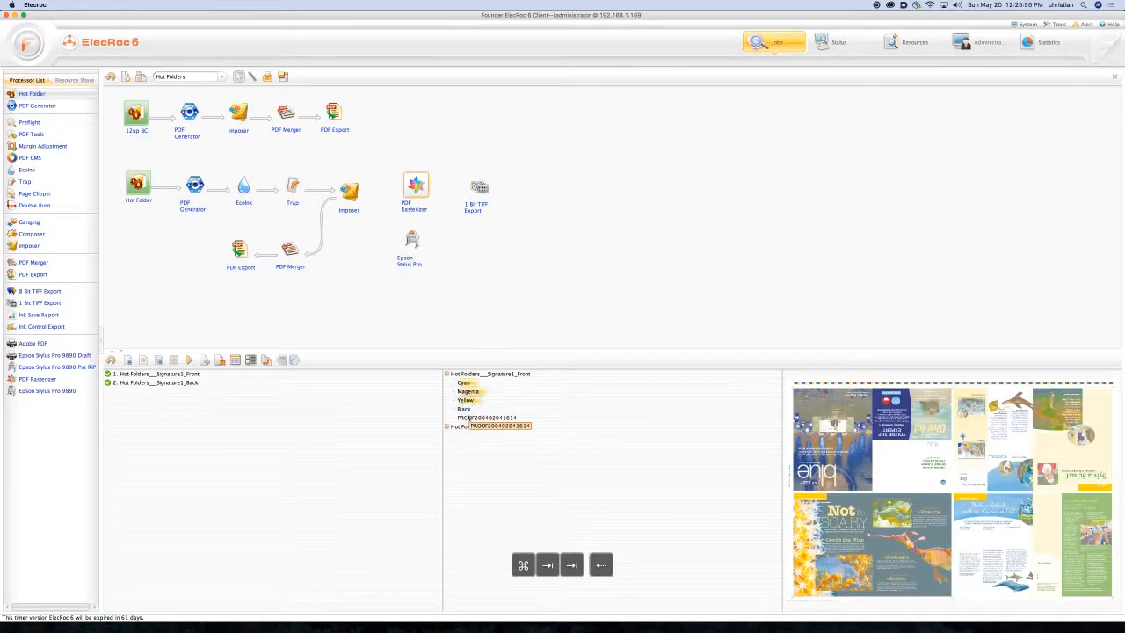
{"action": "left_click", "coordinate": [466, 410], "text": "super"}
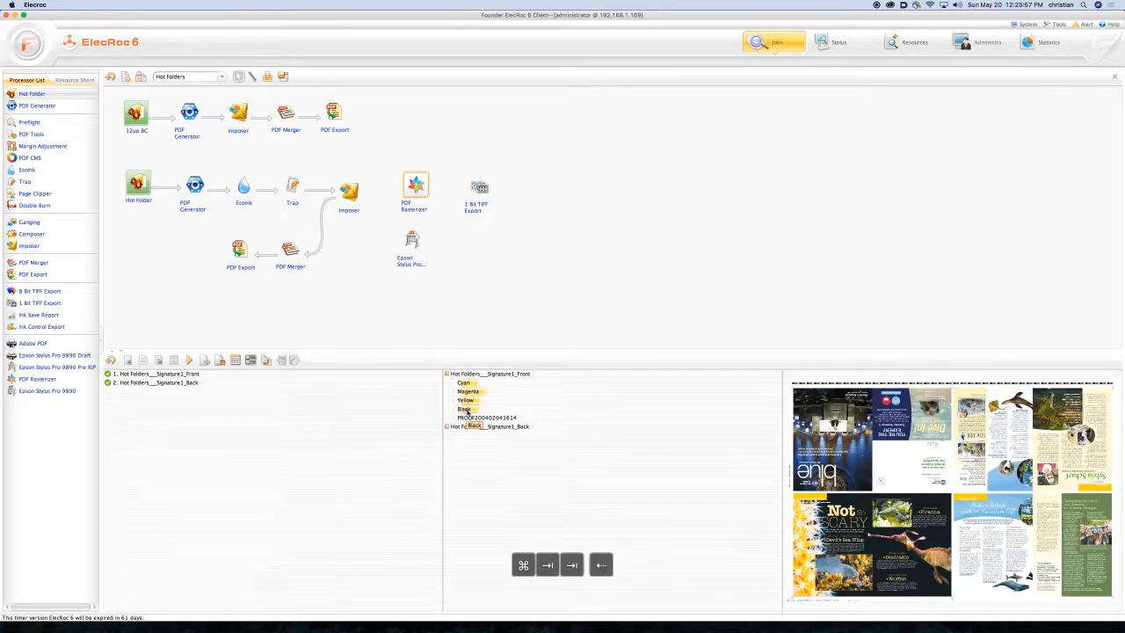
Open the front signature in the full-size preview, hide its Black plate, and view the Black plate alone.
{"action": "double_click", "coordinate": [466, 373]}
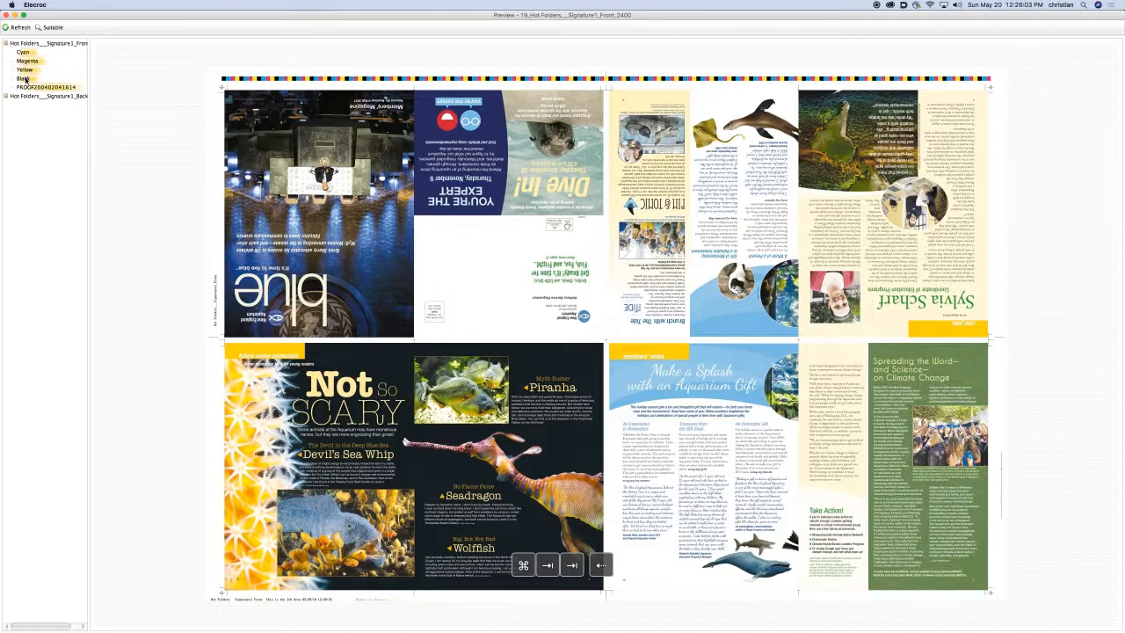
{"action": "left_click", "coordinate": [25, 79]}
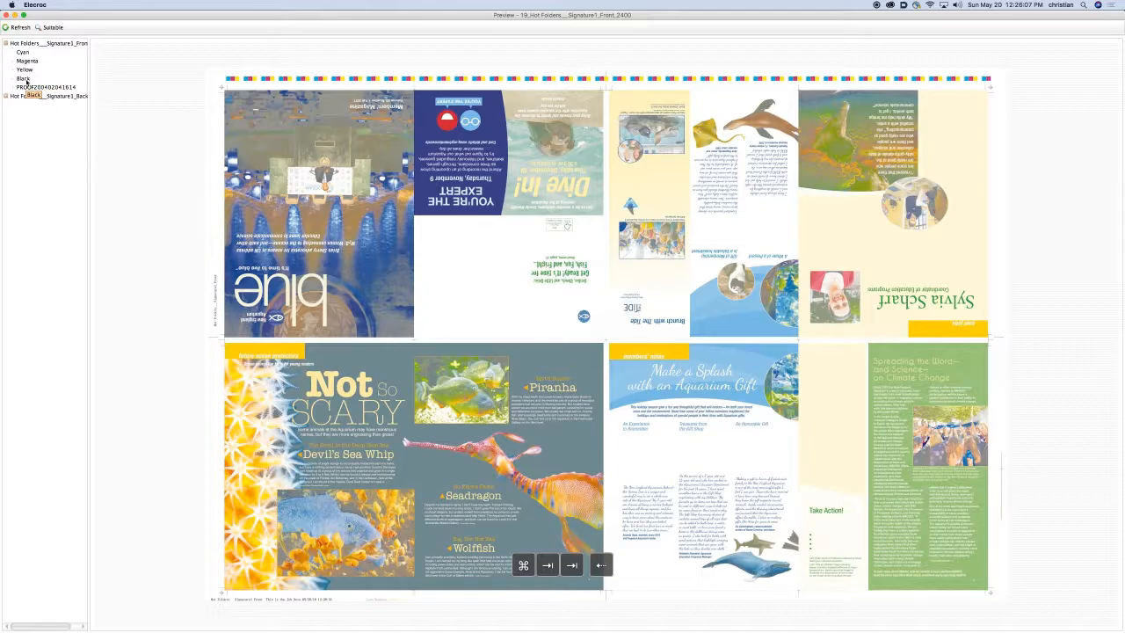
{"action": "left_click", "coordinate": [24, 80]}
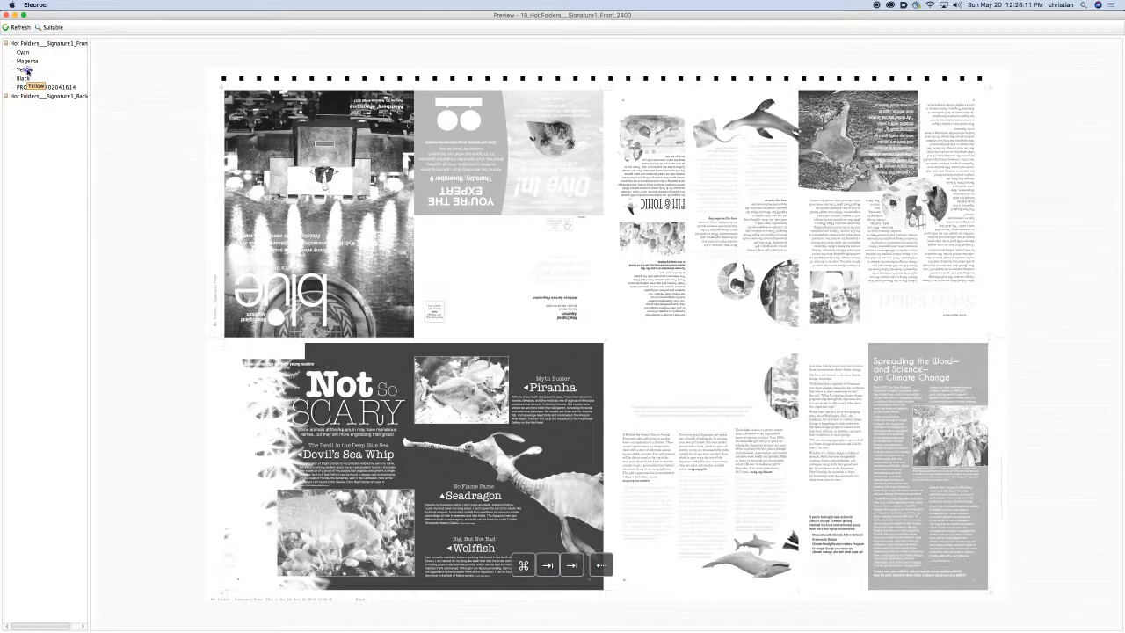
View the front signature's Yellow, Magenta and Cyan plates individually, view the three combined, and close the full-size preview.
{"action": "left_click", "coordinate": [25, 69]}
{"action": "left_click", "coordinate": [27, 61]}
{"action": "left_click", "coordinate": [24, 52]}
{"action": "left_click", "coordinate": [27, 60], "text": "super"}
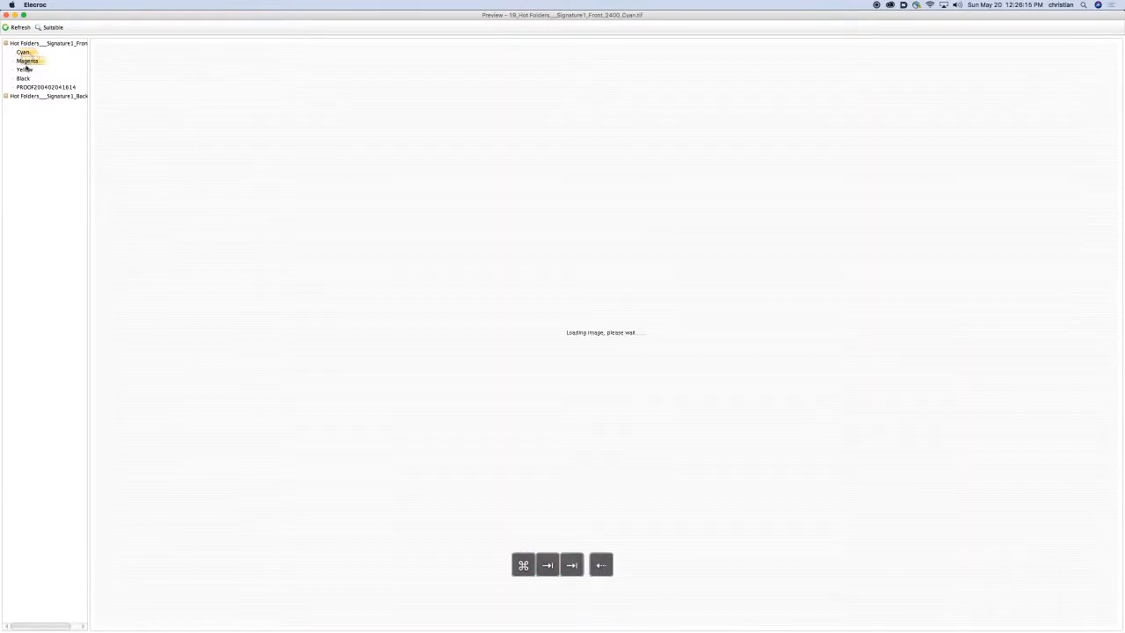
{"action": "left_click", "coordinate": [25, 69], "text": "super"}
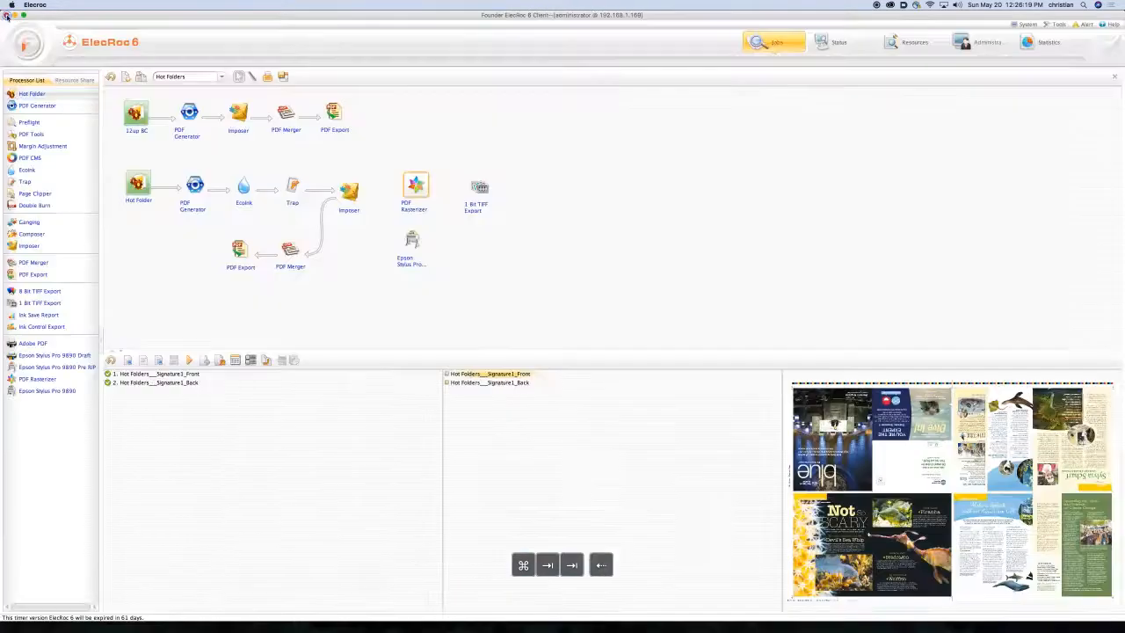
{"action": "left_click", "coordinate": [6, 15]}
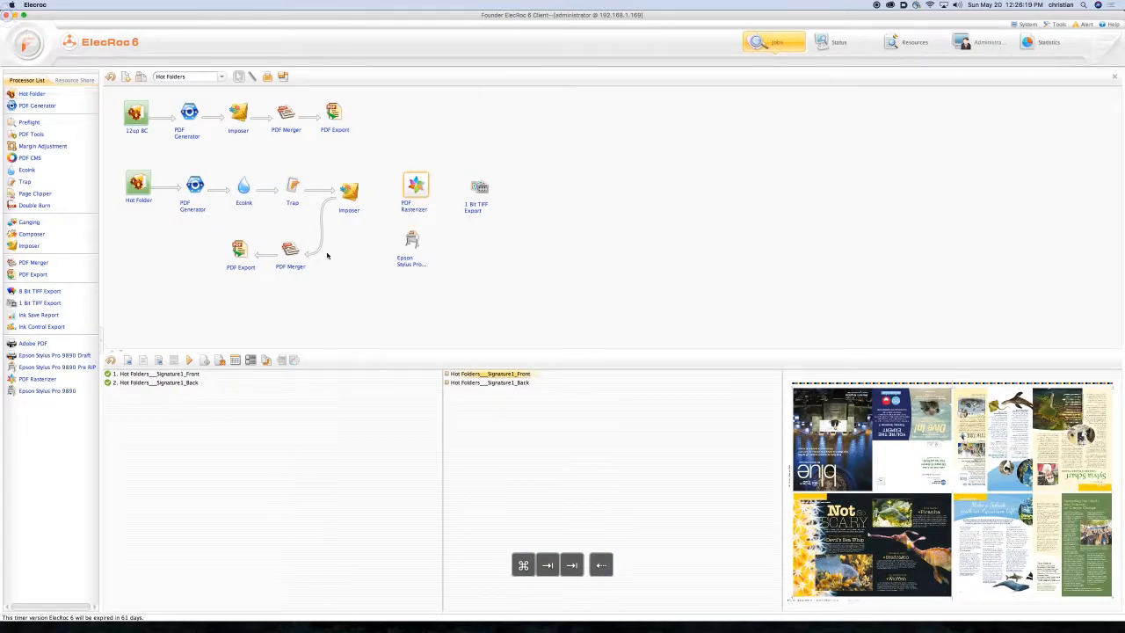
Inspect the front signature's halftone dots up close in the Tiff bitmap preview, and return to the jobs view.
{"action": "right_click", "coordinate": [471, 375]}
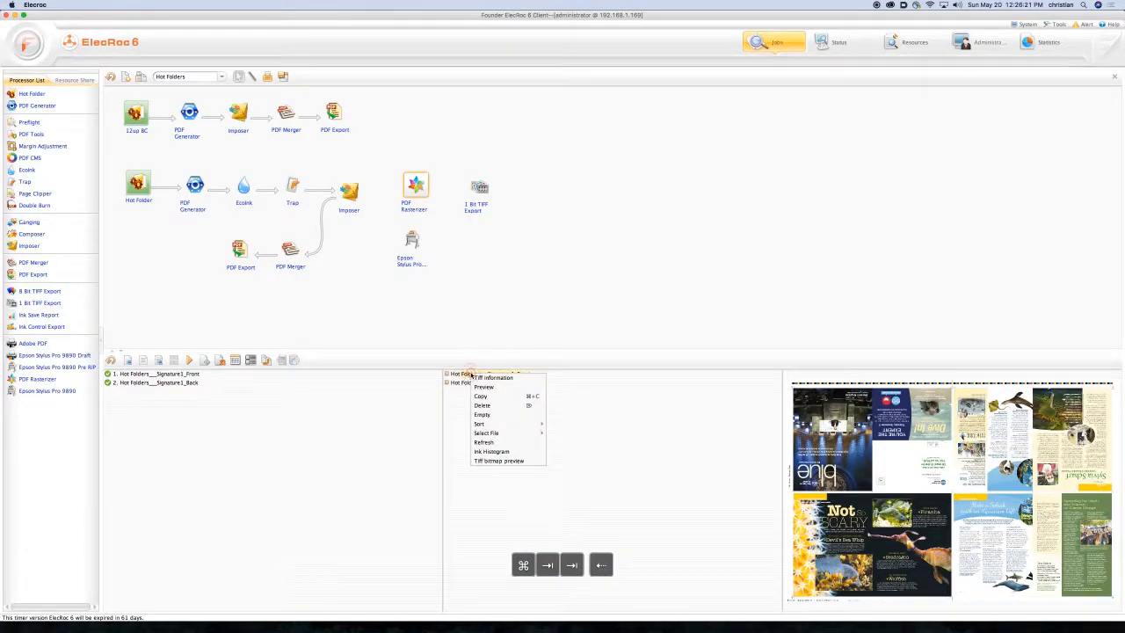
{"action": "left_click", "coordinate": [496, 462]}
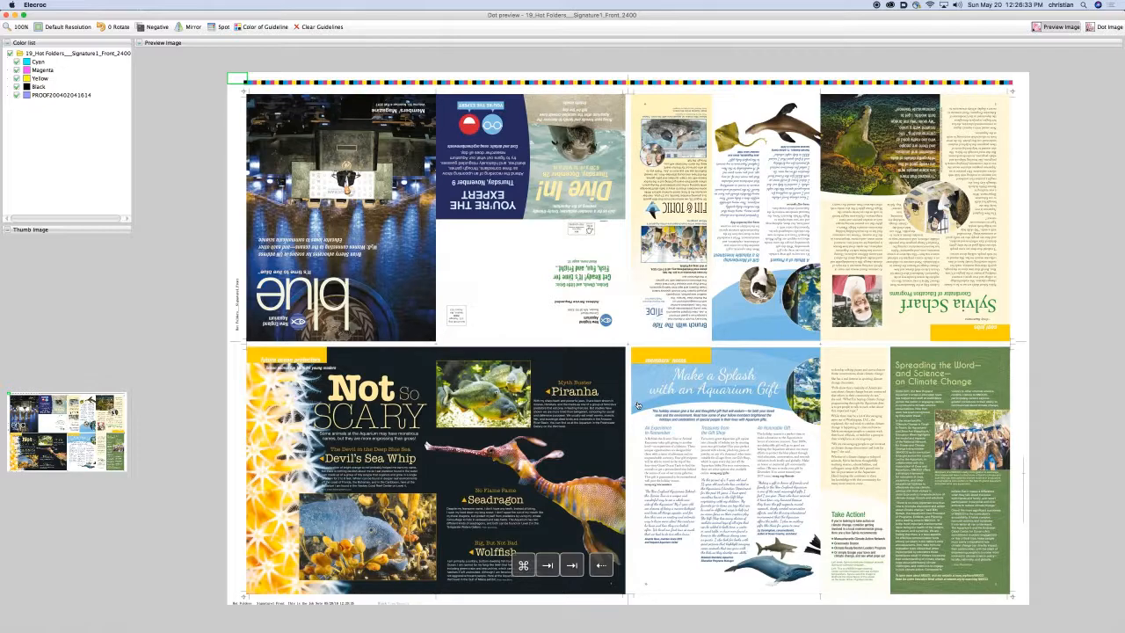
{"action": "double_click", "coordinate": [669, 315]}
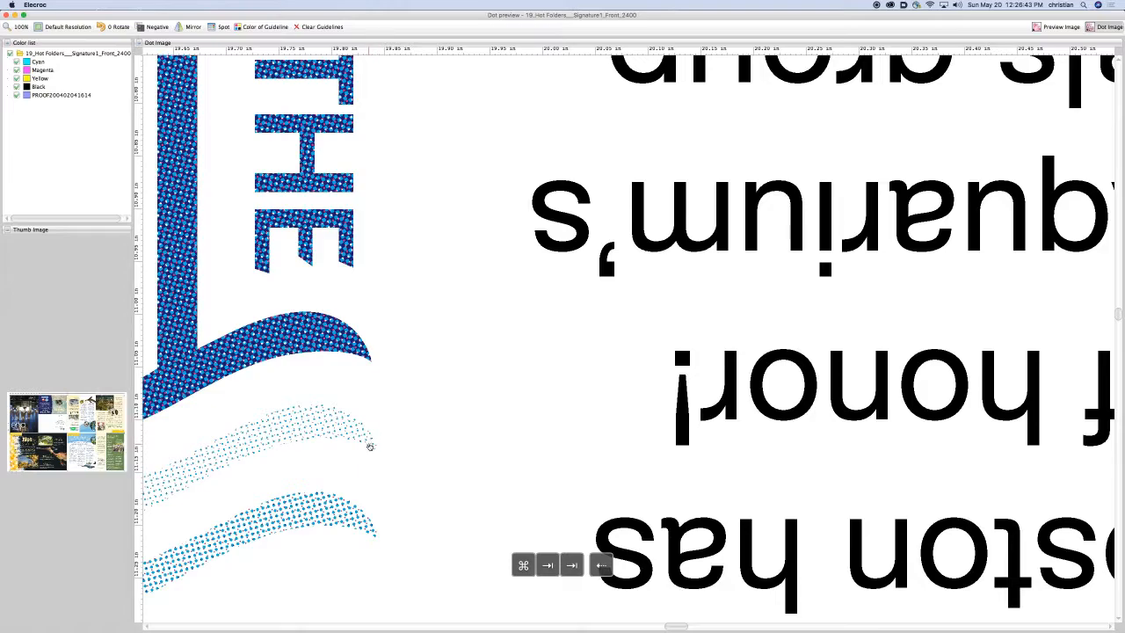
{"action": "double_click", "coordinate": [371, 444]}
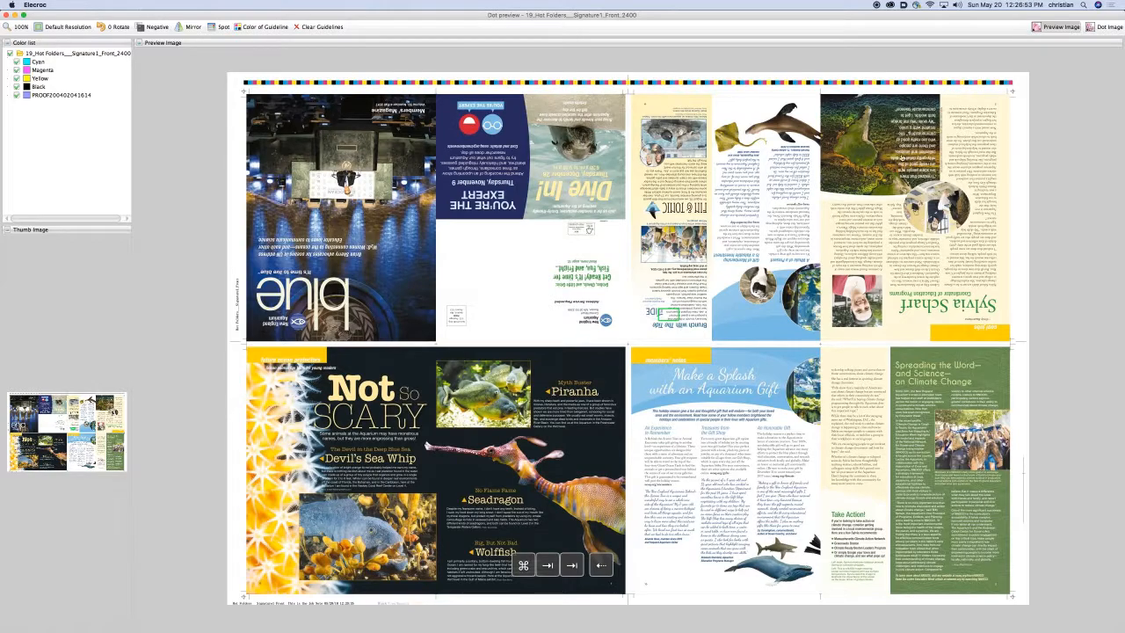
{"action": "left_click", "coordinate": [6, 15]}
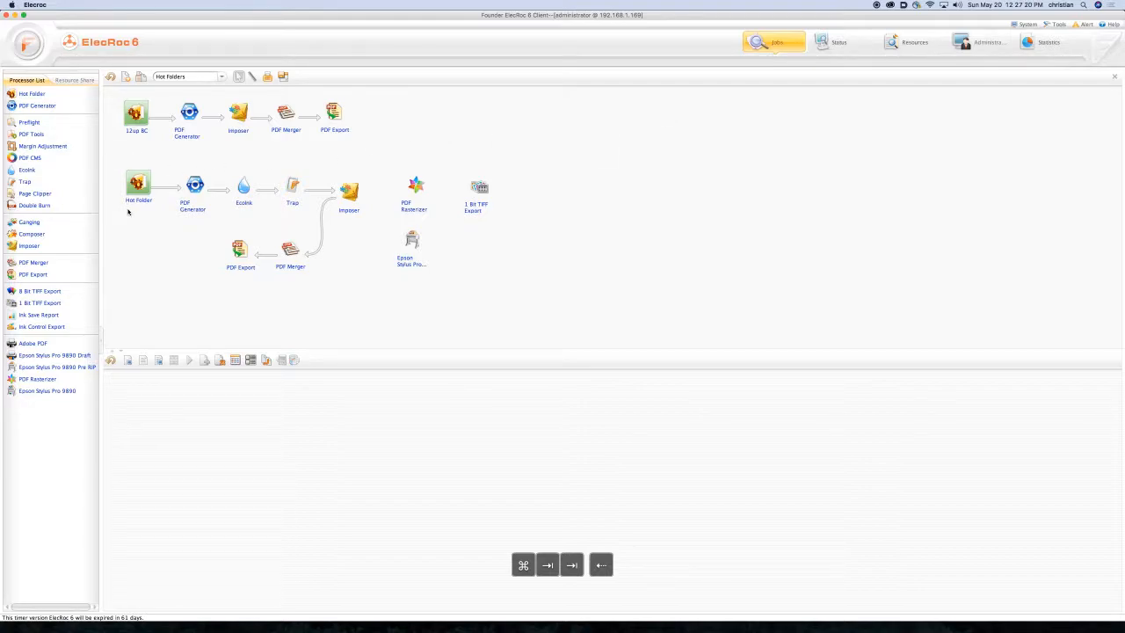
{"action": "left_click", "coordinate": [777, 49]}
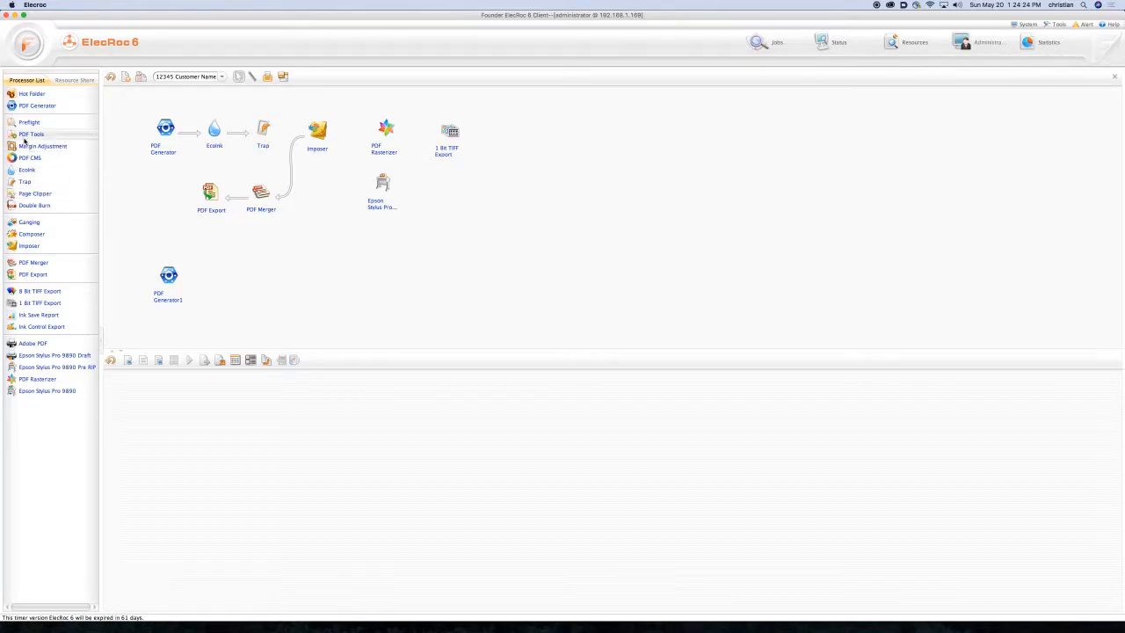
Add a PDF Tools processor to the workflow and review its zoom, spot color and page size options without applying changes.
{"action": "left_click_drag", "start_coordinate": [22, 136], "coordinate": [326, 266]}
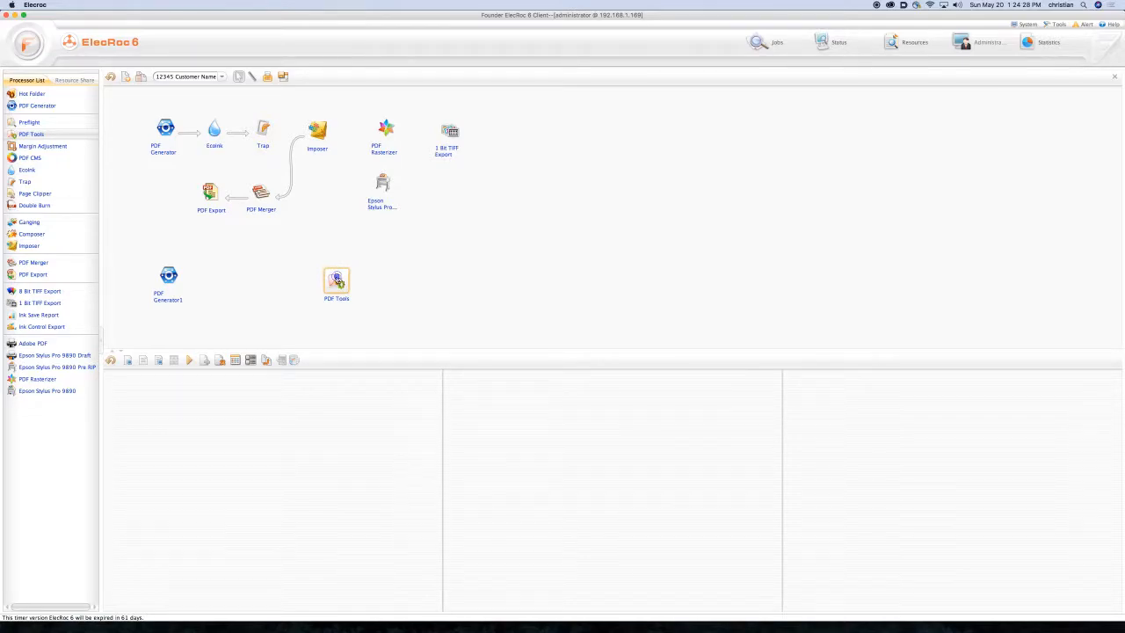
{"action": "double_click", "coordinate": [334, 276]}
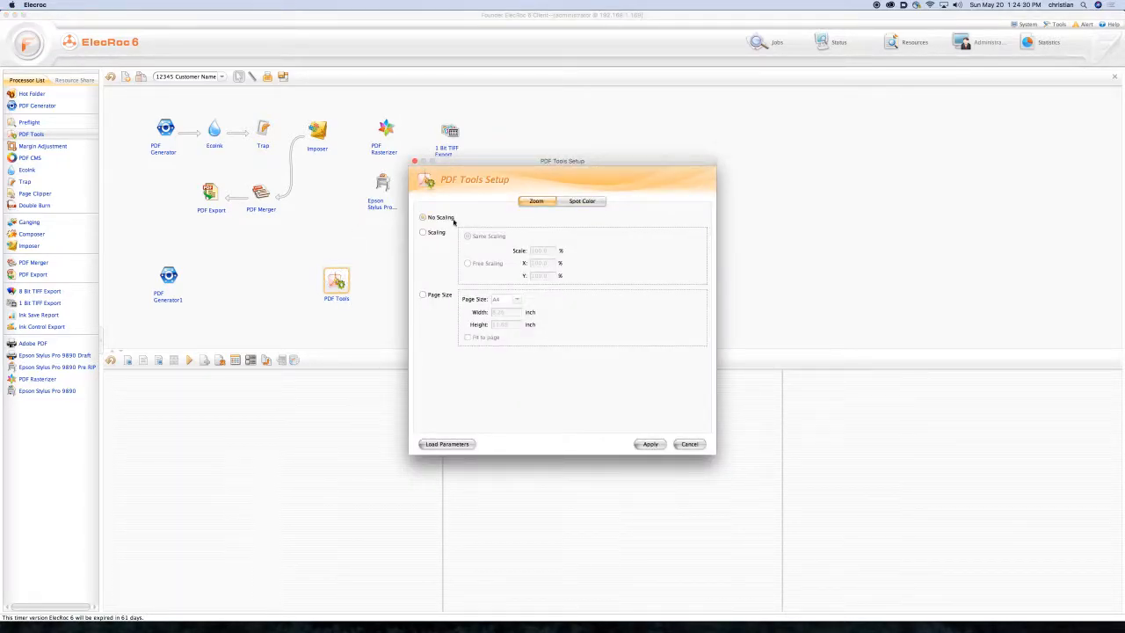
{"action": "left_click", "coordinate": [585, 202]}
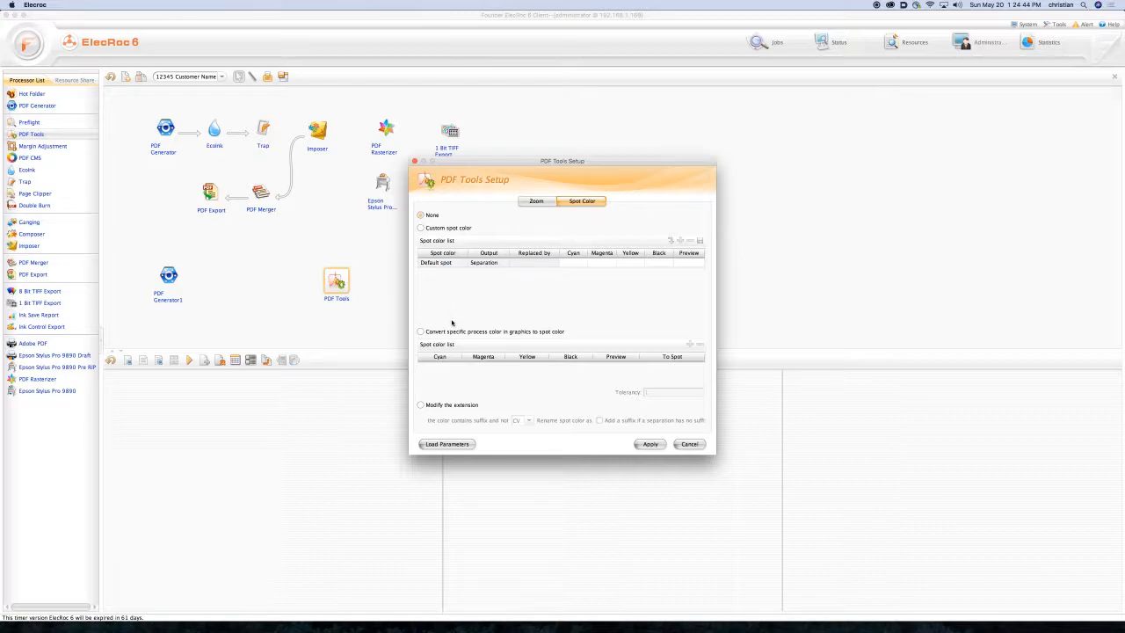
{"action": "left_click", "coordinate": [538, 201]}
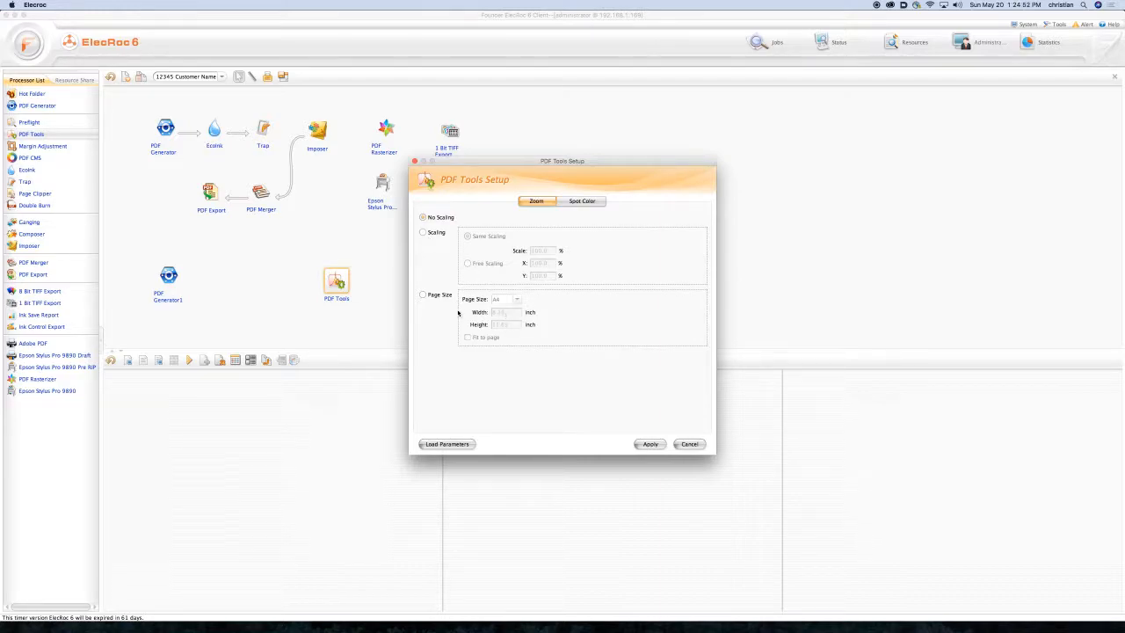
{"action": "left_click", "coordinate": [424, 296]}
{"action": "left_click", "coordinate": [690, 445]}
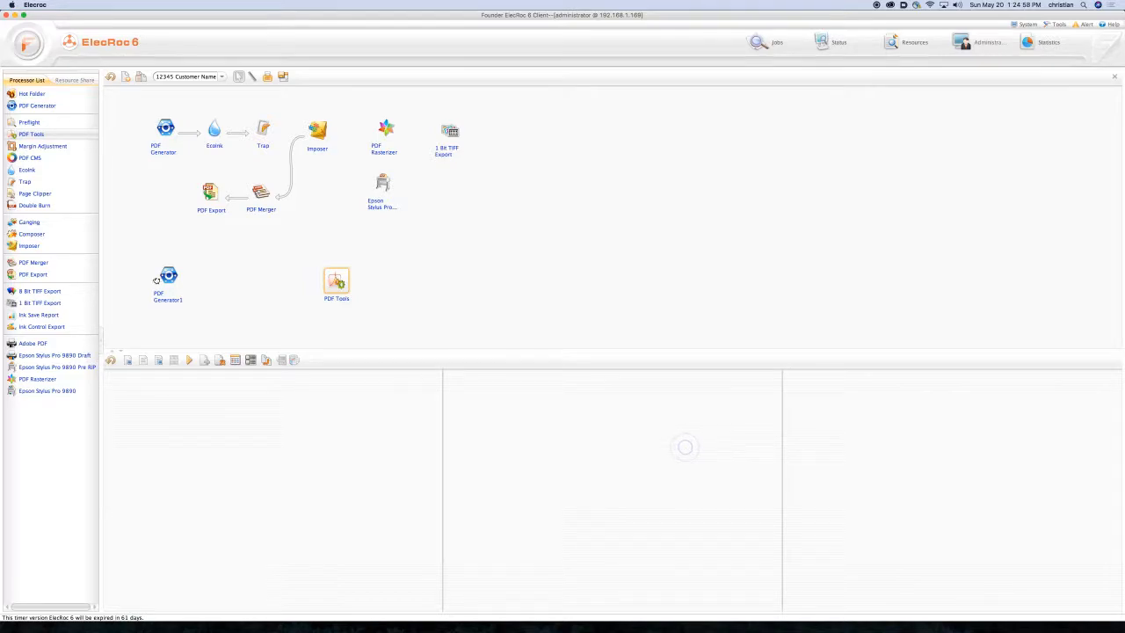
Add a PDF CMS processor to the workflow and review its general, advanced and color mapping settings without applying changes.
{"action": "left_click_drag", "start_coordinate": [10, 158], "coordinate": [400, 290]}
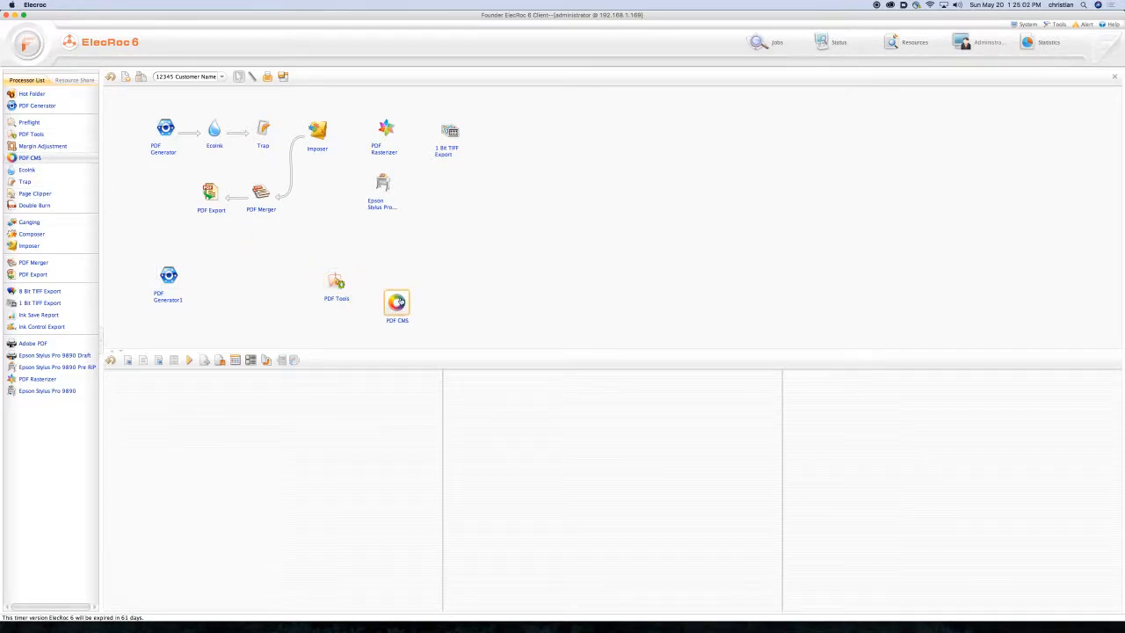
{"action": "double_click", "coordinate": [400, 287]}
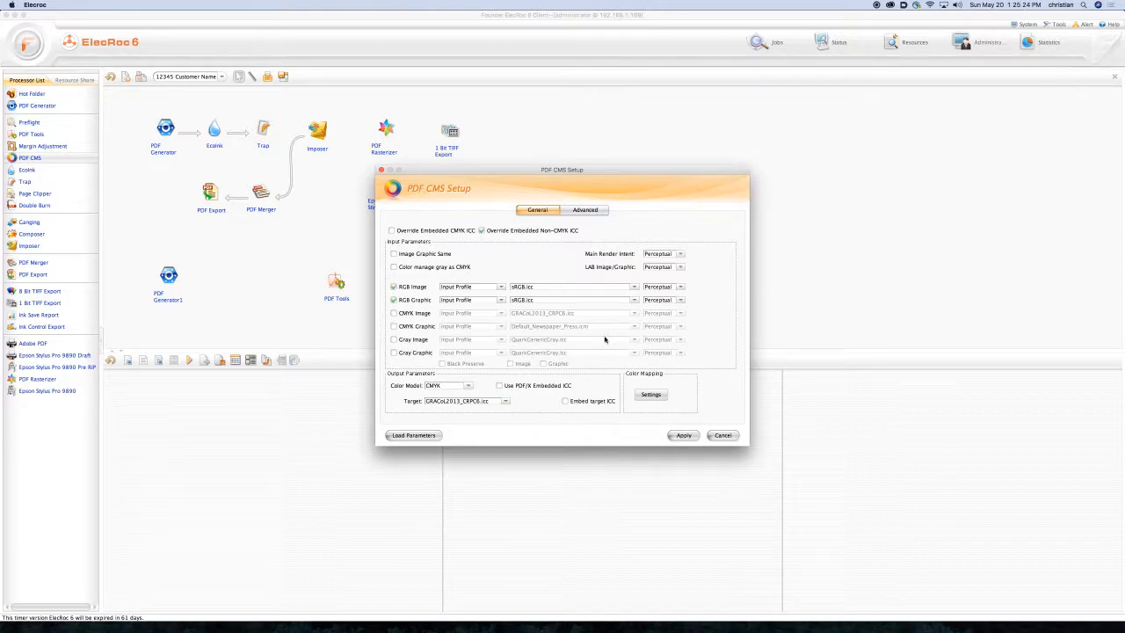
{"action": "left_click", "coordinate": [587, 210]}
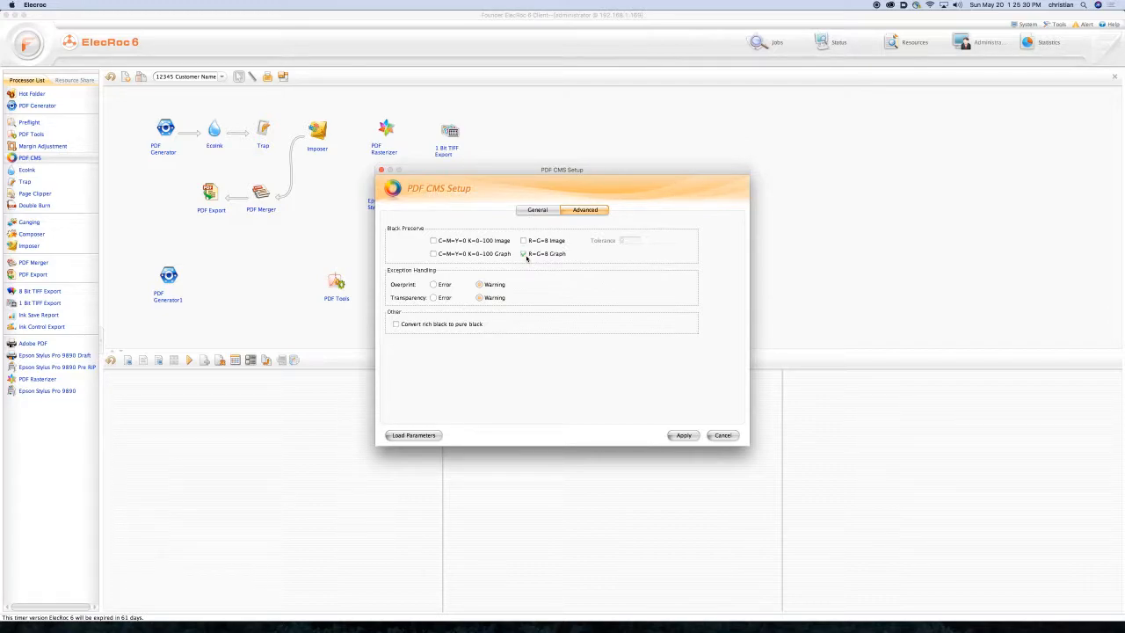
{"action": "left_click", "coordinate": [537, 210]}
{"action": "left_click", "coordinate": [652, 396]}
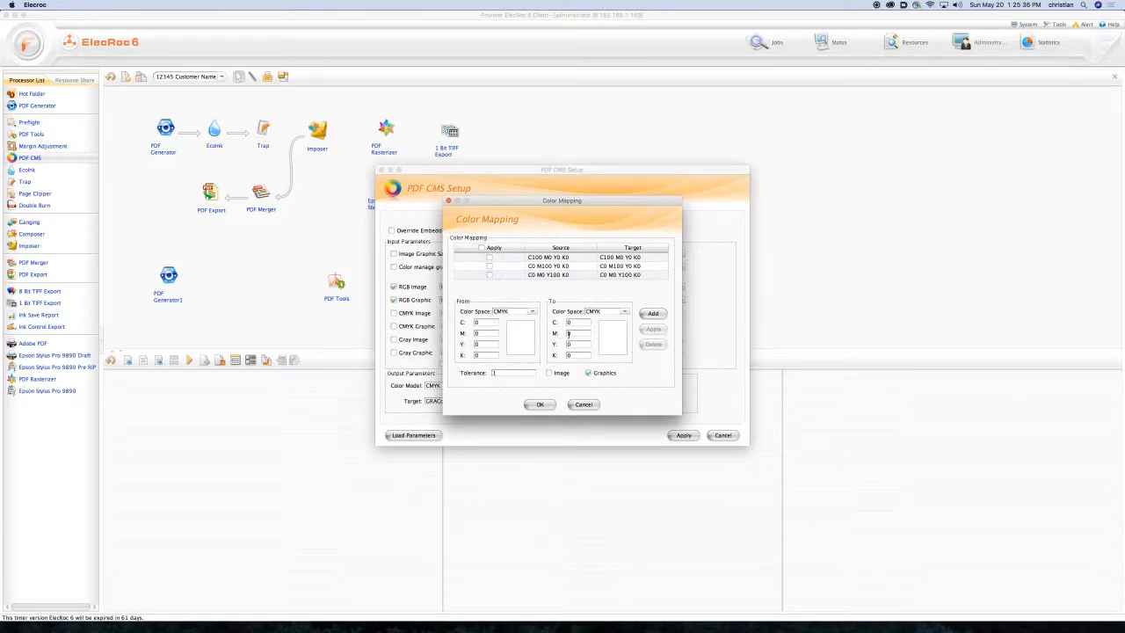
{"action": "left_click", "coordinate": [584, 405]}
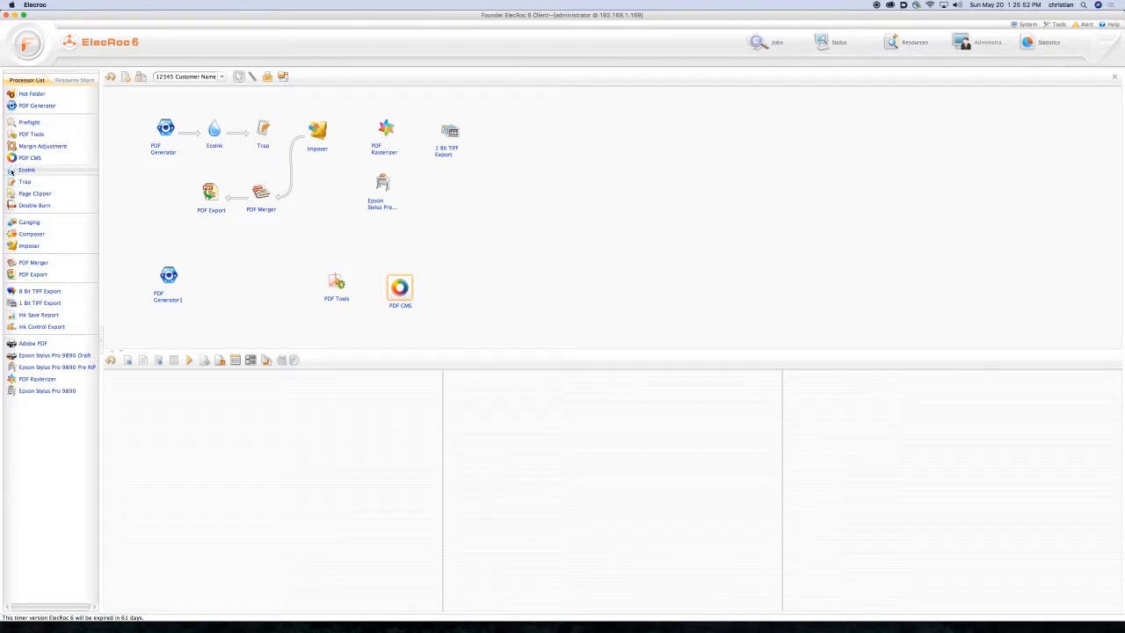
Add an EcoInk processor to the workflow and review its available ink-saving solutions without applying changes.
{"action": "left_click_drag", "start_coordinate": [11, 172], "coordinate": [481, 300]}
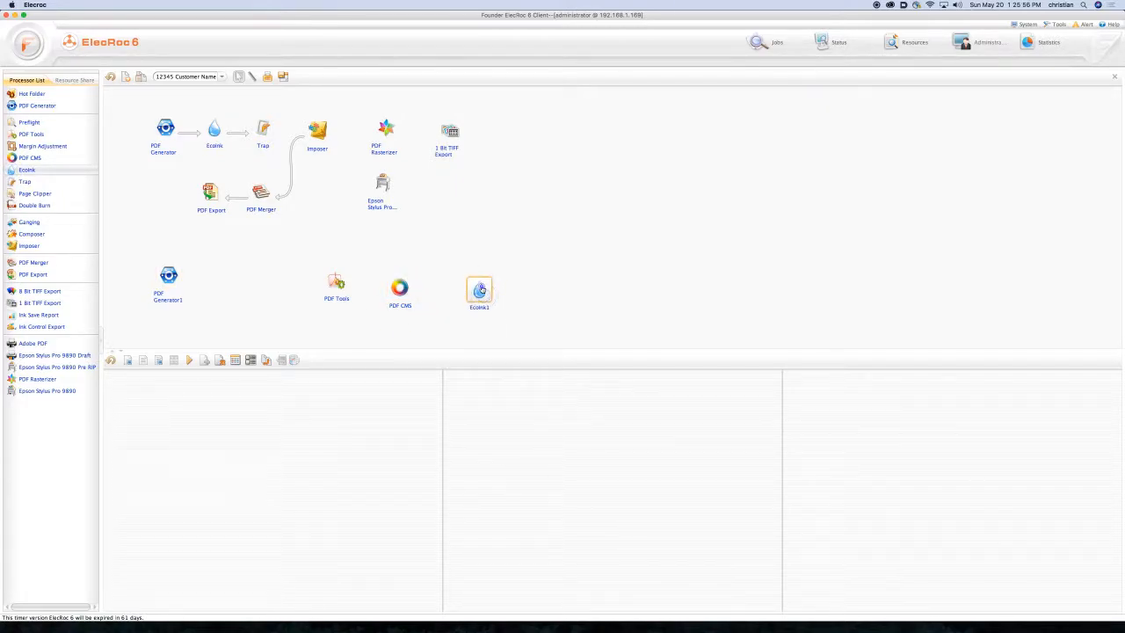
{"action": "double_click", "coordinate": [482, 301]}
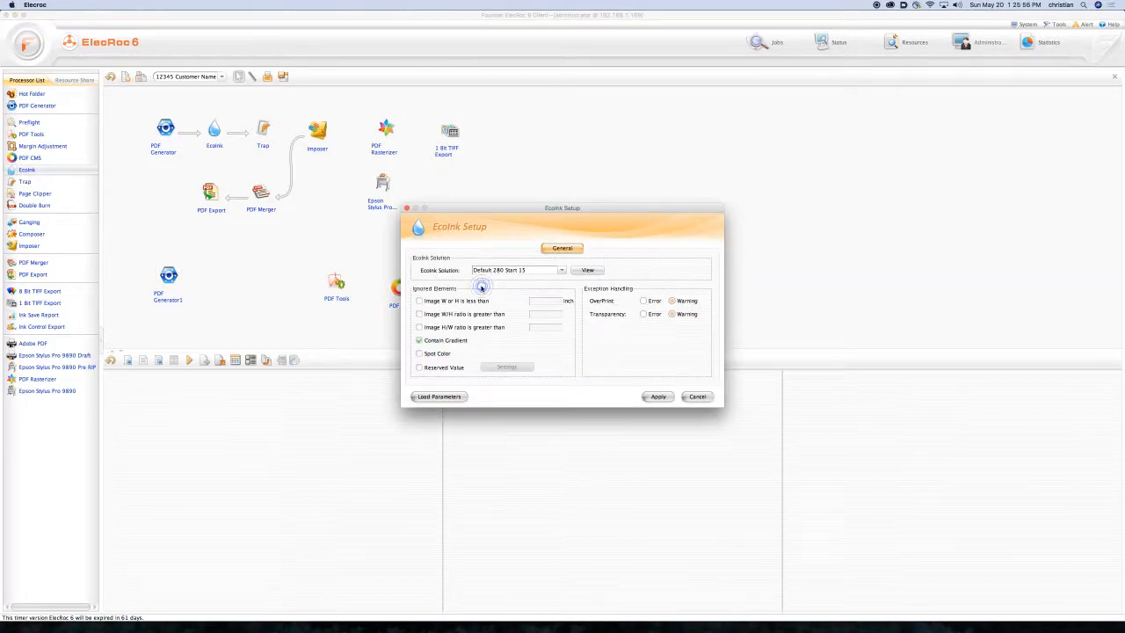
{"action": "left_click", "coordinate": [561, 270]}
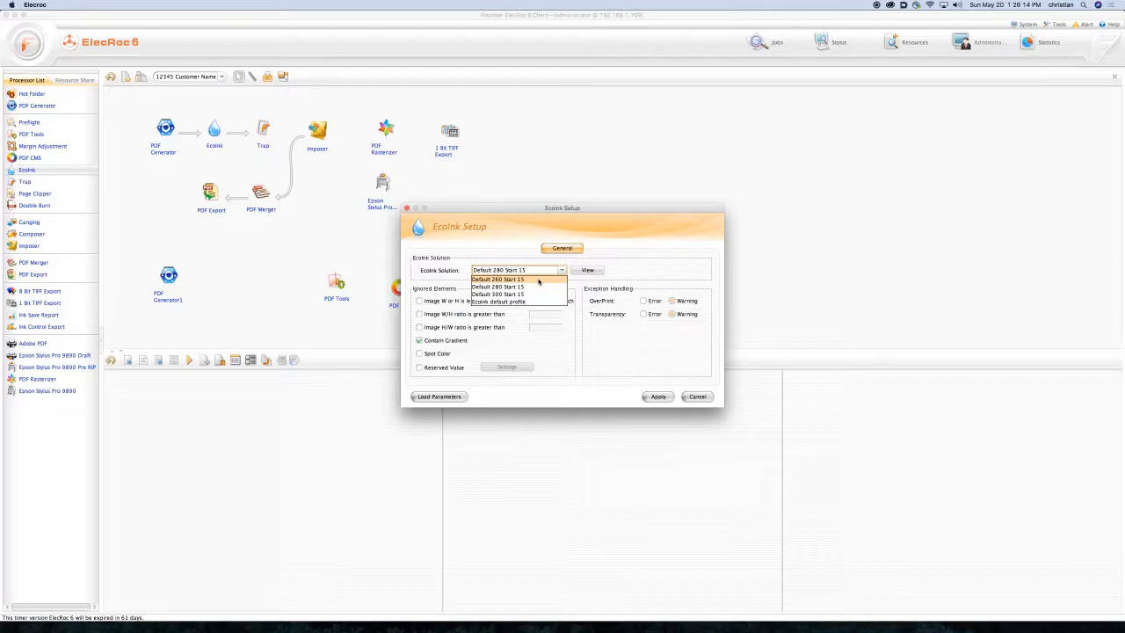
{"action": "left_click", "coordinate": [699, 399]}
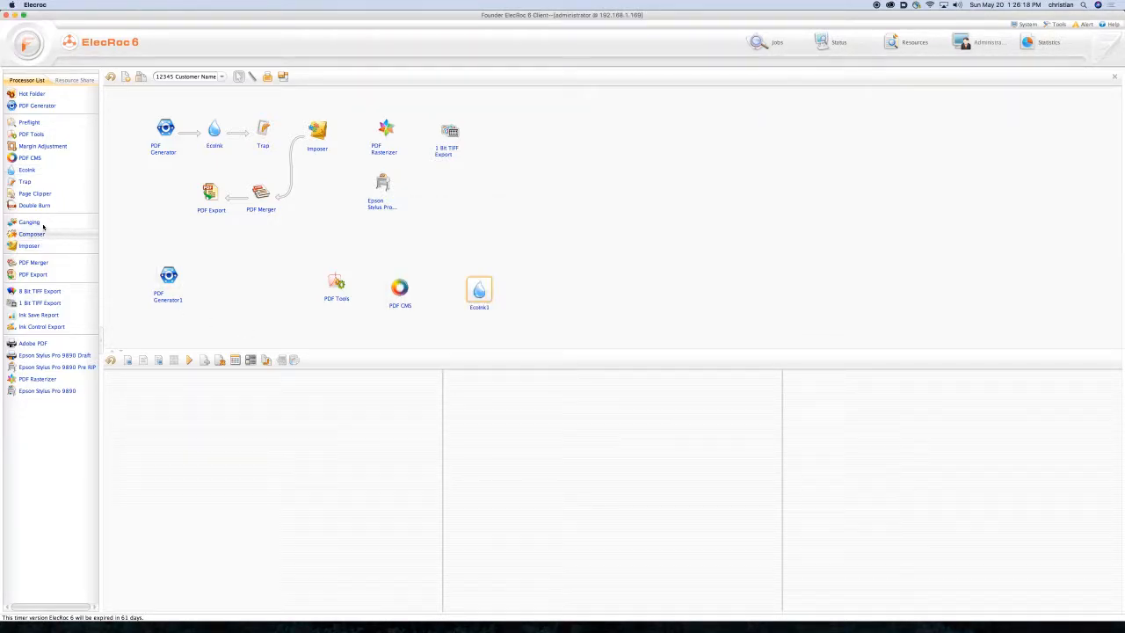
Add a Double Burn processor to the workflow and review its page alignment settings without applying changes.
{"action": "mouse_move", "coordinate": [12, 205]}
{"action": "left_mouse_down"}
{"action": "mouse_move", "coordinate": [563, 309]}
{"action": "mouse_move", "coordinate": [550, 291]}
{"action": "left_mouse_up"}
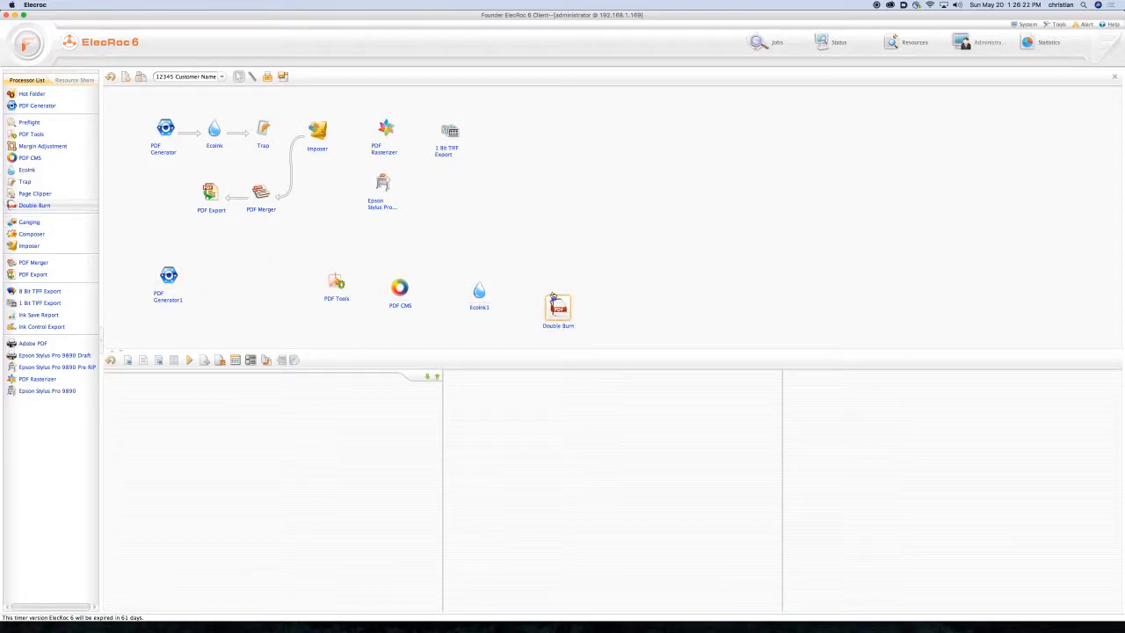
{"action": "double_click", "coordinate": [550, 290]}
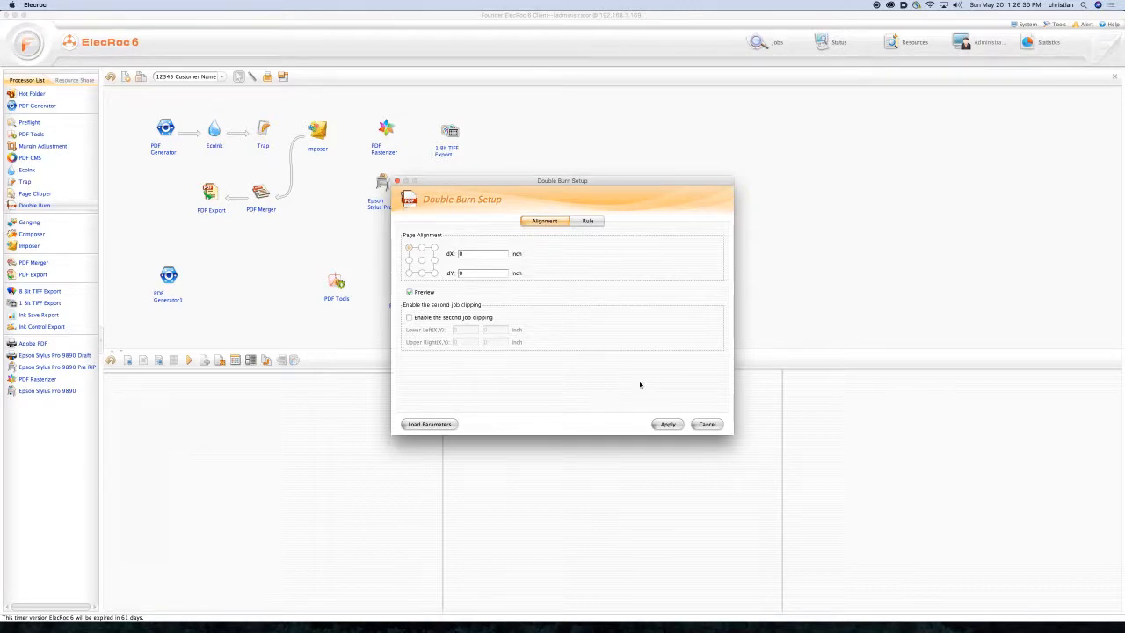
{"action": "left_click", "coordinate": [708, 426]}
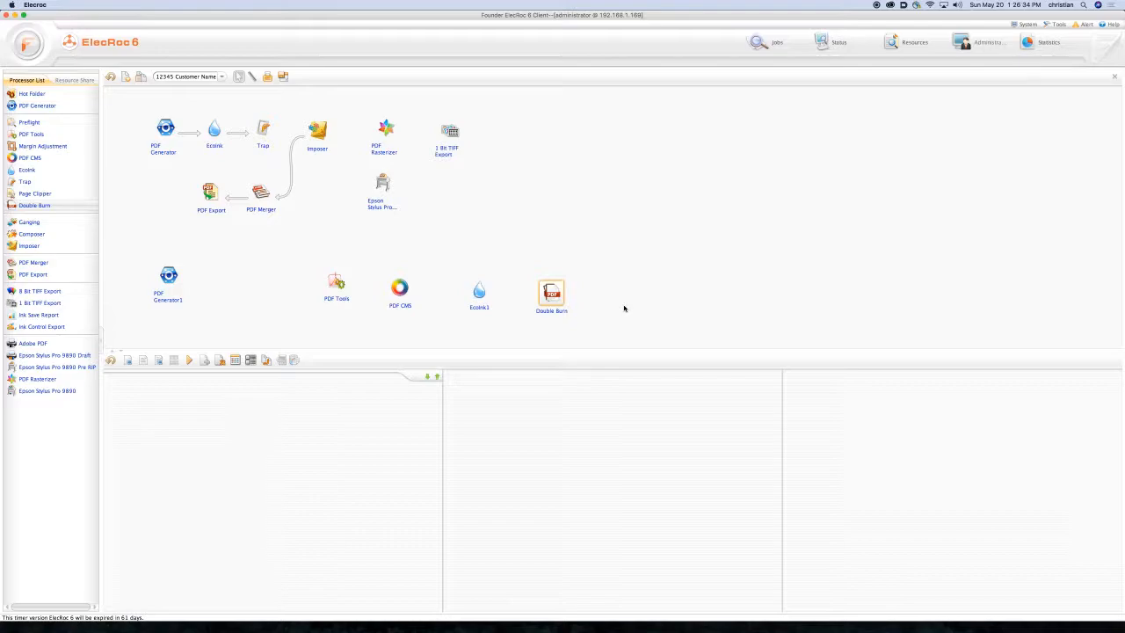
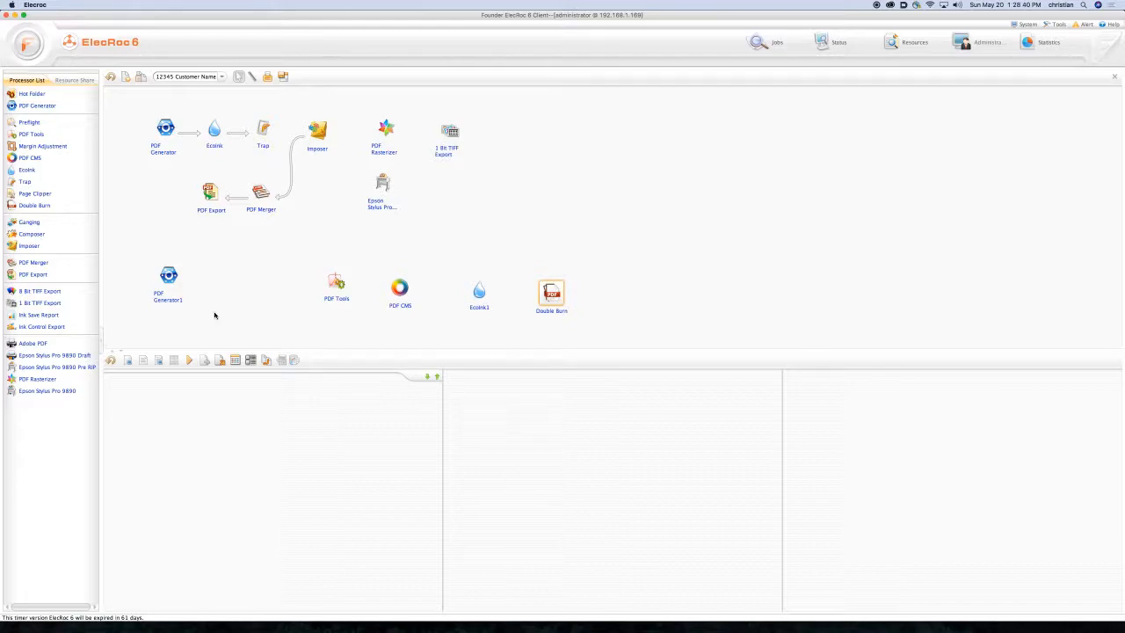
Remove the PDF Tools, PDF CMS, lower EcoInk and Double Burn processors from the workflow together.
{"action": "left_click", "coordinate": [550, 315]}
{"action": "left_click_drag", "start_coordinate": [623, 260], "coordinate": [320, 321]}
{"action": "right_click", "coordinate": [336, 285]}
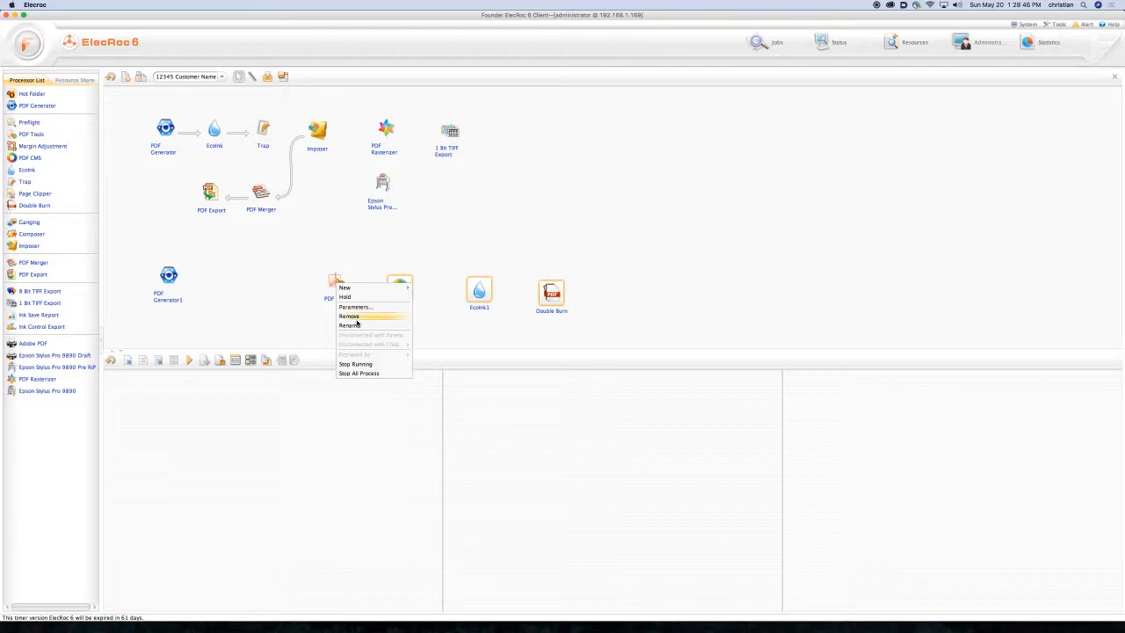
{"action": "left_click", "coordinate": [355, 318]}
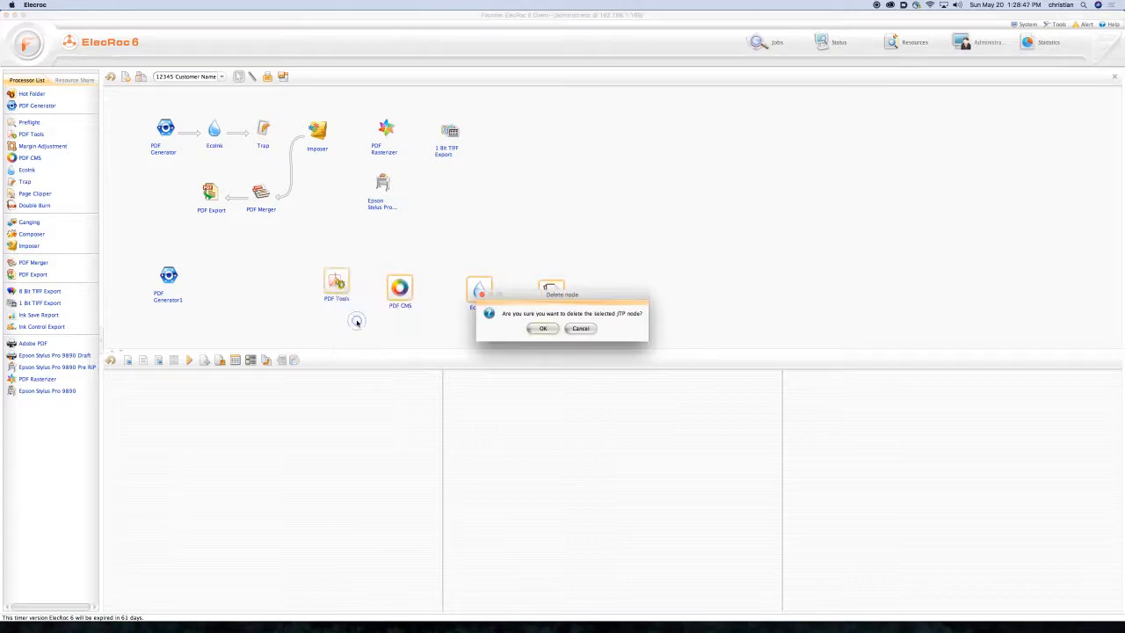
{"action": "left_click", "coordinate": [543, 330]}
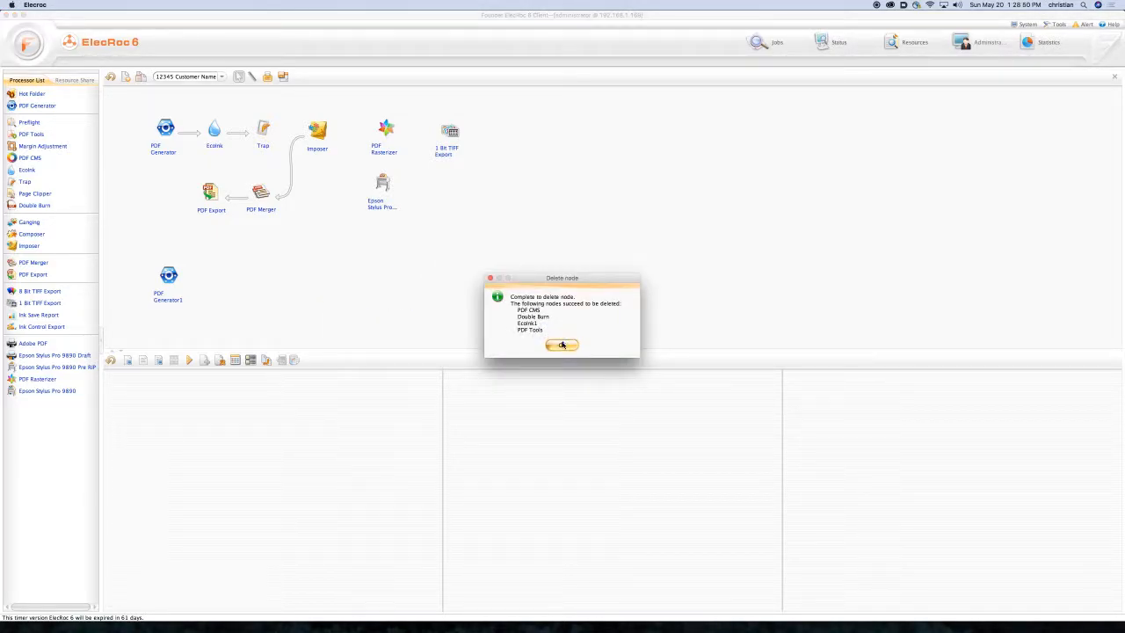
{"action": "left_click", "coordinate": [559, 343]}
Remove all the upper workflow's processors, keeping only the lower PDF Generator, and move it to the upper-left of the workflow canvas.
{"action": "left_click", "coordinate": [170, 278]}
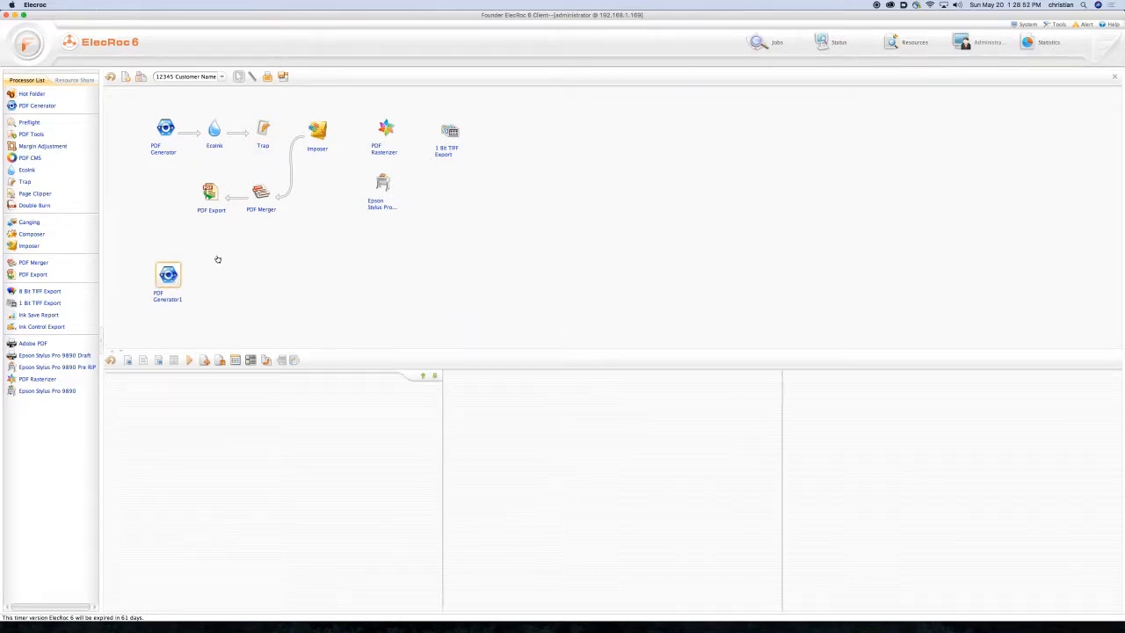
{"action": "left_click_drag", "start_coordinate": [496, 119], "coordinate": [168, 216]}
{"action": "right_click", "coordinate": [165, 130]}
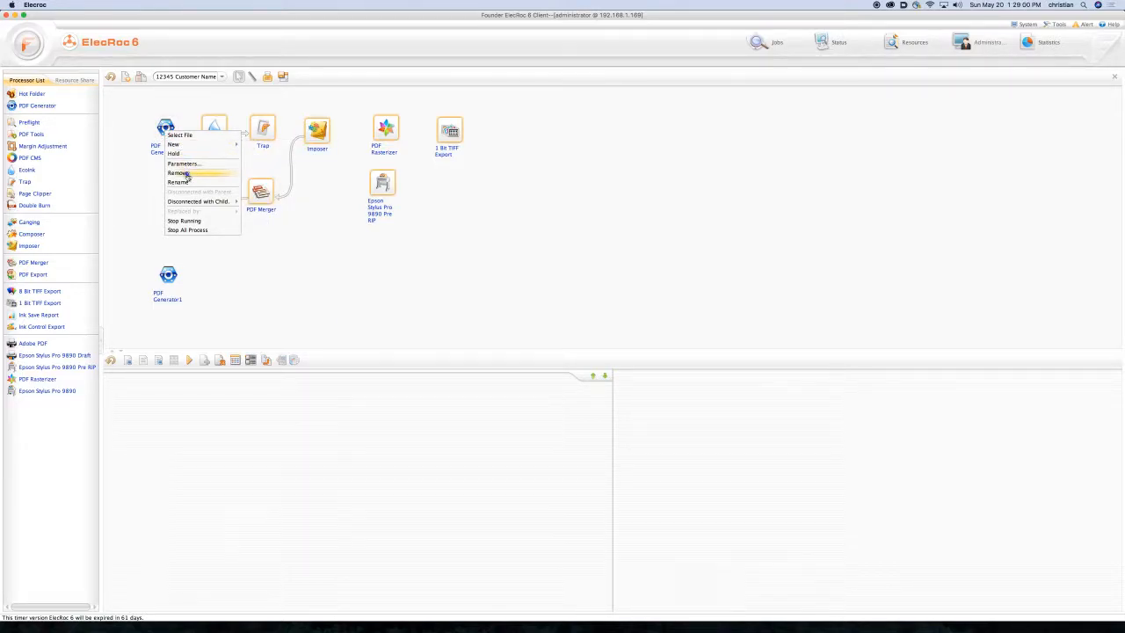
{"action": "left_click", "coordinate": [187, 175]}
{"action": "left_click", "coordinate": [543, 330]}
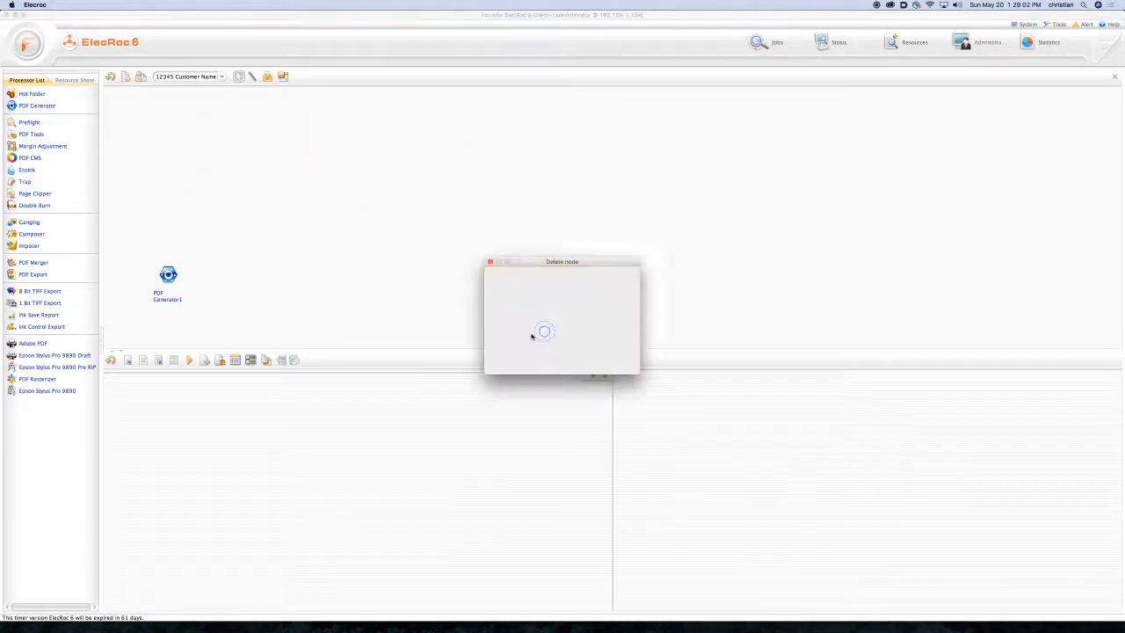
{"action": "left_click", "coordinate": [573, 362]}
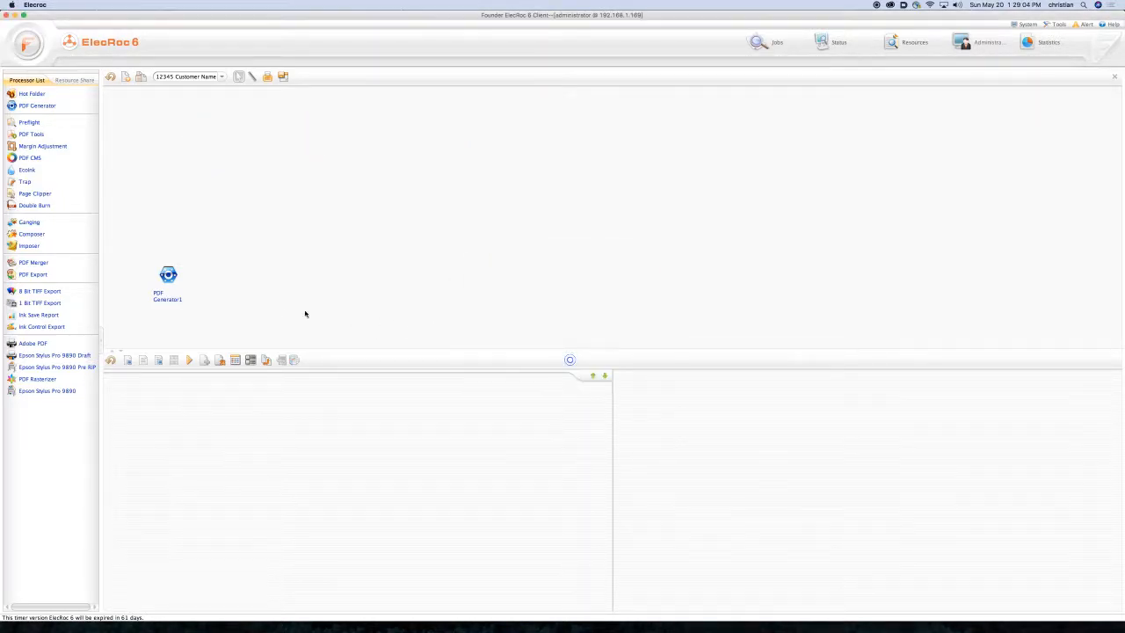
{"action": "left_click_drag", "start_coordinate": [168, 275], "coordinate": [151, 106]}
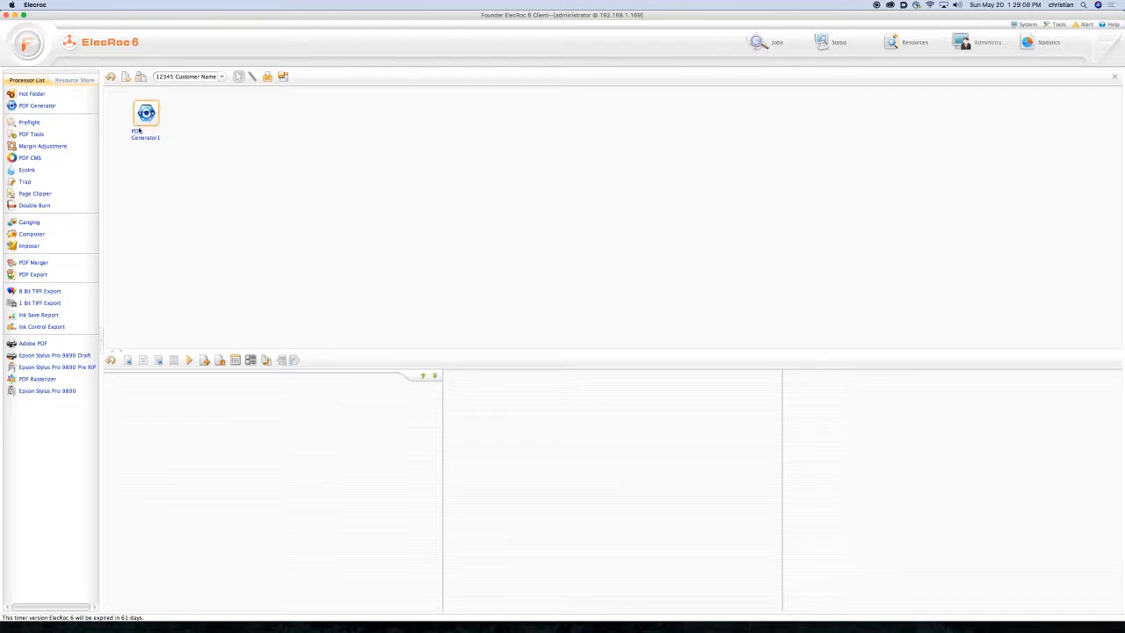
Review the processors that can follow the PDF Generator and its setup parameters without making changes.
{"action": "left_click", "coordinate": [145, 115]}
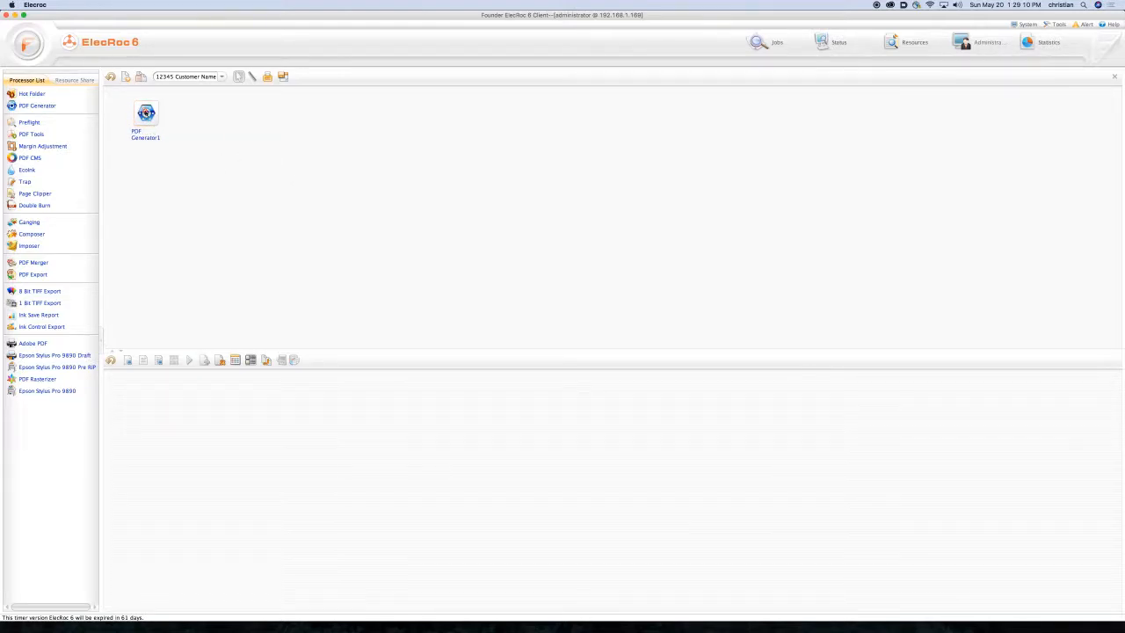
{"action": "right_click", "coordinate": [146, 114]}
{"action": "mouse_move", "coordinate": [159, 124]}
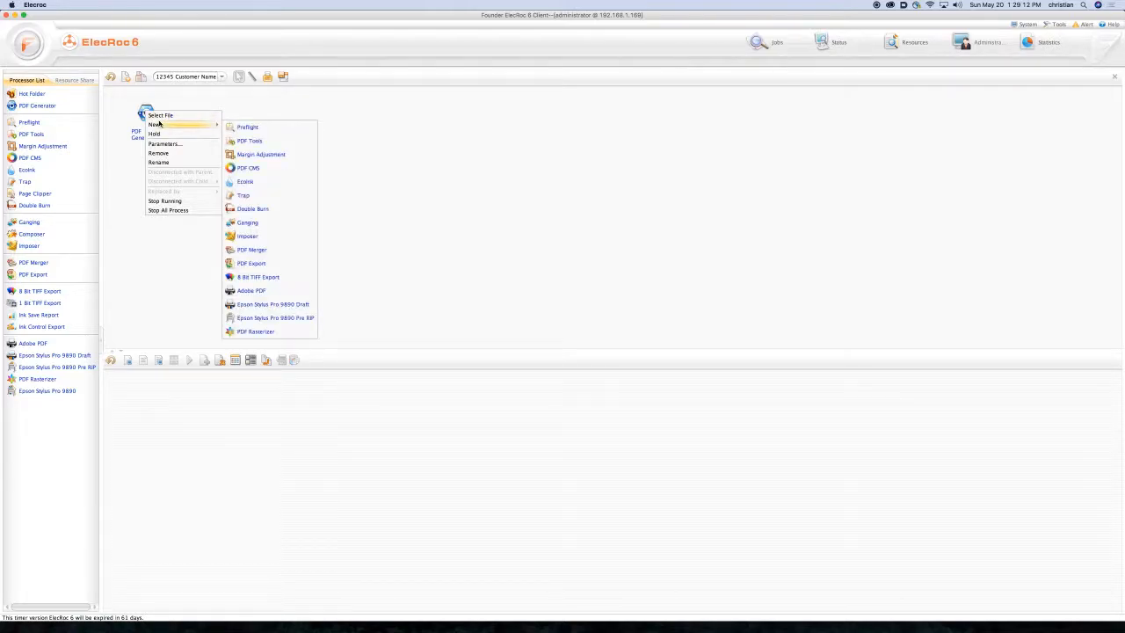
{"action": "left_click", "coordinate": [438, 151]}
{"action": "double_click", "coordinate": [146, 115]}
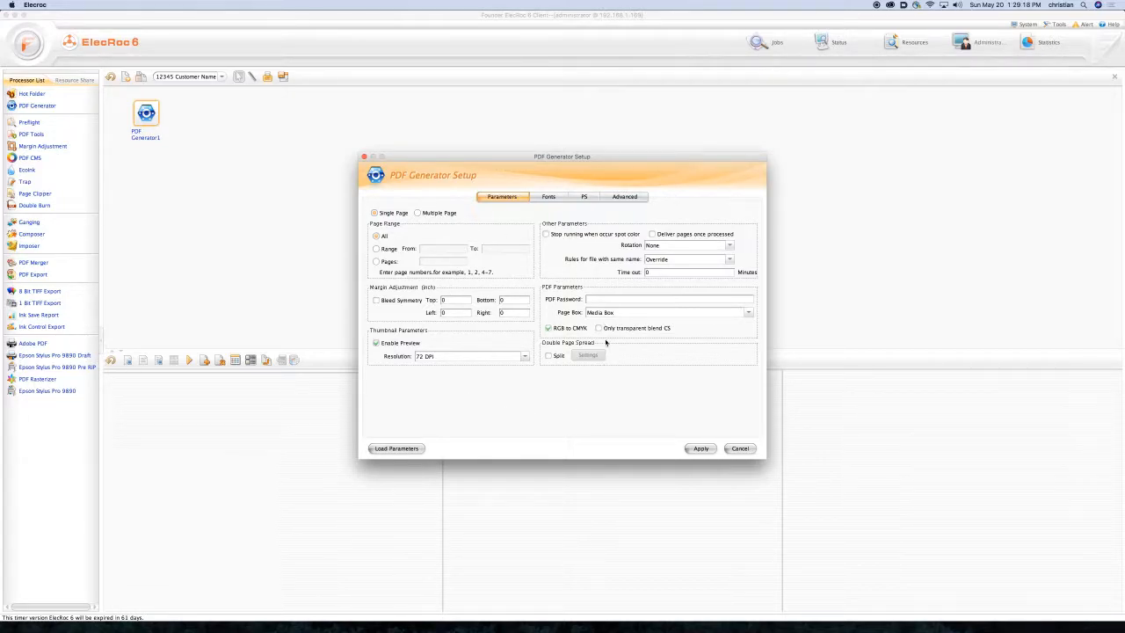
{"action": "left_click", "coordinate": [740, 450]}
Add an EcoInk processor connected after the PDF Generator and a Trap processor connected after the EcoInk.
{"action": "right_click", "coordinate": [149, 114]}
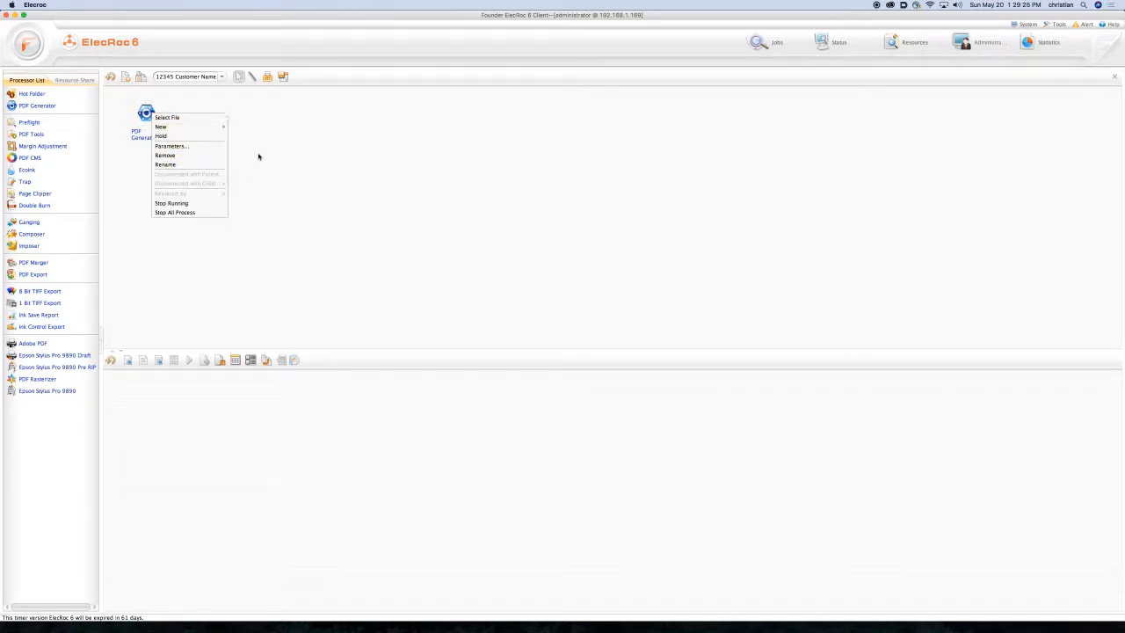
{"action": "mouse_move", "coordinate": [185, 130]}
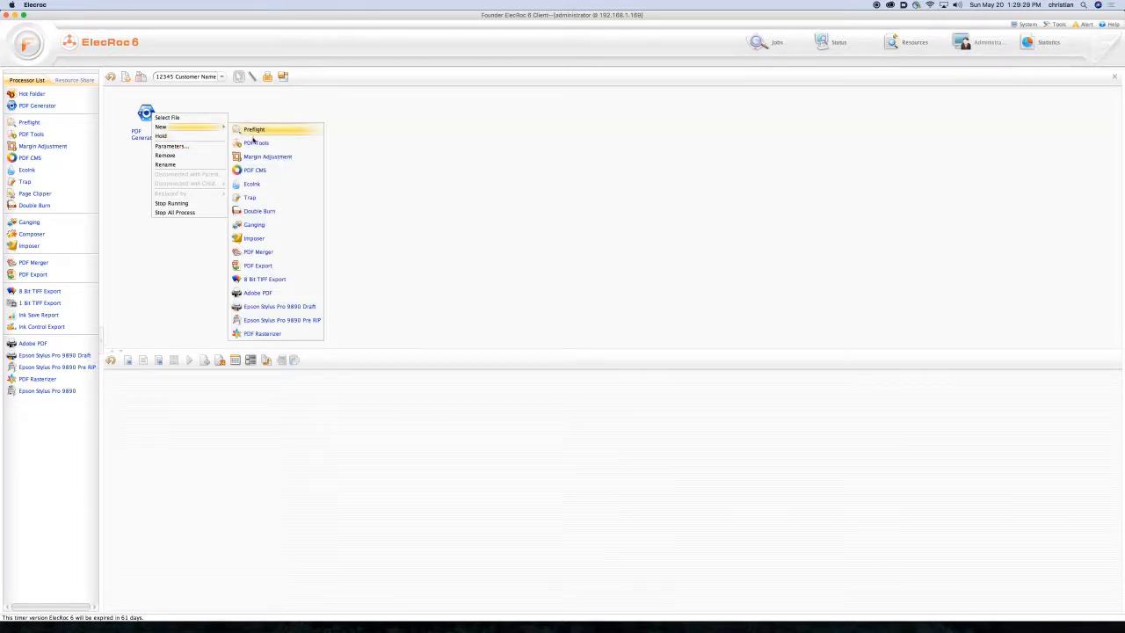
{"action": "left_click", "coordinate": [254, 184]}
{"action": "right_click", "coordinate": [202, 116]}
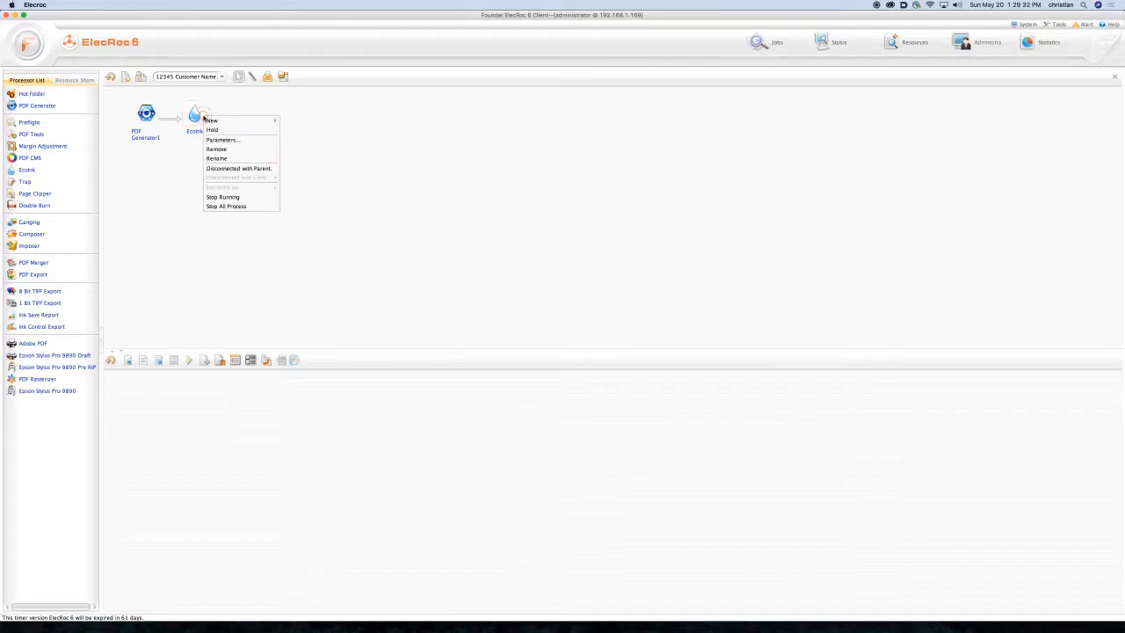
{"action": "mouse_move", "coordinate": [210, 121]}
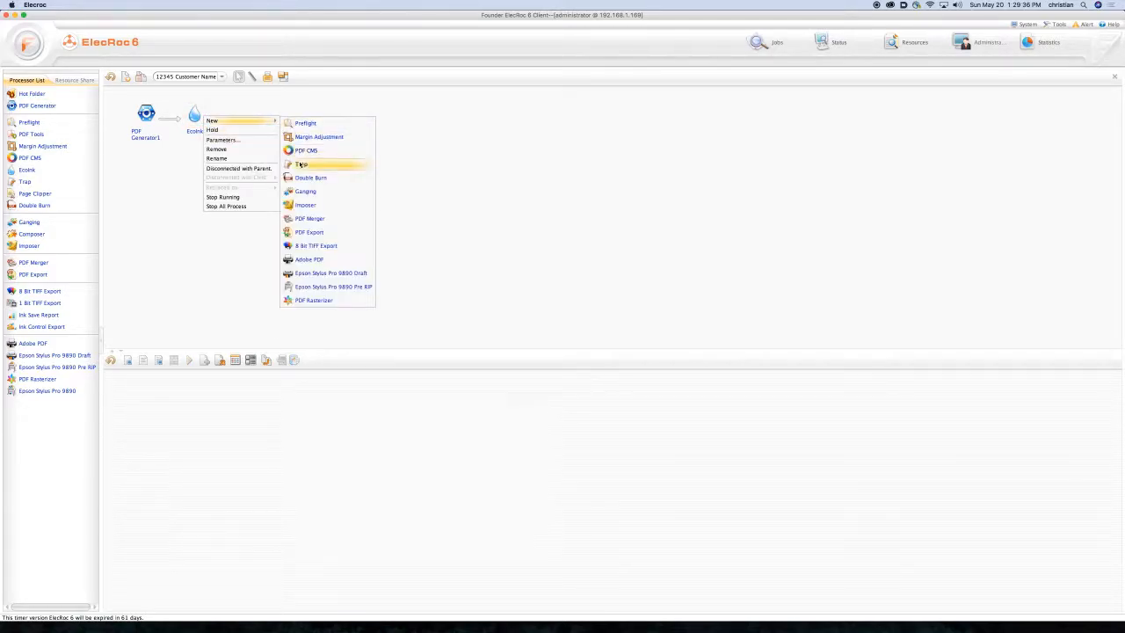
{"action": "left_click", "coordinate": [300, 163]}
{"action": "left_click_drag", "start_coordinate": [246, 115], "coordinate": [252, 117]}
{"action": "left_click", "coordinate": [200, 117]}
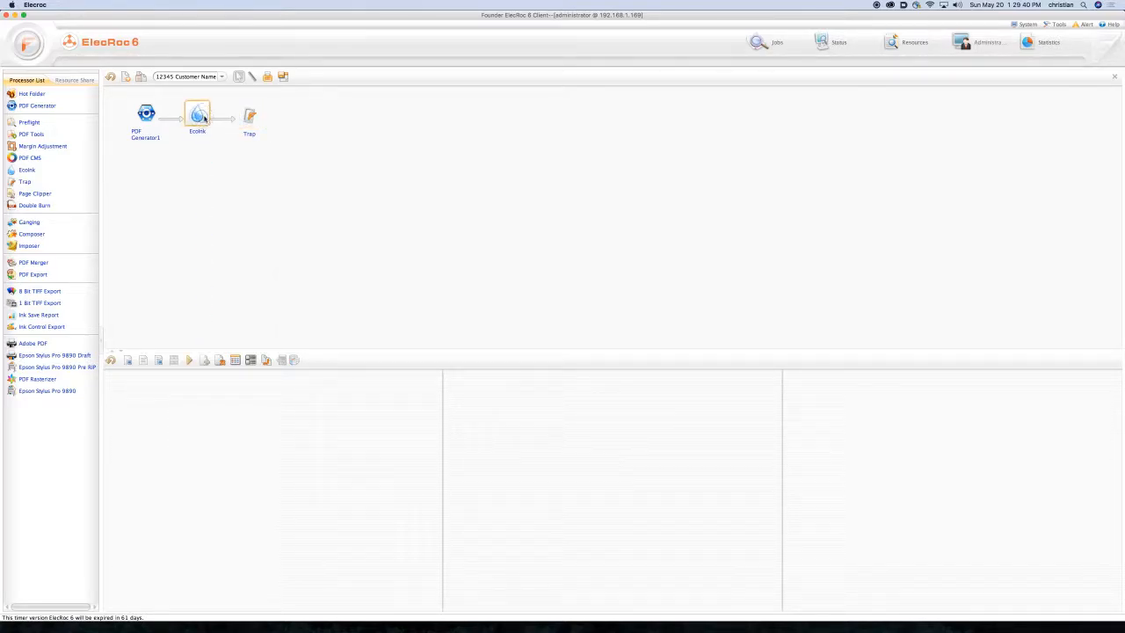
Load the 0.25 pt parameter template into the Trap processor, check its geometry settings and apply the setup.
{"action": "left_click", "coordinate": [249, 117]}
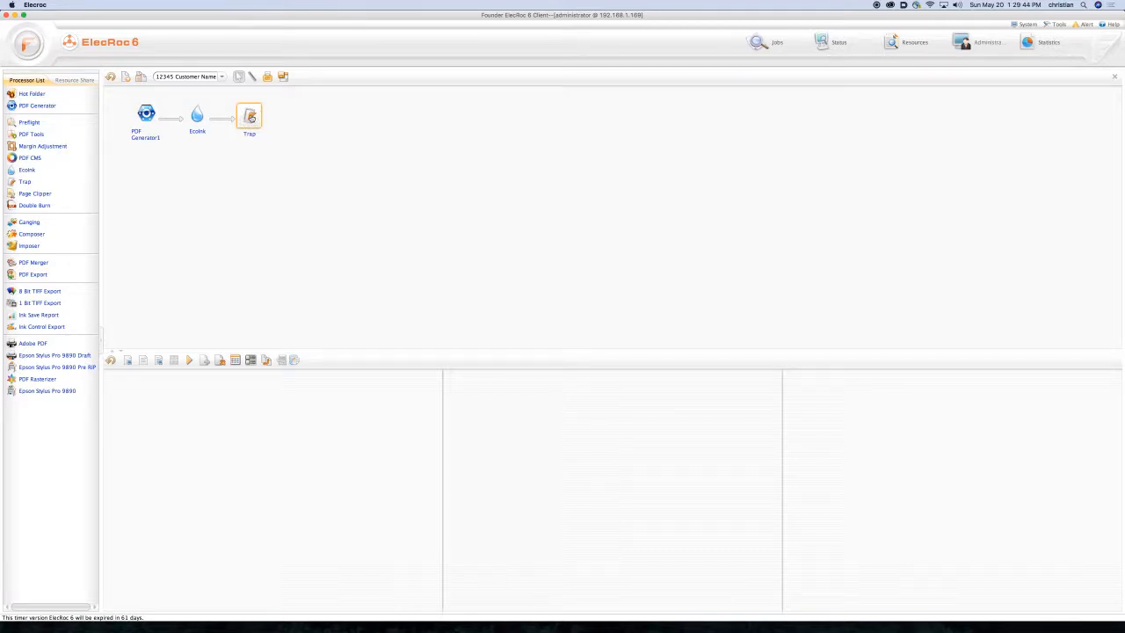
{"action": "double_click", "coordinate": [250, 117]}
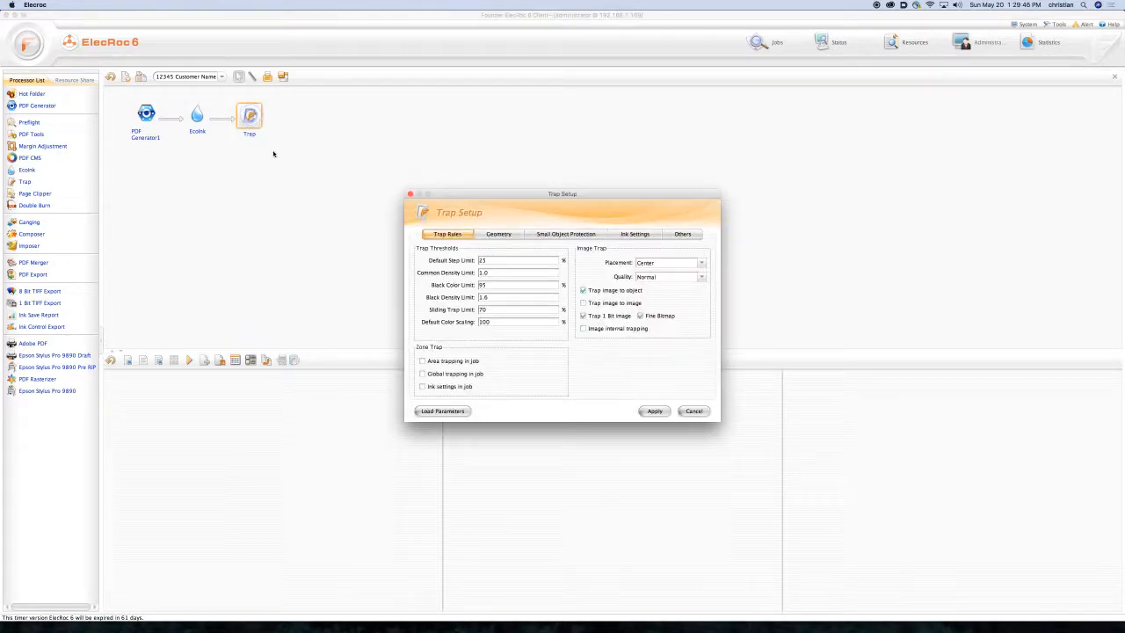
{"action": "left_click", "coordinate": [442, 411]}
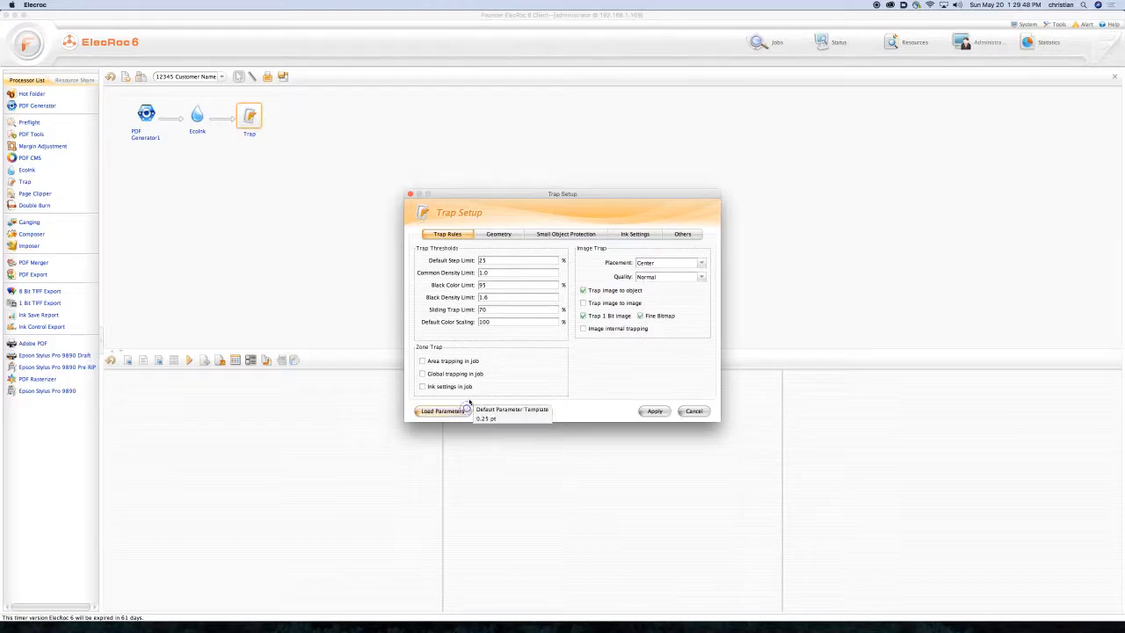
{"action": "left_click", "coordinate": [490, 419]}
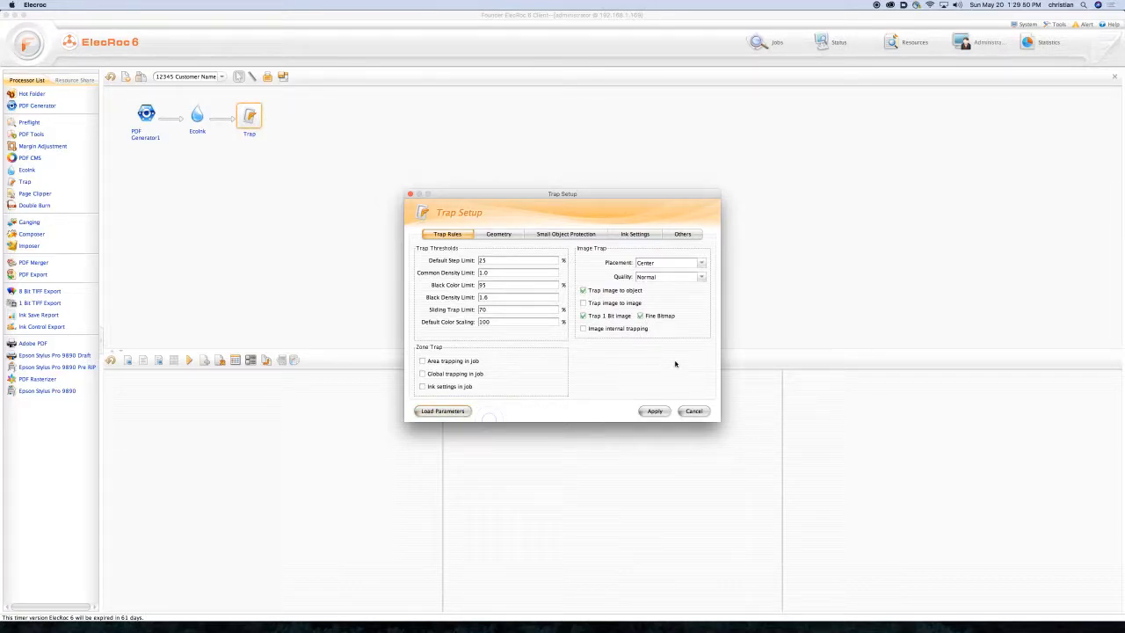
{"action": "left_click", "coordinate": [510, 236]}
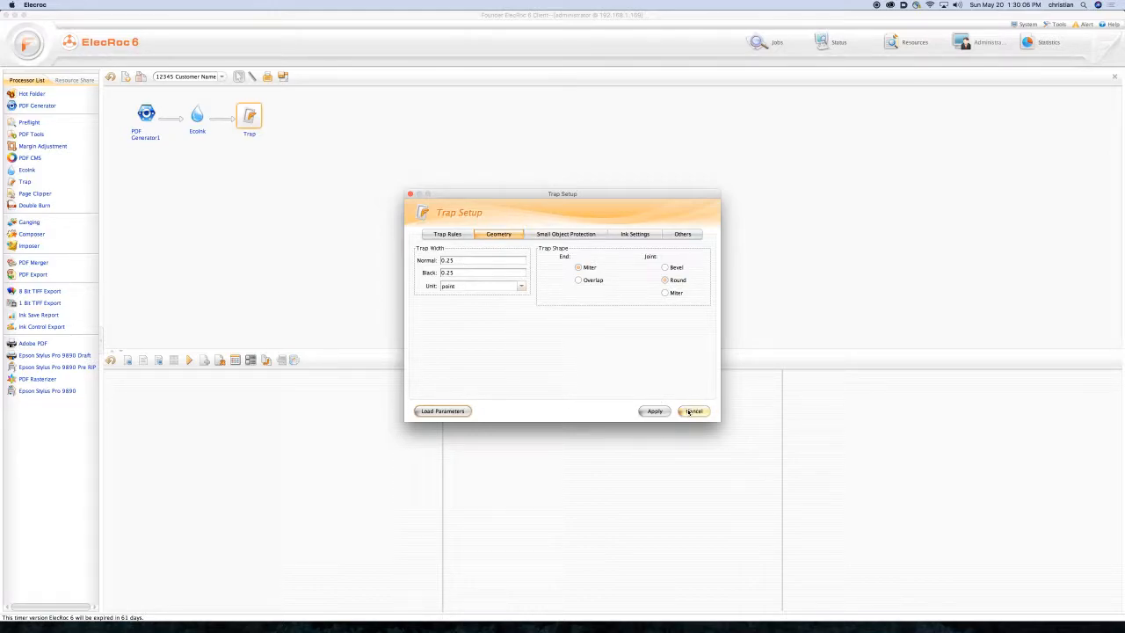
{"action": "left_click", "coordinate": [655, 411]}
{"action": "left_click", "coordinate": [526, 301]}
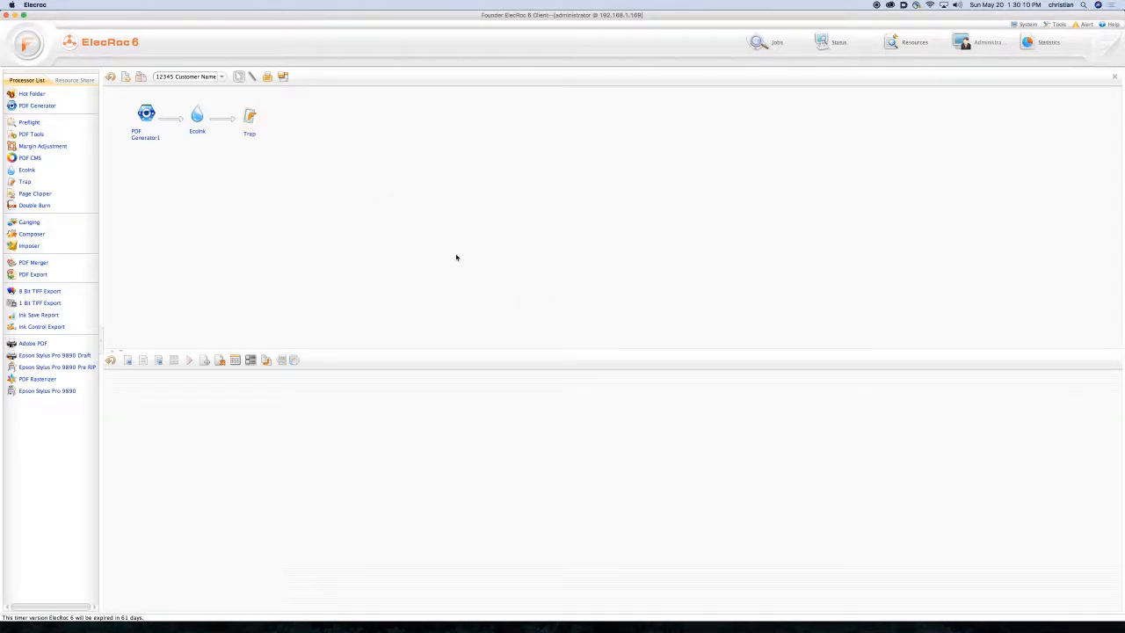
Add a PDF Tools processor to the workflow and review its spot color, zoom and page size settings without applying changes.
{"action": "key", "text": "ctrl"}
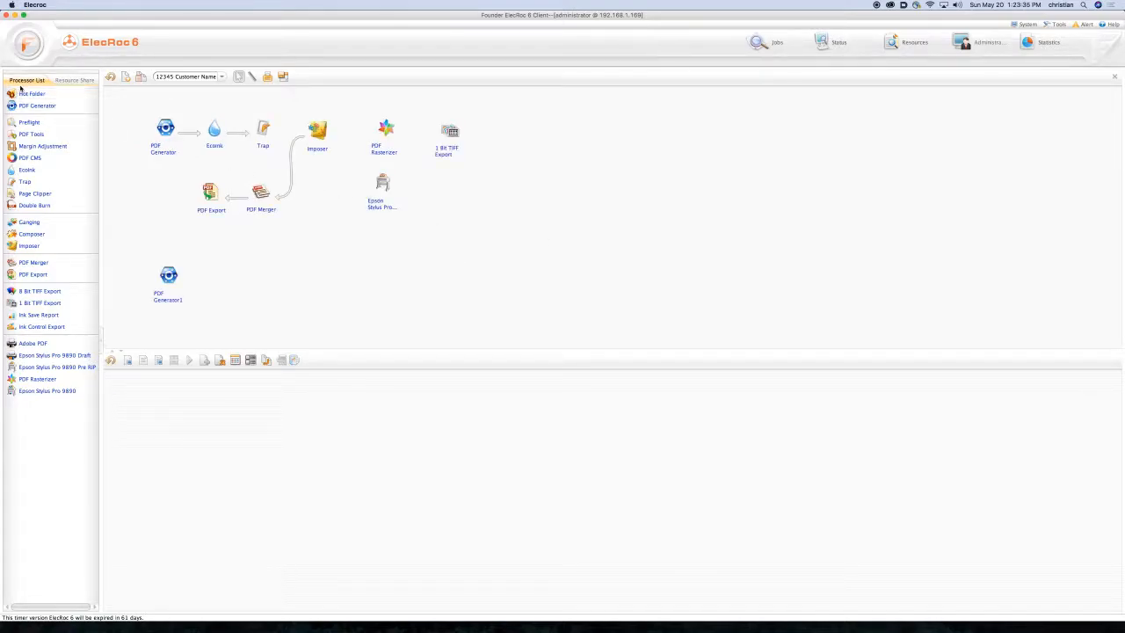
{"action": "left_click", "coordinate": [27, 81]}
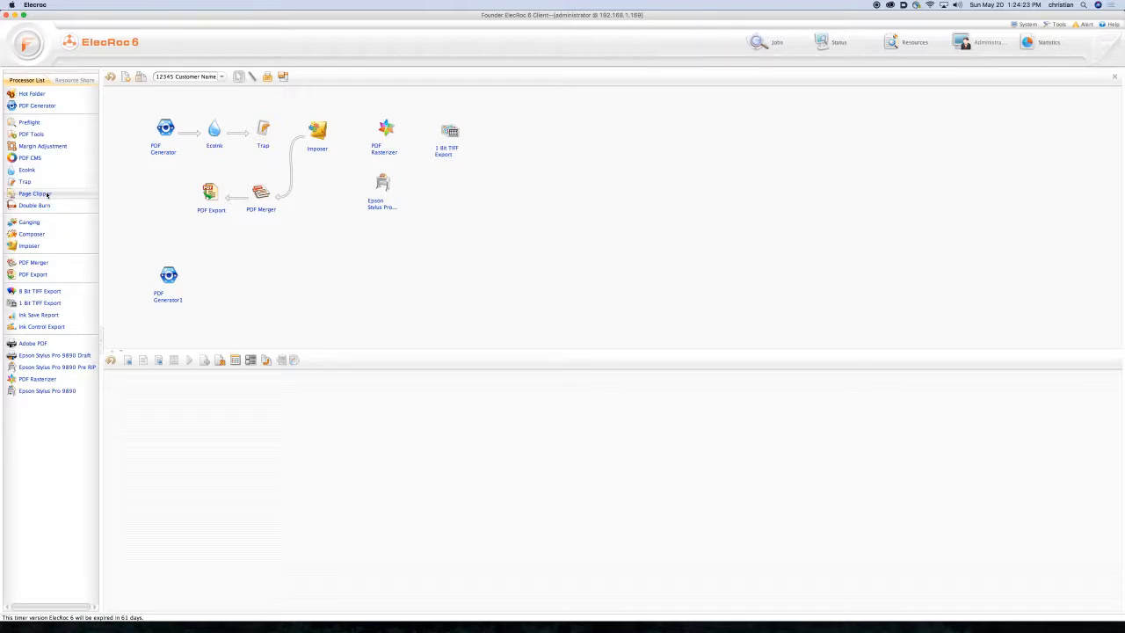
{"action": "left_click_drag", "start_coordinate": [21, 136], "coordinate": [333, 272]}
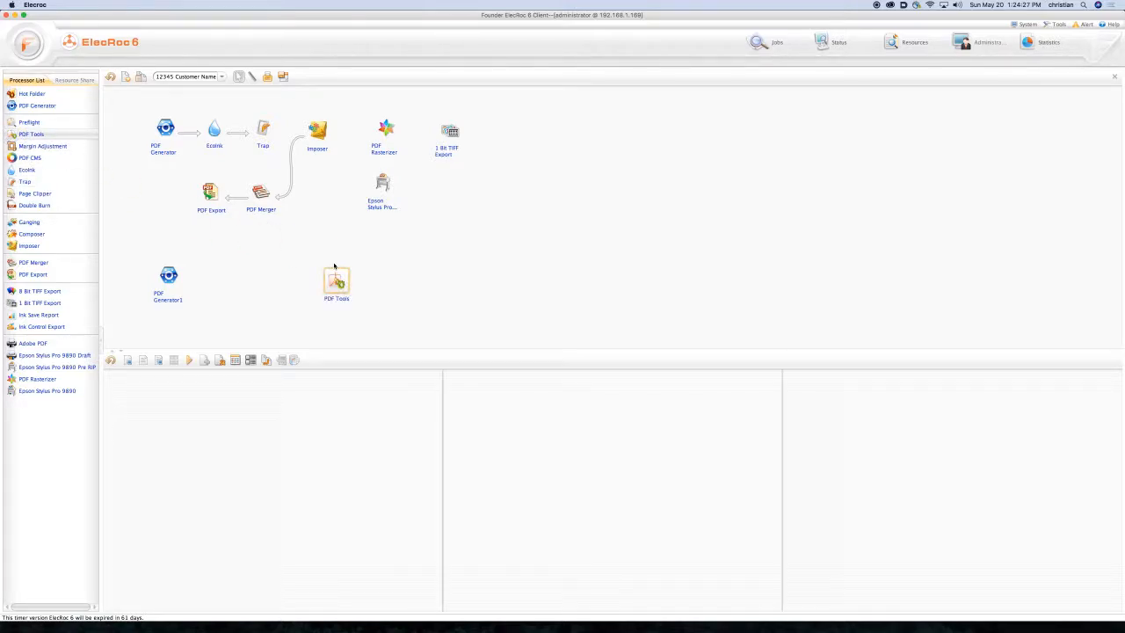
{"action": "double_click", "coordinate": [336, 280]}
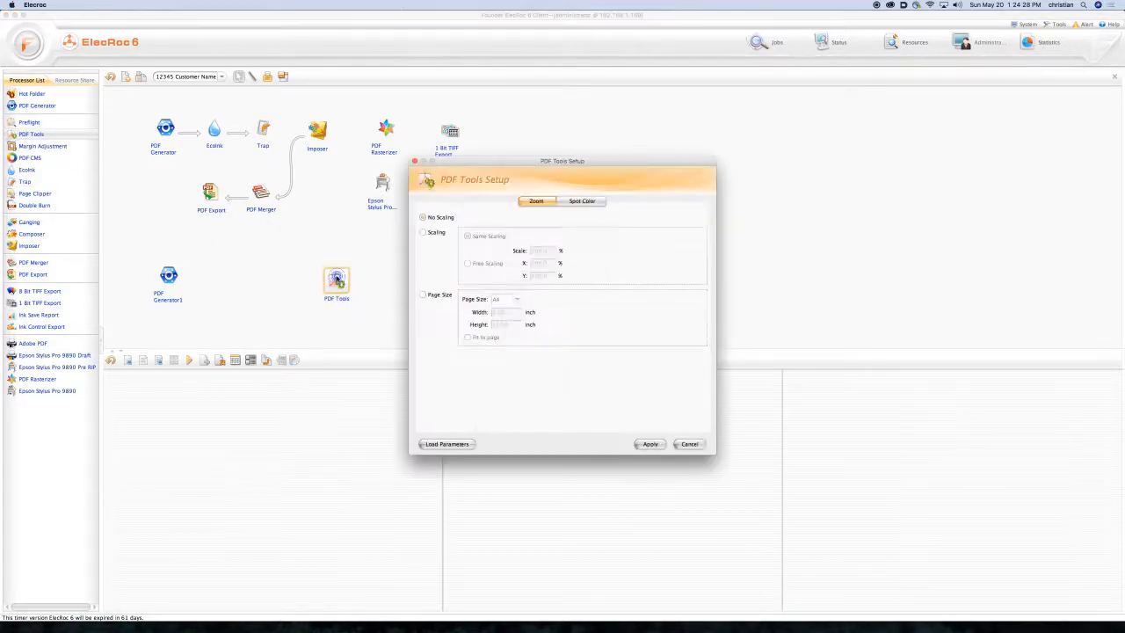
{"action": "left_click", "coordinate": [585, 202]}
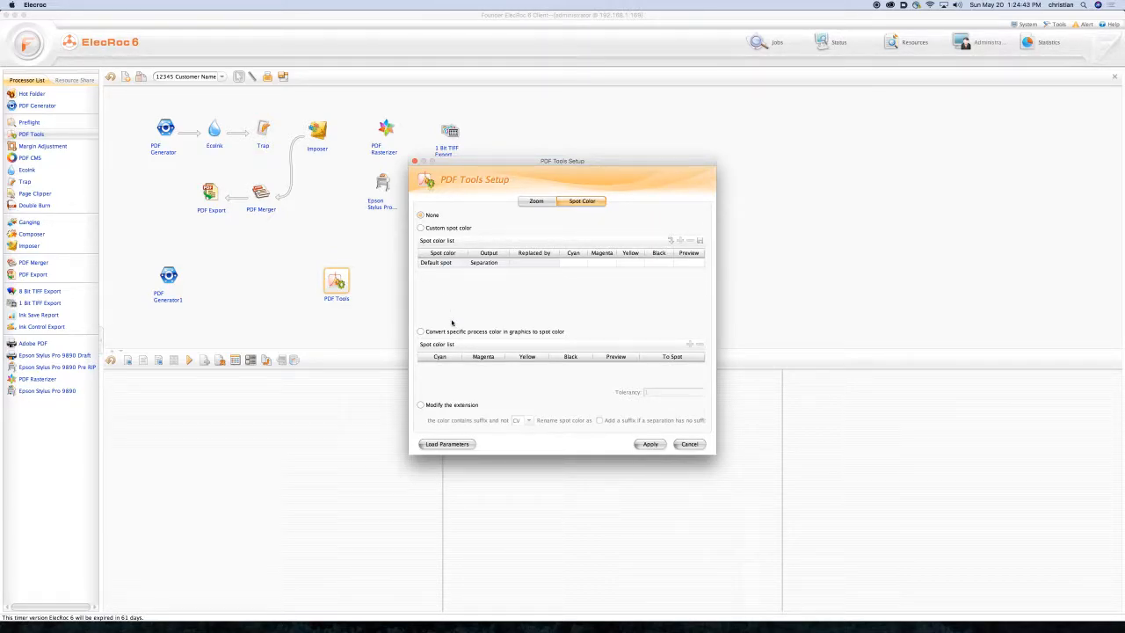
{"action": "left_click", "coordinate": [538, 202]}
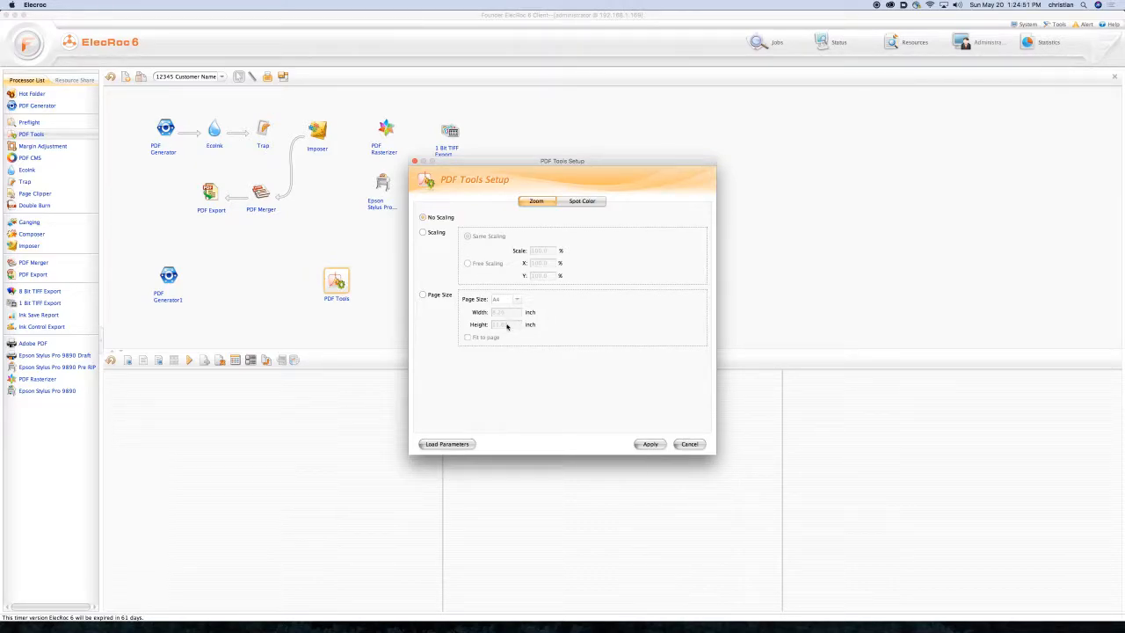
{"action": "left_click", "coordinate": [423, 295]}
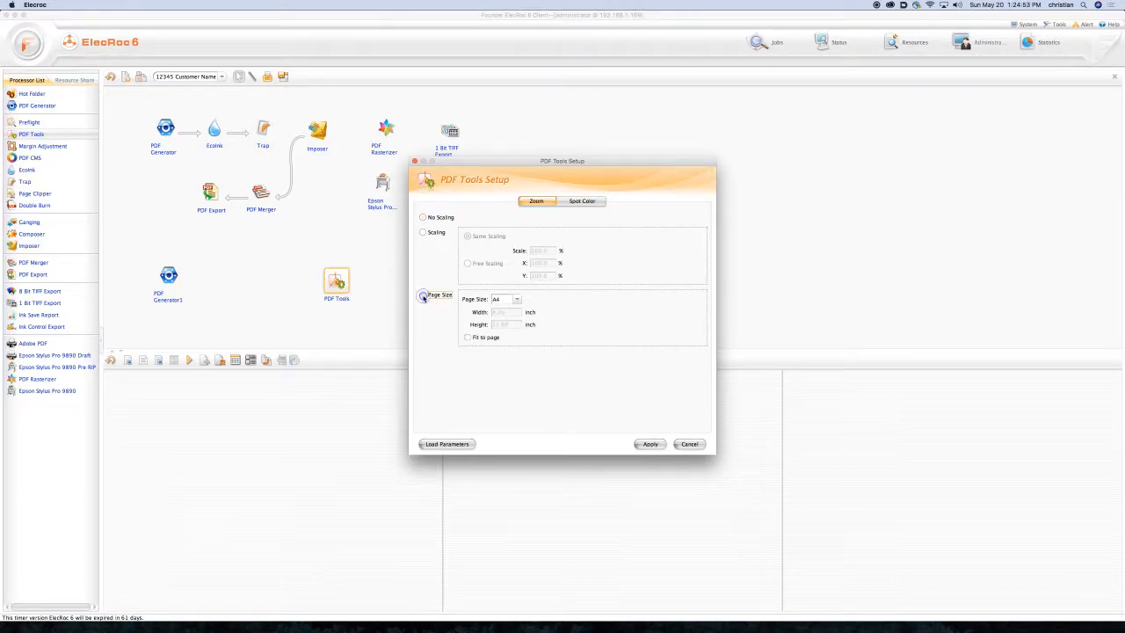
{"action": "left_click", "coordinate": [688, 444]}
Add a PDF CMS processor beside PDF Tools and review its general, advanced and color mapping settings without applying changes.
{"action": "left_click_drag", "start_coordinate": [7, 158], "coordinate": [398, 296]}
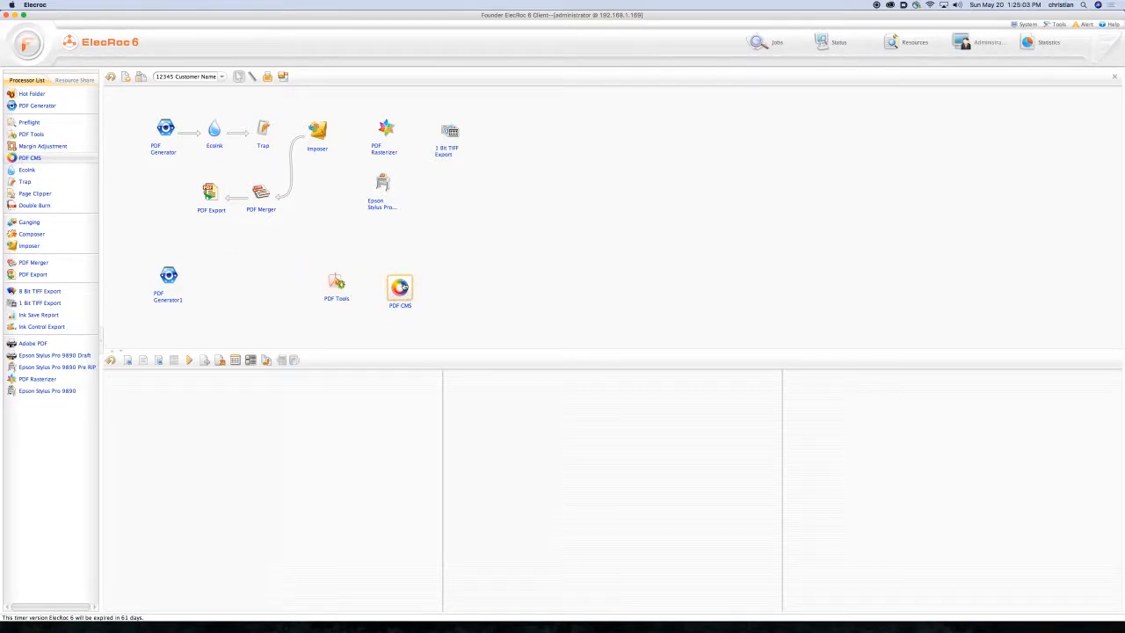
{"action": "double_click", "coordinate": [400, 288]}
{"action": "left_click", "coordinate": [393, 287]}
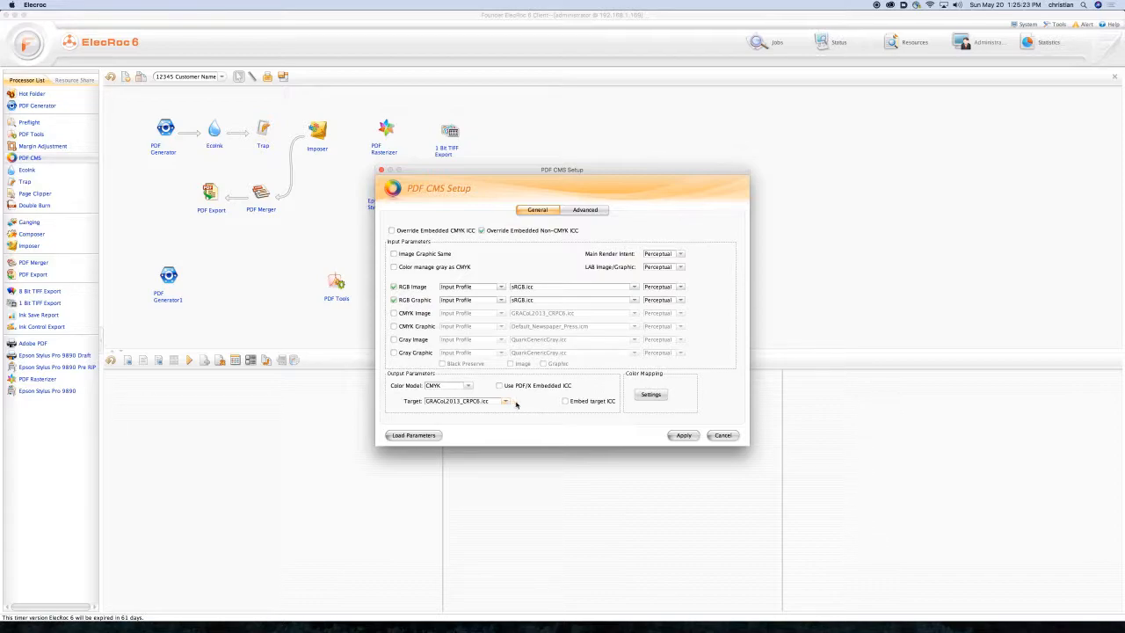
{"action": "left_click", "coordinate": [596, 211]}
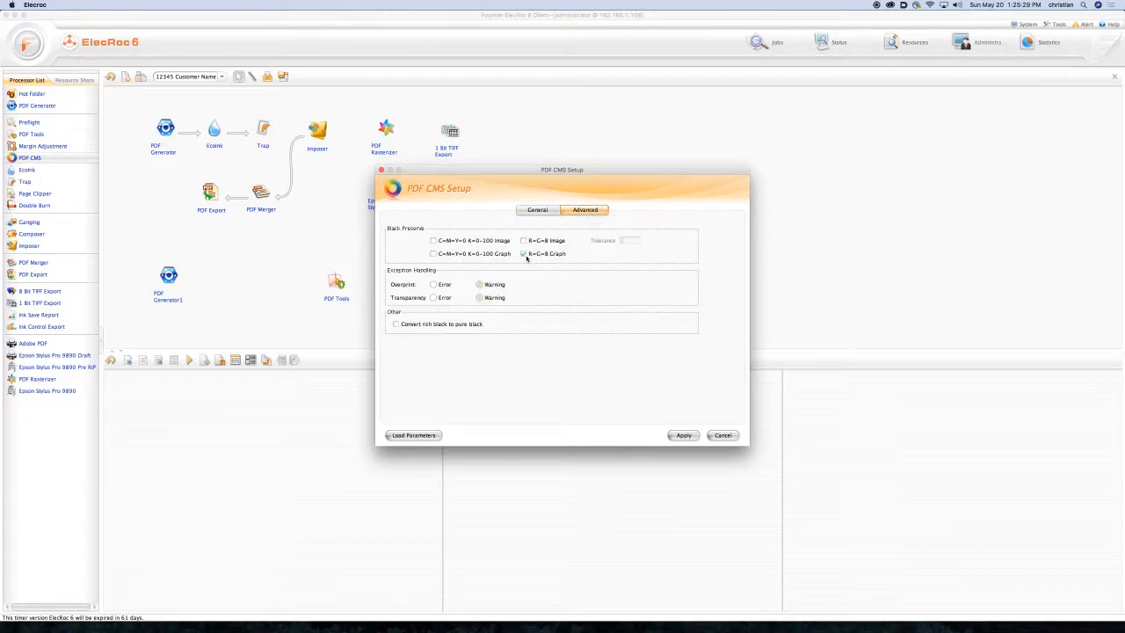
{"action": "left_click", "coordinate": [537, 210]}
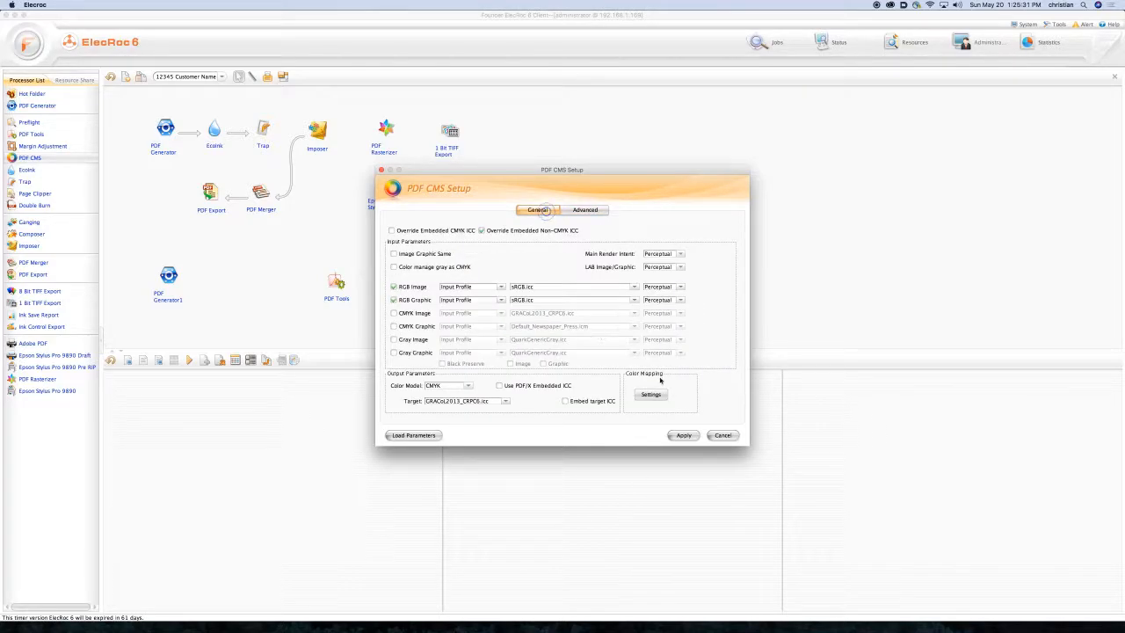
{"action": "left_click", "coordinate": [651, 395]}
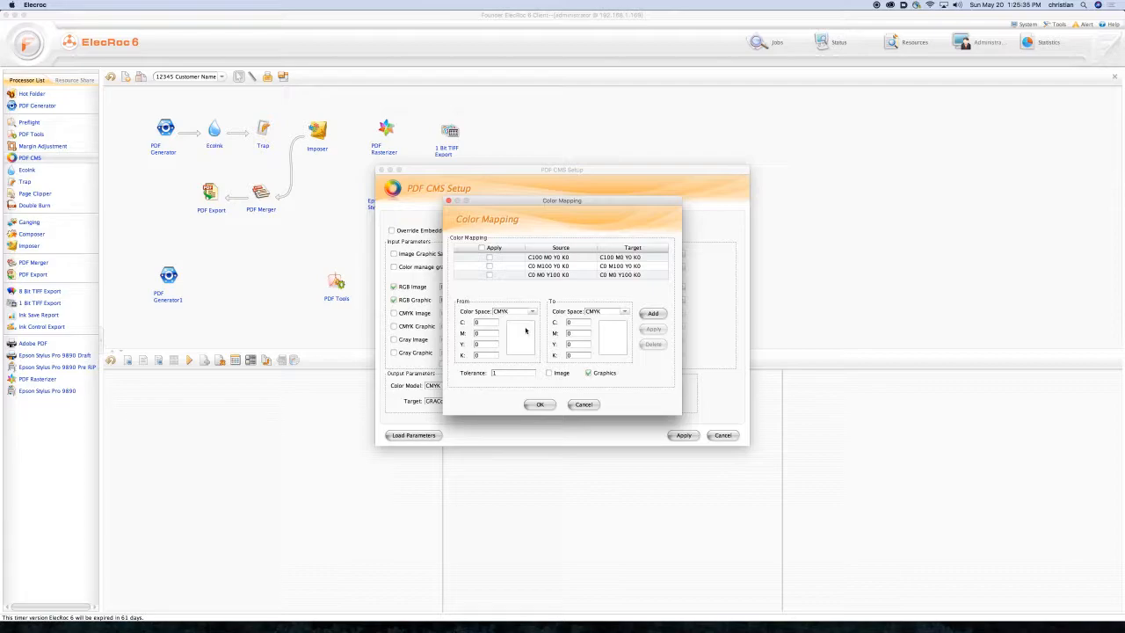
{"action": "left_click", "coordinate": [584, 404]}
{"action": "left_click", "coordinate": [722, 436]}
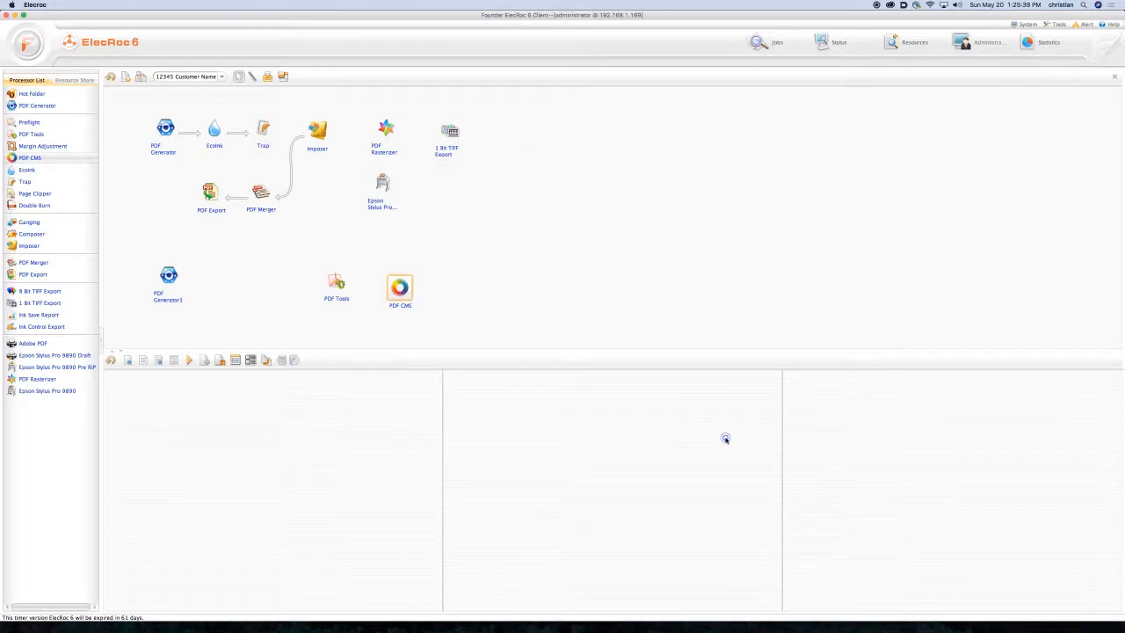
Add an EcoInk processor beside PDF CMS and review its available ink-saving solutions without applying changes.
{"action": "left_click", "coordinate": [80, 239]}
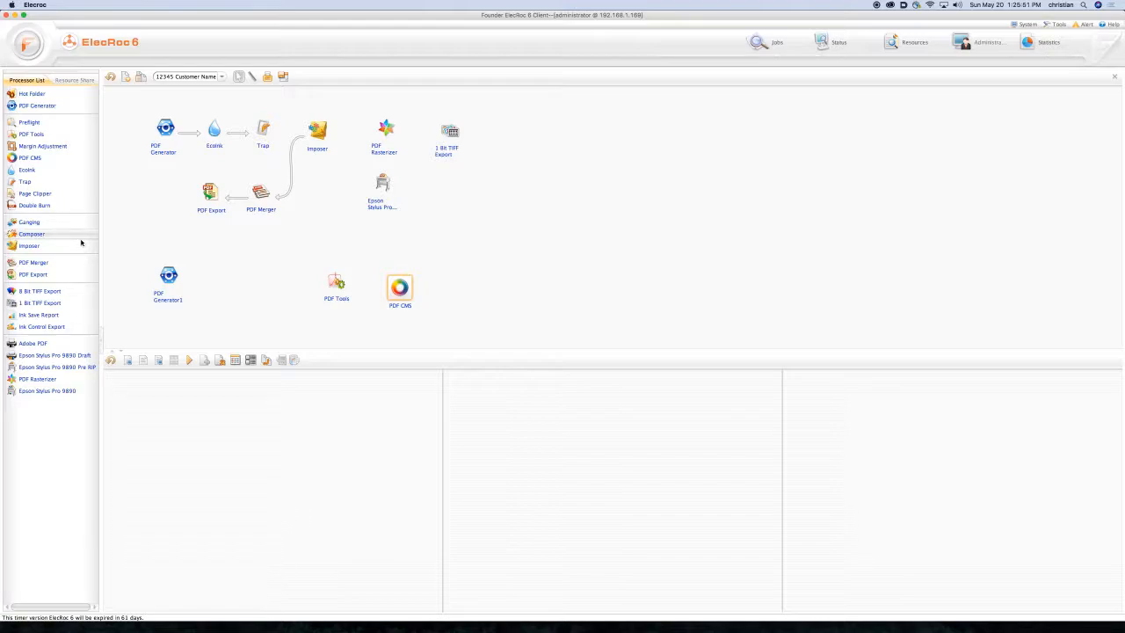
{"action": "left_click_drag", "start_coordinate": [11, 171], "coordinate": [474, 290]}
{"action": "double_click", "coordinate": [479, 296]}
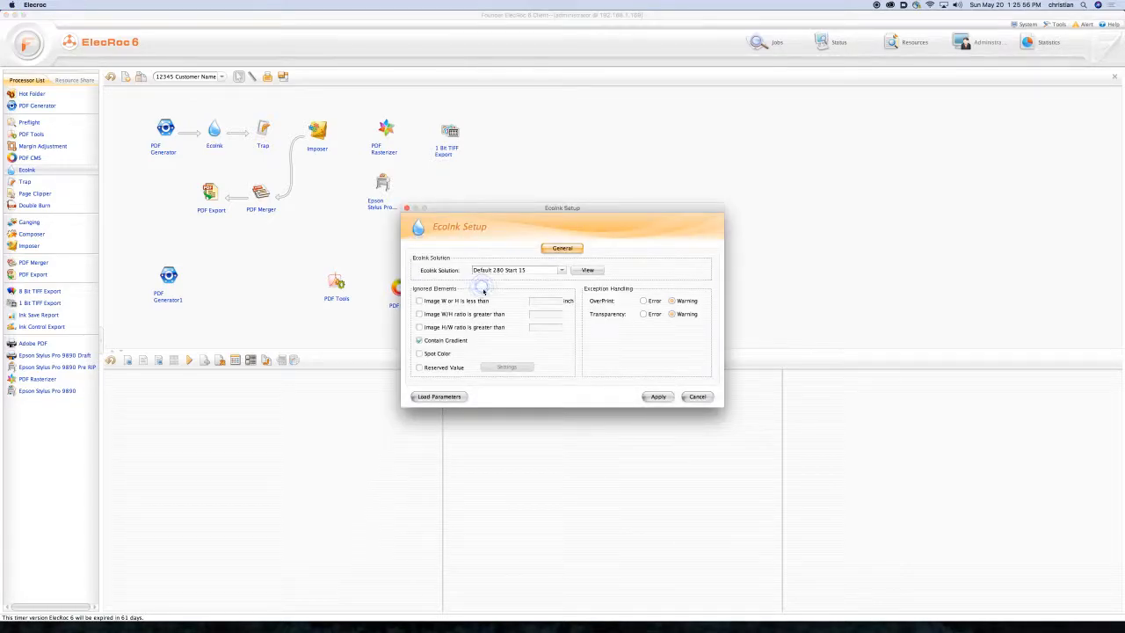
{"action": "left_click", "coordinate": [562, 271]}
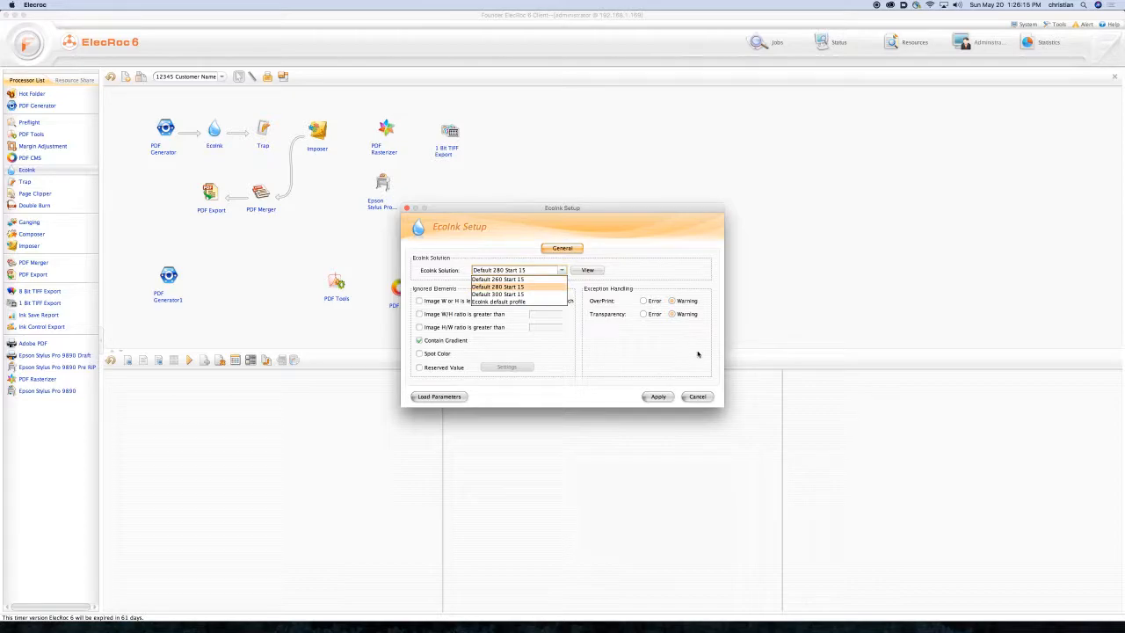
{"action": "left_click", "coordinate": [697, 397]}
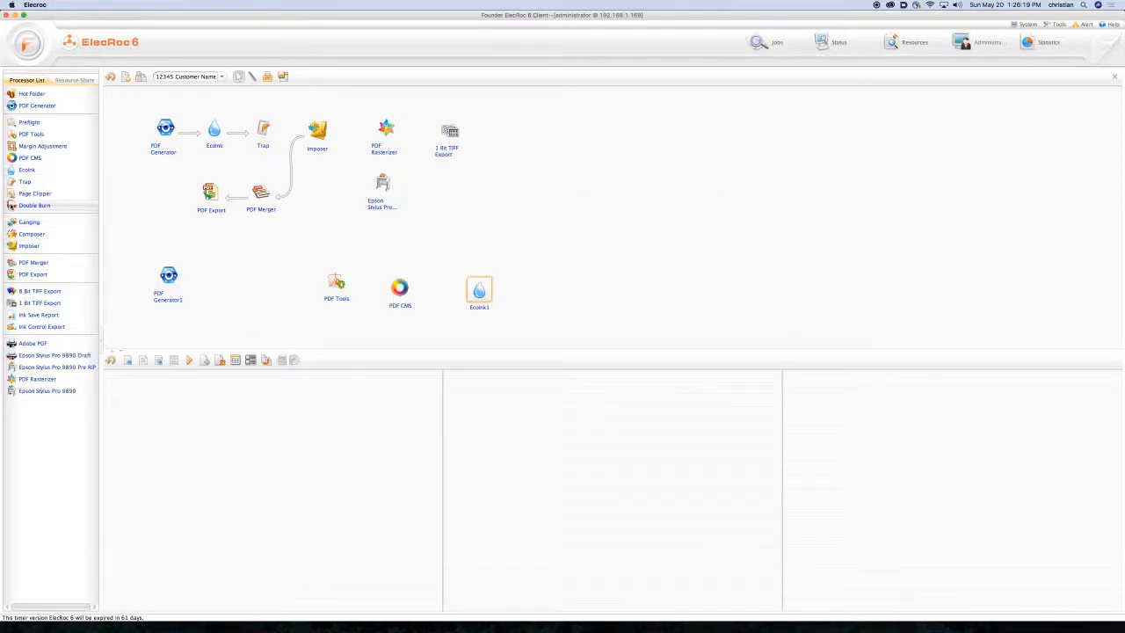
Add a Double Burn processor beside the lower EcoInk and review its page alignment settings without applying changes.
{"action": "mouse_move", "coordinate": [11, 204]}
{"action": "left_mouse_down"}
{"action": "mouse_move", "coordinate": [269, 272]}
{"action": "mouse_move", "coordinate": [557, 289]}
{"action": "mouse_move", "coordinate": [547, 288]}
{"action": "left_mouse_up"}
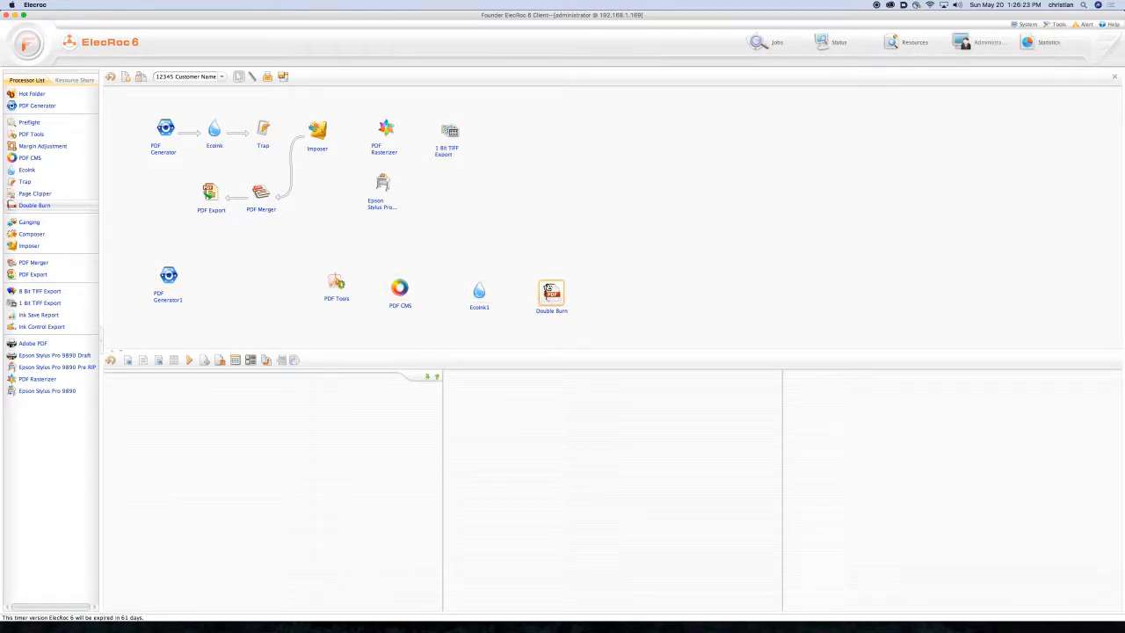
{"action": "double_click", "coordinate": [548, 288]}
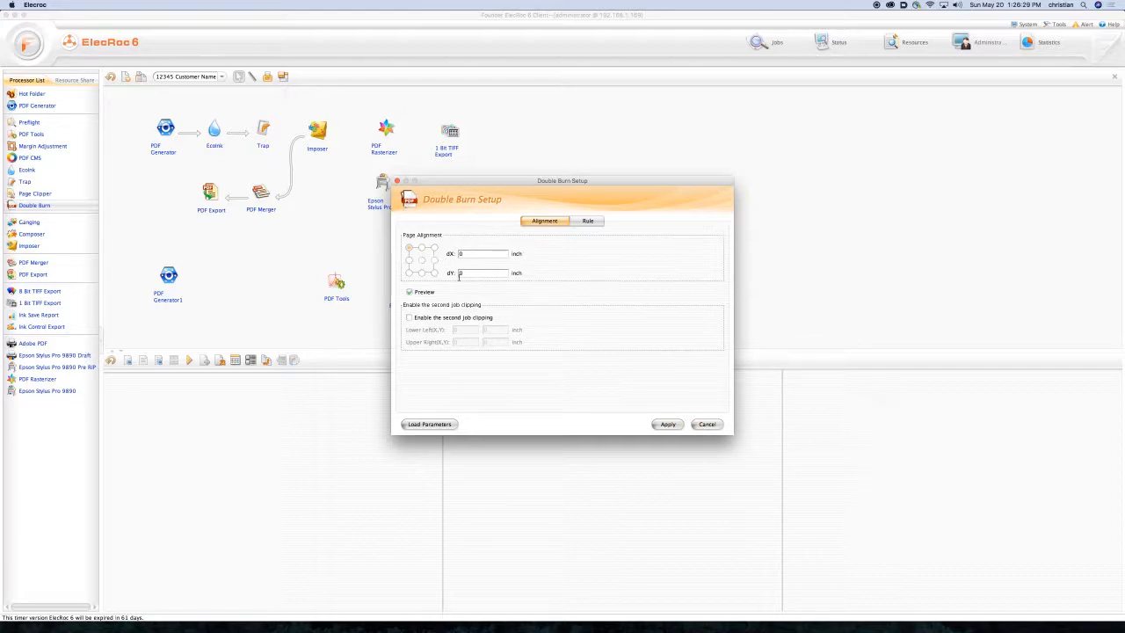
{"action": "left_click", "coordinate": [707, 426]}
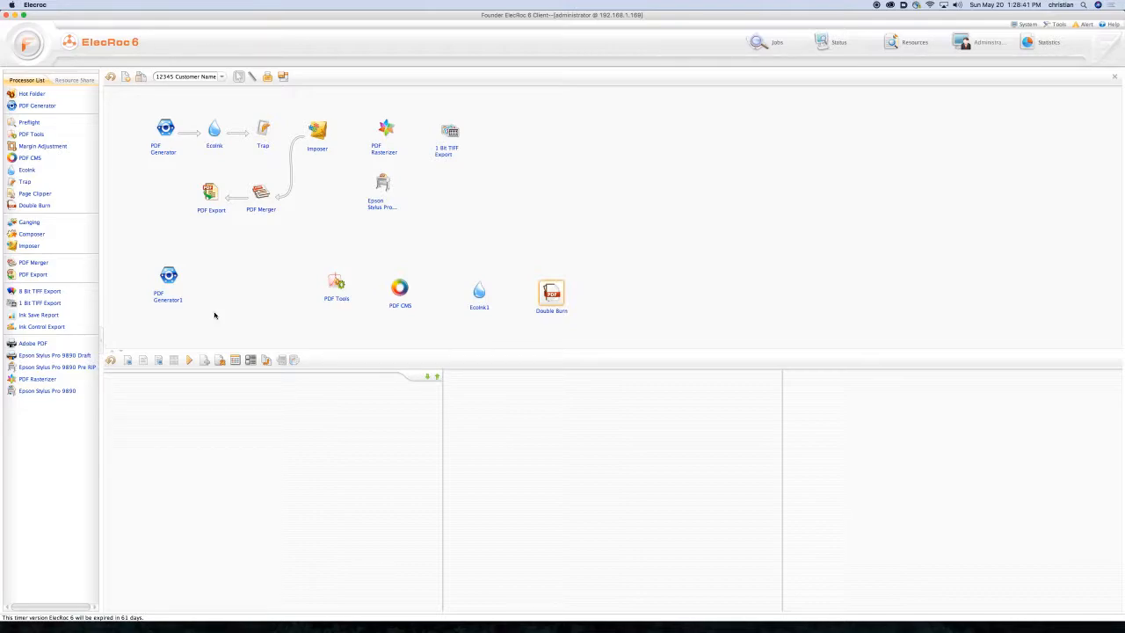
Delete the PDF Tools, PDF CMS, EcoInk1 and Double Burn processors from the workflow together.
{"action": "mouse_move", "coordinate": [622, 263]}
{"action": "left_mouse_down"}
{"action": "mouse_move", "coordinate": [369, 313]}
{"action": "mouse_move", "coordinate": [322, 299]}
{"action": "left_mouse_up"}
{"action": "right_click", "coordinate": [337, 283]}
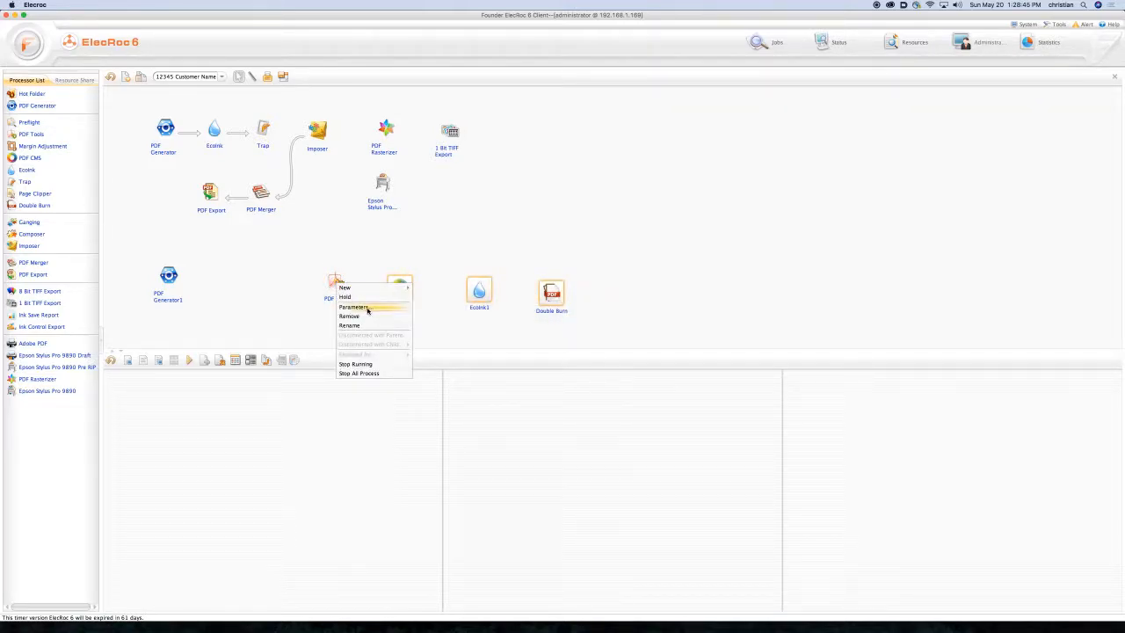
{"action": "left_click", "coordinate": [356, 317]}
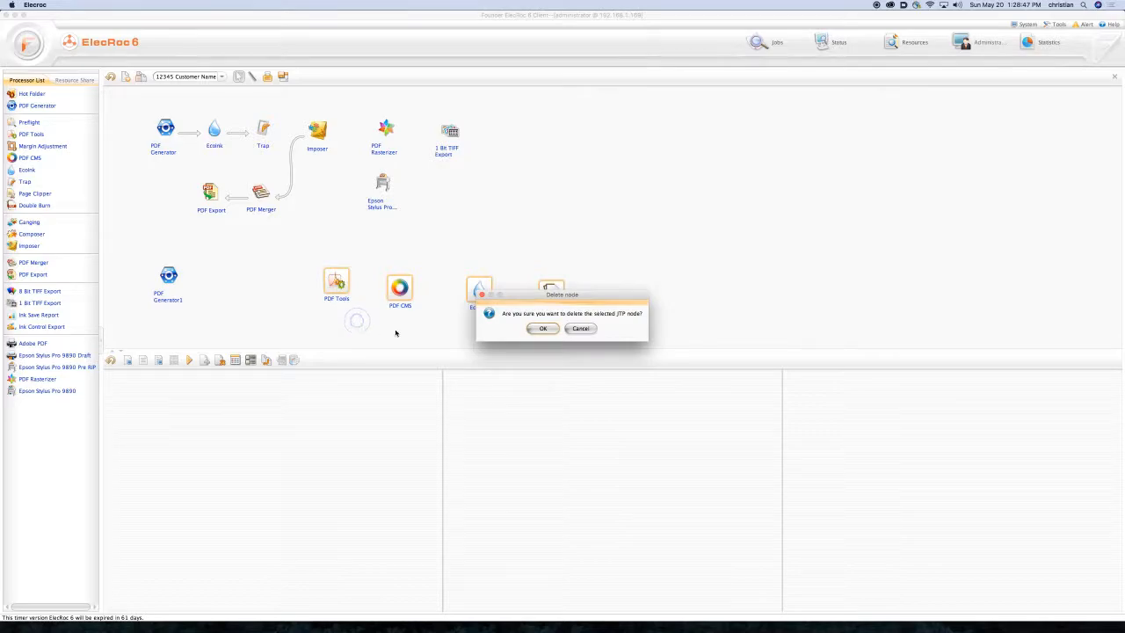
{"action": "left_click", "coordinate": [544, 328]}
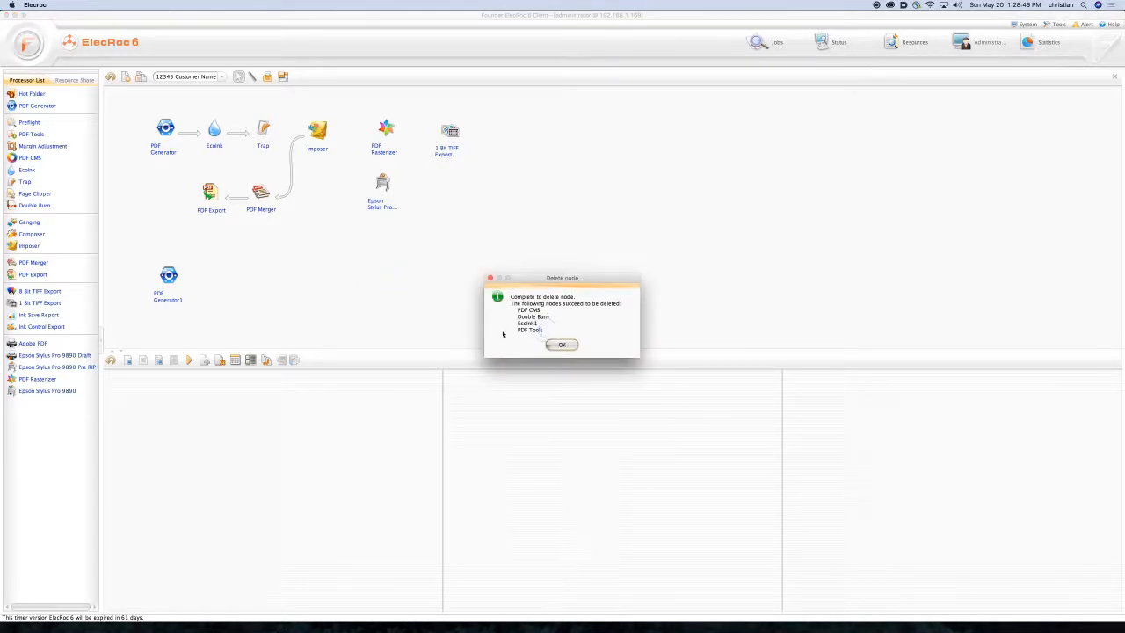
{"action": "left_click", "coordinate": [561, 343]}
Delete all processors of the upper workflow, from PDF Generator to 1 Bit TIFF Export, and move PDF Generator1 into their place.
{"action": "left_click", "coordinate": [171, 278]}
{"action": "left_click_drag", "start_coordinate": [495, 117], "coordinate": [172, 215]}
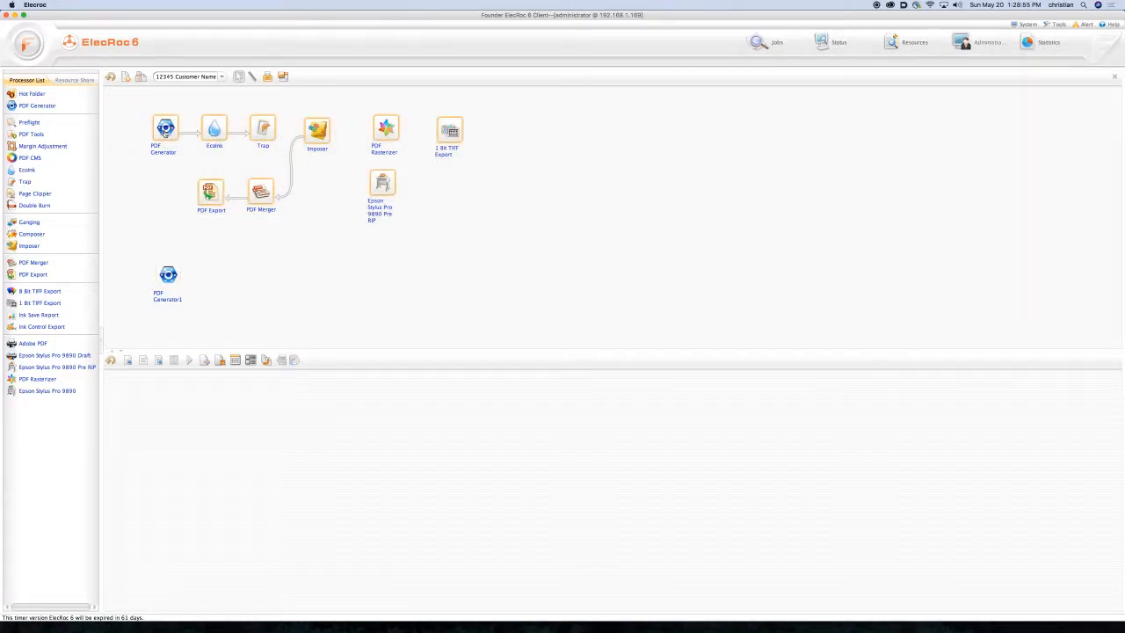
{"action": "right_click", "coordinate": [167, 131]}
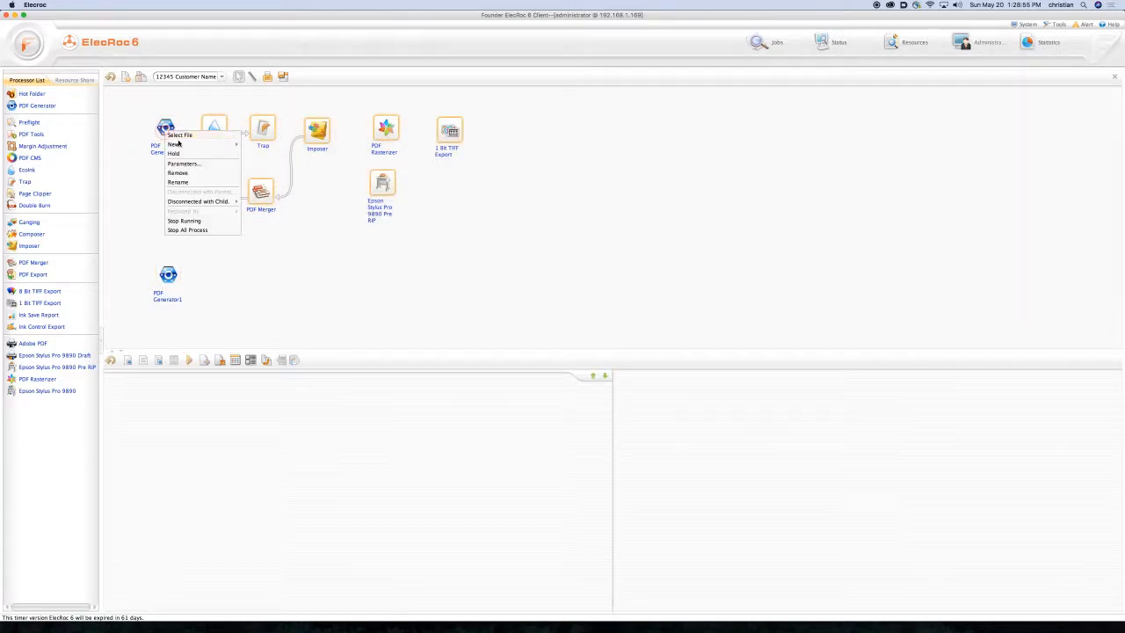
{"action": "left_click", "coordinate": [187, 175]}
{"action": "left_click", "coordinate": [543, 328]}
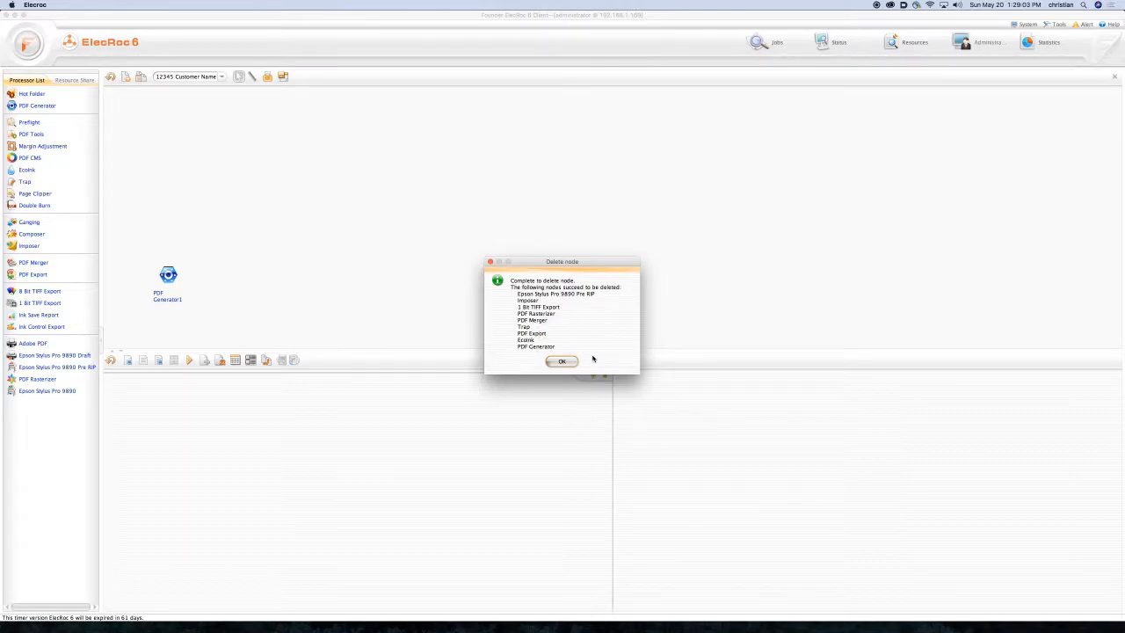
{"action": "left_click", "coordinate": [567, 361]}
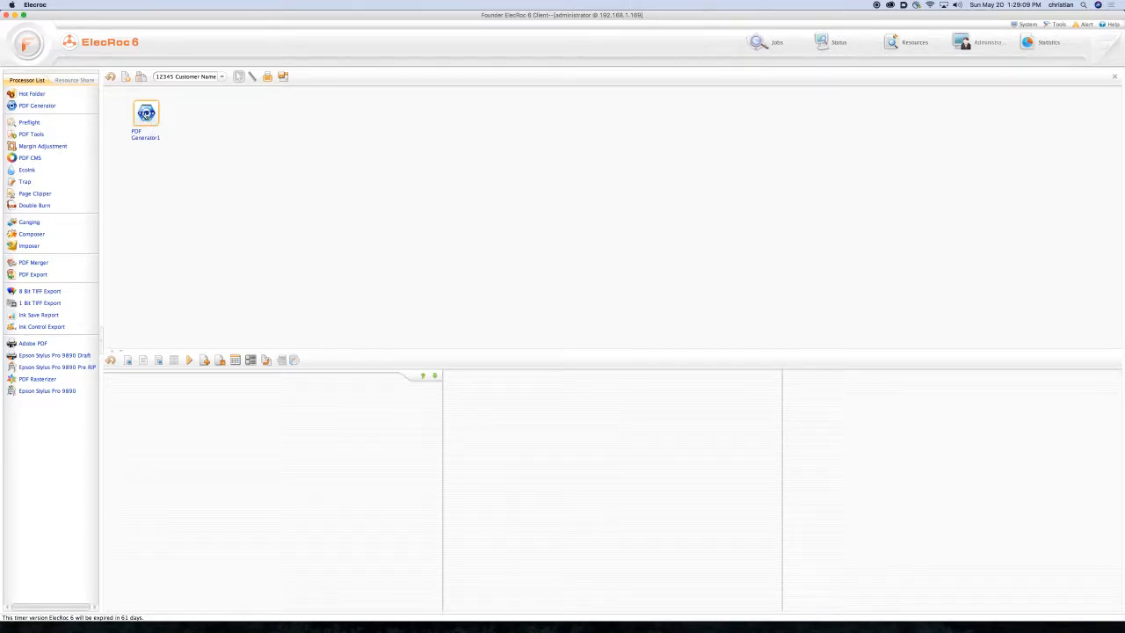
Review PDF Generator1's setup parameters without applying changes.
{"action": "right_click", "coordinate": [147, 113]}
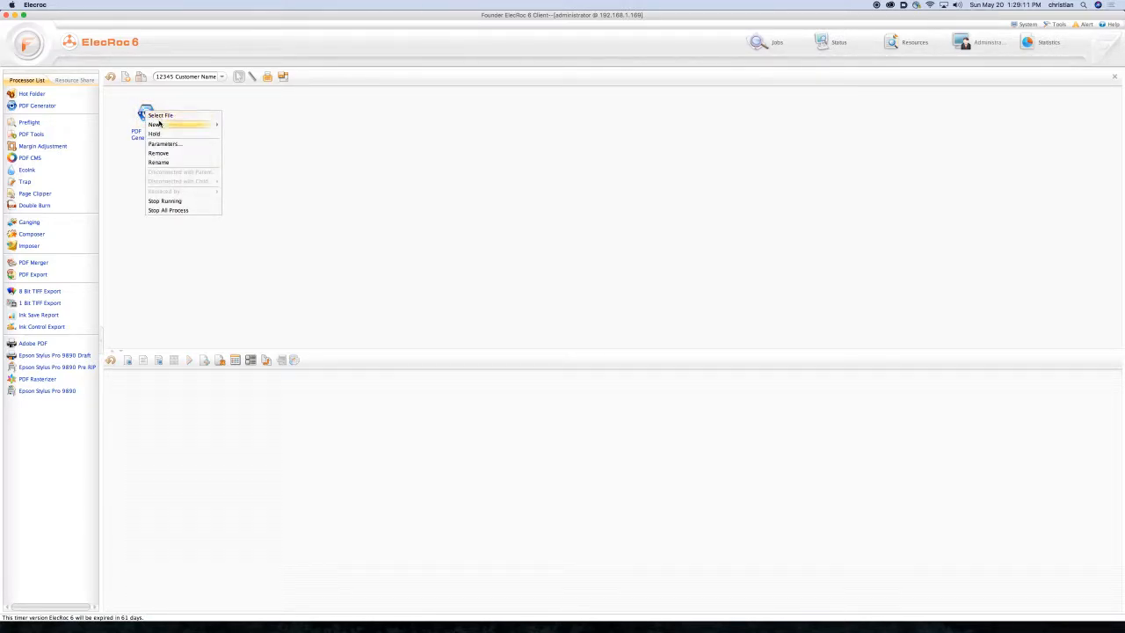
{"action": "mouse_move", "coordinate": [159, 124]}
{"action": "left_click", "coordinate": [434, 148]}
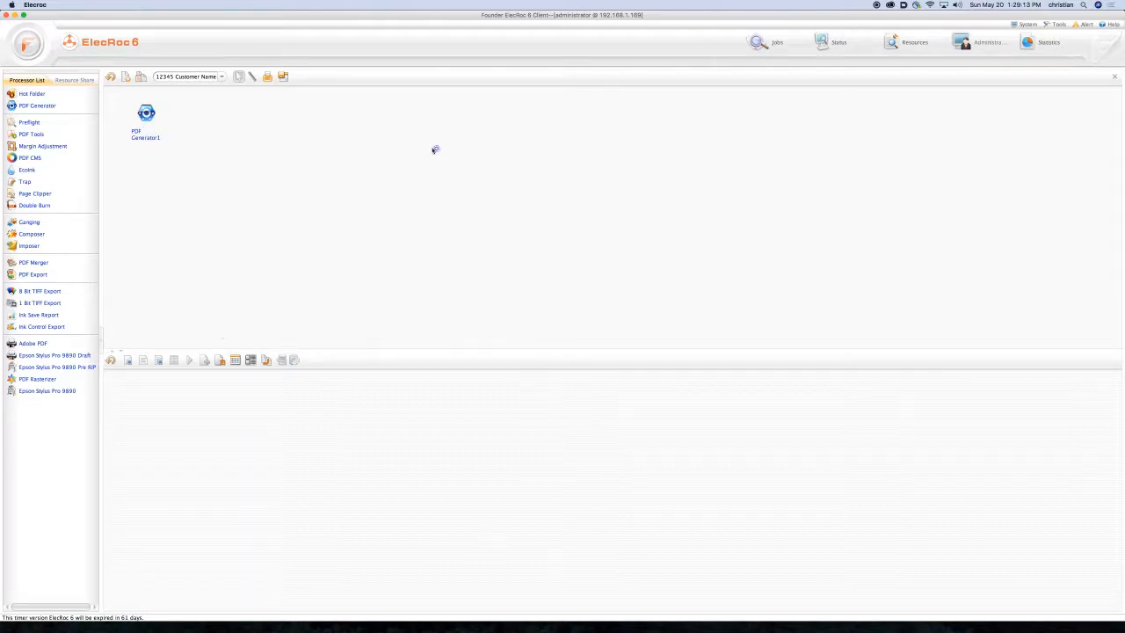
{"action": "left_click_drag", "start_coordinate": [146, 113], "coordinate": [151, 367]}
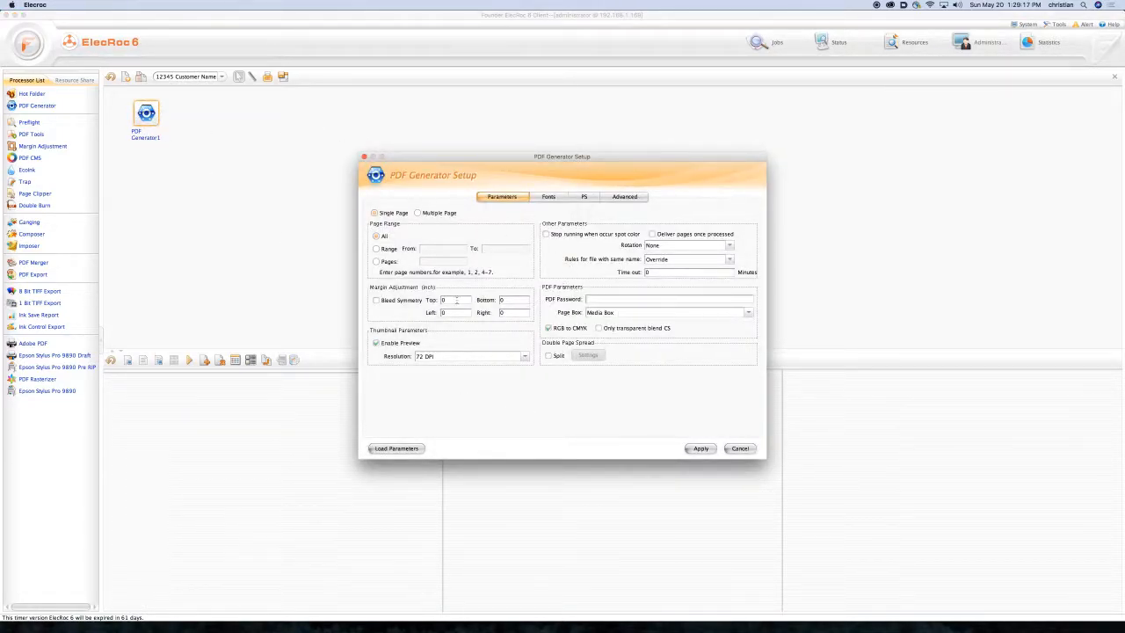
{"action": "left_click", "coordinate": [740, 449]}
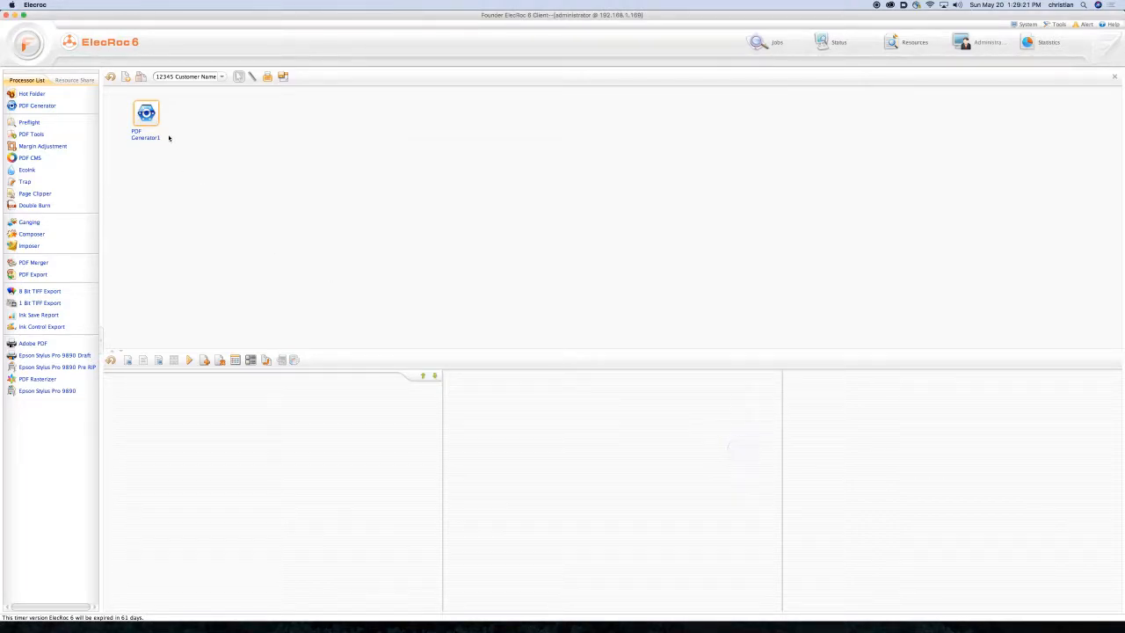
Attach a new EcoInk processor to PDF Generator1 and a Trap processor to EcoInk, spacing them evenly in a row.
{"action": "right_click", "coordinate": [151, 113]}
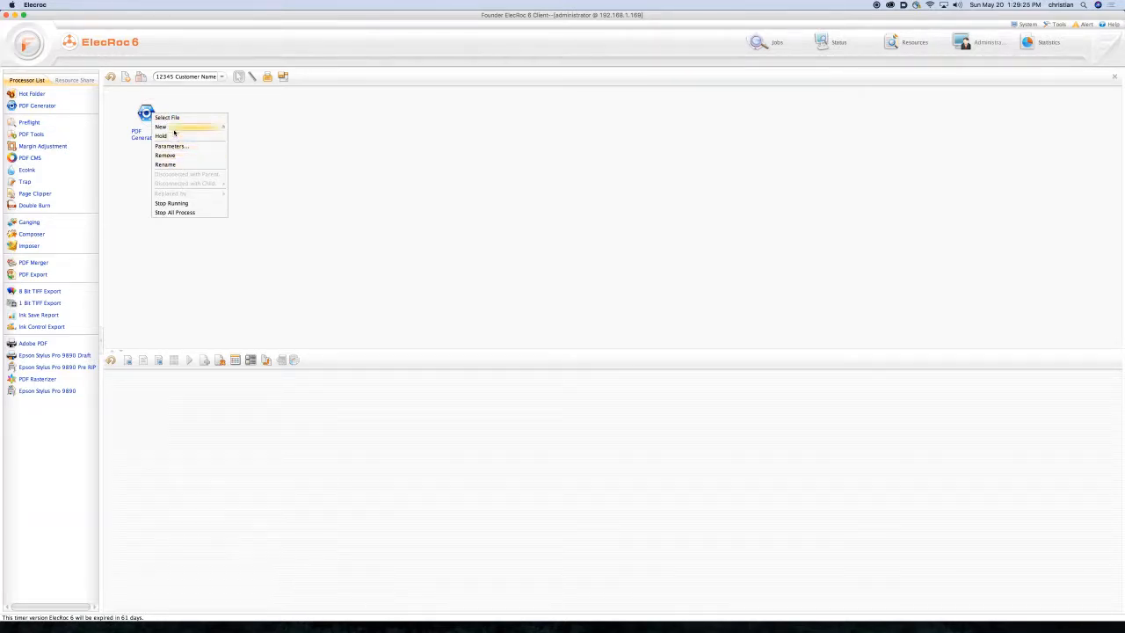
{"action": "mouse_move", "coordinate": [218, 135]}
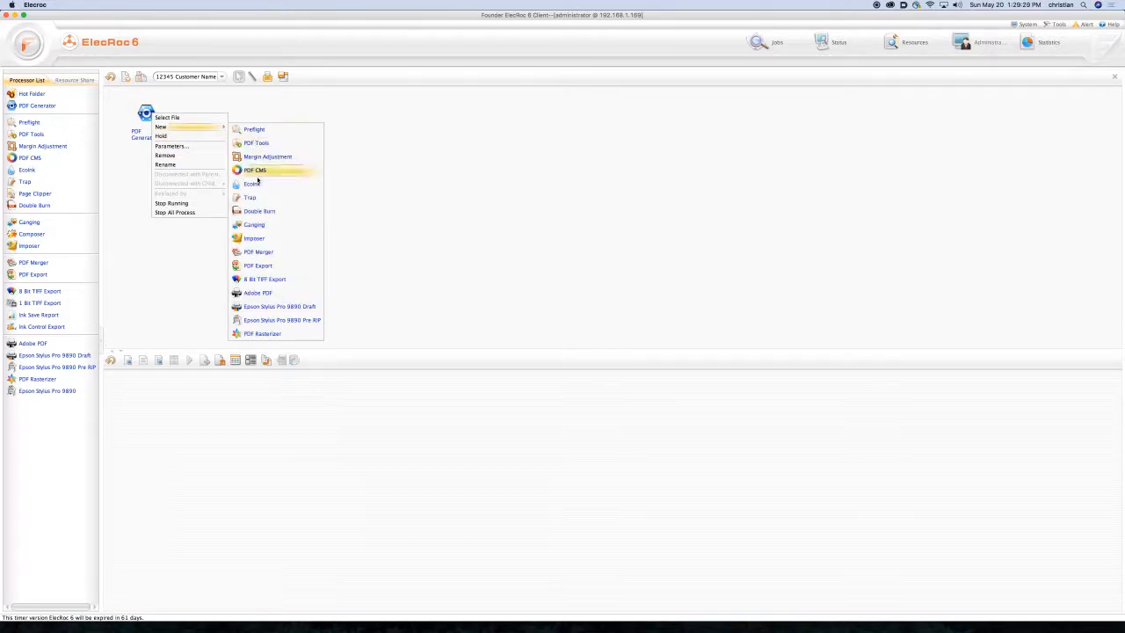
{"action": "left_click", "coordinate": [255, 184]}
{"action": "right_click", "coordinate": [197, 121]}
{"action": "mouse_move", "coordinate": [211, 122]}
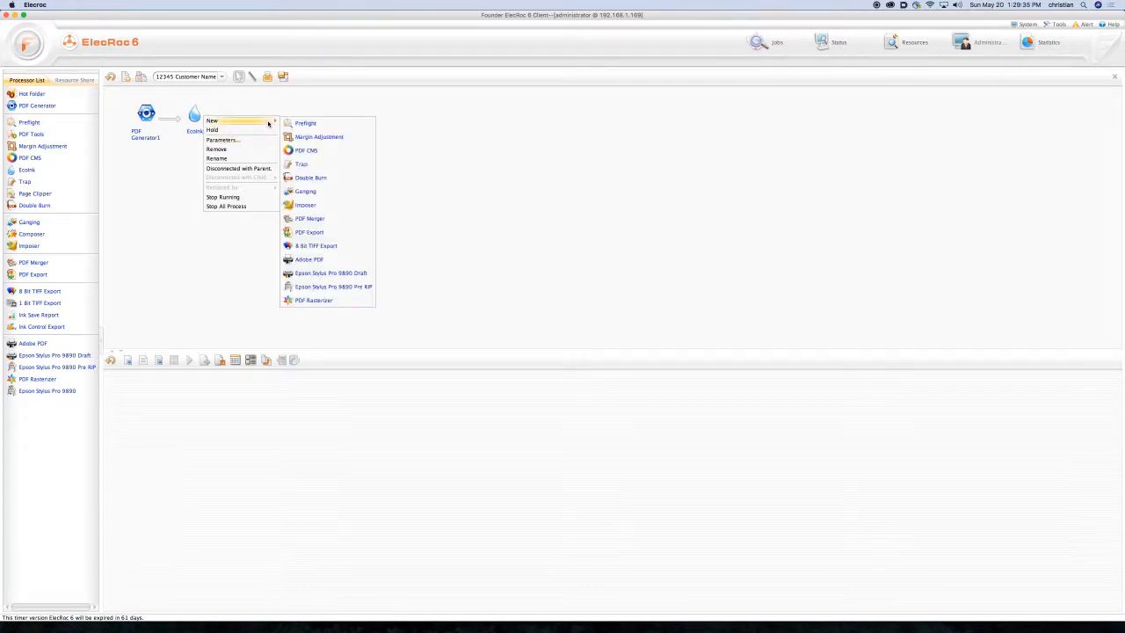
{"action": "left_click", "coordinate": [301, 165]}
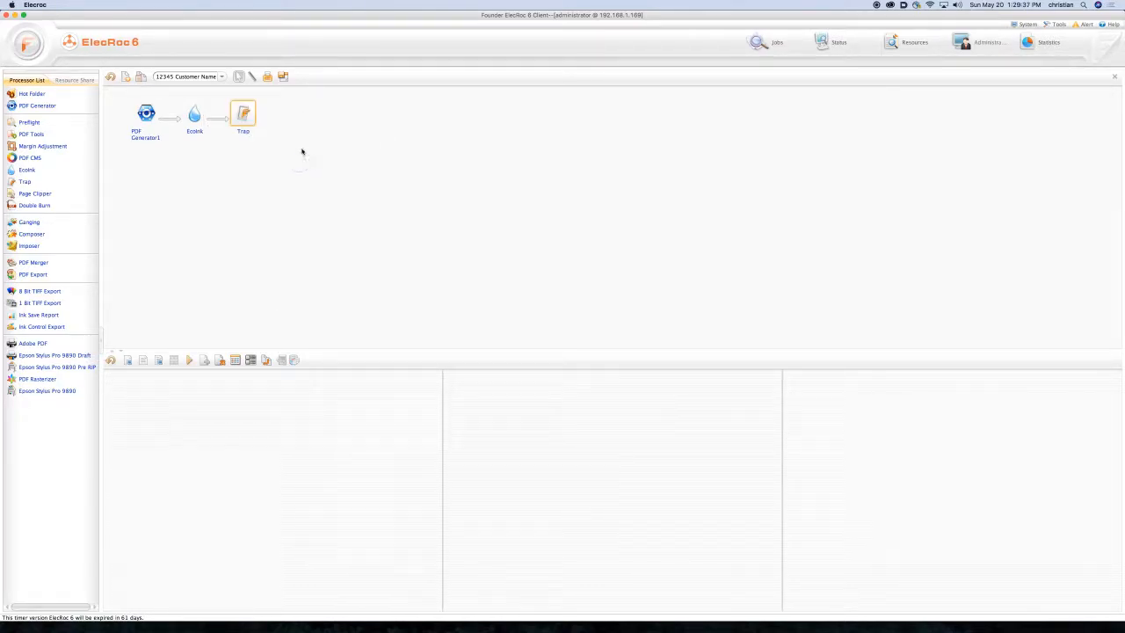
{"action": "left_click_drag", "start_coordinate": [245, 115], "coordinate": [251, 118]}
{"action": "left_click", "coordinate": [201, 117]}
{"action": "left_click", "coordinate": [250, 117]}
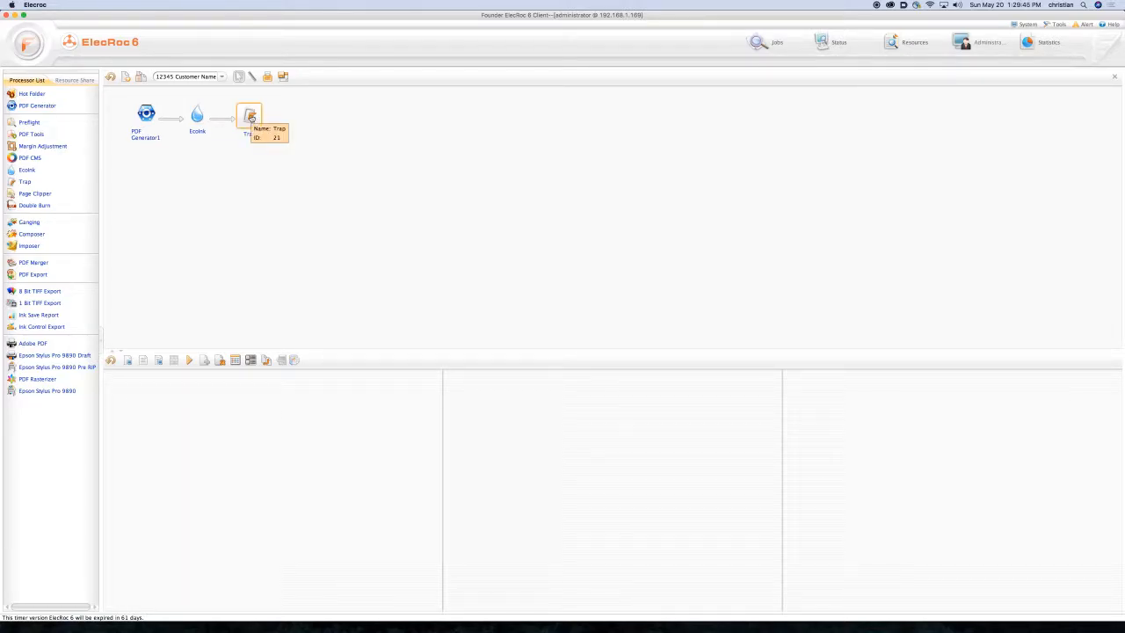
Load the 0.25 pt parameter template into the Trap processor, check its geometry settings and apply the setup.
{"action": "double_click", "coordinate": [250, 117]}
{"action": "left_click", "coordinate": [463, 410]}
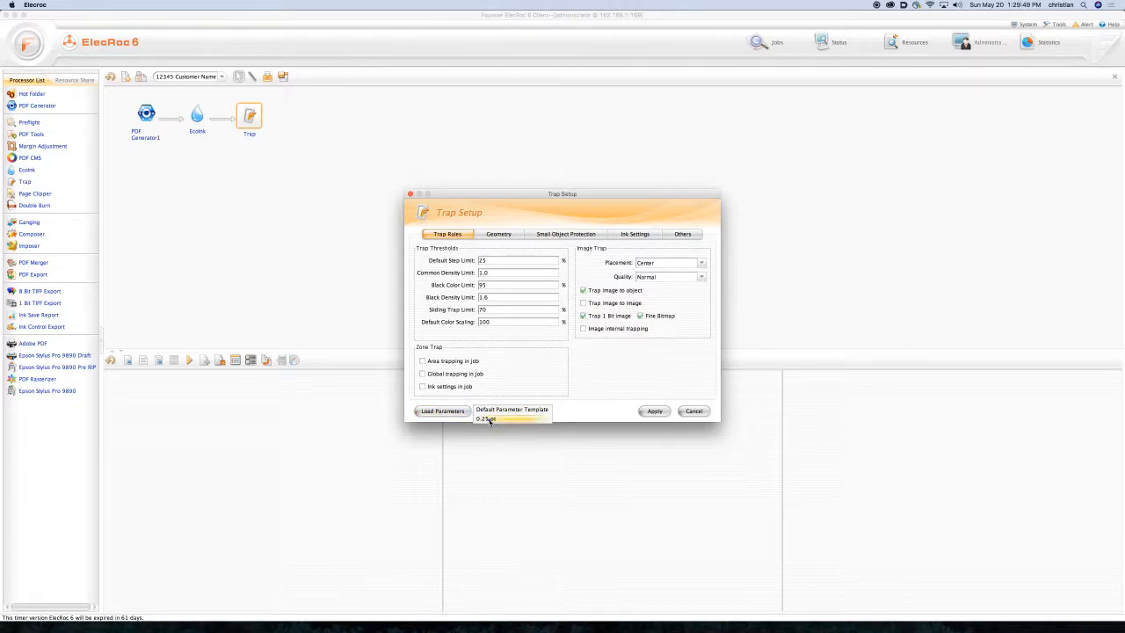
{"action": "left_click", "coordinate": [489, 420]}
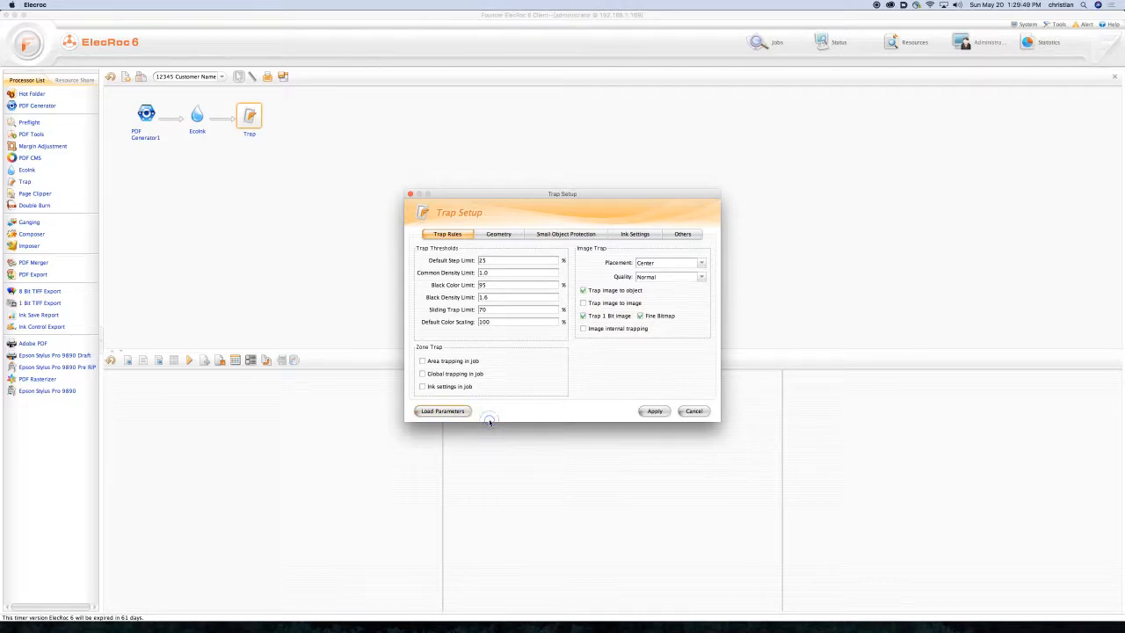
{"action": "left_click", "coordinate": [508, 235]}
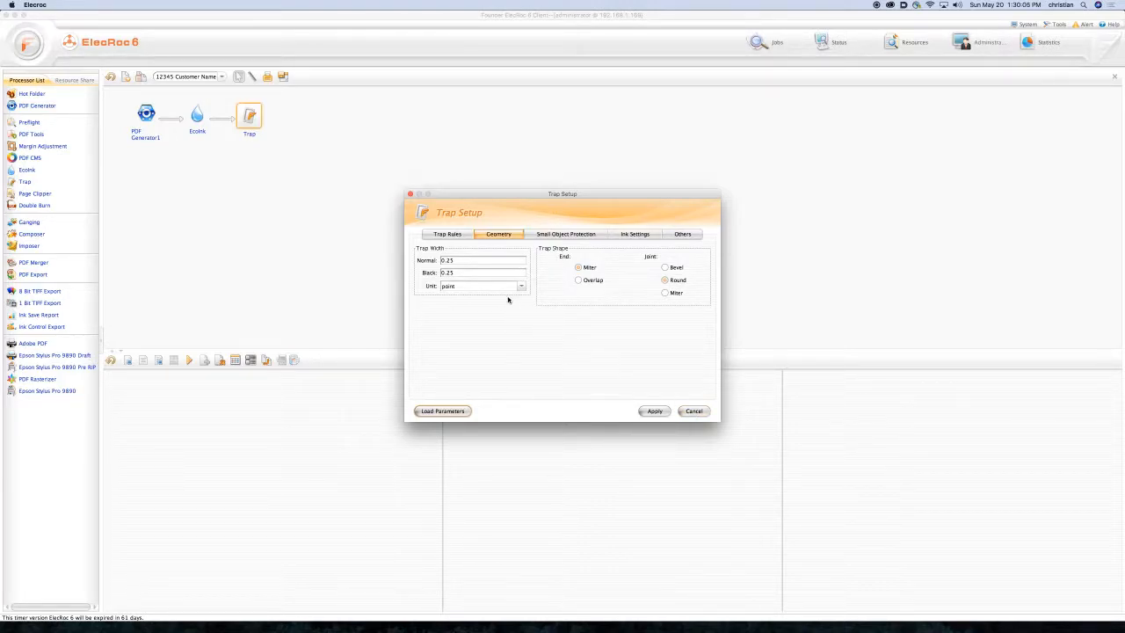
{"action": "left_click", "coordinate": [657, 411]}
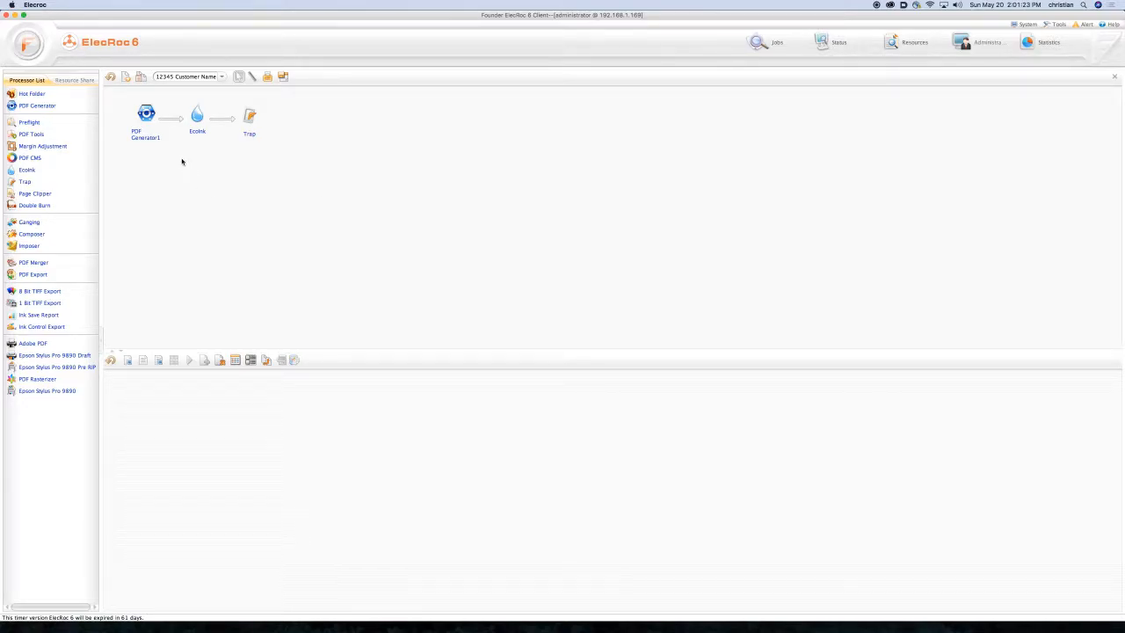
Submit 07000_Courier Fall17.pdf from the IN/Paladin folder to PDF Generator1 and minimize the processing window.
{"action": "right_click", "coordinate": [147, 112]}
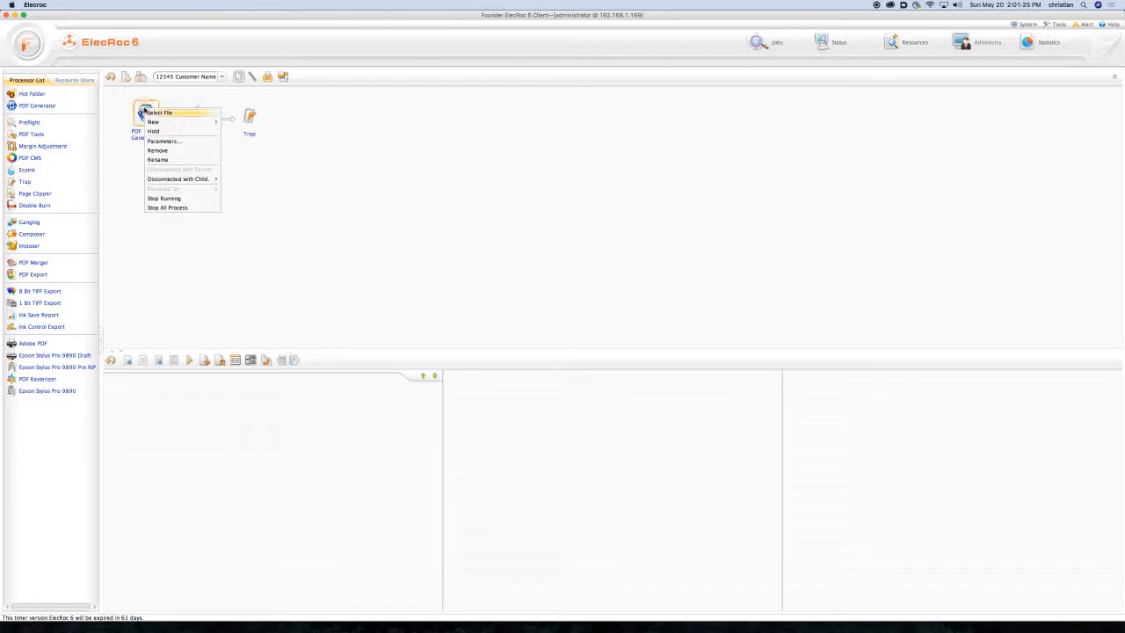
{"action": "left_click", "coordinate": [159, 114]}
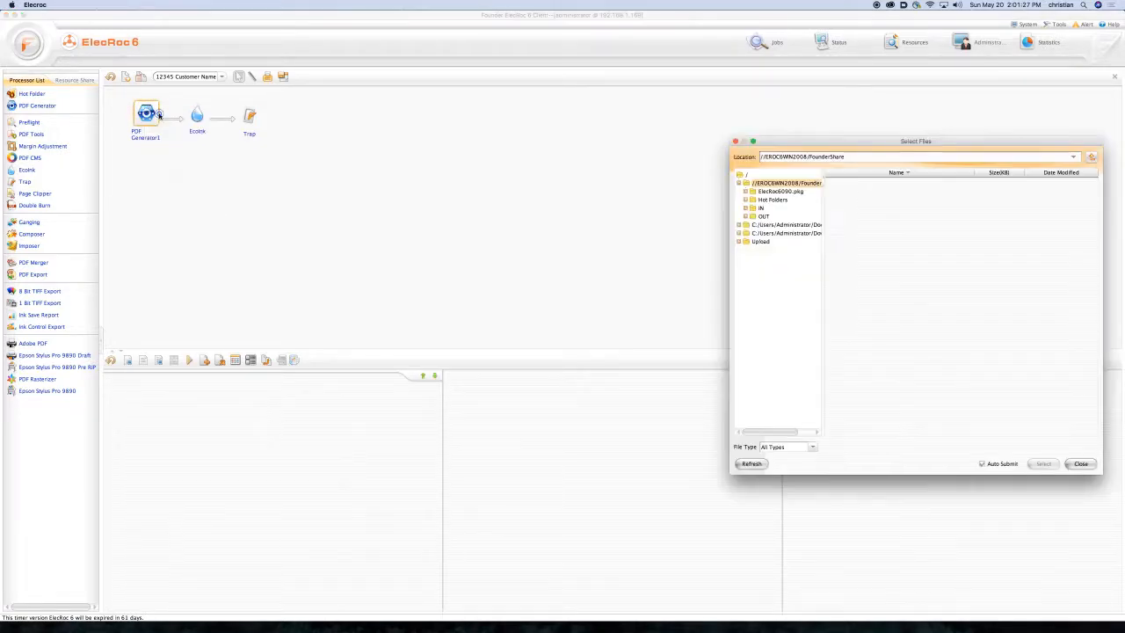
{"action": "left_click", "coordinate": [747, 208]}
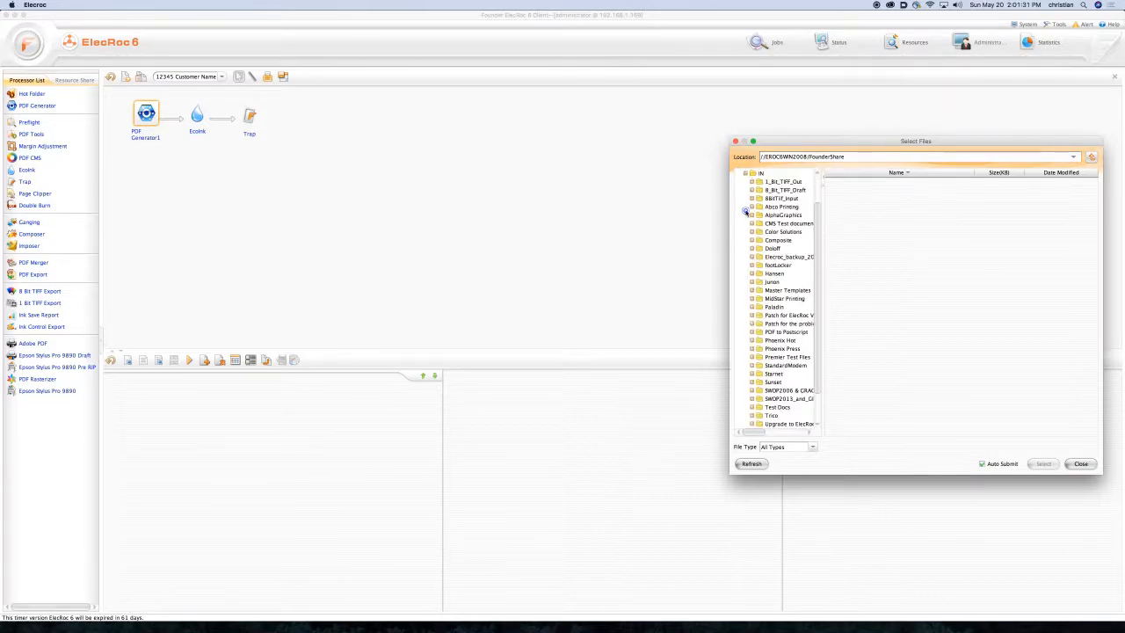
{"action": "left_click", "coordinate": [753, 307]}
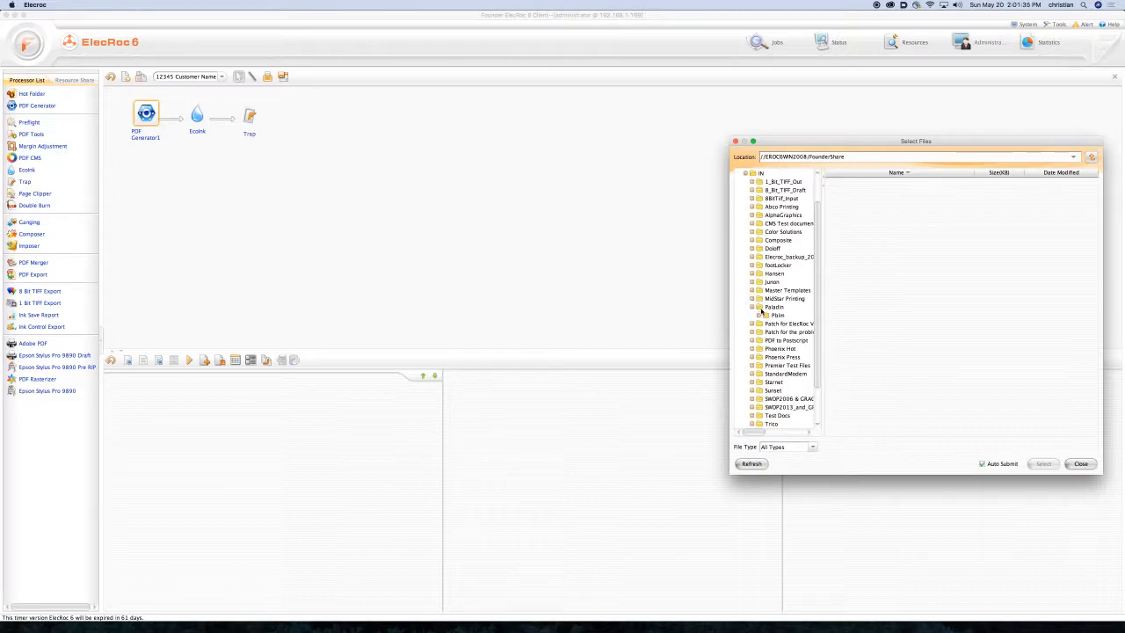
{"action": "left_click", "coordinate": [770, 307]}
{"action": "left_click", "coordinate": [865, 182]}
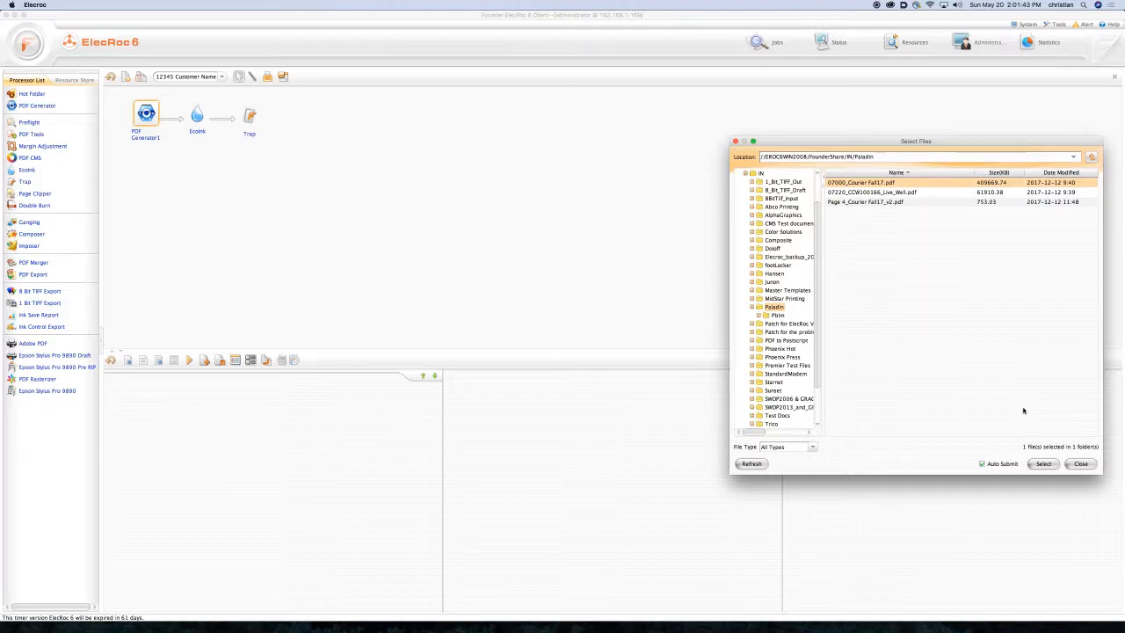
{"action": "left_click", "coordinate": [1045, 464]}
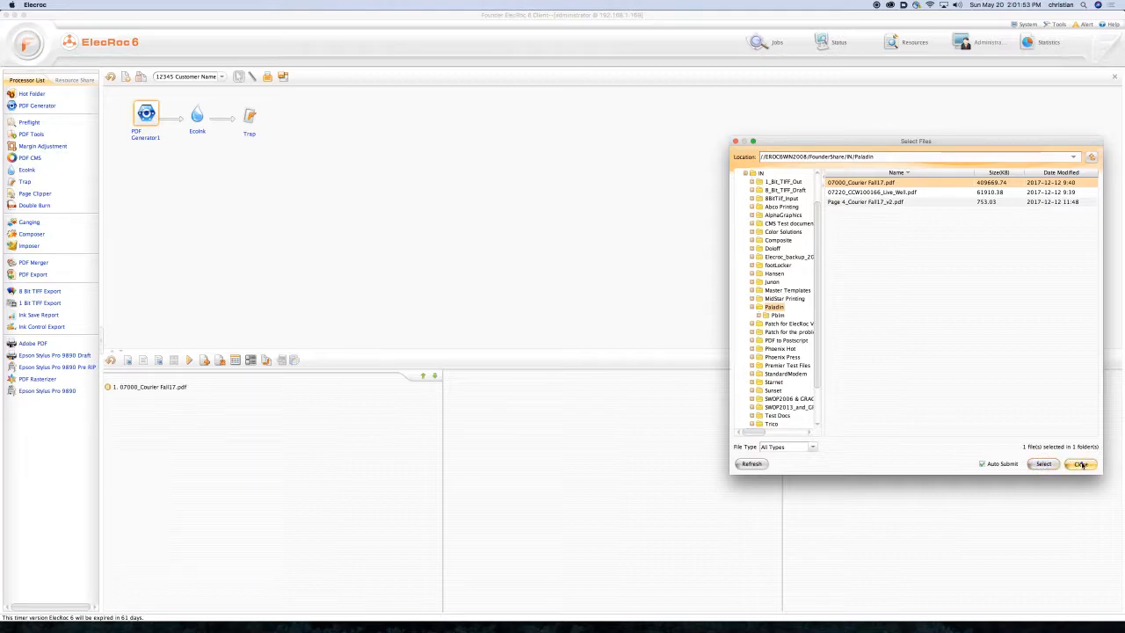
{"action": "left_click", "coordinate": [1082, 464]}
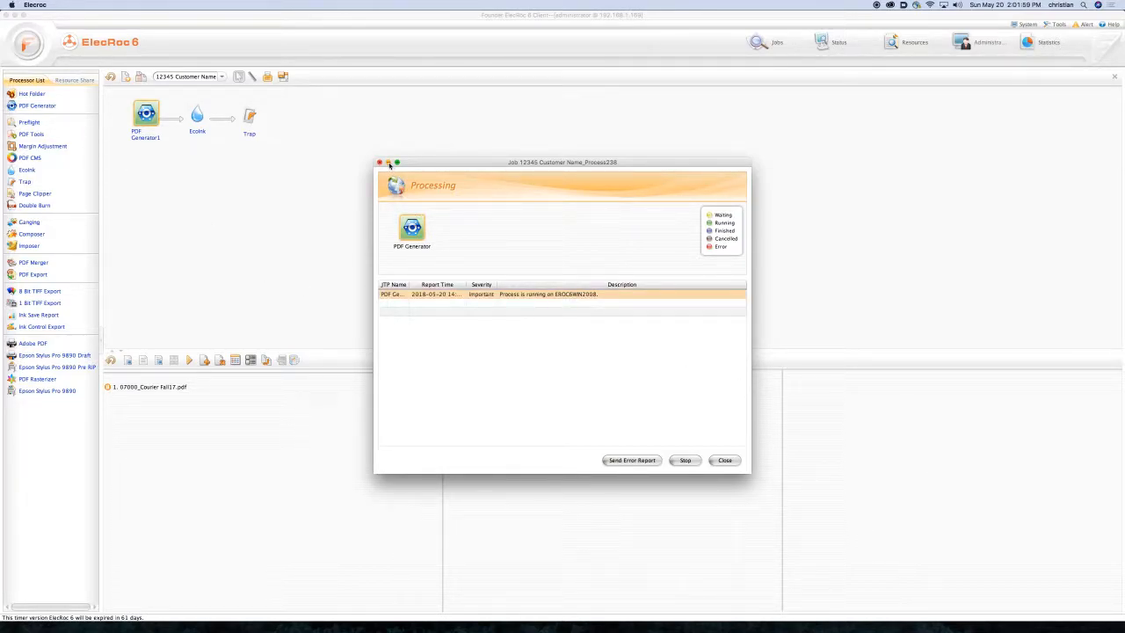
{"action": "left_click", "coordinate": [389, 165]}
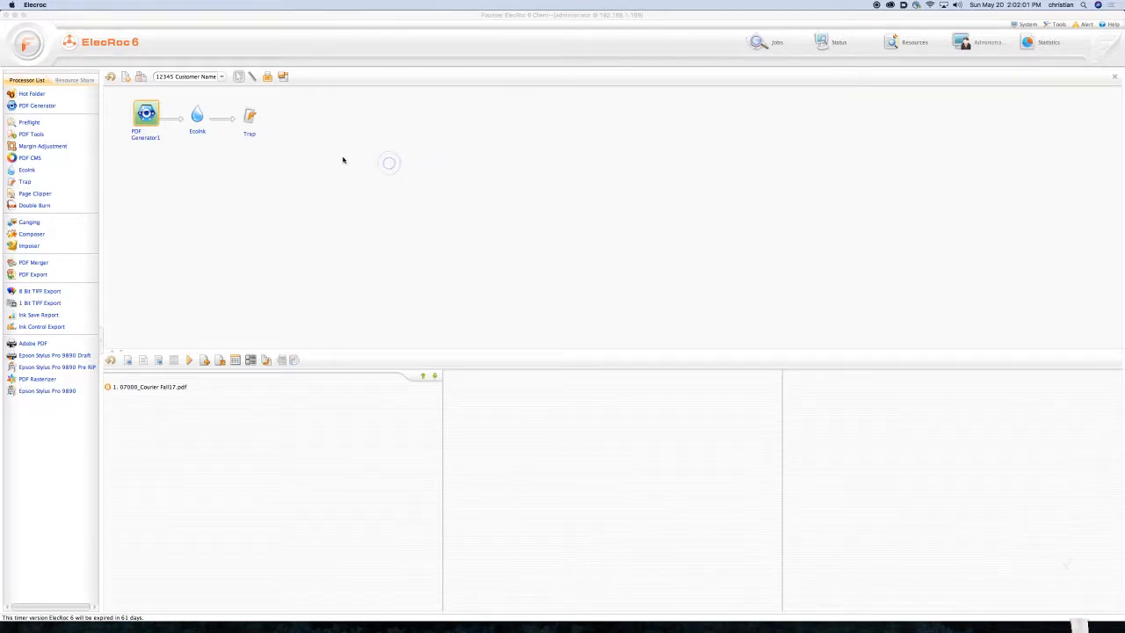
Add an unconnected Imposer processor beside Trap and align it with the chain.
{"action": "right_click", "coordinate": [303, 126]}
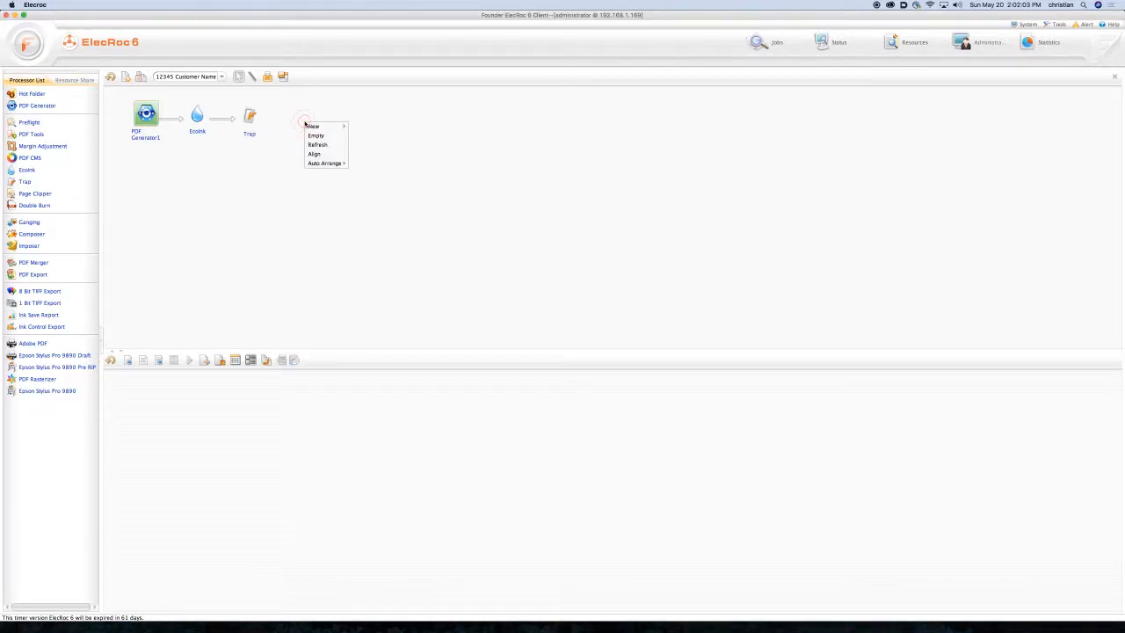
{"action": "mouse_move", "coordinate": [321, 126]}
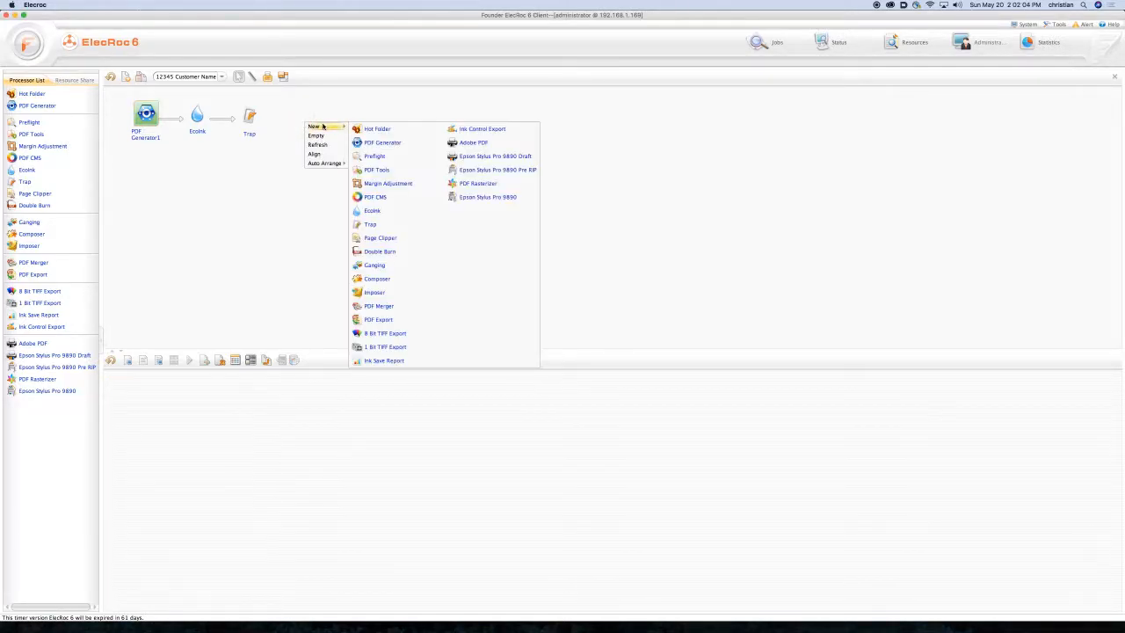
{"action": "left_click", "coordinate": [376, 292]}
{"action": "left_click_drag", "start_coordinate": [322, 136], "coordinate": [312, 118]}
Open the Imposer's template setup and bring up the actions available for its job templates.
{"action": "double_click", "coordinate": [312, 119]}
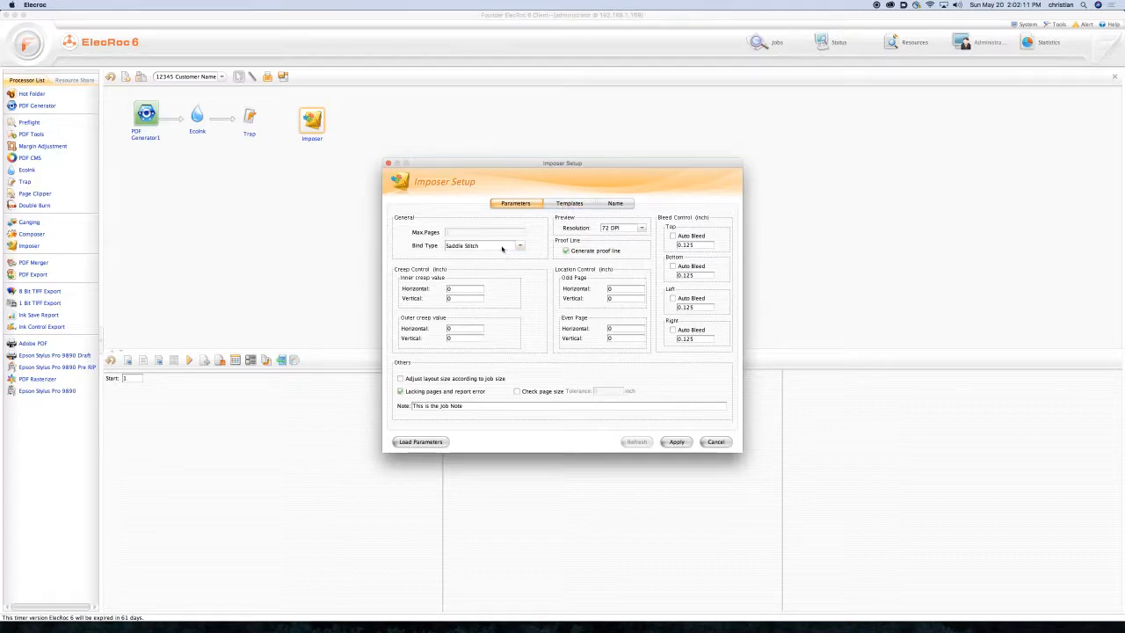
{"action": "left_click", "coordinate": [570, 205]}
{"action": "right_click", "coordinate": [419, 239]}
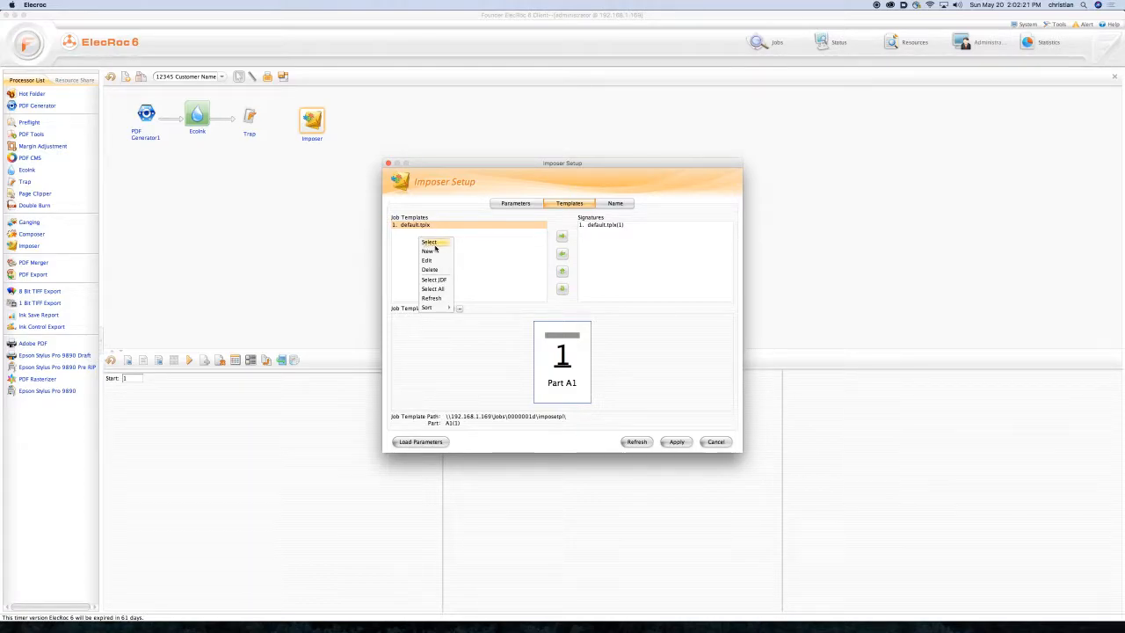
Create a Sheetwise template from plate named 8.5x11_24x36_16pg SW, using the 24 x 36 plate and 24 x 36 paper.
{"action": "left_click", "coordinate": [433, 262]}
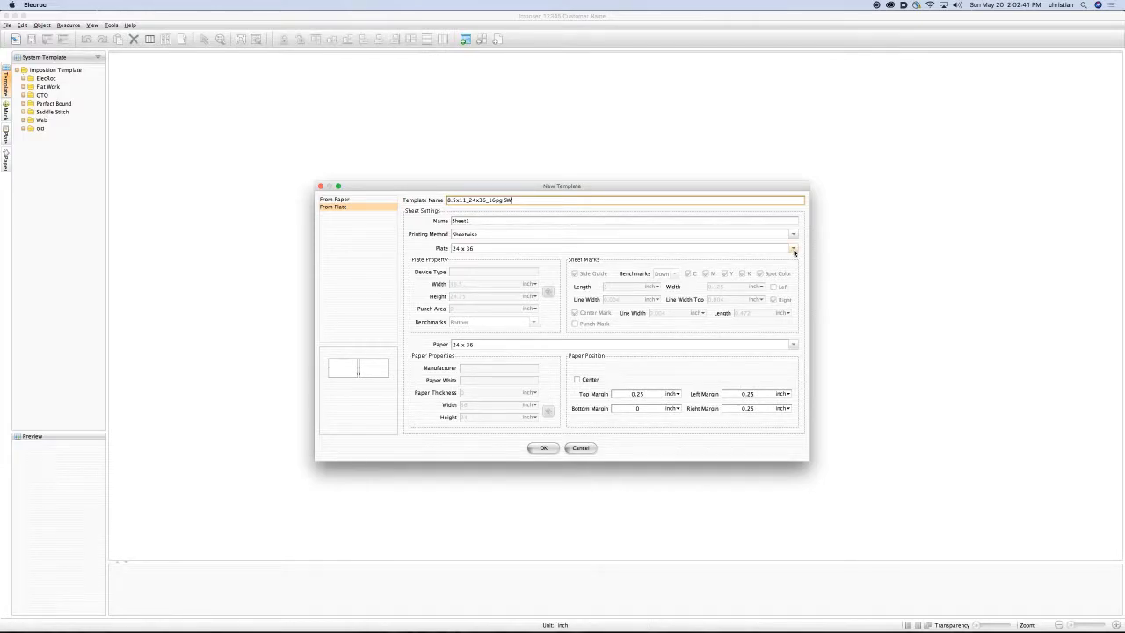
{"action": "left_click", "coordinate": [505, 249]}
{"action": "left_click", "coordinate": [505, 249]}
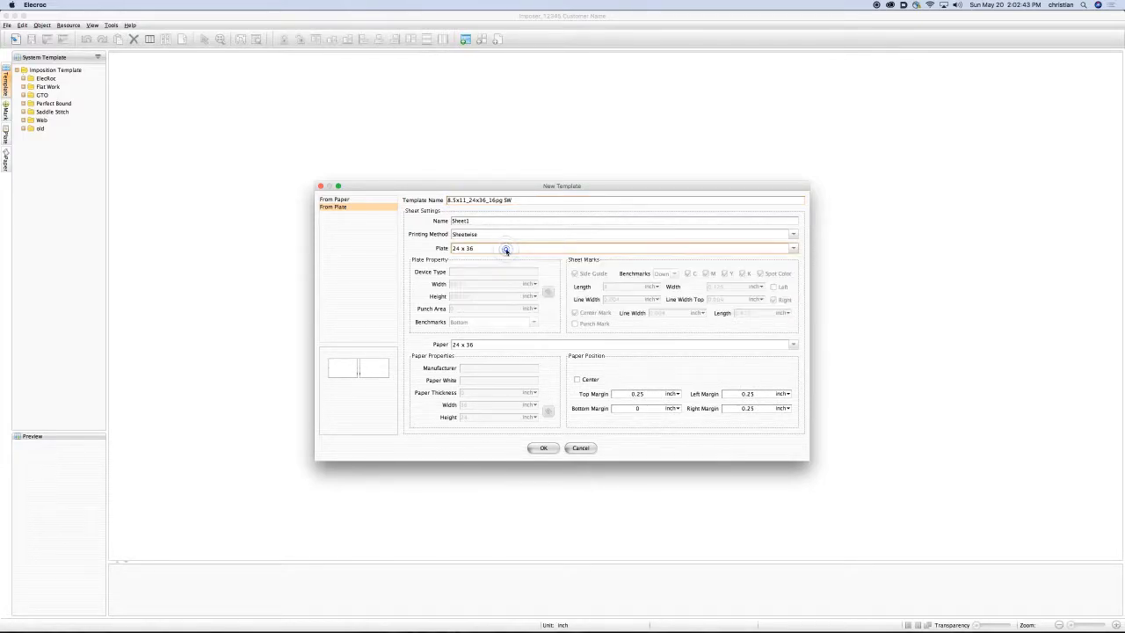
{"action": "left_click", "coordinate": [494, 345]}
{"action": "left_click", "coordinate": [494, 344]}
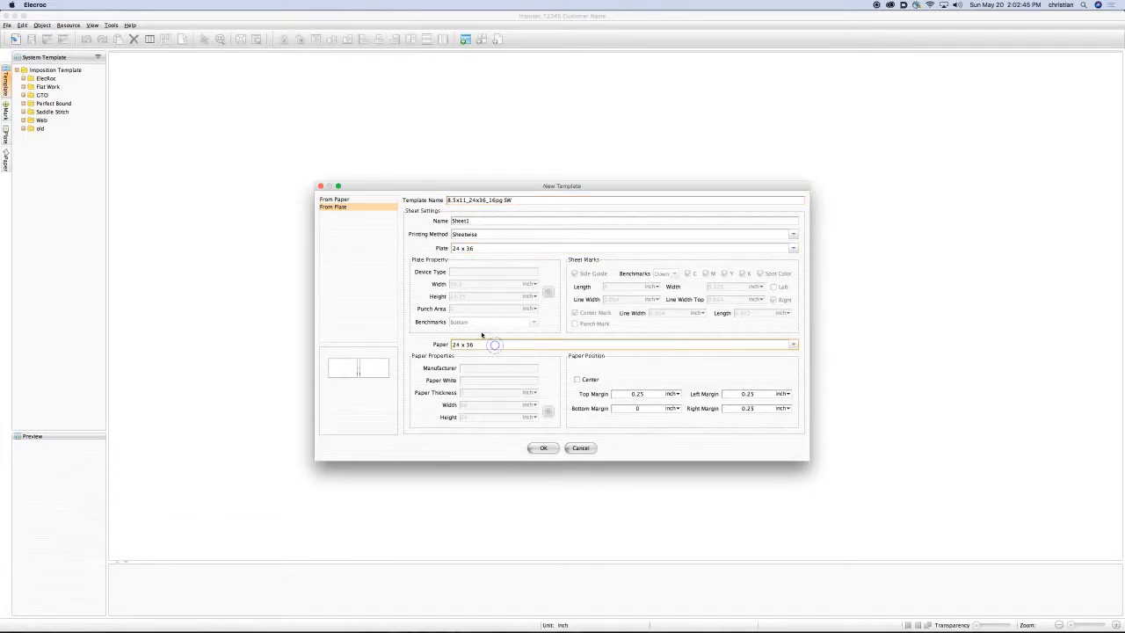
{"action": "left_click", "coordinate": [545, 449]}
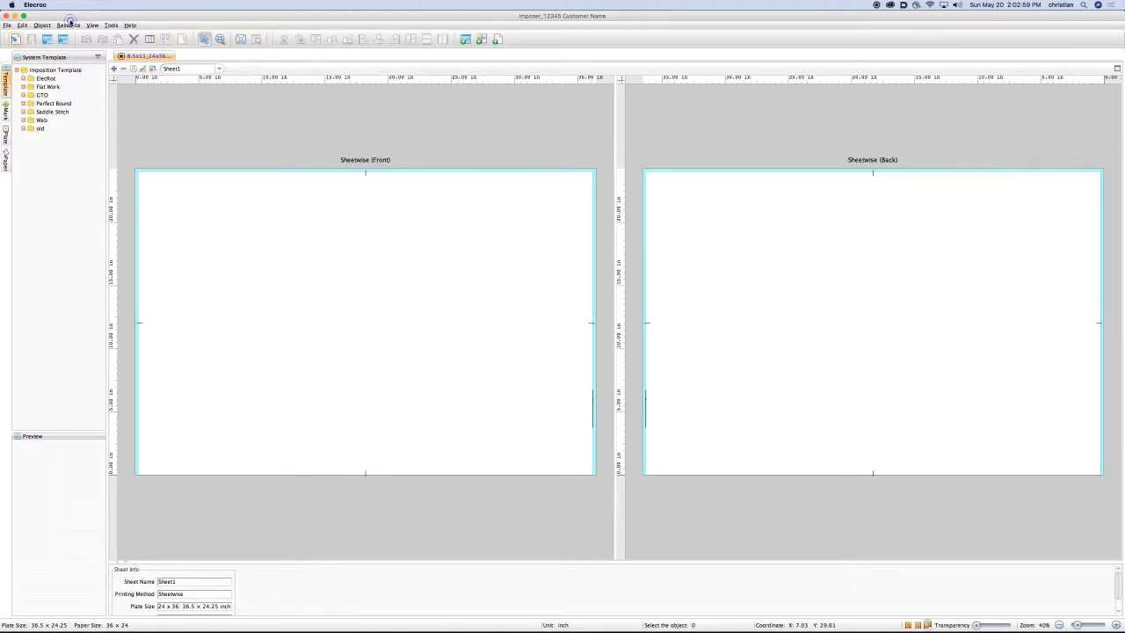
Add a head-to-head layout of 2 rows and 4 columns with the 11inch_8.5inch page size to the sheet.
{"action": "left_click", "coordinate": [69, 24]}
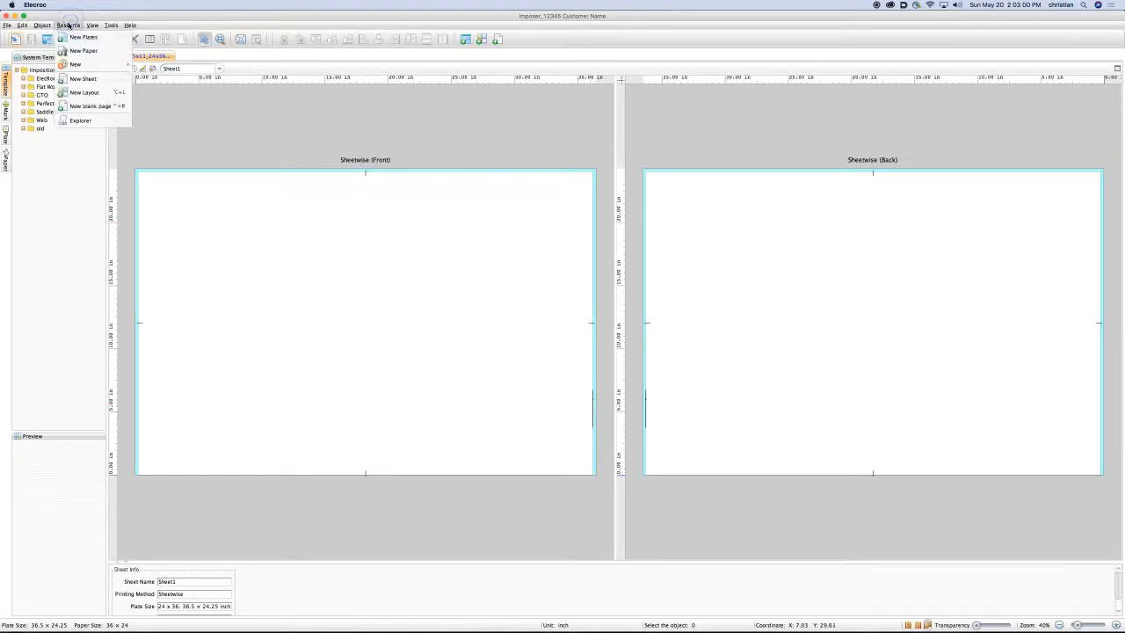
{"action": "left_click", "coordinate": [84, 93]}
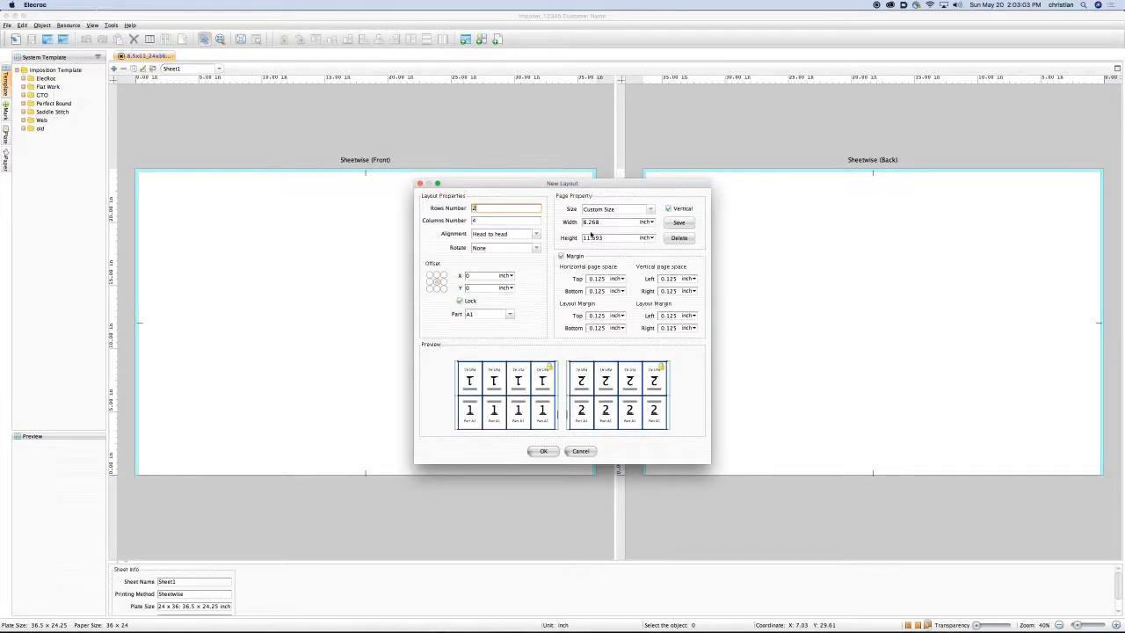
{"action": "left_click_drag", "start_coordinate": [580, 189], "coordinate": [642, 137]}
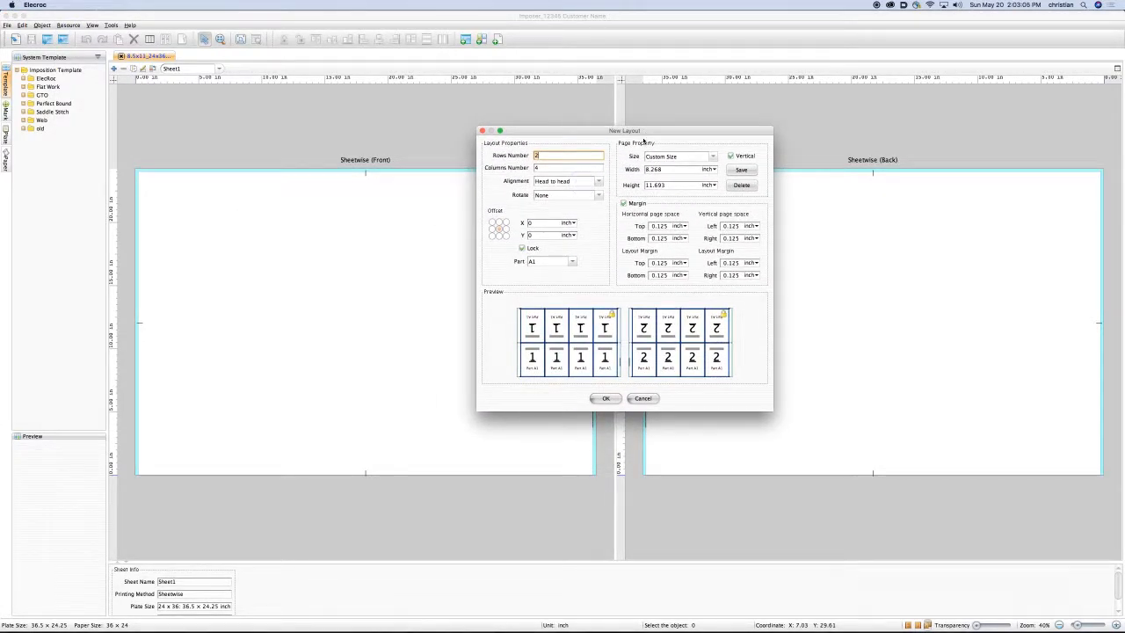
{"action": "left_click", "coordinate": [713, 156]}
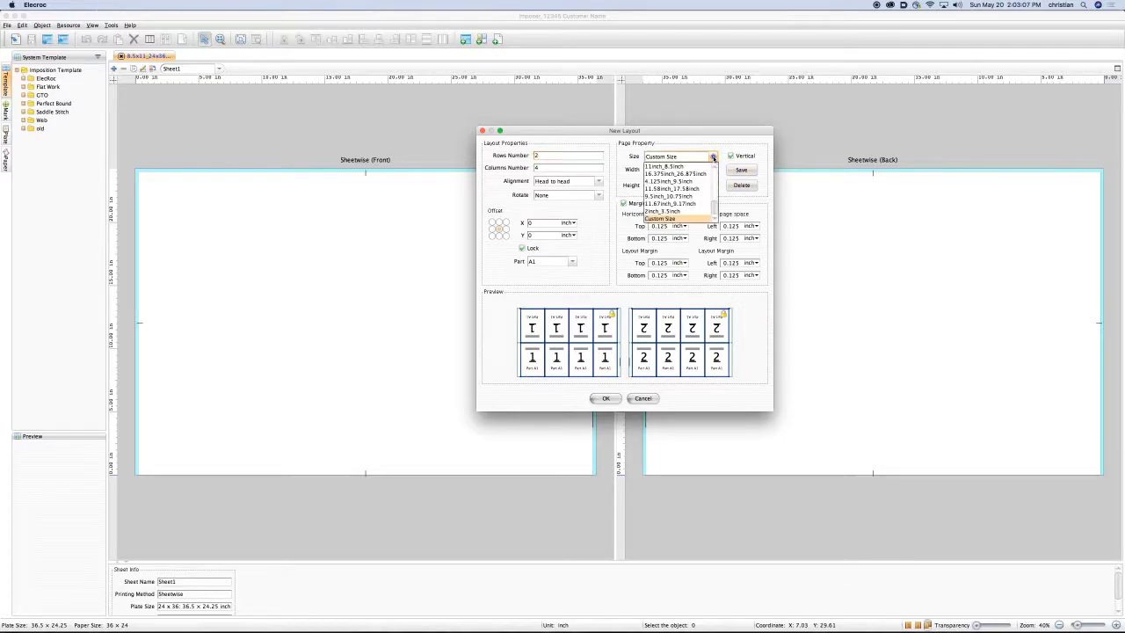
{"action": "left_click", "coordinate": [665, 167]}
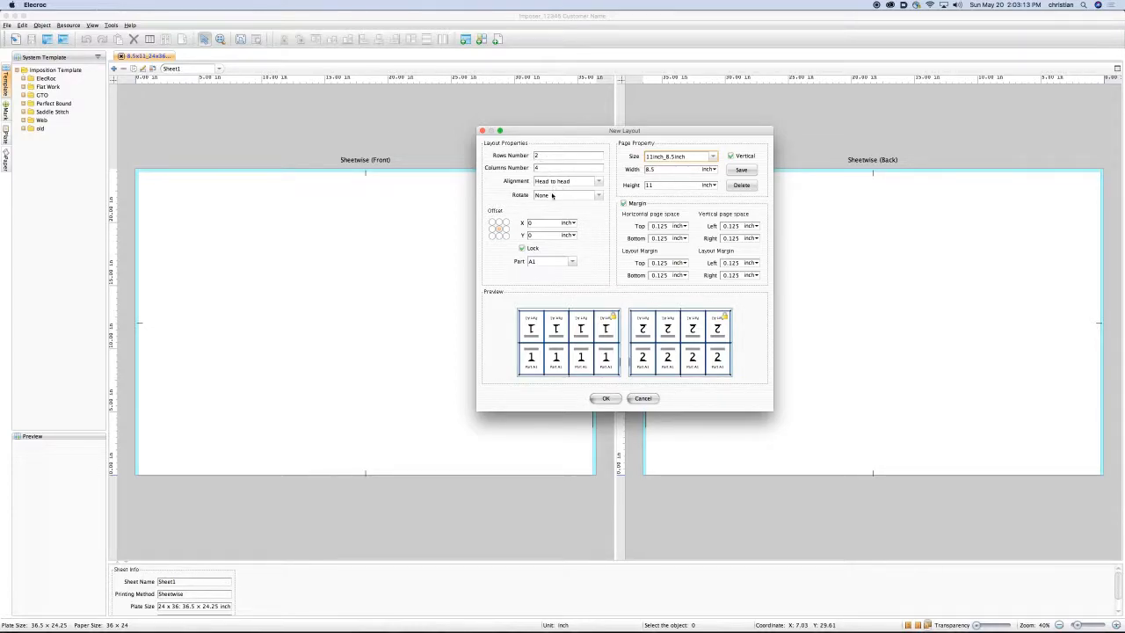
{"action": "left_click", "coordinate": [521, 249]}
{"action": "left_click", "coordinate": [606, 398]}
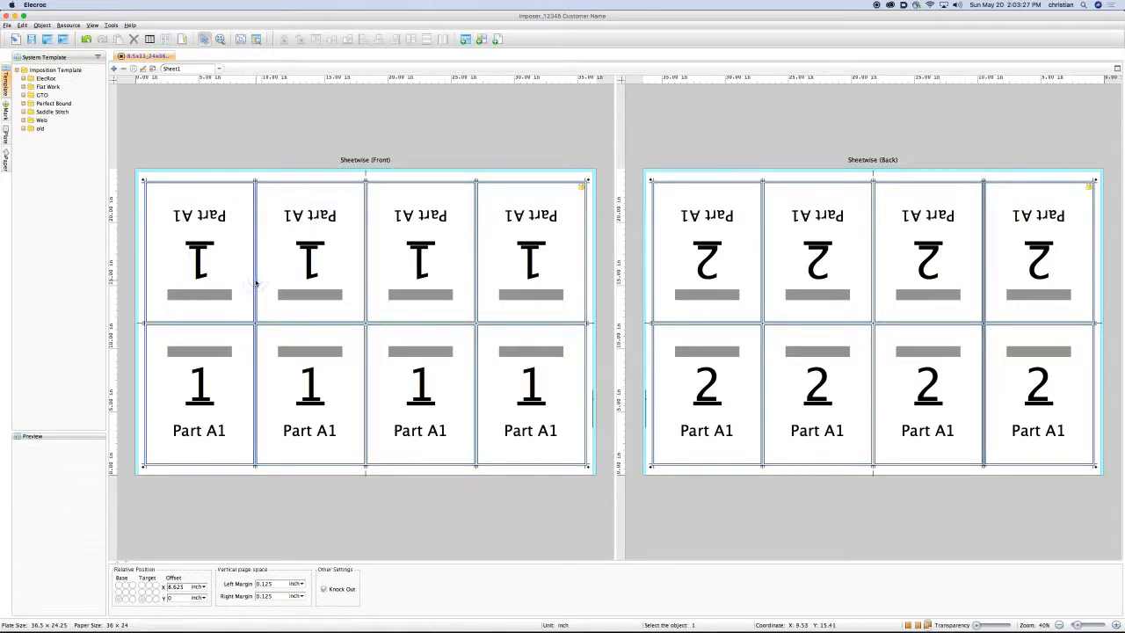
Set the left and right margins to 0 for the two vertical gutters between columns 1–2 and columns 3–4.
{"action": "left_click", "coordinate": [476, 299], "text": "shift"}
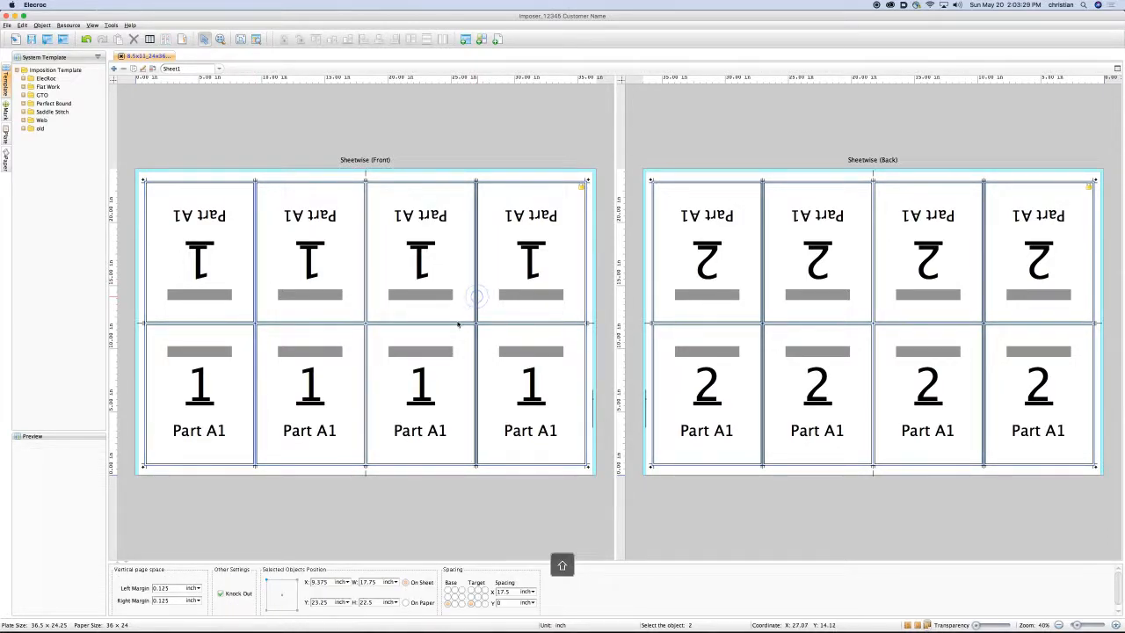
{"action": "double_click", "coordinate": [169, 587]}
{"action": "type", "text": "0"}
{"action": "key", "text": "Tab"}
{"action": "type", "text": "0"}
{"action": "key", "text": "Tab"}
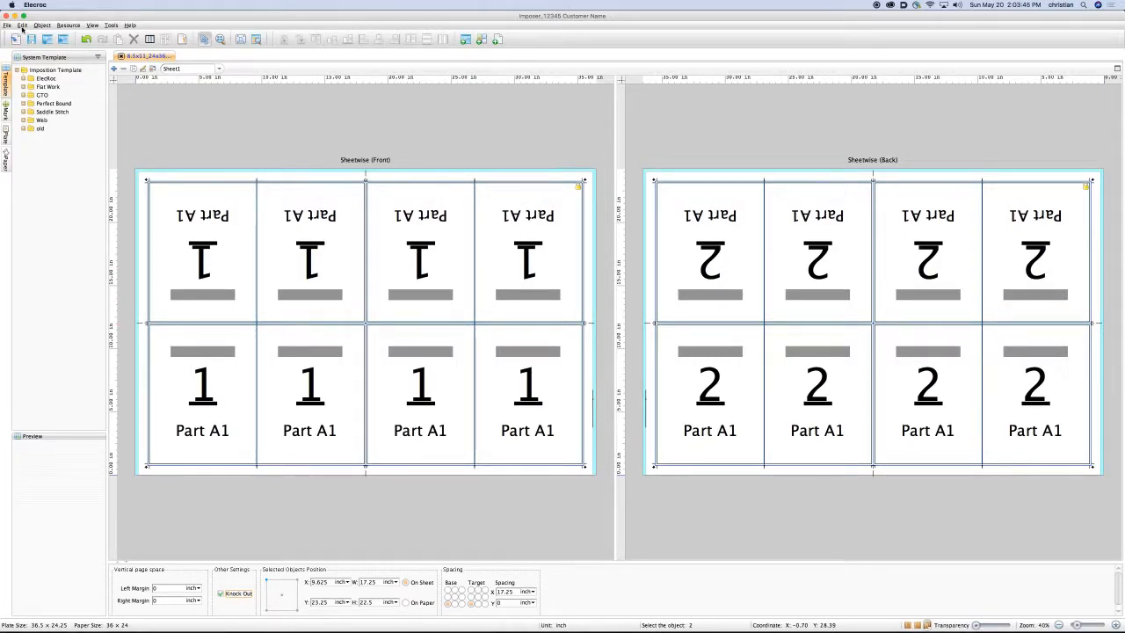
Review the cut line, fold mark, cross mark and registration mark defaults in the mark parameter preferences.
{"action": "left_click", "coordinate": [22, 25]}
{"action": "left_click", "coordinate": [44, 241]}
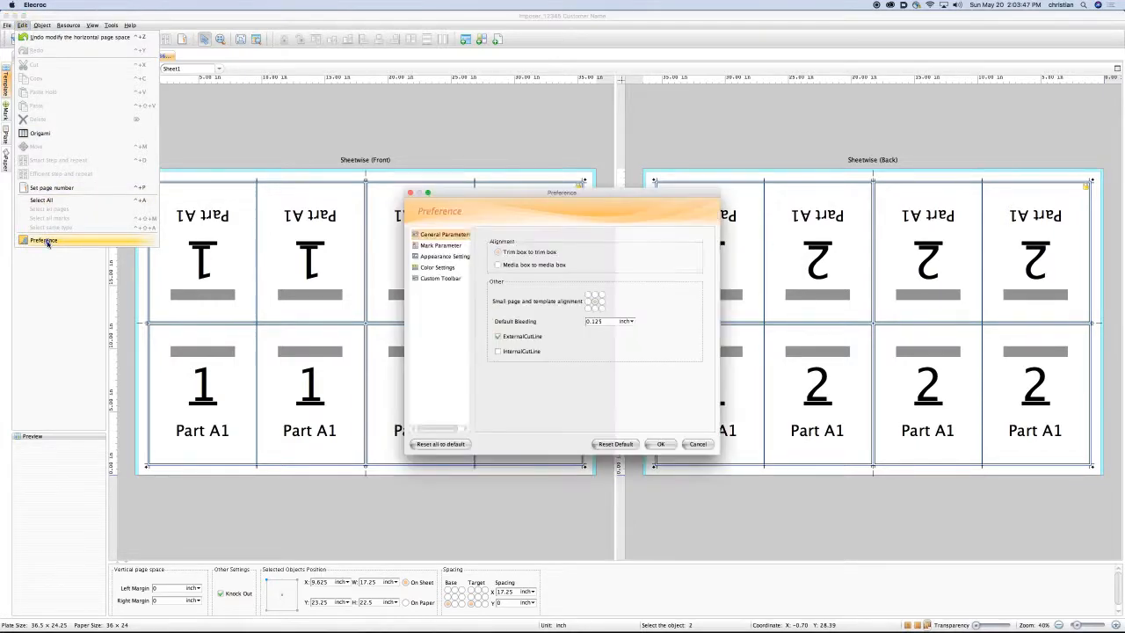
{"action": "left_click", "coordinate": [440, 246]}
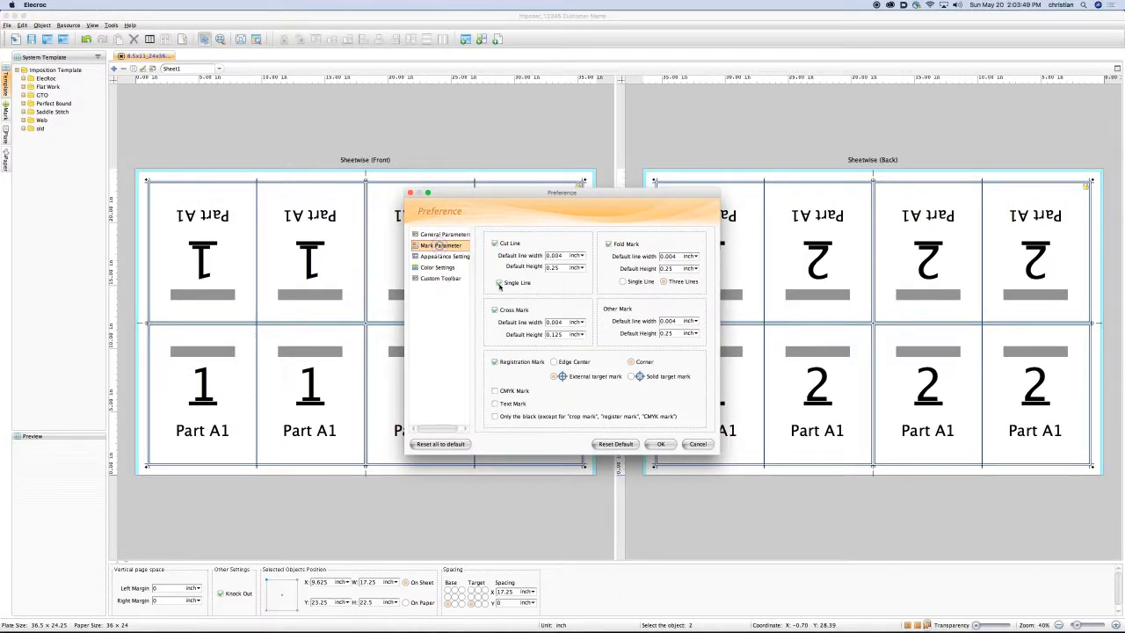
{"action": "left_click", "coordinate": [703, 446]}
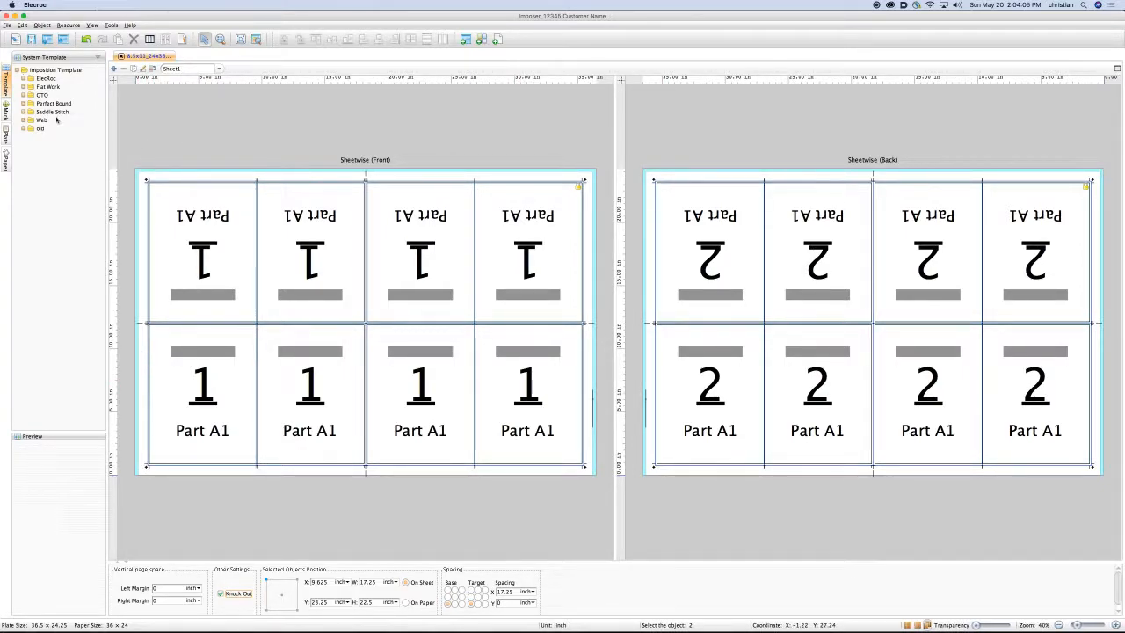
Try applying the Saddle Stitch smart mark set to the sheet, and undo it.
{"action": "left_click", "coordinate": [7, 112]}
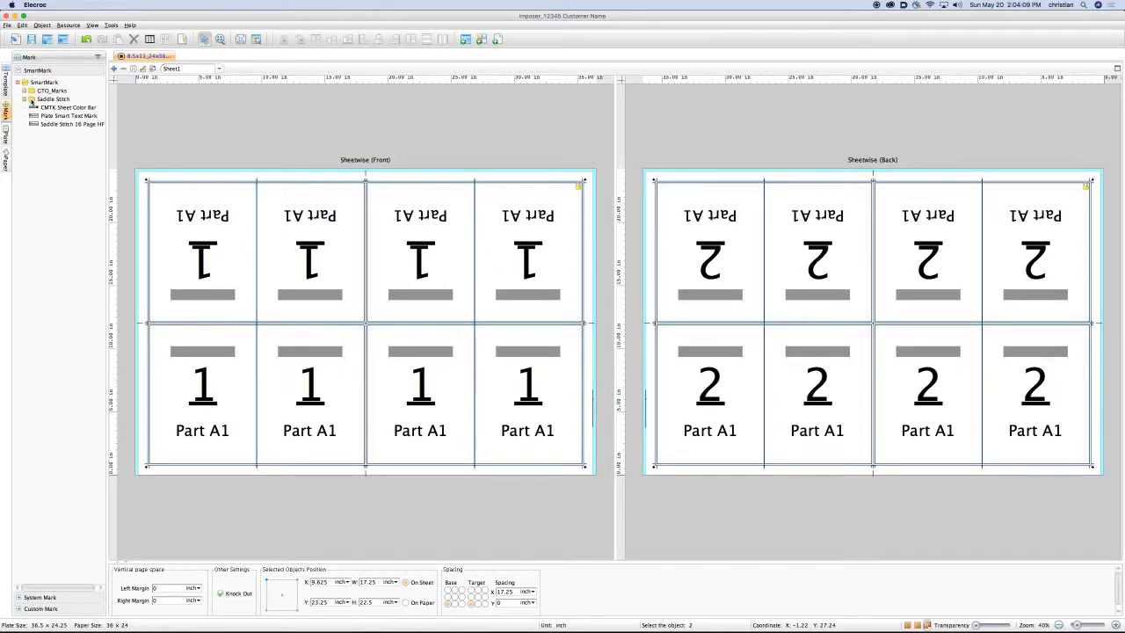
{"action": "left_click_drag", "start_coordinate": [32, 102], "coordinate": [177, 167]}
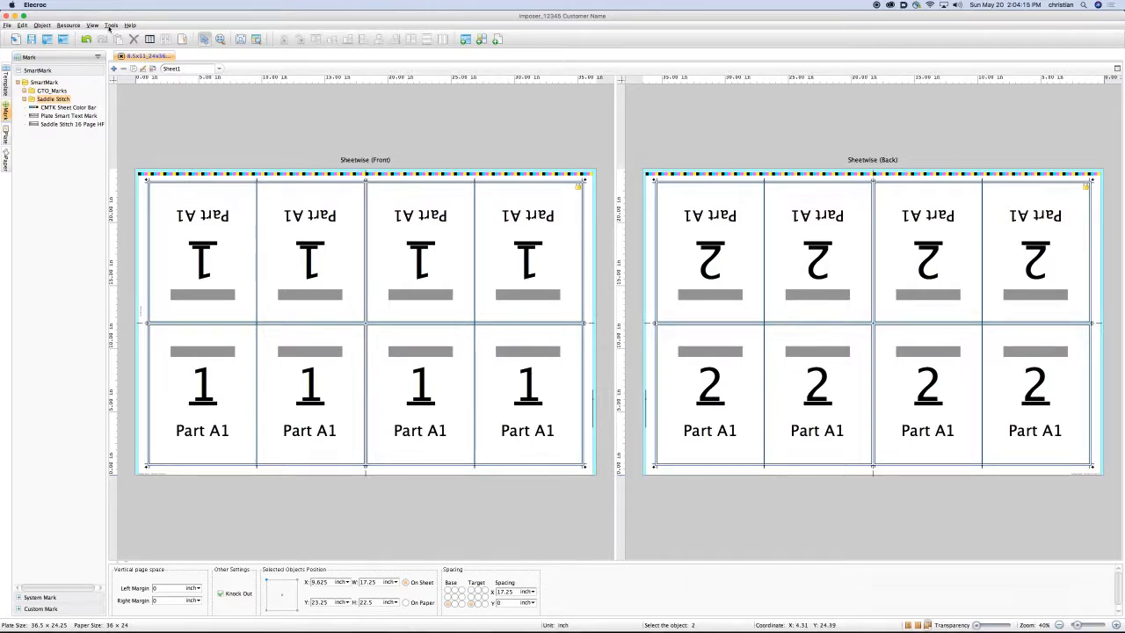
{"action": "left_click", "coordinate": [25, 26]}
{"action": "left_click", "coordinate": [28, 35]}
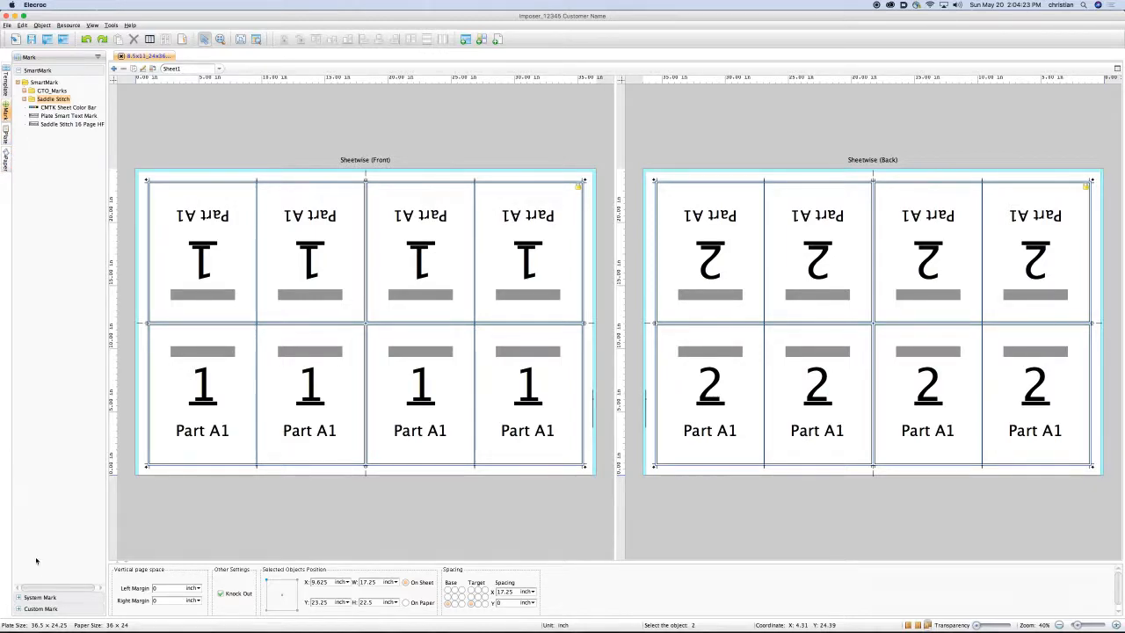
Place the system mark CMYK proof bar3 in the margin above the pages, near the front sheet's centre.
{"action": "left_click", "coordinate": [48, 608]}
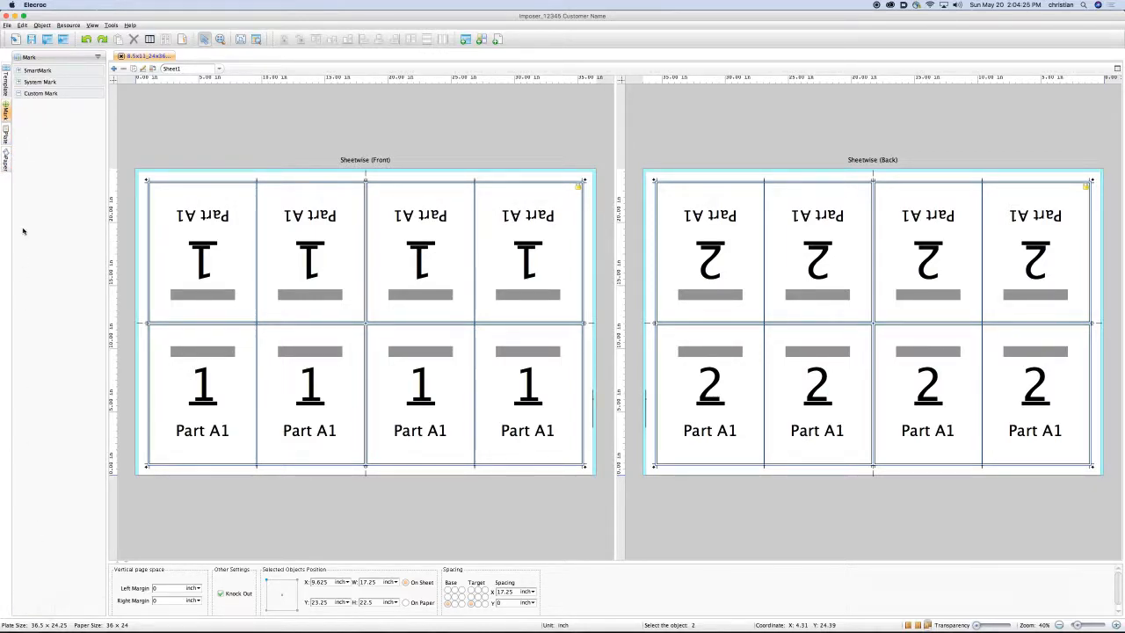
{"action": "left_click", "coordinate": [19, 82]}
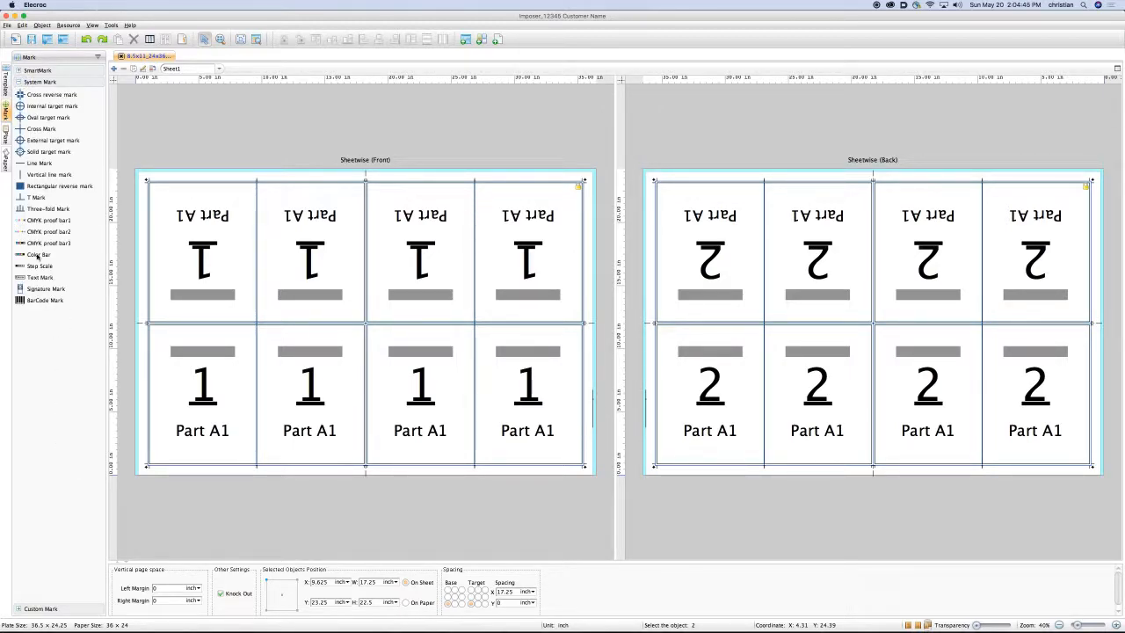
{"action": "left_click_drag", "start_coordinate": [32, 248], "coordinate": [356, 179]}
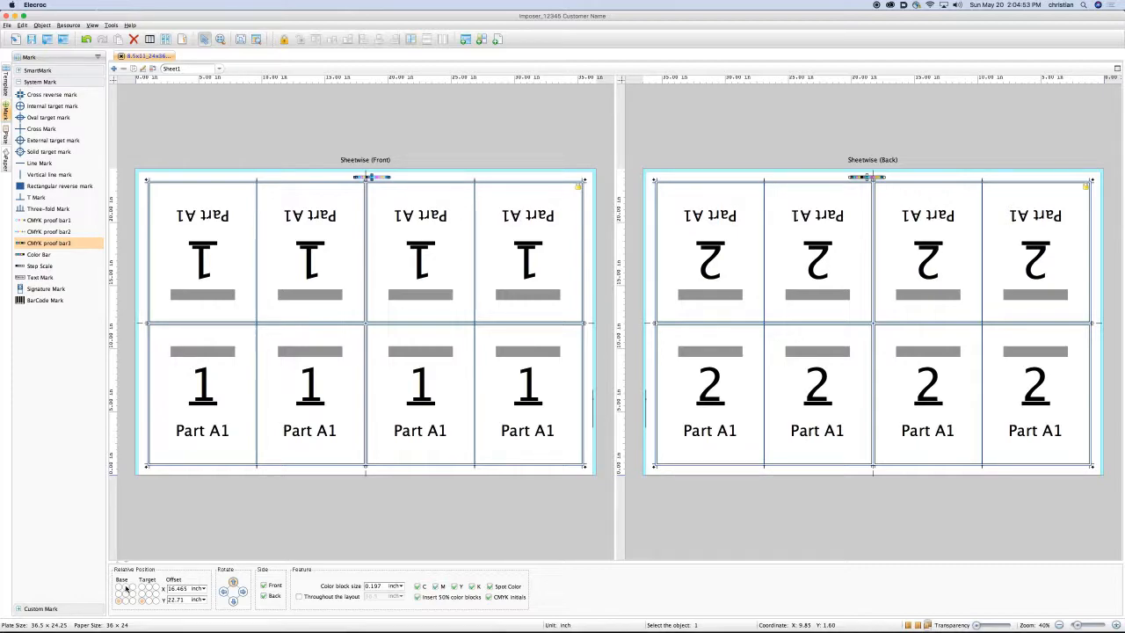
Anchor the proof bar with base and target points at top centre and both X and Y offsets at 0.
{"action": "left_click", "coordinate": [126, 588]}
{"action": "double_click", "coordinate": [175, 588]}
{"action": "type", "text": "0"}
{"action": "key", "text": "Tab"}
{"action": "type", "text": "0"}
{"action": "key", "text": "Tab"}
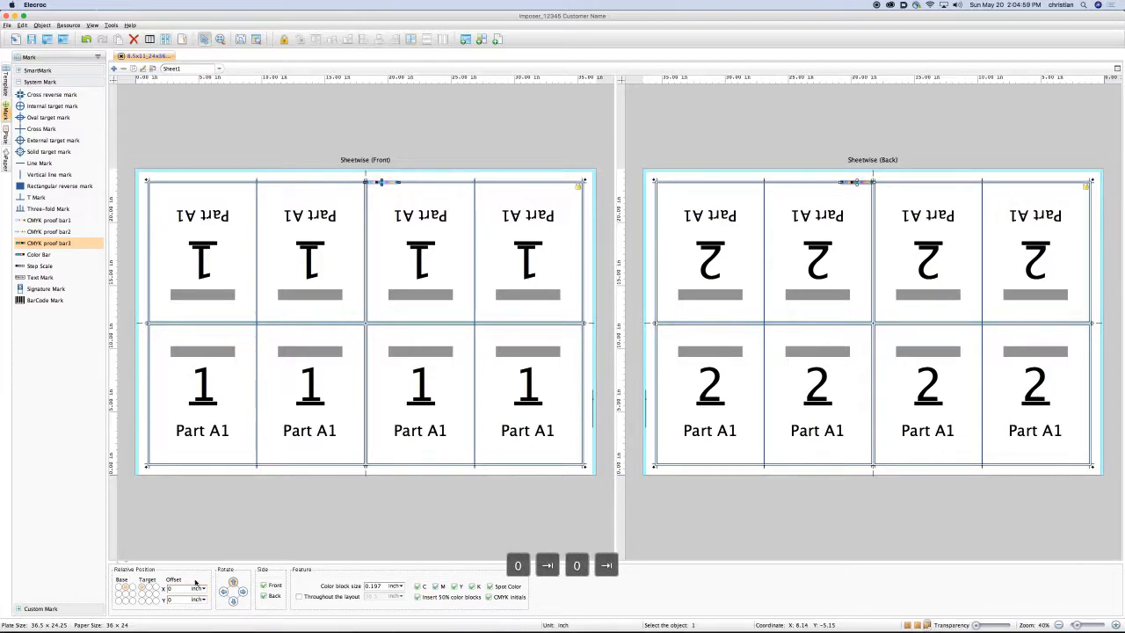
{"action": "left_click", "coordinate": [151, 590]}
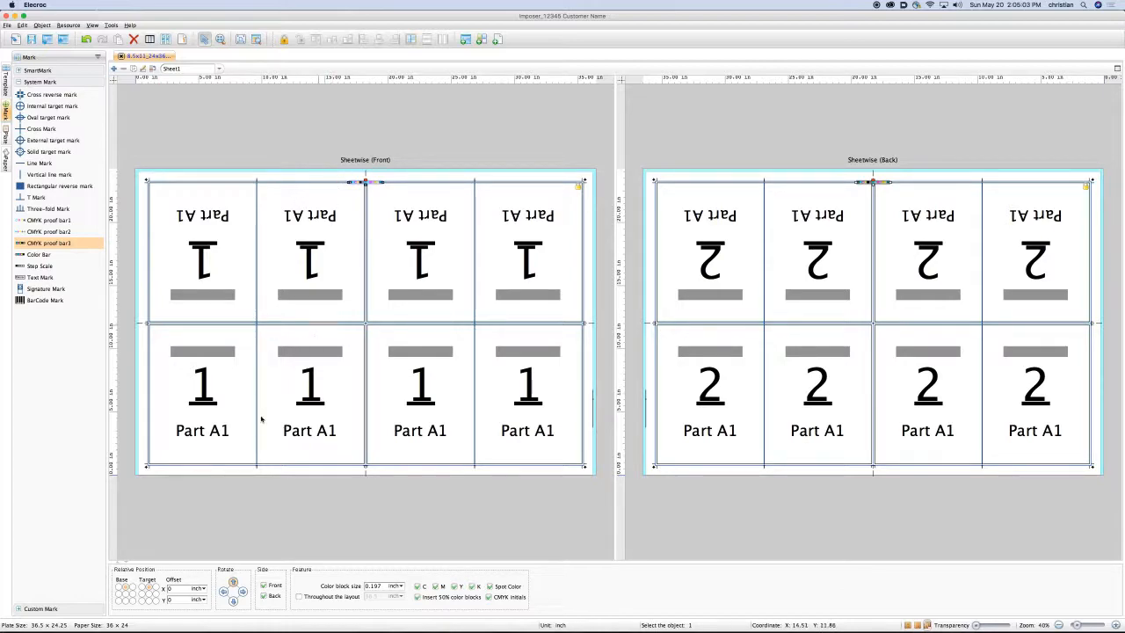
Change the proof bar's target point to bottom centre and set its Y offset to 0.25 inch.
{"action": "left_click", "coordinate": [176, 600]}
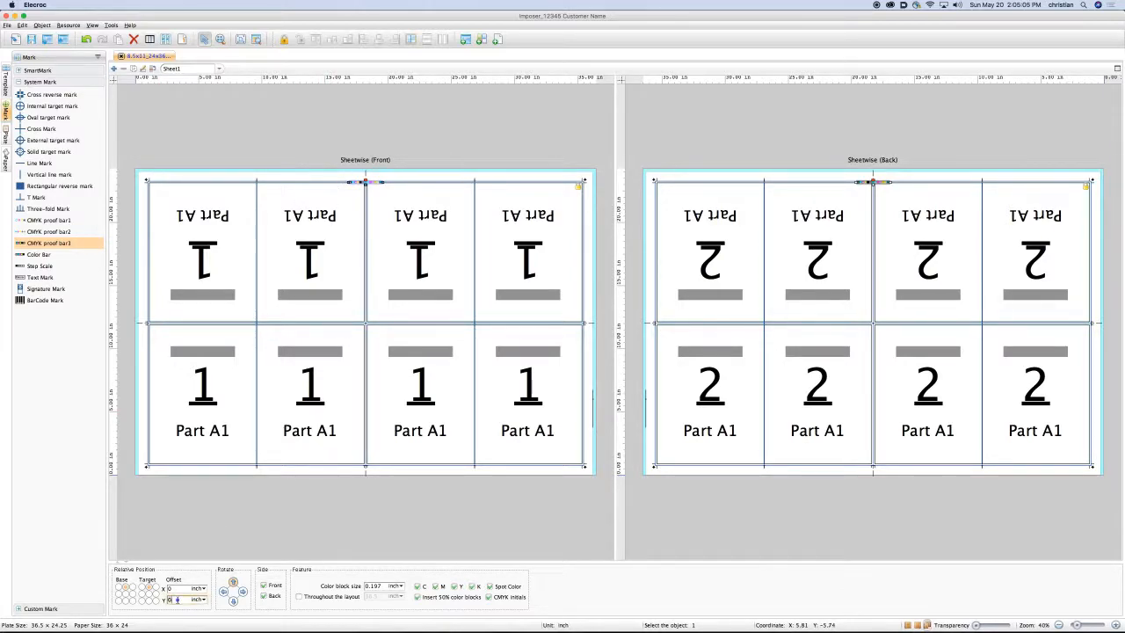
{"action": "key", "text": "Return"}
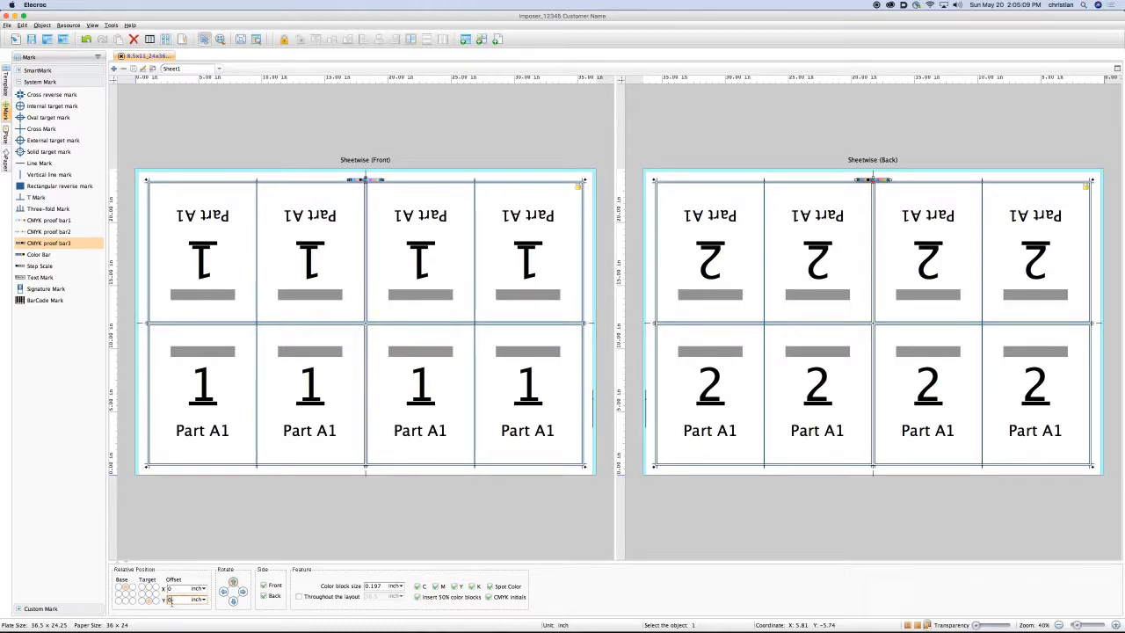
{"action": "type", "text": "0.25"}
{"action": "key", "text": "Tab"}
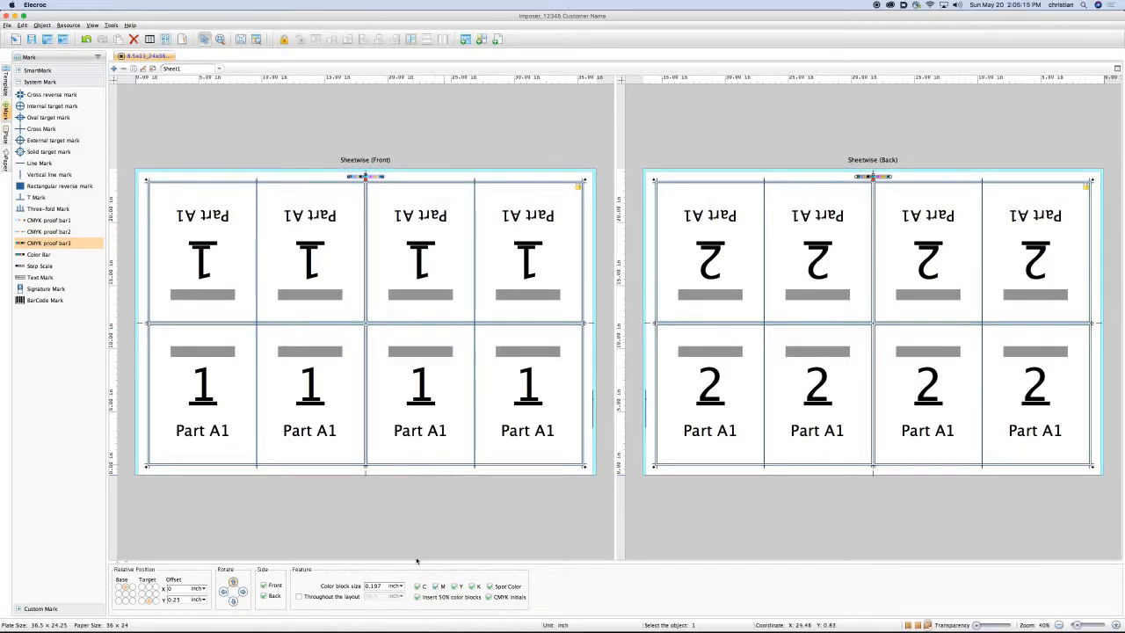
Set the proof bar's color block size to 0.25 inch and disable the CMYK initials and 50% color blocks.
{"action": "double_click", "coordinate": [374, 586]}
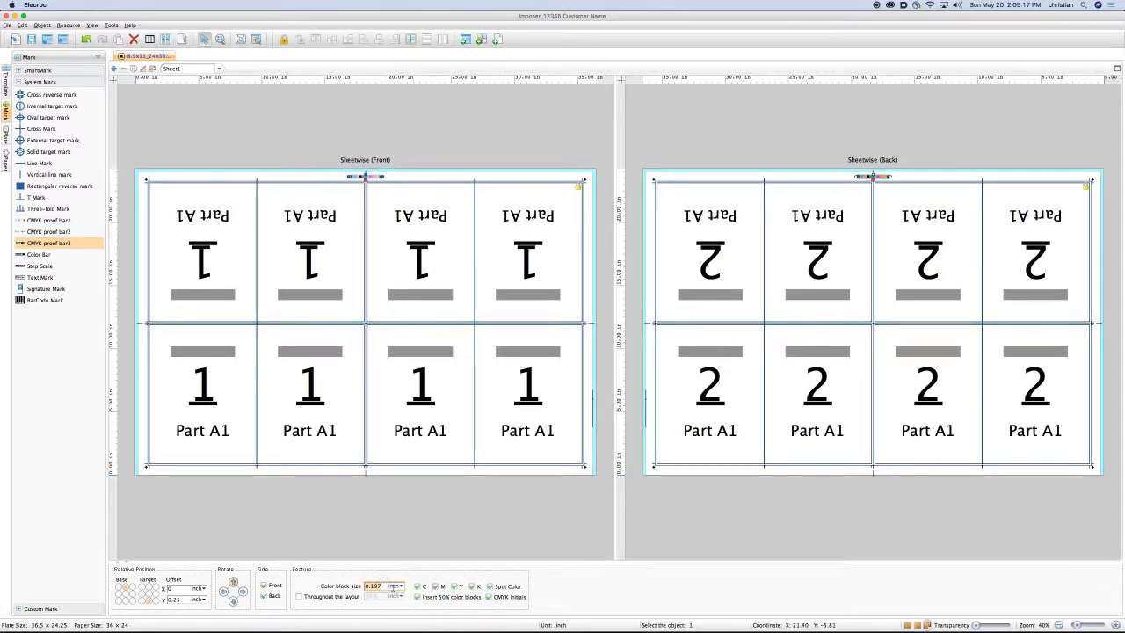
{"action": "type", "text": "0.25"}
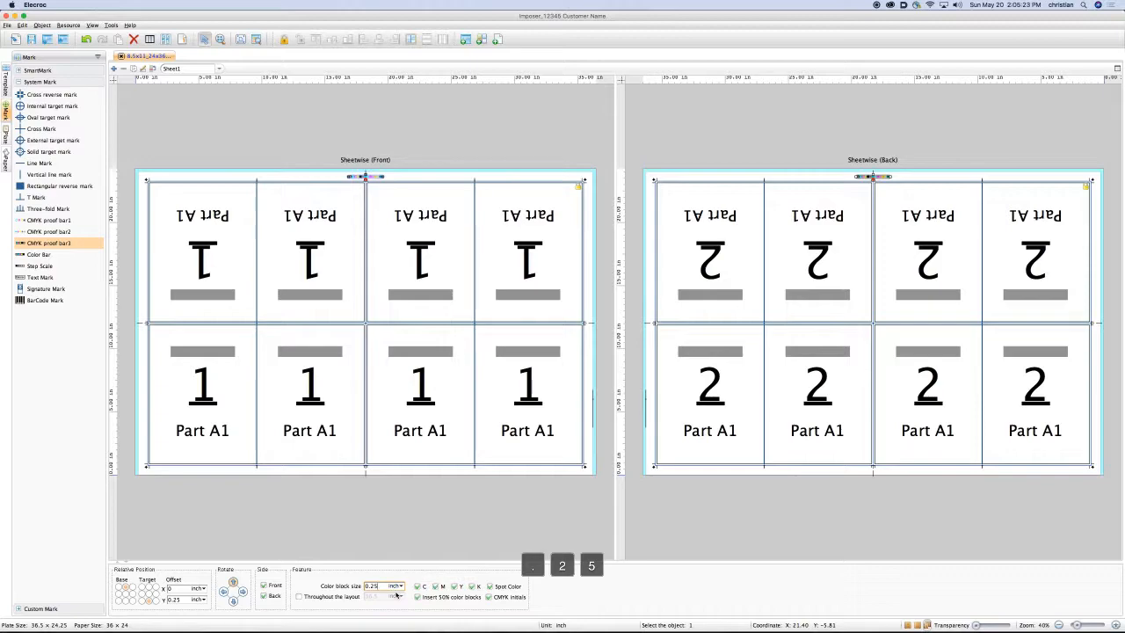
{"action": "key", "text": "Tab"}
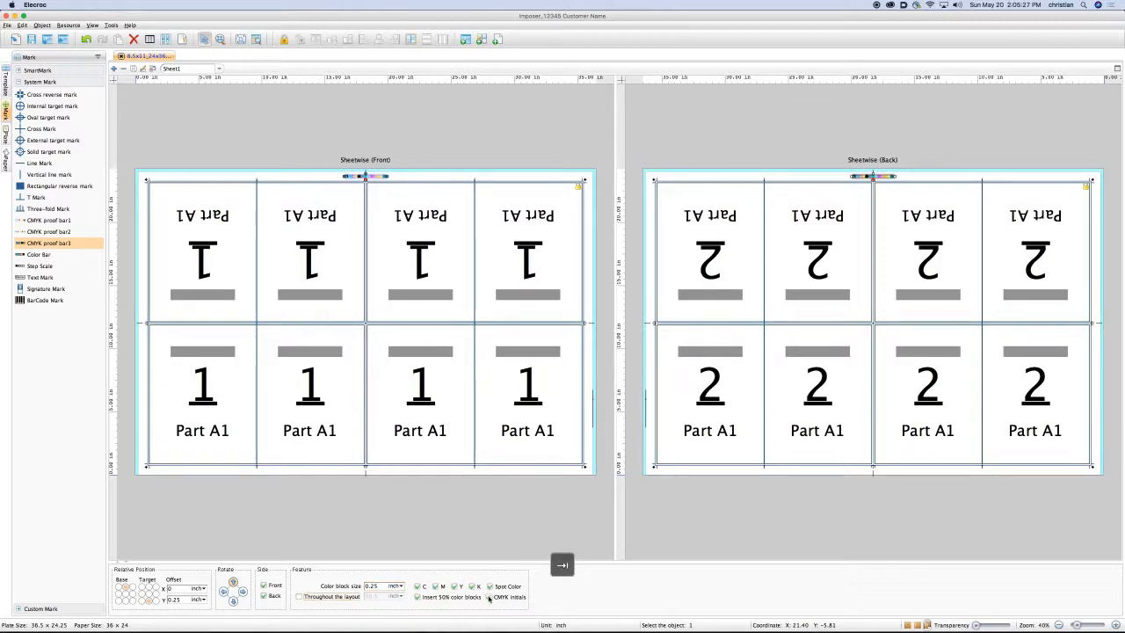
{"action": "left_click", "coordinate": [488, 598]}
{"action": "left_click", "coordinate": [418, 598]}
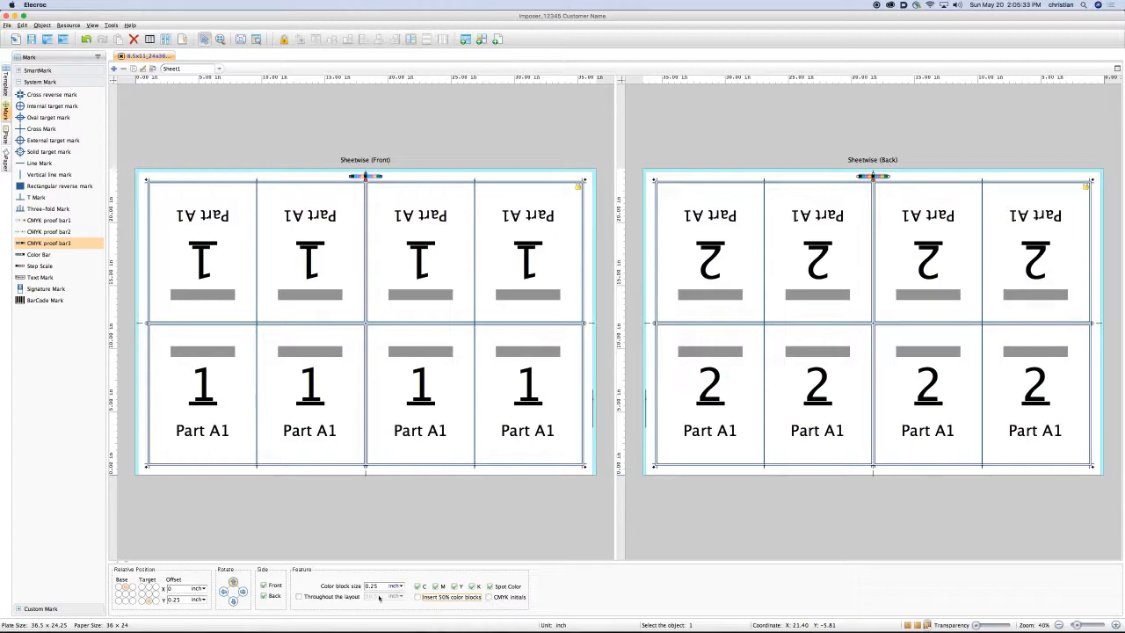
Run the proof bar throughout the layout and set its length to 35 inches.
{"action": "left_click", "coordinate": [298, 597]}
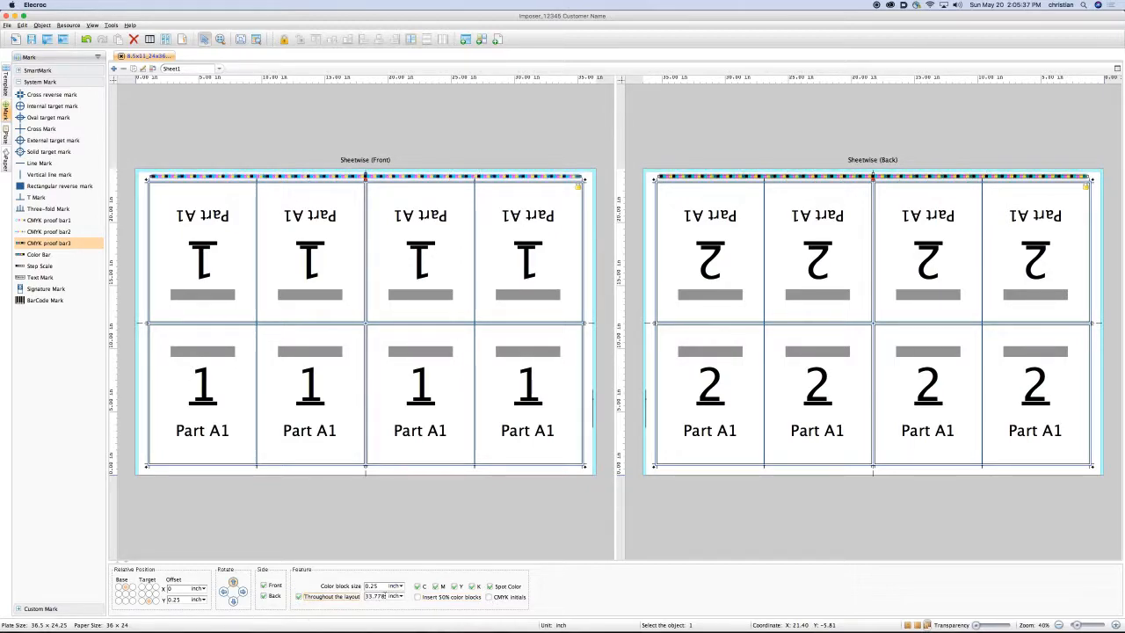
{"action": "double_click", "coordinate": [379, 596]}
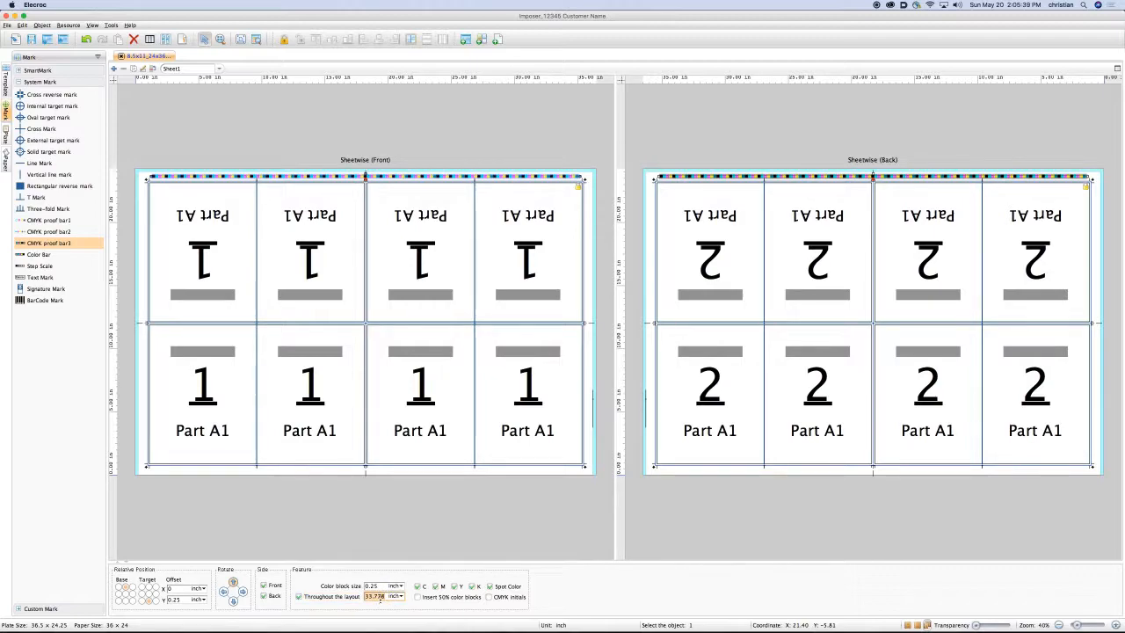
{"action": "type", "text": "35"}
{"action": "key", "text": "Tab"}
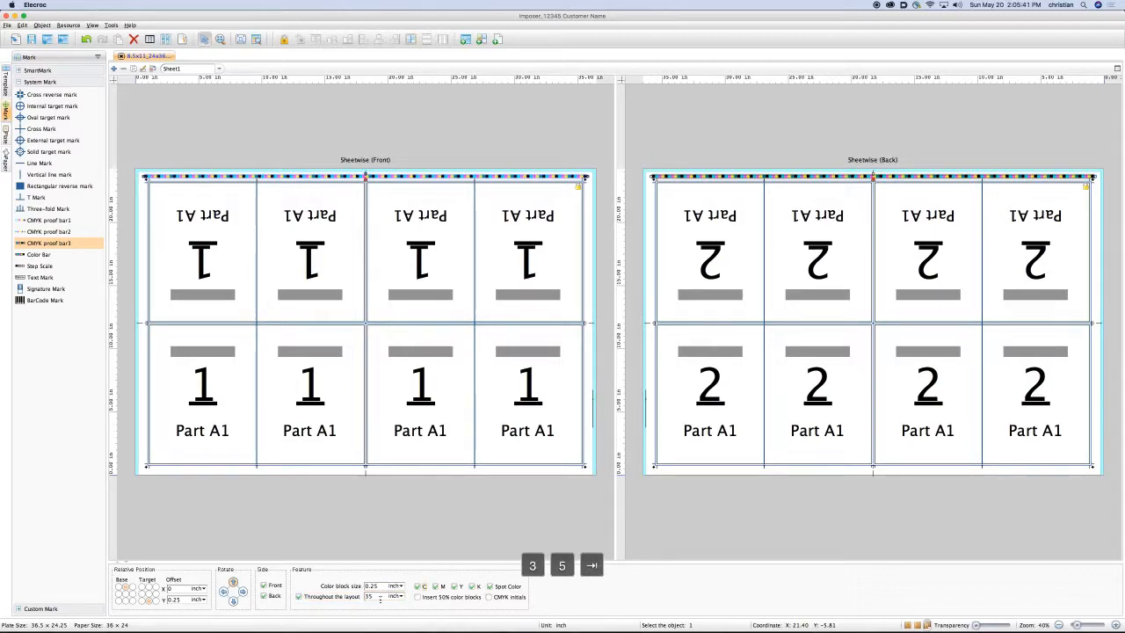
Add a text mark in the sheet's bottom margin below the lower-left page, keeping its default content variables.
{"action": "left_click_drag", "start_coordinate": [21, 278], "coordinate": [168, 472]}
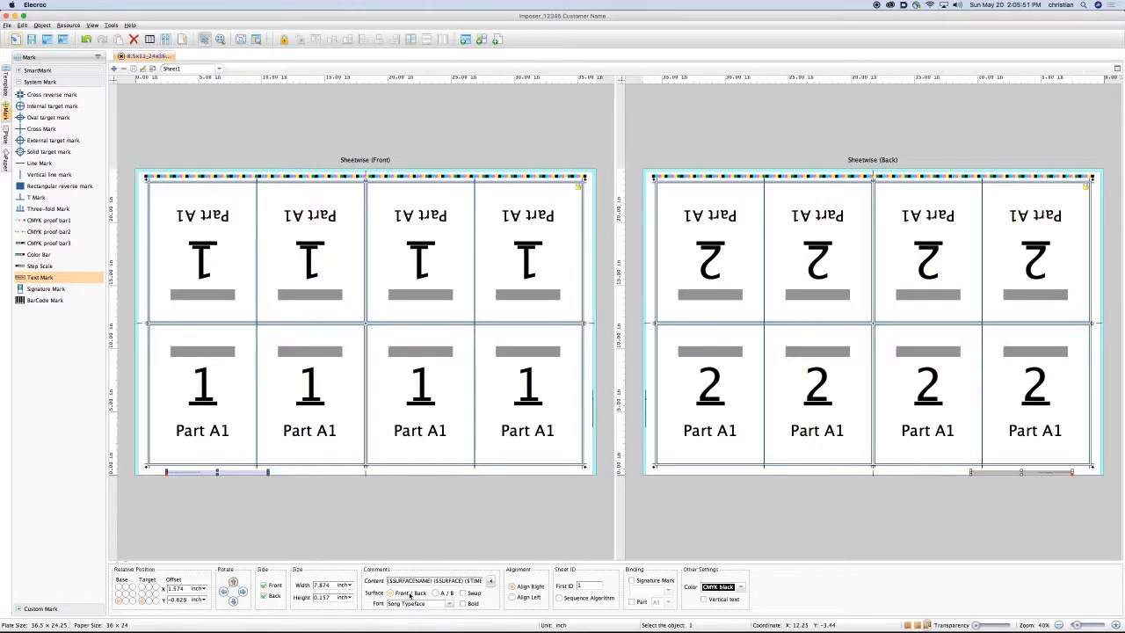
{"action": "left_click", "coordinate": [491, 583]}
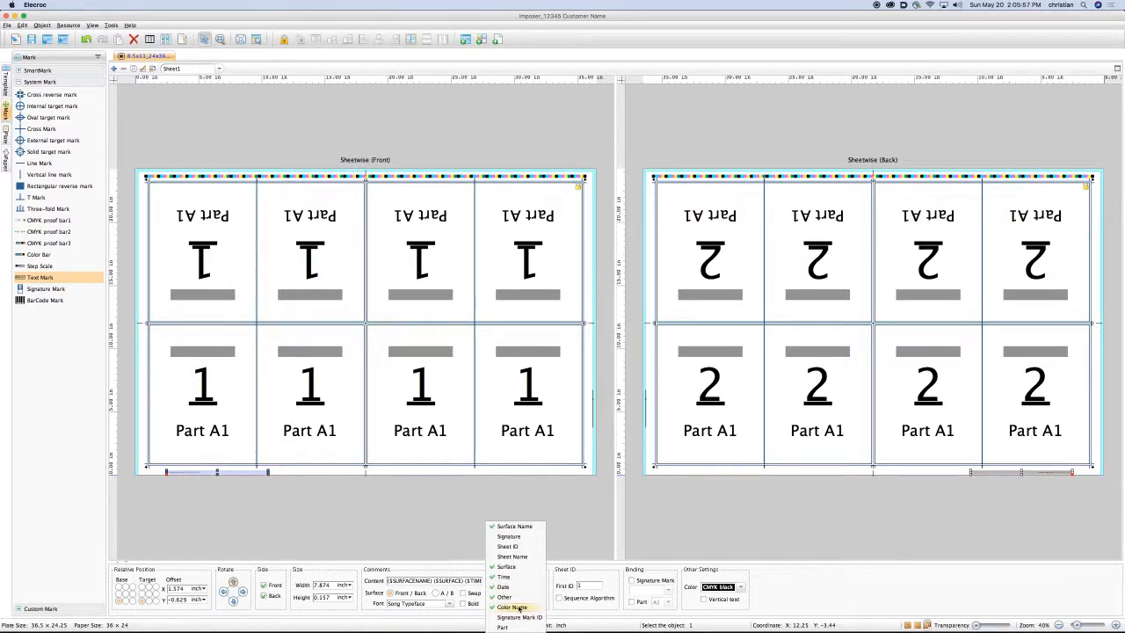
{"action": "left_click", "coordinate": [423, 547]}
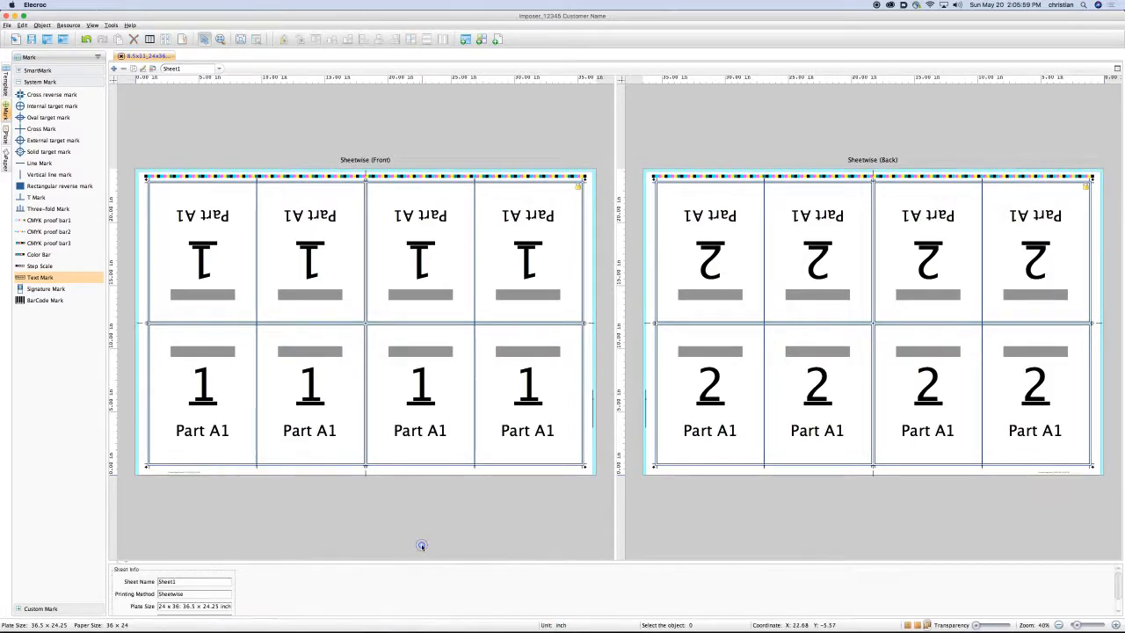
{"action": "left_click", "coordinate": [327, 134]}
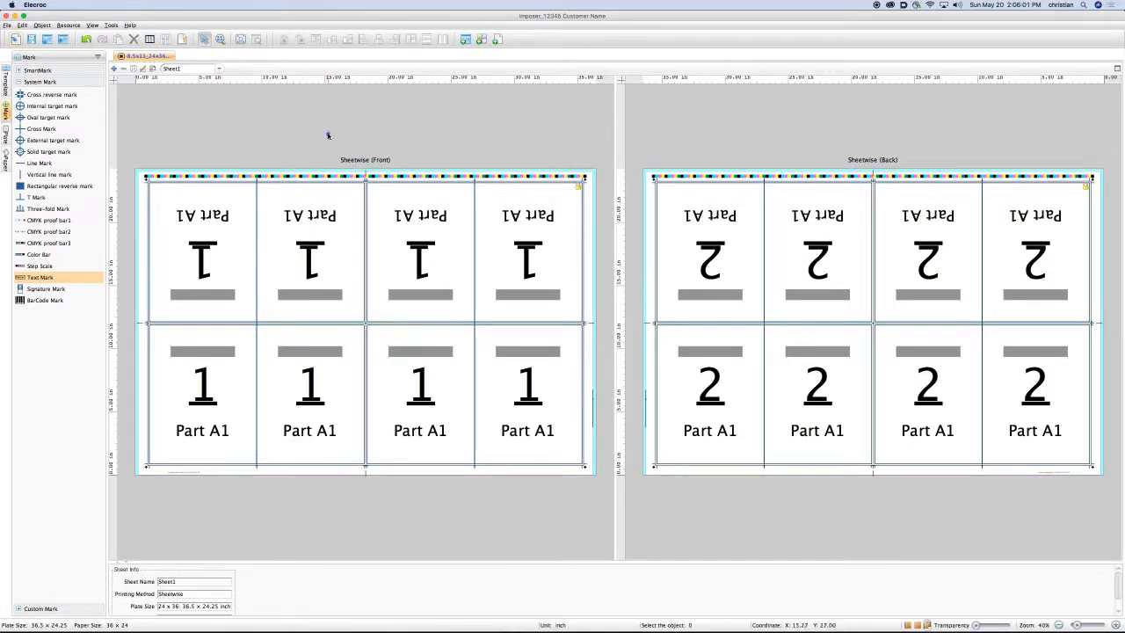
Number the front pages 9, 8, 5, 12 across the upper row and 16, 1, 4, 13 across the lower row.
{"action": "left_click", "coordinate": [182, 40]}
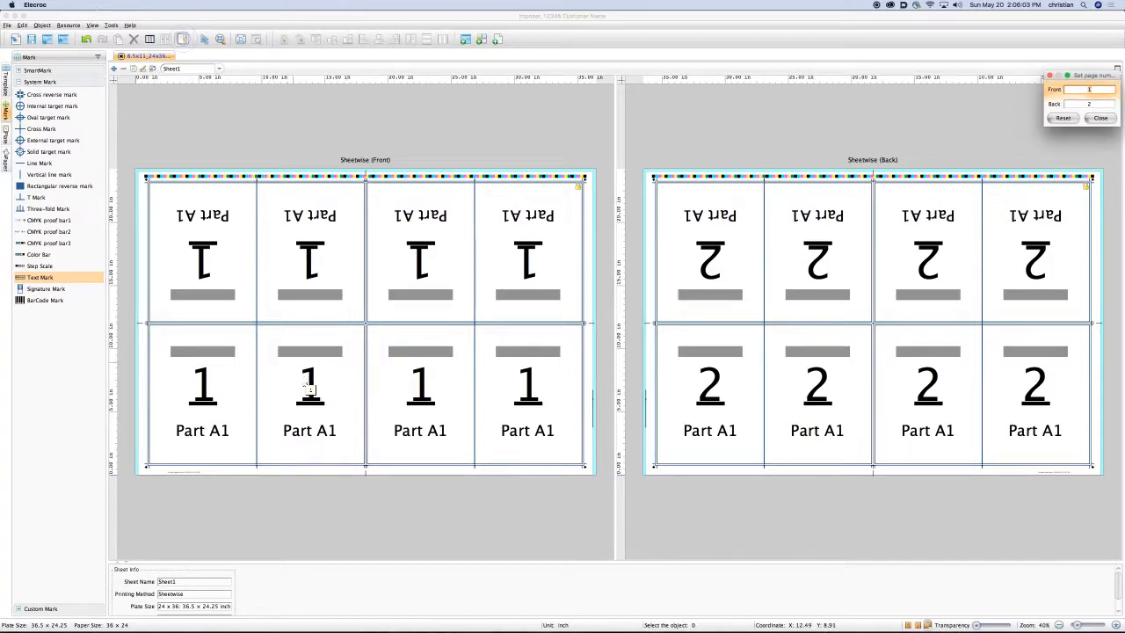
{"action": "key", "text": "Escape"}
{"action": "left_click", "coordinate": [394, 408]}
{"action": "left_click", "coordinate": [420, 279]}
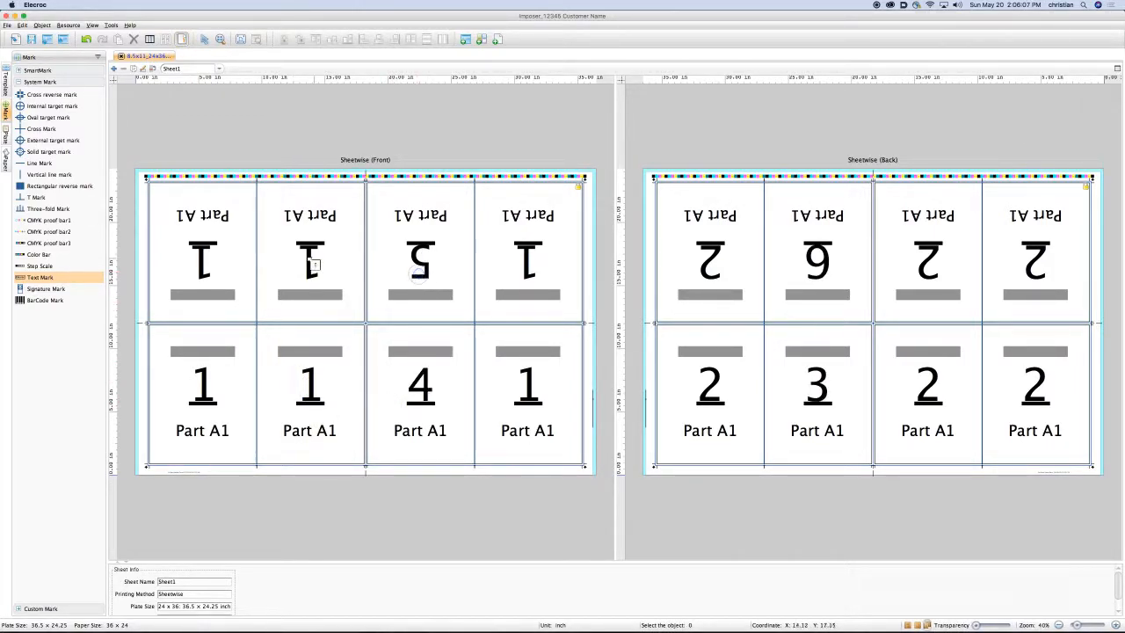
{"action": "left_click", "coordinate": [308, 256]}
{"action": "left_click", "coordinate": [202, 257]}
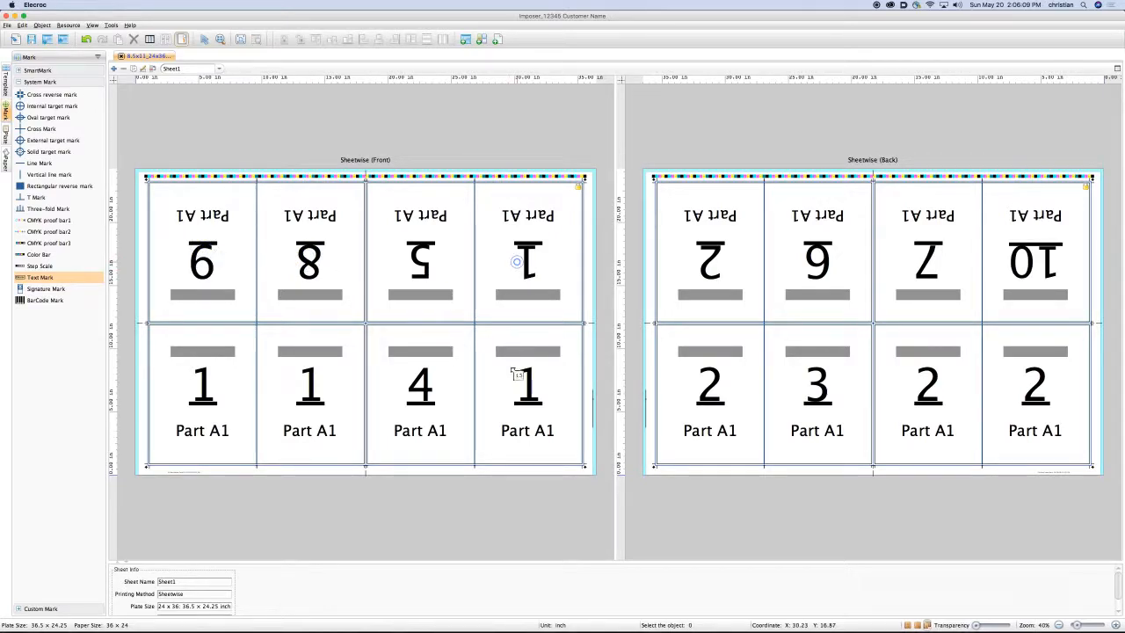
{"action": "left_click", "coordinate": [522, 264]}
{"action": "left_click", "coordinate": [518, 385]}
{"action": "left_click", "coordinate": [213, 408]}
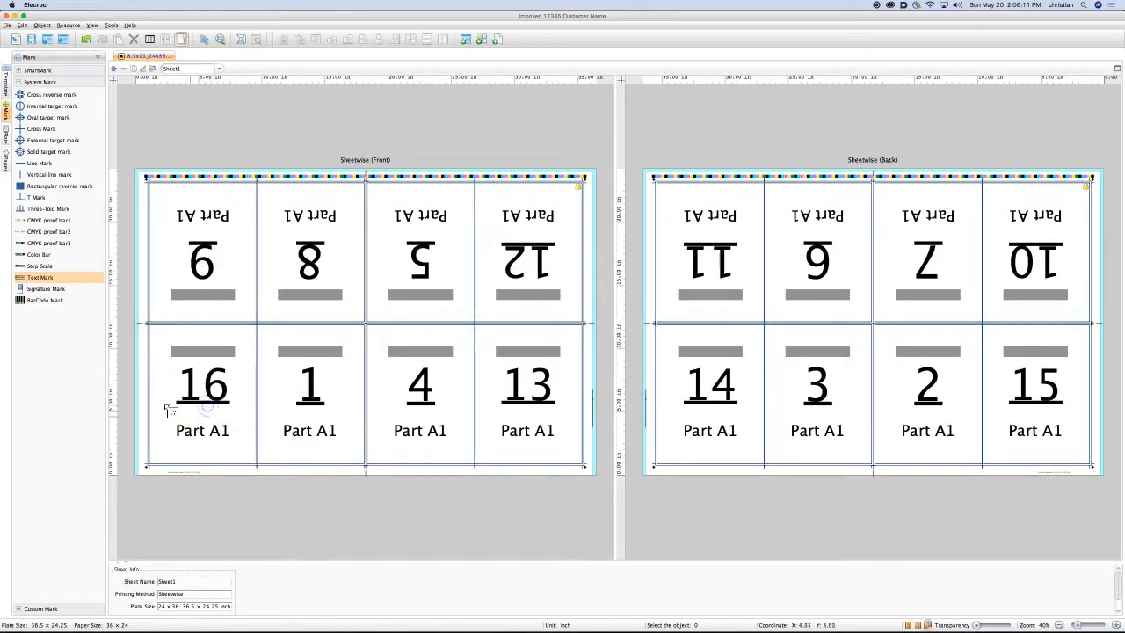
{"action": "left_click", "coordinate": [203, 40]}
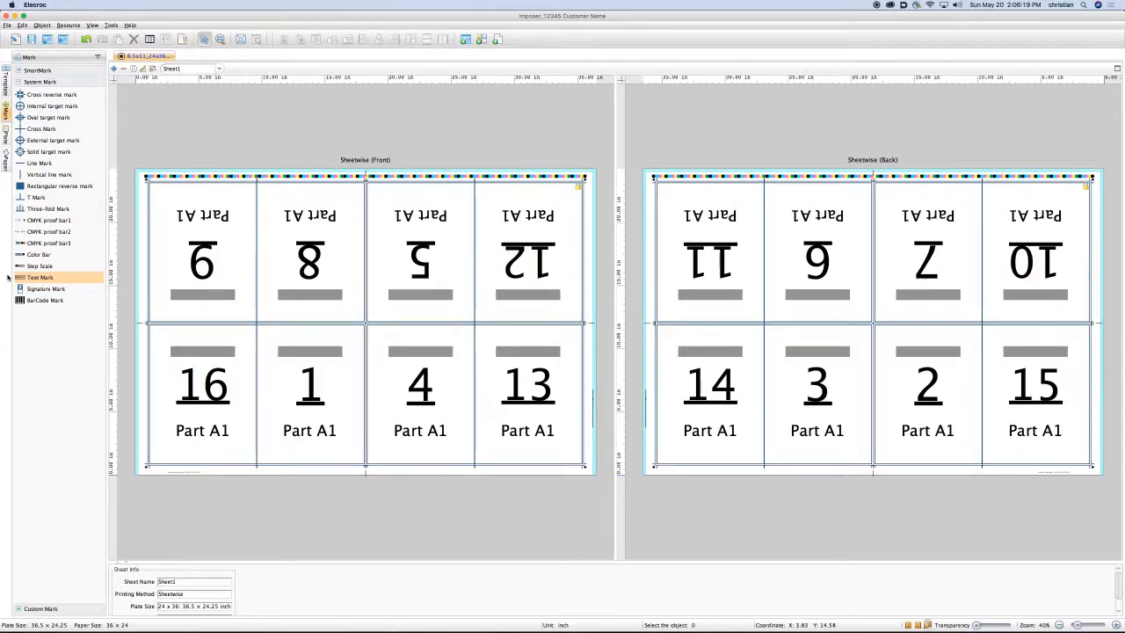
Add a second text mark at the front sheet's left edge, rotate it to run vertically, and reduce its content to the surface name variable.
{"action": "left_click_drag", "start_coordinate": [19, 278], "coordinate": [145, 295]}
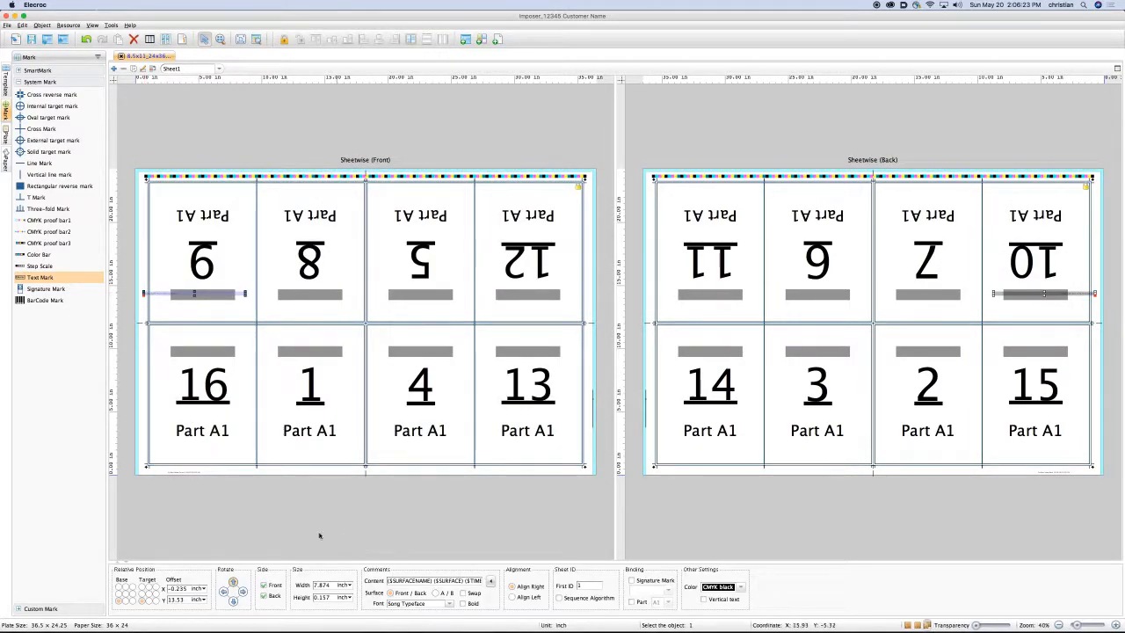
{"action": "left_click", "coordinate": [223, 592]}
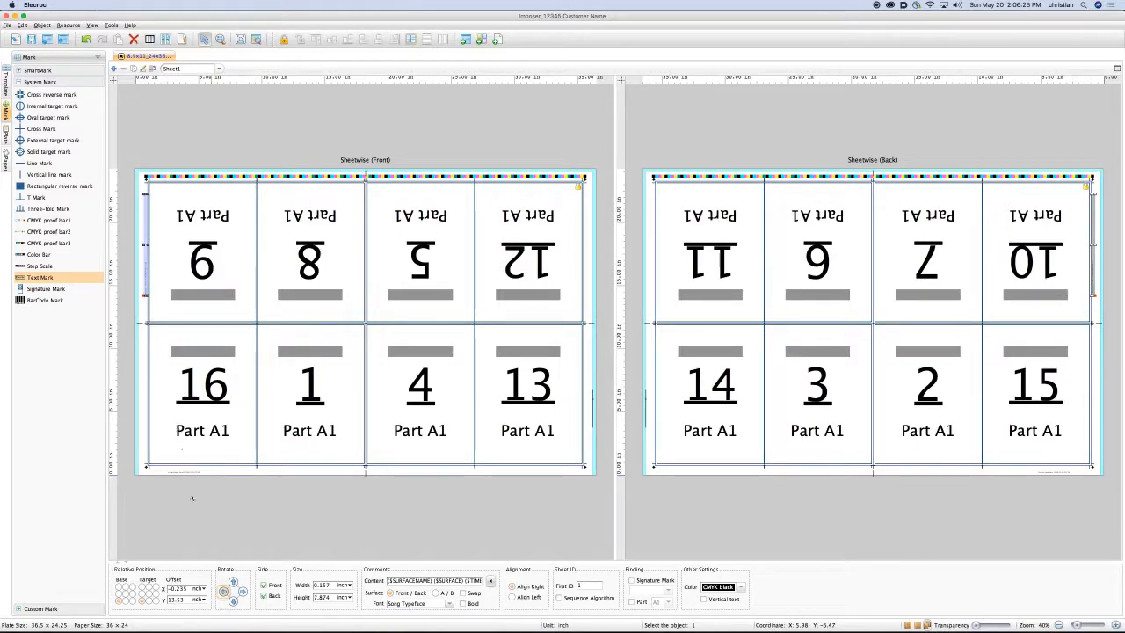
{"action": "triple_click", "coordinate": [432, 581]}
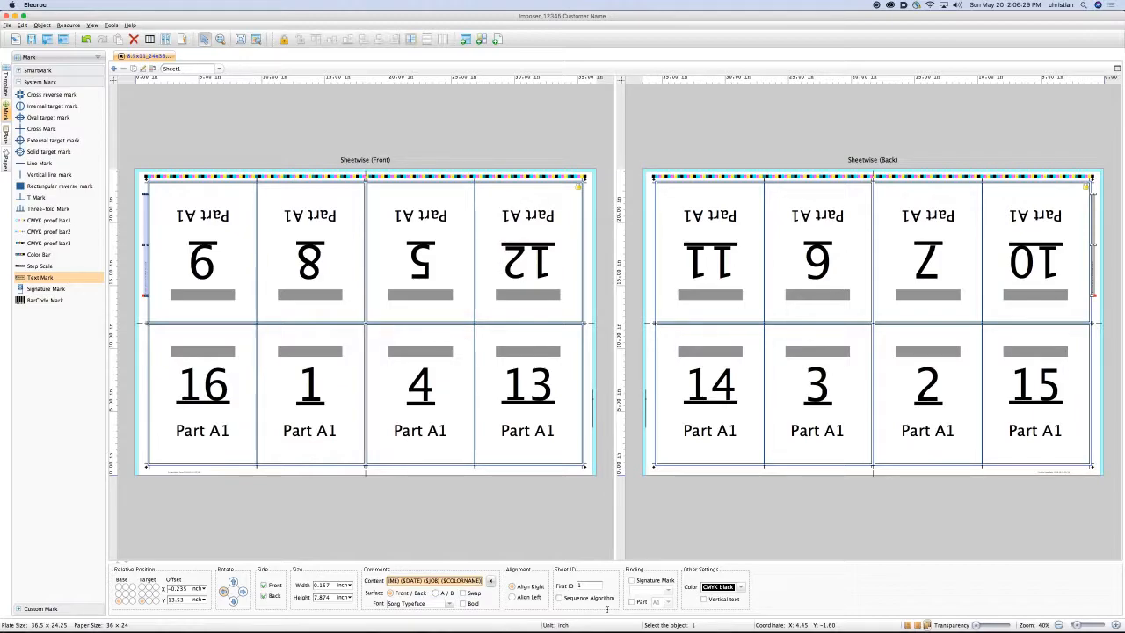
{"action": "key", "text": "BackSpace"}
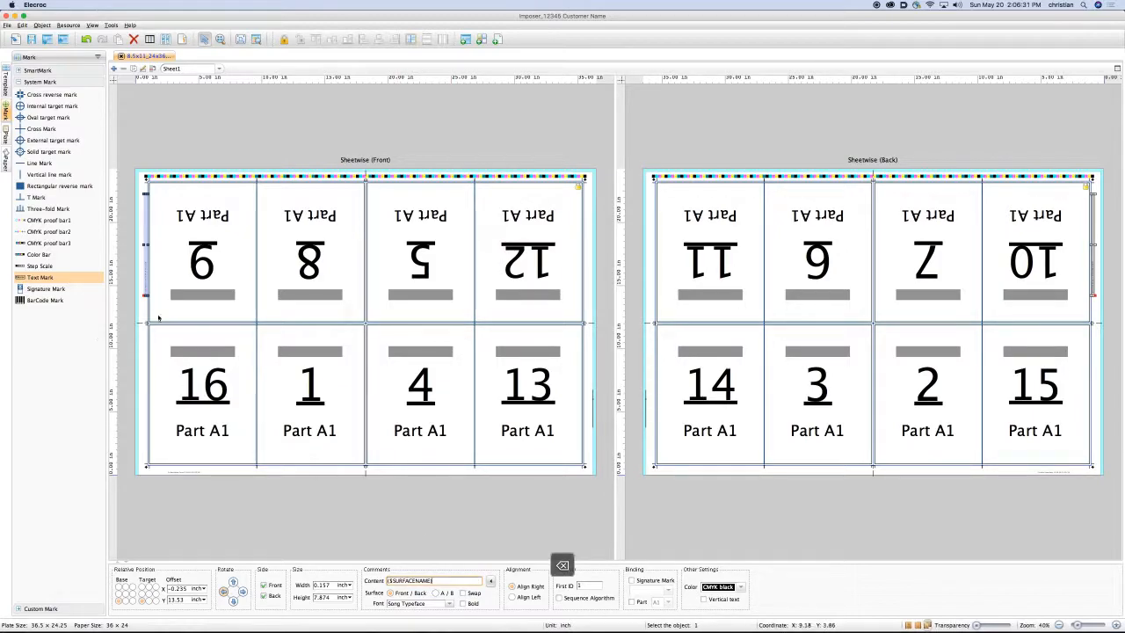
{"action": "left_click", "coordinate": [143, 309]}
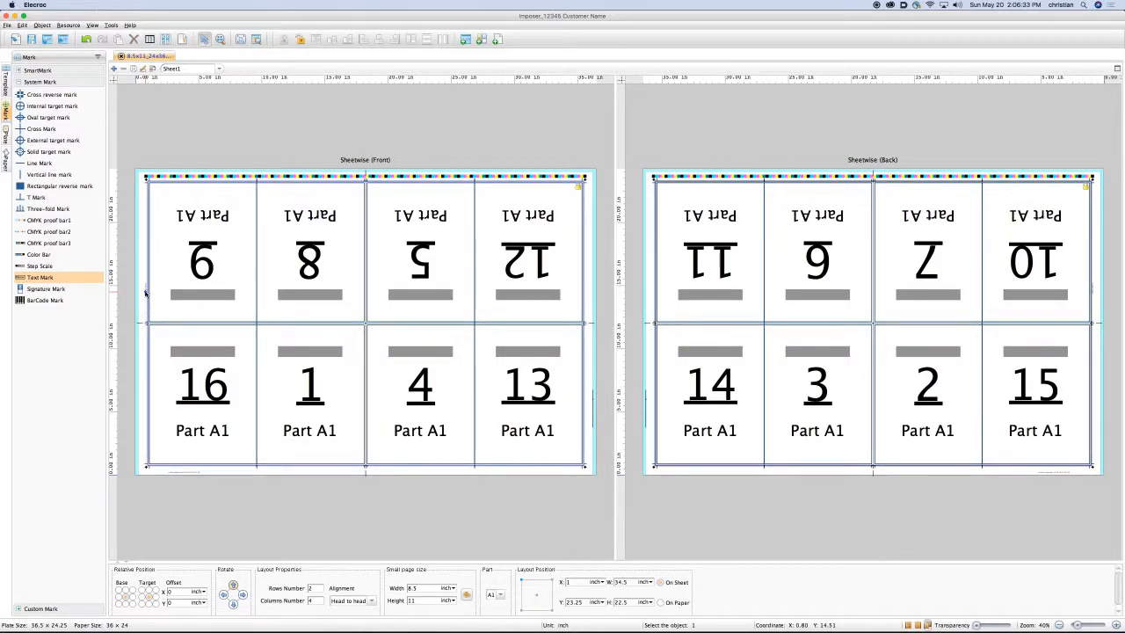
Shift the vertical text mark outward into the left margin, to offsets of about X -0.656 and Y 12.556 inches.
{"action": "left_click", "coordinate": [145, 294]}
{"action": "left_click_drag", "start_coordinate": [146, 294], "coordinate": [141, 306]}
{"action": "key", "text": "Right"}
{"action": "key", "text": "Right"}
{"action": "key", "text": "Right"}
{"action": "key", "text": "Right"}
{"action": "key", "text": "Right"}
{"action": "key", "text": "Right"}
{"action": "key", "text": "Right"}
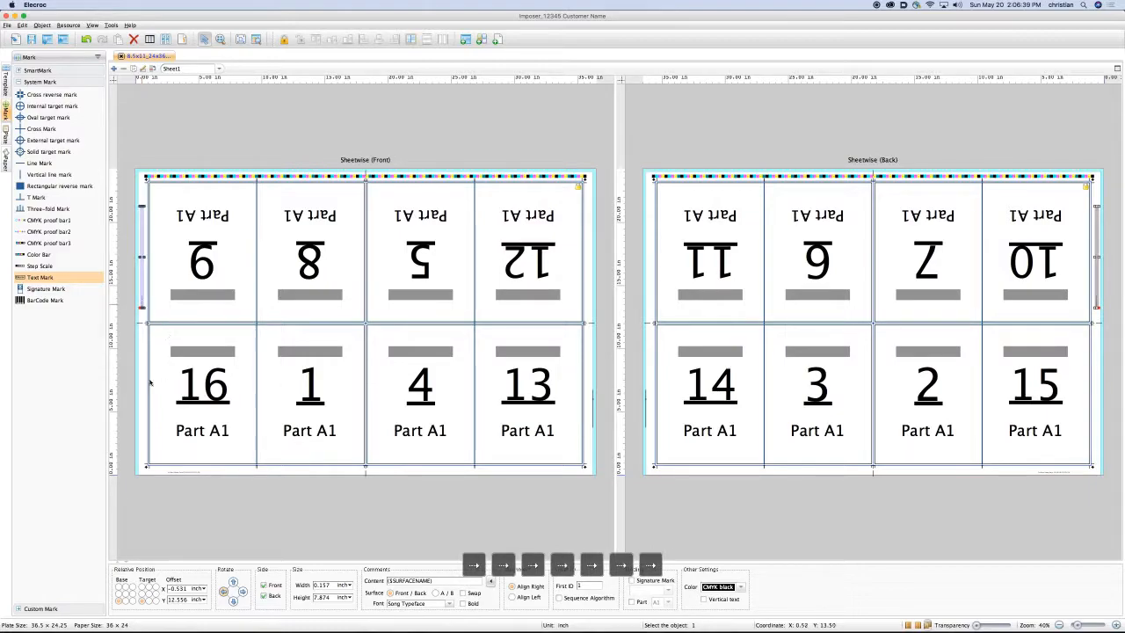
{"action": "left_click", "coordinate": [153, 382]}
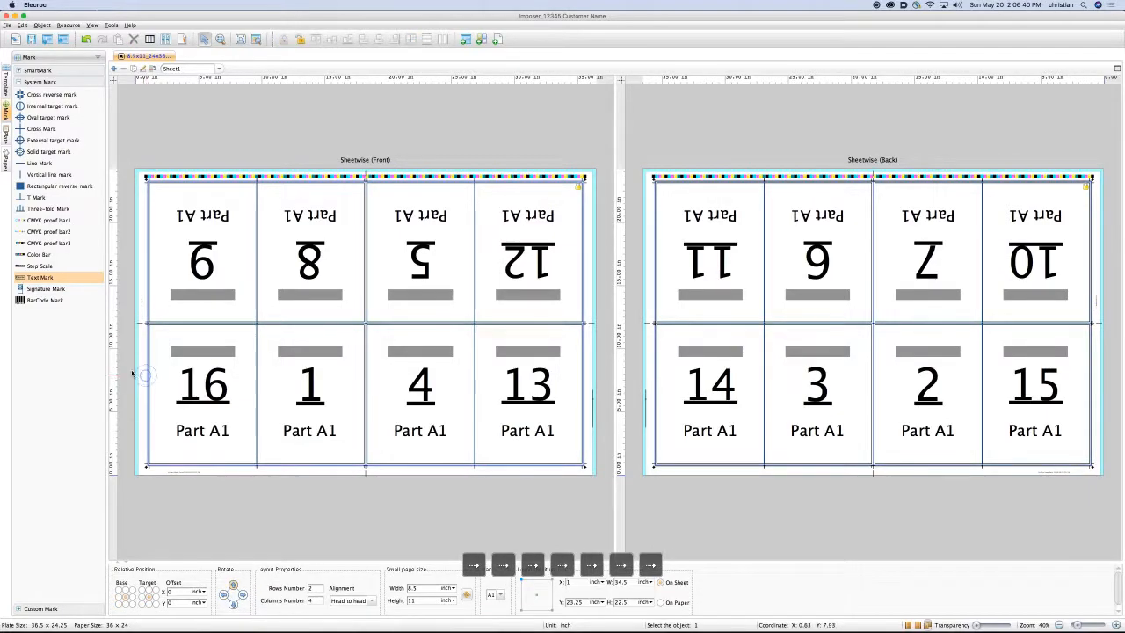
{"action": "left_click", "coordinate": [141, 307]}
{"action": "key", "text": "Left"}
{"action": "key", "text": "Left"}
{"action": "key", "text": "Left"}
{"action": "key", "text": "Left"}
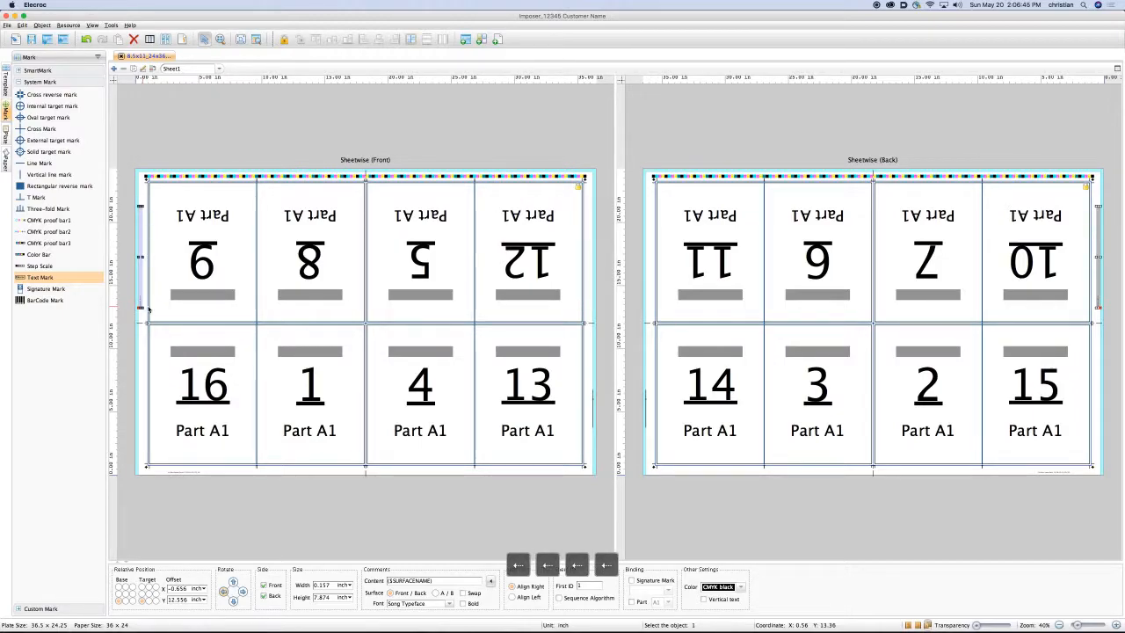
{"action": "left_click", "coordinate": [144, 371]}
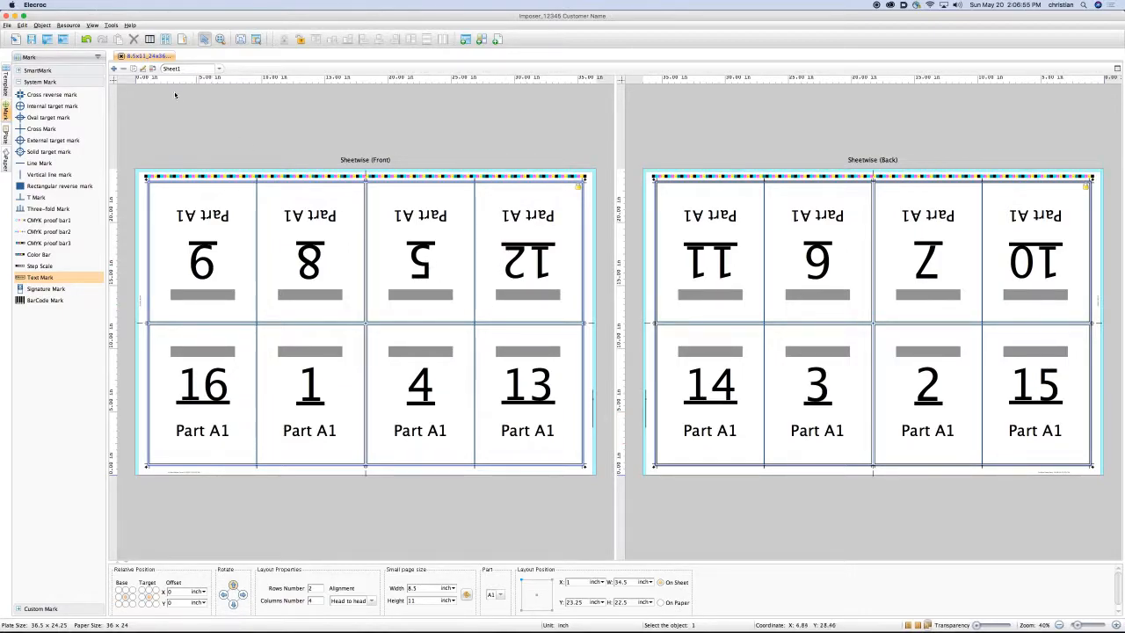
Submit the template under the name 8.5x11_24x36_16pg SW.
{"action": "left_click", "coordinate": [11, 26]}
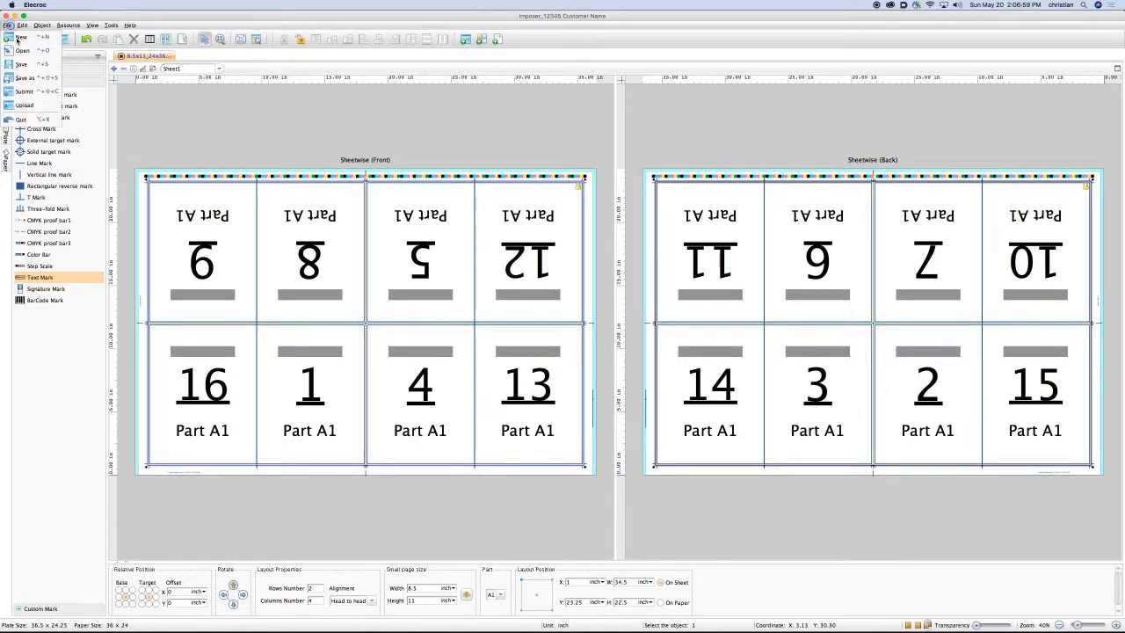
{"action": "left_click", "coordinate": [28, 91]}
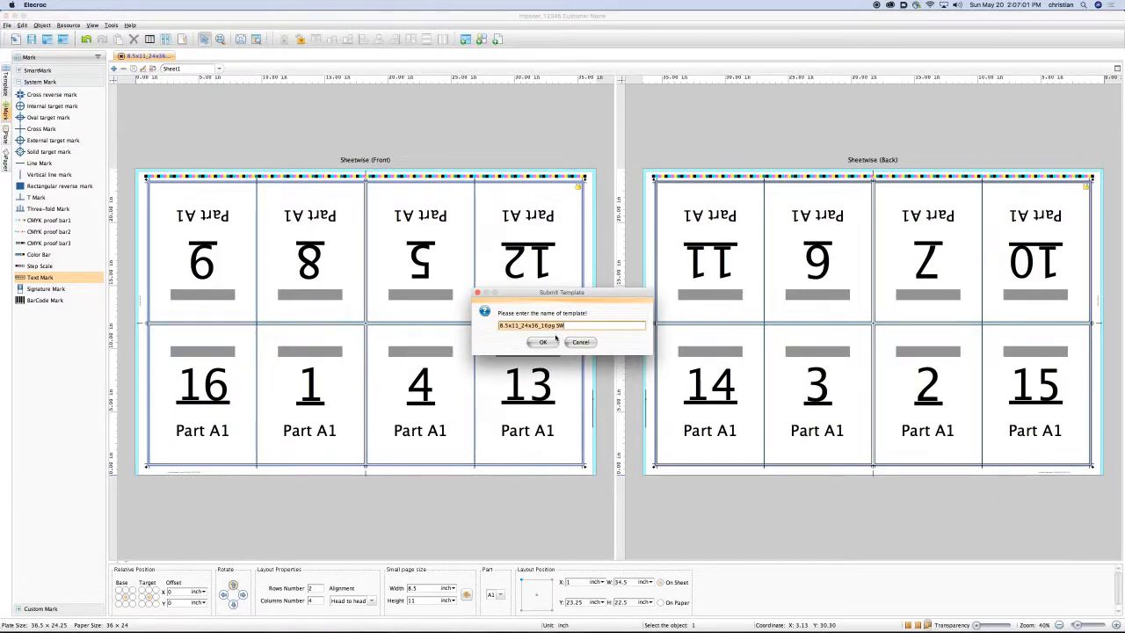
{"action": "type", "text": "_"}
{"action": "left_click", "coordinate": [542, 342]}
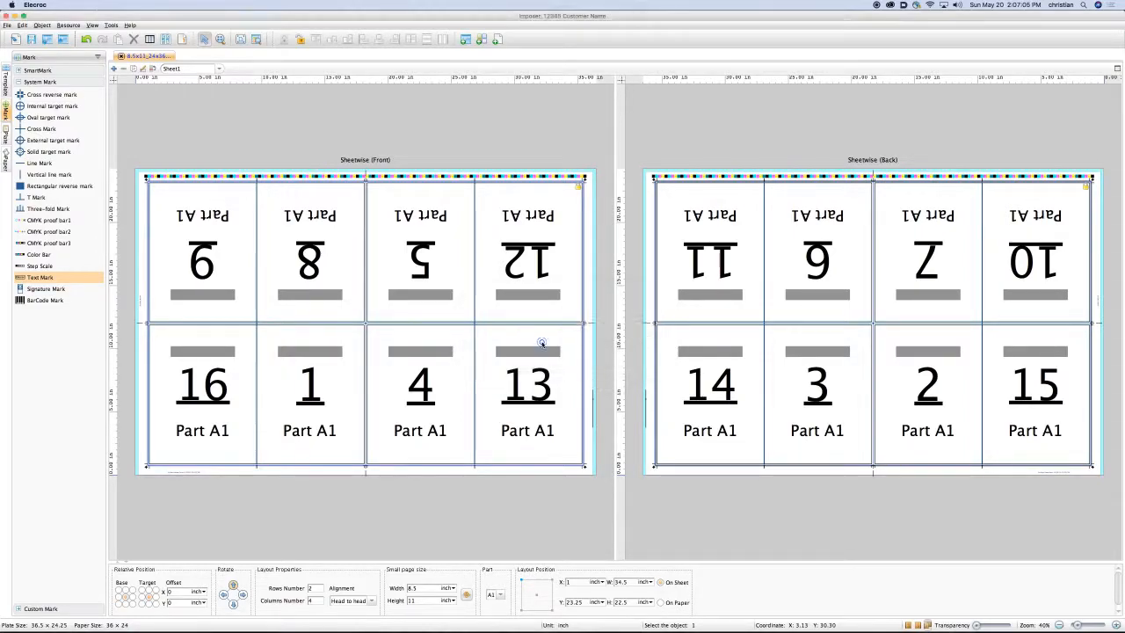
{"action": "left_click", "coordinate": [555, 334]}
Upload the template to the Saddle Stitch directory as 8.5x11_24x36_16pg SW.
{"action": "left_click", "coordinate": [8, 25]}
{"action": "left_click", "coordinate": [35, 104]}
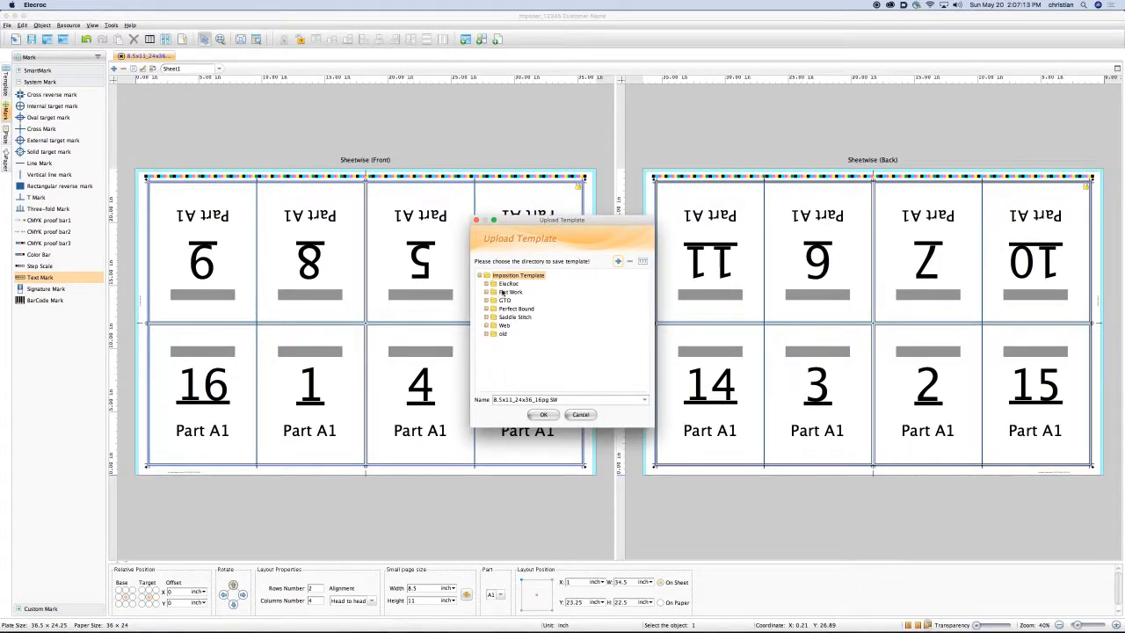
{"action": "left_click", "coordinate": [494, 317]}
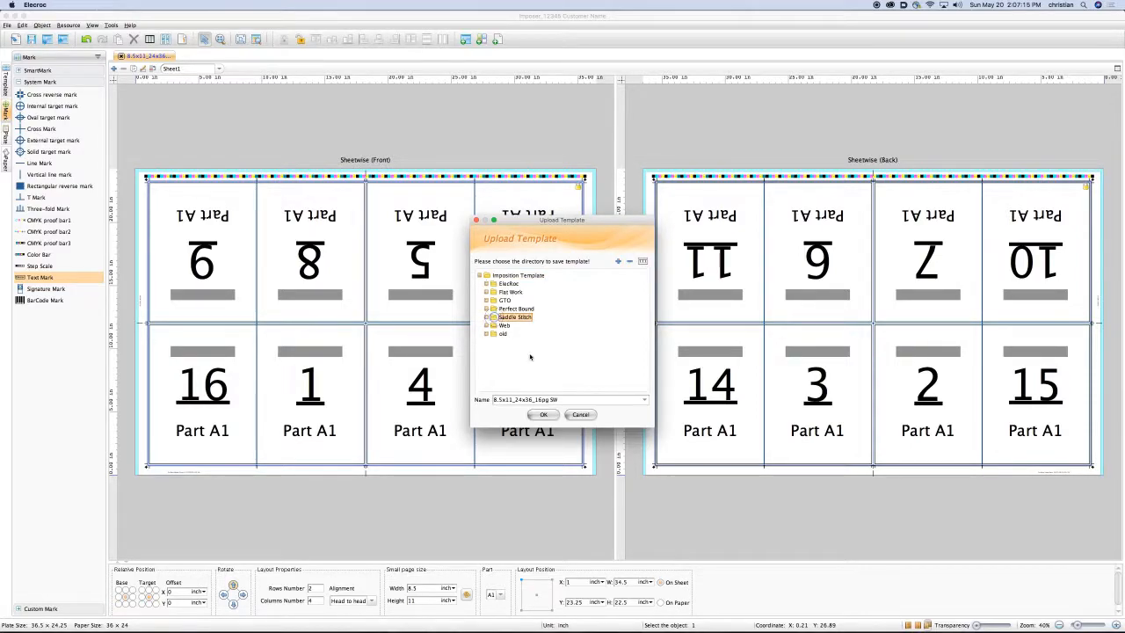
{"action": "left_click", "coordinate": [543, 415]}
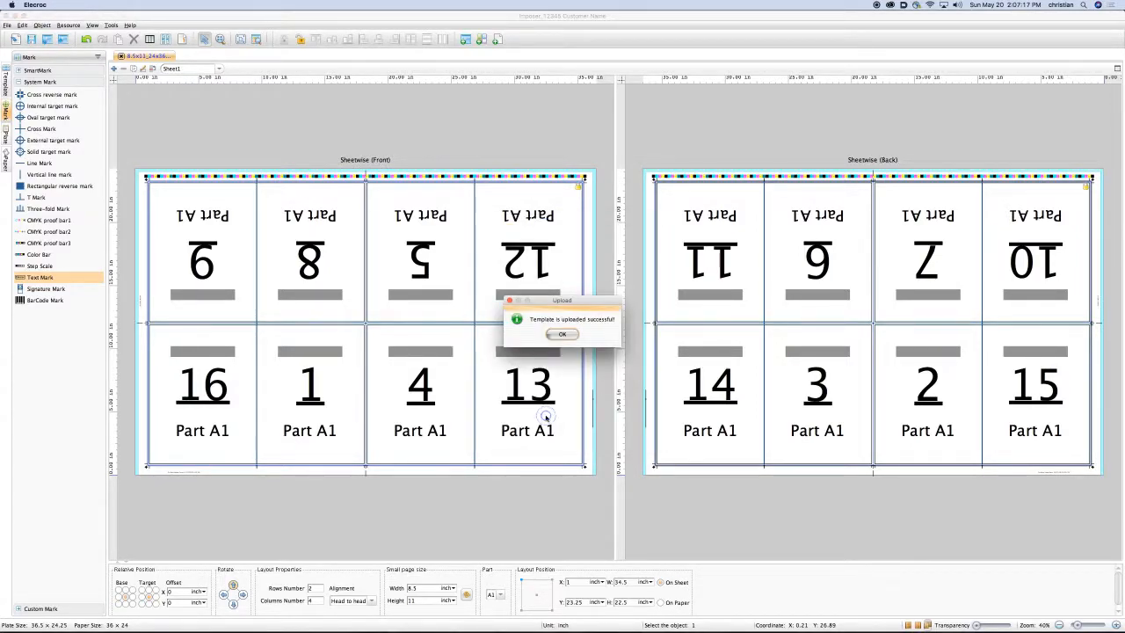
{"action": "left_click", "coordinate": [561, 335]}
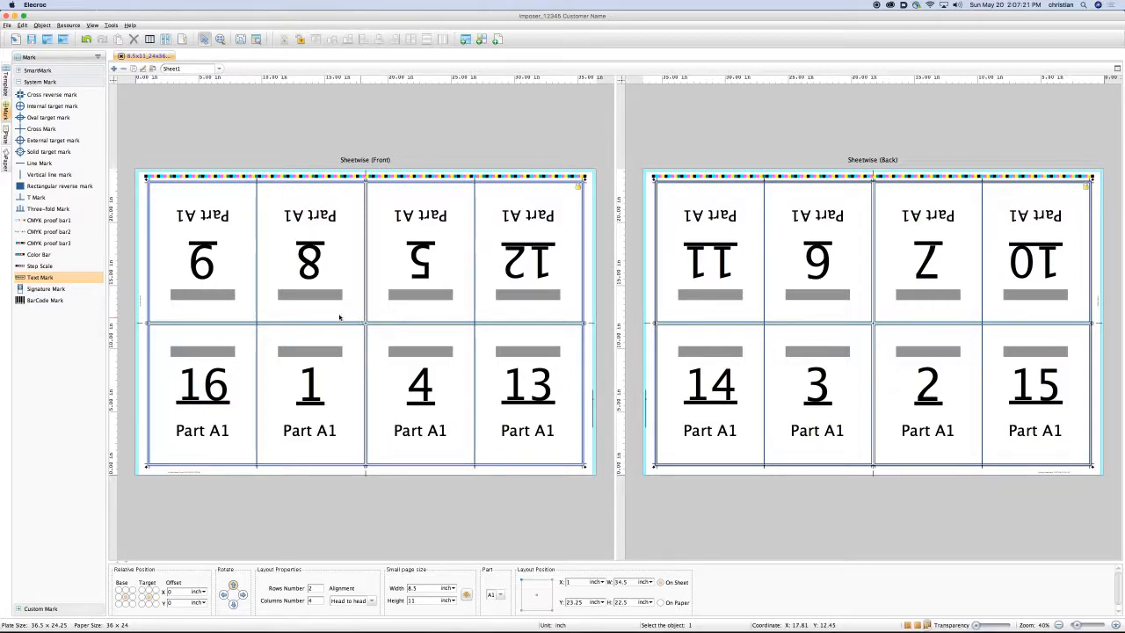
Change the printing method of Sheet1 to Single-sided.
{"action": "left_click", "coordinate": [145, 69]}
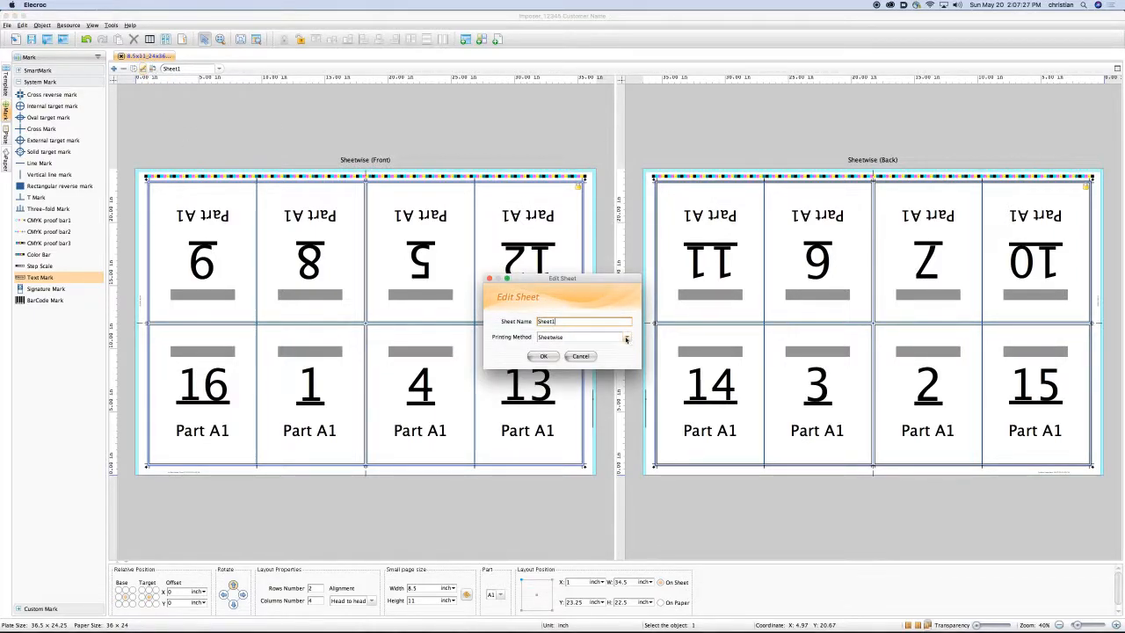
{"action": "left_click", "coordinate": [627, 339]}
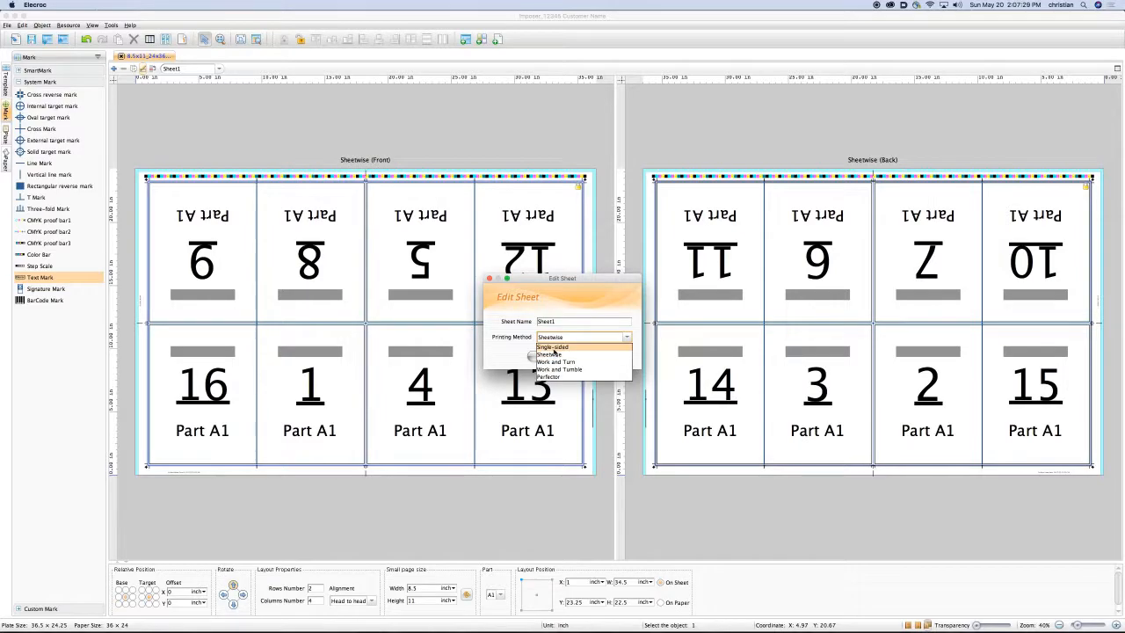
{"action": "left_click", "coordinate": [560, 363]}
{"action": "left_click", "coordinate": [545, 356]}
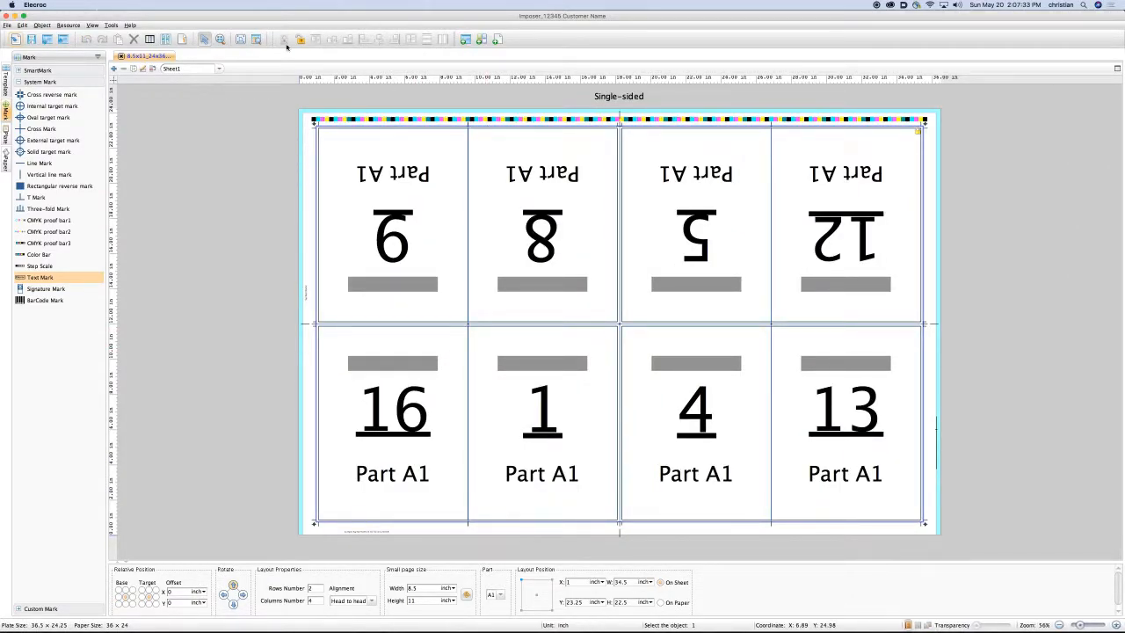
Renumber the single-sided layout from page 1, giving 8, 1, 2, 7 across the lower row and 5, 4, 3, 6 across the upper row.
{"action": "left_click", "coordinate": [181, 39]}
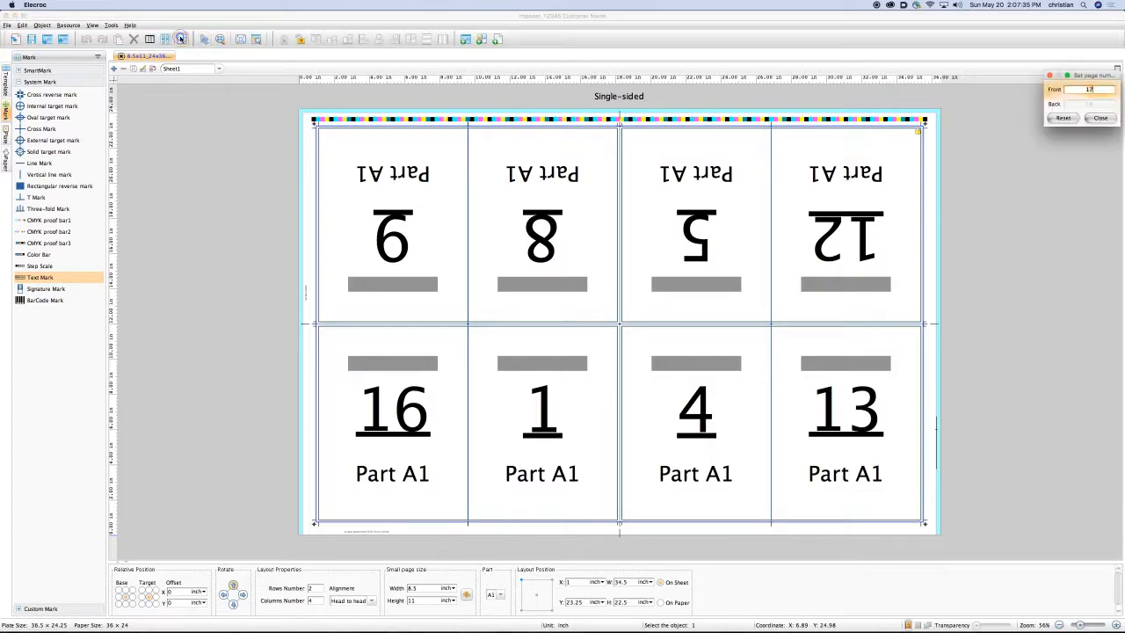
{"action": "left_click", "coordinate": [1064, 118]}
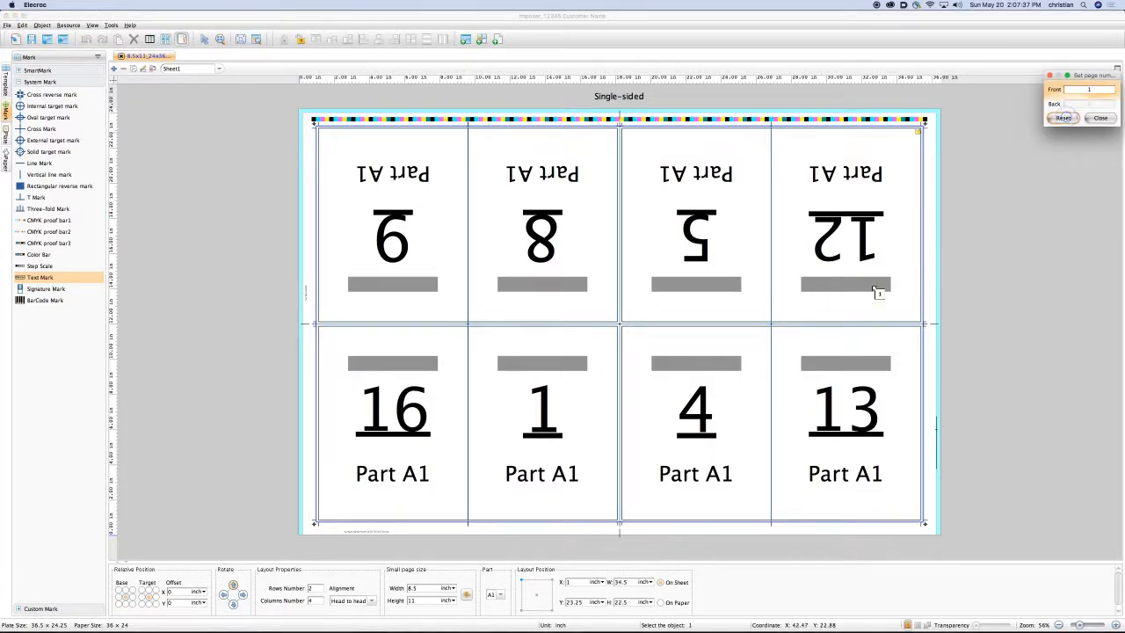
{"action": "left_click", "coordinate": [550, 442]}
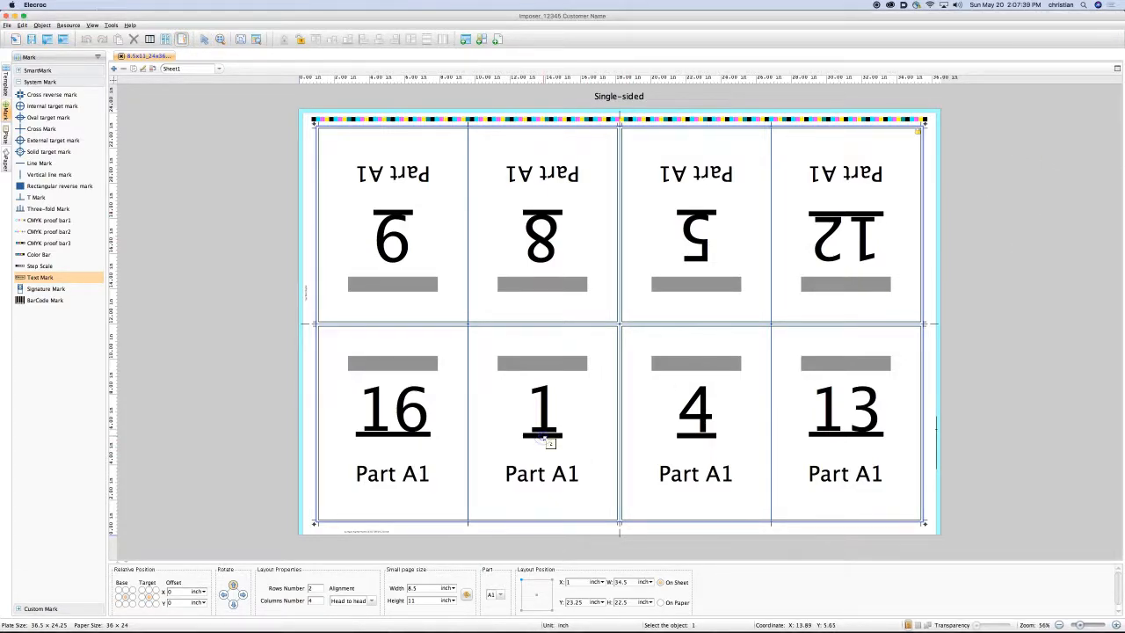
{"action": "left_click", "coordinate": [669, 434]}
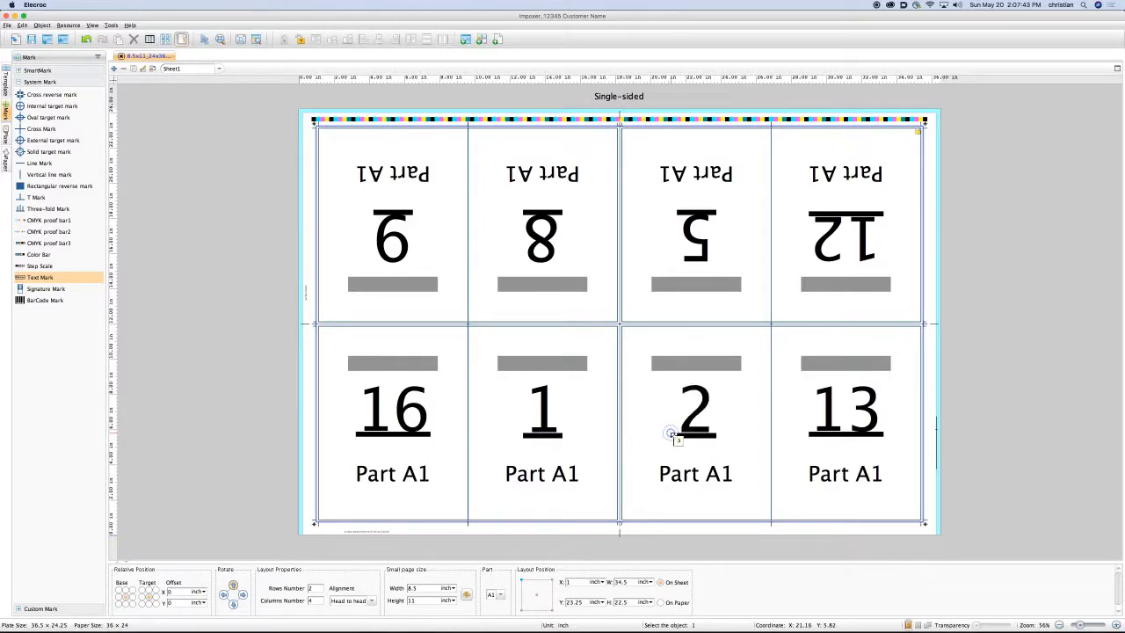
{"action": "left_click", "coordinate": [687, 231]}
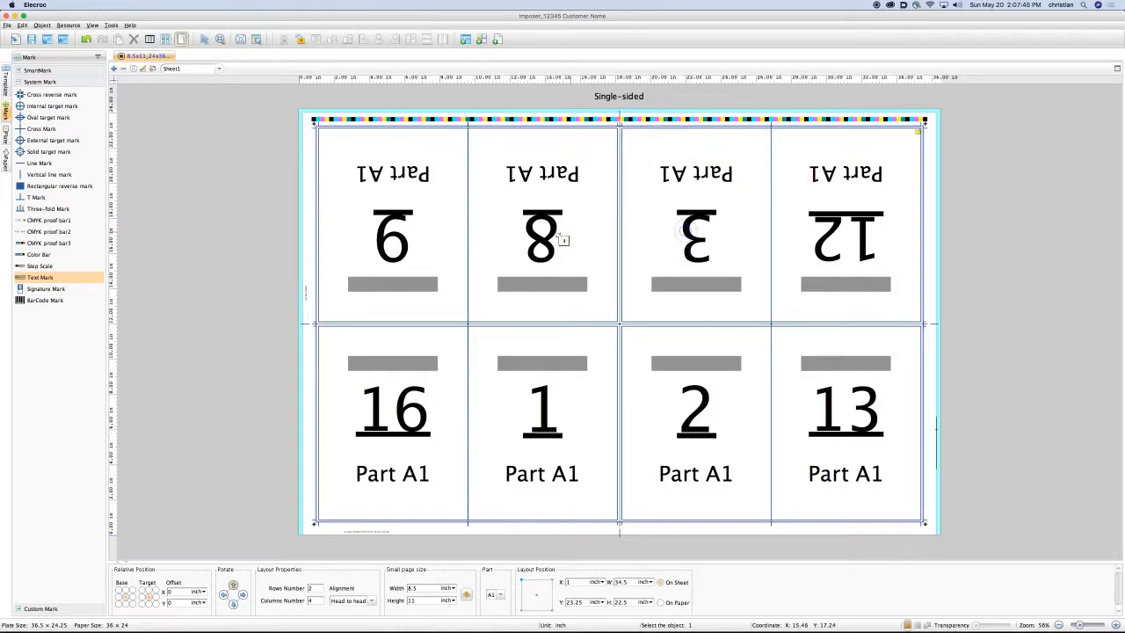
{"action": "left_click", "coordinate": [559, 236]}
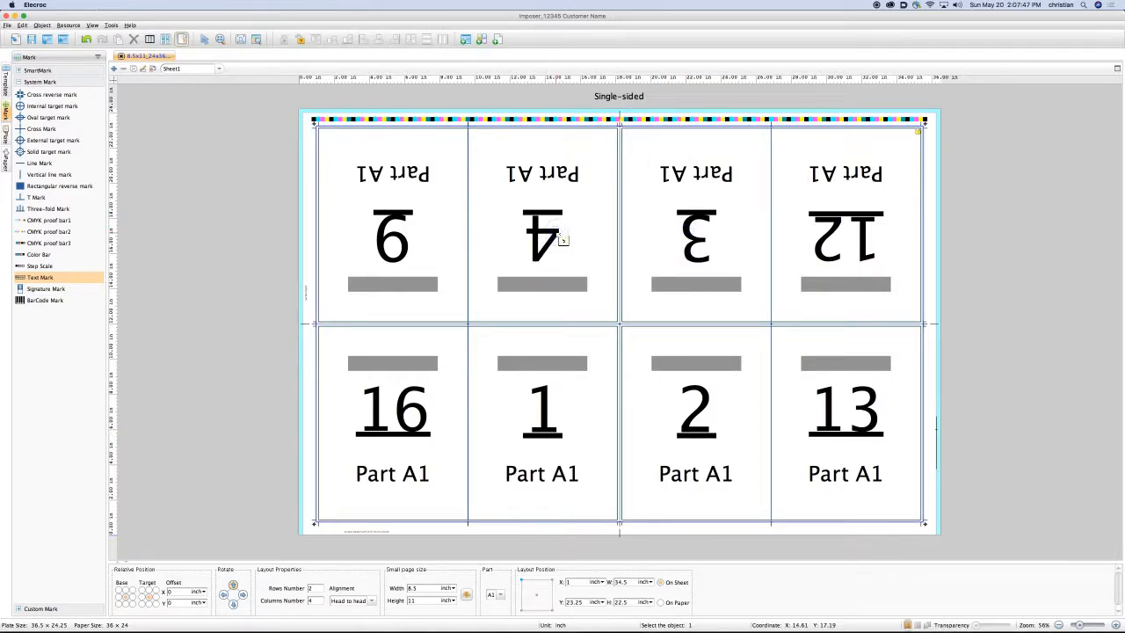
{"action": "left_click", "coordinate": [406, 227]}
{"action": "left_click", "coordinate": [820, 226]}
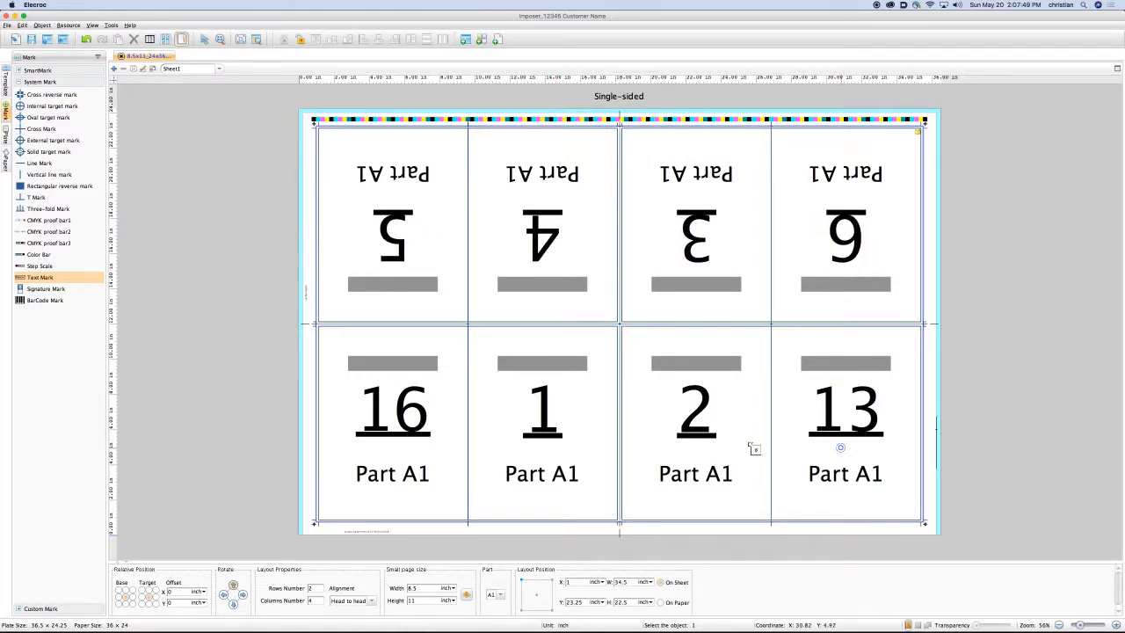
{"action": "left_click", "coordinate": [793, 452]}
{"action": "left_click", "coordinate": [404, 437]}
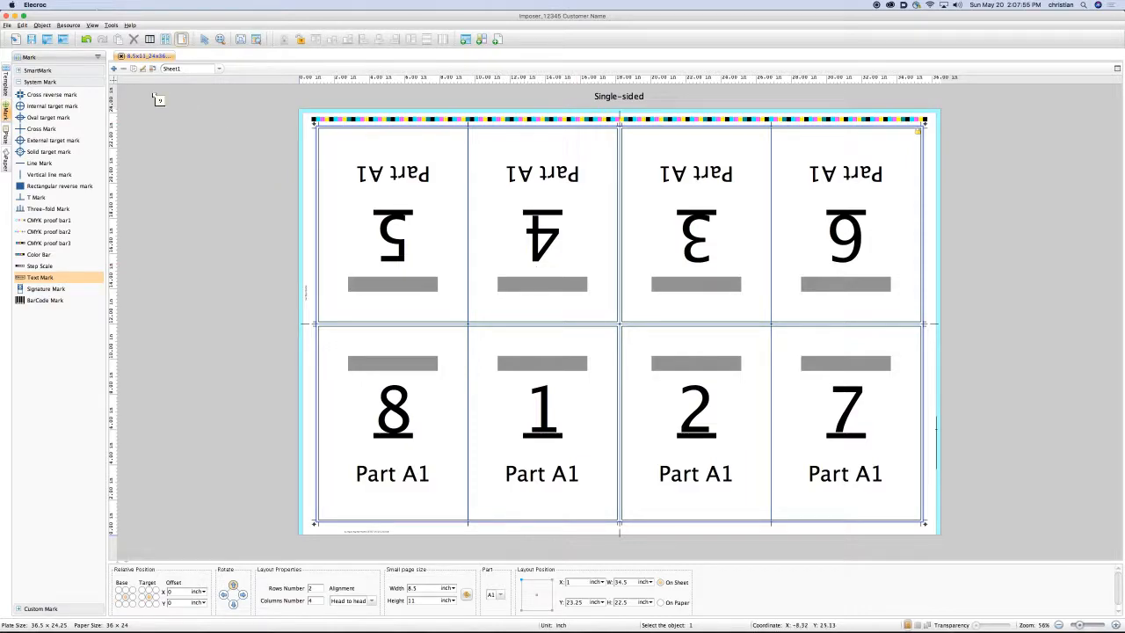
Submit the template under the name 8.5x11_24x36_8pg WT, copying that name for reuse.
{"action": "left_click", "coordinate": [7, 26]}
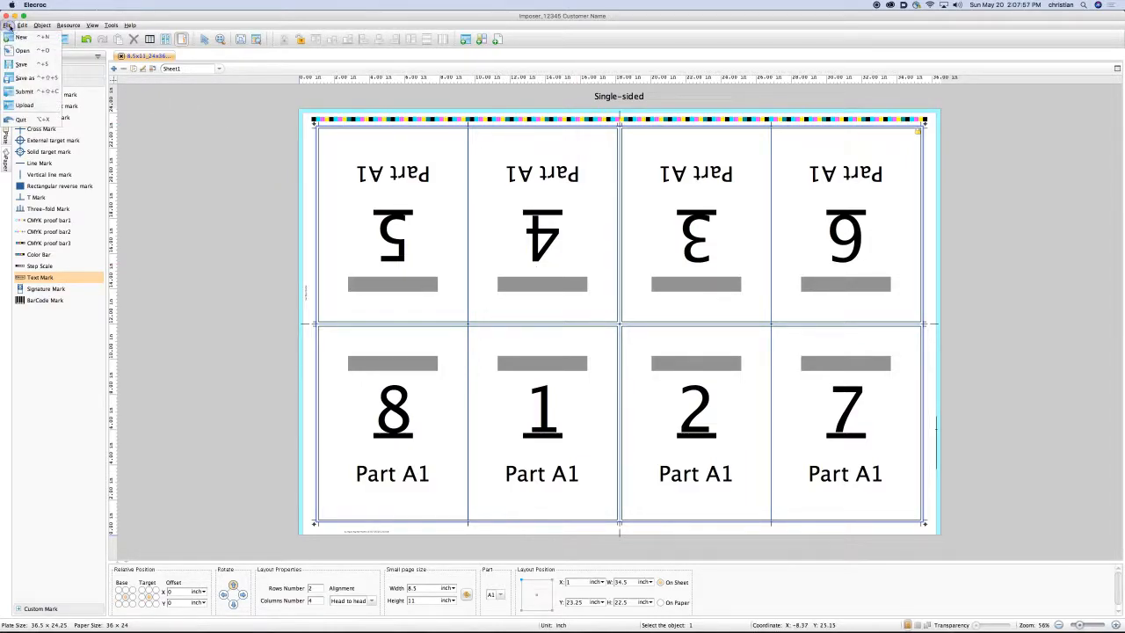
{"action": "left_click", "coordinate": [39, 93]}
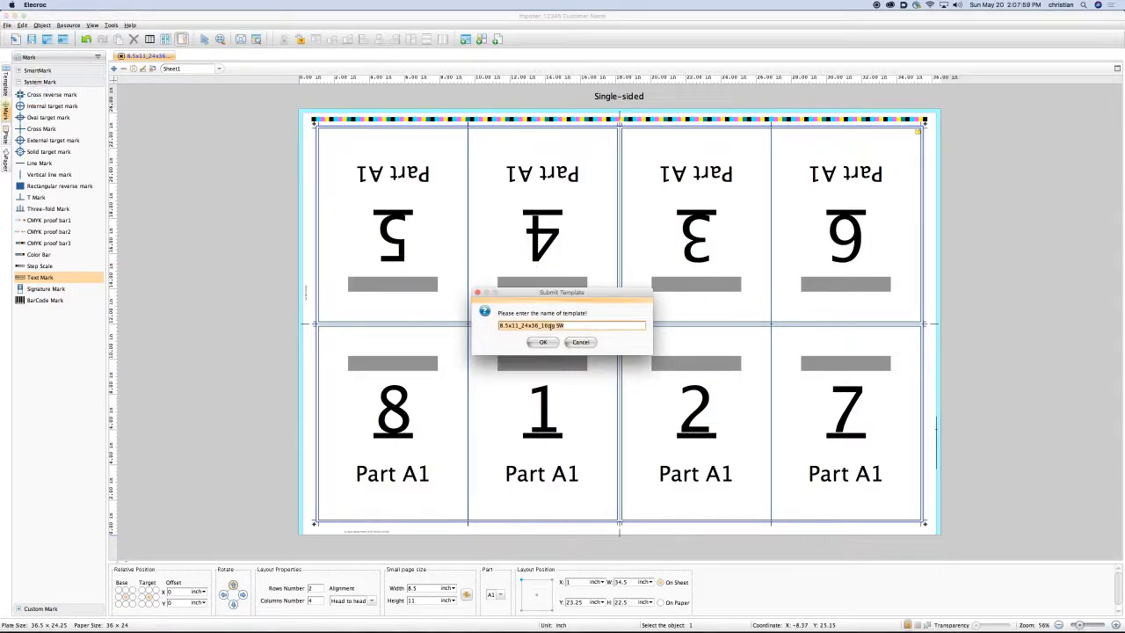
{"action": "left_click", "coordinate": [545, 325]}
{"action": "type", "text": "8"}
{"action": "key", "text": "BackSpace"}
{"action": "key", "text": "BackSpace"}
{"action": "type", "text": "W"}
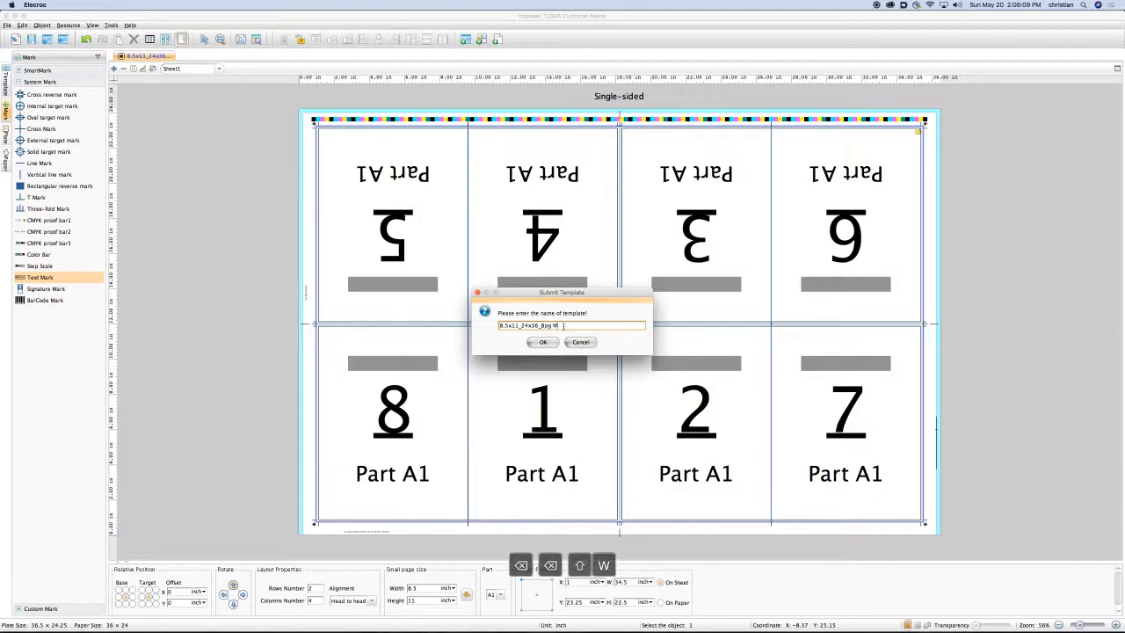
{"action": "left_click", "coordinate": [544, 343]}
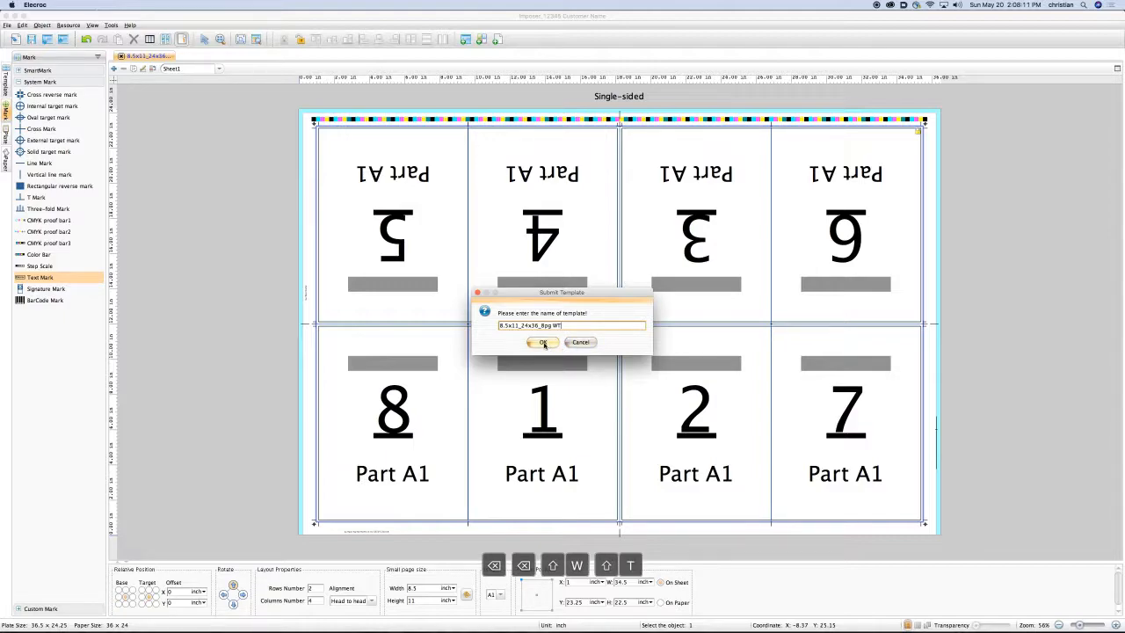
{"action": "left_click_drag", "start_coordinate": [562, 326], "coordinate": [489, 324]}
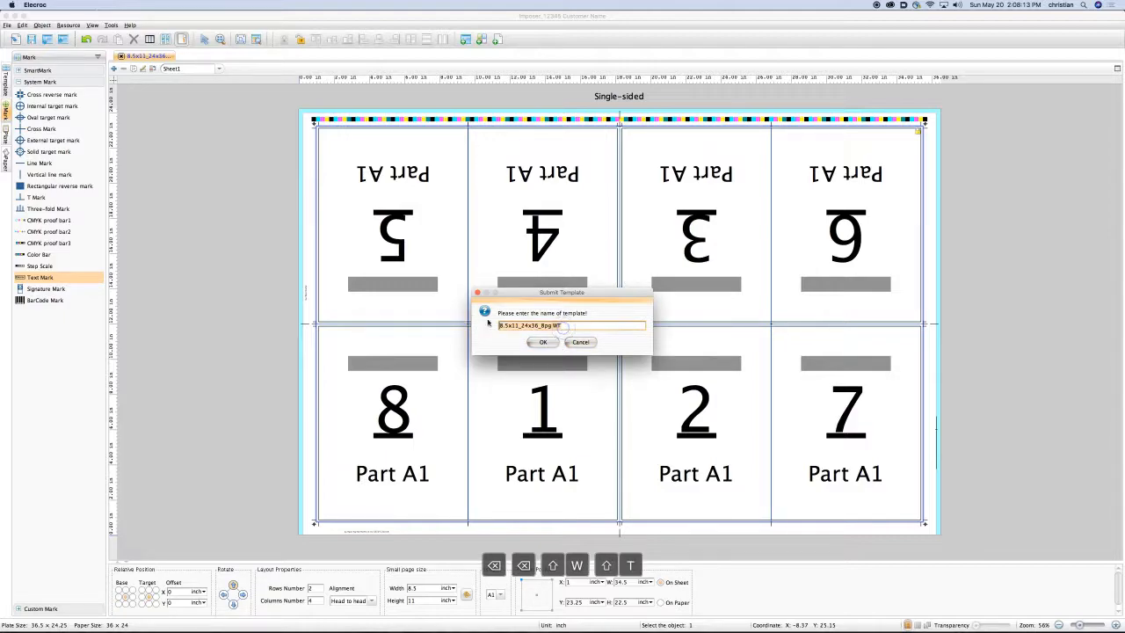
{"action": "key", "text": "super+c"}
{"action": "left_click", "coordinate": [545, 342]}
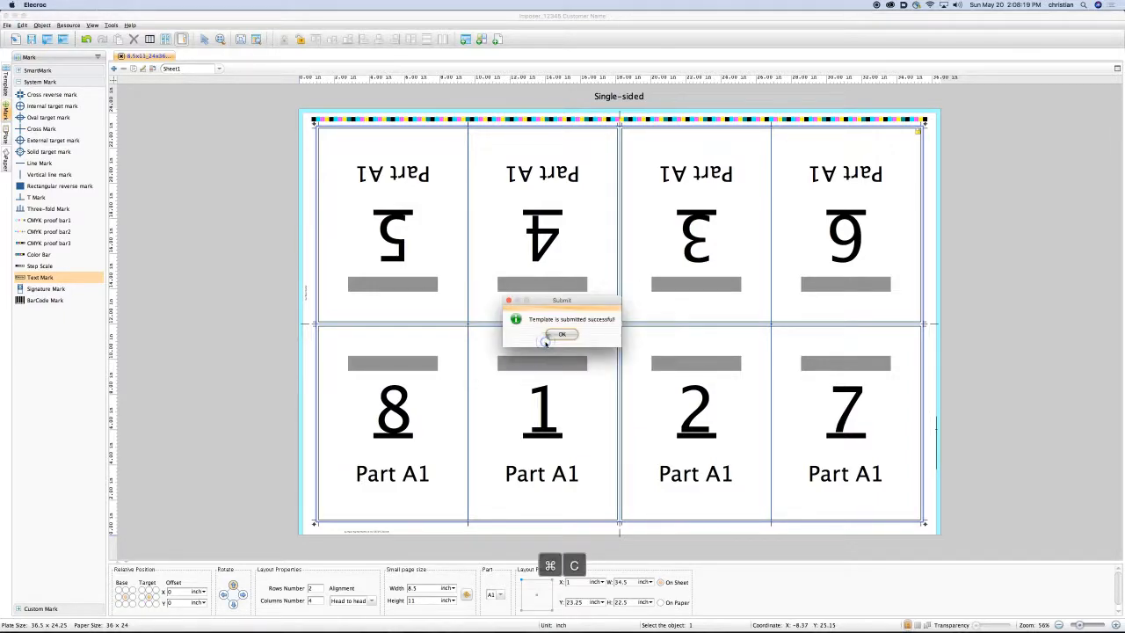
{"action": "left_click", "coordinate": [561, 335]}
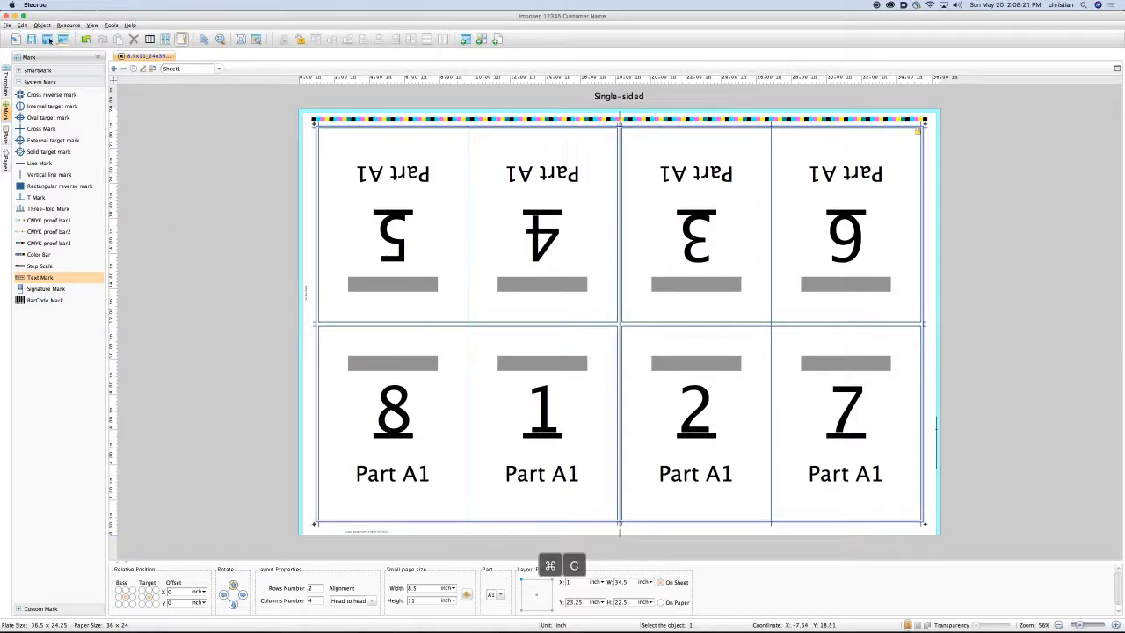
Upload the template to the Saddle Stitch directory under the copied name 8.5x11_24x36_8pg WT.
{"action": "left_click", "coordinate": [8, 25]}
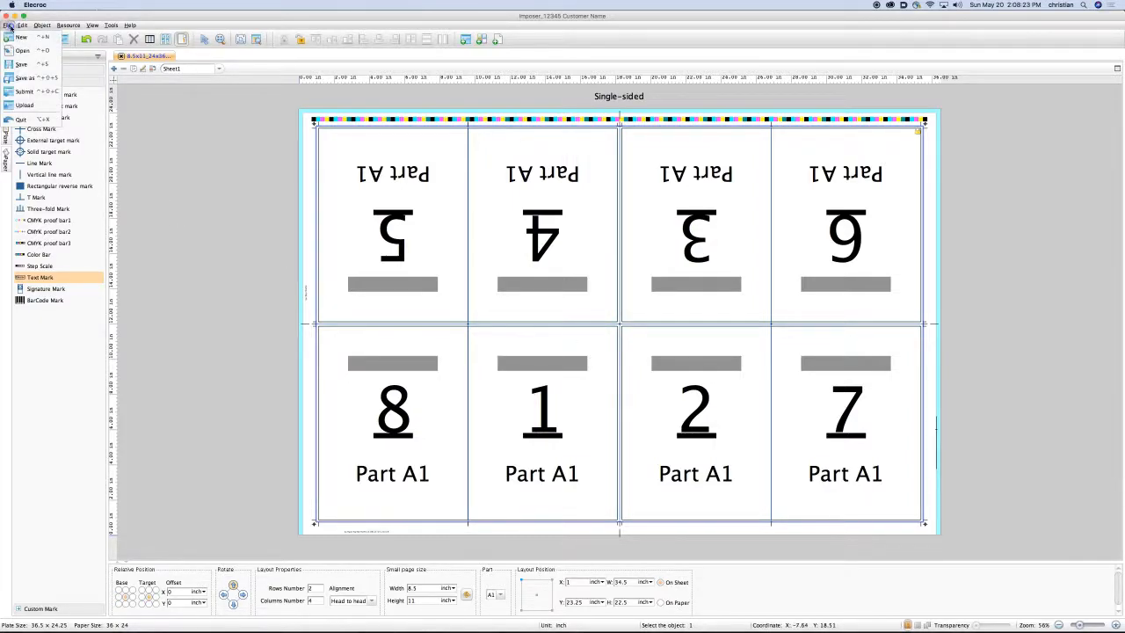
{"action": "left_click", "coordinate": [26, 106]}
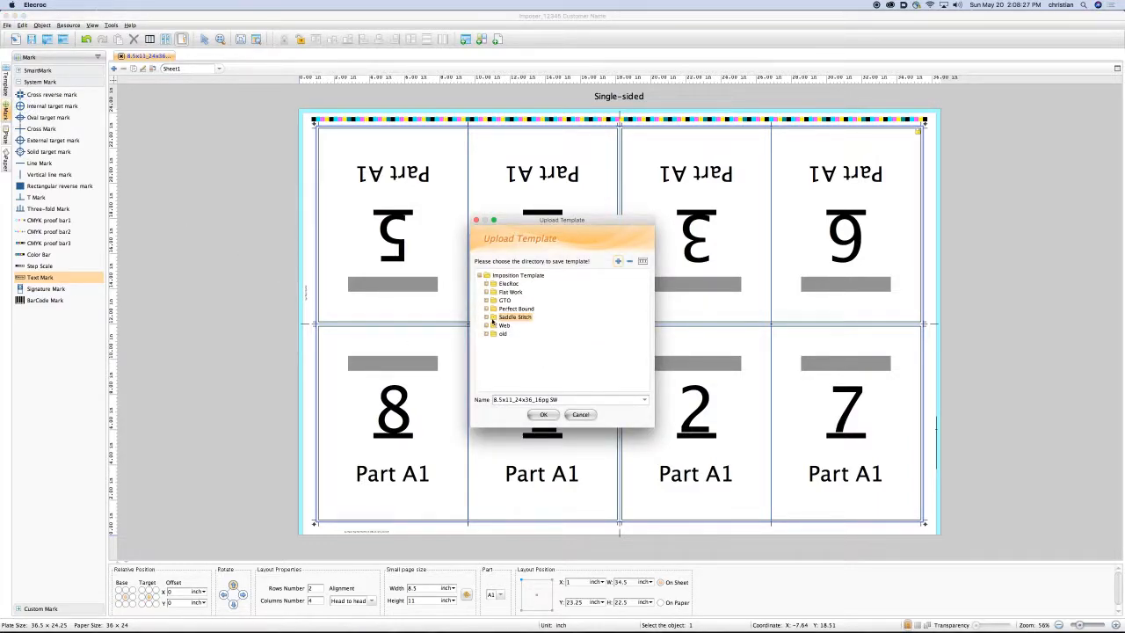
{"action": "left_click_drag", "start_coordinate": [567, 400], "coordinate": [488, 398]}
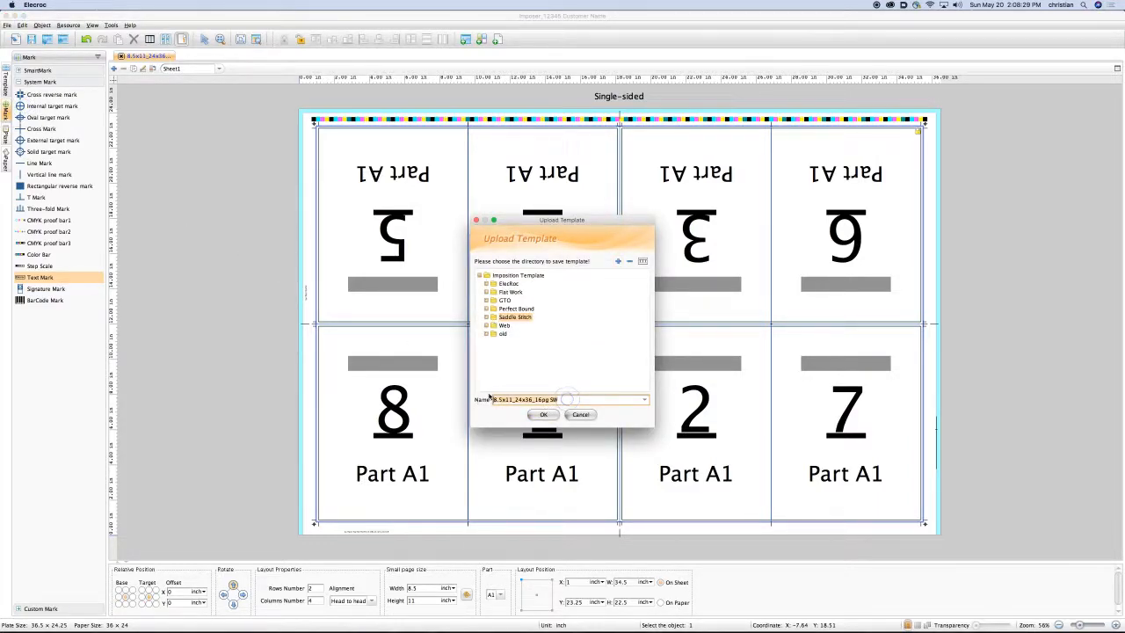
{"action": "key", "text": "super+v"}
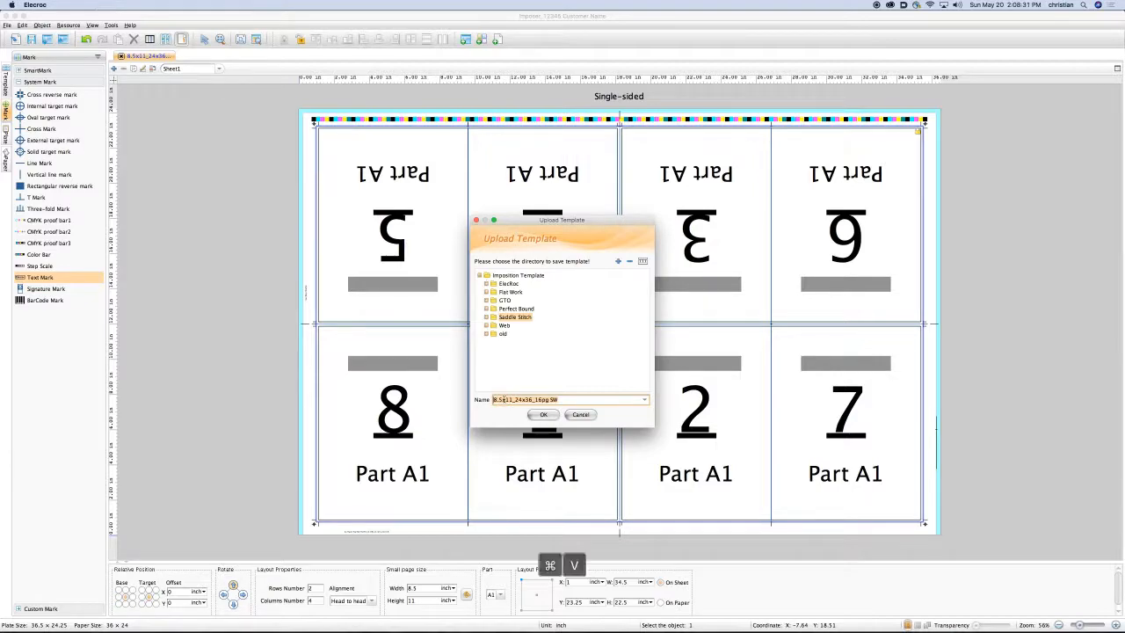
{"action": "left_click", "coordinate": [543, 415]}
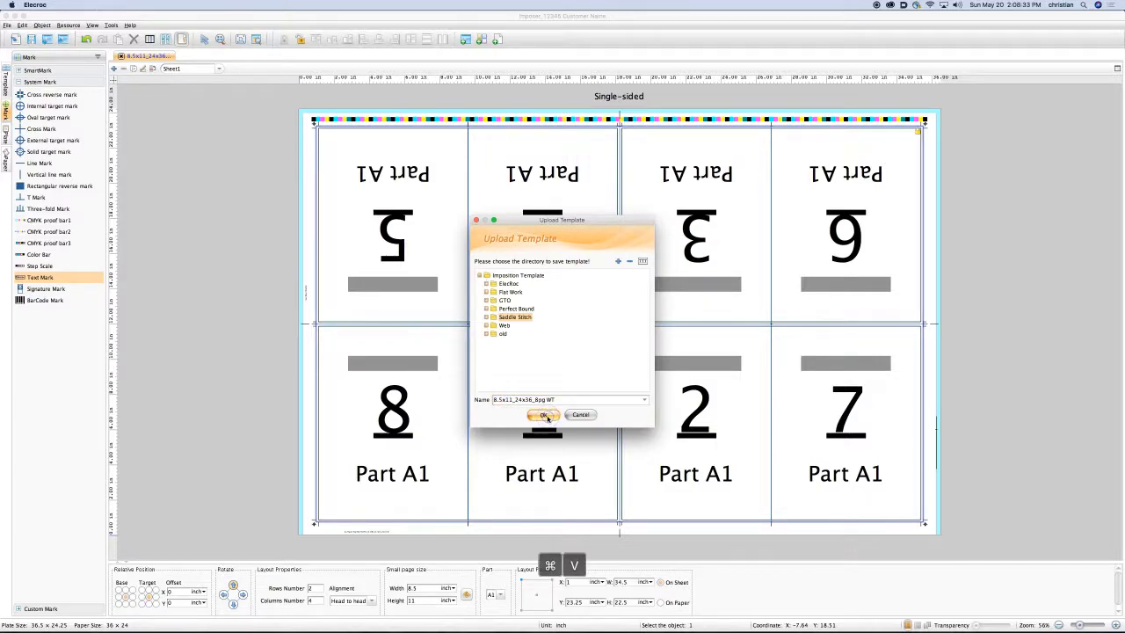
{"action": "left_click", "coordinate": [562, 335]}
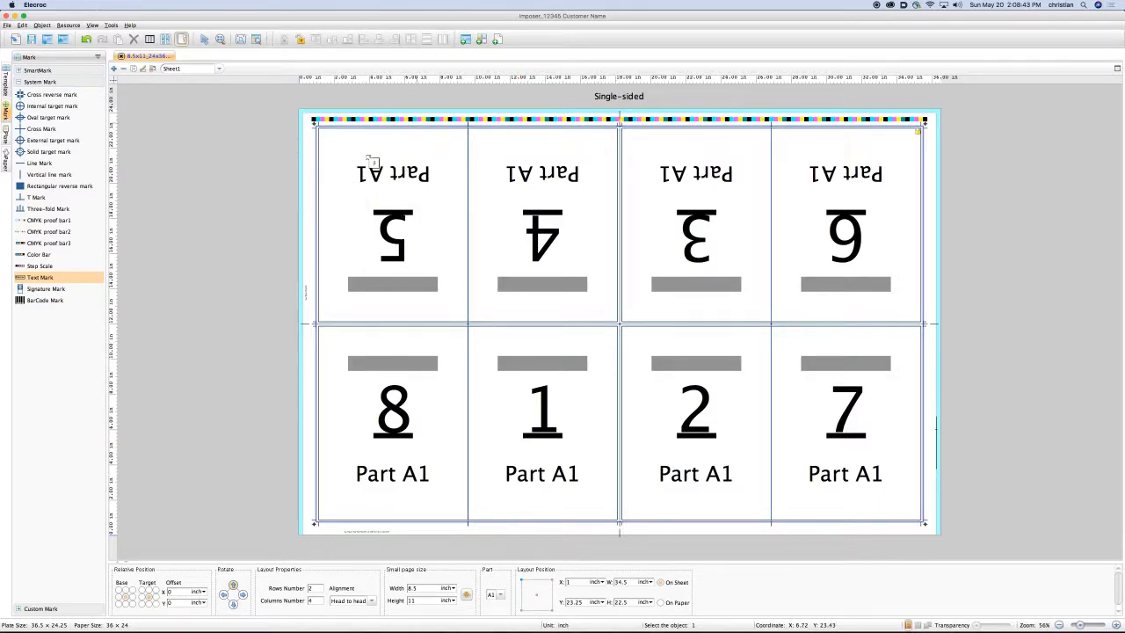
Rotate the four upper-row pages so their heads face up like the lower row.
{"action": "left_click", "coordinate": [208, 40]}
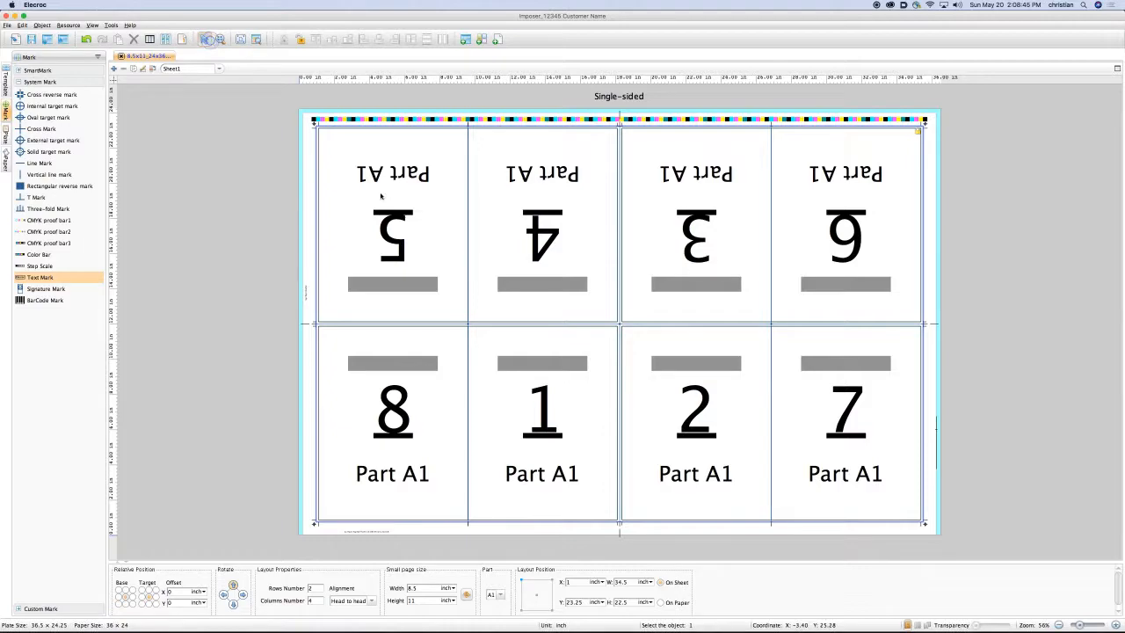
{"action": "left_click", "coordinate": [378, 191]}
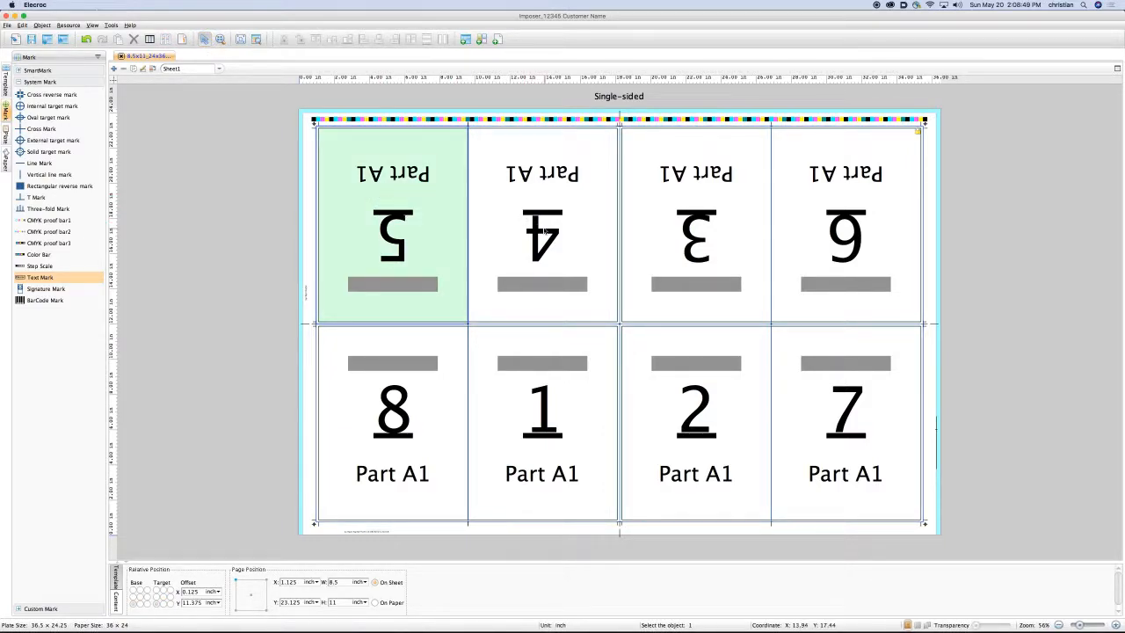
{"action": "left_click", "coordinate": [572, 239], "text": "shift"}
{"action": "left_click", "coordinate": [694, 248], "text": "shift"}
{"action": "left_click", "coordinate": [818, 259], "text": "shift"}
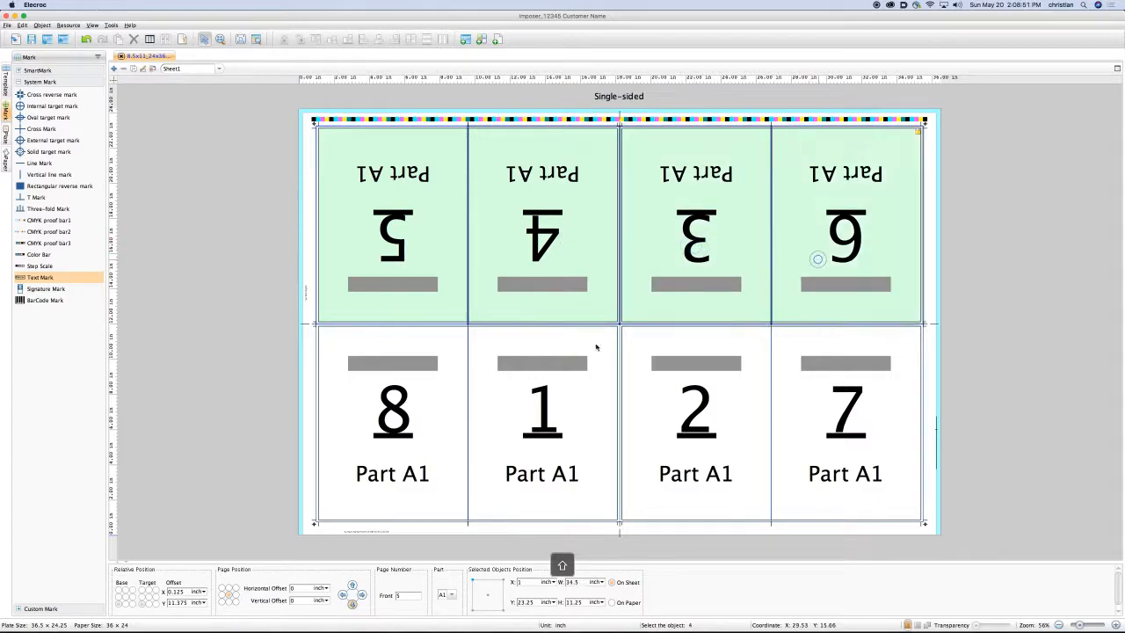
{"action": "left_click", "coordinate": [352, 585]}
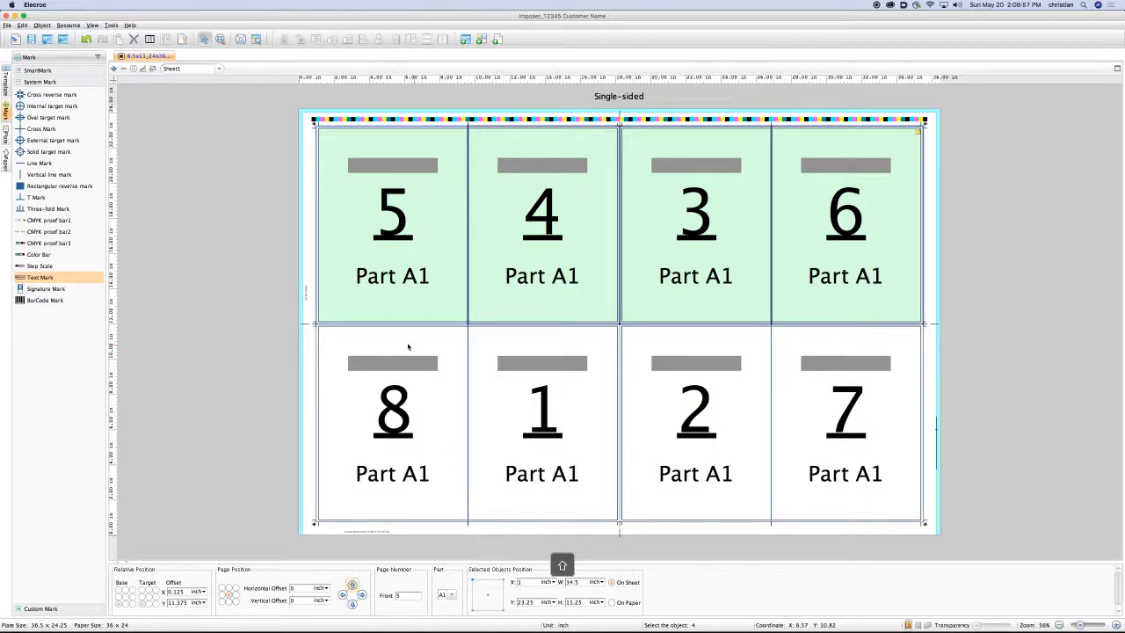
Set both the top and bottom margins of the horizontal gap between the two page rows to 0.25 inch.
{"action": "left_click", "coordinate": [373, 327]}
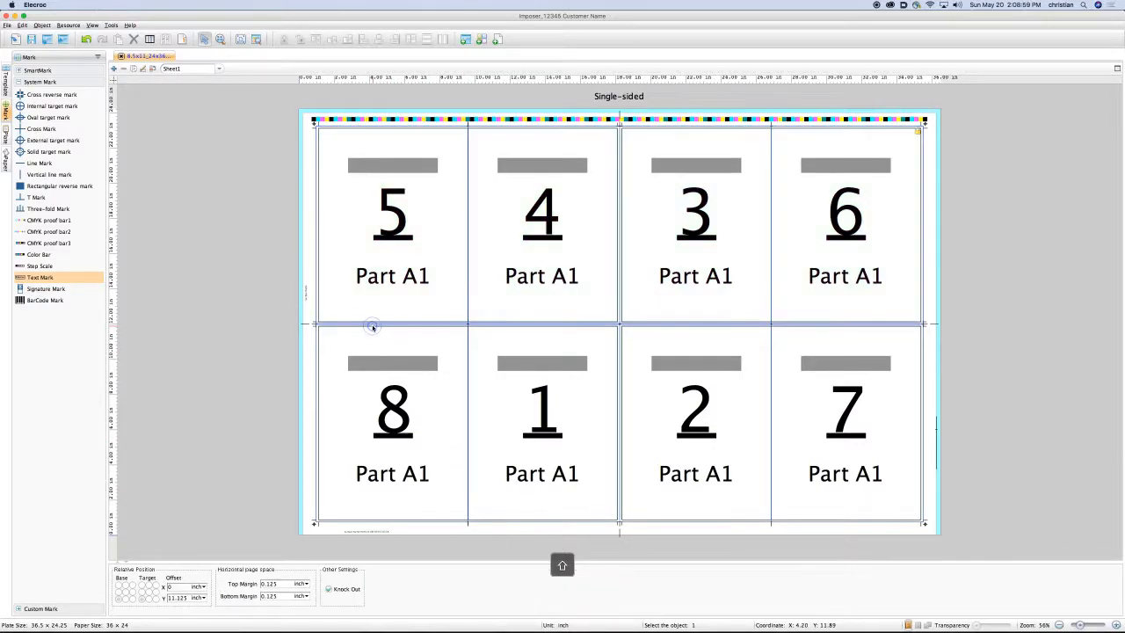
{"action": "left_click", "coordinate": [279, 583]}
{"action": "type", "text": "0.25"}
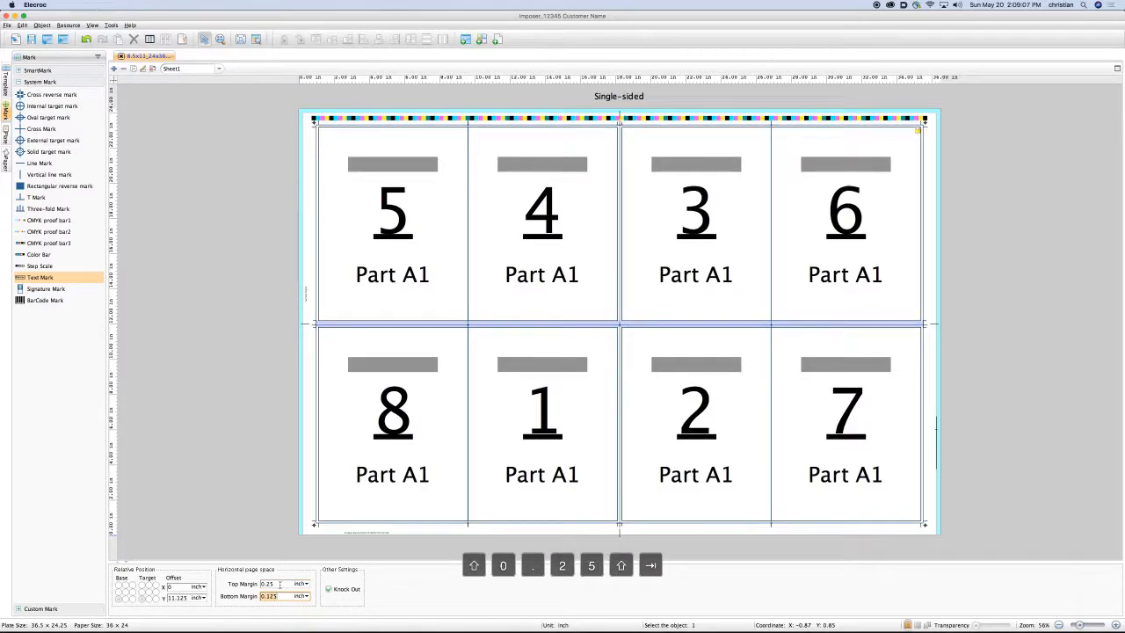
{"action": "key", "text": "Tab"}
{"action": "type", "text": "0.25"}
{"action": "key", "text": "Tab"}
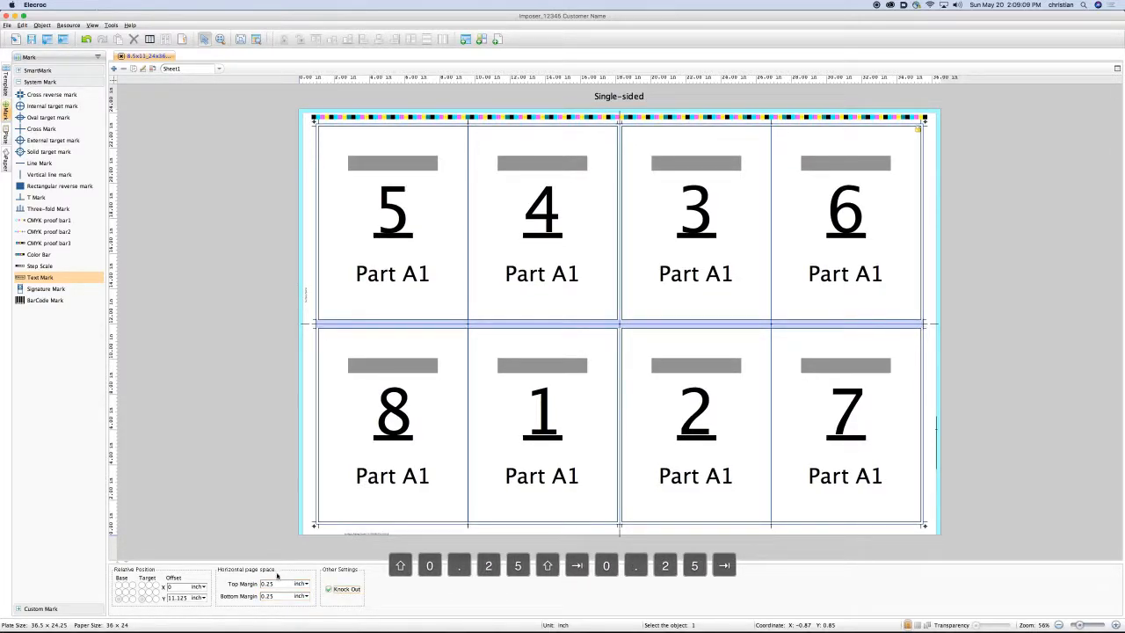
{"action": "left_click", "coordinate": [305, 384]}
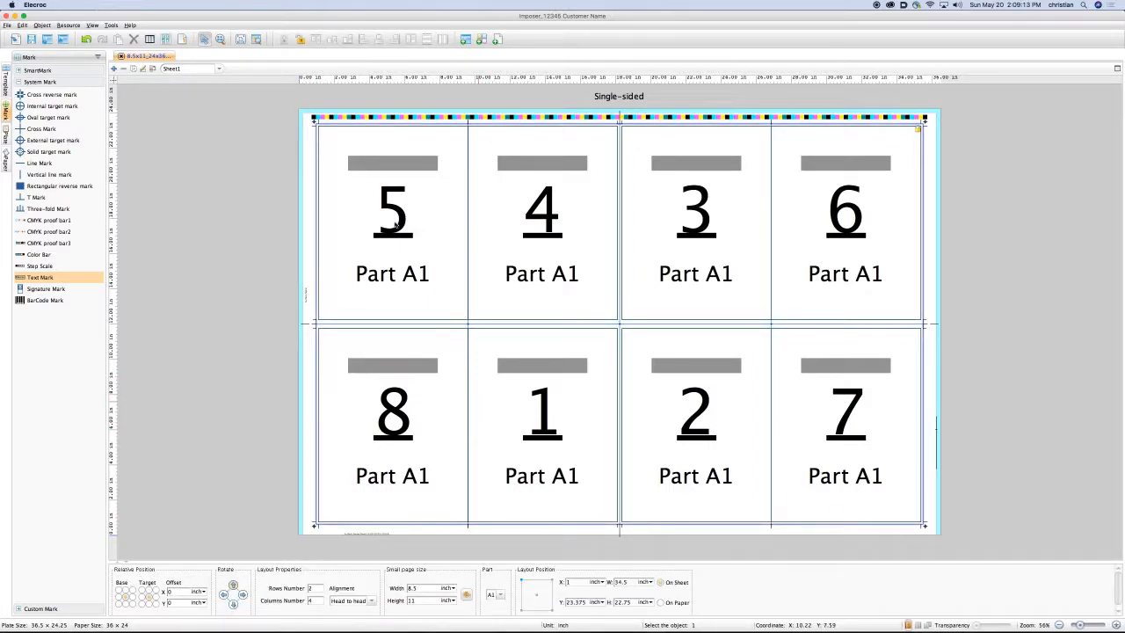
Restart page numbering at 1 and renumber the lower row as 4, 1, 2, 3.
{"action": "left_click", "coordinate": [182, 39]}
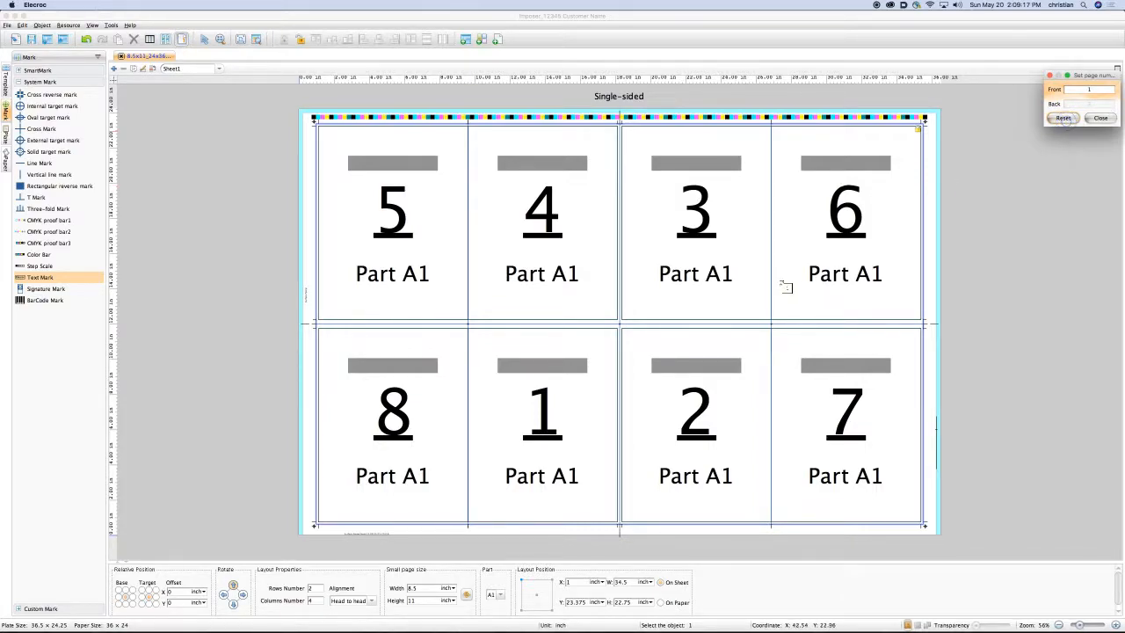
{"action": "left_click", "coordinate": [543, 423]}
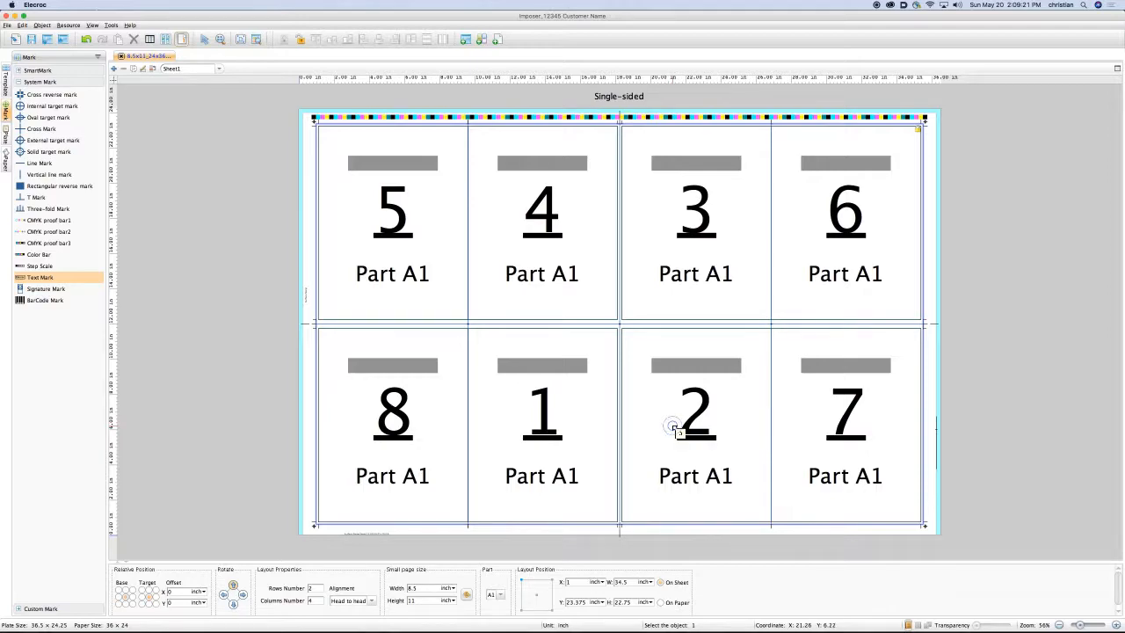
{"action": "left_click", "coordinate": [832, 431]}
{"action": "left_click", "coordinate": [417, 447]}
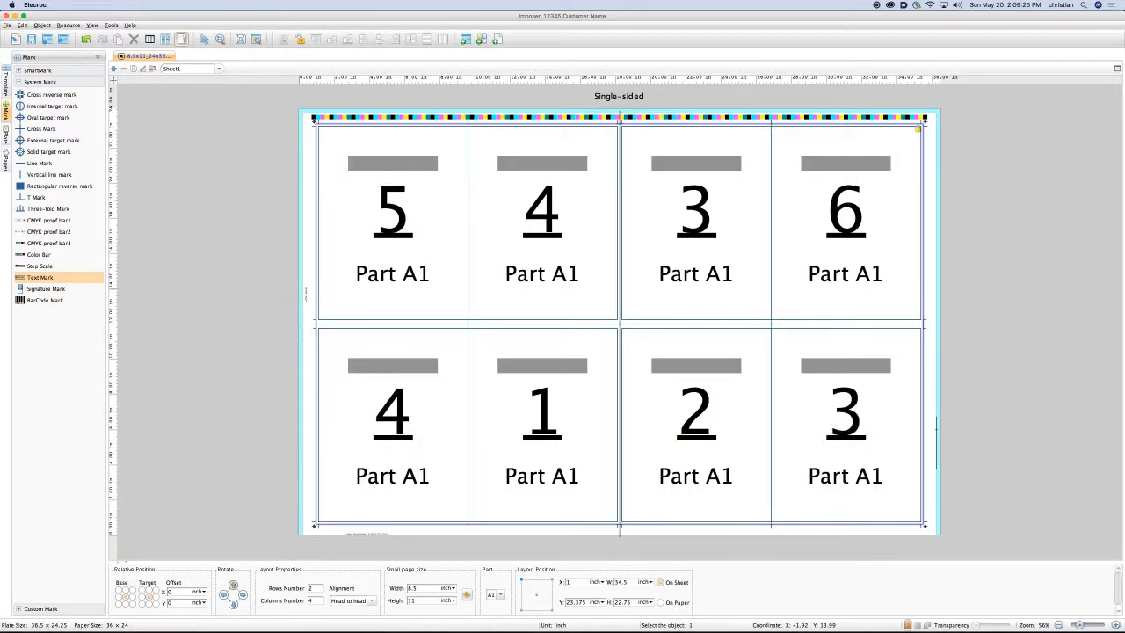
Restart page numbering at 1 and renumber the upper row as 4, 1, 2, 3 to match the lower row.
{"action": "left_click", "coordinate": [184, 40]}
{"action": "left_click", "coordinate": [184, 40]}
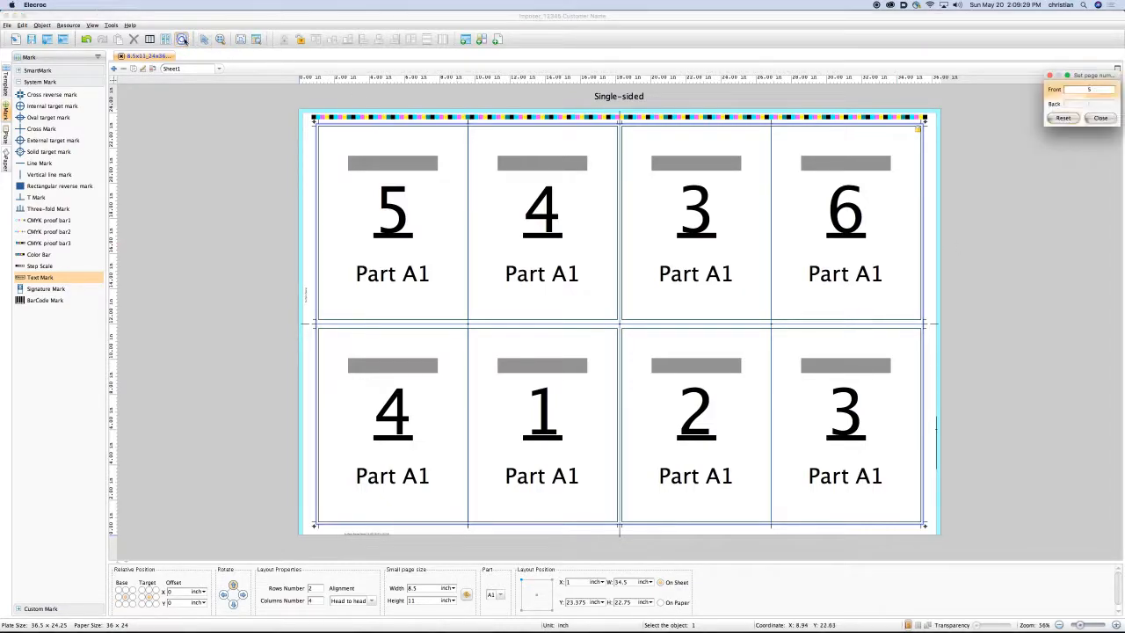
{"action": "left_click", "coordinate": [1065, 118]}
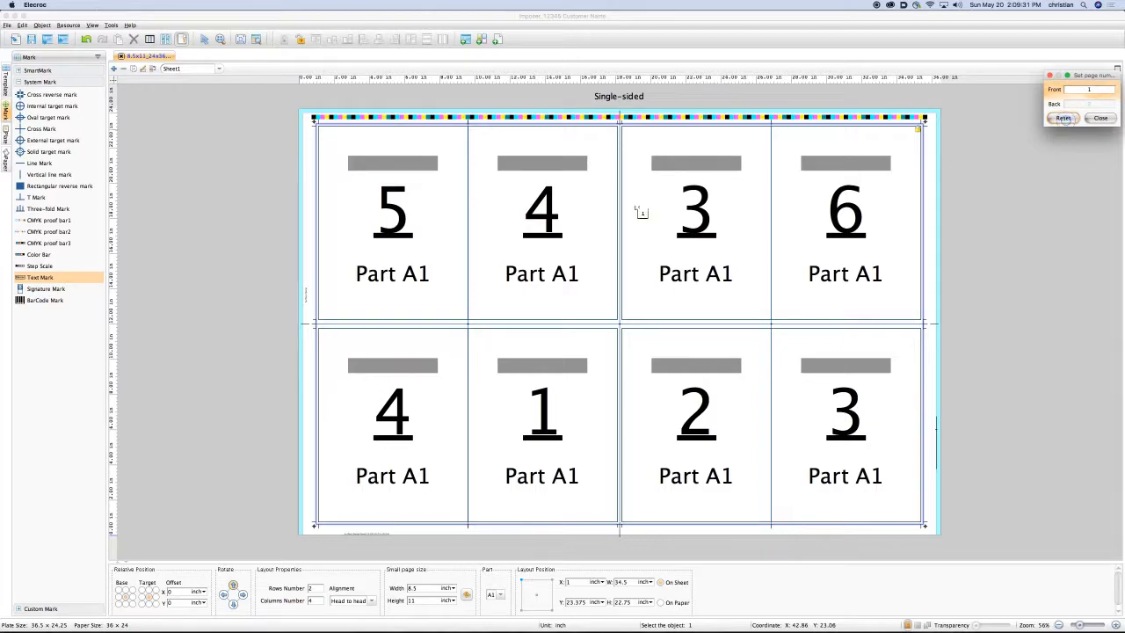
{"action": "left_click", "coordinate": [559, 236]}
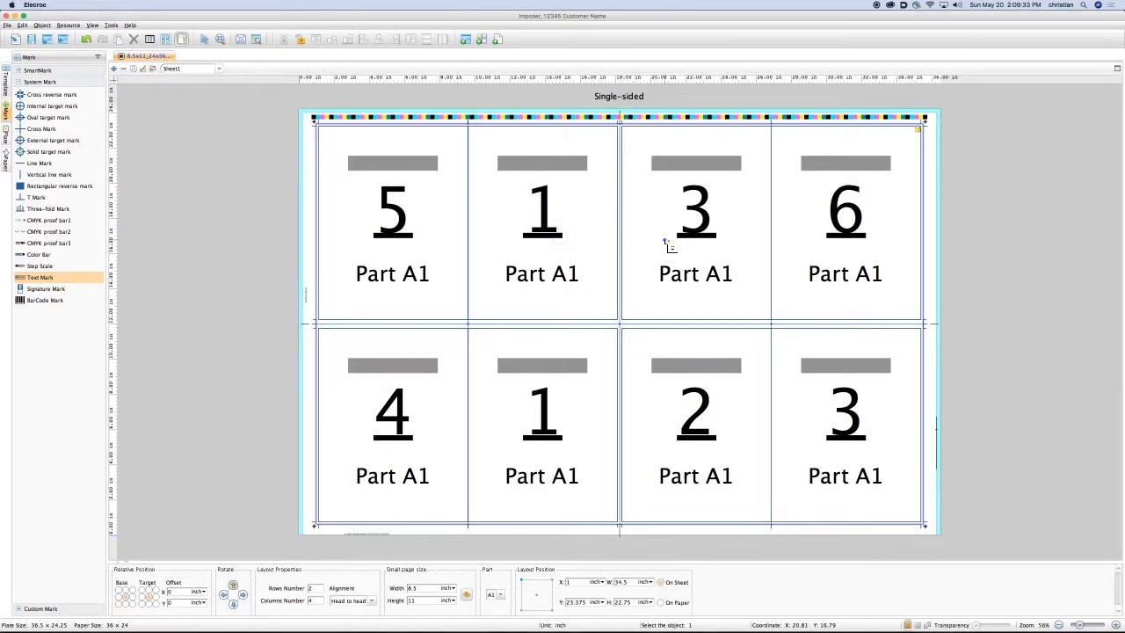
{"action": "left_click", "coordinate": [668, 244]}
{"action": "left_click", "coordinate": [816, 244]}
{"action": "left_click", "coordinate": [428, 229]}
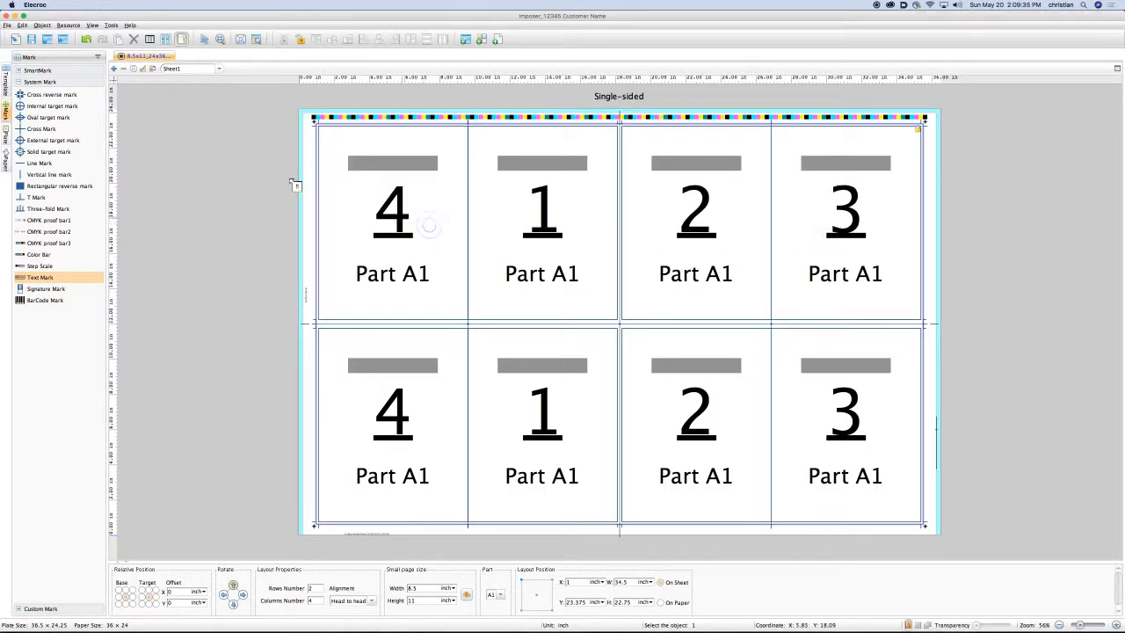
Submit the template to the job as 8.5x11_24x36_4pg WT and copy that name for reuse.
{"action": "left_click", "coordinate": [7, 25]}
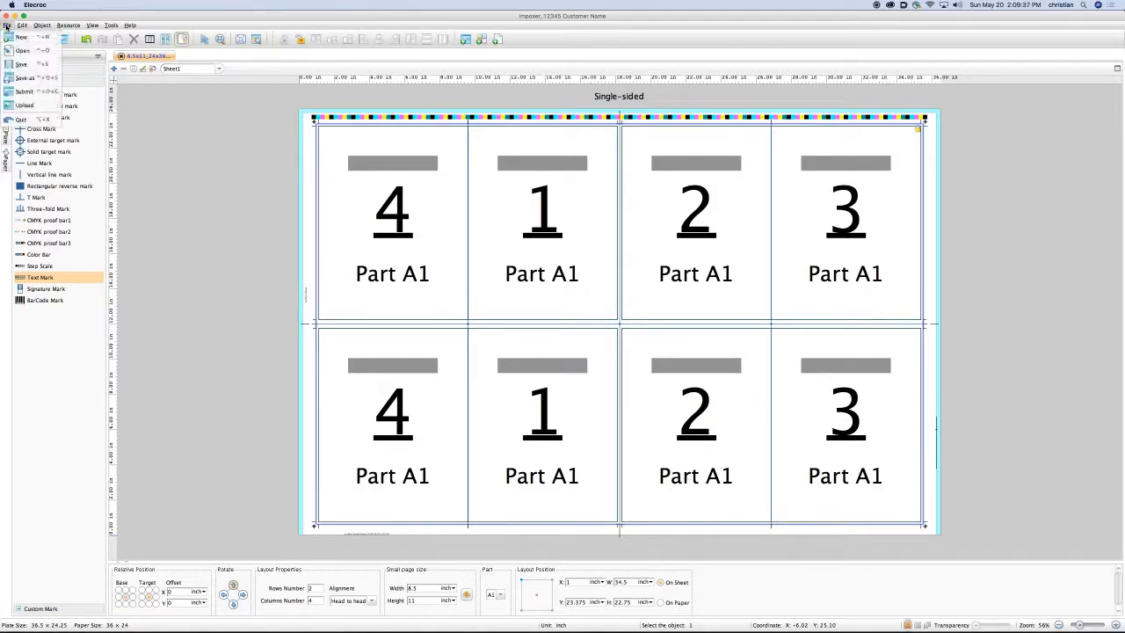
{"action": "left_click", "coordinate": [32, 92]}
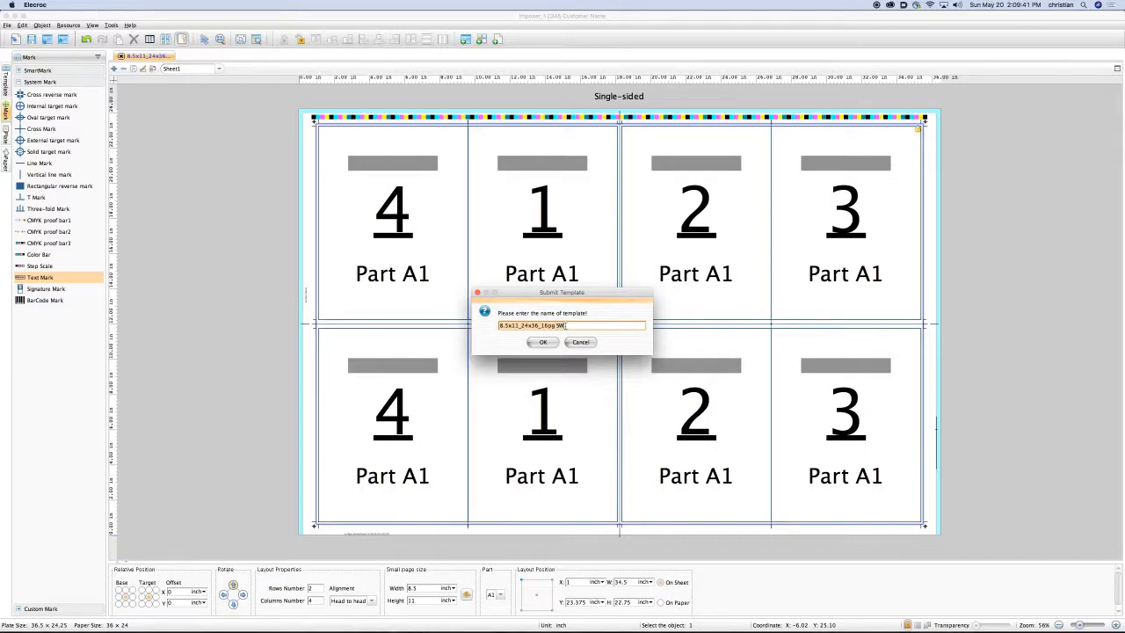
{"action": "type", "text": "8.5x11_24x36_8pg WT"}
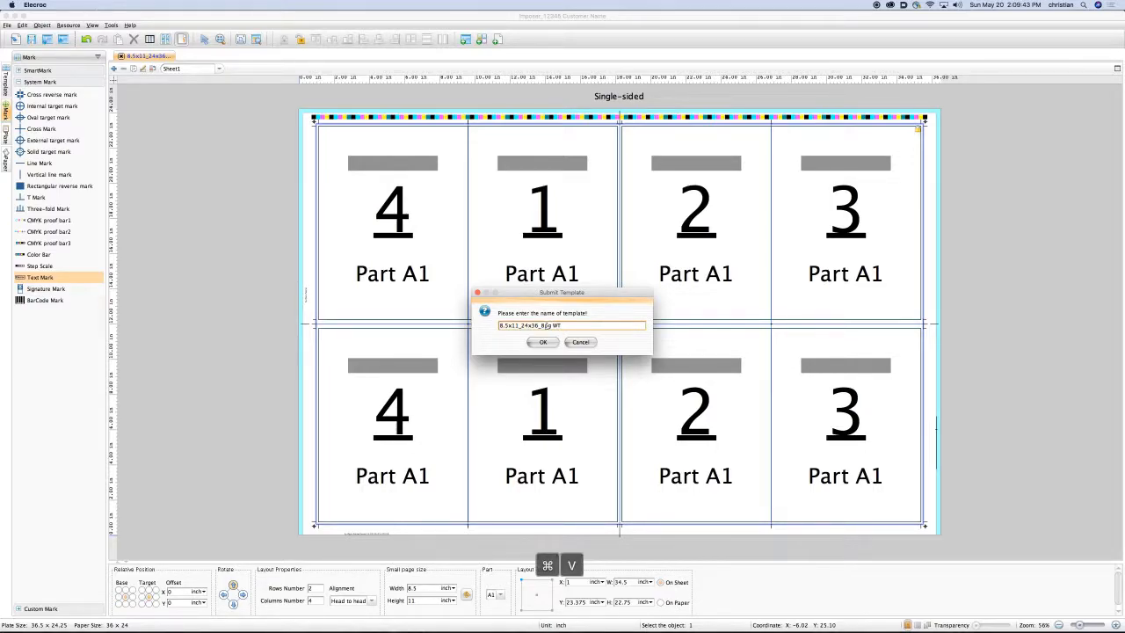
{"action": "type", "text": "4"}
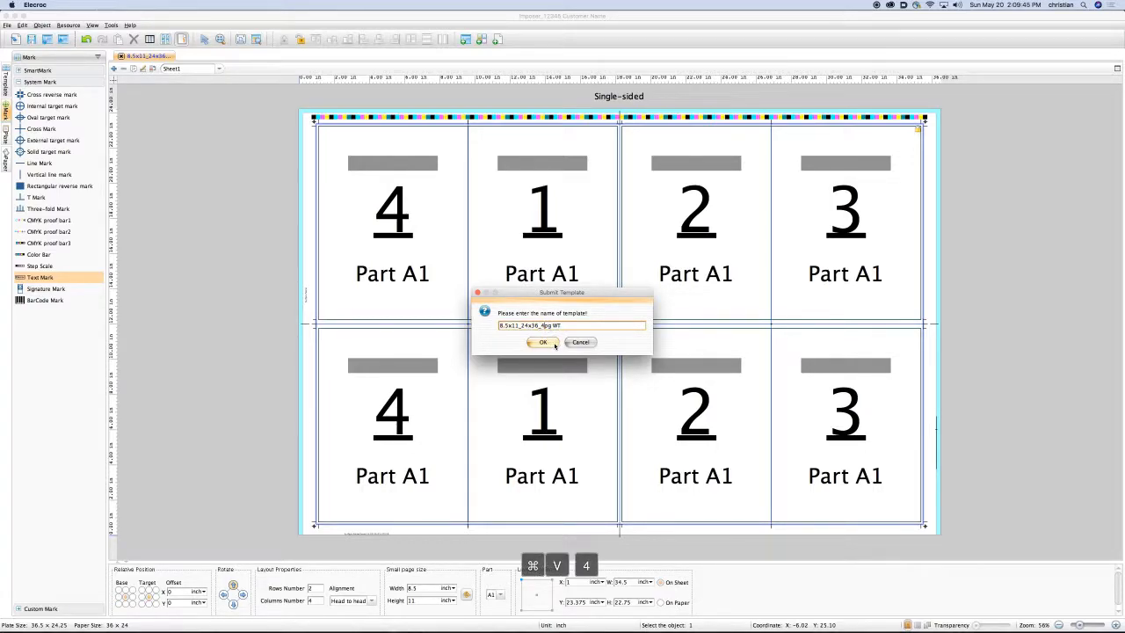
{"action": "triple_click", "coordinate": [563, 325]}
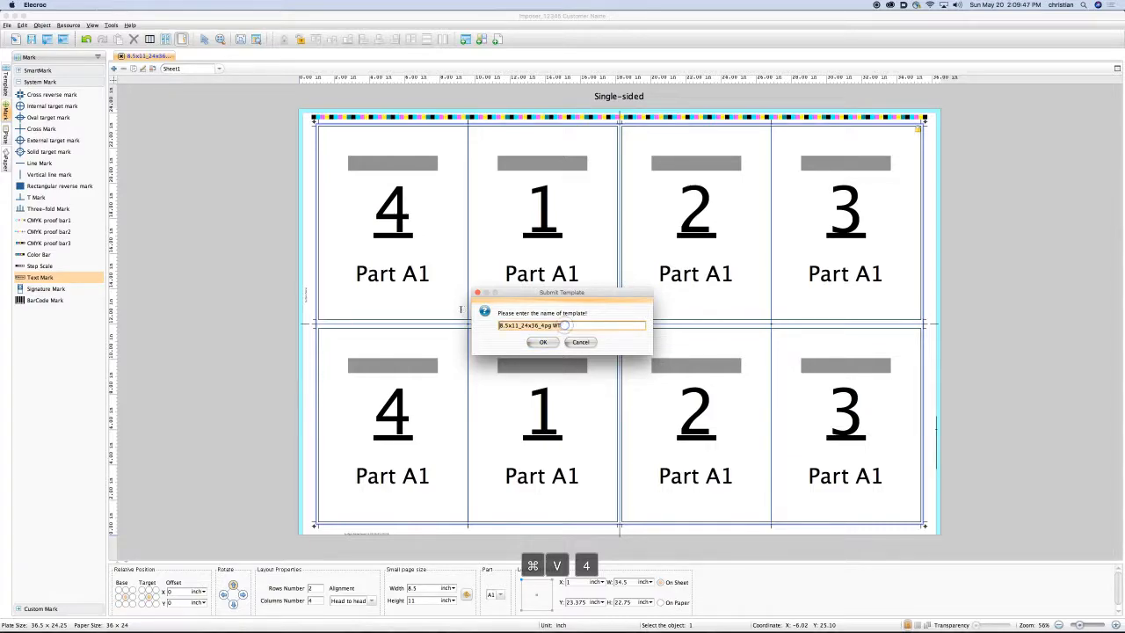
{"action": "key", "text": "super+c"}
{"action": "left_click", "coordinate": [542, 342]}
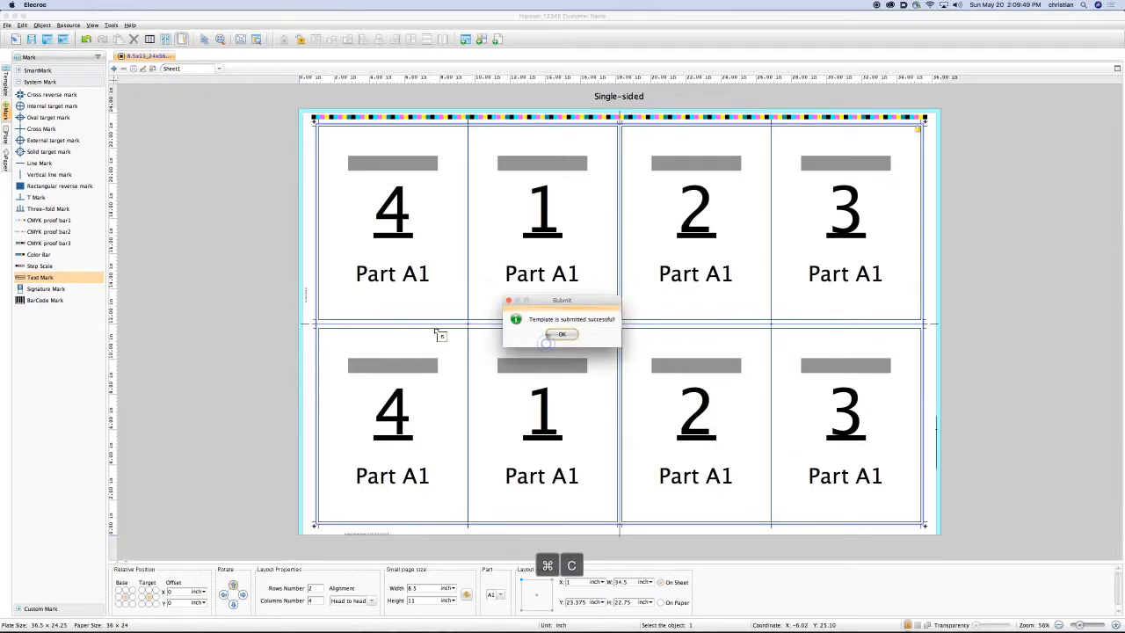
{"action": "left_click", "coordinate": [561, 336]}
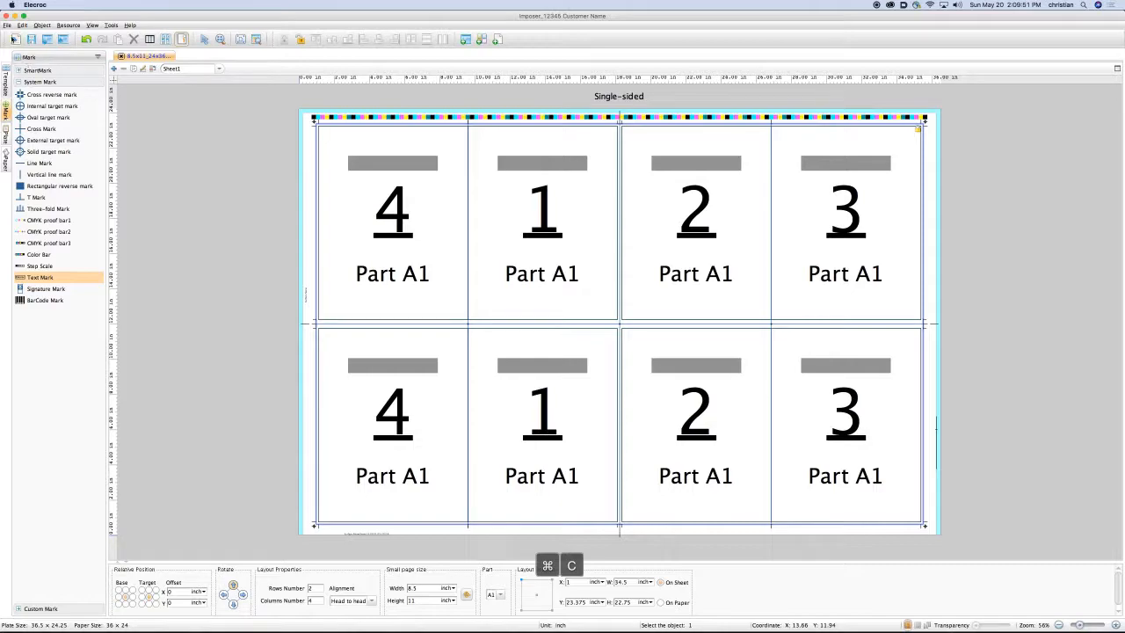
Upload the template to the Saddle Stitch directory under the copied name 8.5x11_24x36_4pg WT.
{"action": "left_click", "coordinate": [6, 25]}
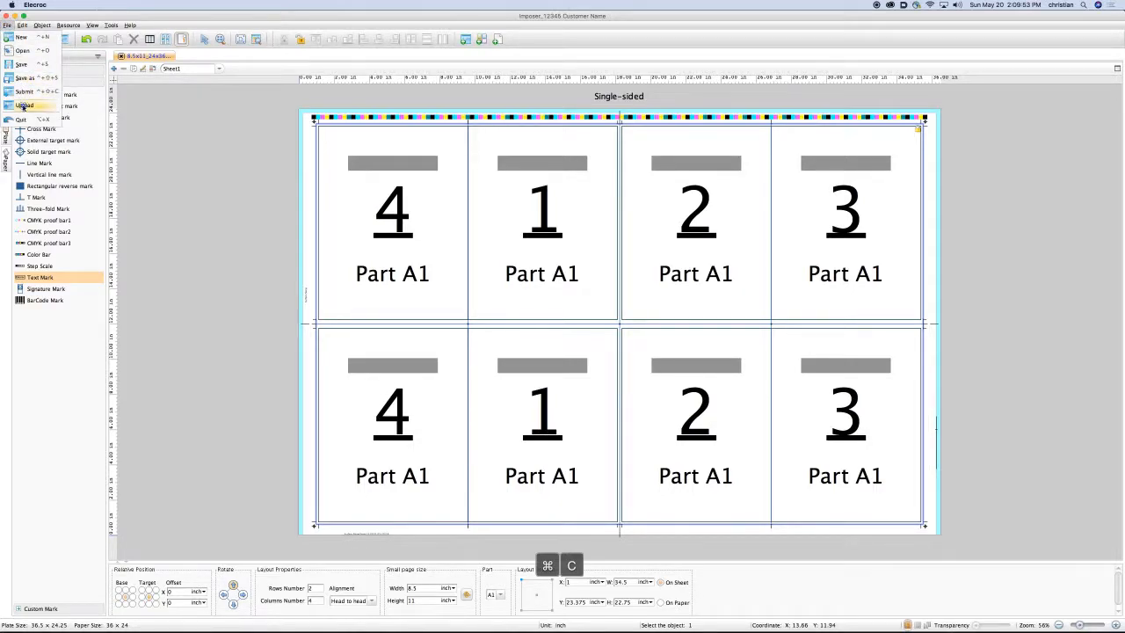
{"action": "left_click", "coordinate": [23, 107]}
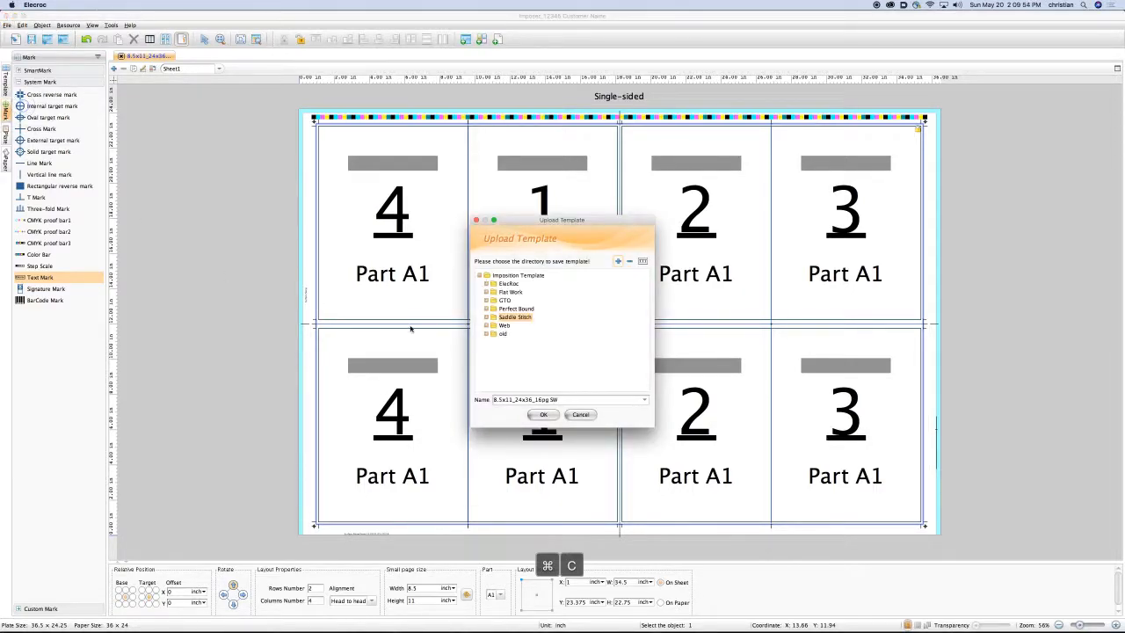
{"action": "triple_click", "coordinate": [570, 398]}
{"action": "key", "text": "BackSpace"}
{"action": "key", "text": "super+v"}
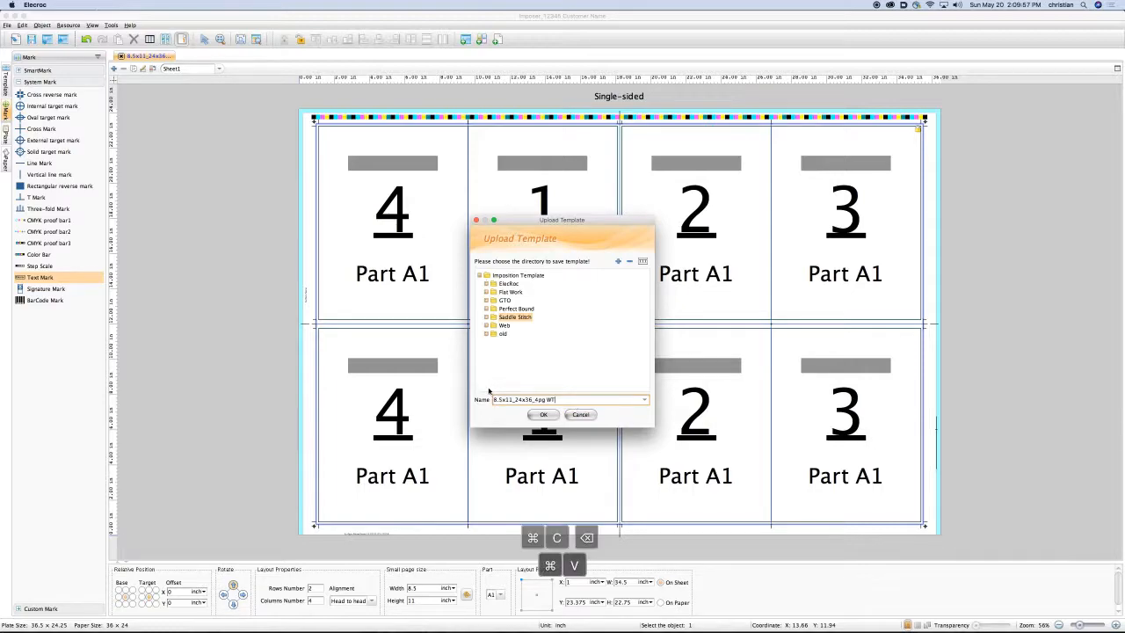
{"action": "left_click", "coordinate": [543, 414]}
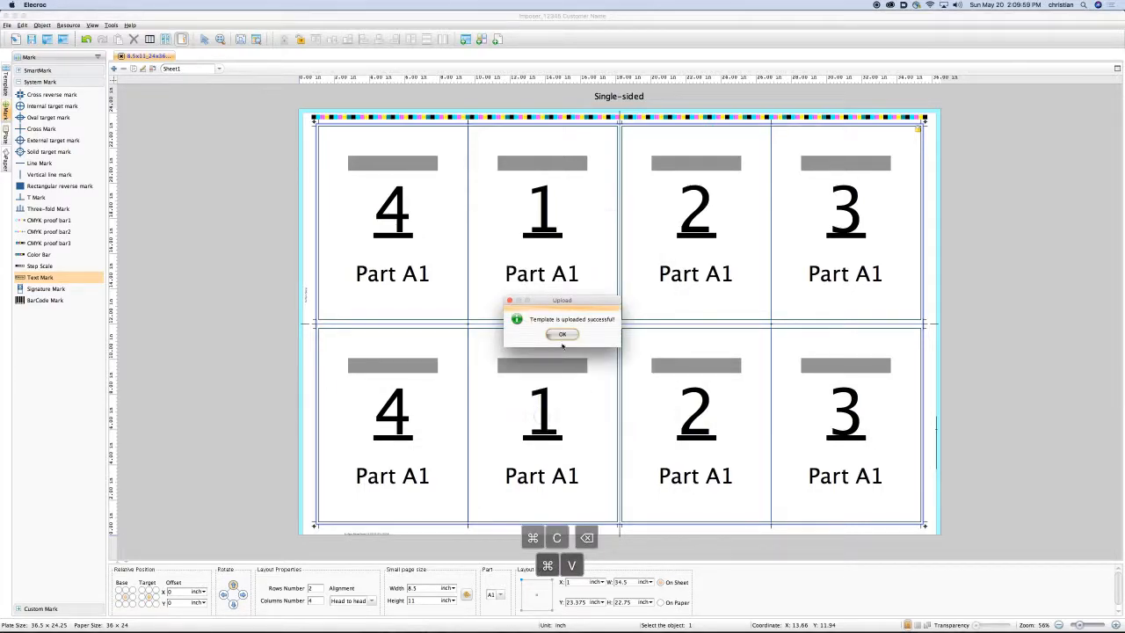
{"action": "left_click", "coordinate": [562, 335]}
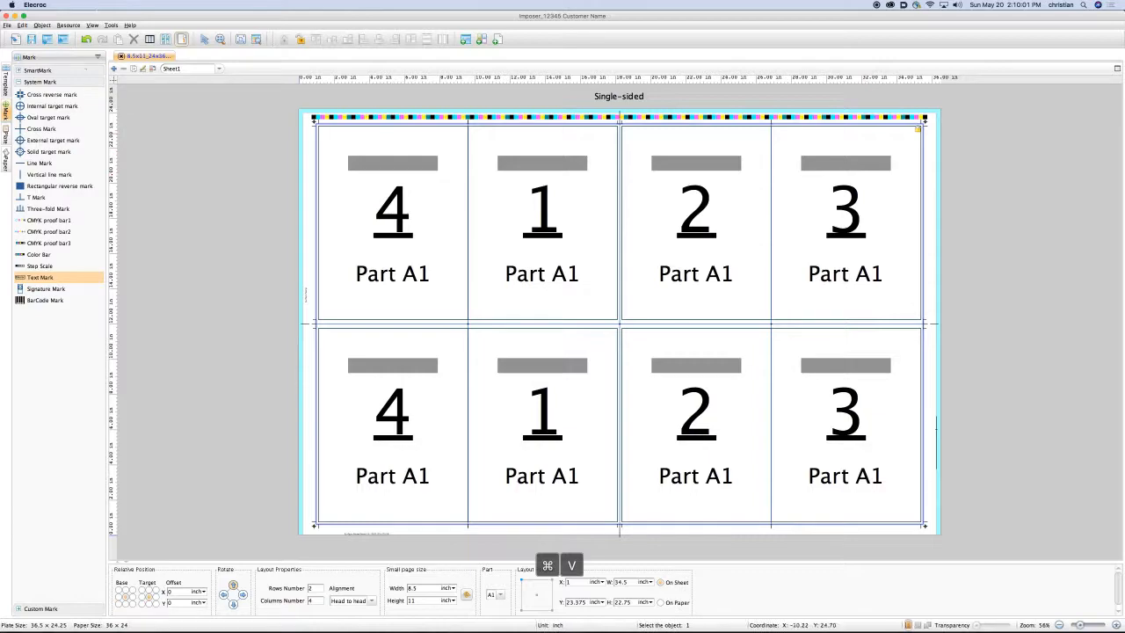
Close the template editor, discarding the unsaved changes, and bring up the template settings in the Imposer setup.
{"action": "left_click", "coordinate": [6, 16]}
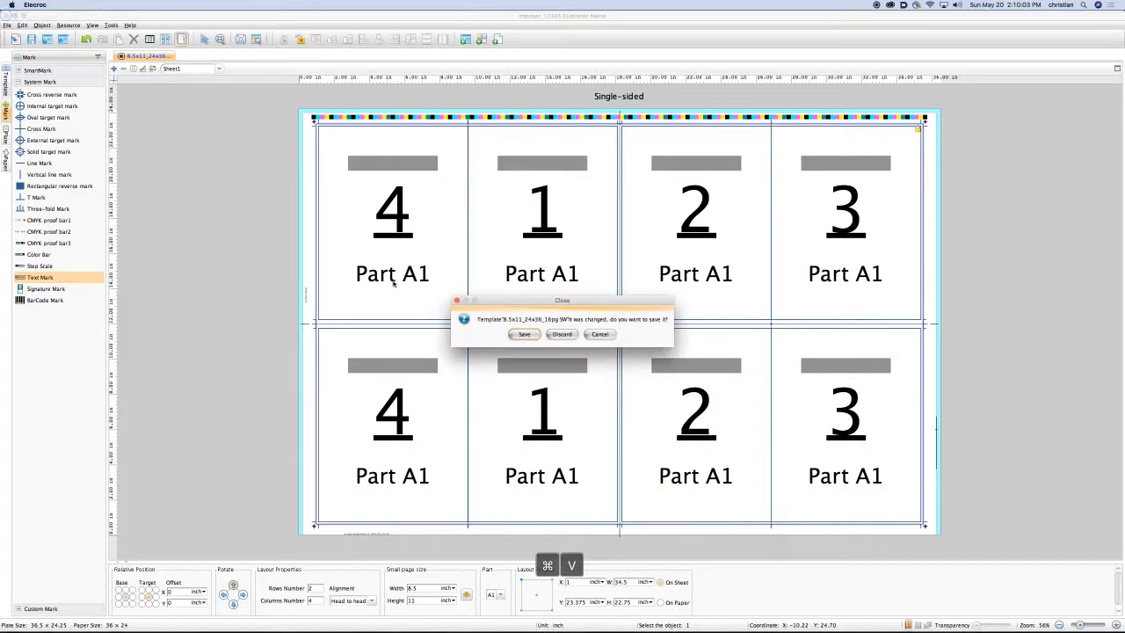
{"action": "left_click", "coordinate": [565, 334]}
{"action": "left_click", "coordinate": [341, 209]}
{"action": "left_click", "coordinate": [570, 203]}
Preview the 16pg SW, 8pg WT and 4pg WT job templates and remove default.tplx from the signatures.
{"action": "left_click", "coordinate": [469, 232]}
{"action": "left_click", "coordinate": [466, 239]}
{"action": "left_click", "coordinate": [462, 247]}
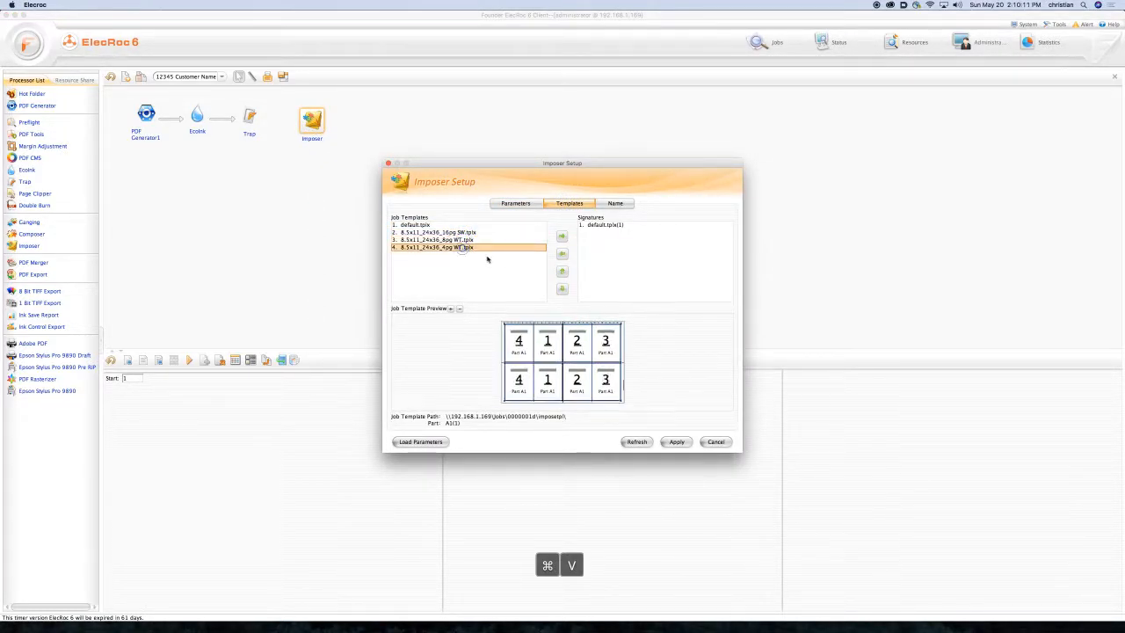
{"action": "left_click", "coordinate": [610, 226]}
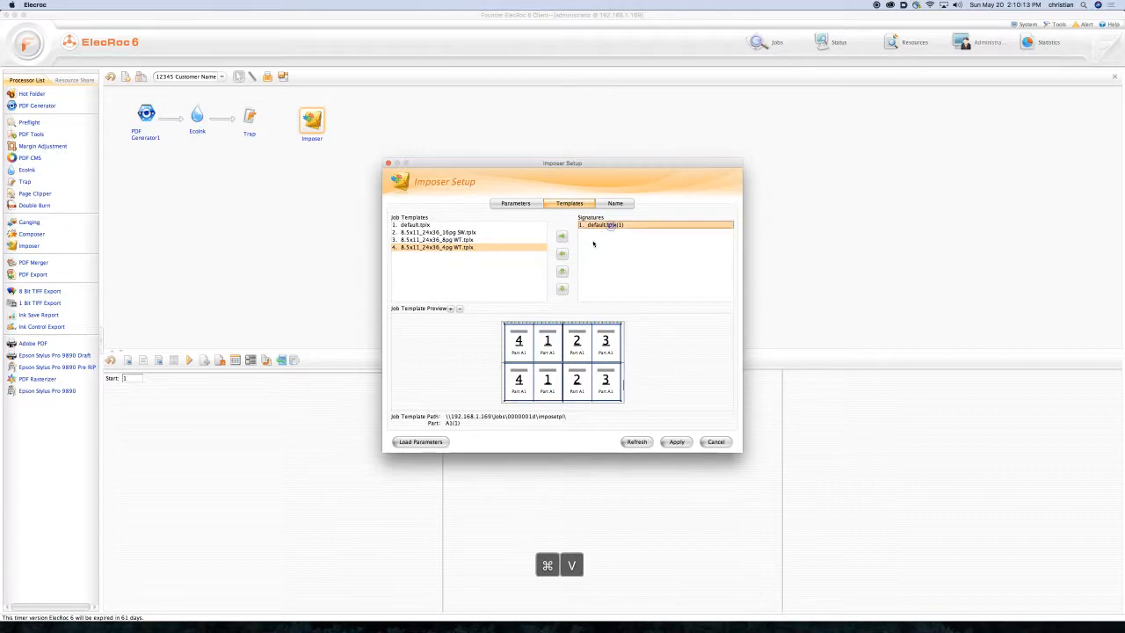
{"action": "left_click", "coordinate": [562, 253]}
Look through the templates stored in the Saddle Stitch directory without loading any of them into the job.
{"action": "right_click", "coordinate": [471, 263]}
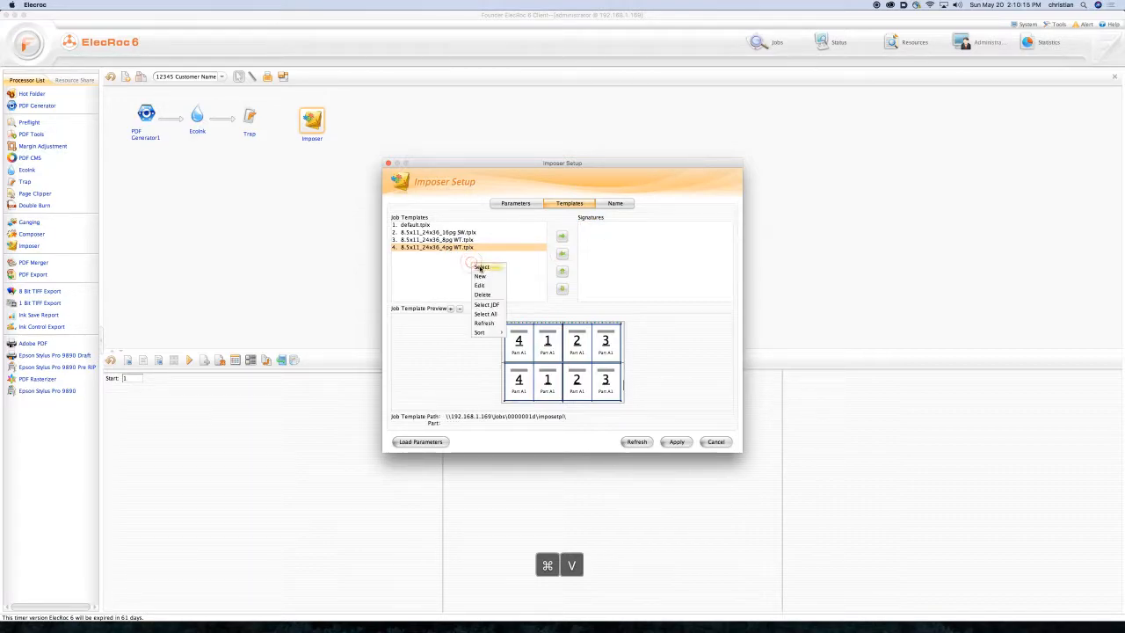
{"action": "left_click", "coordinate": [480, 267]}
{"action": "left_click", "coordinate": [410, 268]}
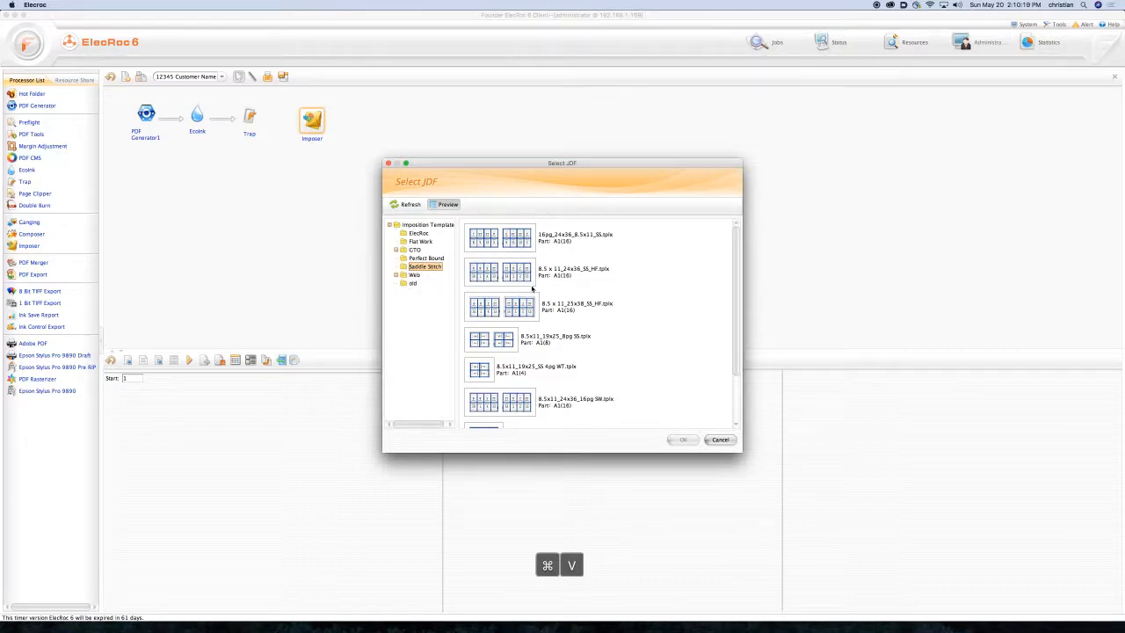
{"action": "left_click", "coordinate": [520, 242]}
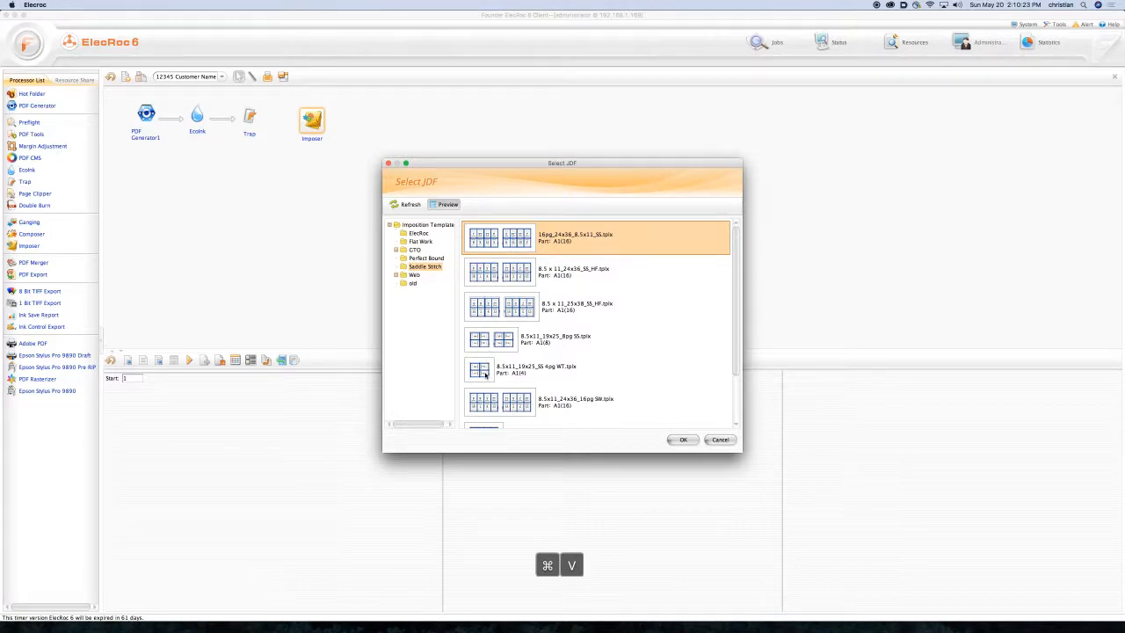
{"action": "left_click", "coordinate": [484, 373]}
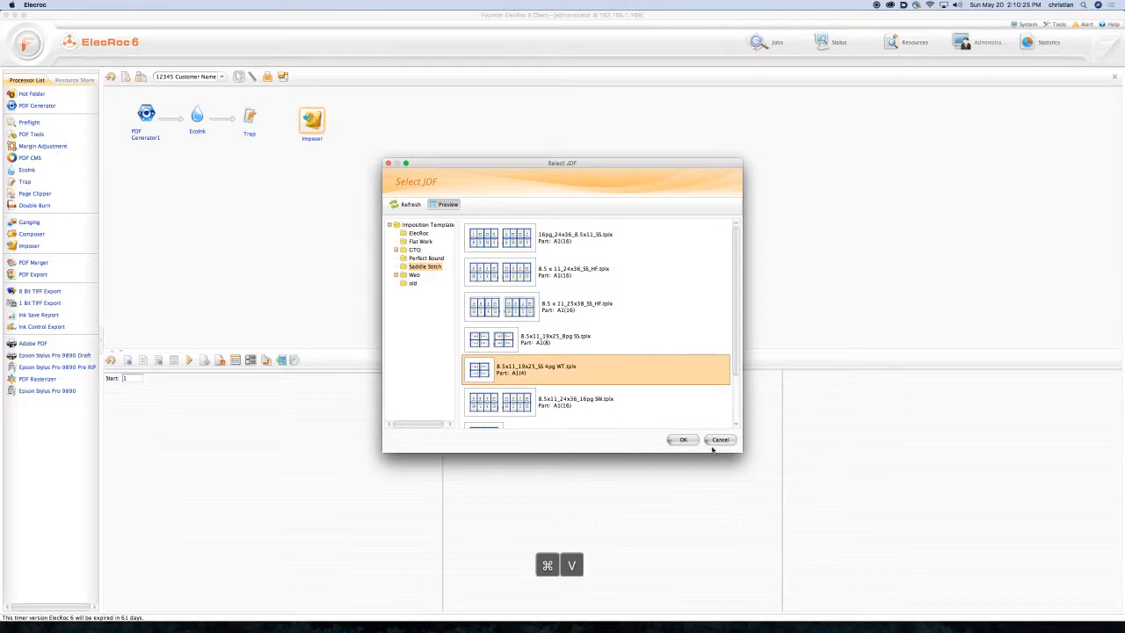
{"action": "scroll", "coordinate": [679, 397], "scroll_direction": "down", "scroll_amount": 2}
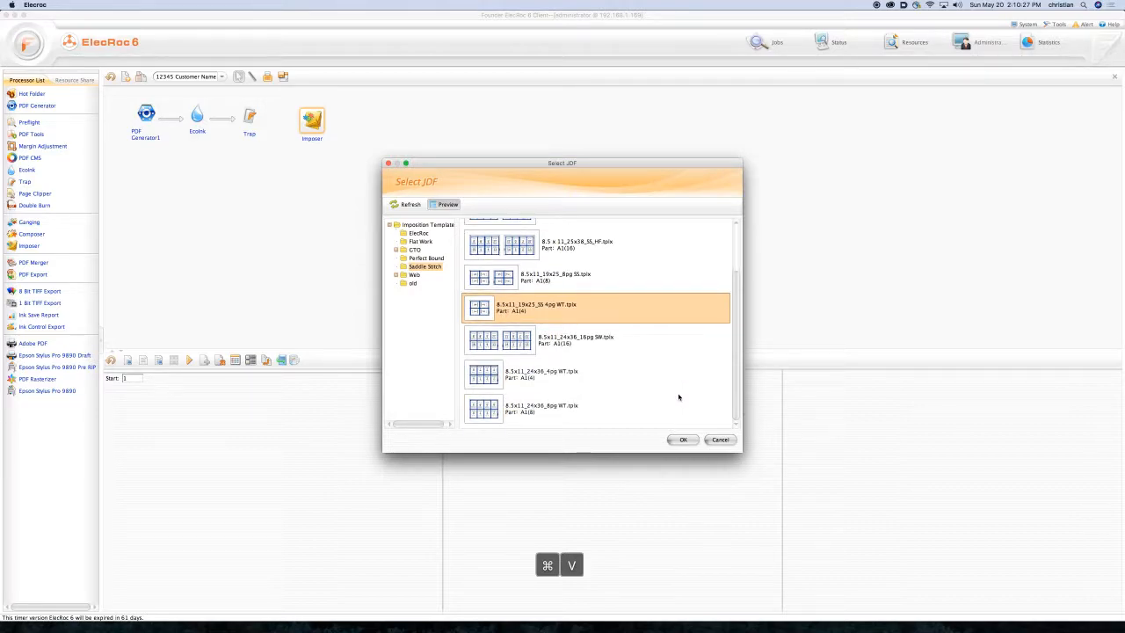
{"action": "left_click", "coordinate": [720, 441]}
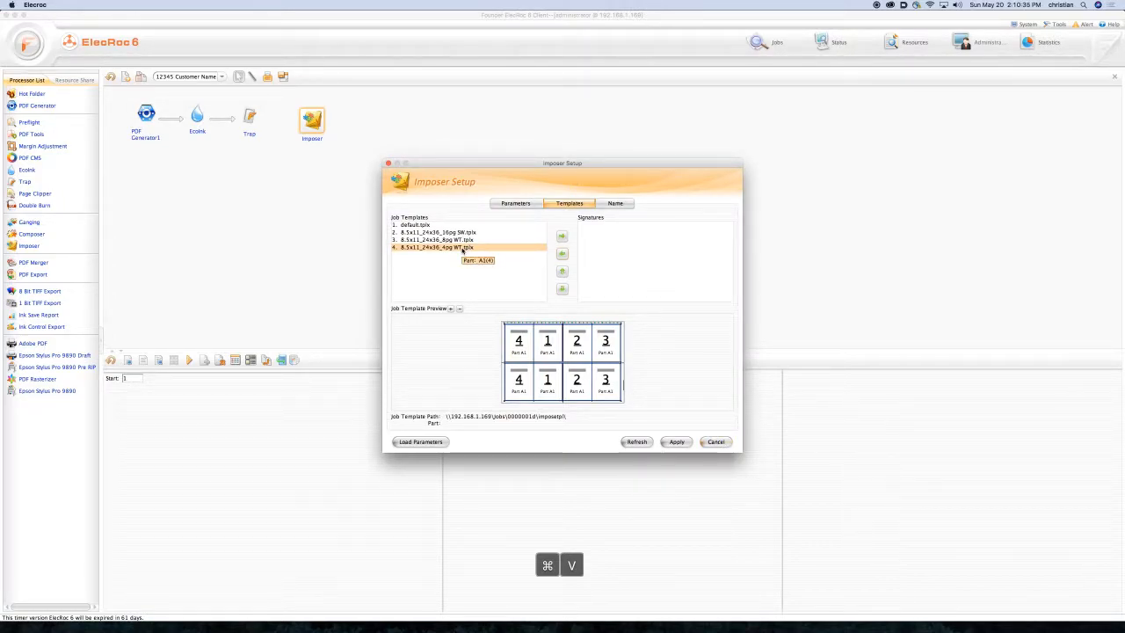
Add the 8.5x11_24x36 4pg WT, 16pg SW and 8pg WT templates to the signatures in that order, once each.
{"action": "left_click", "coordinate": [563, 238]}
{"action": "left_click", "coordinate": [502, 325]}
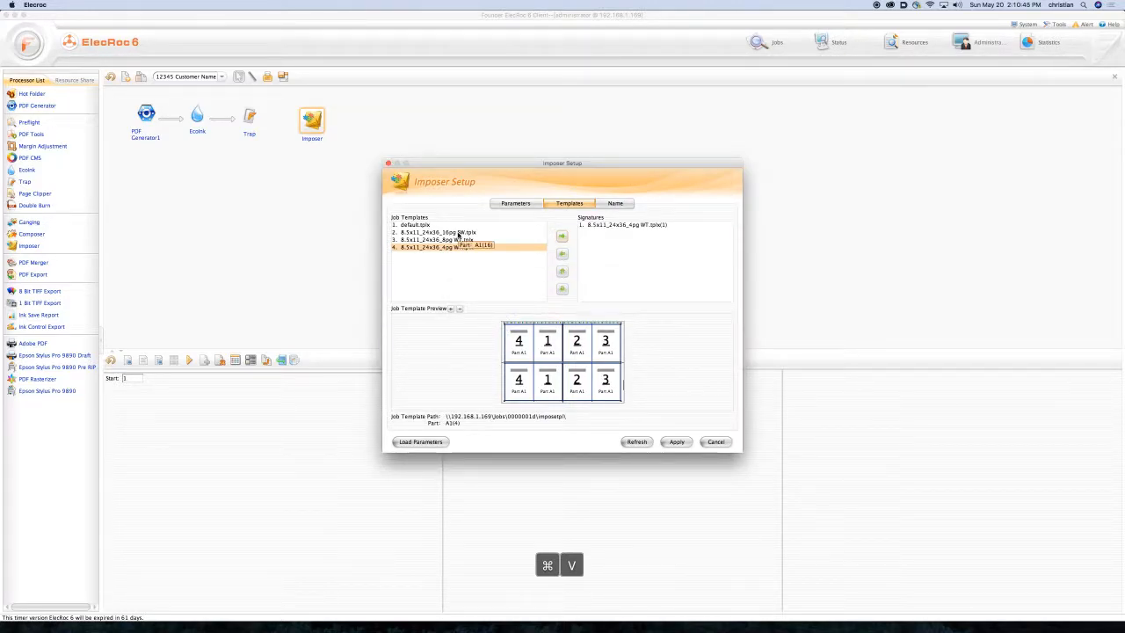
{"action": "left_click", "coordinate": [457, 233]}
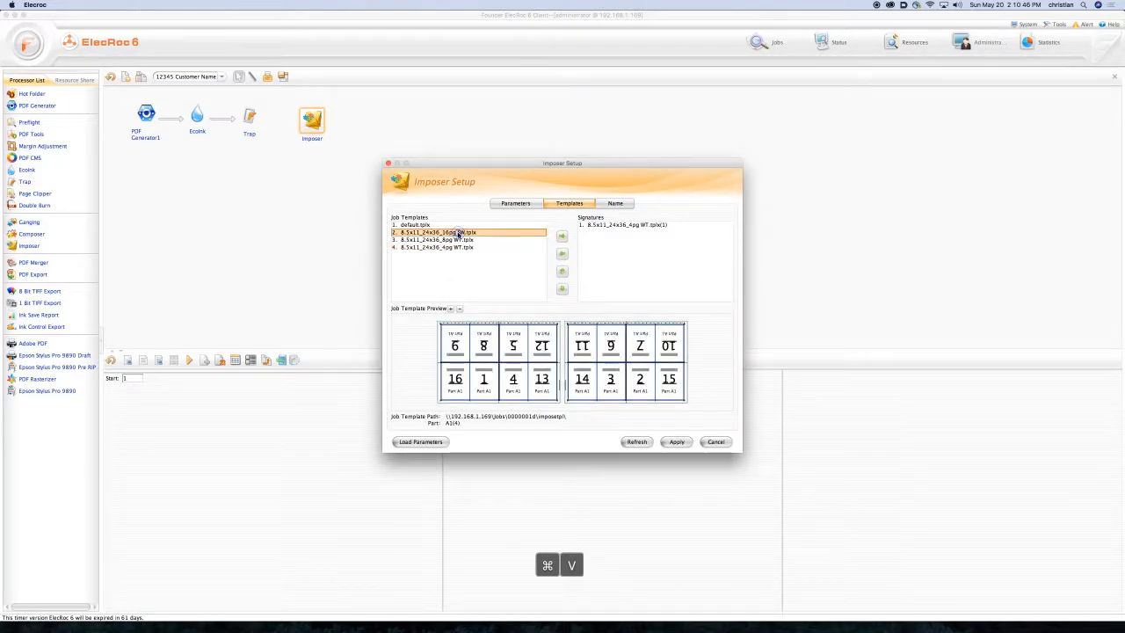
{"action": "left_click", "coordinate": [563, 236]}
{"action": "left_click", "coordinate": [508, 325]}
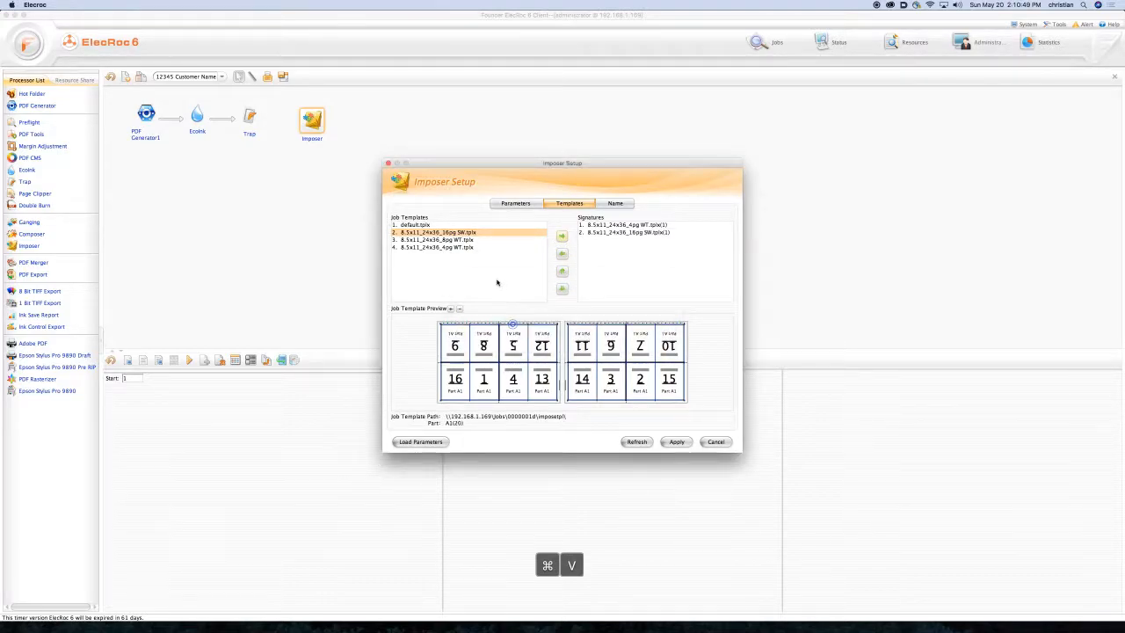
{"action": "left_click", "coordinate": [466, 240]}
{"action": "left_click", "coordinate": [562, 237]}
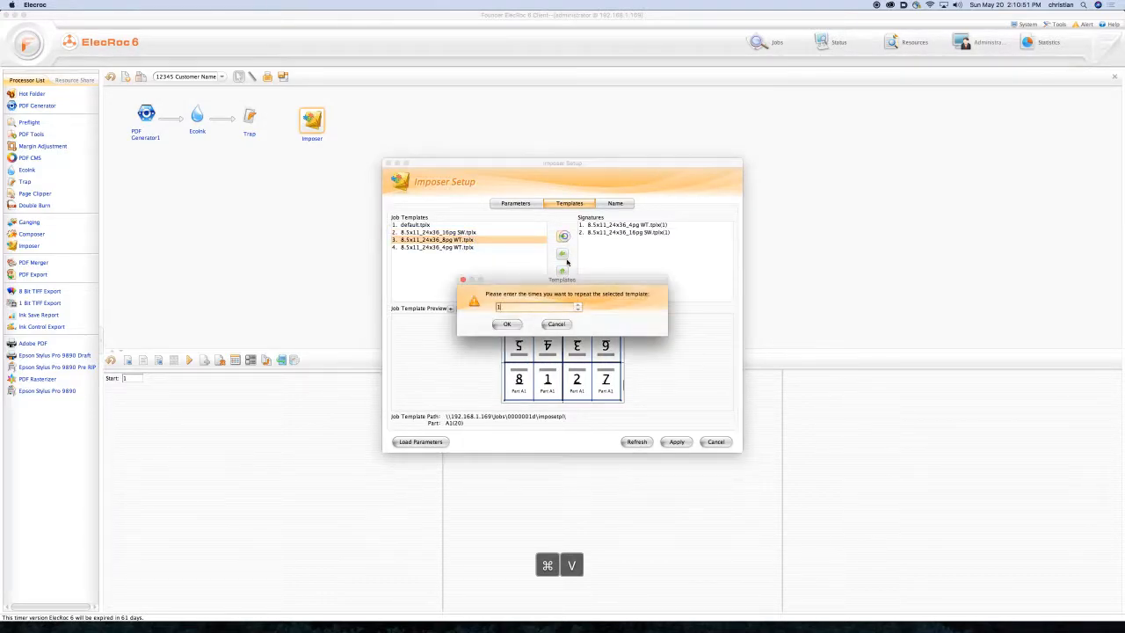
{"action": "left_click", "coordinate": [507, 324]}
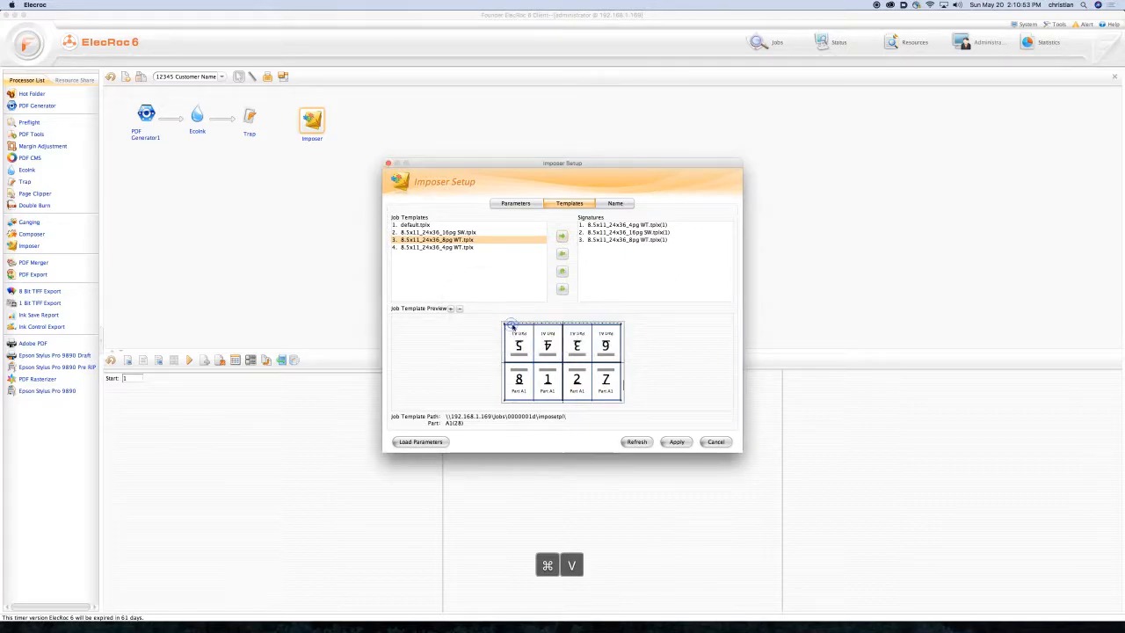
Review the Saddle Stitch bind type and the output naming options, and apply the Imposer setup.
{"action": "left_click", "coordinate": [527, 204]}
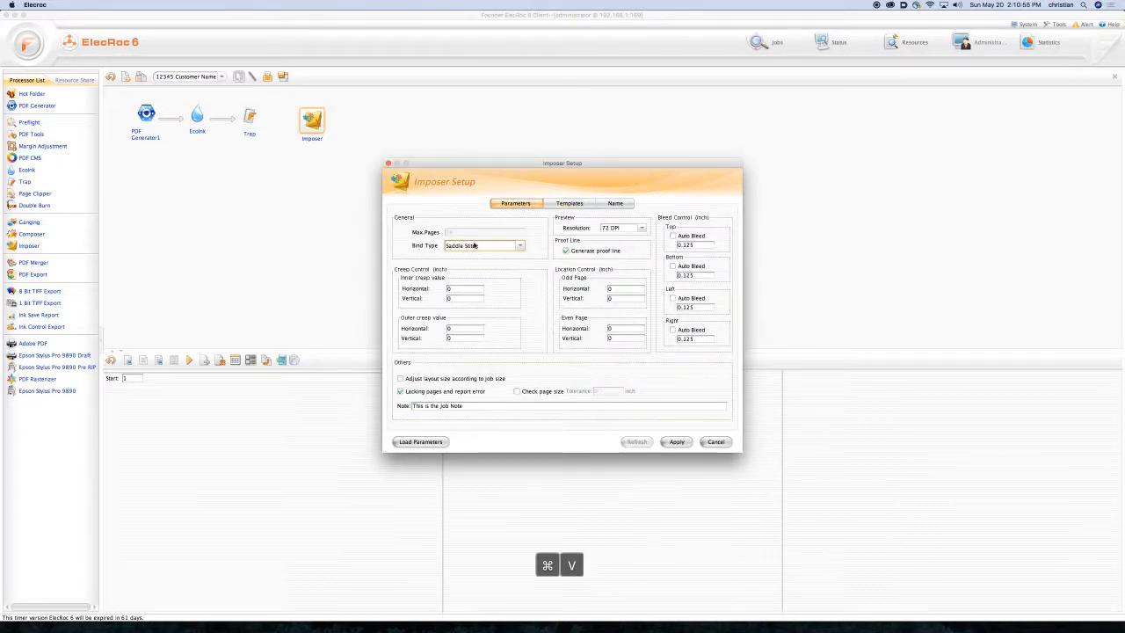
{"action": "left_click", "coordinate": [615, 204]}
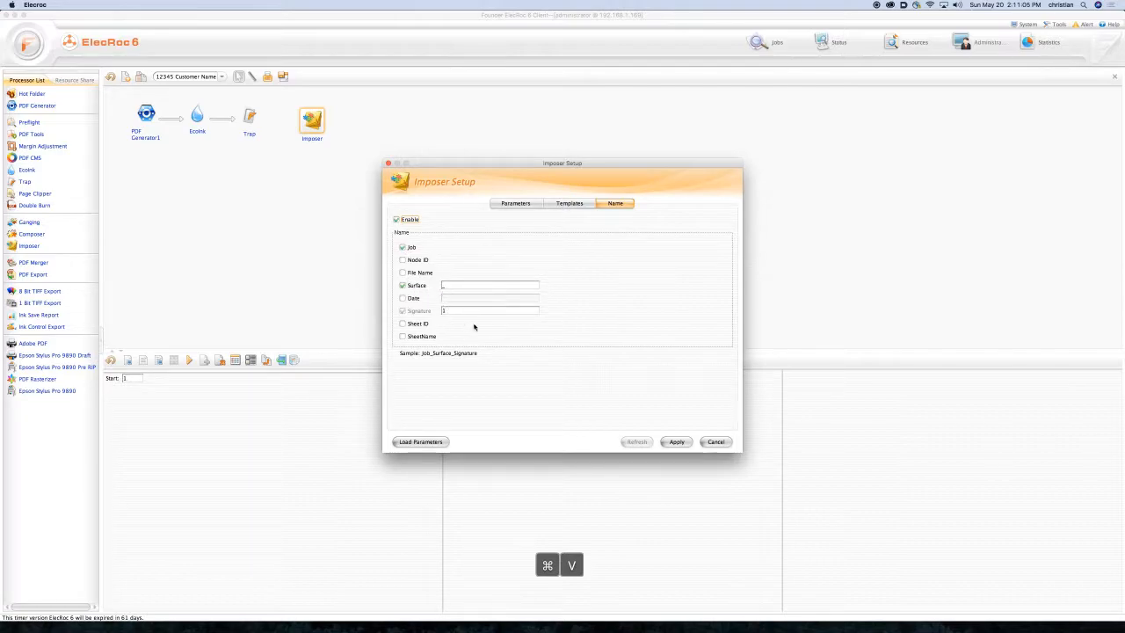
{"action": "left_click", "coordinate": [676, 443]}
Copy all the trapped 07000_Courier Fall17.pdf pages from the Trap output and paste them into the Imposer's input list.
{"action": "left_click", "coordinate": [249, 118]}
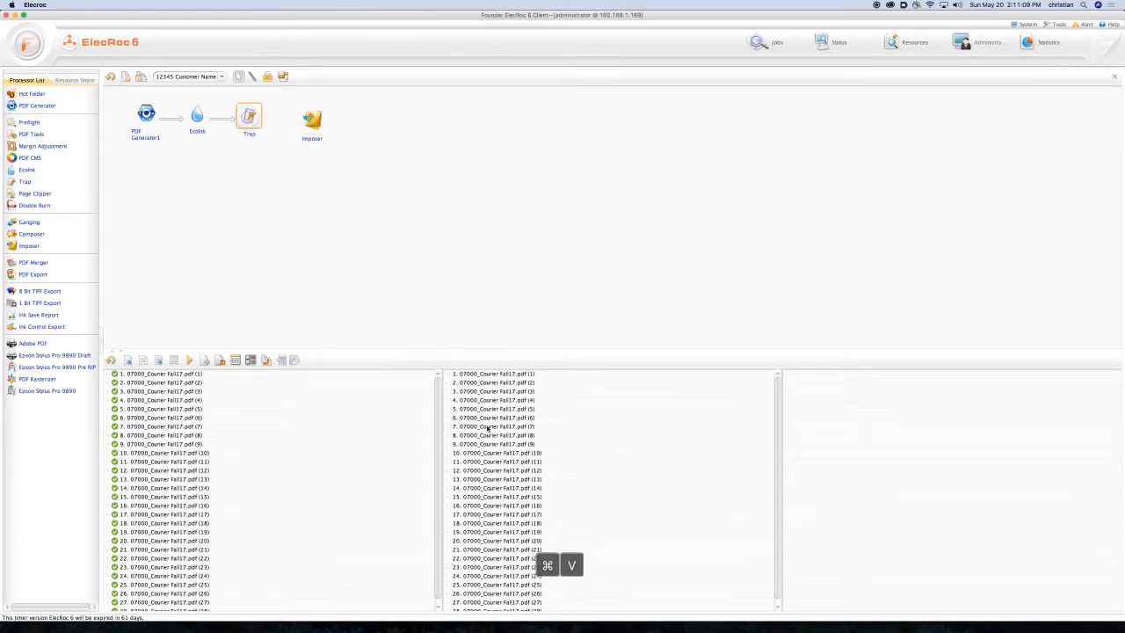
{"action": "left_click", "coordinate": [485, 374]}
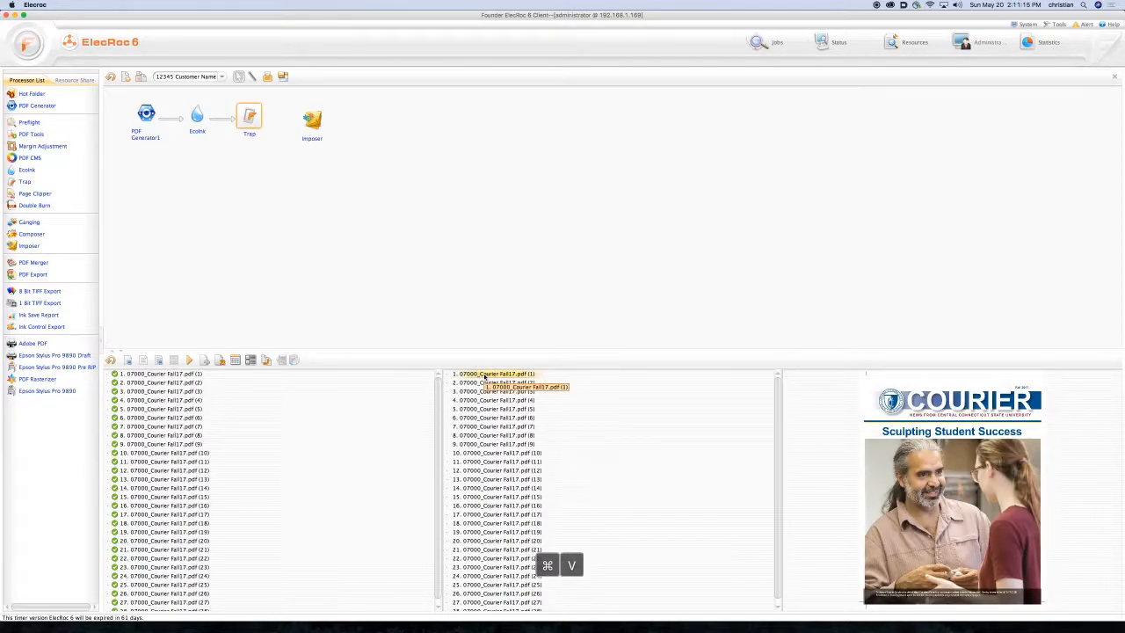
{"action": "key", "text": "super+a"}
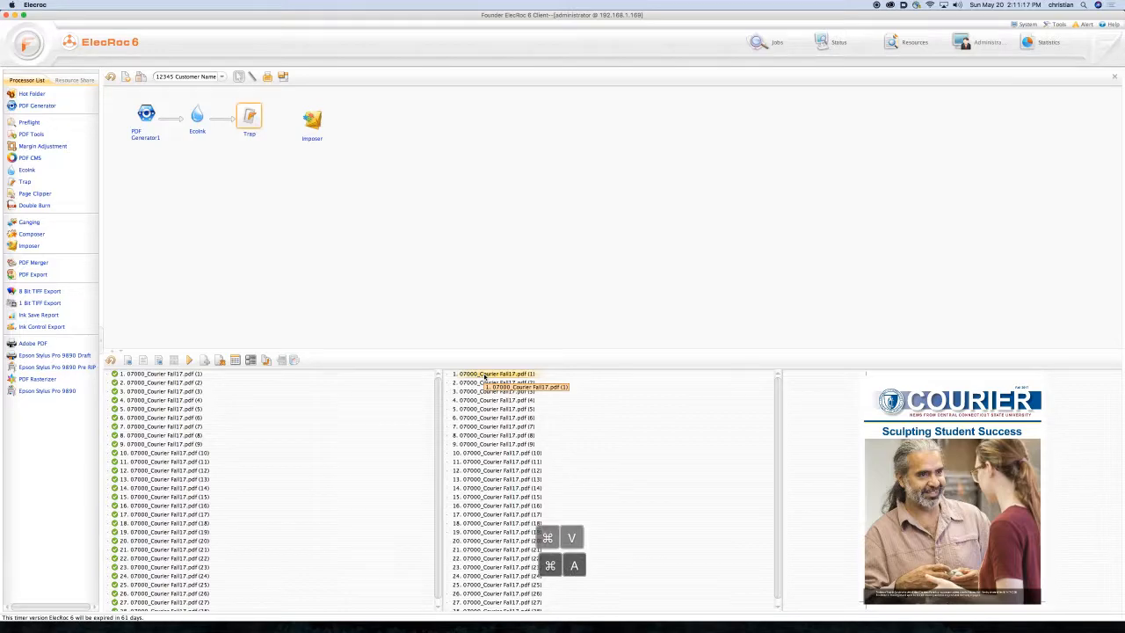
{"action": "right_click", "coordinate": [485, 376]}
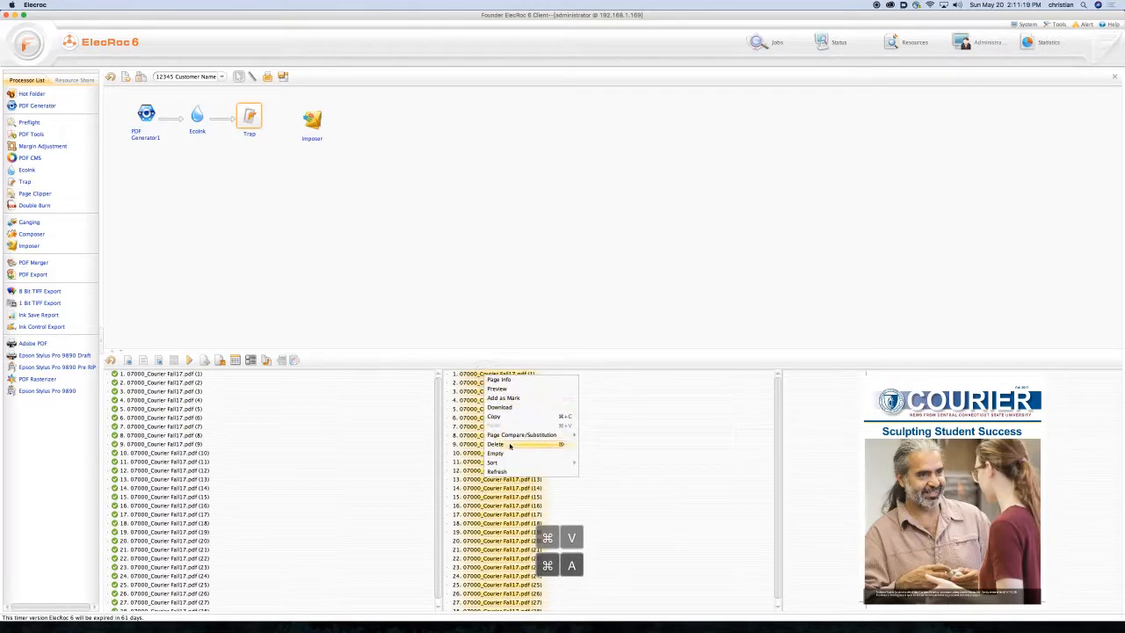
{"action": "left_click", "coordinate": [497, 421]}
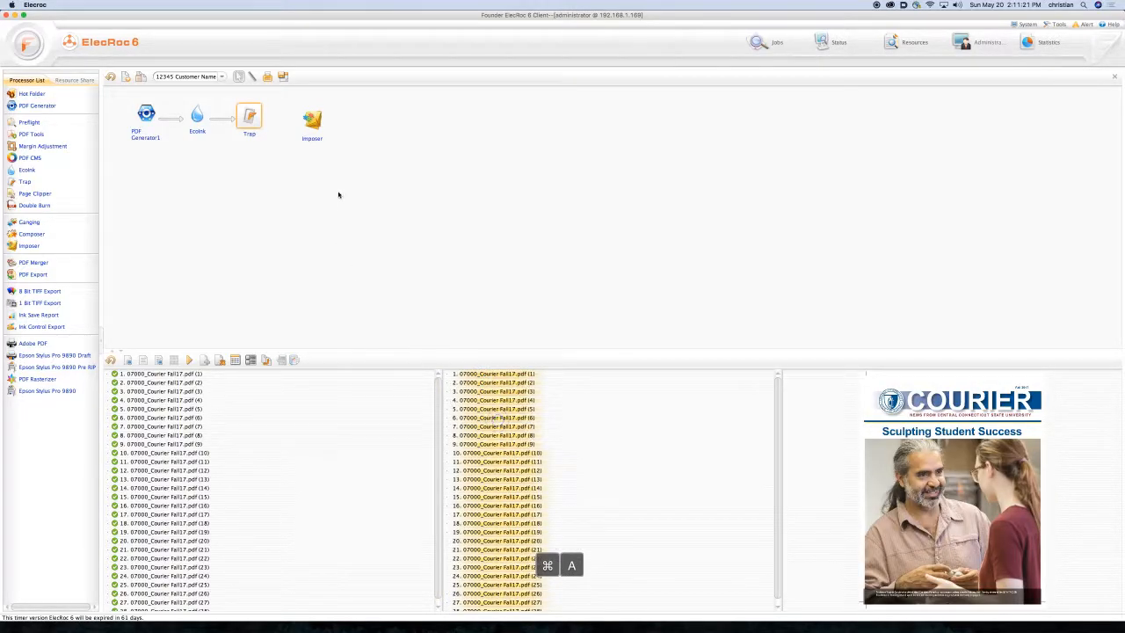
{"action": "left_click", "coordinate": [313, 123]}
{"action": "right_click", "coordinate": [186, 394]}
{"action": "left_click", "coordinate": [215, 428]}
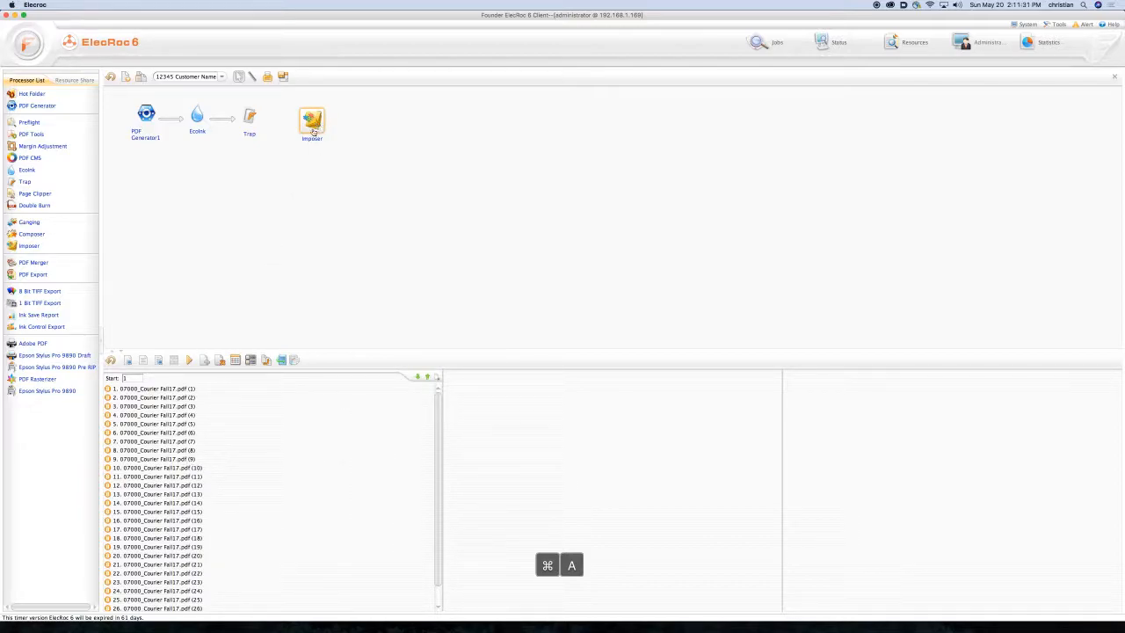
Preview the first and last Courier pages in the Imposer input and check the signature order in the Imposer setup without changing it.
{"action": "left_click", "coordinate": [176, 389]}
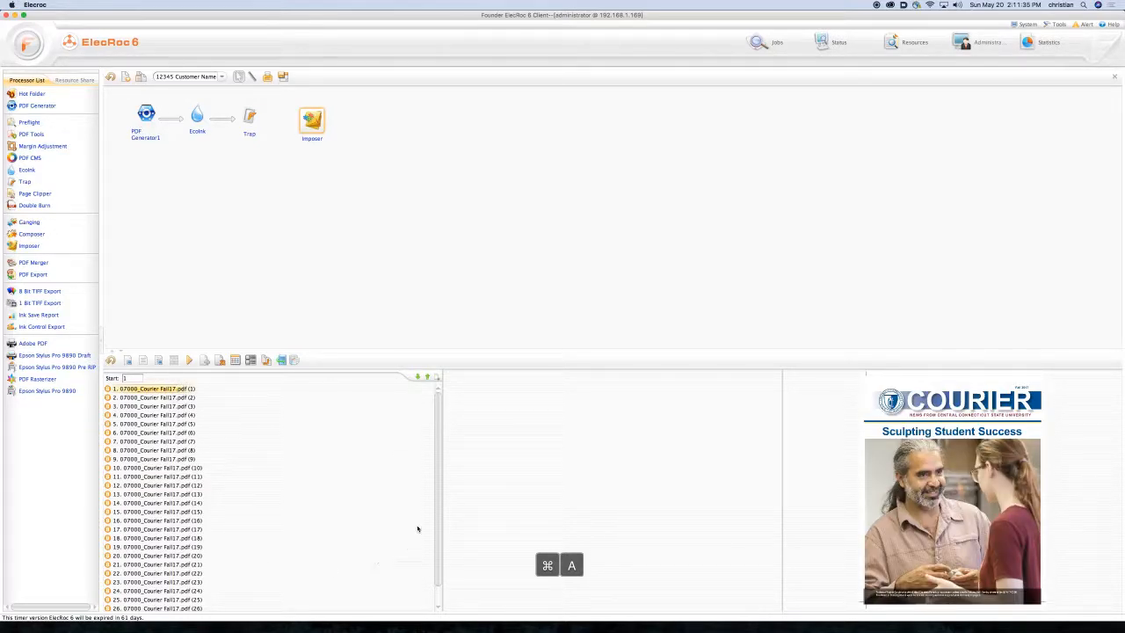
{"action": "scroll", "coordinate": [431, 538], "scroll_direction": "down", "scroll_amount": 2}
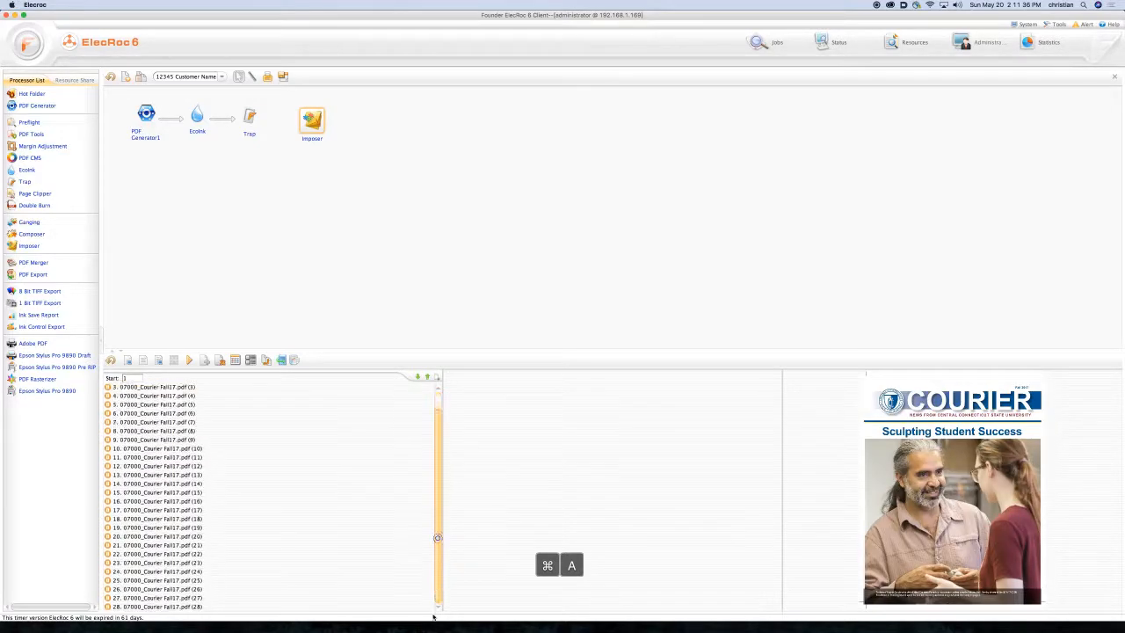
{"action": "left_click", "coordinate": [186, 608]}
{"action": "left_click", "coordinate": [184, 580]}
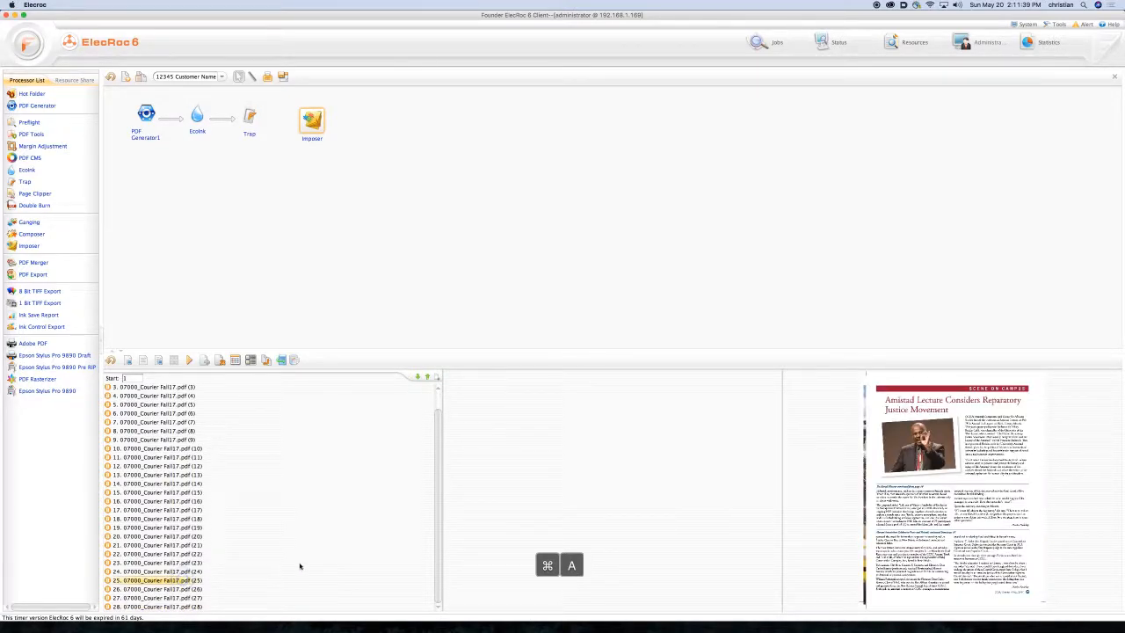
{"action": "scroll", "coordinate": [431, 474], "scroll_direction": "up", "scroll_amount": 2}
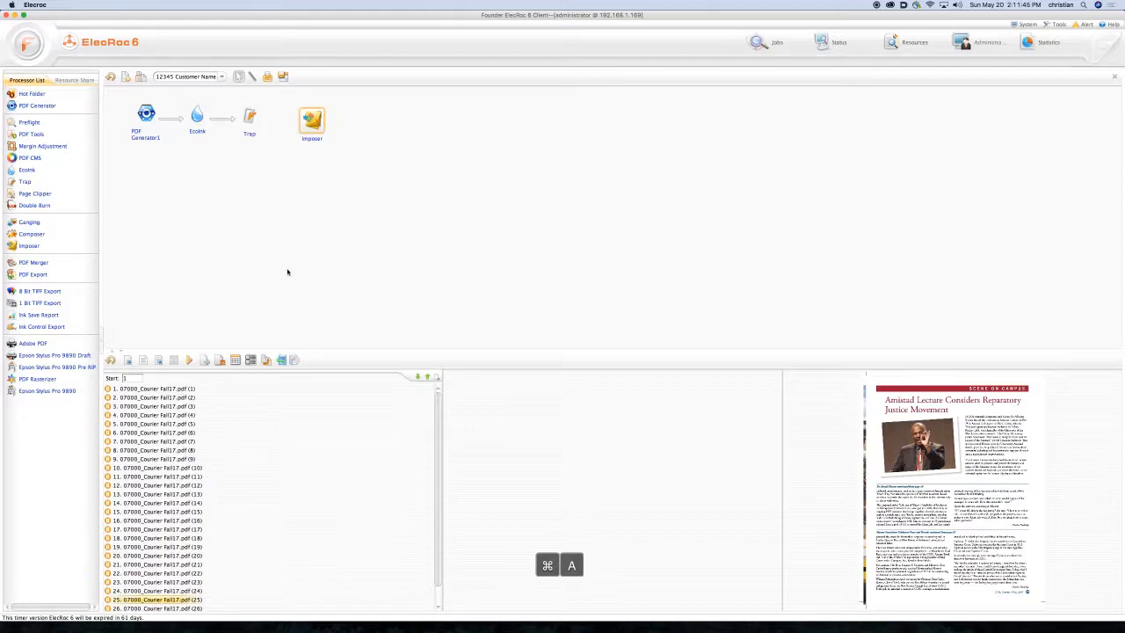
{"action": "double_click", "coordinate": [312, 123]}
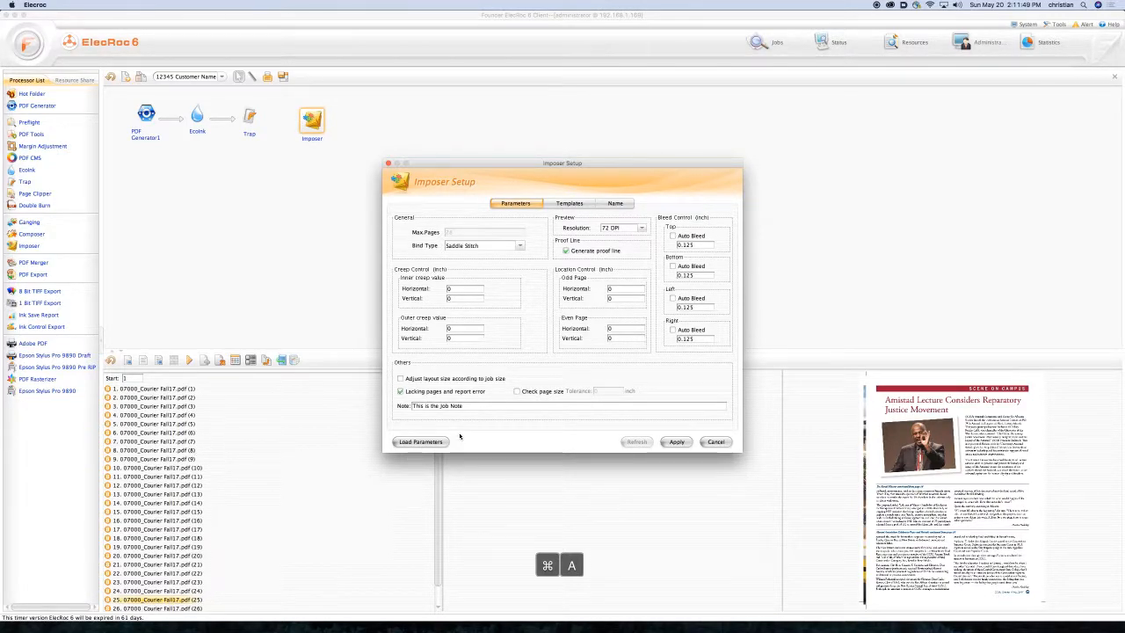
{"action": "left_click", "coordinate": [569, 203]}
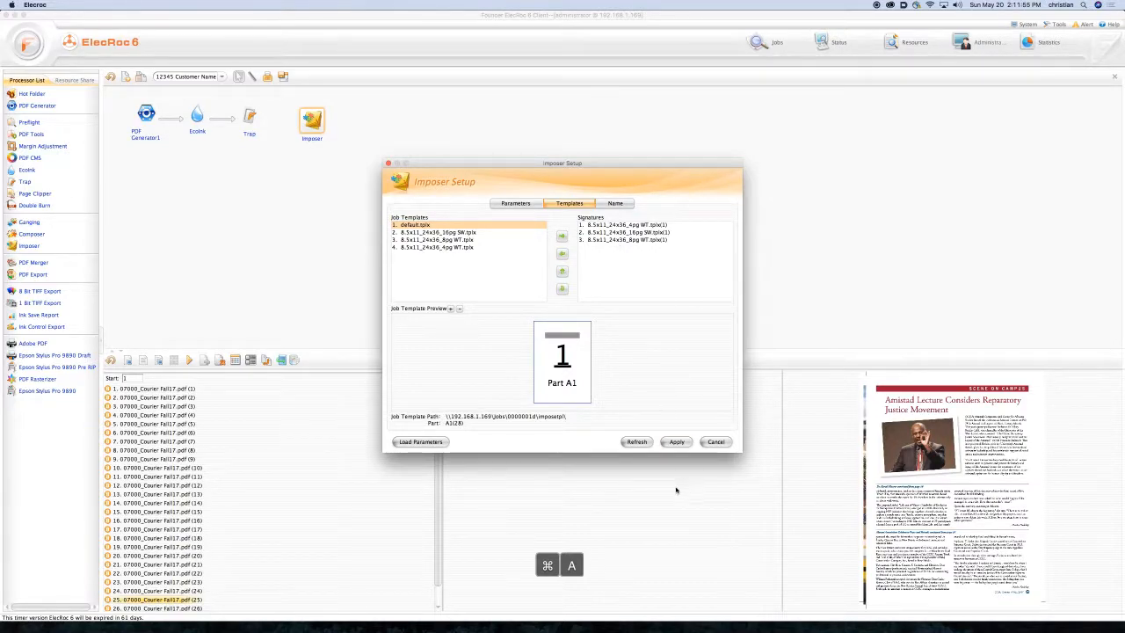
{"action": "left_click", "coordinate": [716, 441]}
Submit the Imposer process for the Courier pages and close the processing report once it is finished.
{"action": "left_click", "coordinate": [189, 361]}
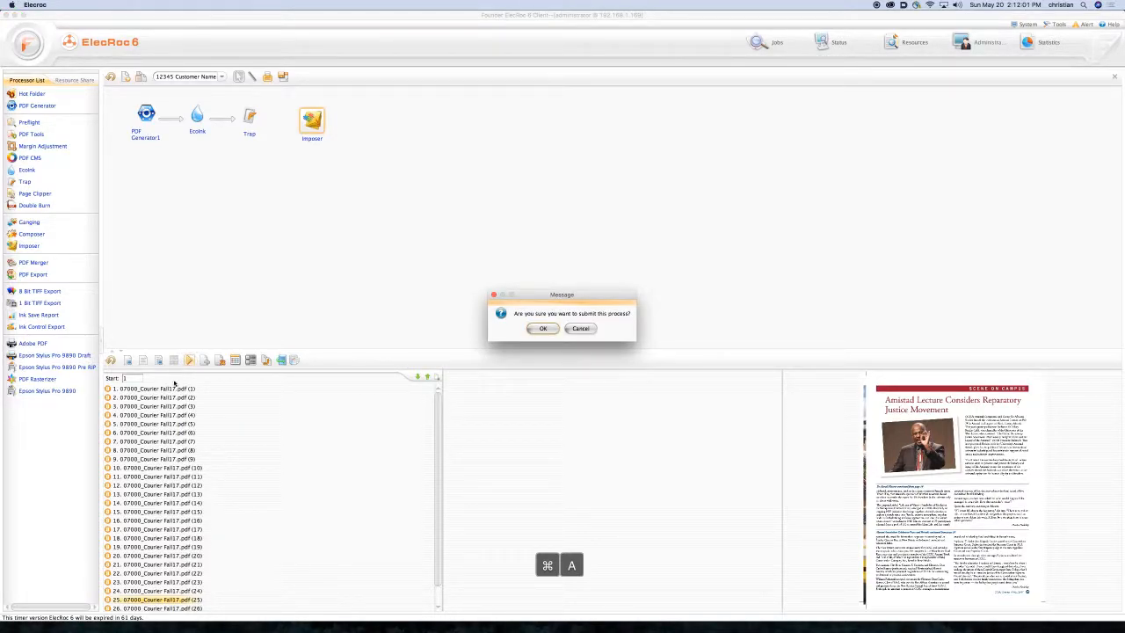
{"action": "left_click", "coordinate": [544, 330]}
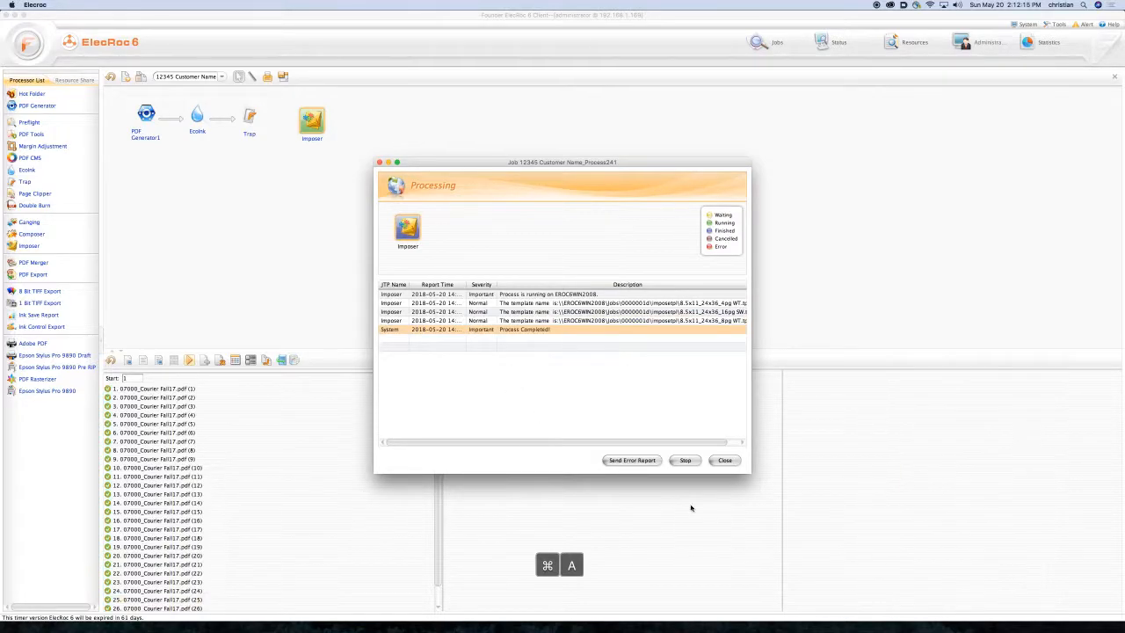
{"action": "left_click", "coordinate": [725, 462]}
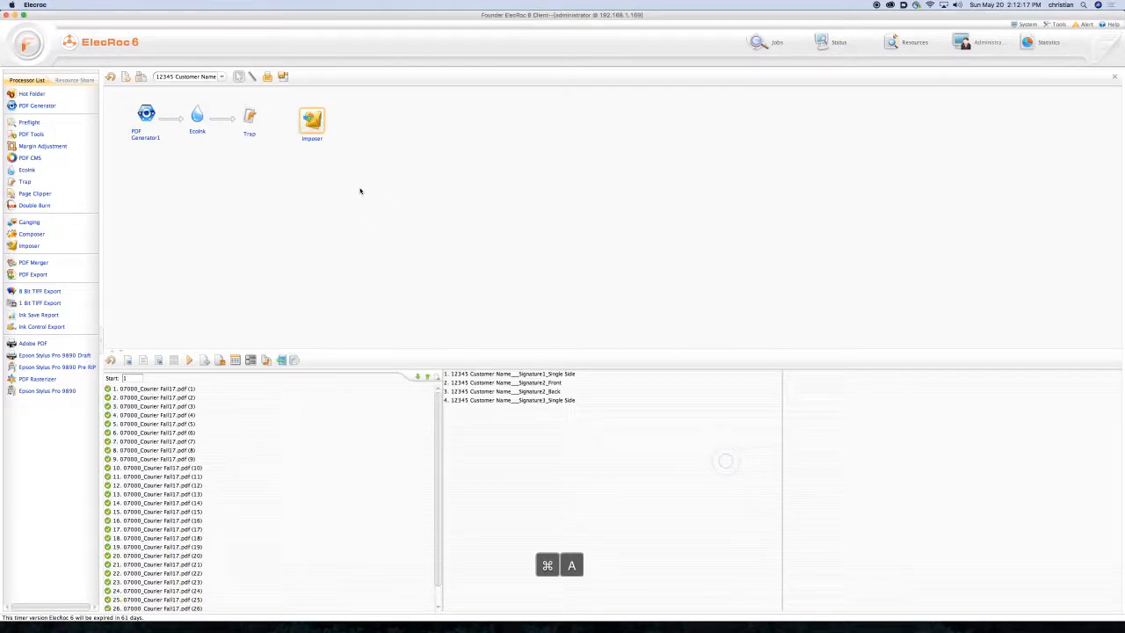
Preview each imposed signature surface and review the Imposer's output naming options without changing them.
{"action": "left_click", "coordinate": [485, 375]}
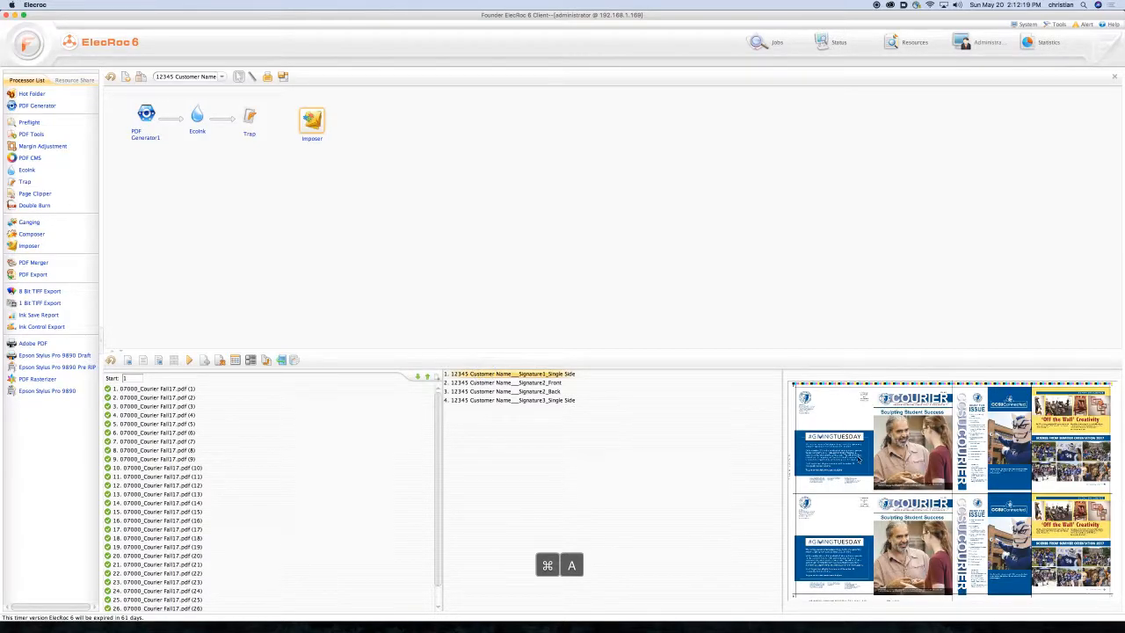
{"action": "left_click", "coordinate": [537, 383]}
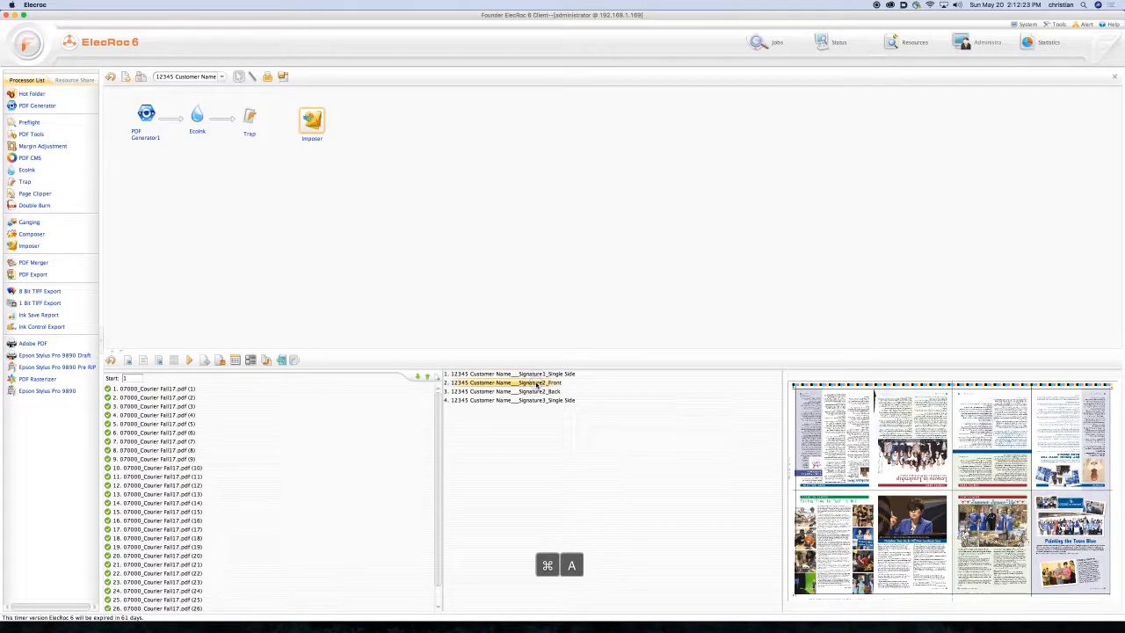
{"action": "left_click", "coordinate": [530, 392]}
{"action": "left_click", "coordinate": [530, 401]}
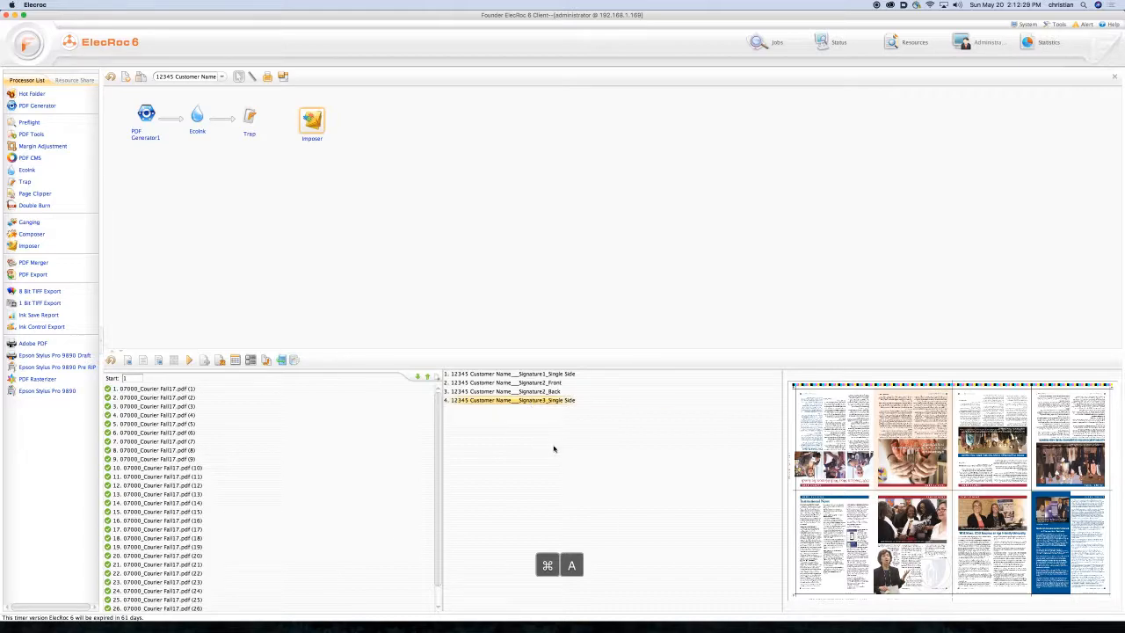
{"action": "left_click", "coordinate": [516, 449]}
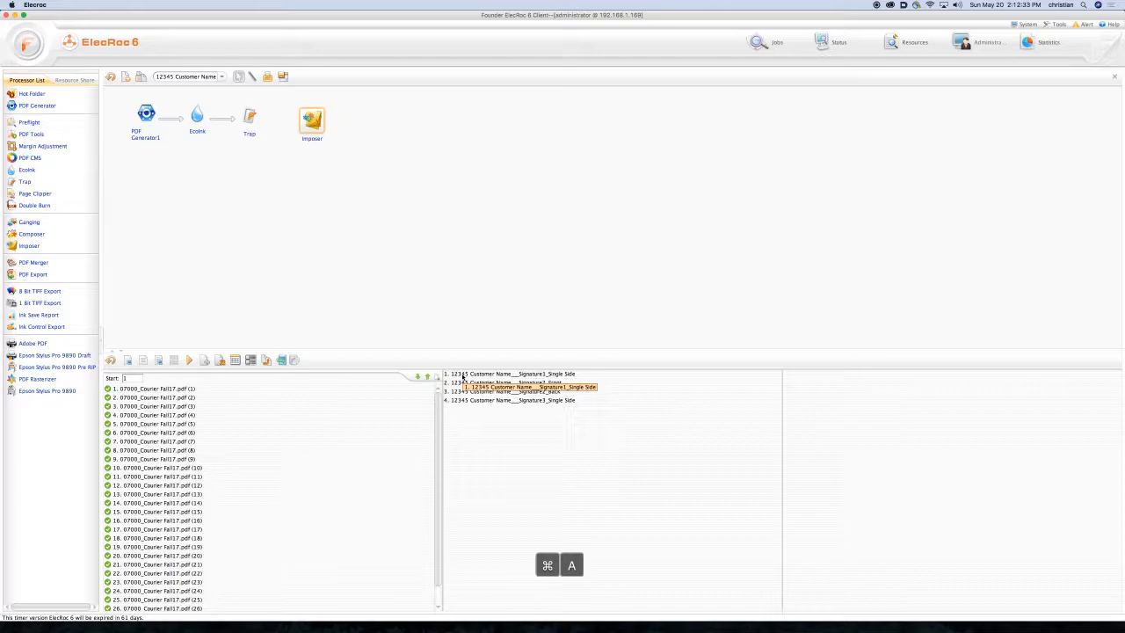
{"action": "left_click", "coordinate": [313, 124]}
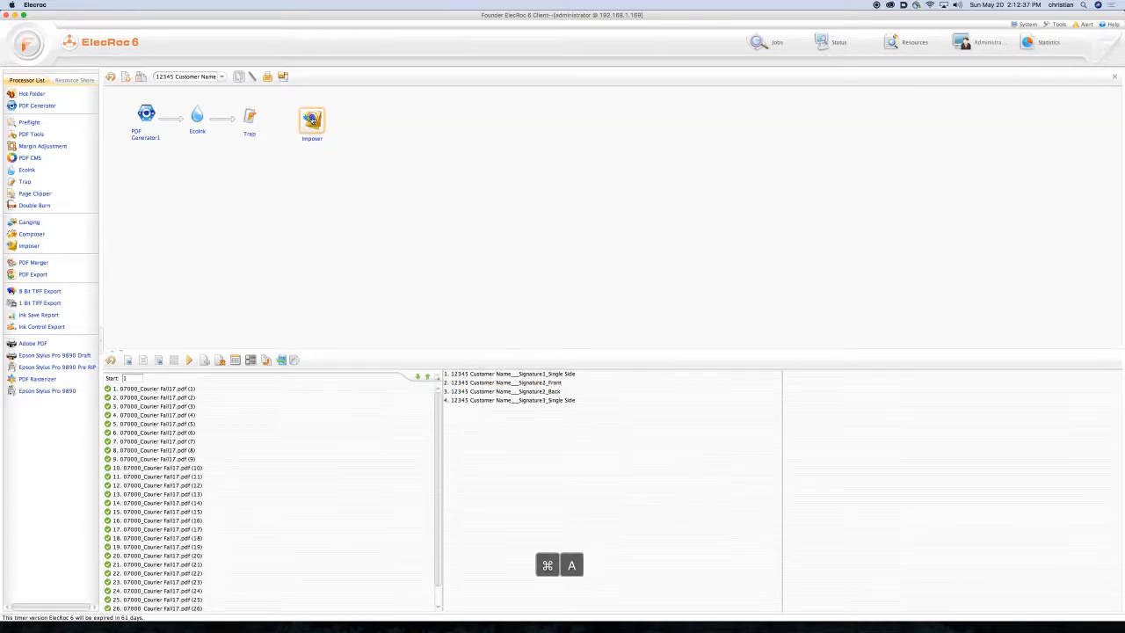
{"action": "double_click", "coordinate": [313, 120]}
{"action": "left_click", "coordinate": [615, 203]}
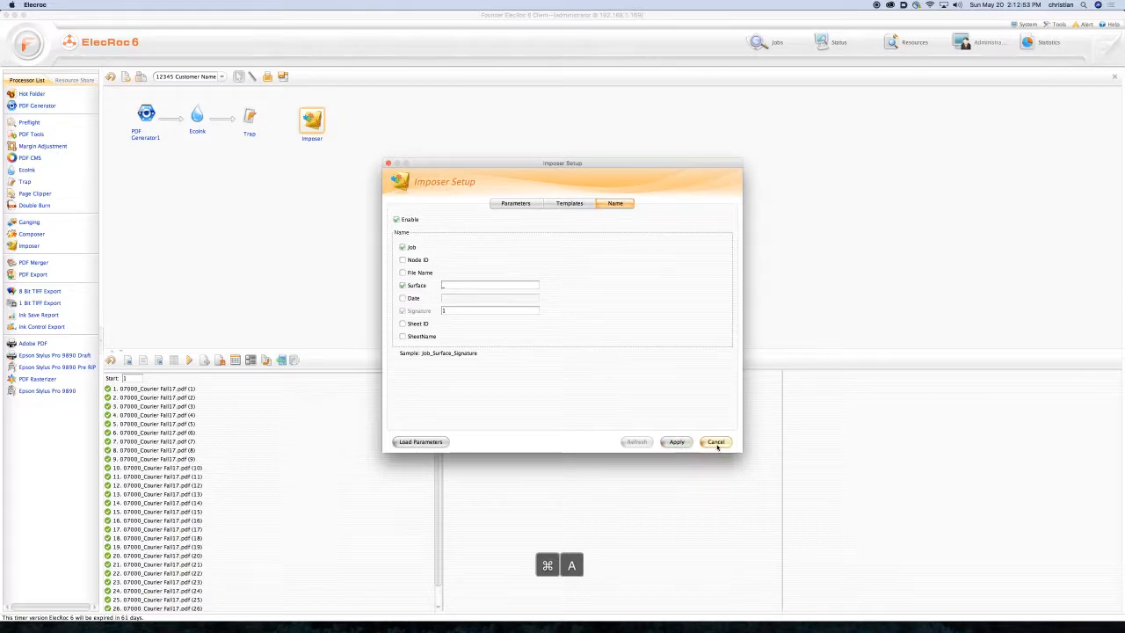
{"action": "left_click", "coordinate": [716, 442]}
Add an Epson Stylus Pro 9890 Pre RIP processor to the workflow and place it below Trap.
{"action": "right_click", "coordinate": [360, 119]}
{"action": "mouse_move", "coordinate": [383, 126]}
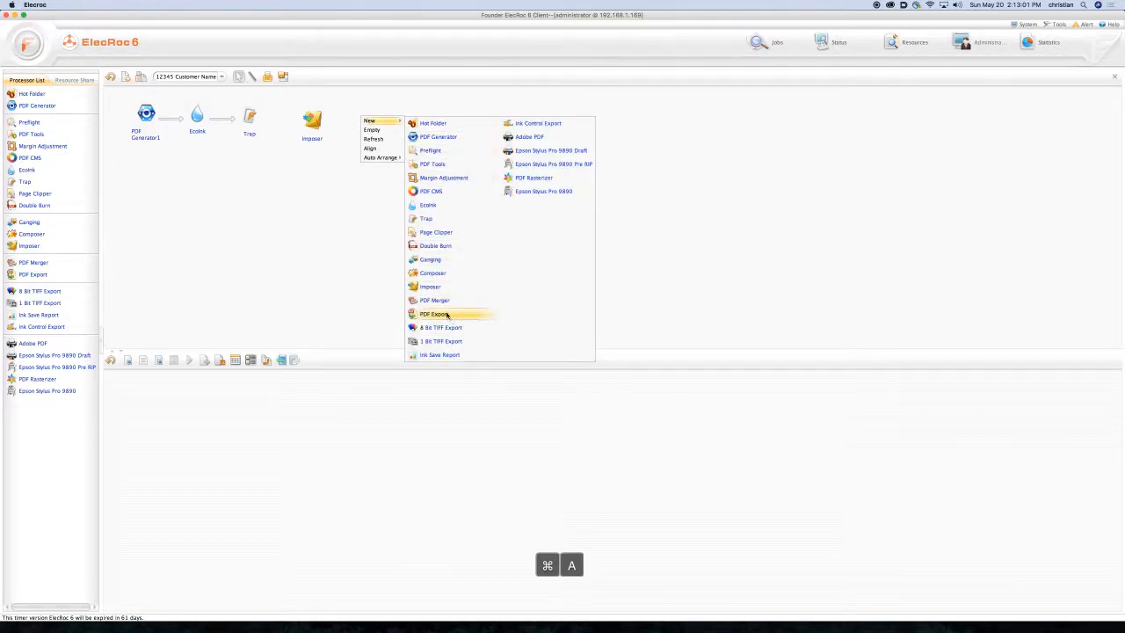
{"action": "left_click", "coordinate": [510, 167]}
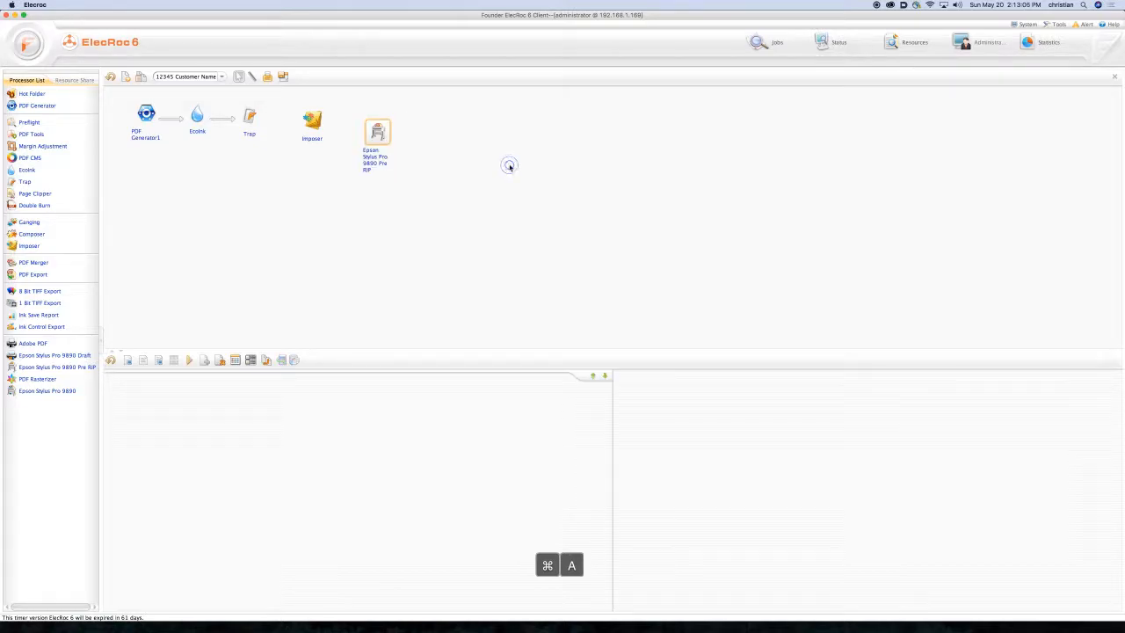
{"action": "left_click_drag", "start_coordinate": [381, 138], "coordinate": [320, 177]}
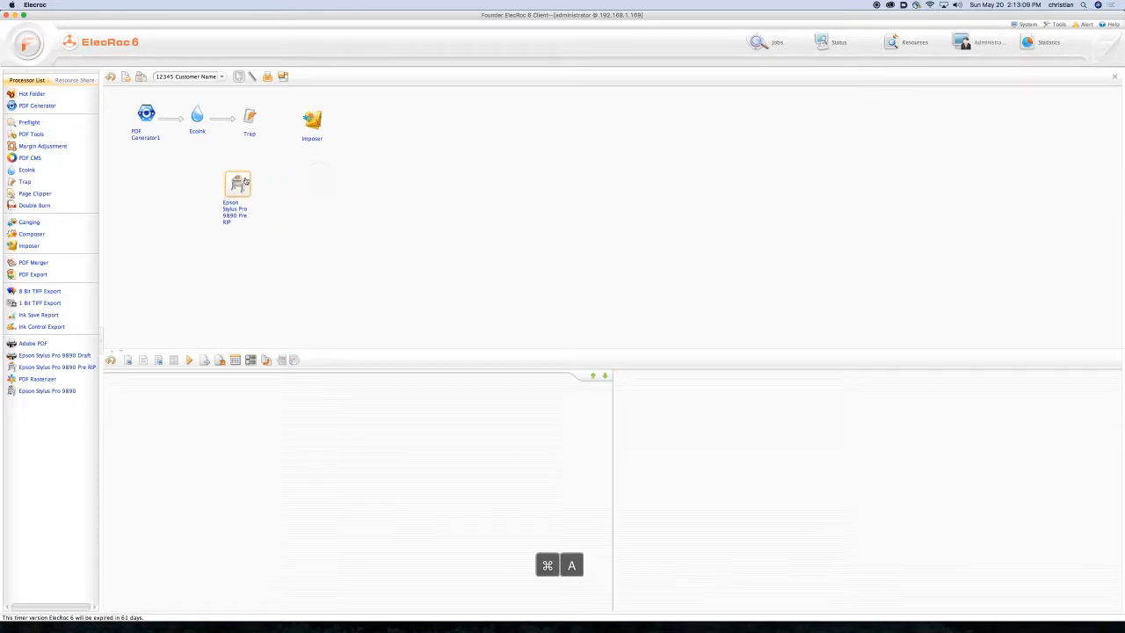
Add a PDF Merger below the Imposer and attach a PDF Export processor to it.
{"action": "right_click", "coordinate": [316, 176]}
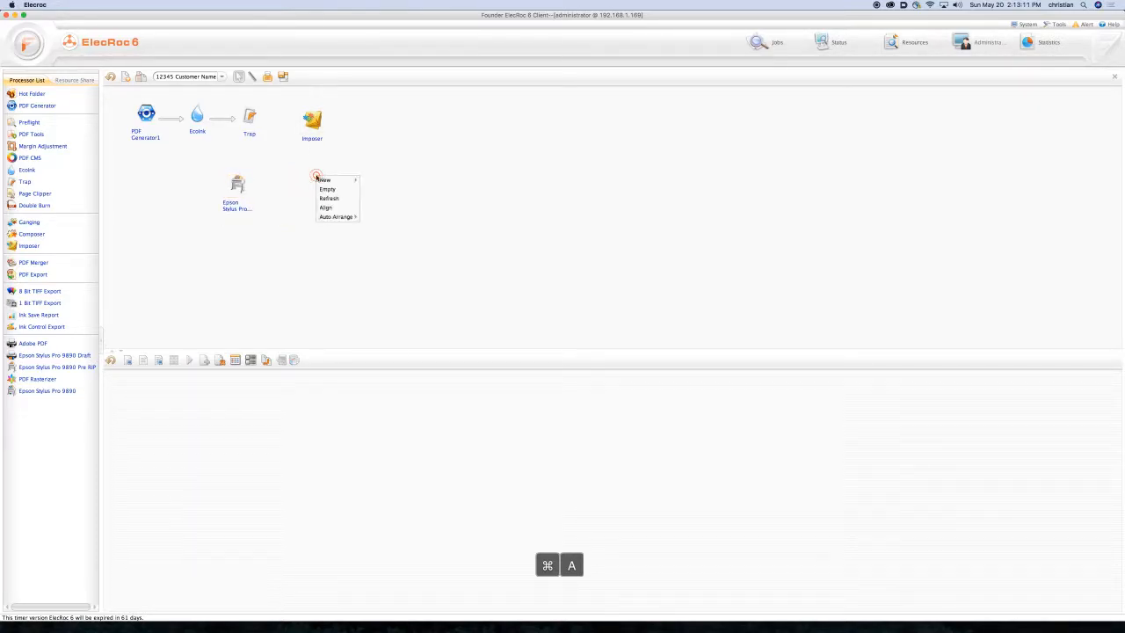
{"action": "mouse_move", "coordinate": [327, 180]}
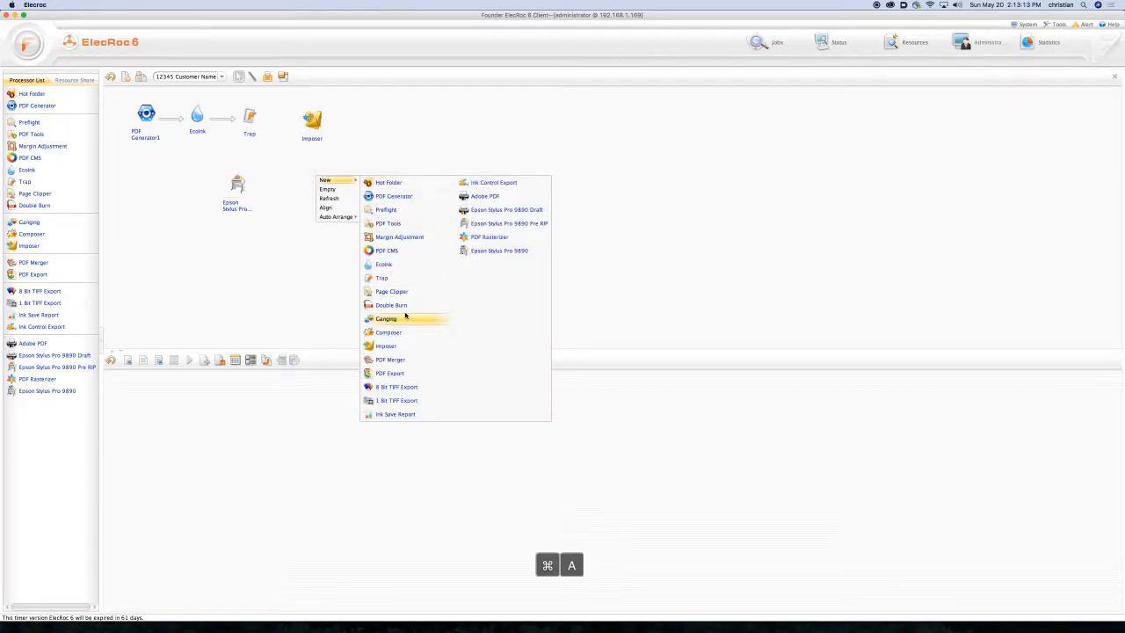
{"action": "left_click", "coordinate": [400, 362]}
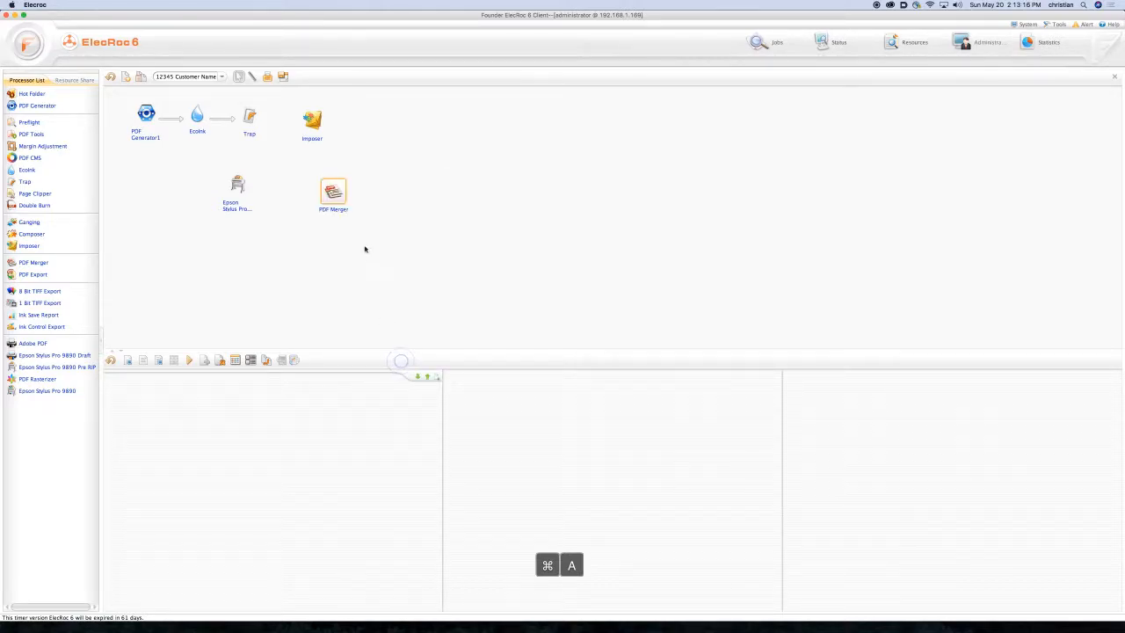
{"action": "right_click", "coordinate": [317, 189]}
{"action": "mouse_move", "coordinate": [343, 196]}
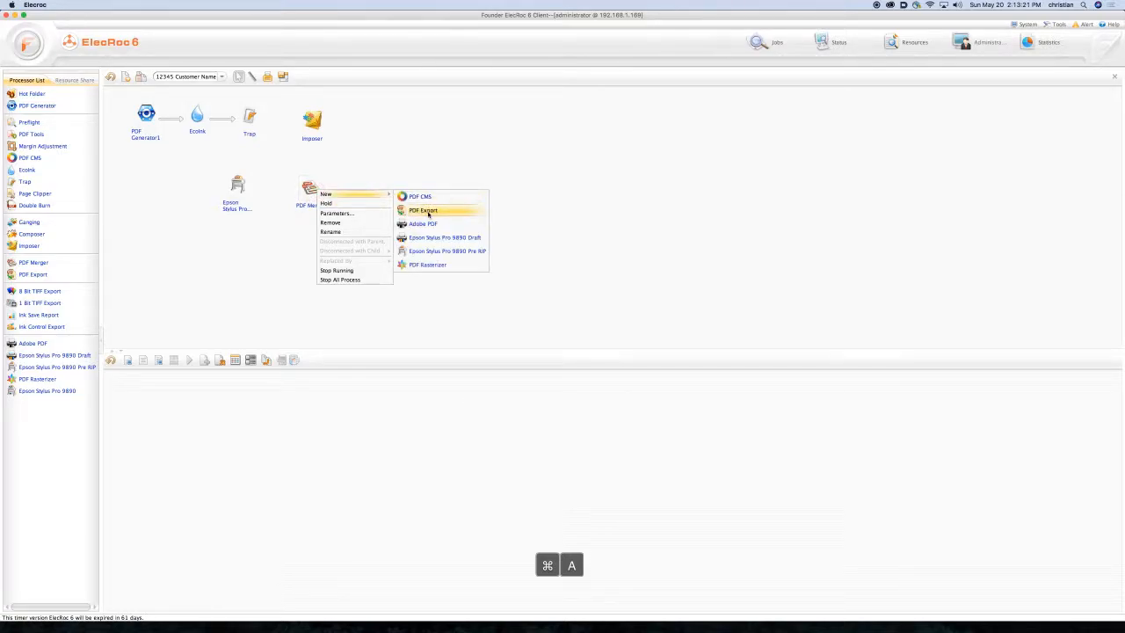
{"action": "left_click", "coordinate": [426, 211]}
Set the PDF Merger to merge signatures to multiple pages, with an individual PDF file for each signature, and apply.
{"action": "double_click", "coordinate": [309, 187]}
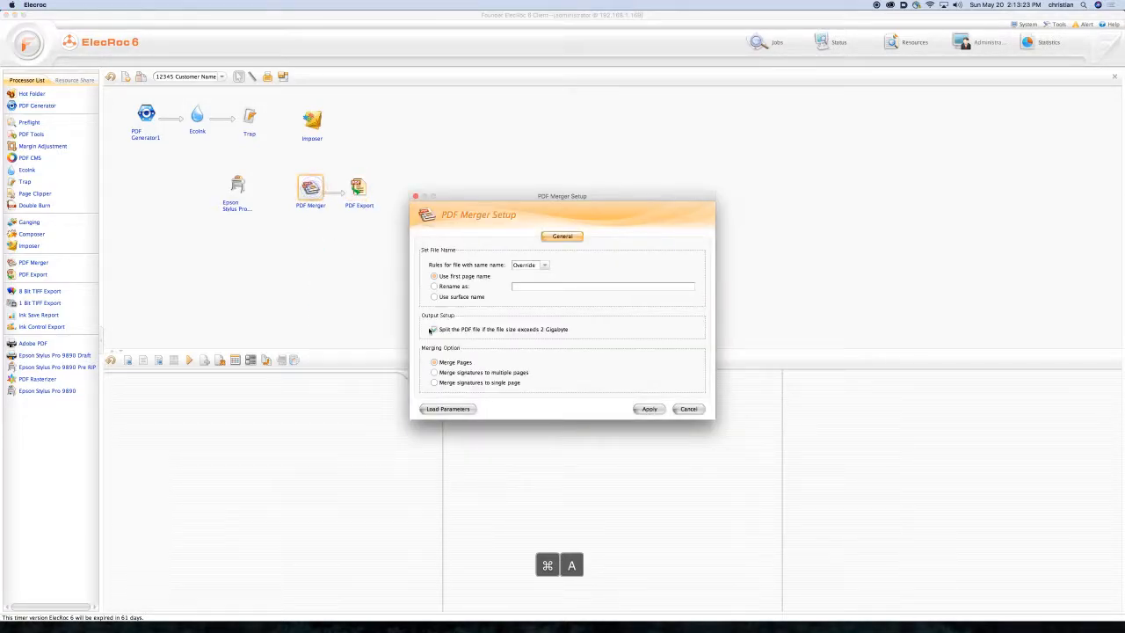
{"action": "left_click", "coordinate": [446, 408]}
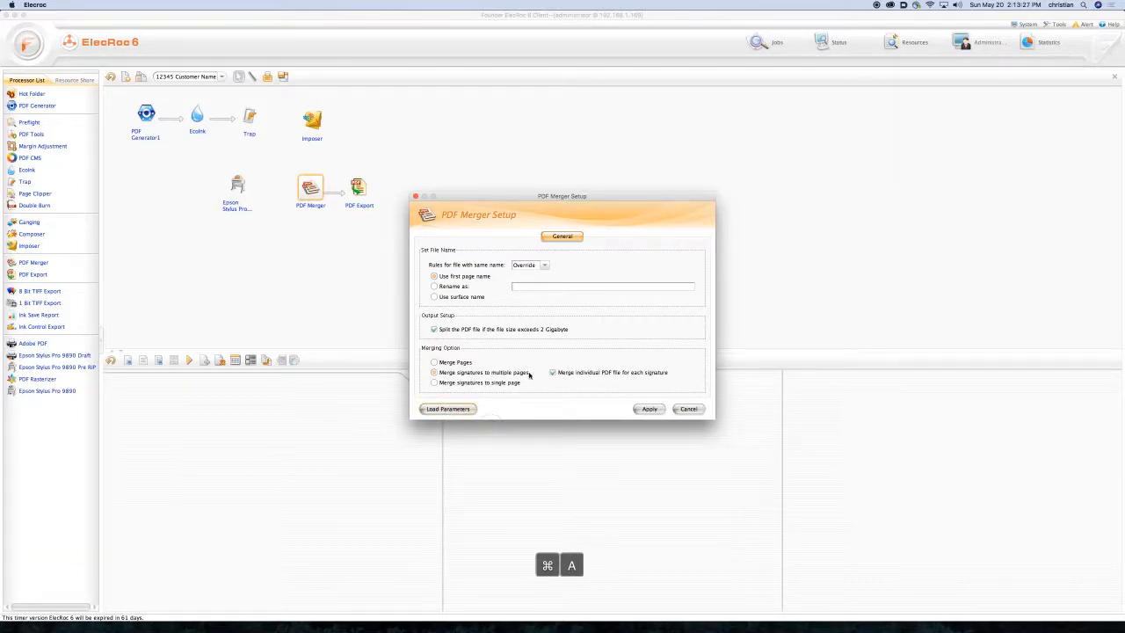
{"action": "left_click", "coordinate": [648, 408]}
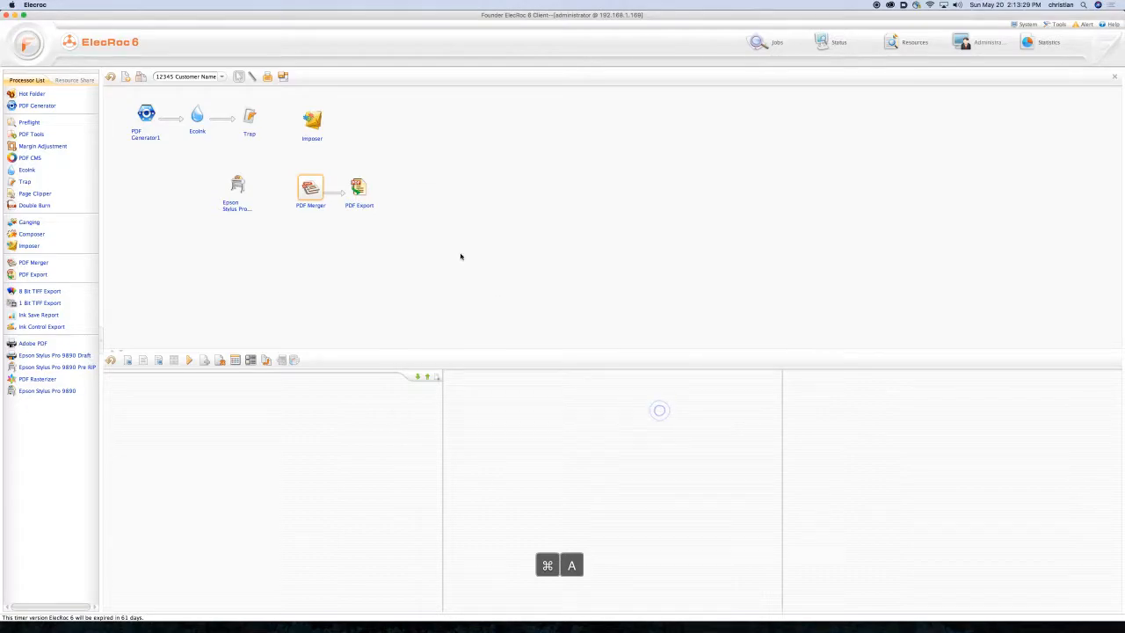
Add a PDF Rasterizer processor beside the Imposer in the workflow.
{"action": "left_click", "coordinate": [310, 118]}
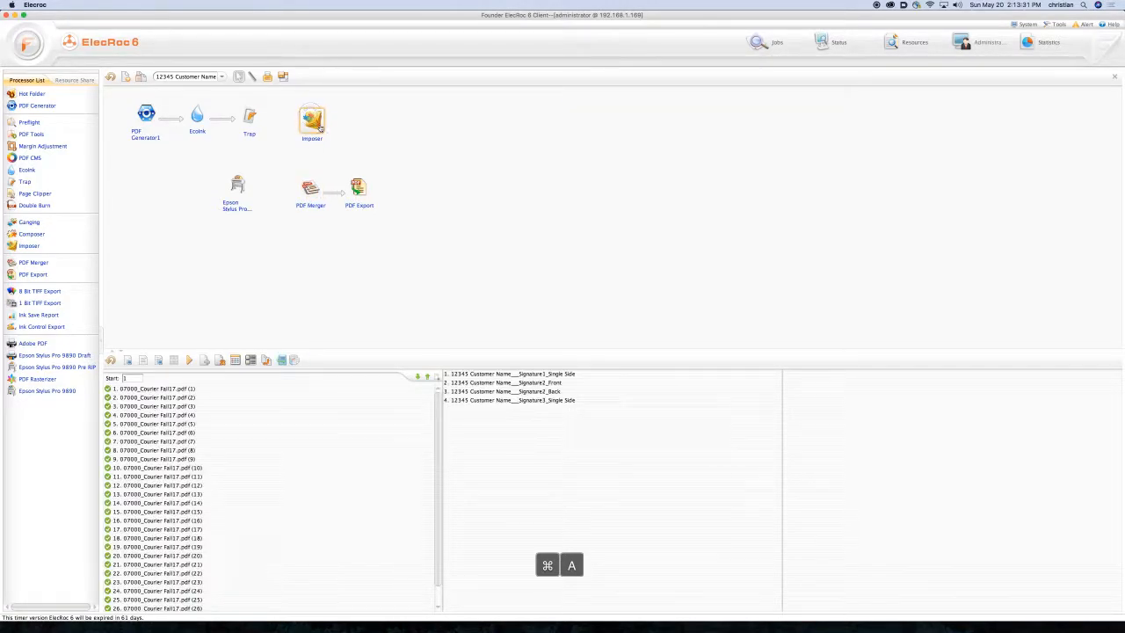
{"action": "right_click", "coordinate": [359, 120]}
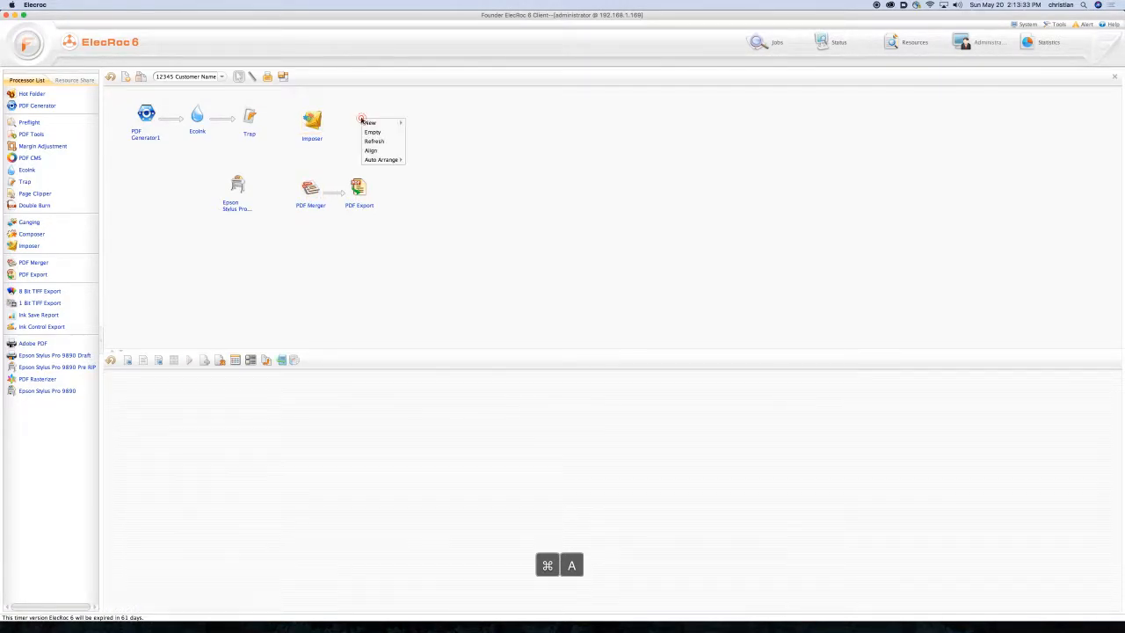
{"action": "mouse_move", "coordinate": [370, 123]}
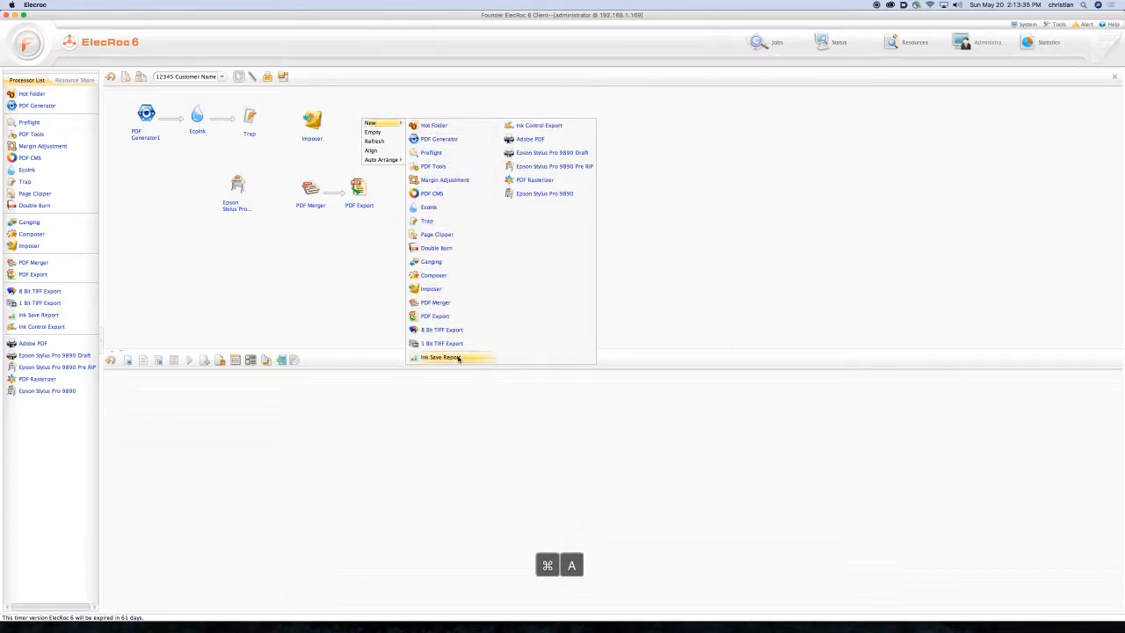
{"action": "left_click", "coordinate": [527, 182]}
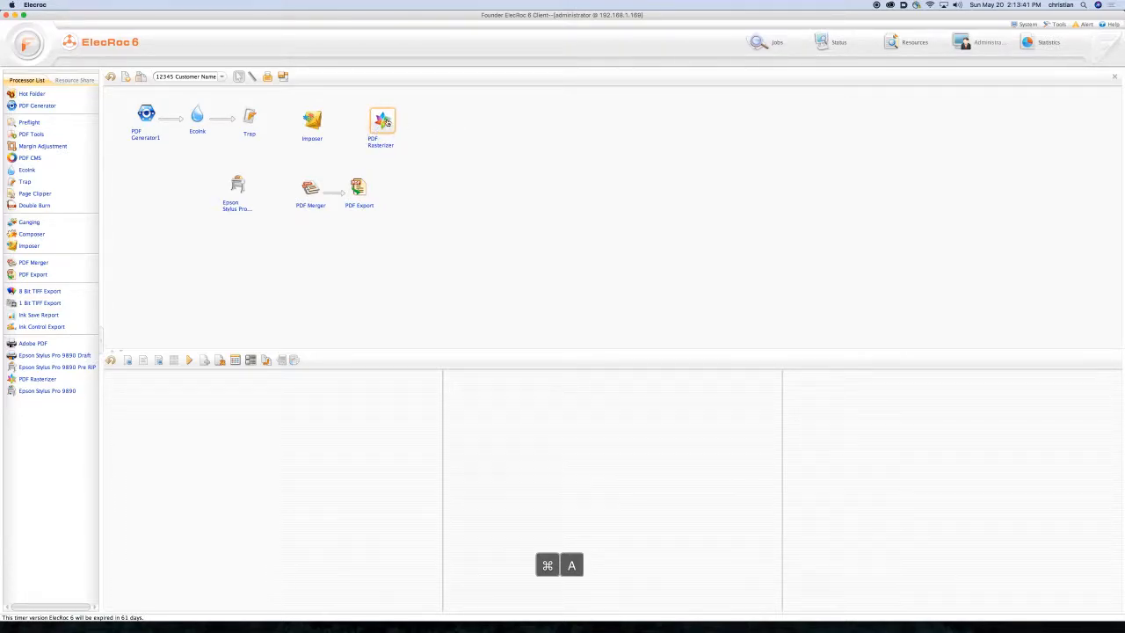
Add a 1 Bit TIFF Export processor to the workflow and place it beside the PDF Rasterizer.
{"action": "right_click", "coordinate": [442, 126]}
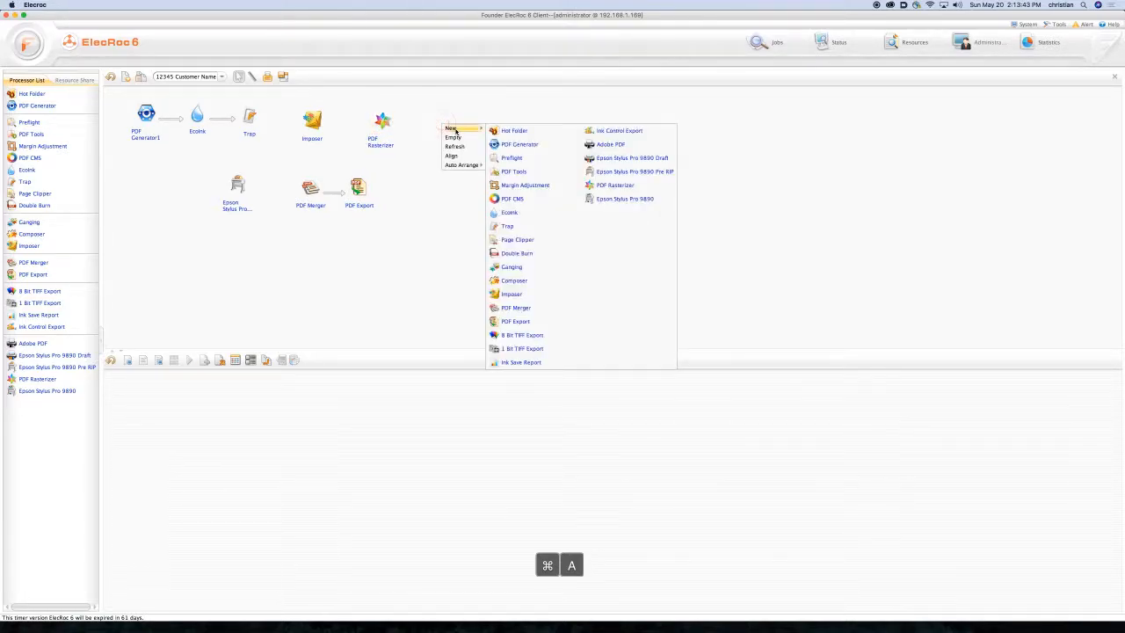
{"action": "mouse_move", "coordinate": [443, 128]}
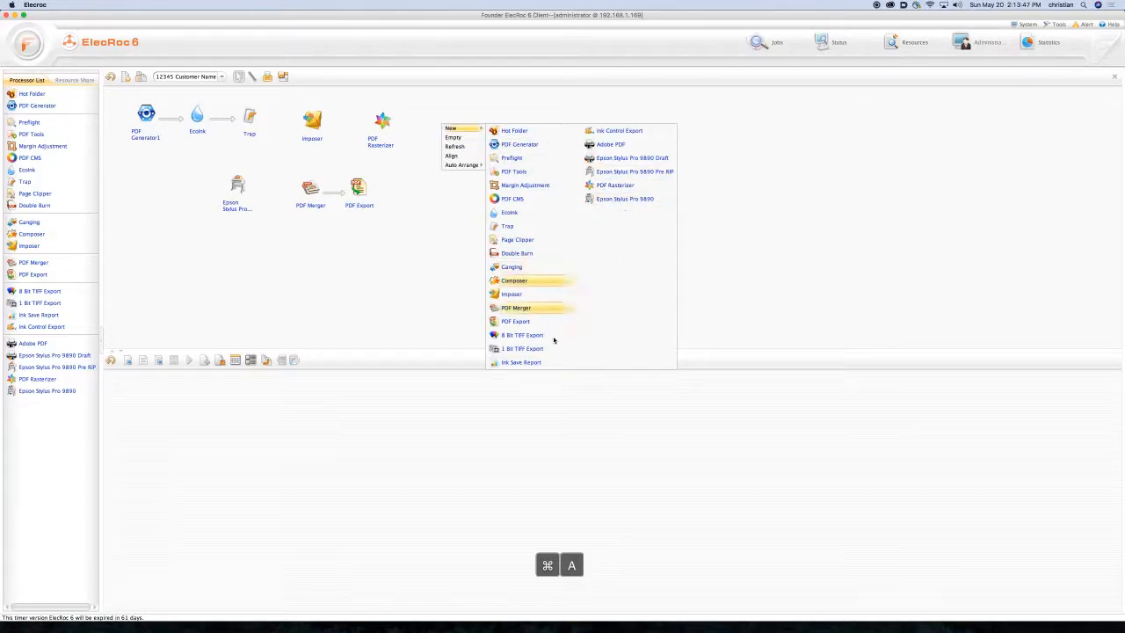
{"action": "left_click", "coordinate": [522, 348]}
{"action": "left_click_drag", "start_coordinate": [462, 143], "coordinate": [461, 116]}
Load the 175 Round parameters into the PDF Rasterizer, set its calibration curve to G7_Rasterizer, and apply.
{"action": "left_click", "coordinate": [384, 121]}
{"action": "left_click", "coordinate": [312, 121]}
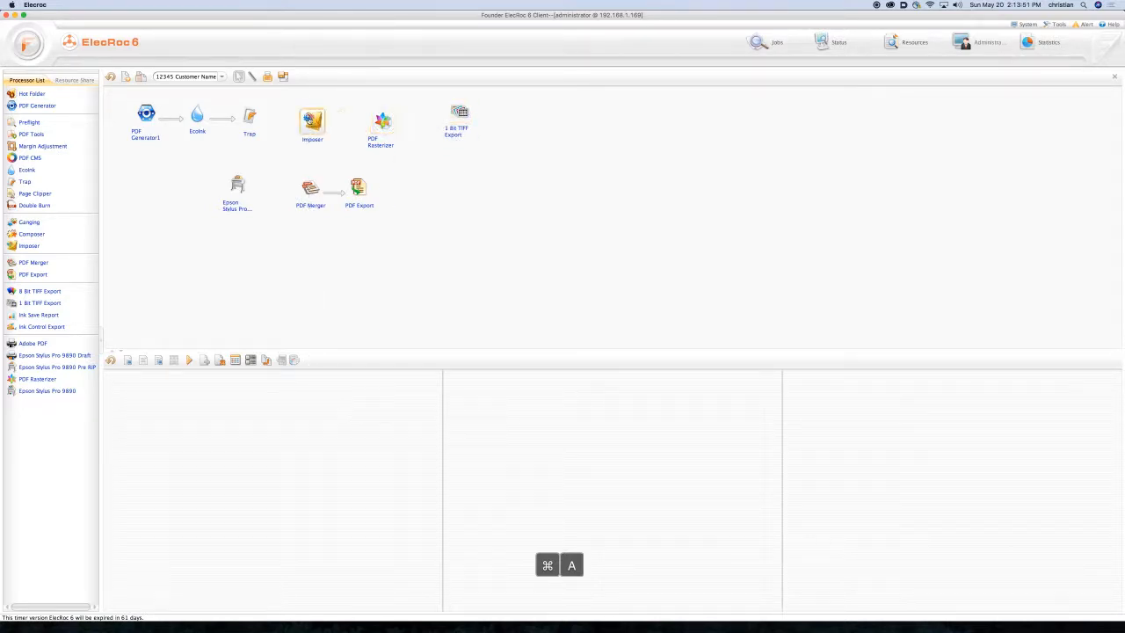
{"action": "mouse_move", "coordinate": [542, 431]}
{"action": "left_mouse_down"}
{"action": "mouse_move", "coordinate": [464, 385]}
{"action": "mouse_move", "coordinate": [378, 211]}
{"action": "mouse_move", "coordinate": [381, 148]}
{"action": "mouse_move", "coordinate": [410, 185]}
{"action": "mouse_move", "coordinate": [498, 407]}
{"action": "left_mouse_up"}
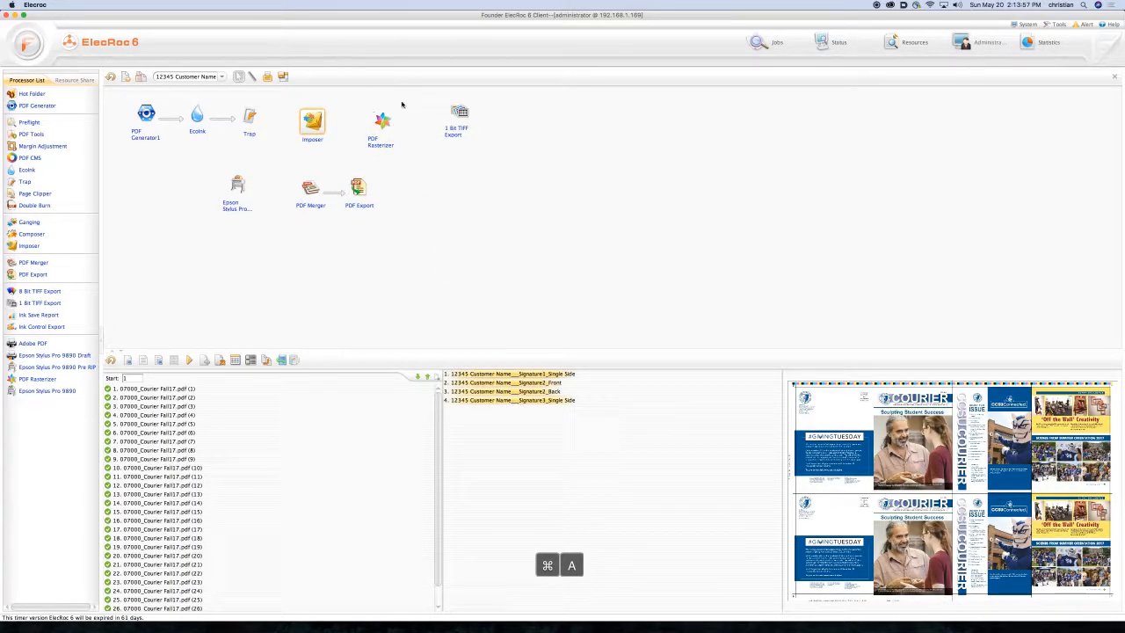
{"action": "double_click", "coordinate": [381, 121]}
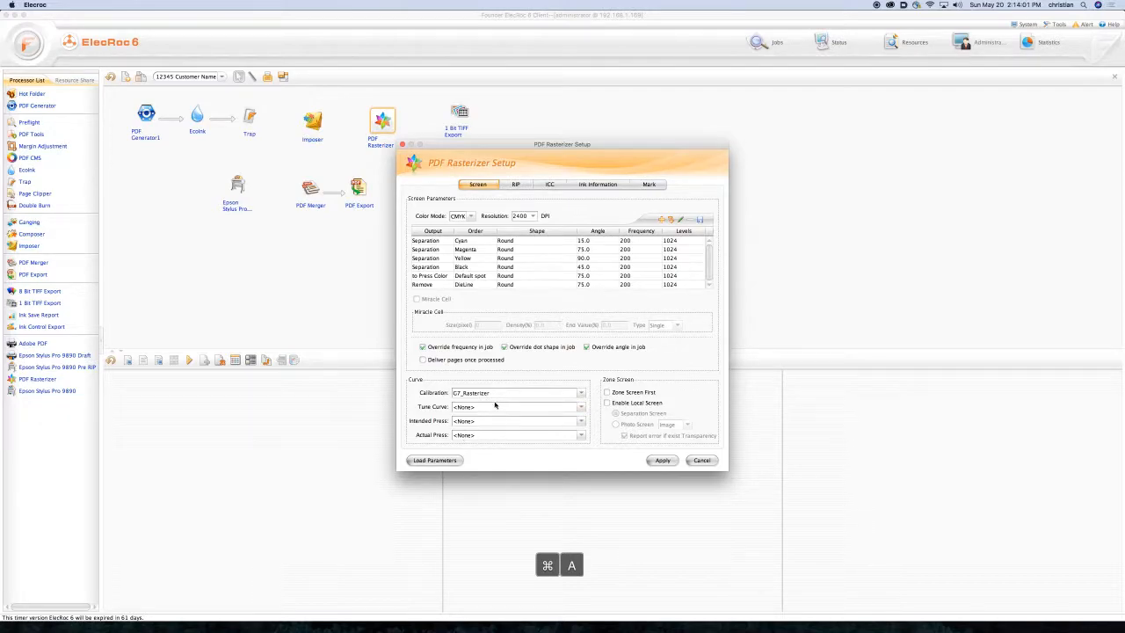
{"action": "left_click", "coordinate": [439, 459]}
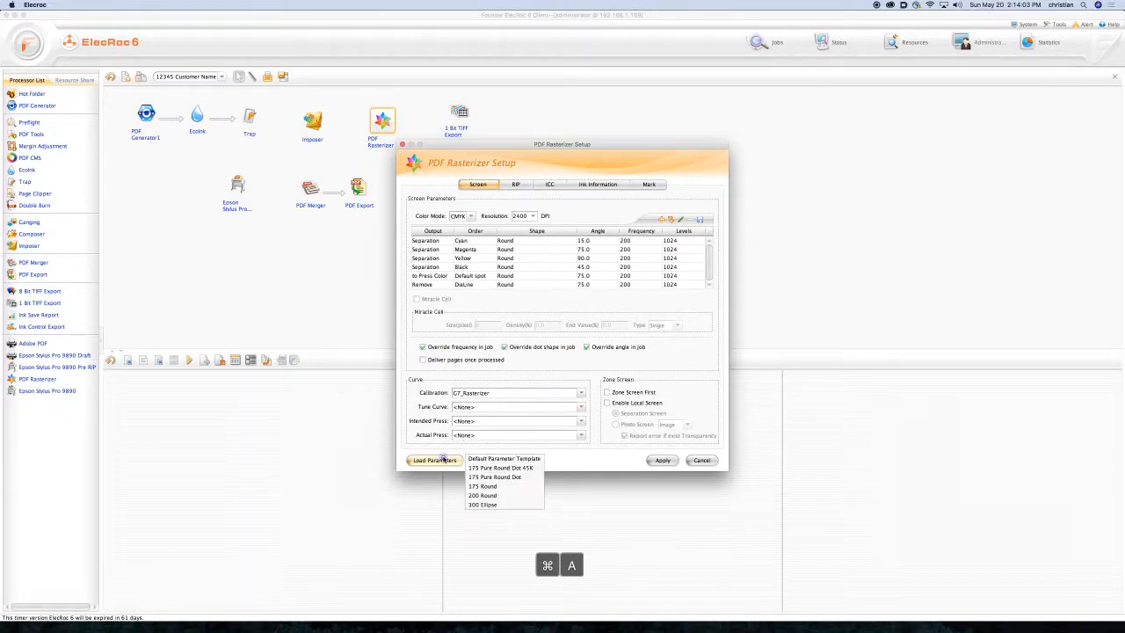
{"action": "left_click", "coordinate": [488, 487]}
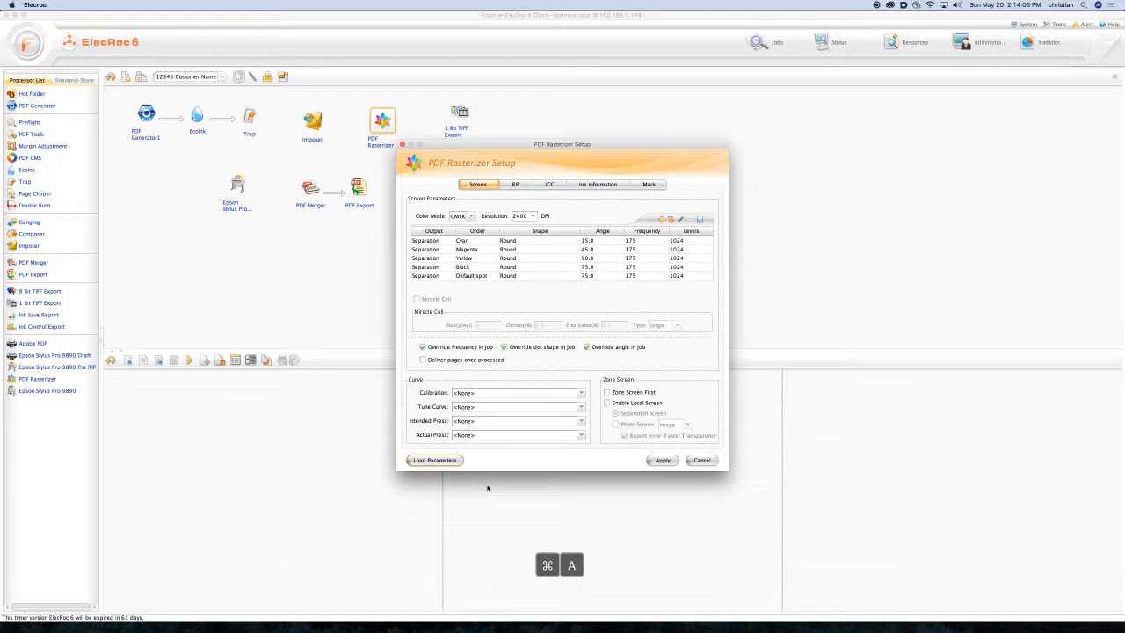
{"action": "left_click", "coordinate": [580, 393]}
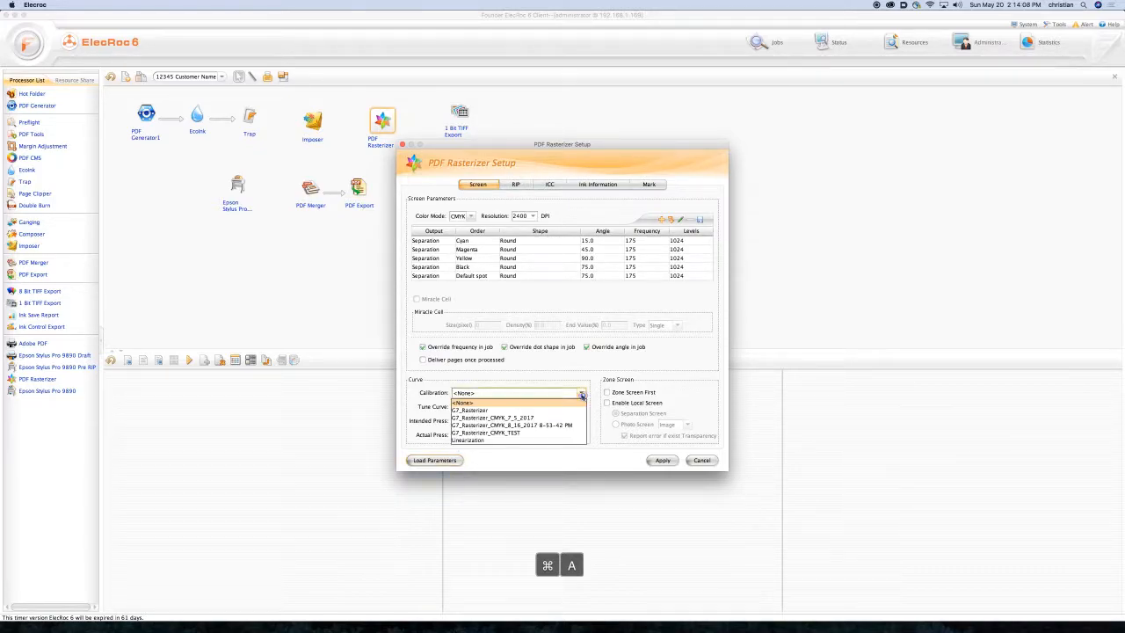
{"action": "left_click", "coordinate": [483, 410]}
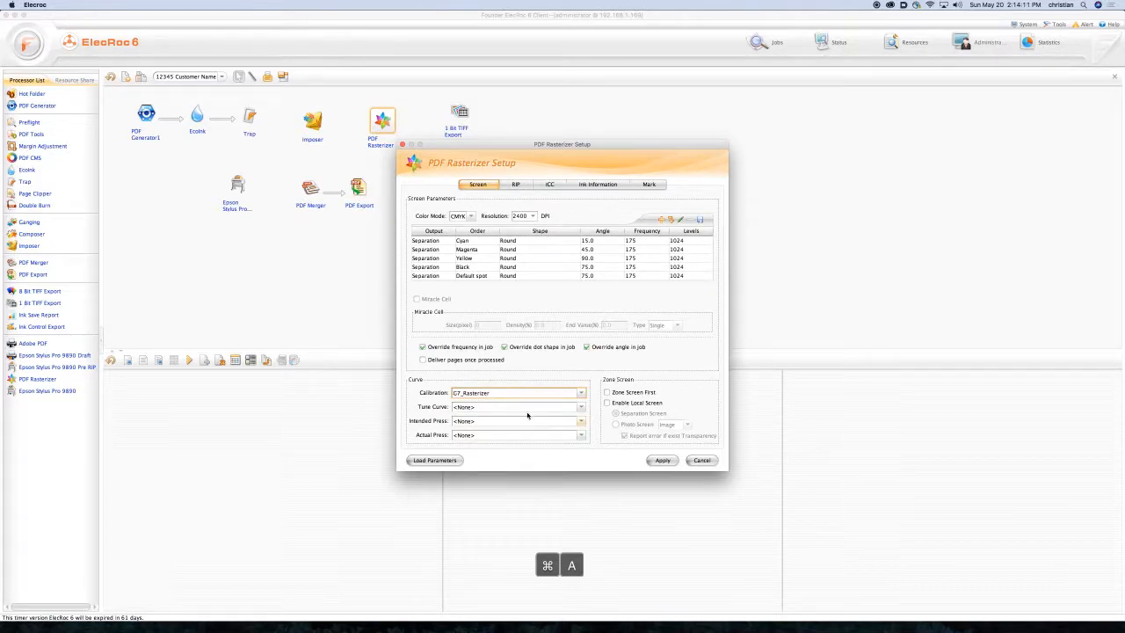
{"action": "left_click", "coordinate": [662, 460]}
Submit all four imposed signature surfaces from the Imposer to the PDF Rasterizer and close the processing window.
{"action": "left_click", "coordinate": [313, 125]}
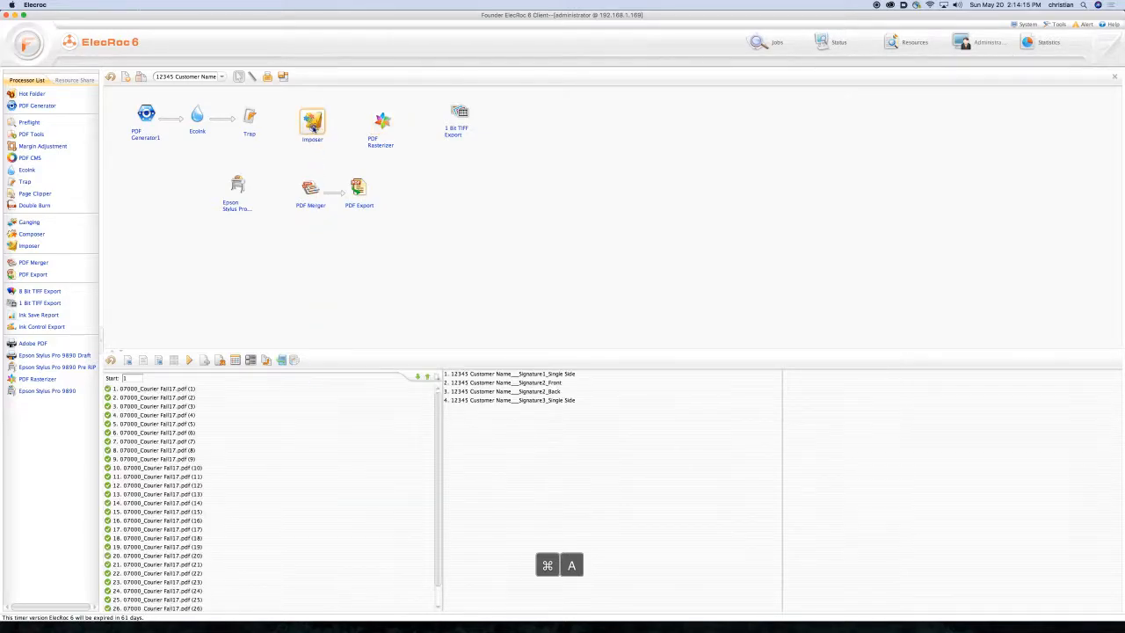
{"action": "mouse_move", "coordinate": [572, 451]}
{"action": "left_mouse_down"}
{"action": "mouse_move", "coordinate": [499, 371]}
{"action": "mouse_move", "coordinate": [486, 379]}
{"action": "left_mouse_up"}
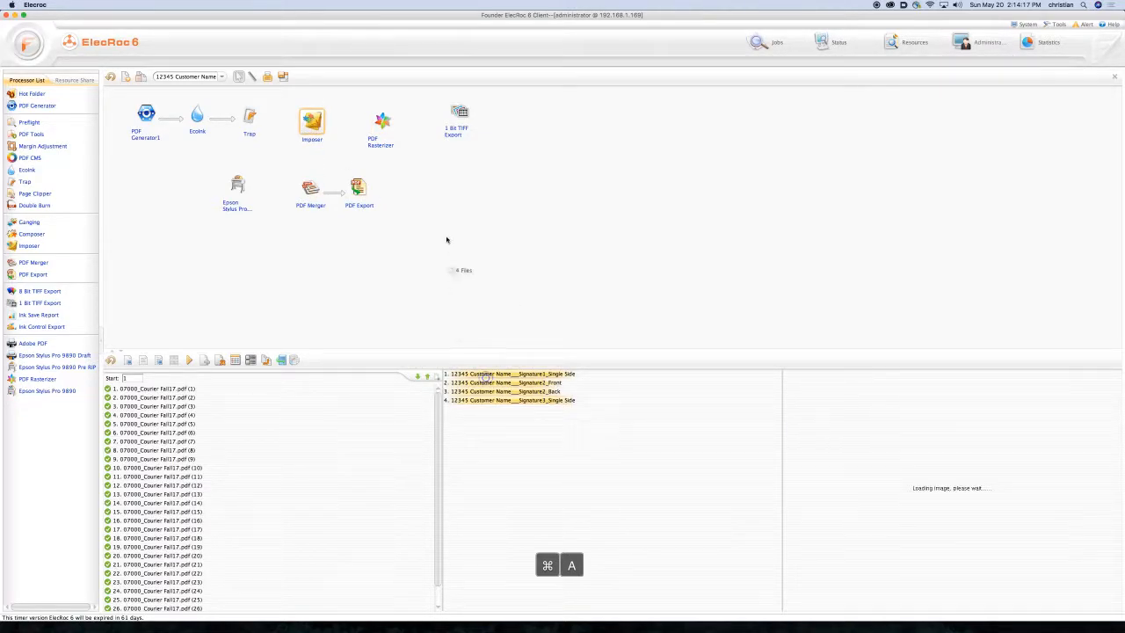
{"action": "left_click_drag", "start_coordinate": [382, 127], "coordinate": [383, 128]}
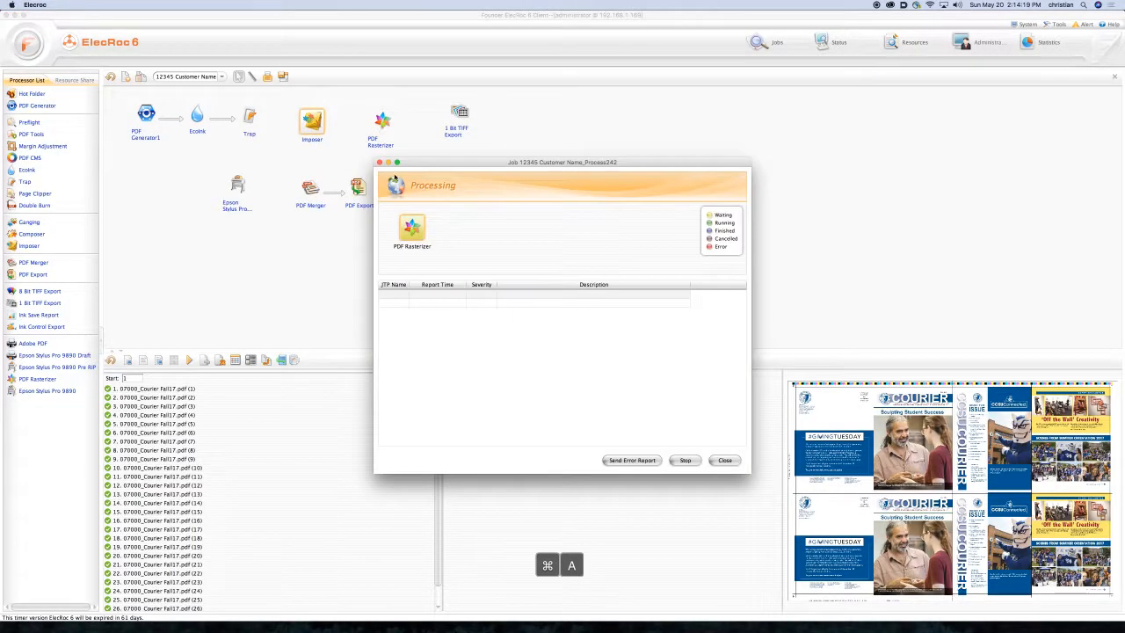
{"action": "left_click_drag", "start_coordinate": [443, 165], "coordinate": [732, 121]}
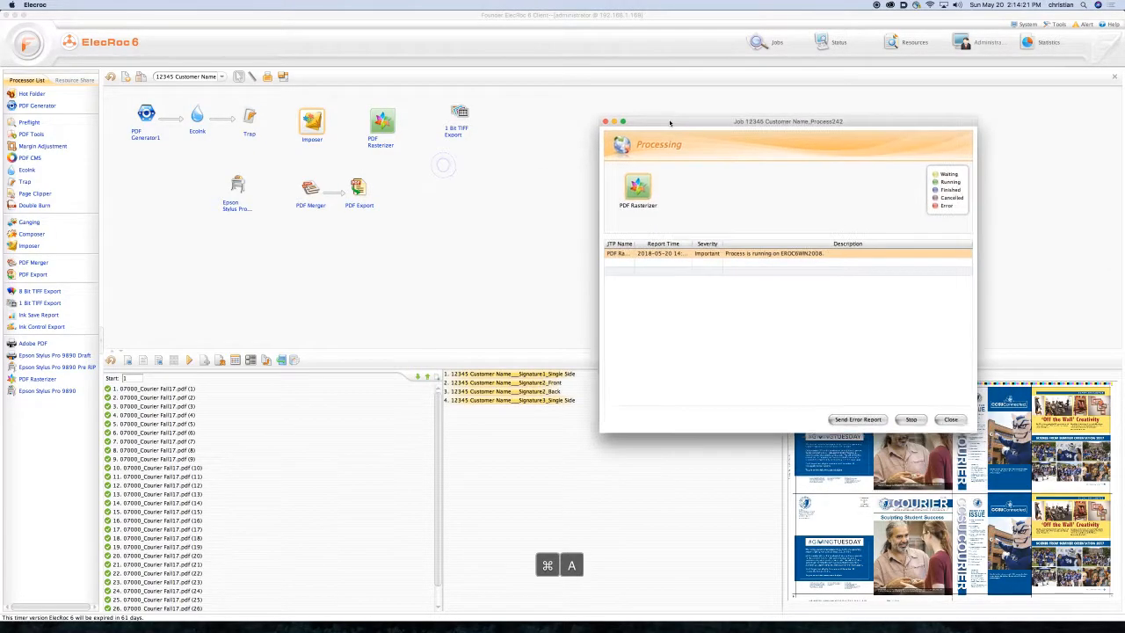
{"action": "left_click", "coordinate": [603, 118]}
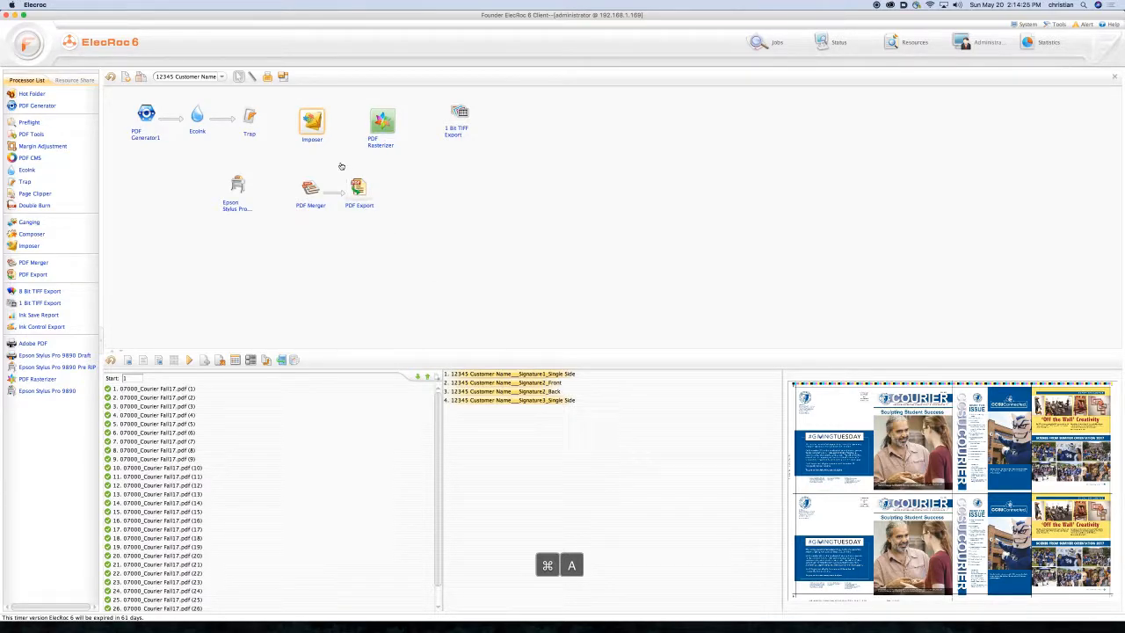
Run the four imposed surfaces through the PDF Merger and PDF Export, and check the PDF Export setup and the merger's output.
{"action": "mouse_move", "coordinate": [520, 435]}
{"action": "left_mouse_down"}
{"action": "mouse_move", "coordinate": [456, 360]}
{"action": "mouse_move", "coordinate": [329, 269]}
{"action": "mouse_move", "coordinate": [312, 188]}
{"action": "left_mouse_up"}
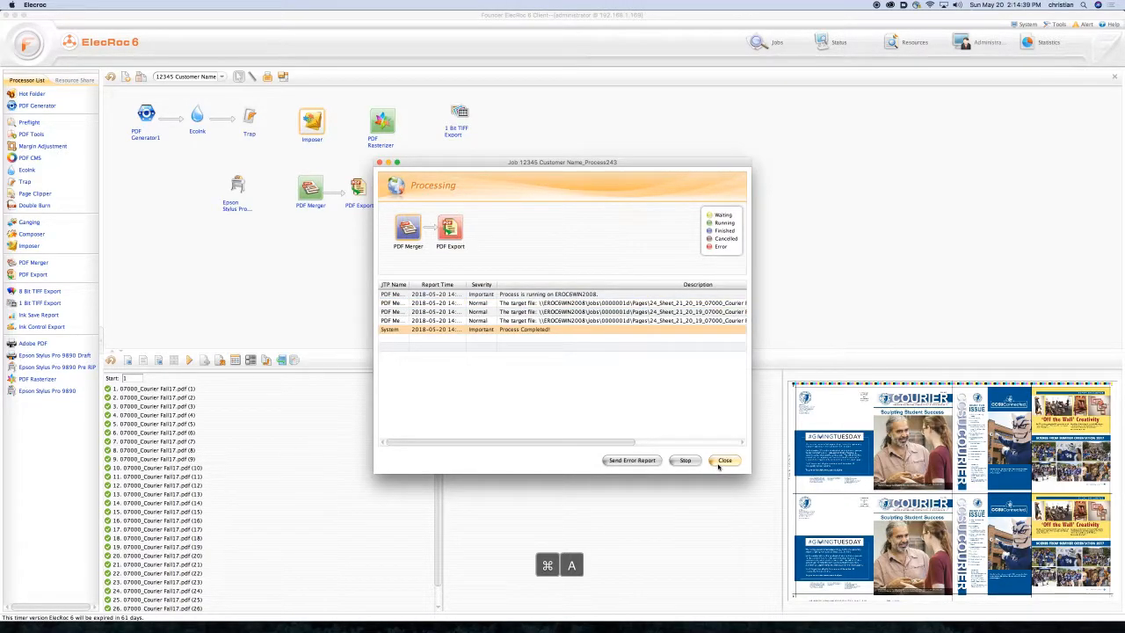
{"action": "left_click", "coordinate": [723, 460]}
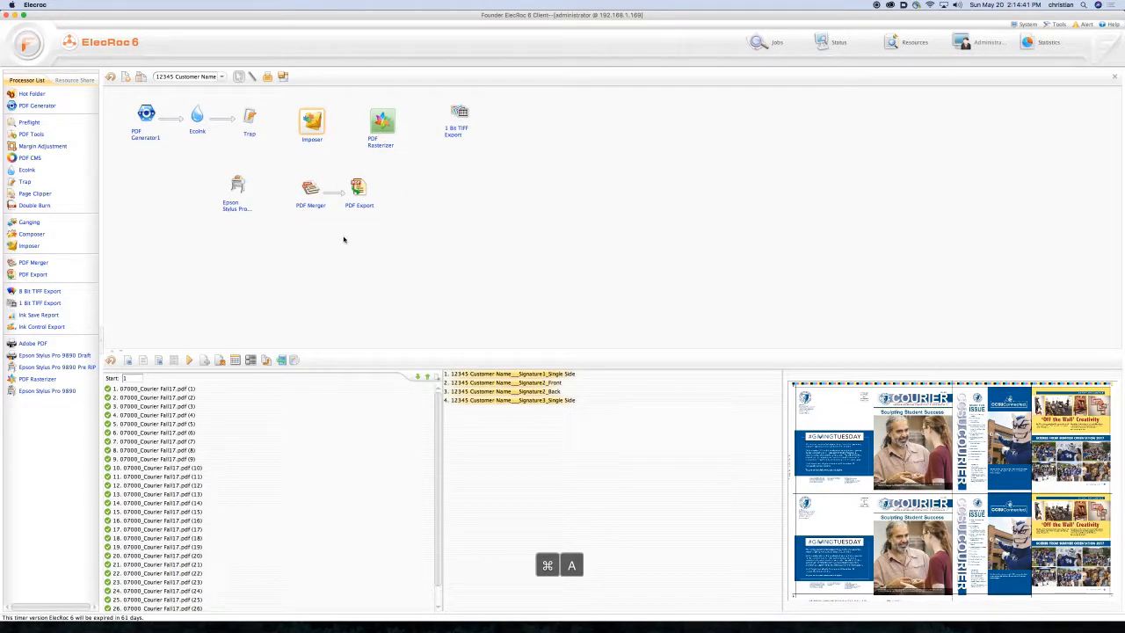
{"action": "double_click", "coordinate": [361, 203]}
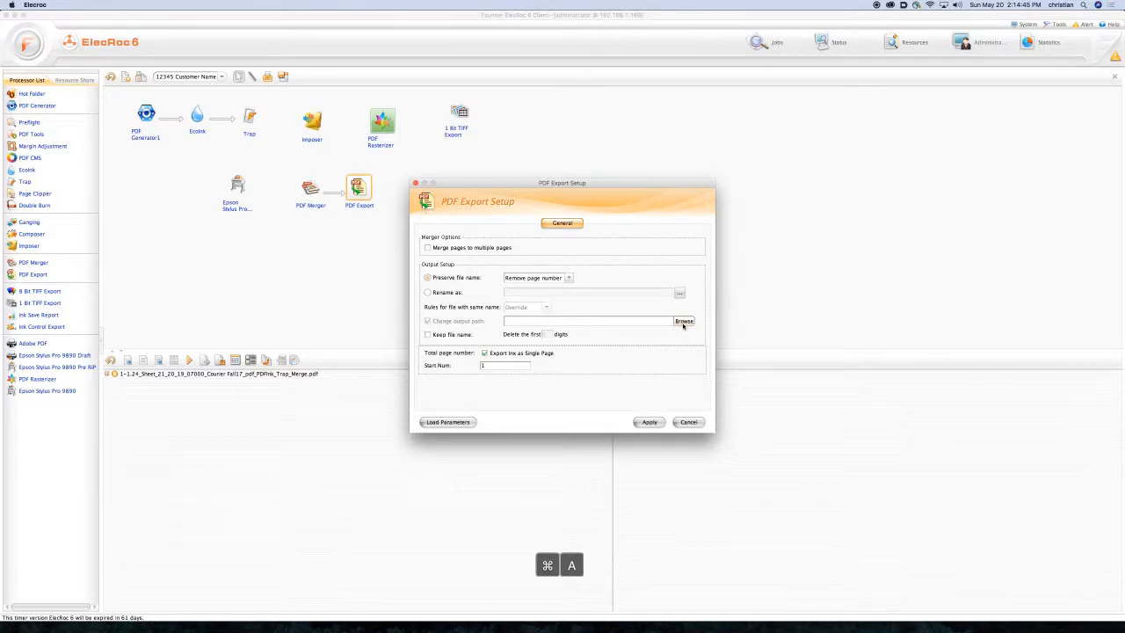
{"action": "left_click", "coordinate": [689, 421]}
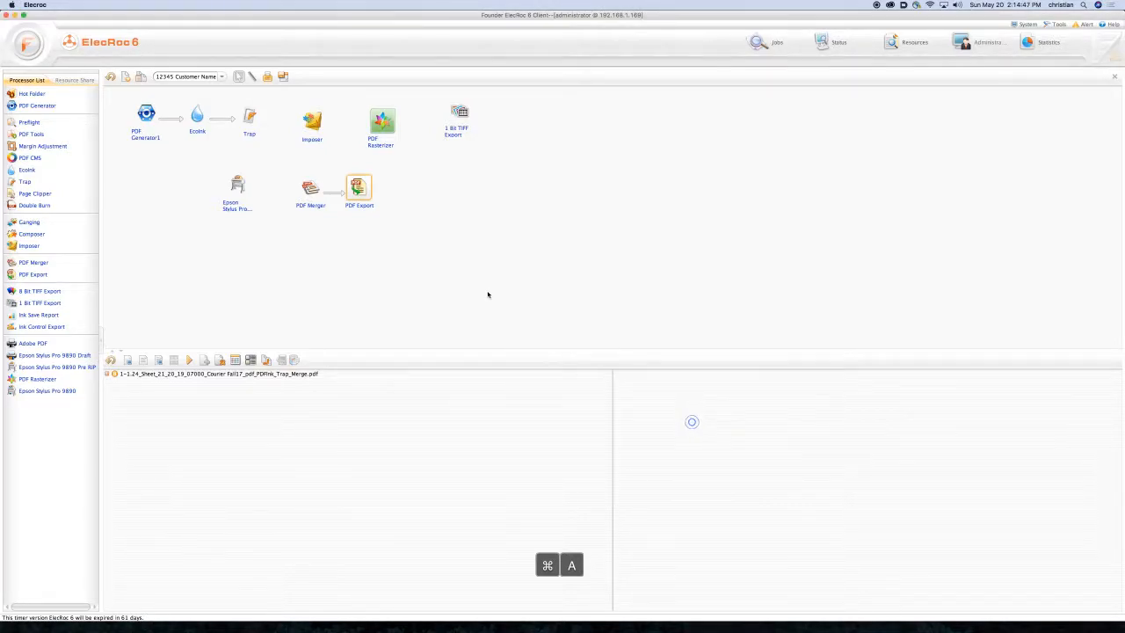
{"action": "left_click", "coordinate": [310, 190]}
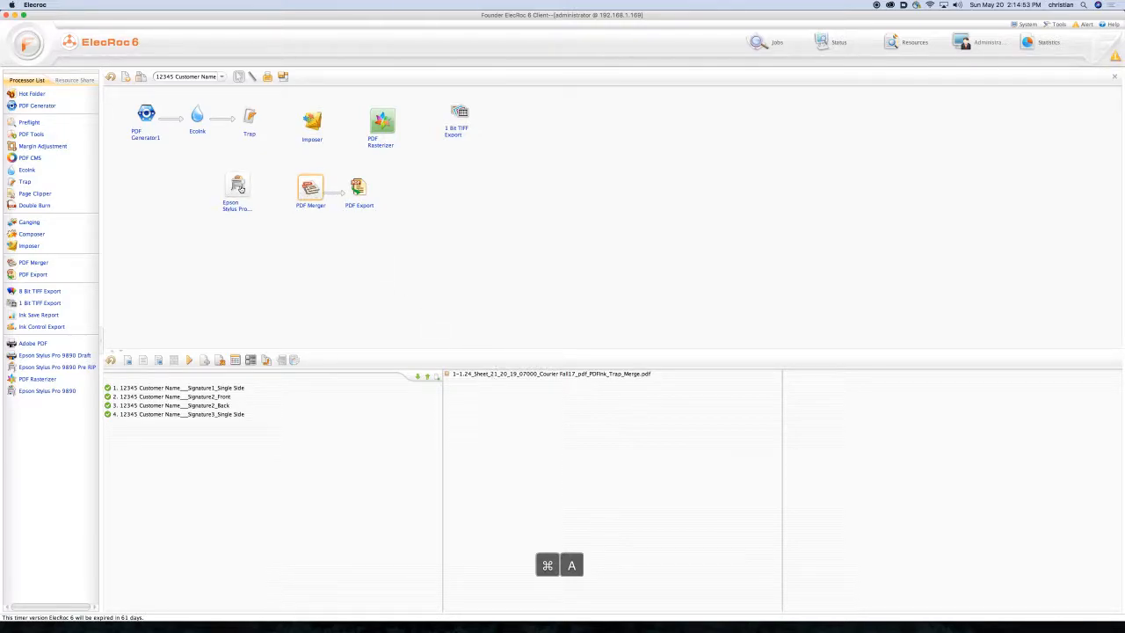
Submit all four imposed signature surfaces from the Imposer to the Epson Stylus Pro proofing processor.
{"action": "left_click", "coordinate": [313, 128]}
{"action": "key", "text": "super+a"}
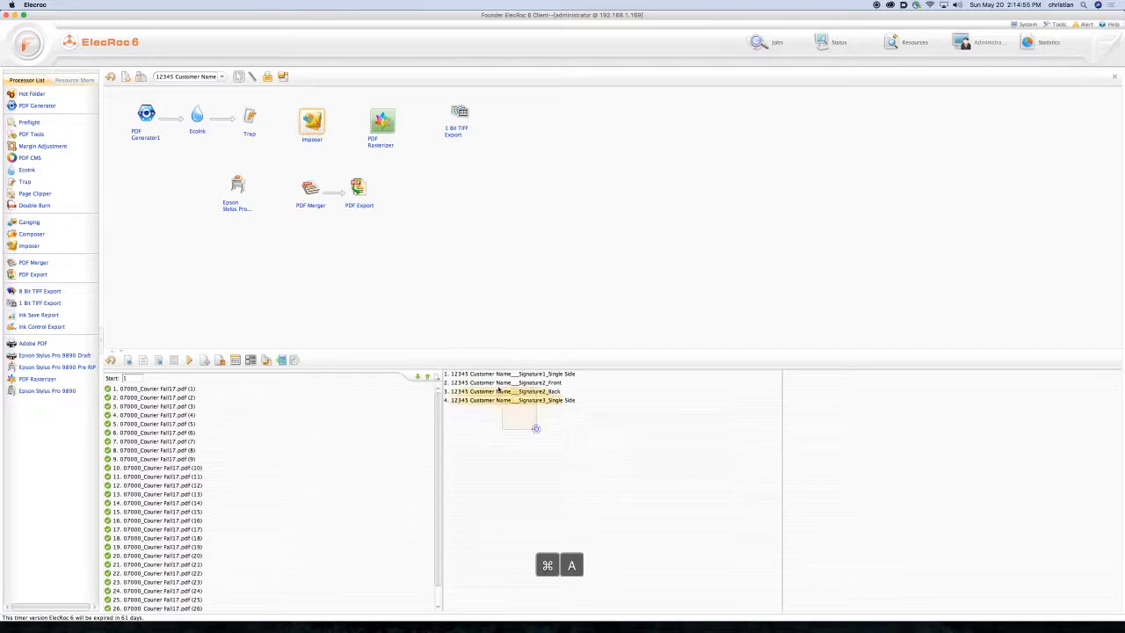
{"action": "mouse_move", "coordinate": [494, 376]}
{"action": "left_mouse_down"}
{"action": "mouse_move", "coordinate": [195, 161]}
{"action": "mouse_move", "coordinate": [240, 186]}
{"action": "mouse_move", "coordinate": [263, 227]}
{"action": "mouse_move", "coordinate": [239, 187]}
{"action": "left_mouse_up"}
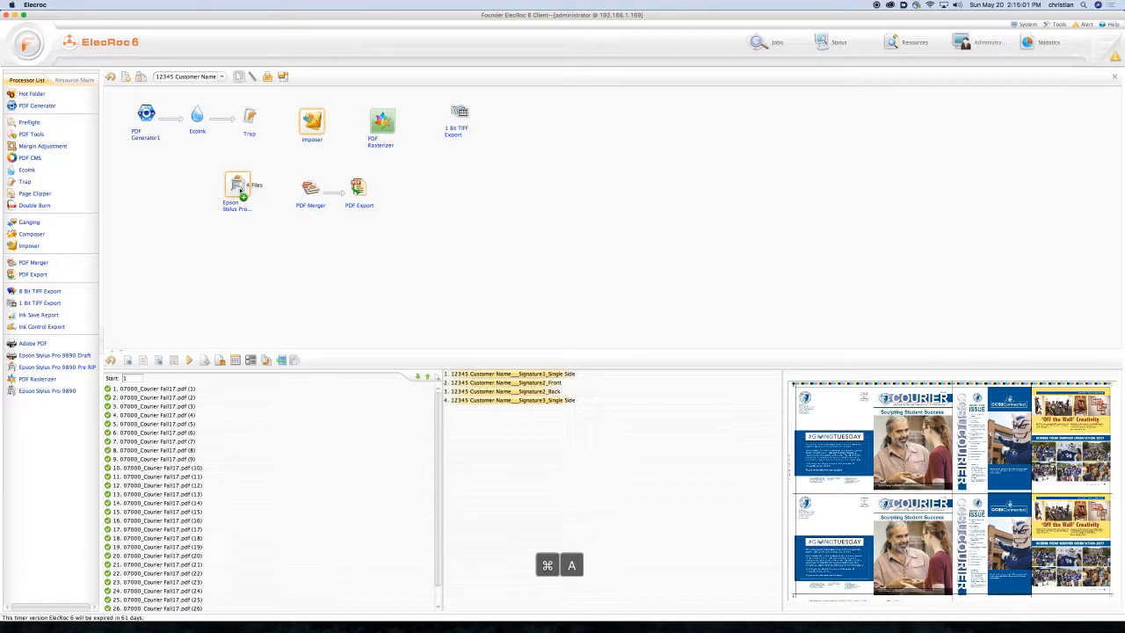
{"action": "mouse_move", "coordinate": [240, 190]}
{"action": "left_mouse_down"}
{"action": "mouse_move", "coordinate": [253, 209]}
{"action": "mouse_move", "coordinate": [243, 188]}
{"action": "left_mouse_up"}
{"action": "left_click", "coordinate": [398, 254]}
Download the merged PDF from the PDF Merger's output and open it directly for review.
{"action": "left_click", "coordinate": [309, 188]}
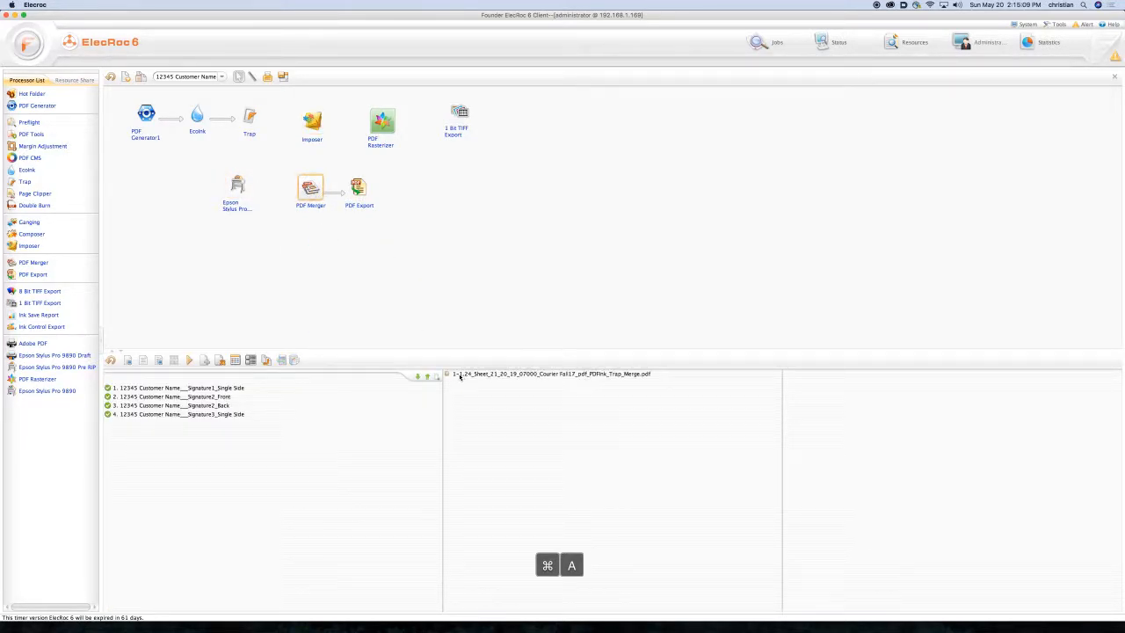
{"action": "right_click", "coordinate": [459, 376]}
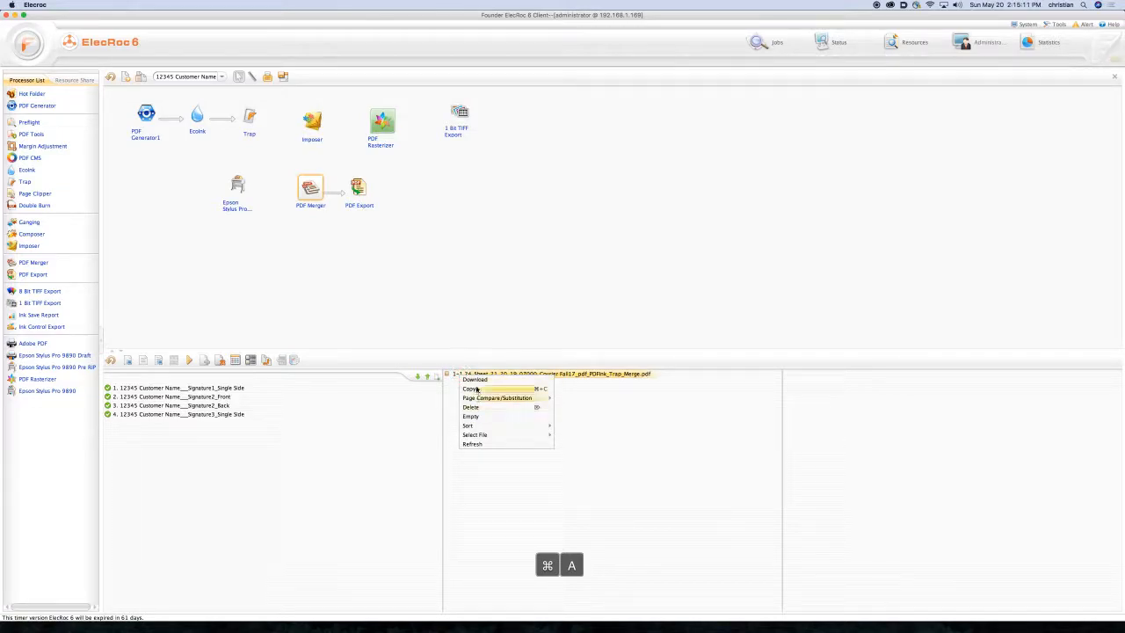
{"action": "left_click", "coordinate": [479, 380]}
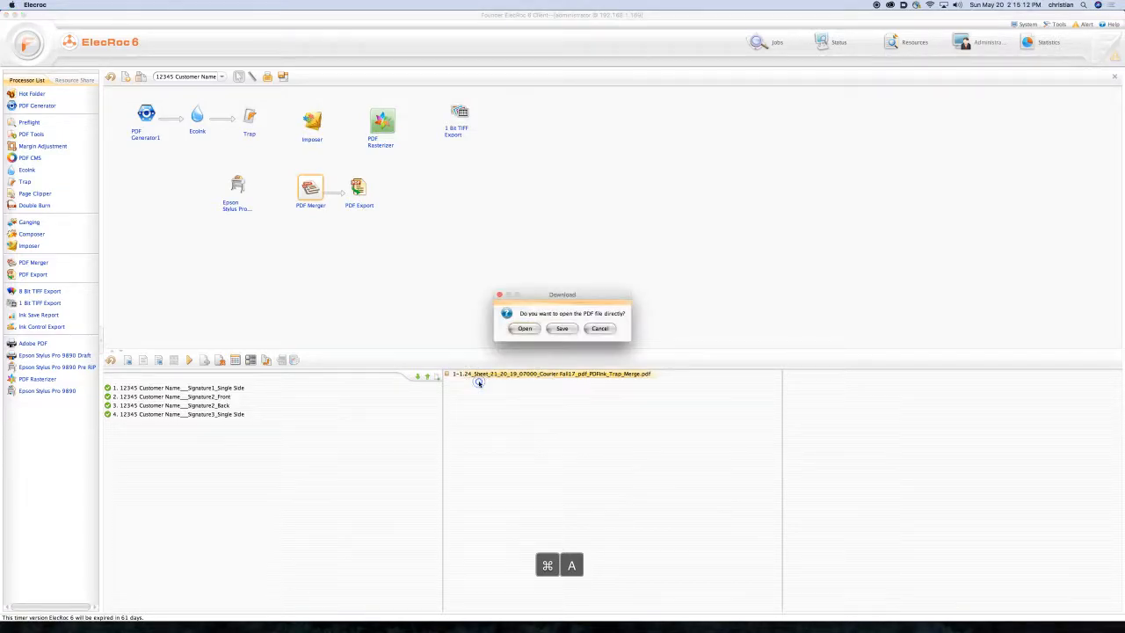
{"action": "left_click", "coordinate": [525, 329]}
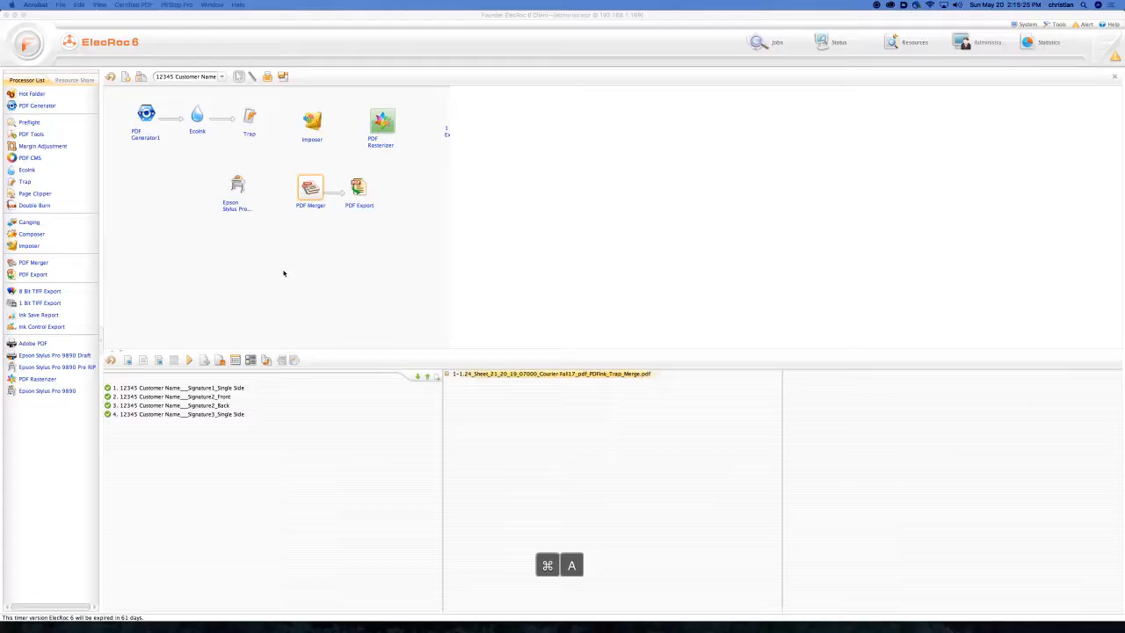
Empty the PDF Merger's output and turn off merging an individual PDF file for each signature in its setup.
{"action": "right_click", "coordinate": [471, 375]}
{"action": "left_click", "coordinate": [482, 417]}
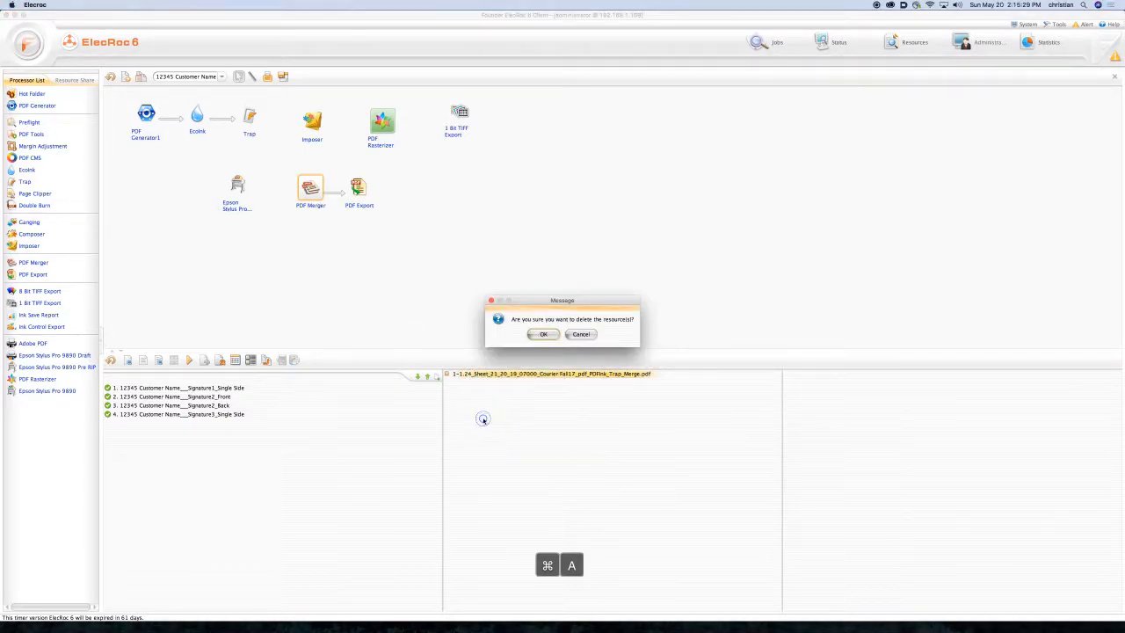
{"action": "left_click", "coordinate": [543, 334]}
{"action": "double_click", "coordinate": [311, 187]}
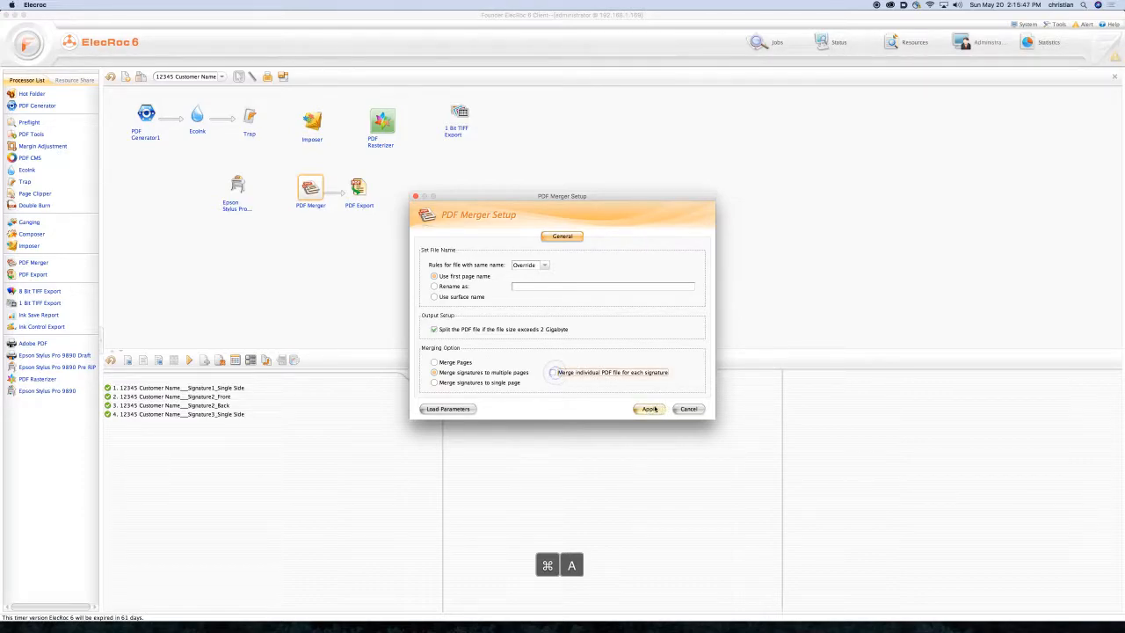
{"action": "left_click", "coordinate": [652, 408]}
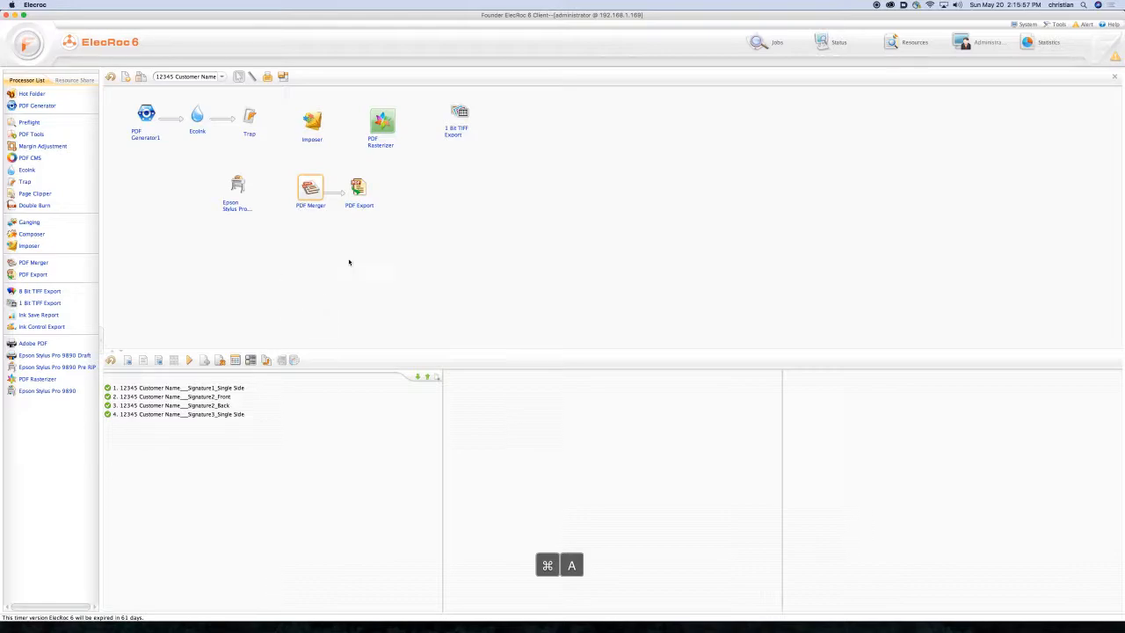
Set the PDF Export output path to the PDF Export Merge folder in FounderShare\OUT and apply.
{"action": "double_click", "coordinate": [357, 187]}
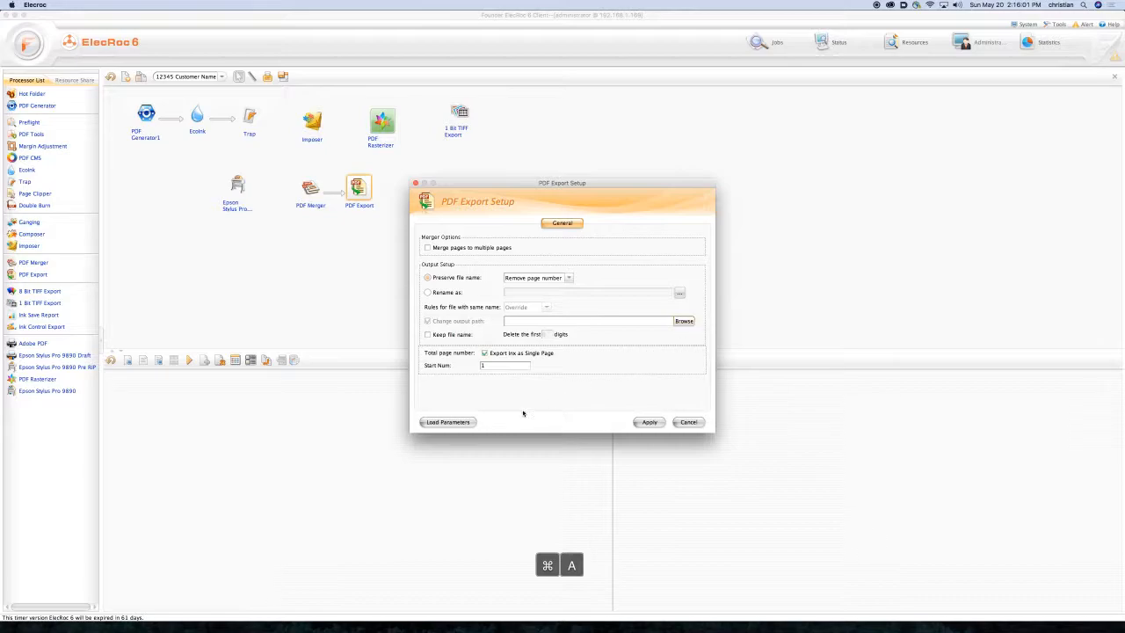
{"action": "left_click", "coordinate": [449, 422]}
{"action": "left_click", "coordinate": [684, 321]}
{"action": "double_click", "coordinate": [535, 266]}
{"action": "double_click", "coordinate": [511, 298]}
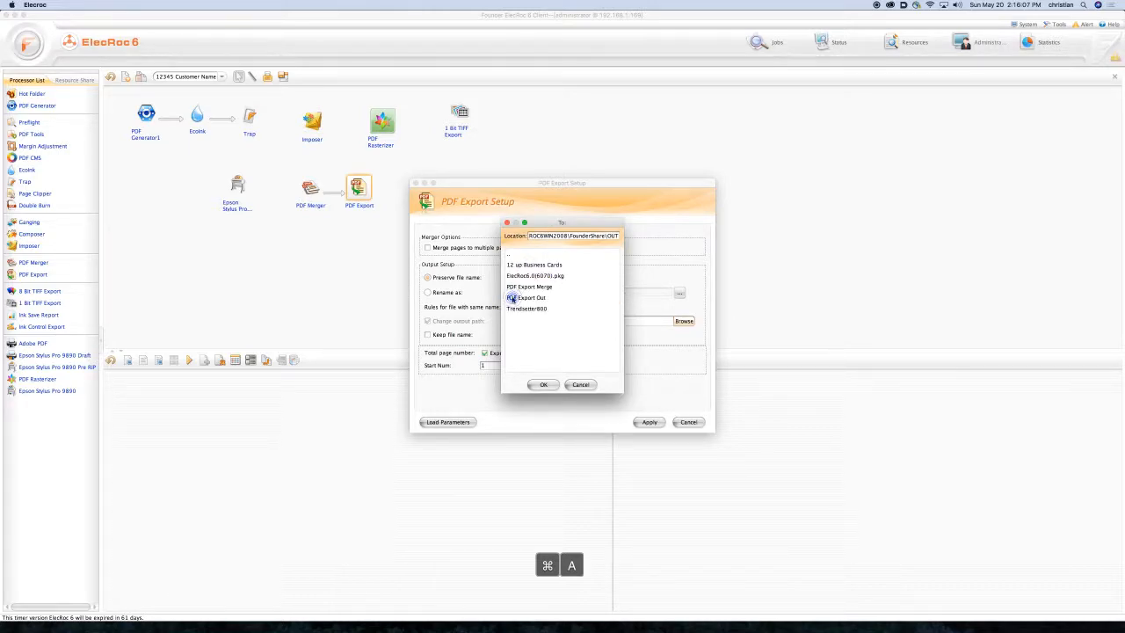
{"action": "left_click", "coordinate": [529, 288]}
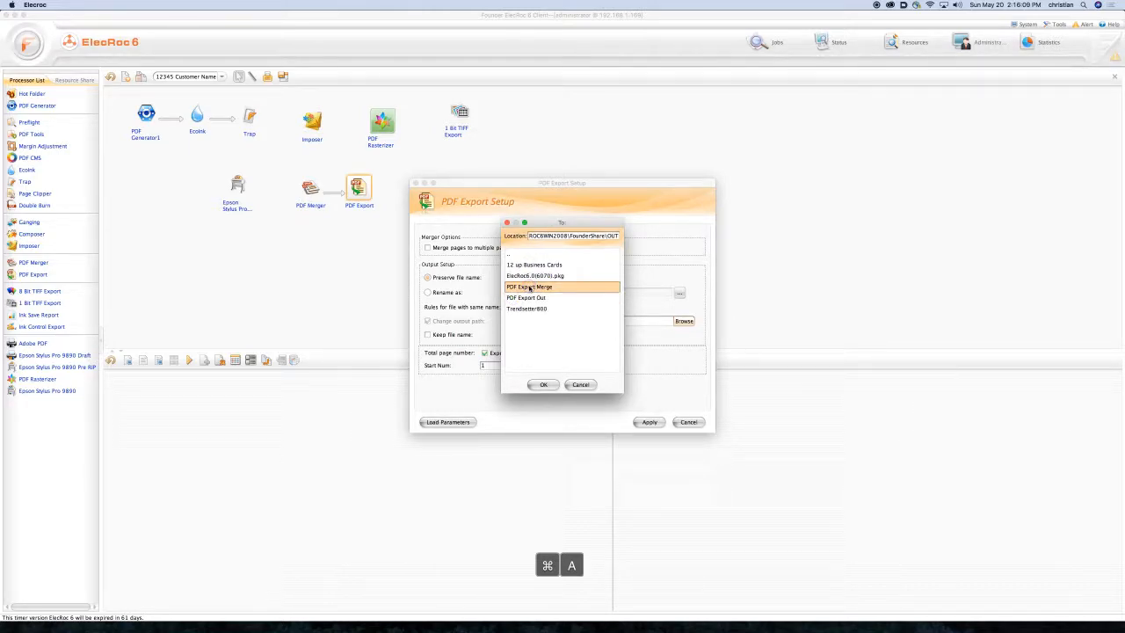
{"action": "double_click", "coordinate": [530, 288]}
{"action": "left_click", "coordinate": [542, 384]}
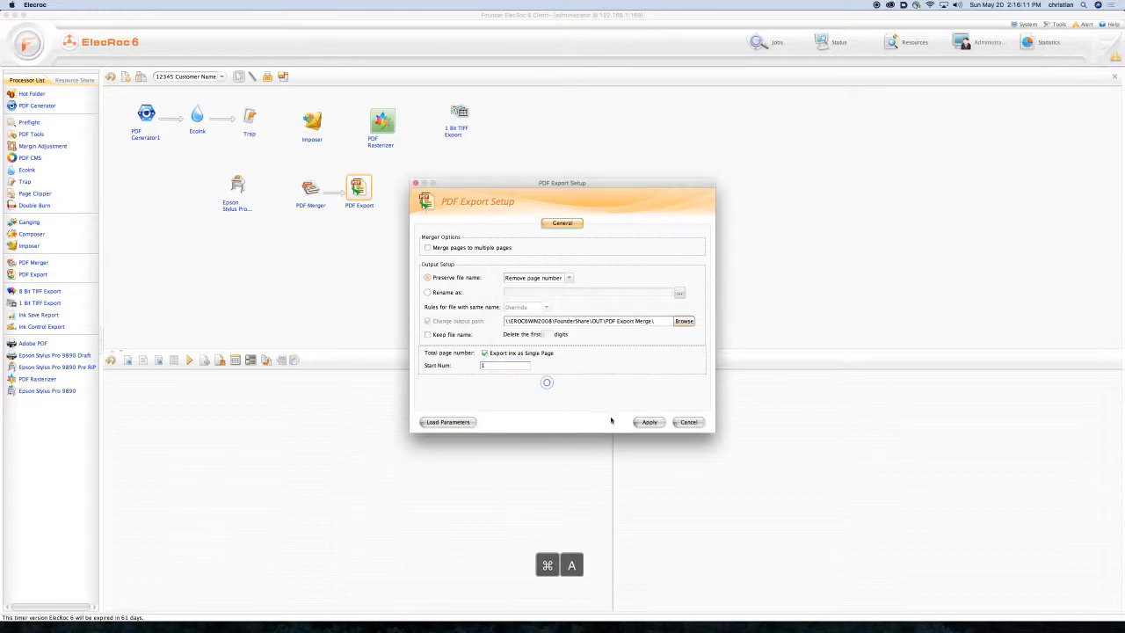
{"action": "left_click", "coordinate": [649, 422]}
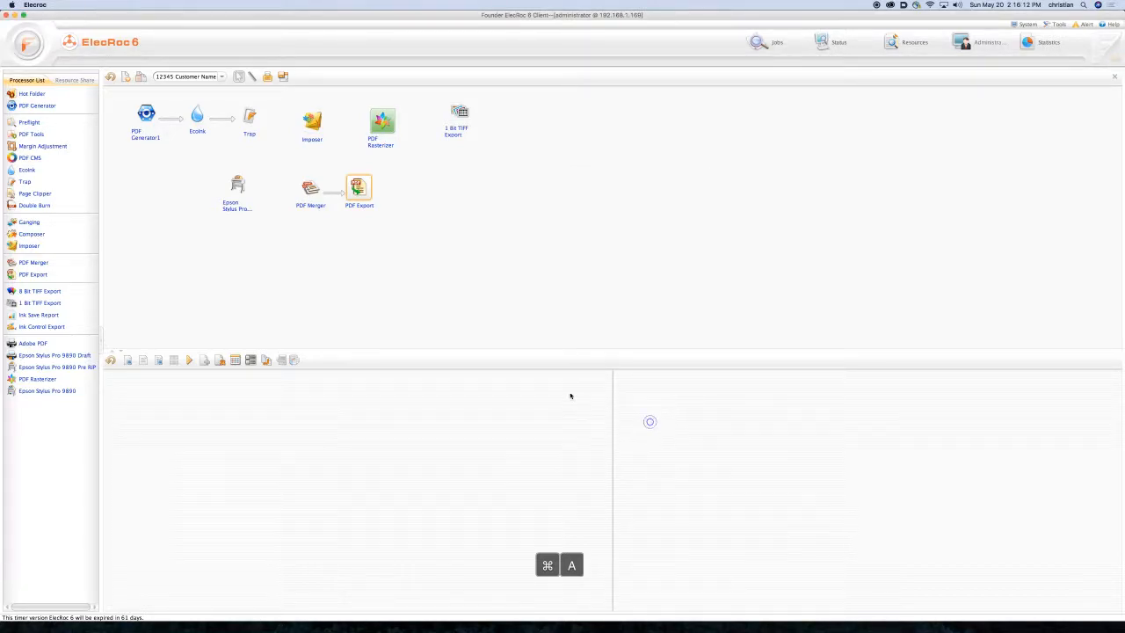
Resubmit all four imposed signature surfaces from the Imposer to the PDF Merger and its attached PDF Export.
{"action": "left_click", "coordinate": [312, 192]}
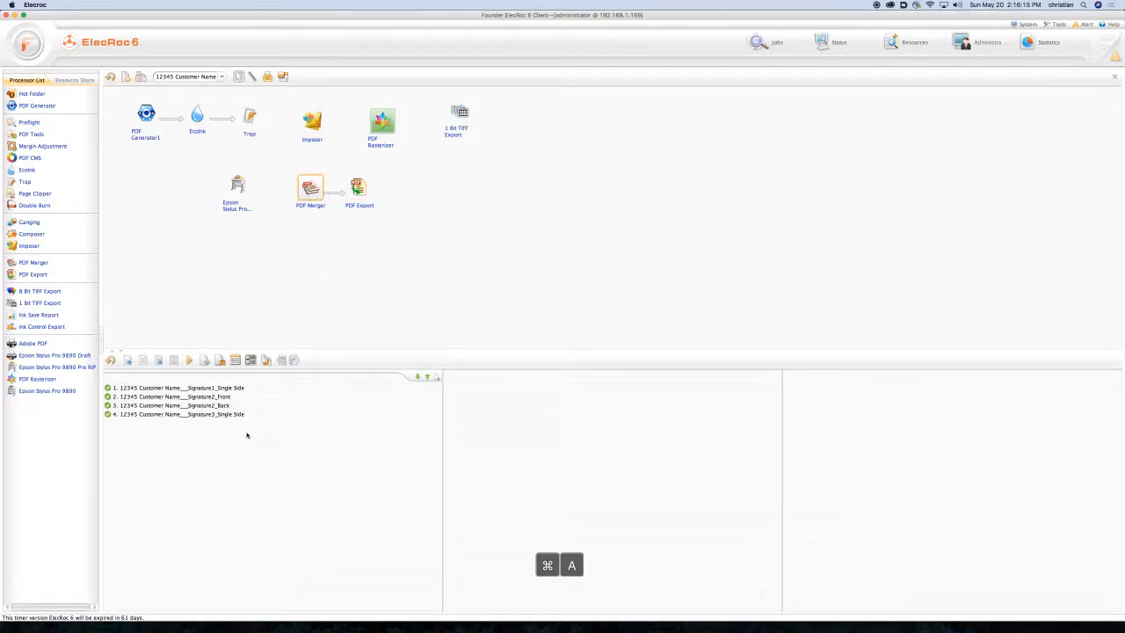
{"action": "left_click", "coordinate": [313, 127]}
{"action": "left_click_drag", "start_coordinate": [570, 476], "coordinate": [310, 188]}
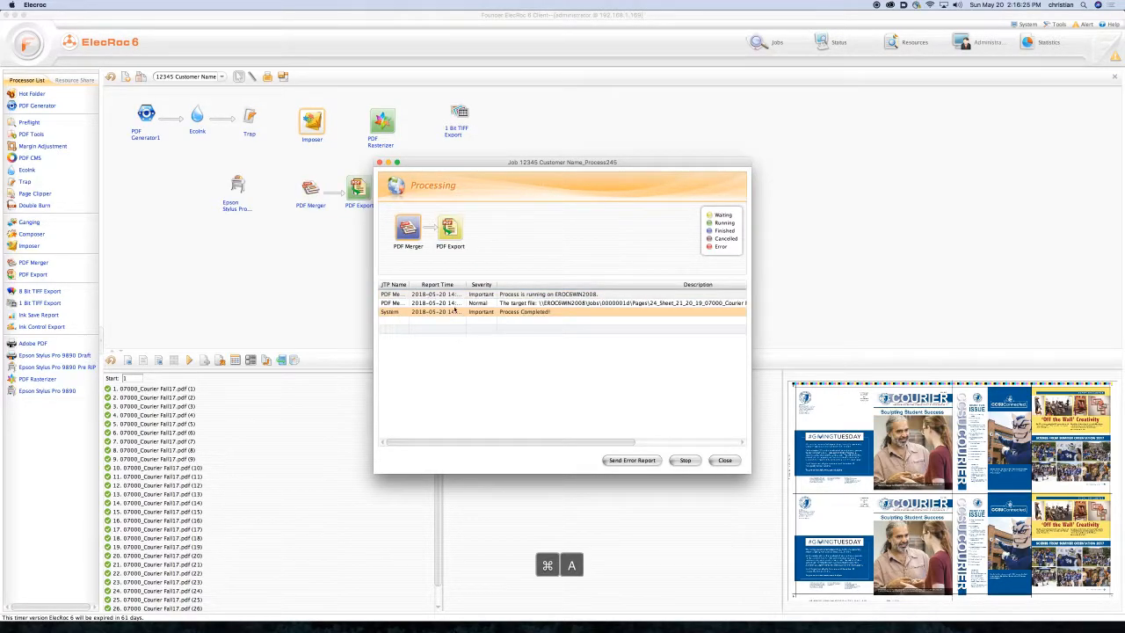
Expand the PDF Merger's new output to check its pages, download the merged PDF and open it directly.
{"action": "left_click", "coordinate": [724, 460]}
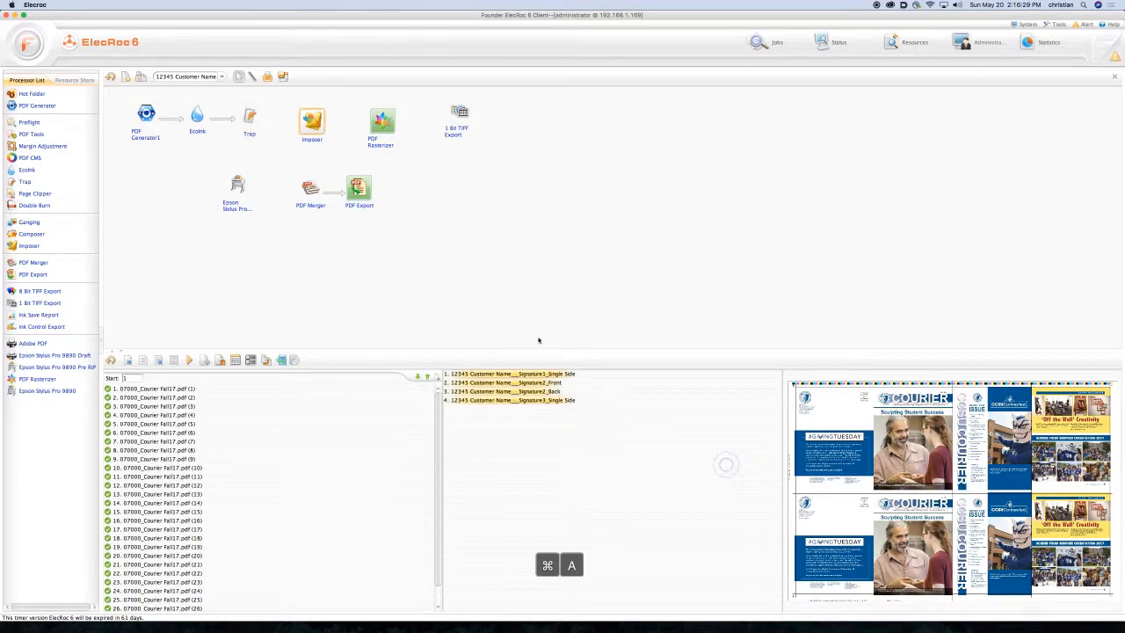
{"action": "left_click", "coordinate": [311, 189]}
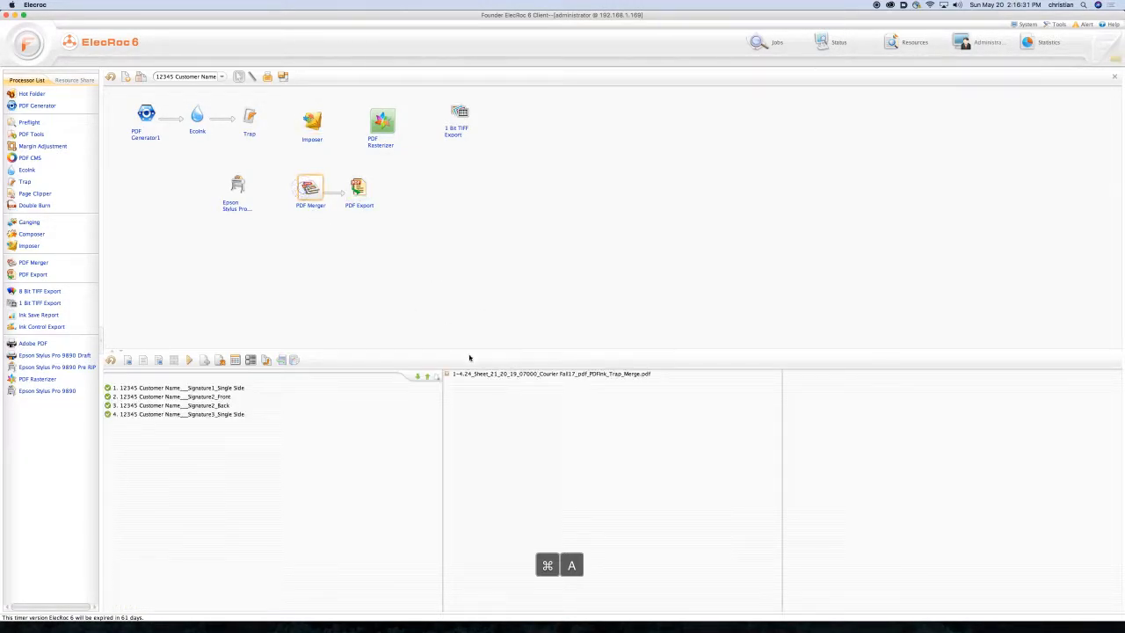
{"action": "left_click", "coordinate": [447, 374]}
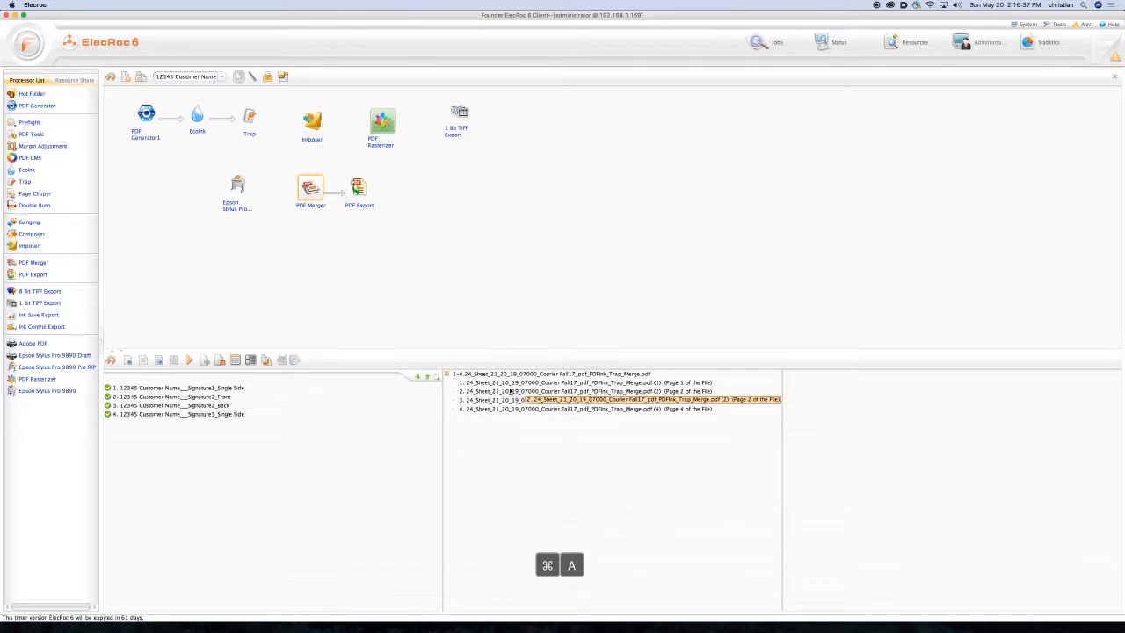
{"action": "left_click", "coordinate": [446, 373]}
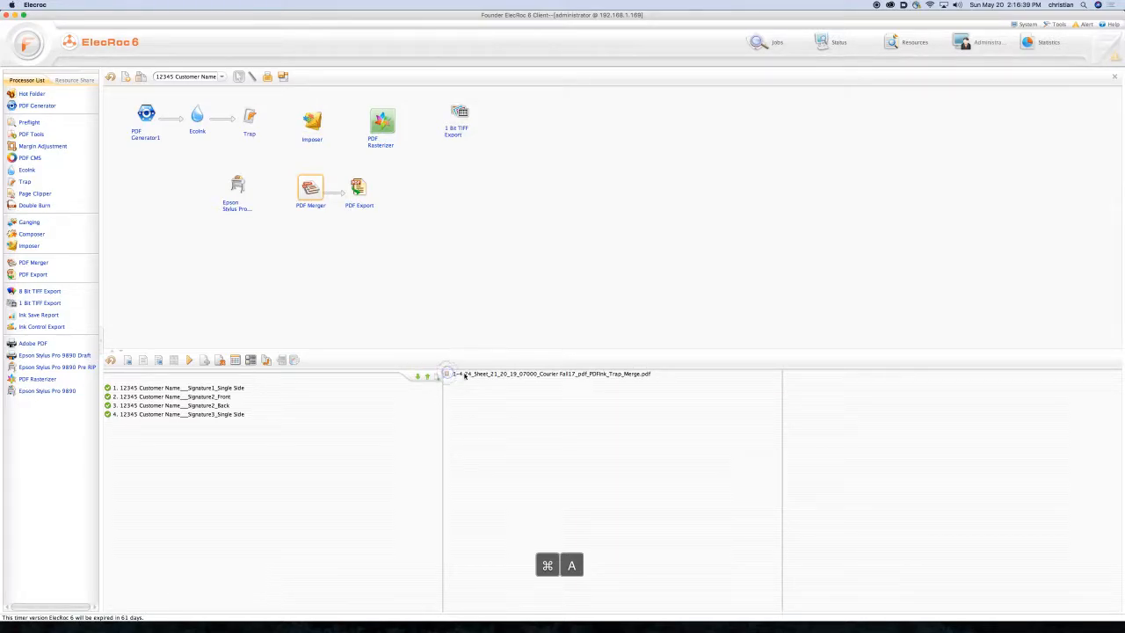
{"action": "right_click", "coordinate": [465, 374]}
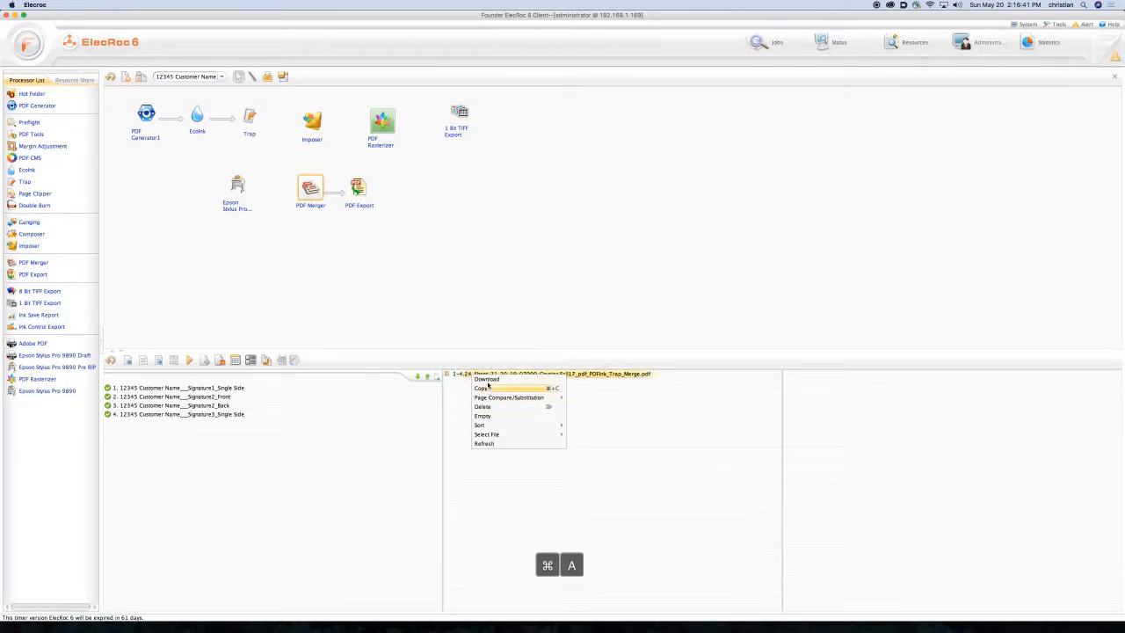
{"action": "left_click", "coordinate": [486, 379]}
{"action": "left_click", "coordinate": [525, 328]}
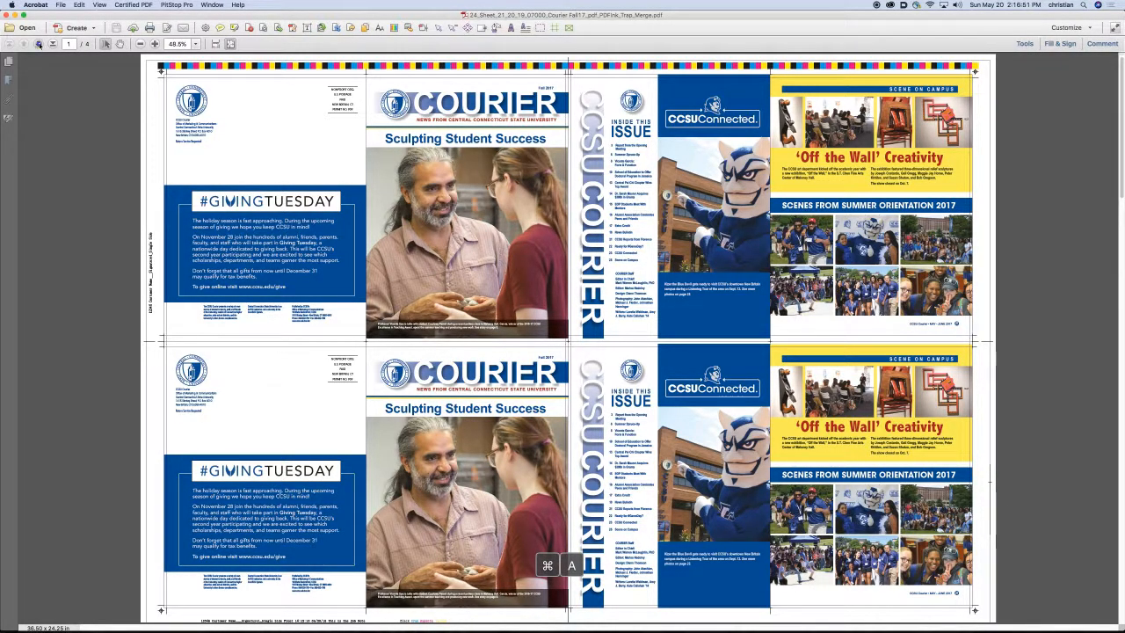
Page through the merged signature PDF up to its last page, close it and return to the ElecRoc workflow.
{"action": "left_click", "coordinate": [39, 44]}
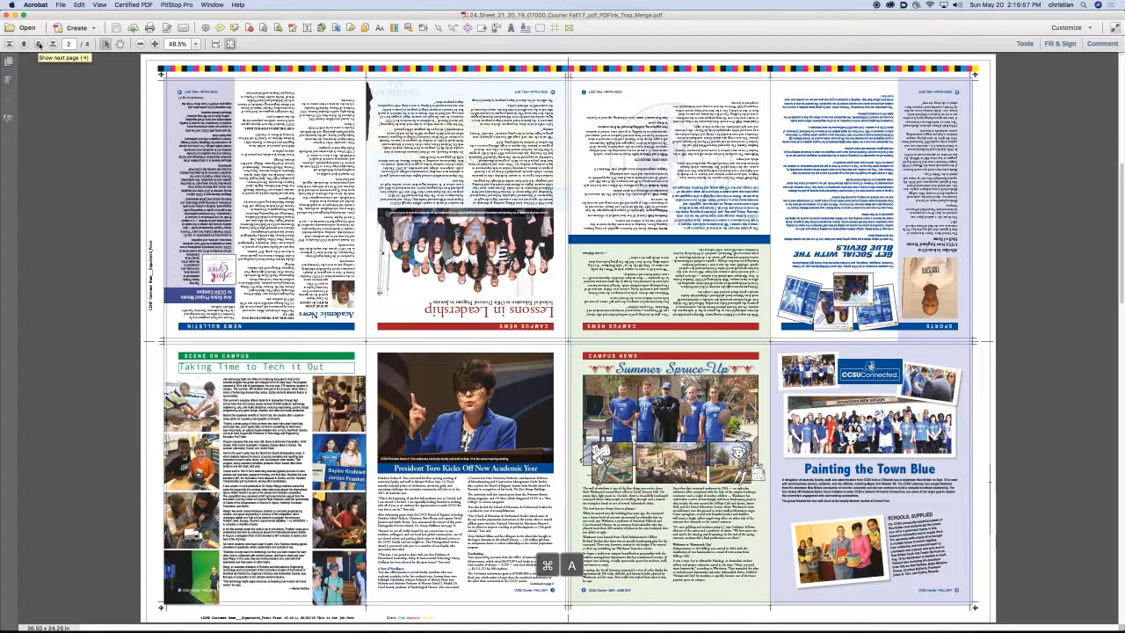
{"action": "left_click", "coordinate": [38, 44]}
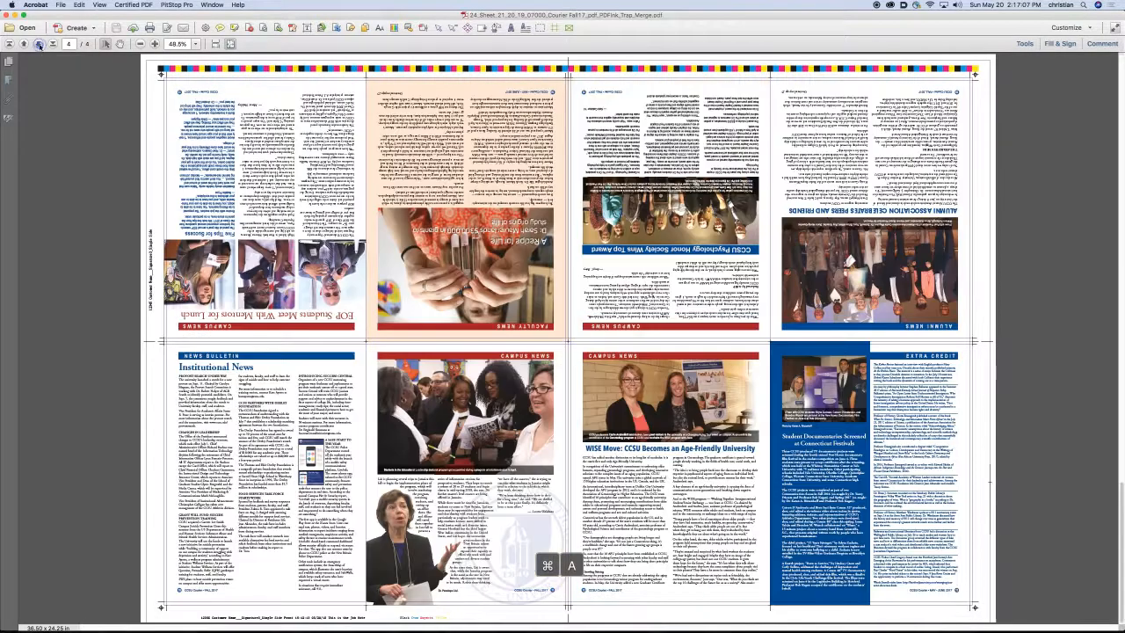
{"action": "left_click", "coordinate": [38, 44]}
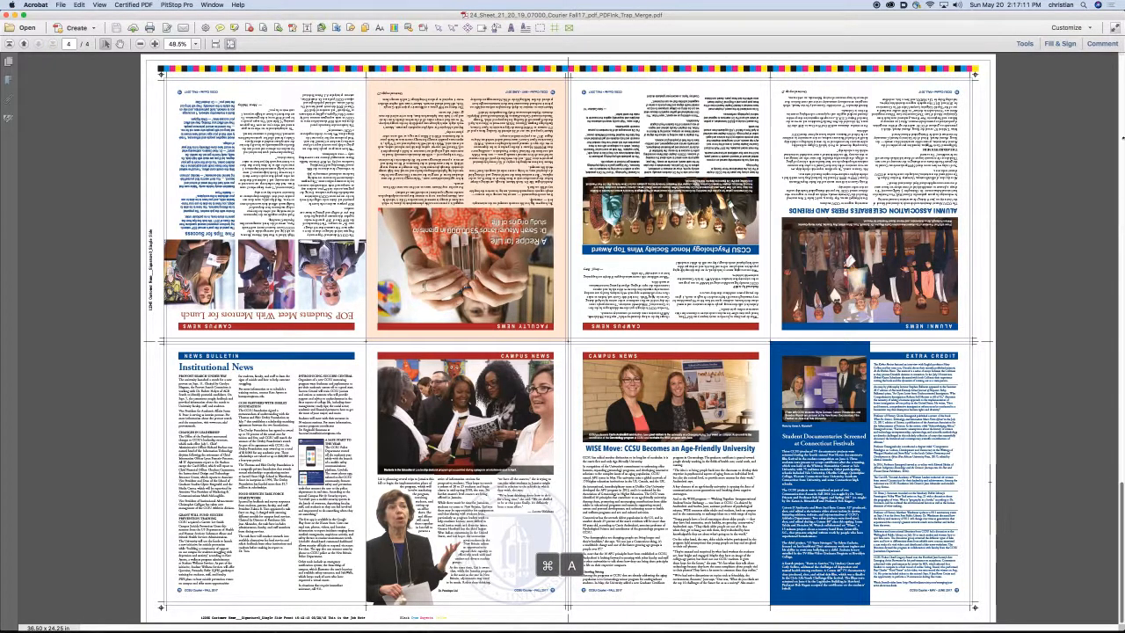
{"action": "left_click", "coordinate": [6, 15]}
{"action": "left_click", "coordinate": [472, 255]}
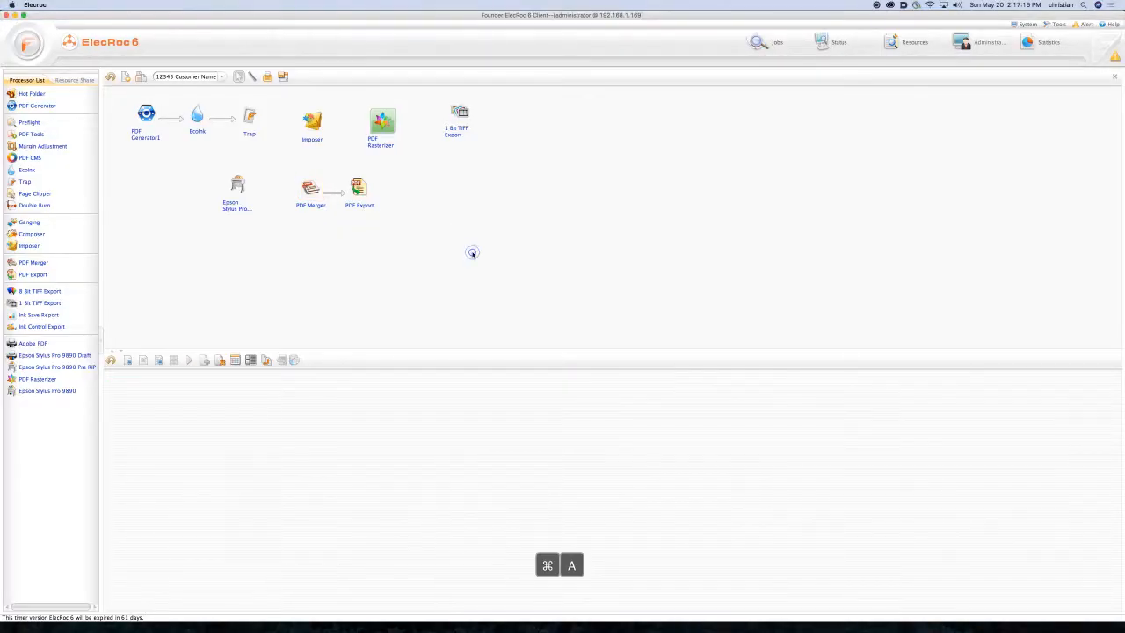
Check the processing log of the running PDF Rasterizer job in the status view.
{"action": "left_click", "coordinate": [835, 44]}
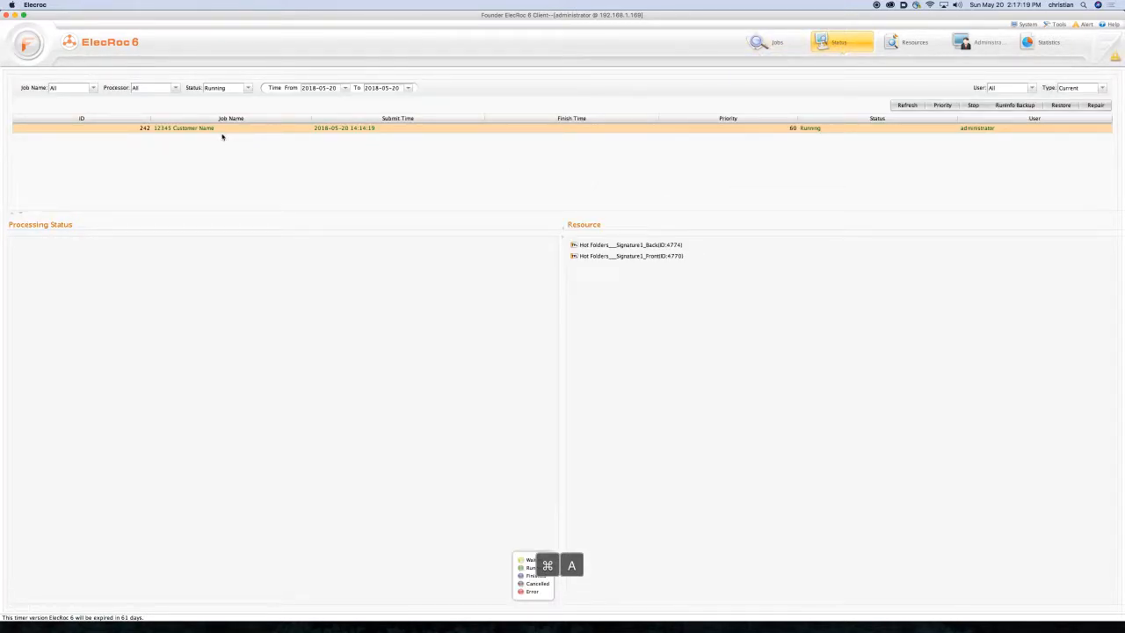
{"action": "double_click", "coordinate": [208, 129]}
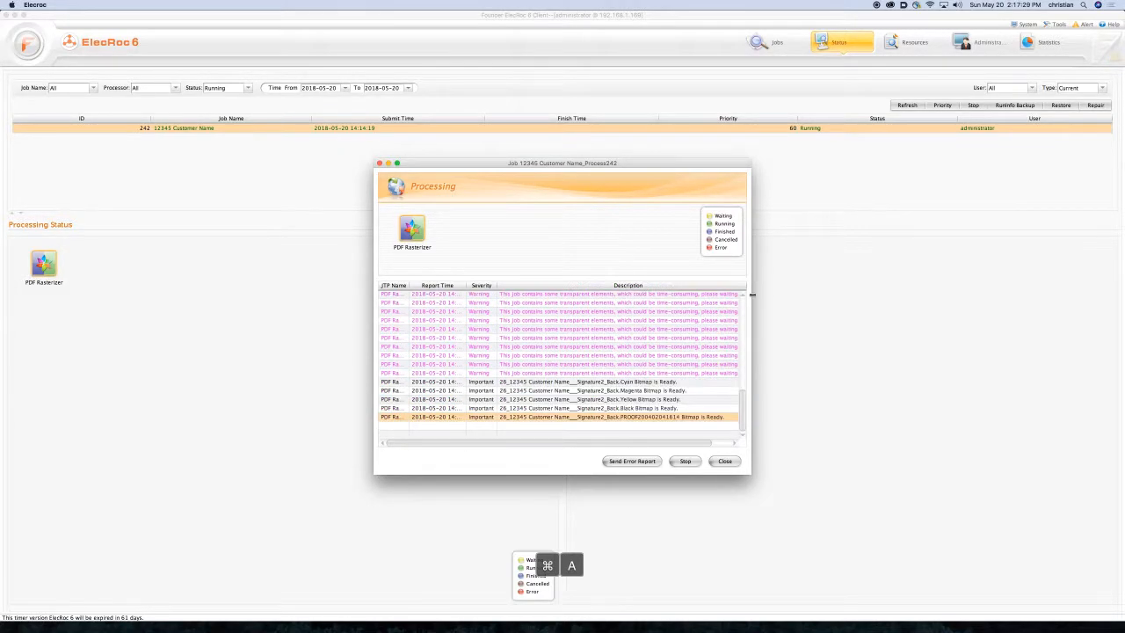
{"action": "left_click", "coordinate": [725, 462]}
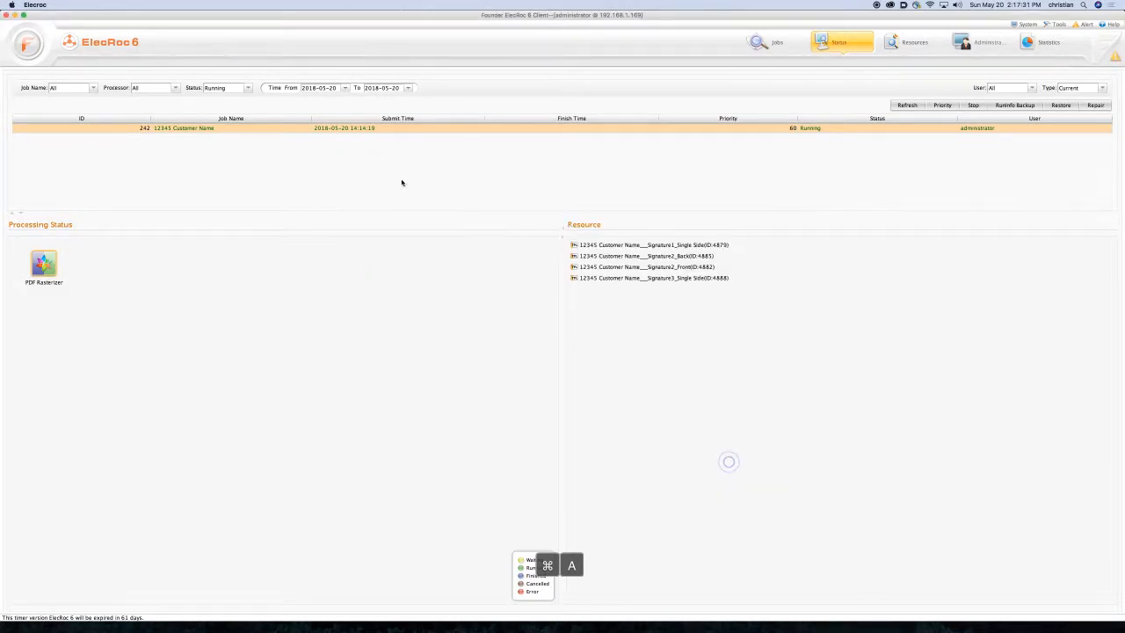
Inspect the PDF Rasterizer's finished output for Signature1 Single Side and Signature2 Front, including its separations and the Signature1 cyan preview.
{"action": "left_click", "coordinate": [769, 45]}
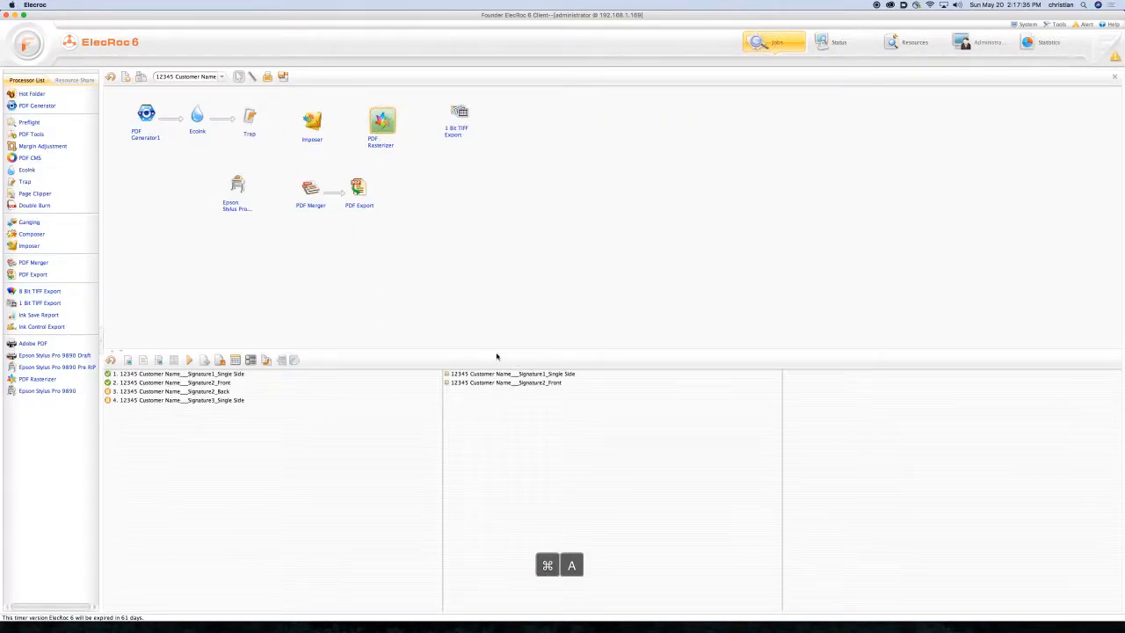
{"action": "left_click", "coordinate": [446, 375]}
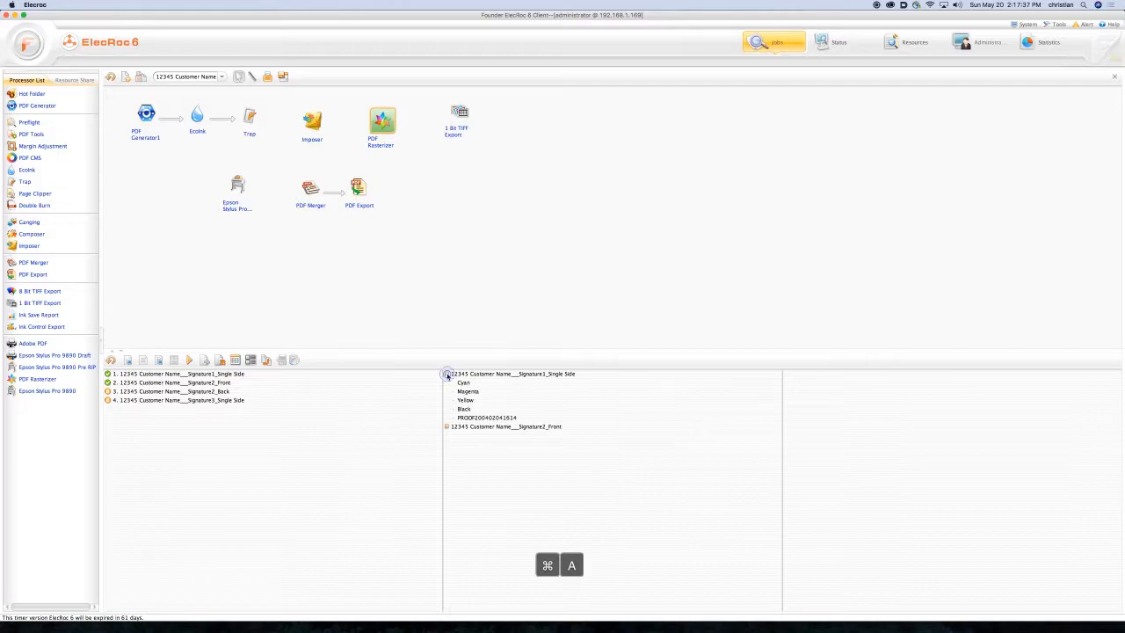
{"action": "left_click", "coordinate": [463, 384]}
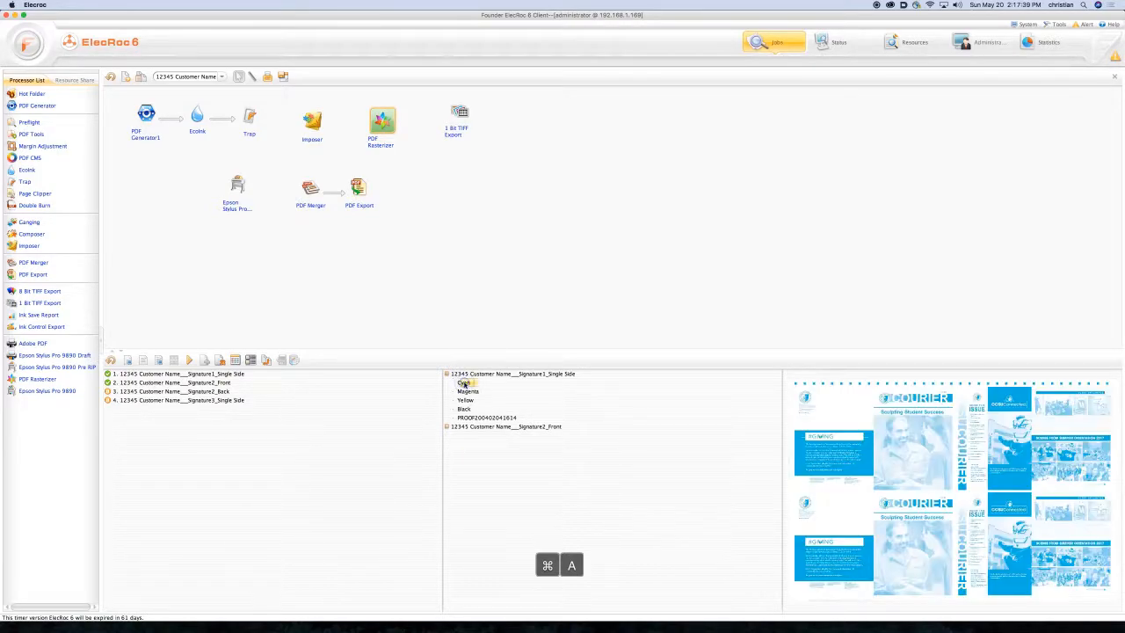
{"action": "left_click", "coordinate": [473, 375]}
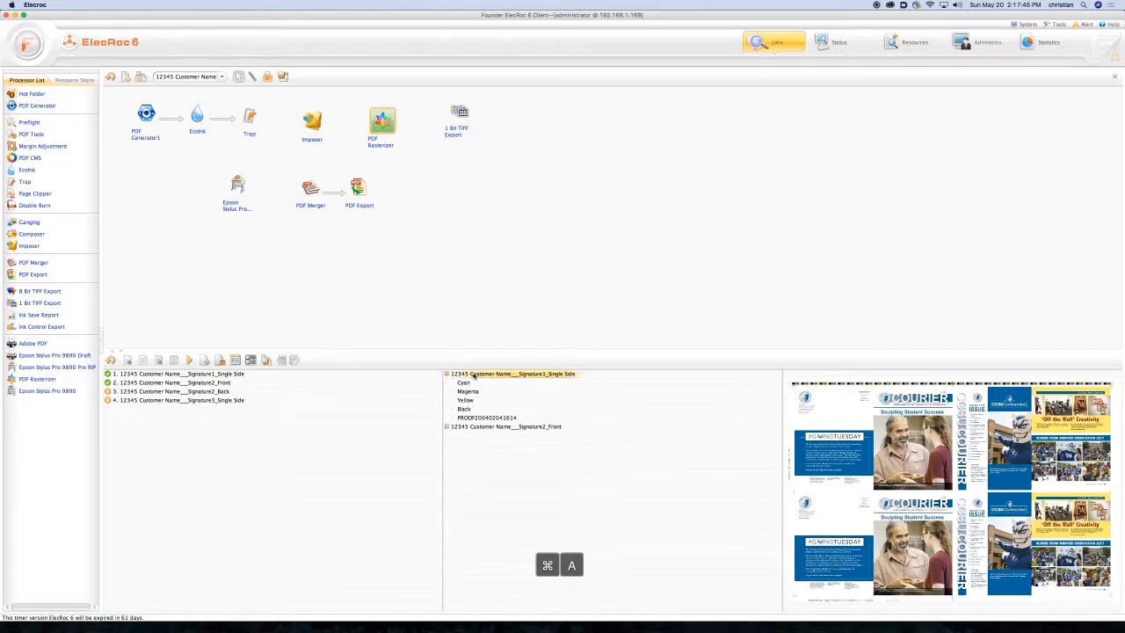
{"action": "left_click", "coordinate": [456, 427]}
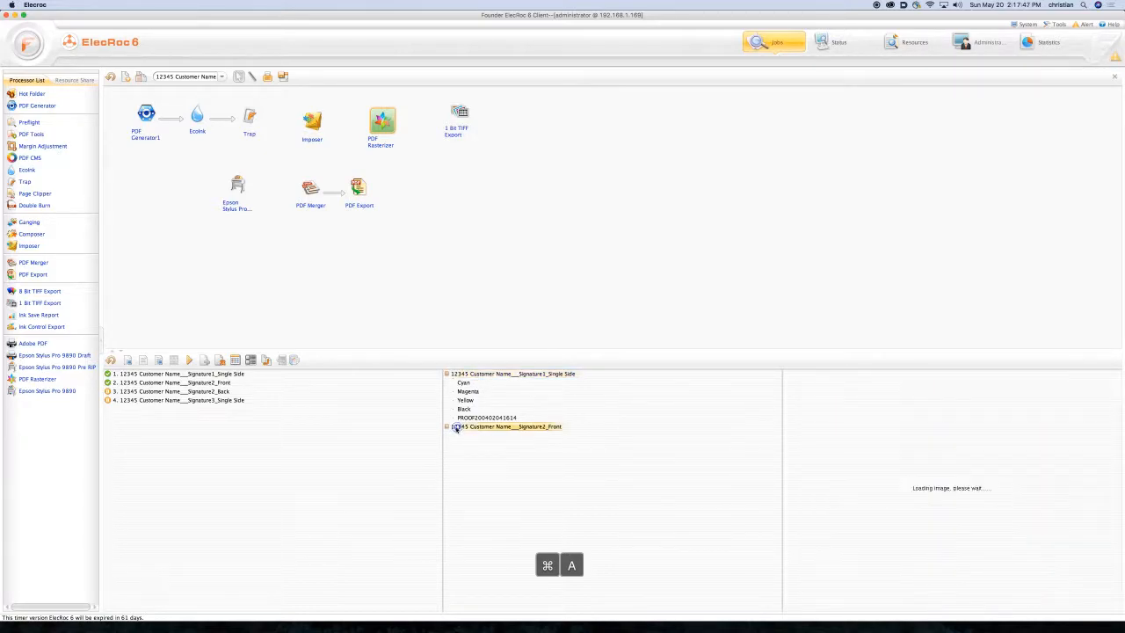
{"action": "left_click", "coordinate": [446, 427]}
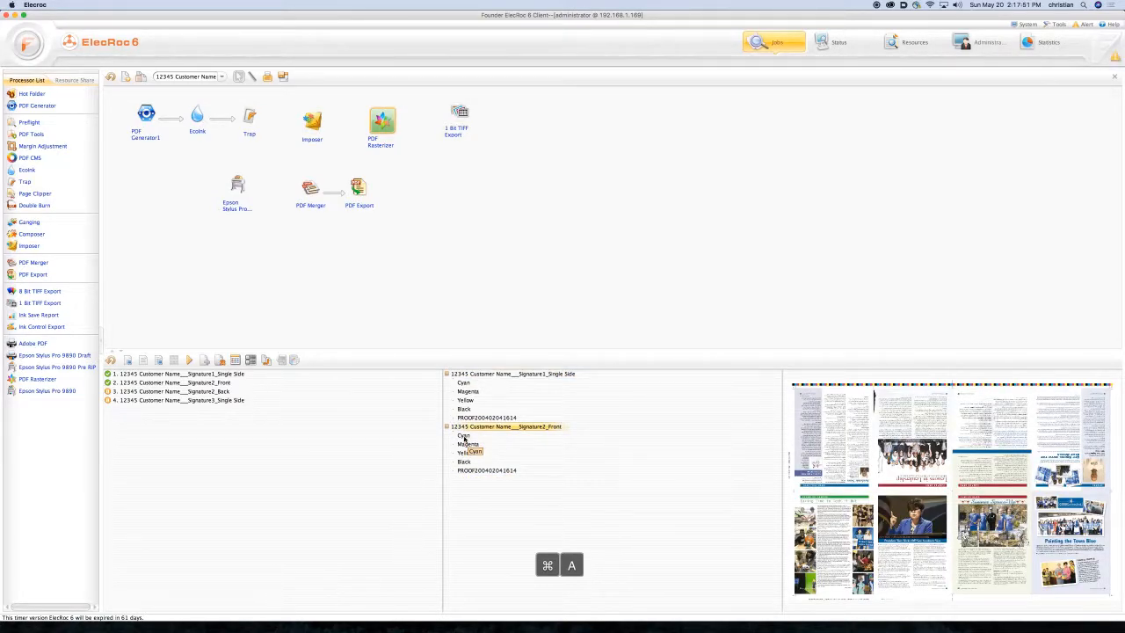
{"action": "left_click", "coordinate": [447, 428]}
{"action": "left_click", "coordinate": [506, 303]}
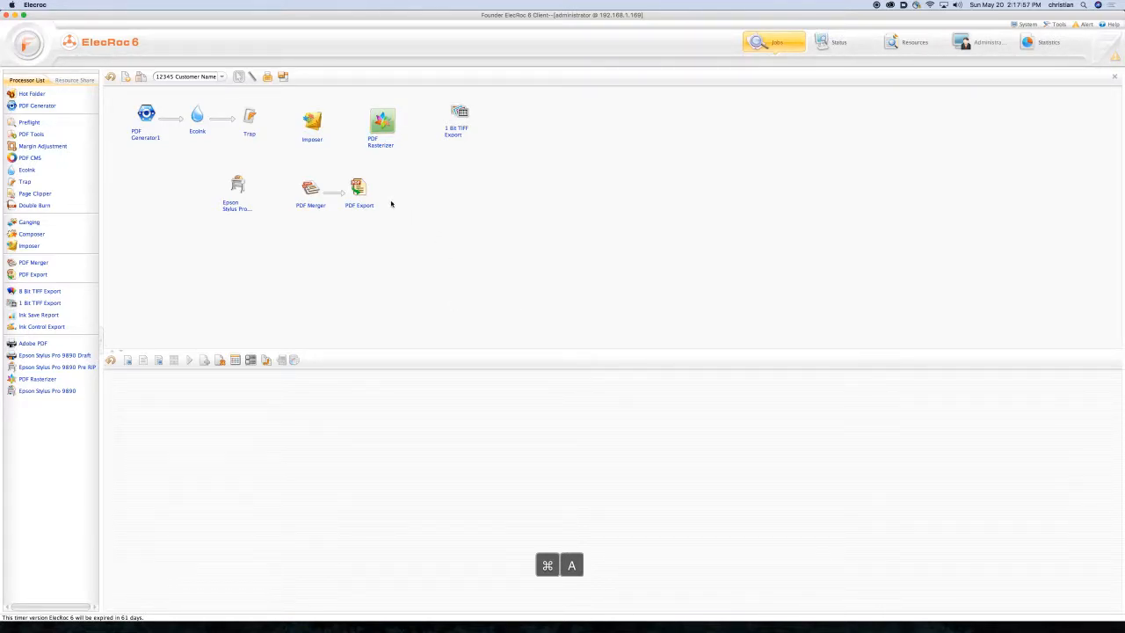
Open the TIFF bitmap preview of the rasterized Signature1 Single Side.
{"action": "left_click", "coordinate": [382, 120]}
{"action": "left_click", "coordinate": [462, 375]}
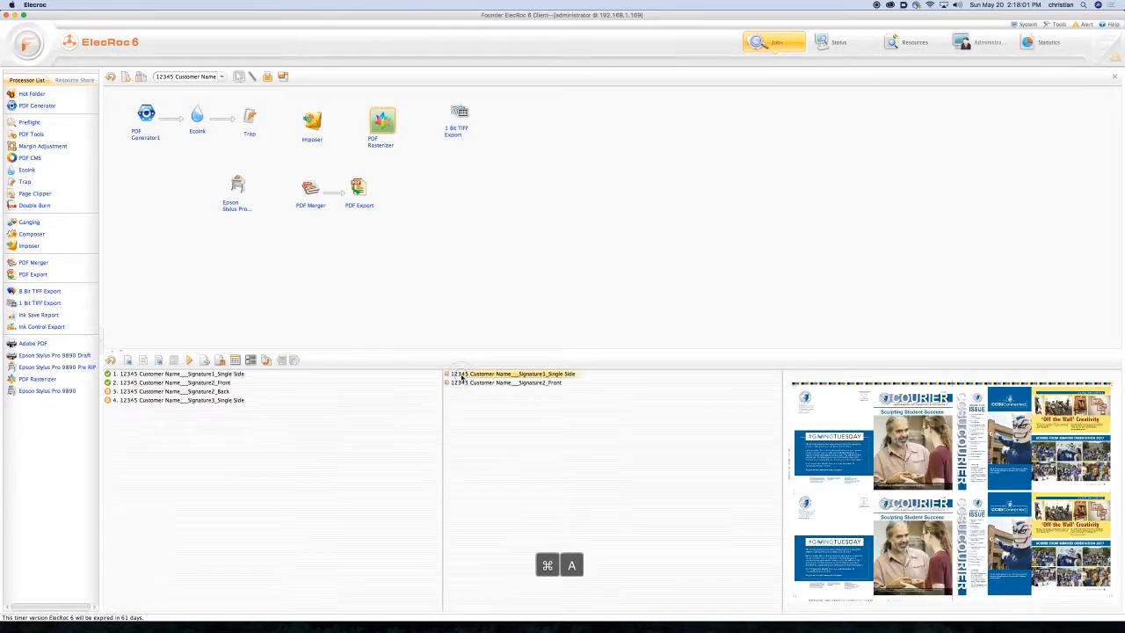
{"action": "right_click", "coordinate": [461, 376]}
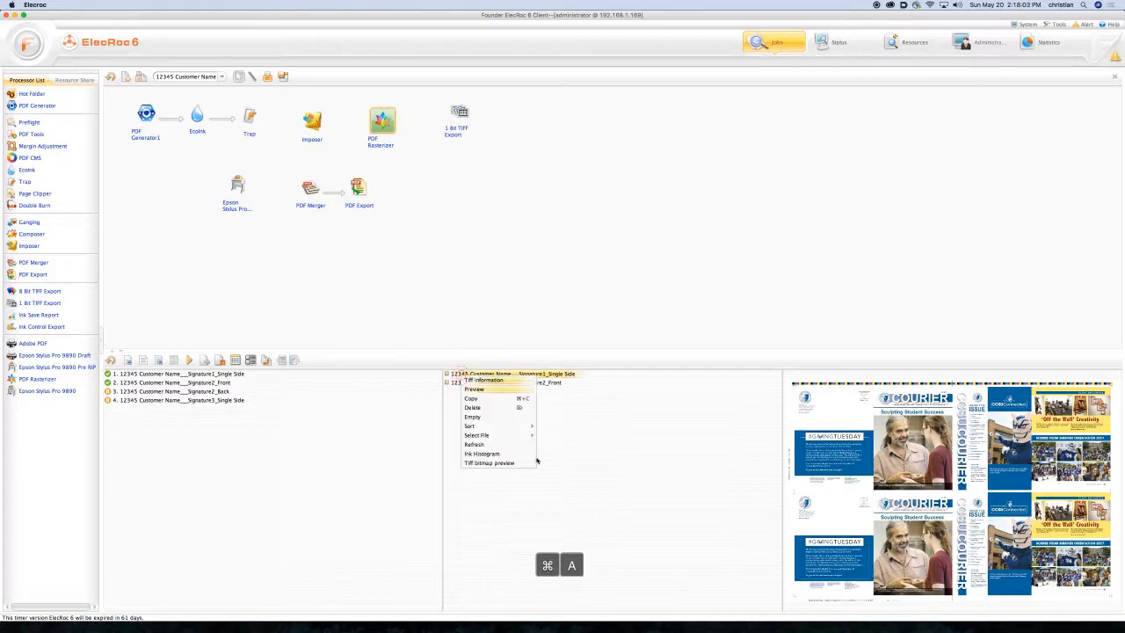
{"action": "left_click", "coordinate": [490, 463]}
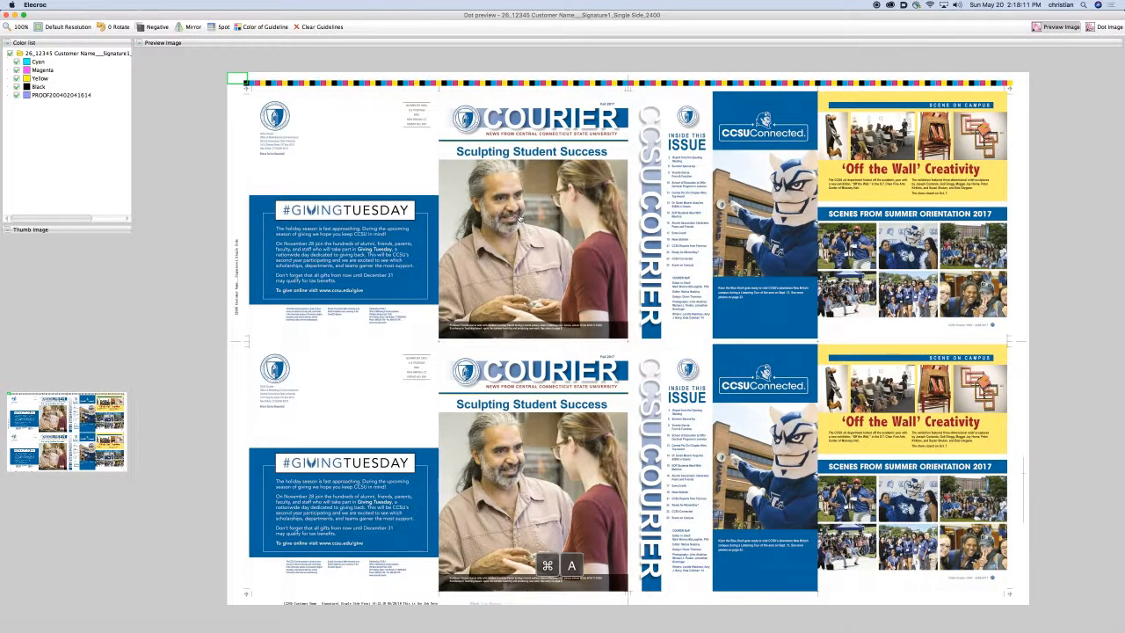
Examine the halftone dots in the cover photo, the vertical Courier title and the masthead seal, and close the dot preview.
{"action": "left_click", "coordinate": [520, 212]}
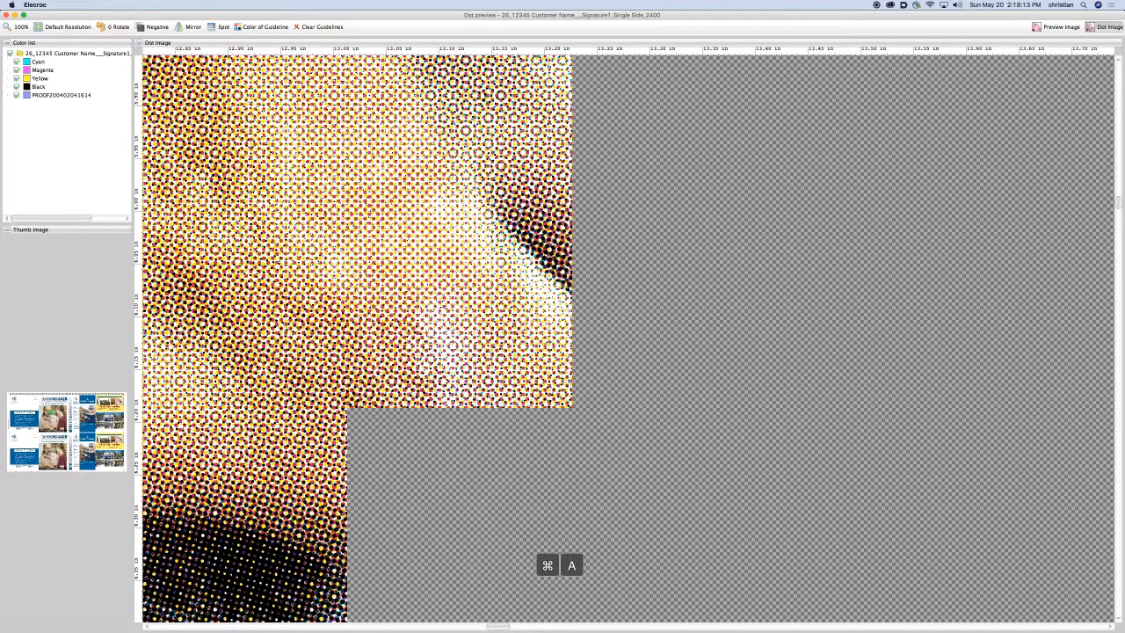
{"action": "left_click", "coordinate": [554, 276]}
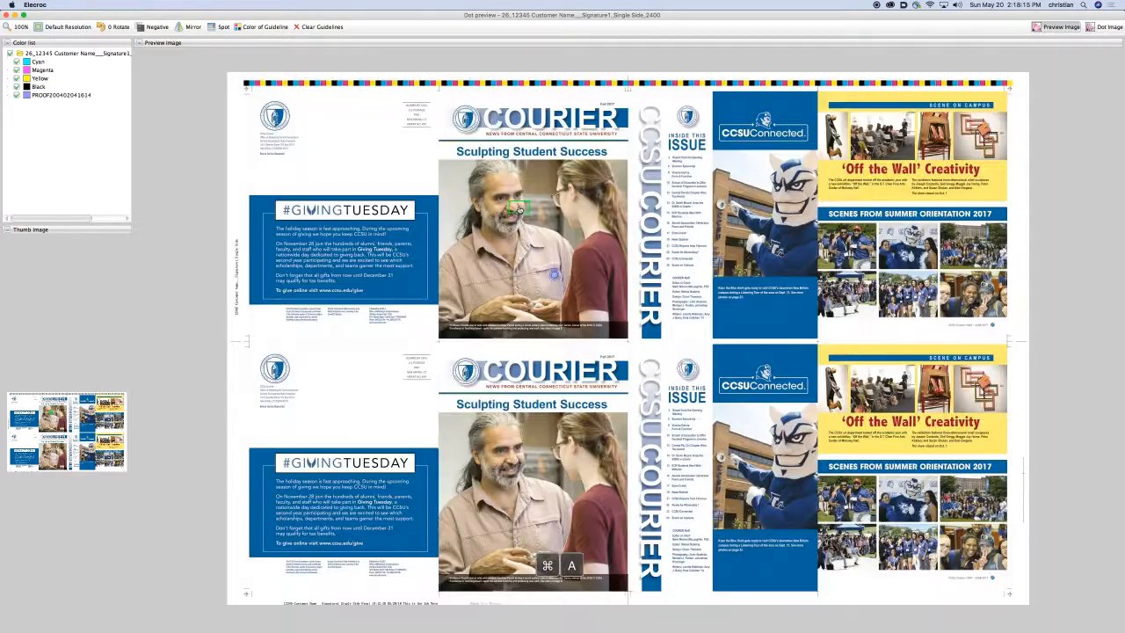
{"action": "left_click", "coordinate": [643, 255]}
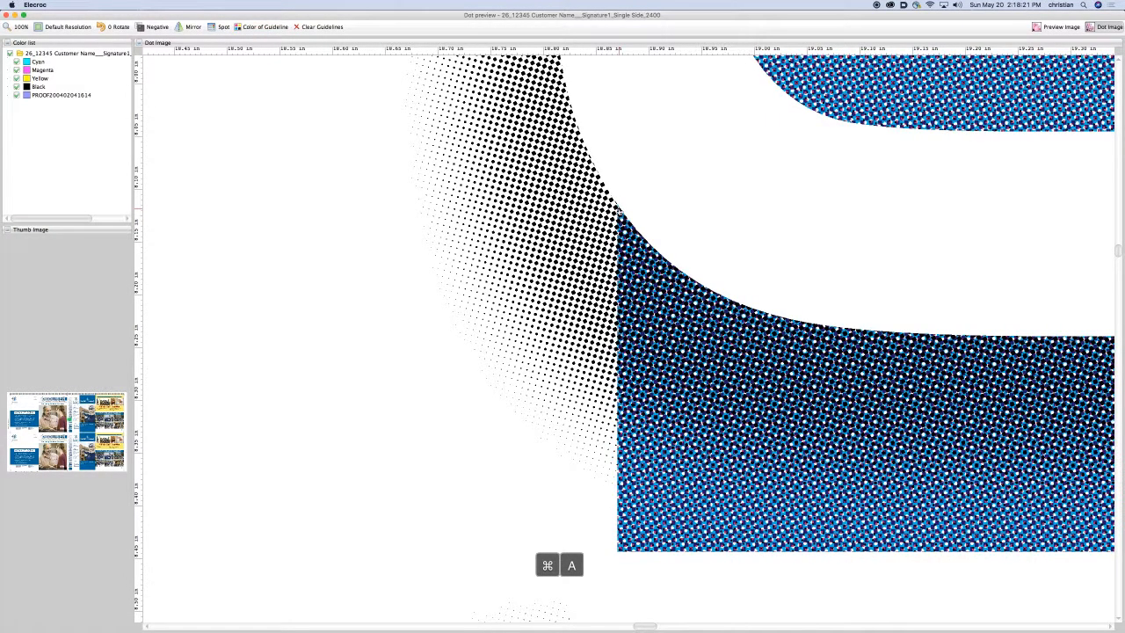
{"action": "left_click", "coordinate": [643, 255]}
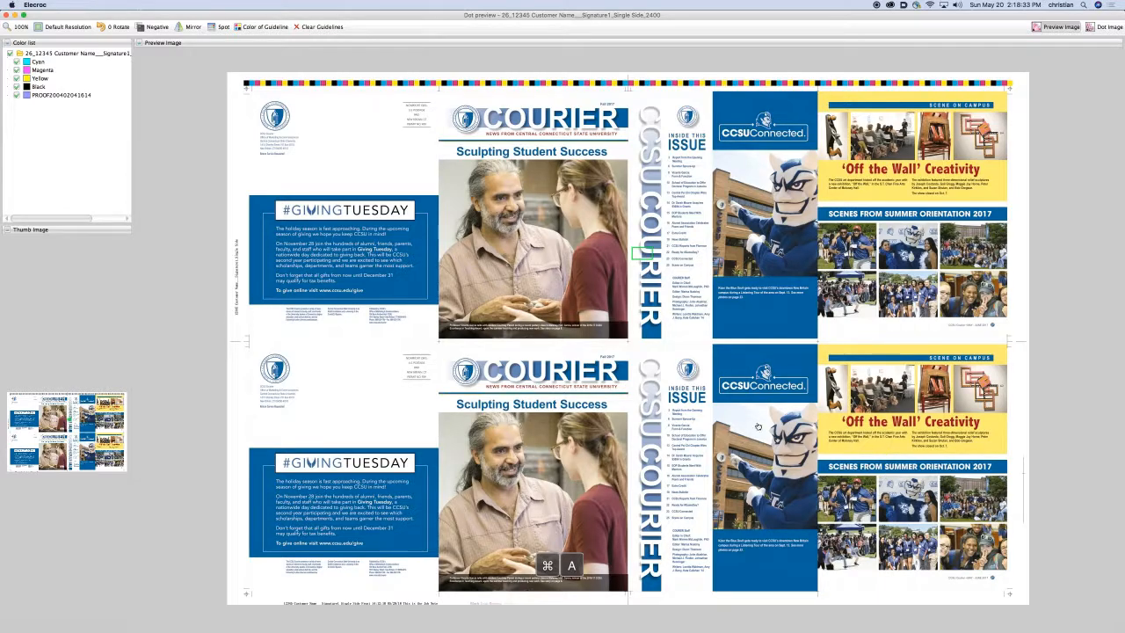
{"action": "double_click", "coordinate": [479, 129]}
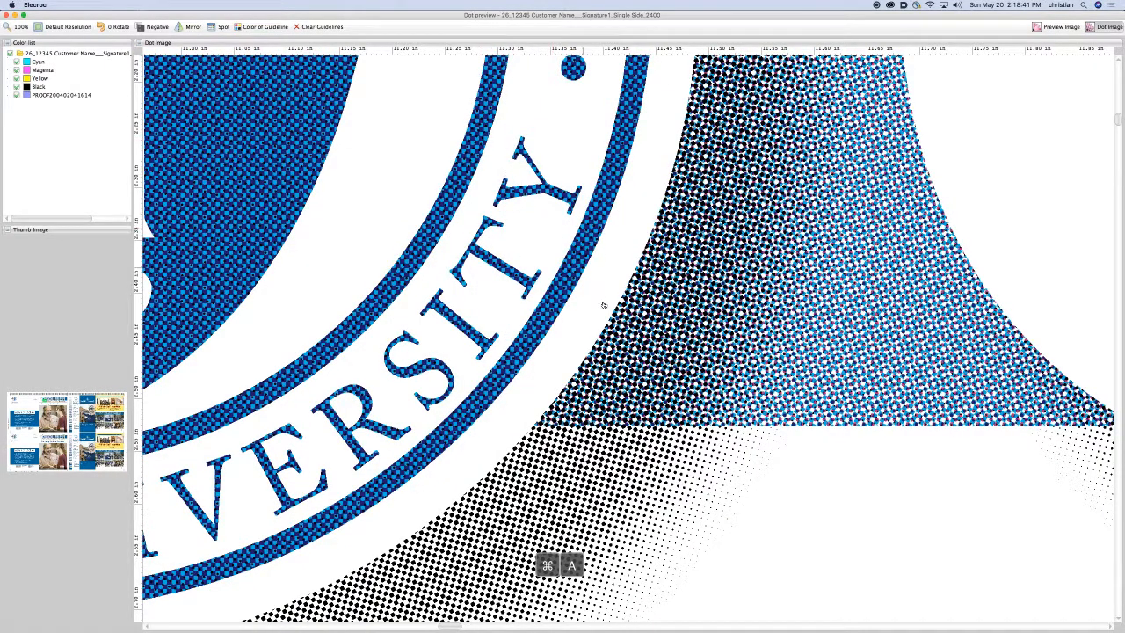
{"action": "double_click", "coordinate": [613, 374]}
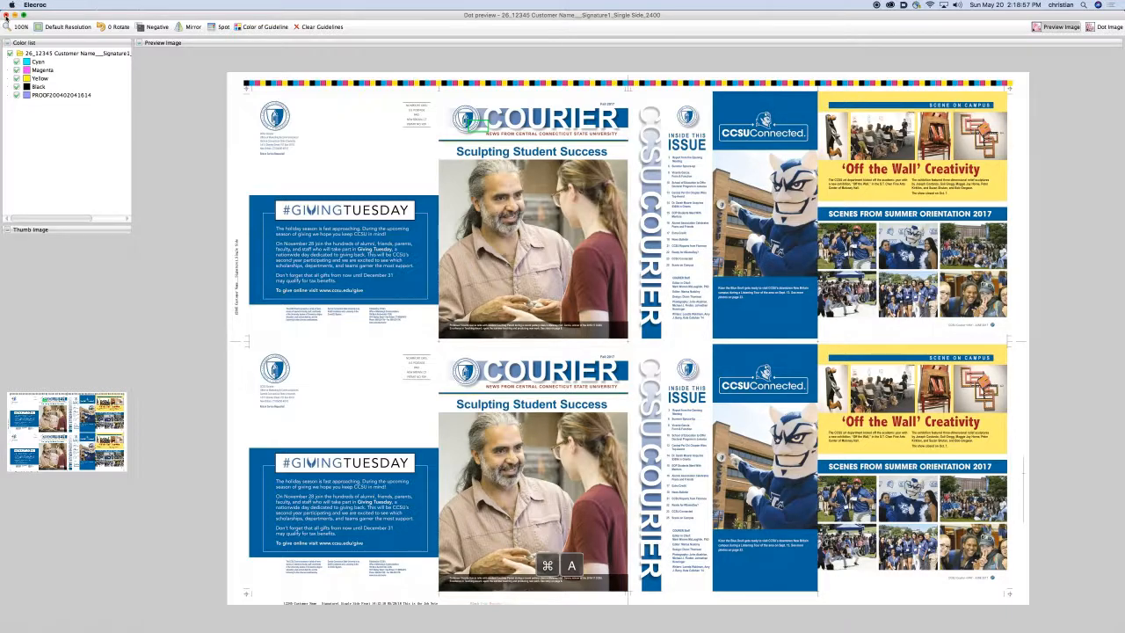
{"action": "left_click", "coordinate": [6, 16]}
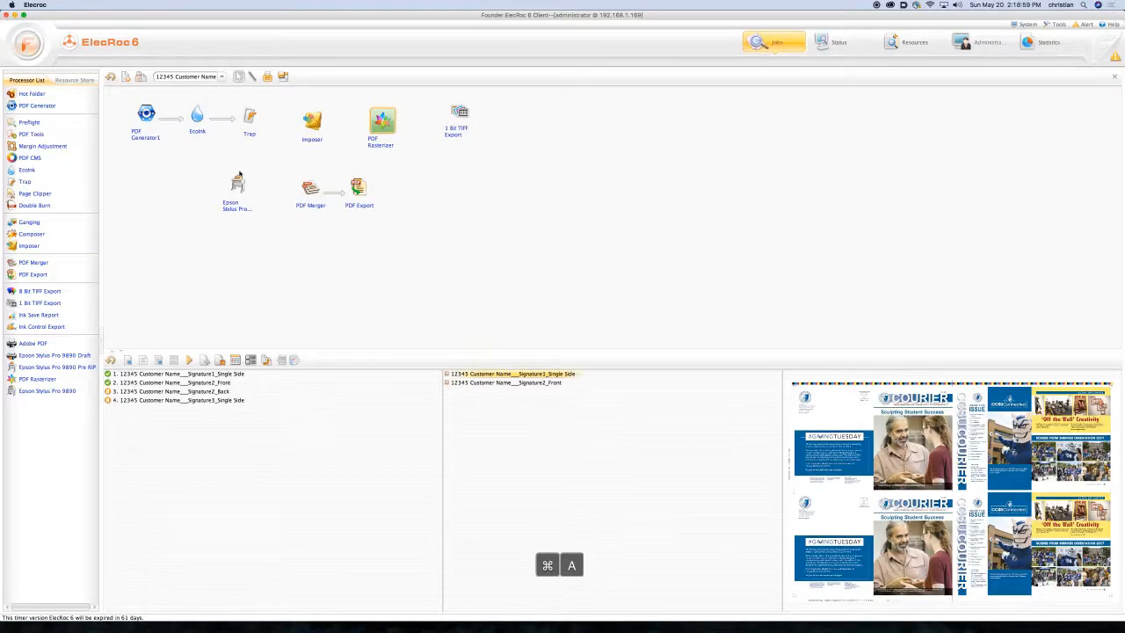
Recheck the rasterizing job's progress by reading the latest entries in its processing log.
{"action": "left_click", "coordinate": [829, 43]}
{"action": "left_click", "coordinate": [187, 129]}
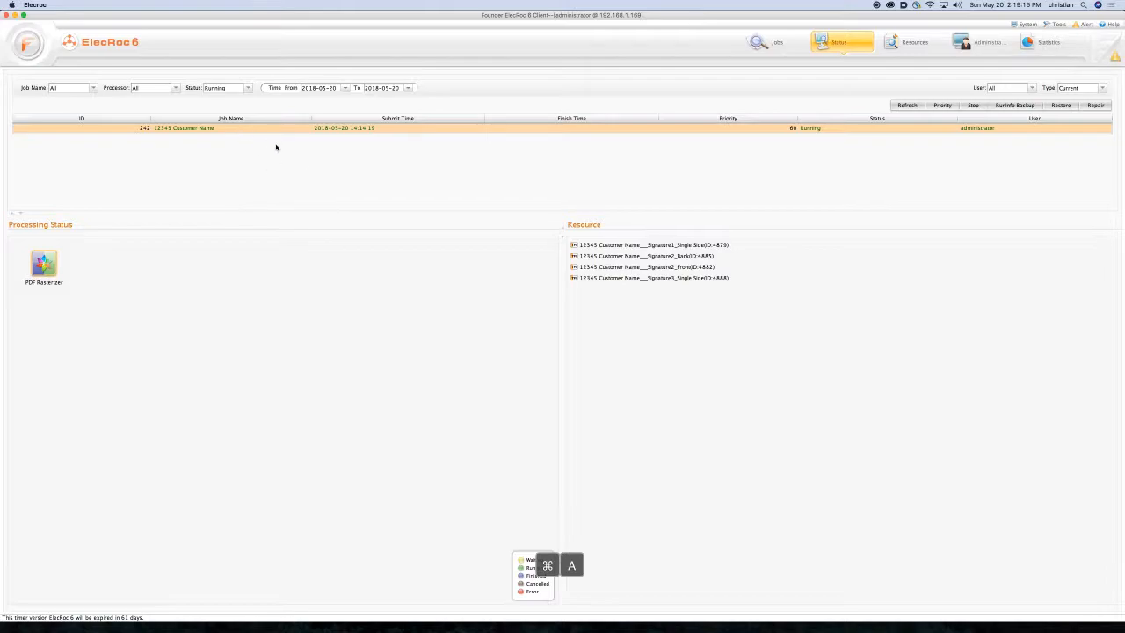
{"action": "double_click", "coordinate": [169, 130]}
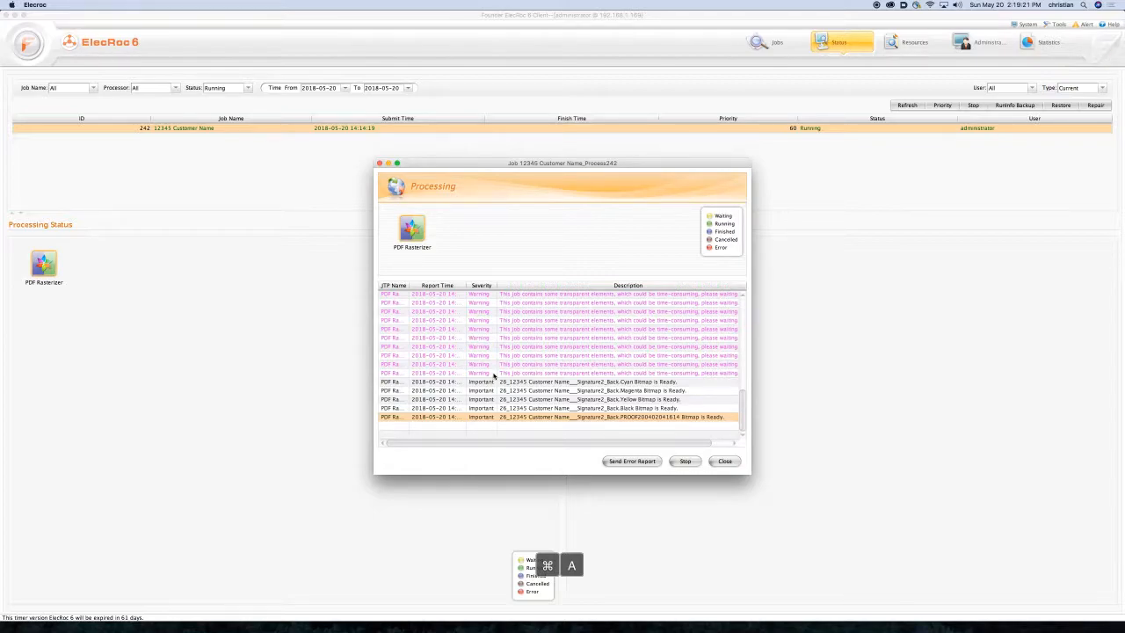
{"action": "left_click_drag", "start_coordinate": [742, 408], "coordinate": [728, 446]}
{"action": "left_click", "coordinate": [727, 461]}
Return to the job workflow and adjust the positions of the 1 Bit TIFF Export and Imposer processors on the canvas.
{"action": "left_click", "coordinate": [765, 49]}
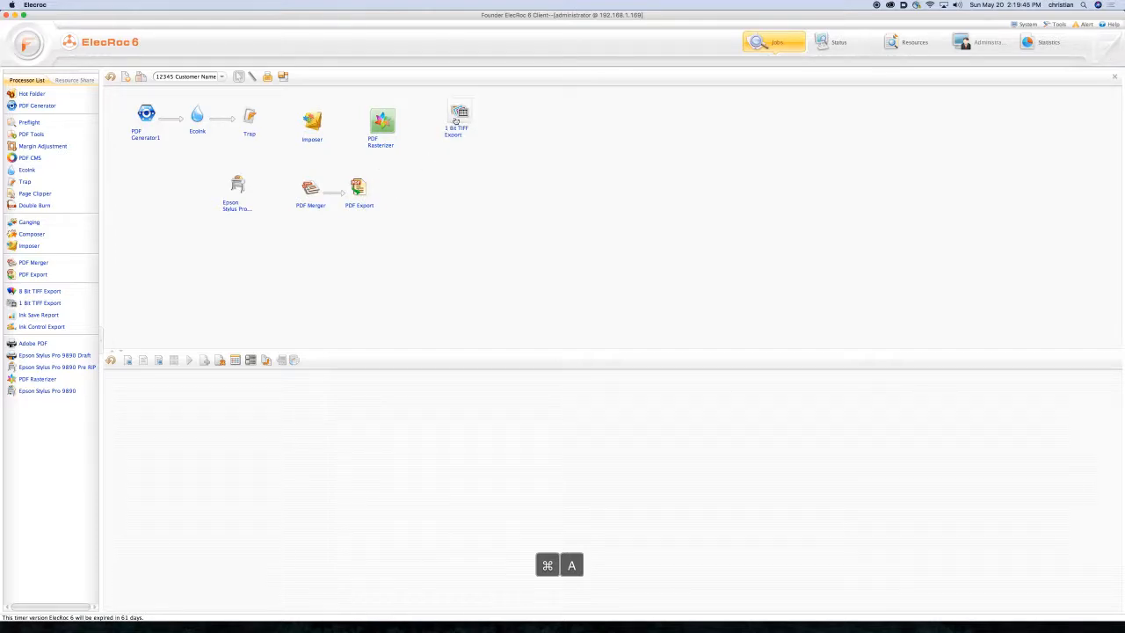
{"action": "left_click_drag", "start_coordinate": [459, 115], "coordinate": [460, 123]}
{"action": "left_click", "coordinate": [516, 188]}
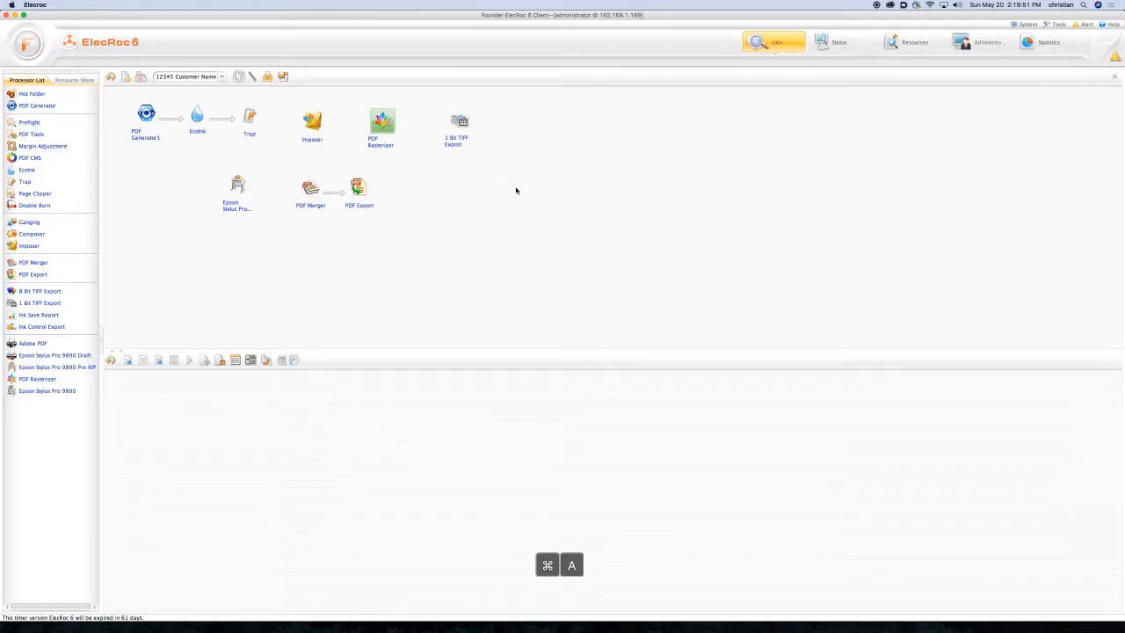
{"action": "left_click_drag", "start_coordinate": [313, 121], "coordinate": [308, 118]}
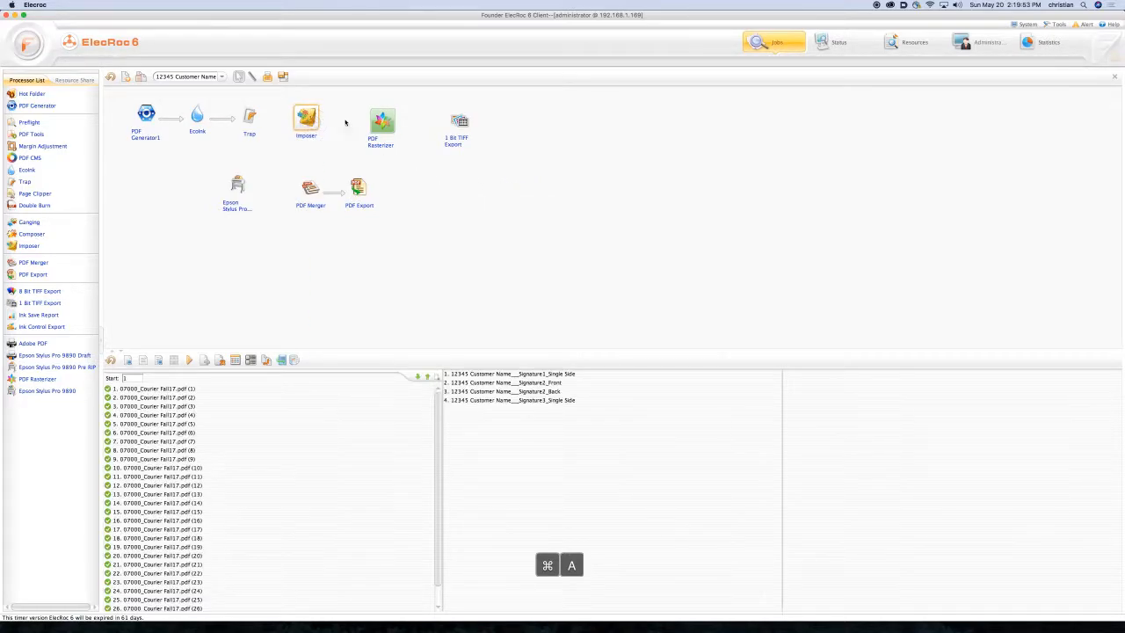
Move the PDF Rasterizer and 1 Bit TIFF Export processors closer to the Imposer on the workflow canvas.
{"action": "left_click_drag", "start_coordinate": [388, 121], "coordinate": [378, 119]}
{"action": "left_click_drag", "start_coordinate": [459, 123], "coordinate": [442, 121]}
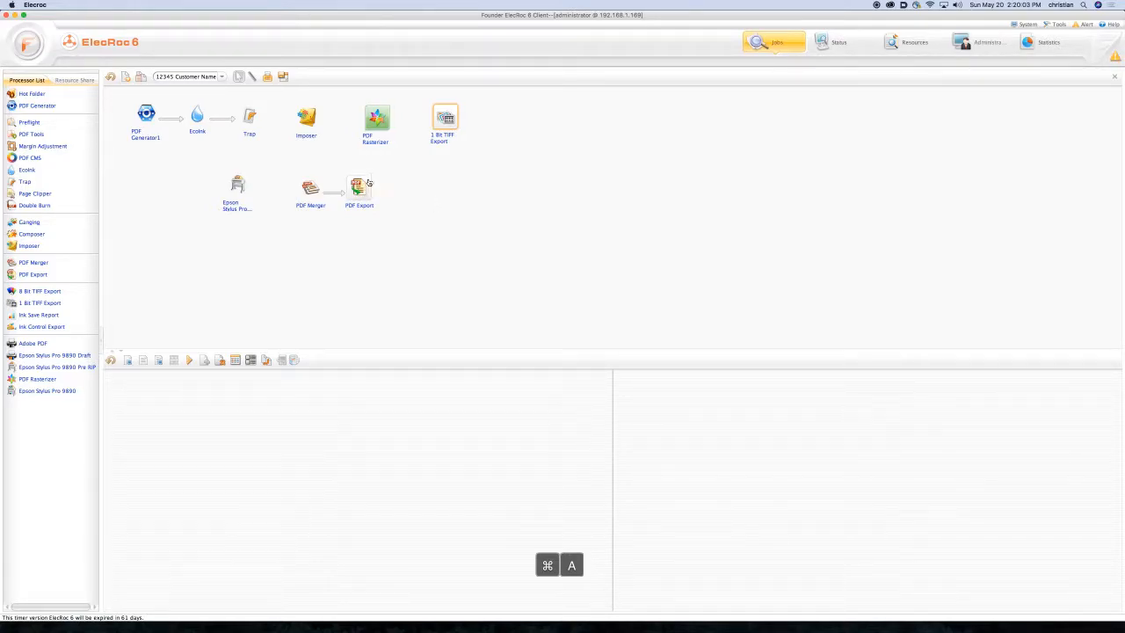
View the PDF Rasterizer's Signature2 Front and Back outputs, and open the TIFF bitmap preview of Signature2 Front.
{"action": "left_click", "coordinate": [379, 123]}
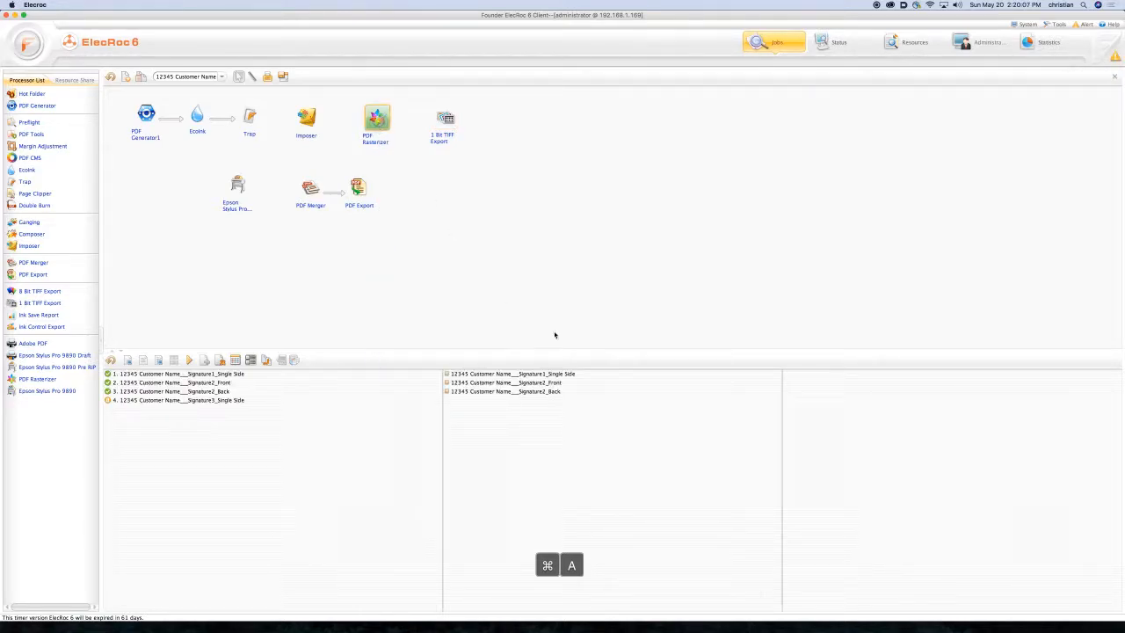
{"action": "left_click", "coordinate": [522, 385]}
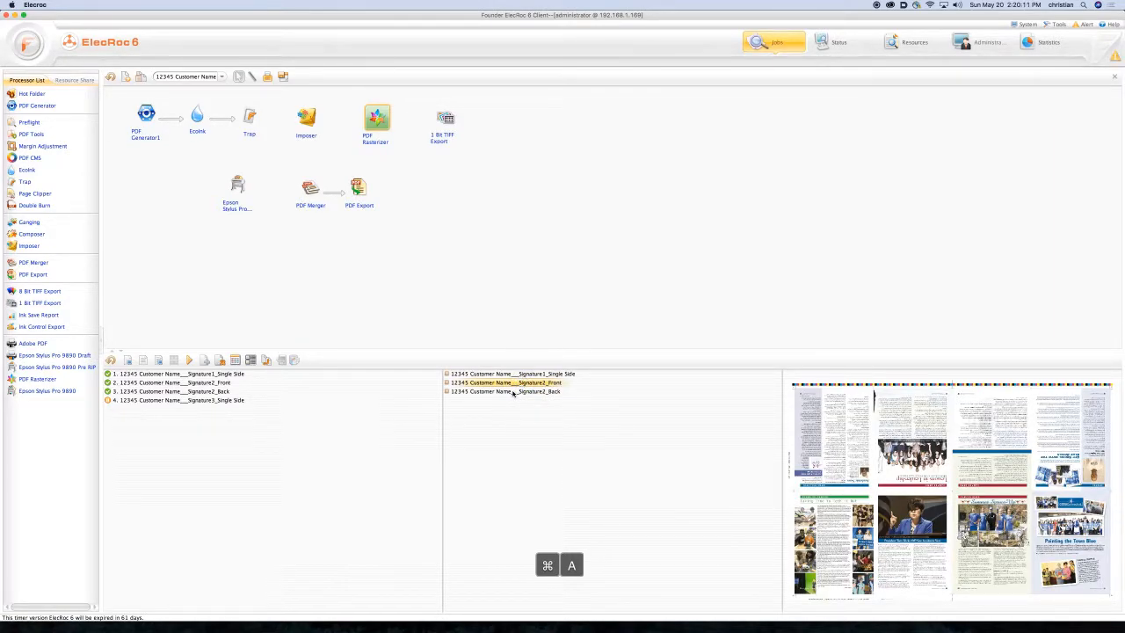
{"action": "left_click", "coordinate": [513, 392]}
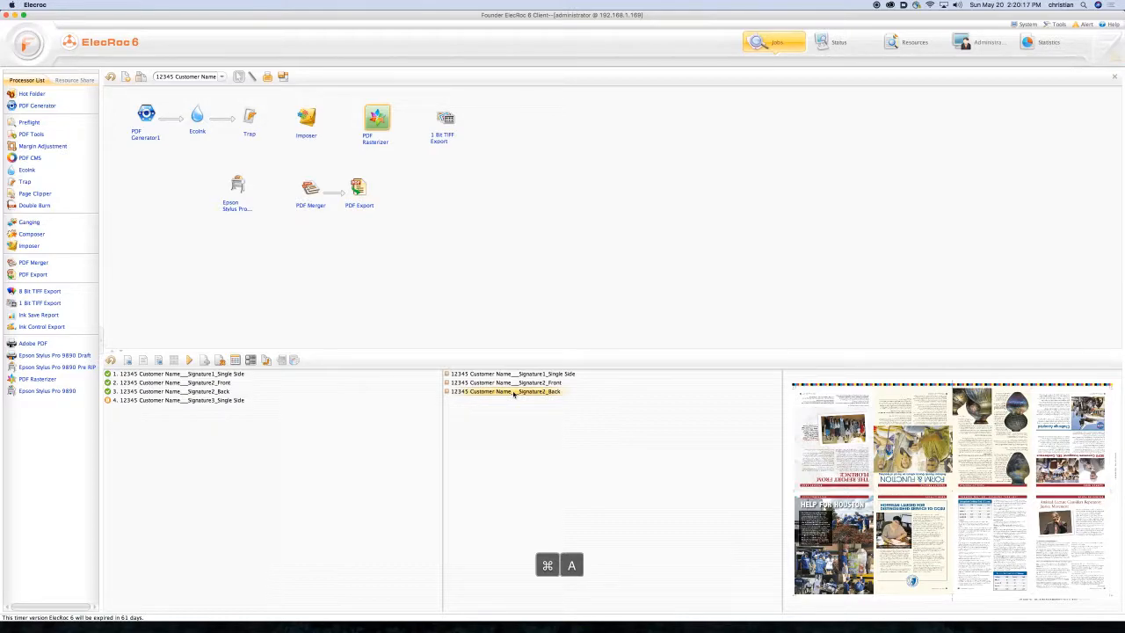
{"action": "left_click", "coordinate": [518, 385]}
{"action": "right_click", "coordinate": [518, 386]}
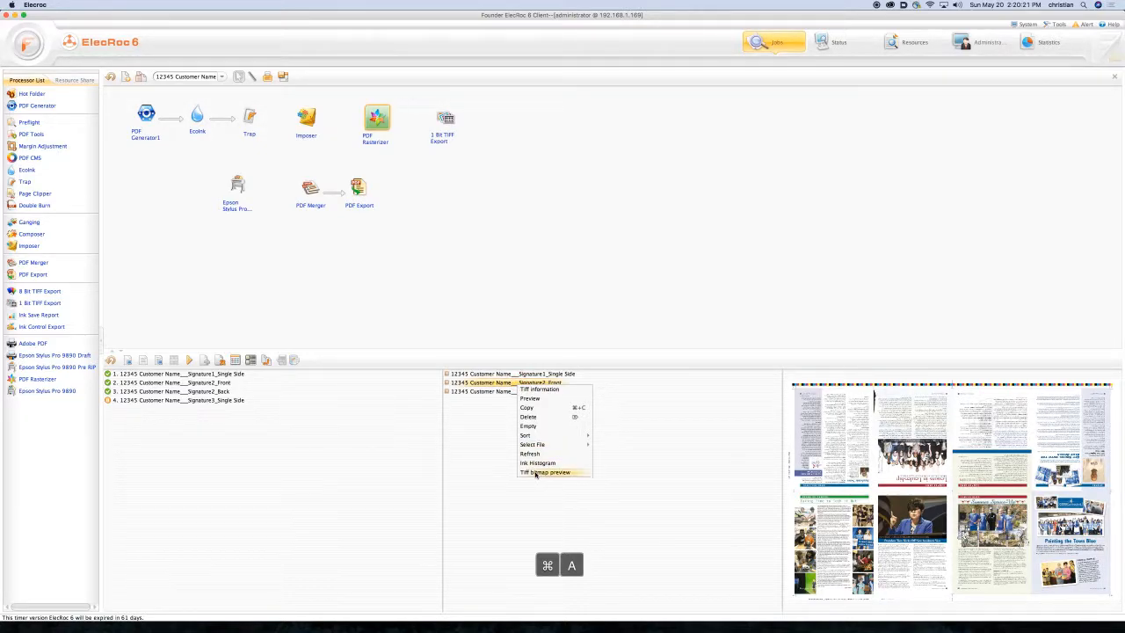
{"action": "left_click", "coordinate": [535, 473]}
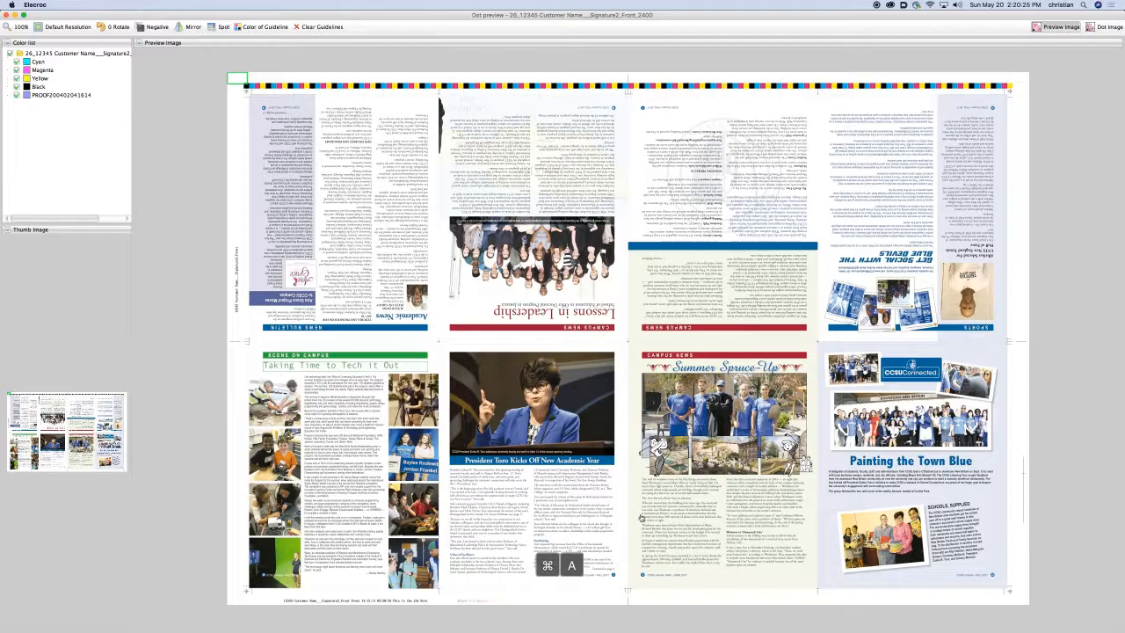
Examine the dots behind the Summer Spruce-Up article text with the Black separation hidden and shown, and return to the full-sheet preview.
{"action": "left_click", "coordinate": [651, 484]}
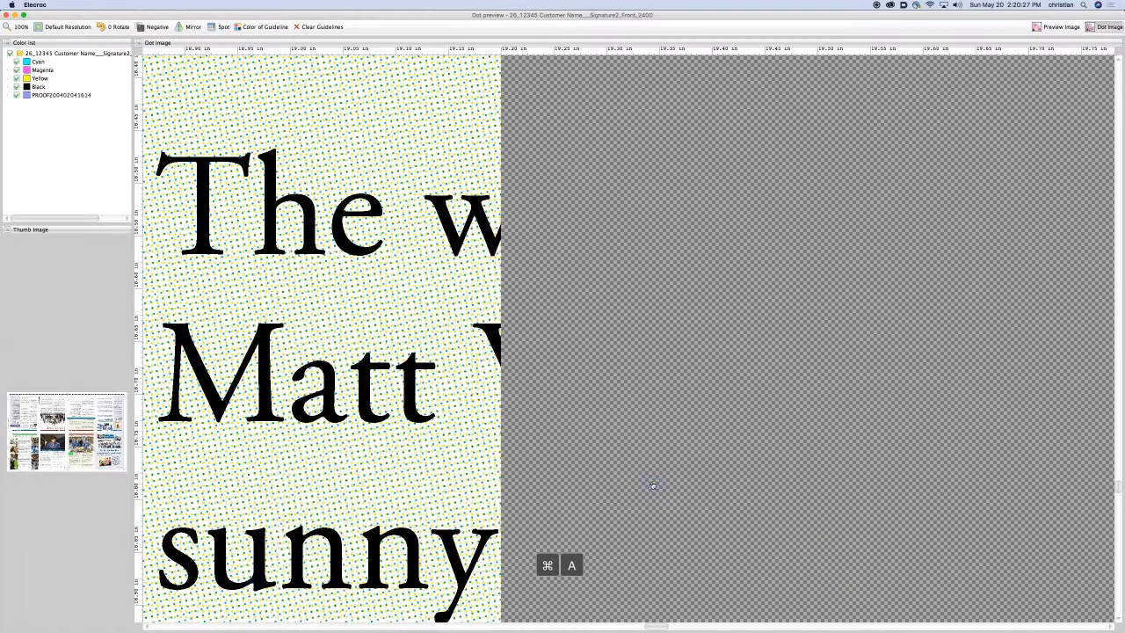
{"action": "left_click", "coordinate": [16, 87]}
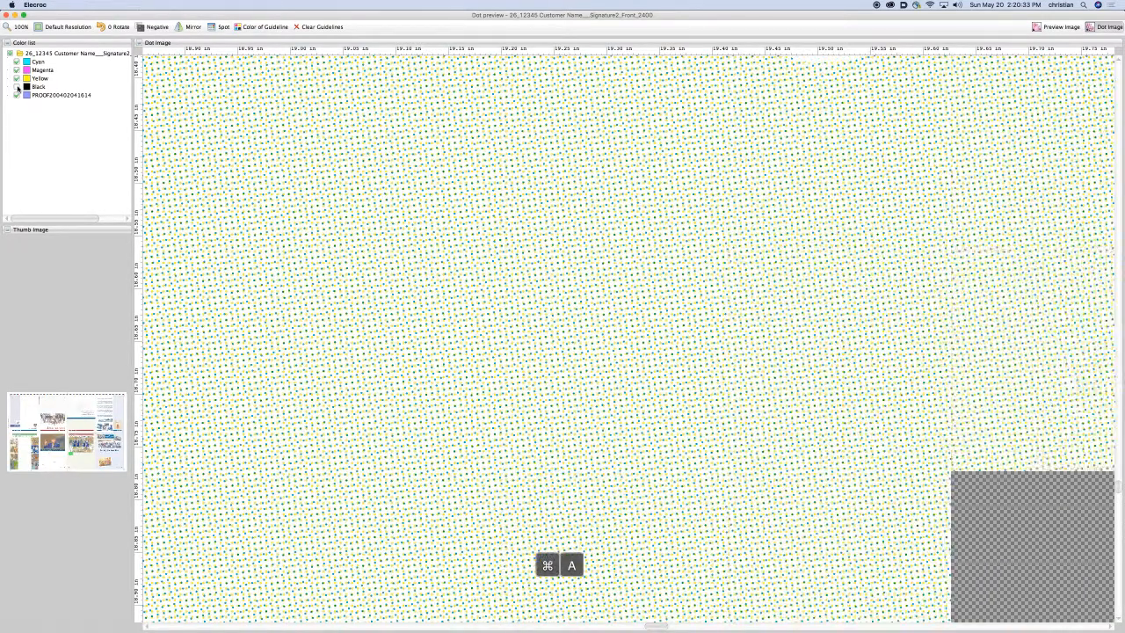
{"action": "left_click", "coordinate": [17, 87]}
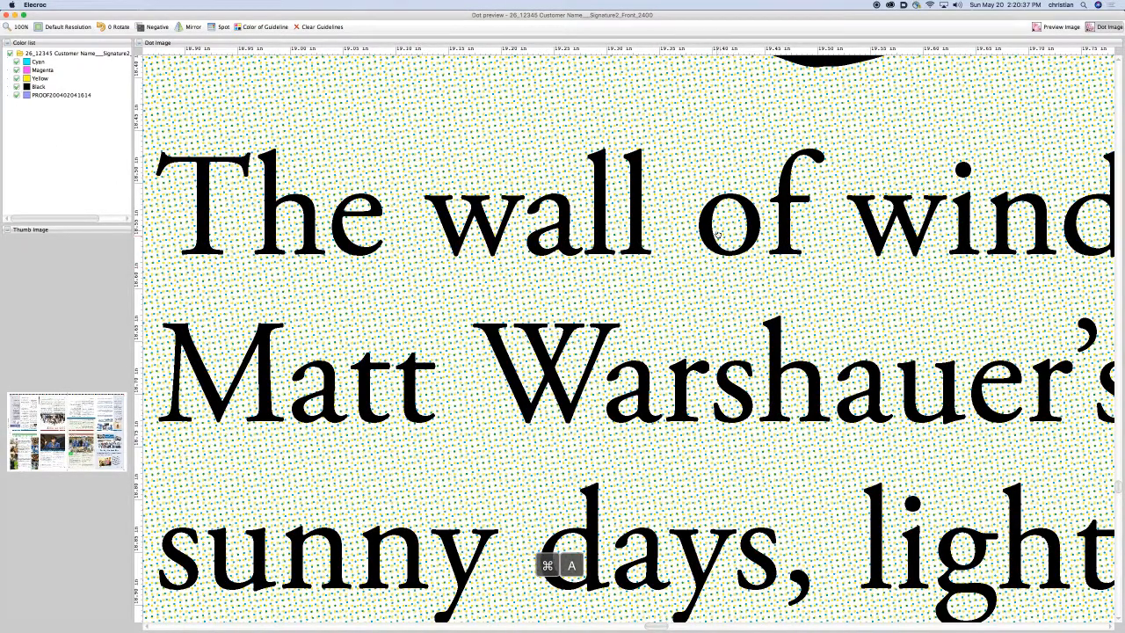
{"action": "key", "text": "super+a"}
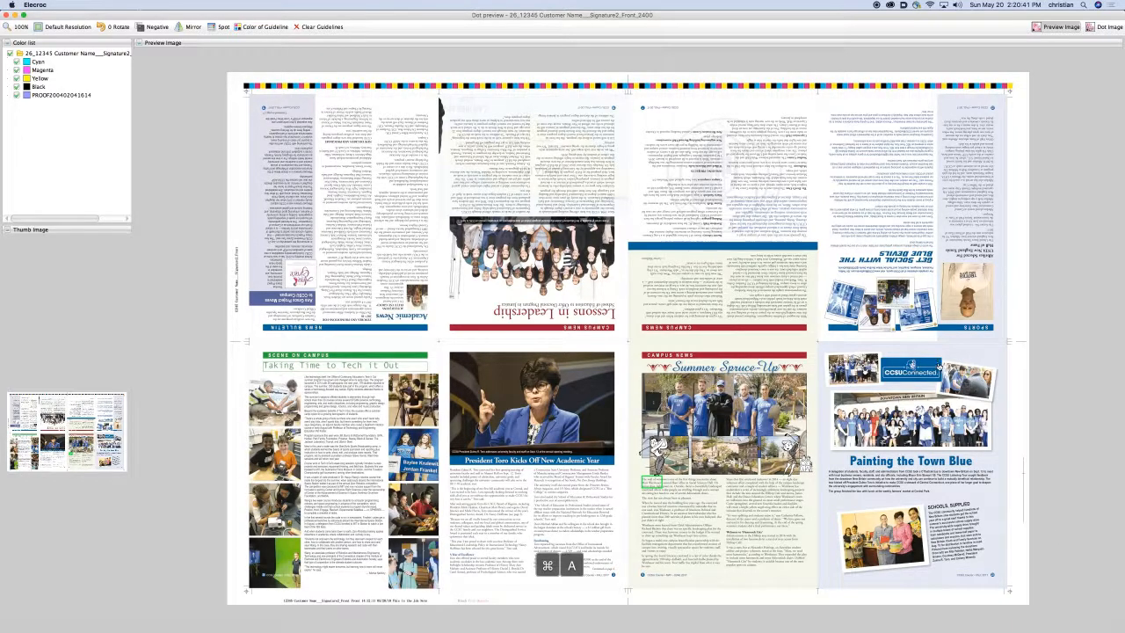
Examine the dots behind the sports page sidebar text with Black hidden and shown, and return to the full-sheet preview.
{"action": "left_click", "coordinate": [972, 223]}
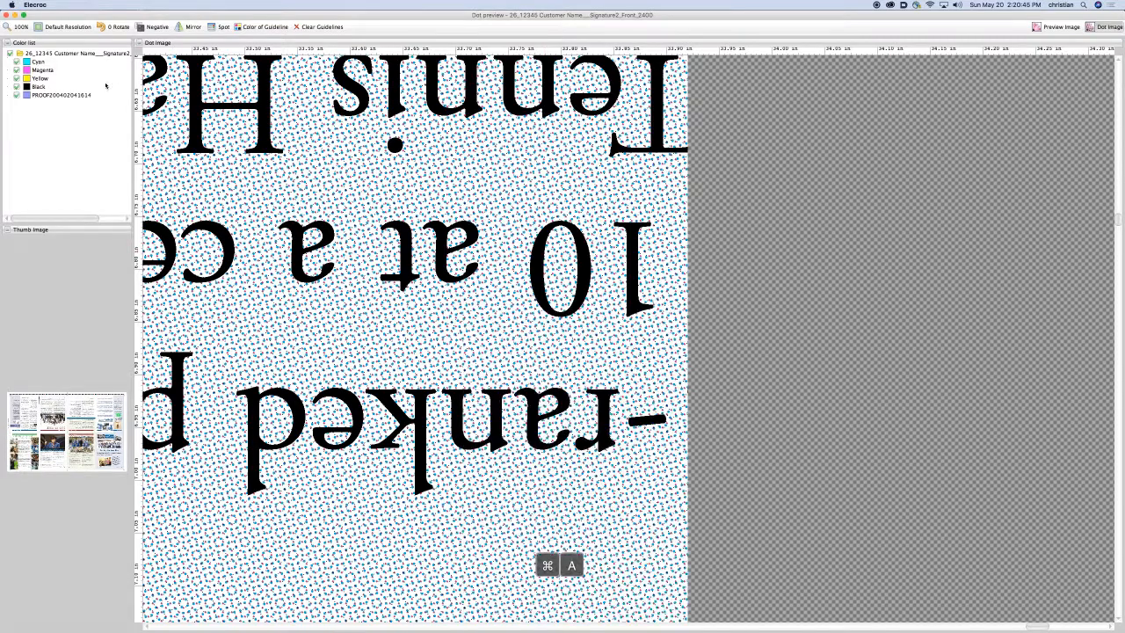
{"action": "left_click", "coordinate": [16, 87]}
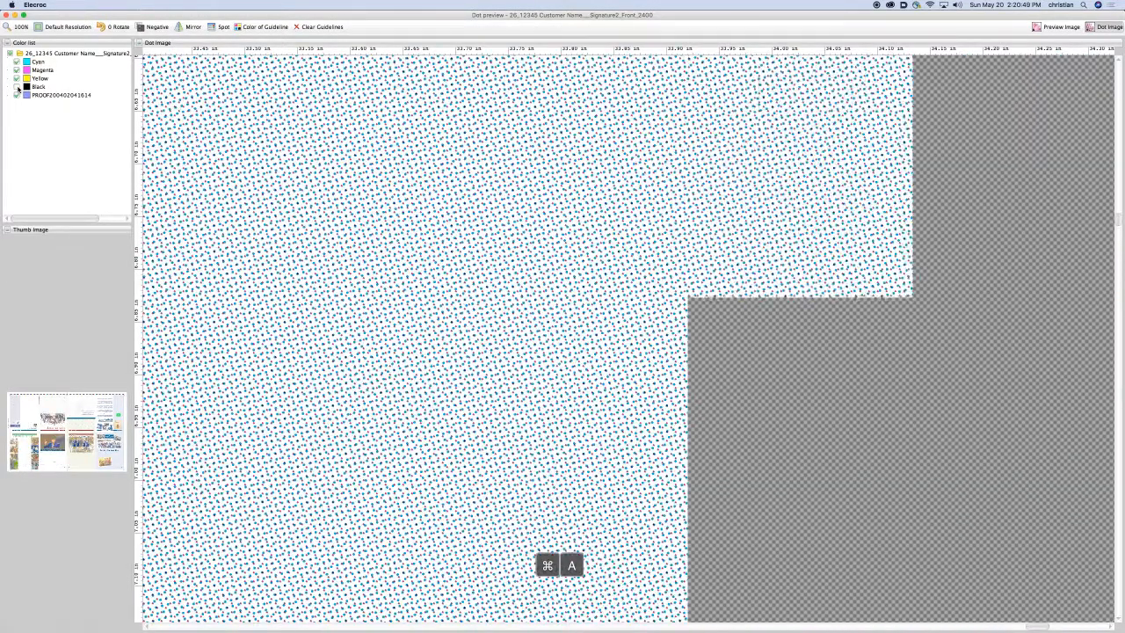
{"action": "left_click", "coordinate": [17, 87]}
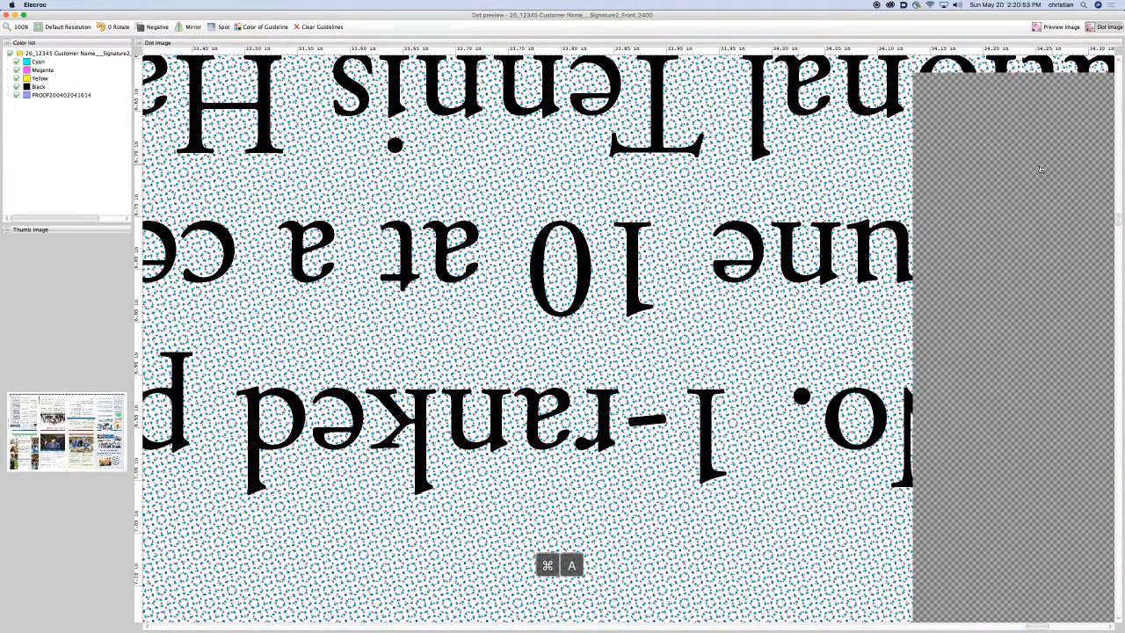
{"action": "key", "text": "super+a"}
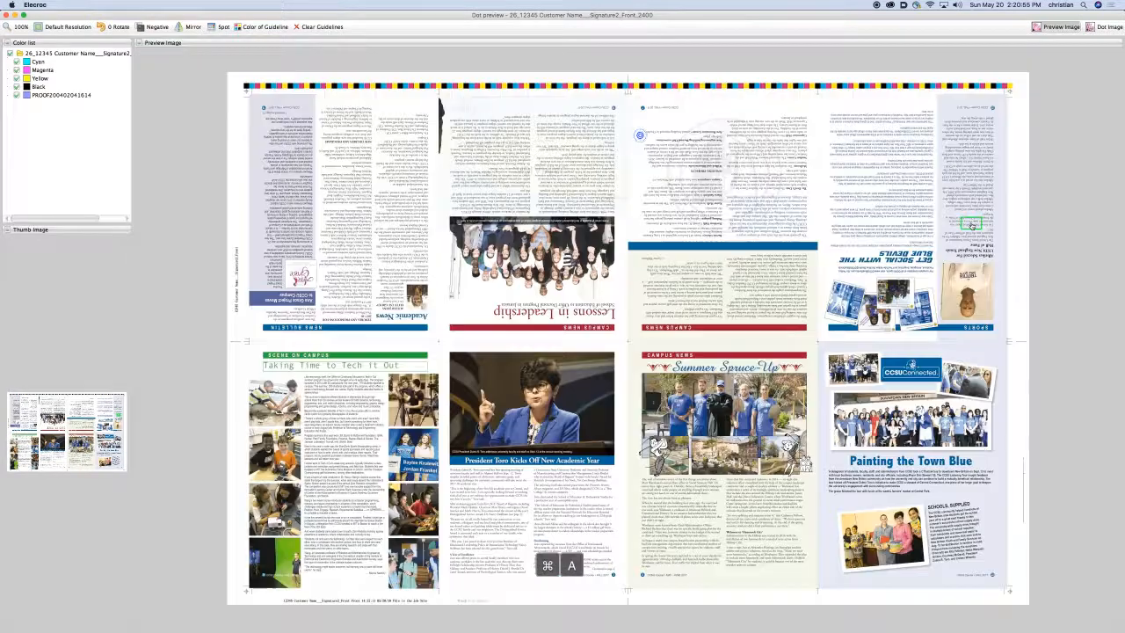
Compare the whole Signature2 Front sheet with the Black separation hidden and shown, and close the dot preview.
{"action": "left_click", "coordinate": [17, 87]}
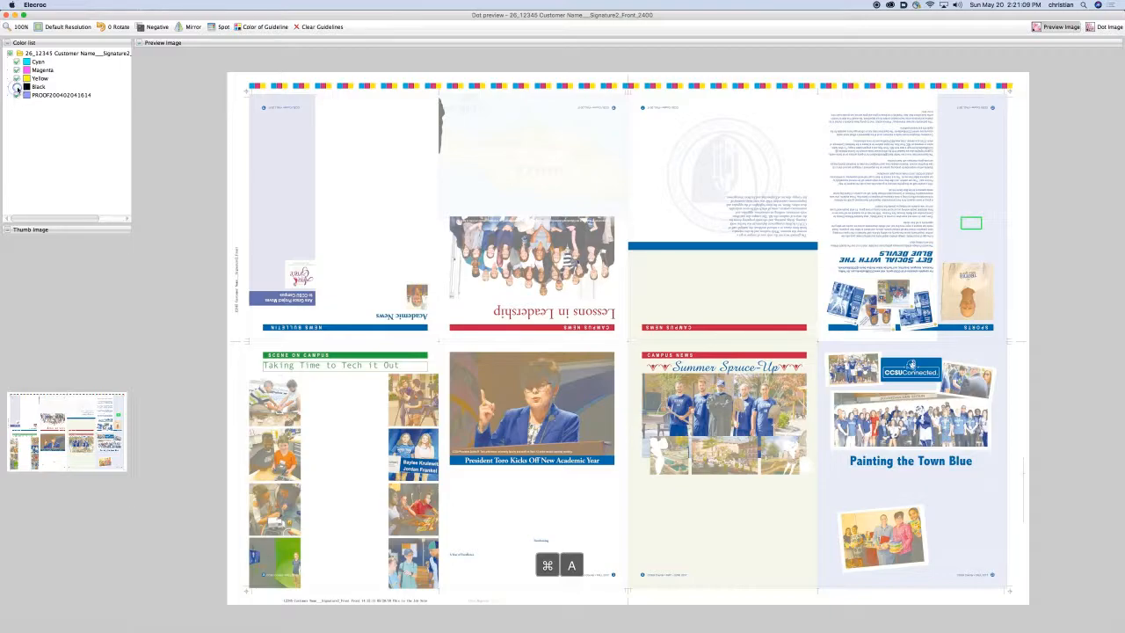
{"action": "left_click", "coordinate": [17, 87]}
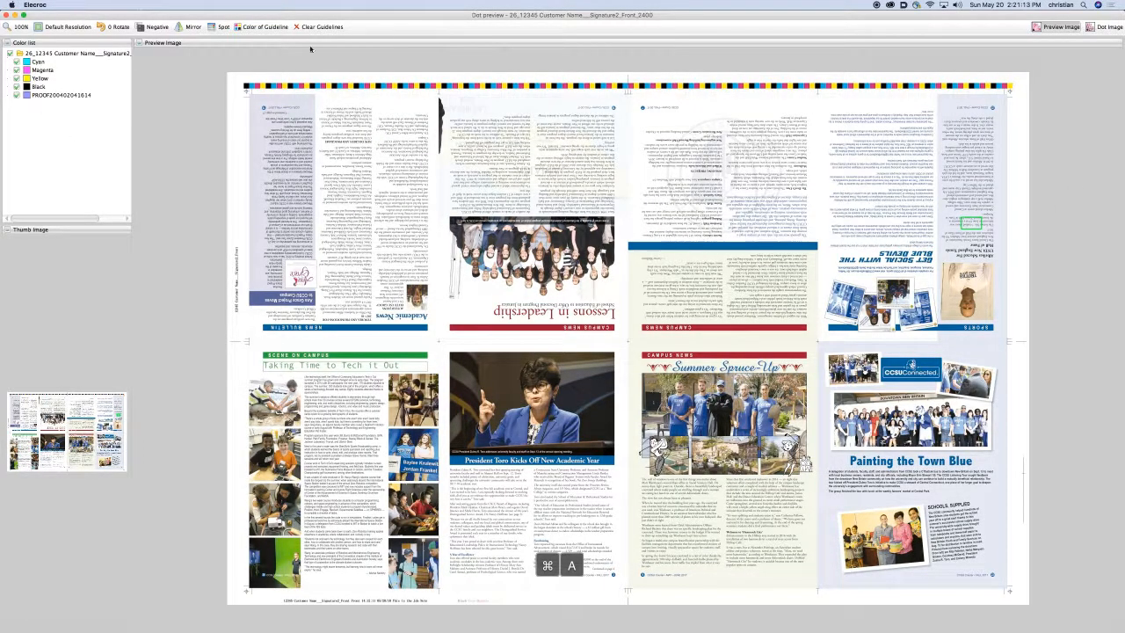
{"action": "left_click", "coordinate": [7, 16]}
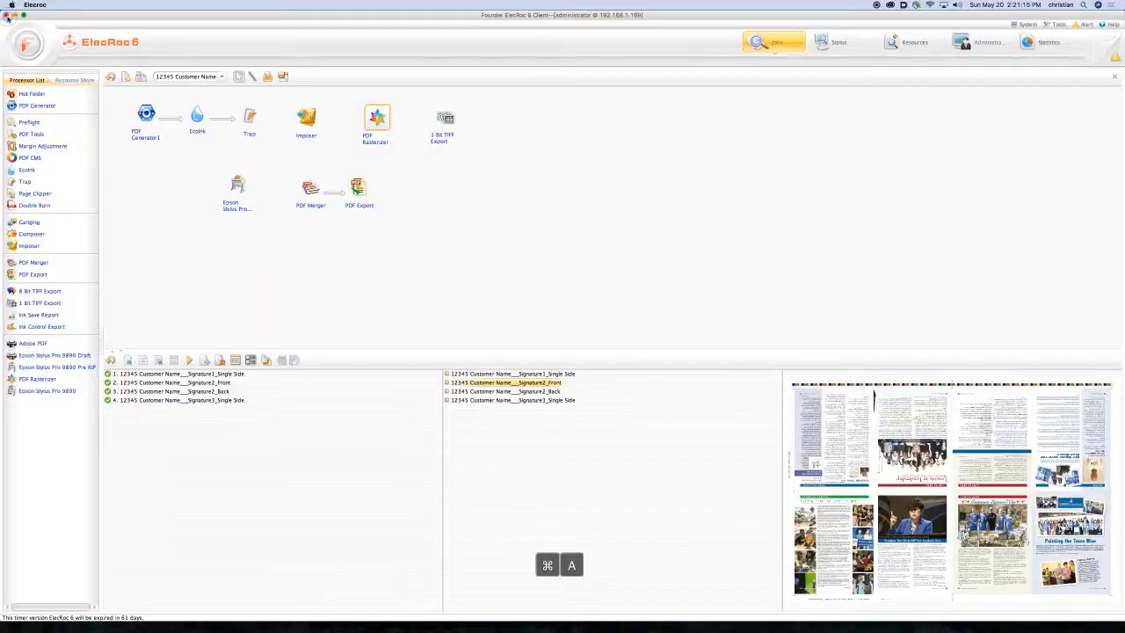
View the thumbnail of the rasterized Signature3 Single Side.
{"action": "left_click", "coordinate": [587, 472]}
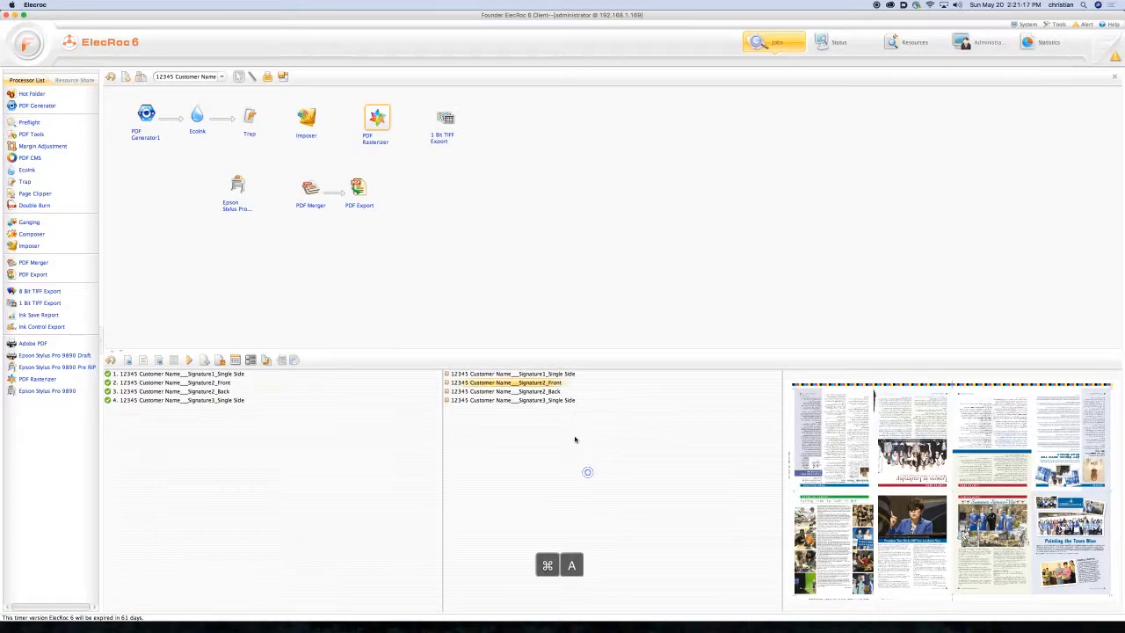
{"action": "left_click", "coordinate": [493, 401]}
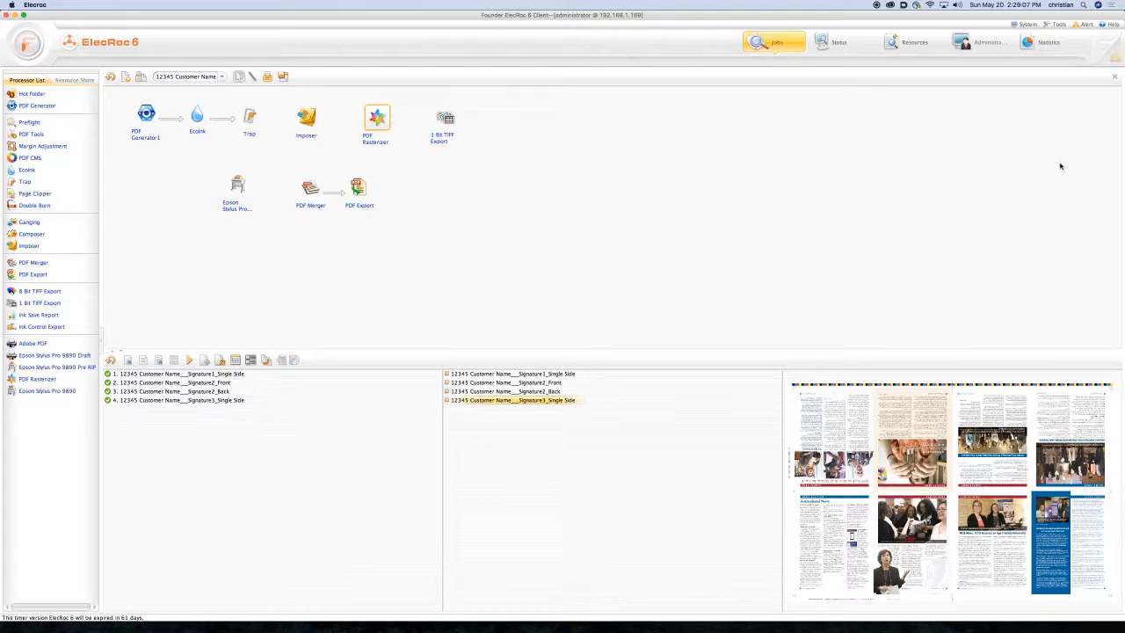
Open the alert list, read the processing log of the failed process 244, and close both windows.
{"action": "left_click", "coordinate": [1115, 58]}
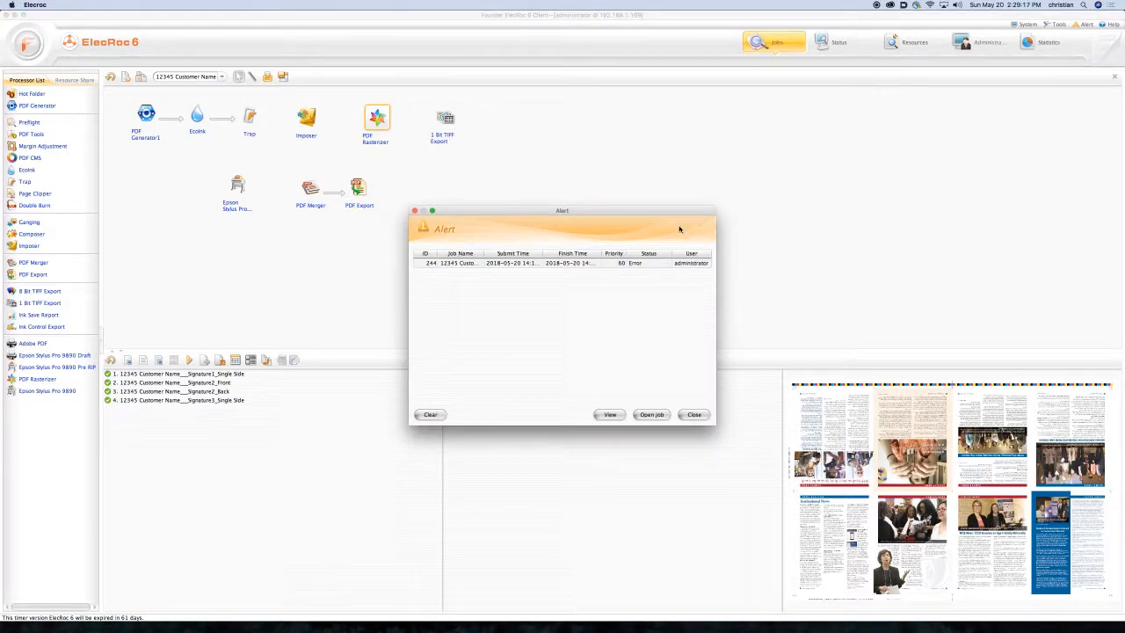
{"action": "double_click", "coordinate": [508, 264]}
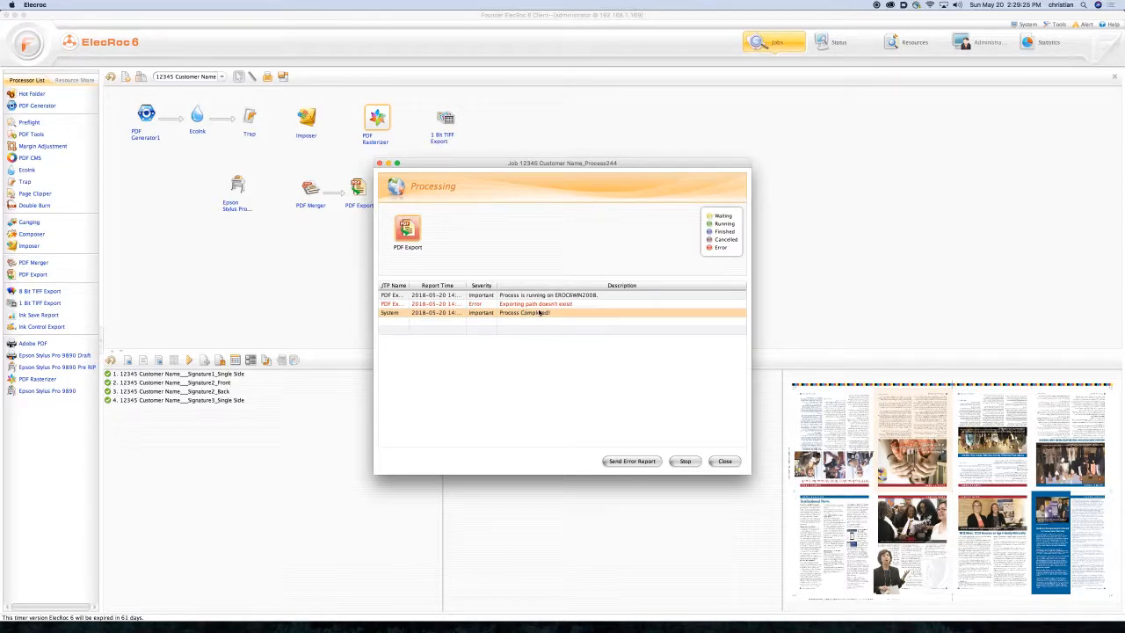
{"action": "left_click", "coordinate": [724, 462]}
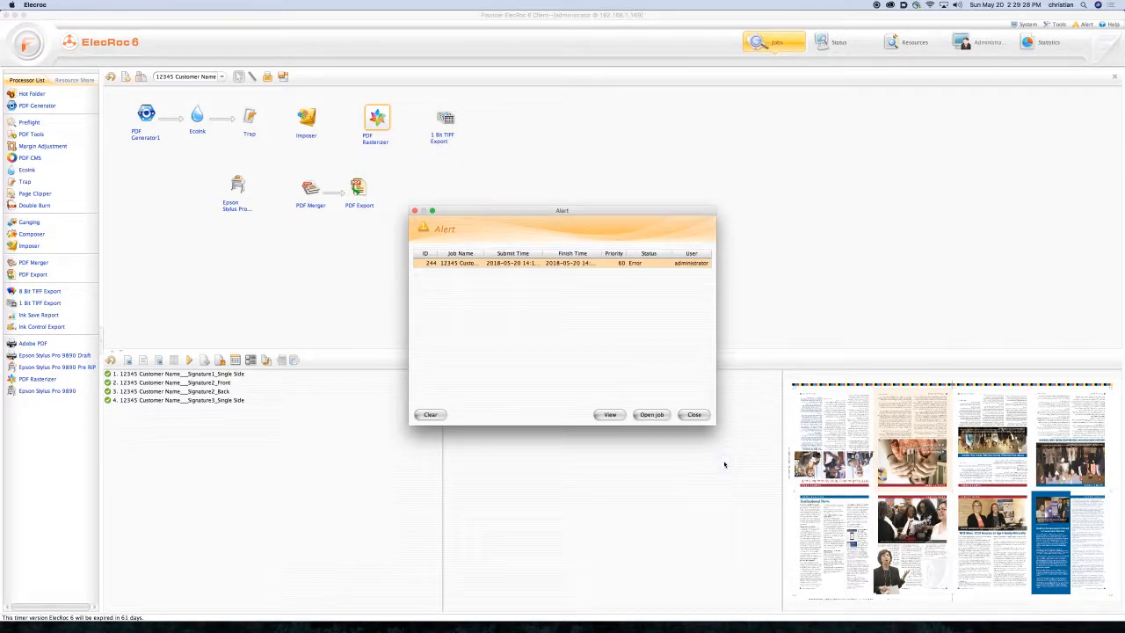
{"action": "left_click", "coordinate": [693, 414]}
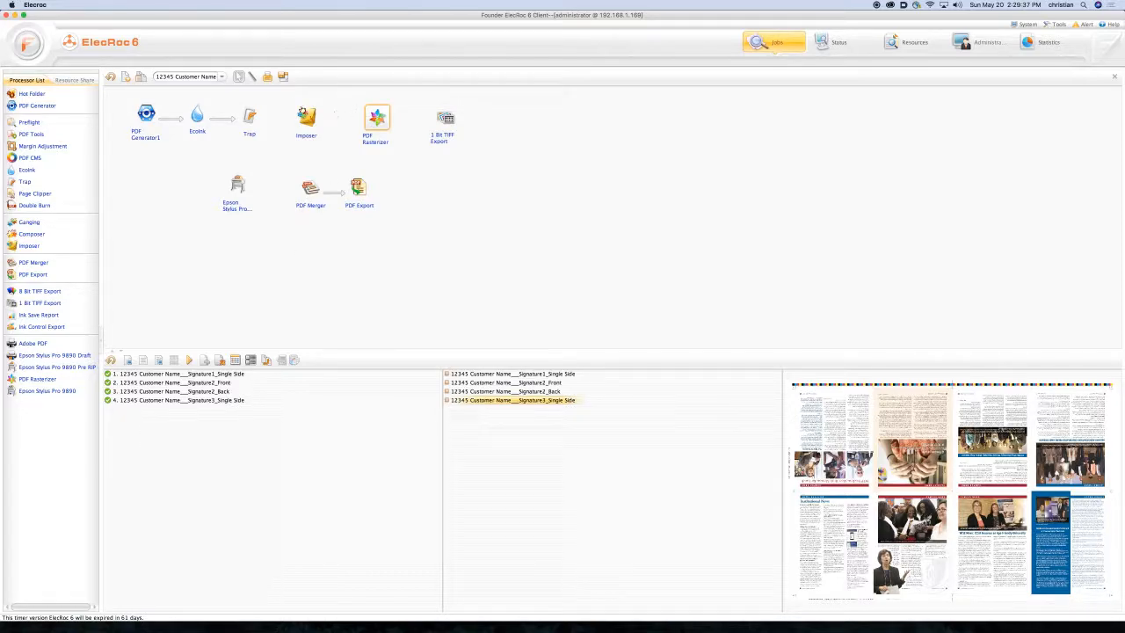
Export the workflow as a job ticket named "12345 Customer Workflow" and check for it among the shared job tickets.
{"action": "left_click", "coordinate": [283, 77]}
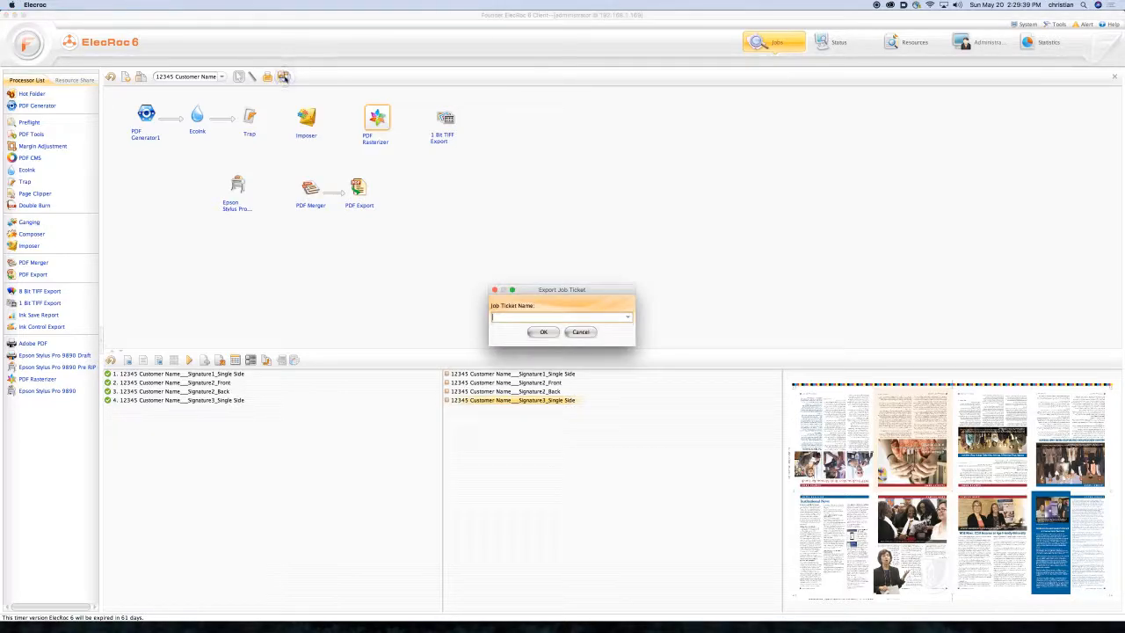
{"action": "type", "text": "12345 W"}
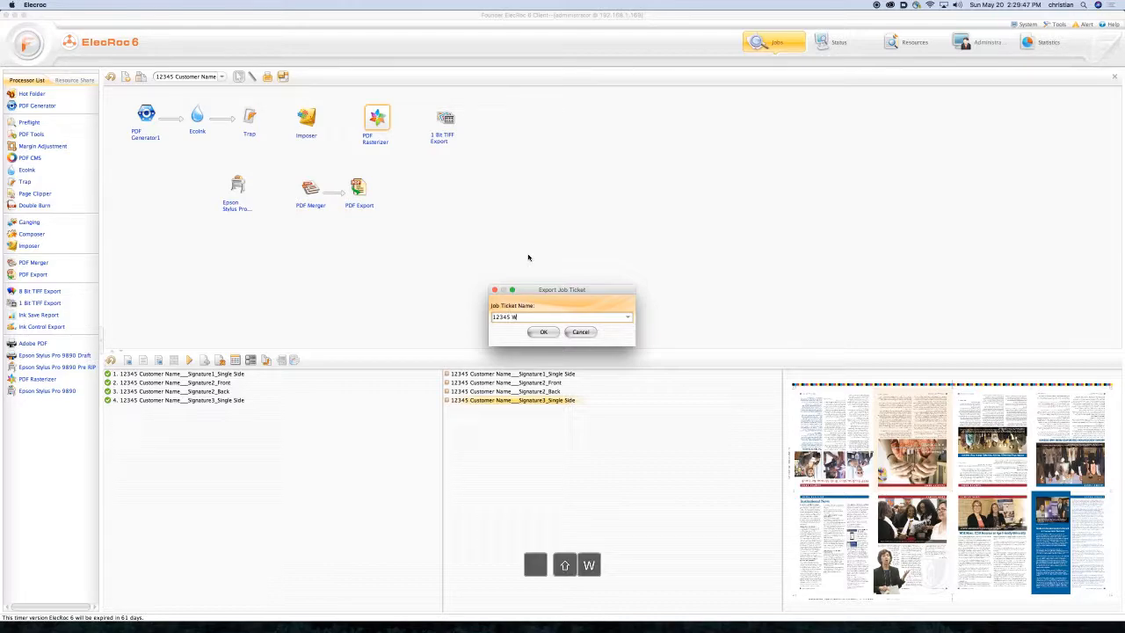
{"action": "key", "text": "BackSpace"}
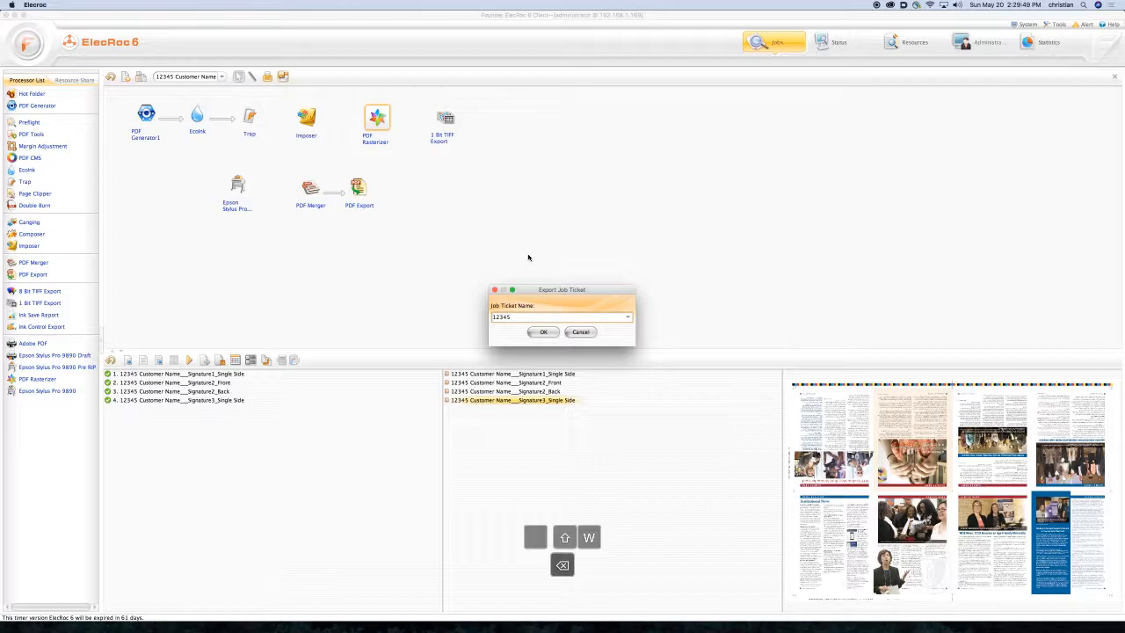
{"action": "type", "text": "Customer"}
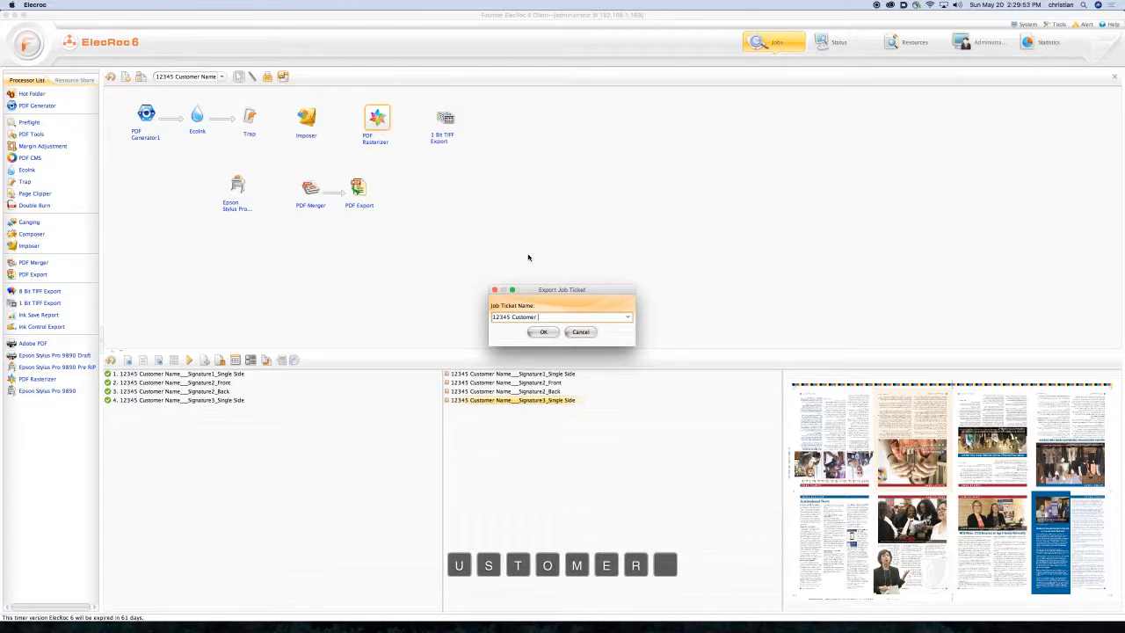
{"action": "type", "text": " Work"}
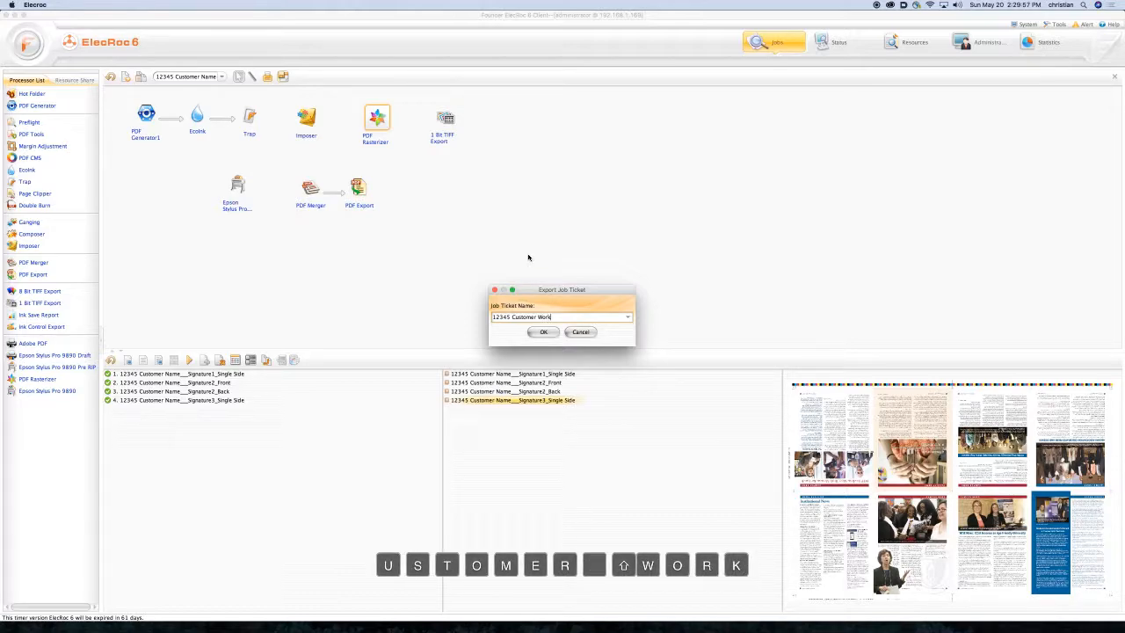
{"action": "type", "text": "flow"}
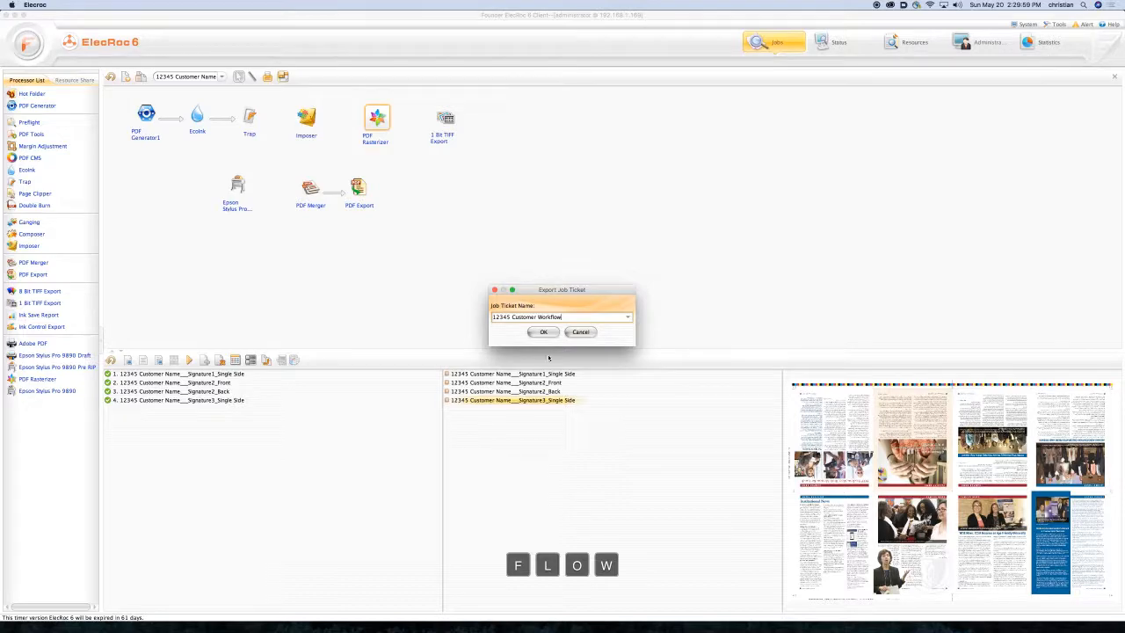
{"action": "left_click", "coordinate": [543, 332]}
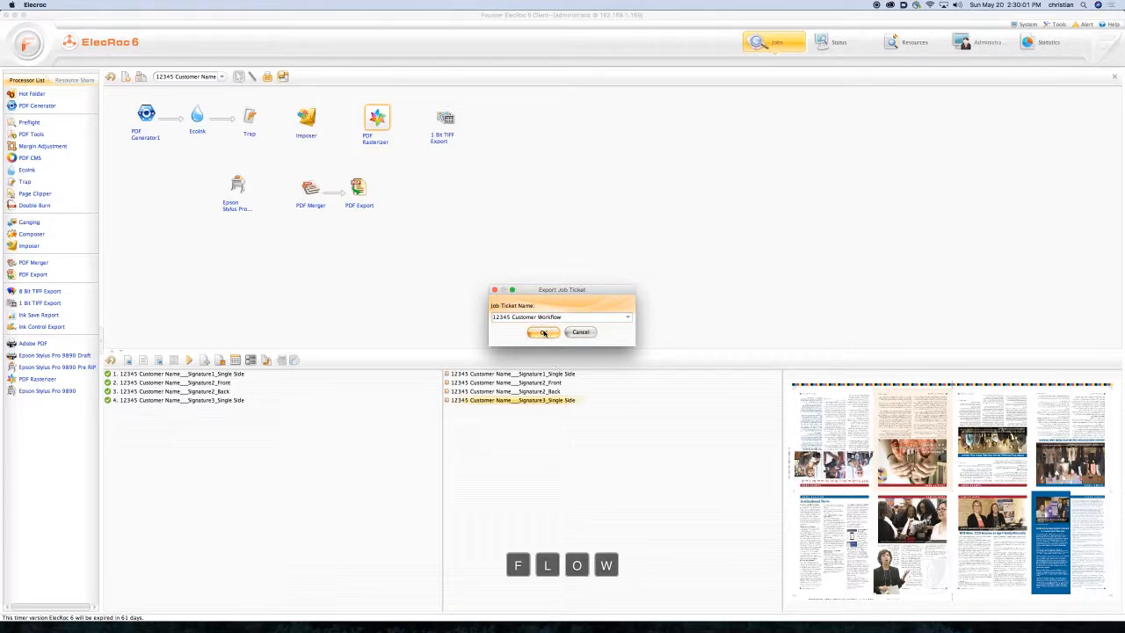
{"action": "left_click", "coordinate": [74, 80]}
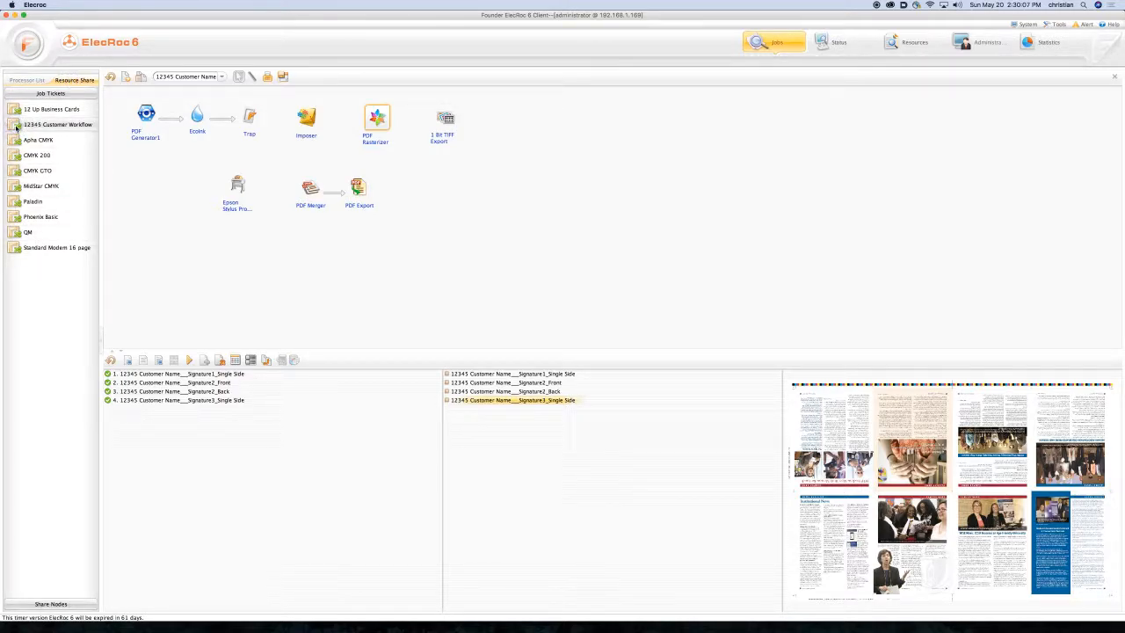
{"action": "left_click", "coordinate": [31, 80]}
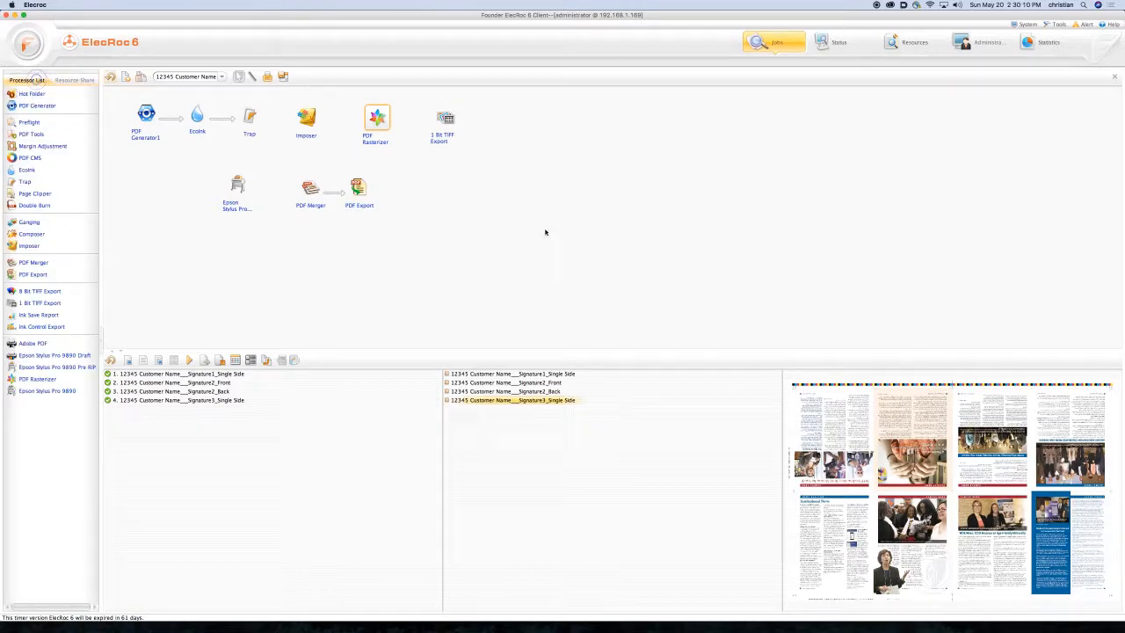
Try starting a new job with the "12345 Customer Workflow" job ticket, cancel it, and return to the open job's workflow.
{"action": "left_click", "coordinate": [775, 45]}
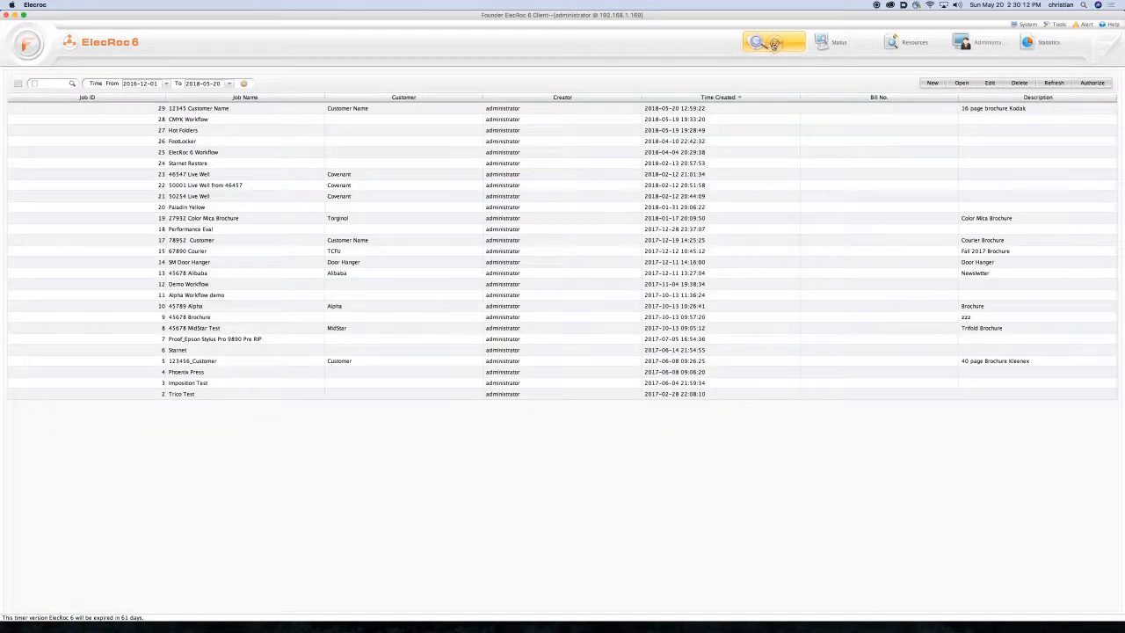
{"action": "left_click", "coordinate": [932, 83]}
{"action": "left_click", "coordinate": [635, 372]}
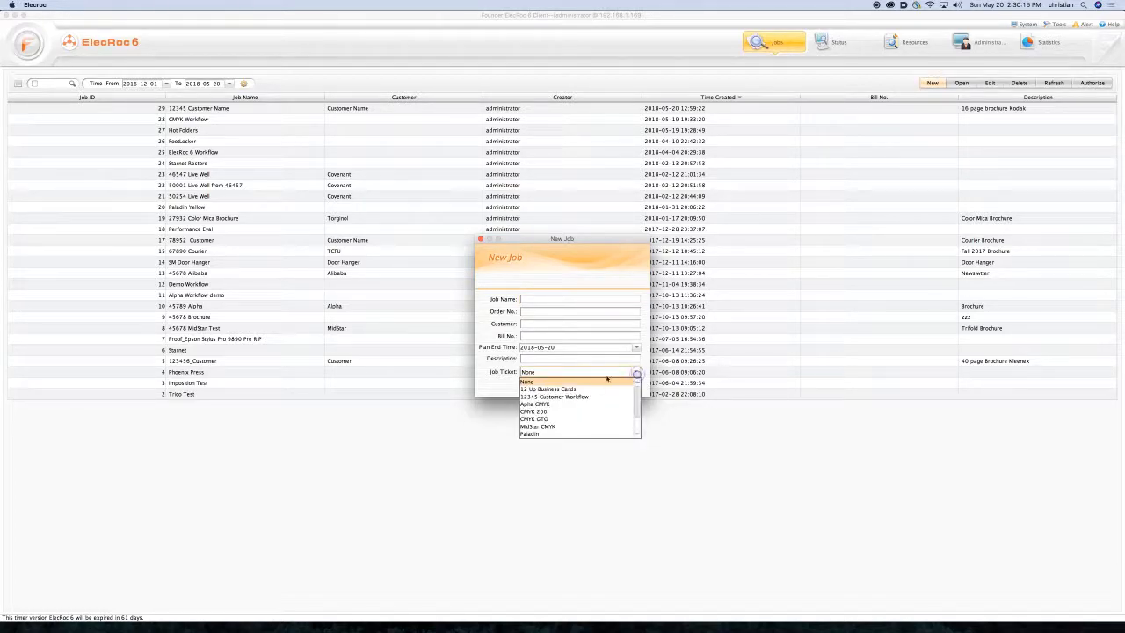
{"action": "left_click", "coordinate": [556, 397]}
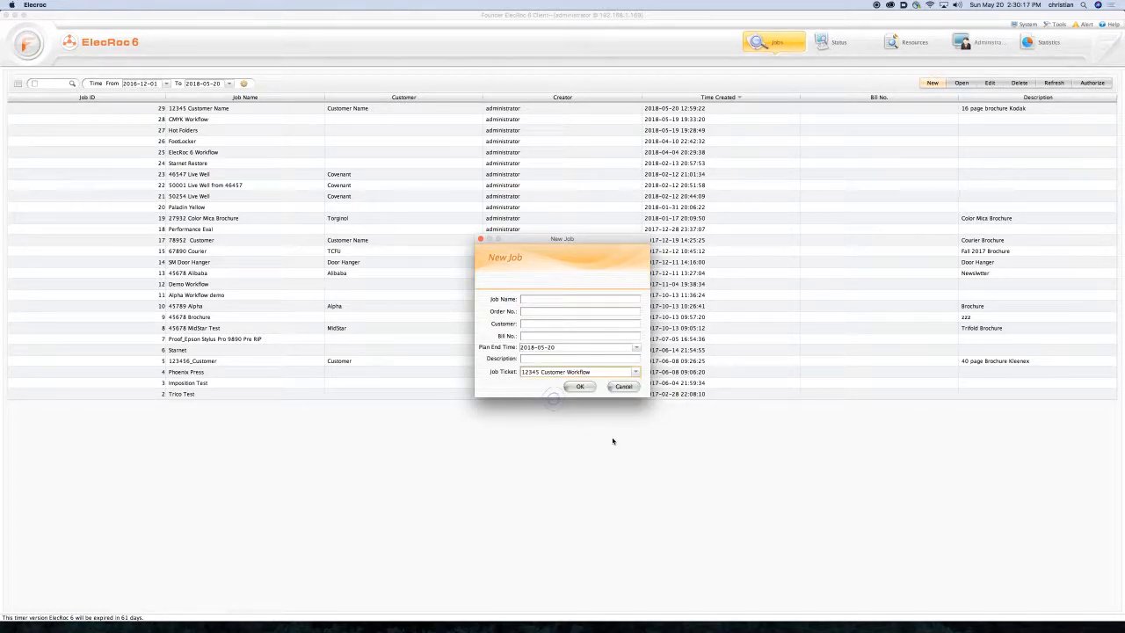
{"action": "left_click", "coordinate": [623, 390]}
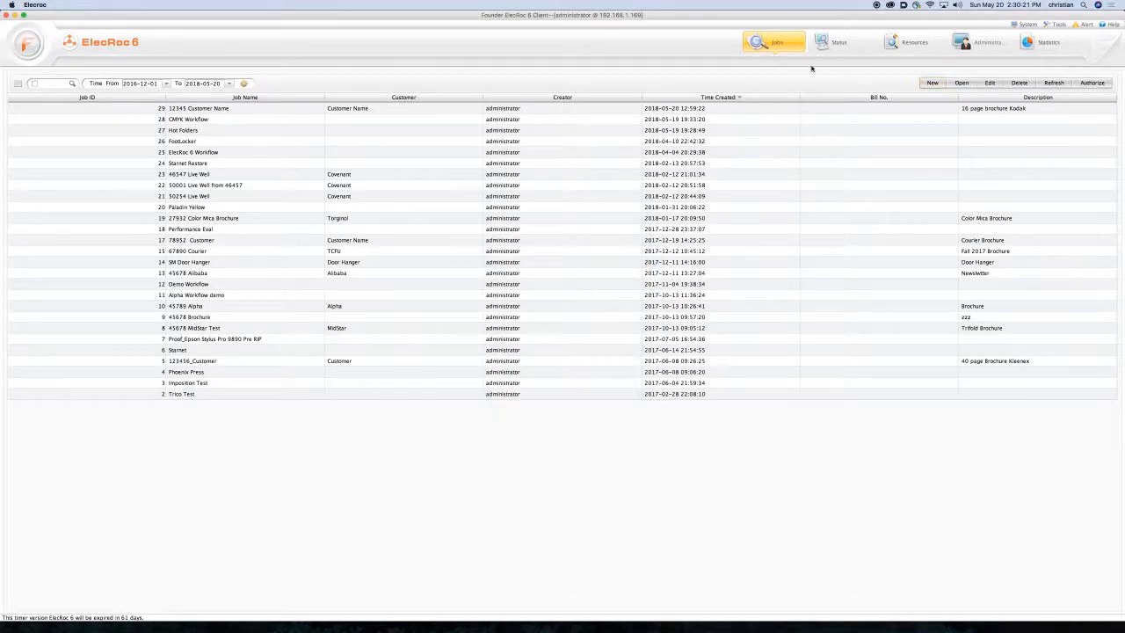
{"action": "left_click", "coordinate": [757, 44]}
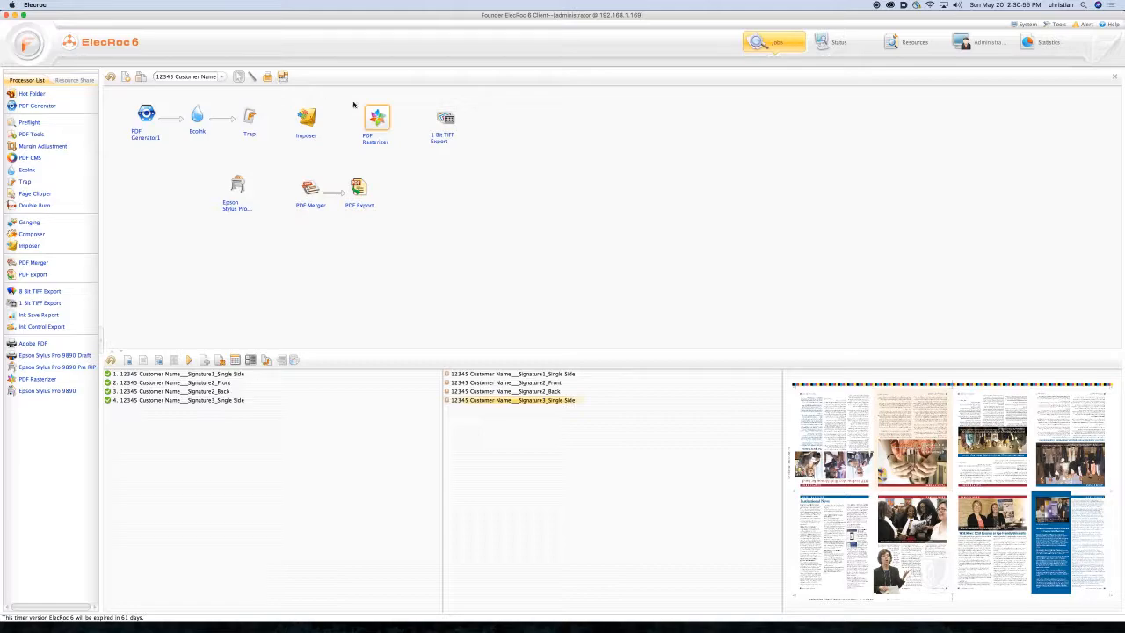
Open the PDF Rasterizer's setup in processor management and set the screen frequency to 300 for all inks.
{"action": "left_click", "coordinate": [969, 44]}
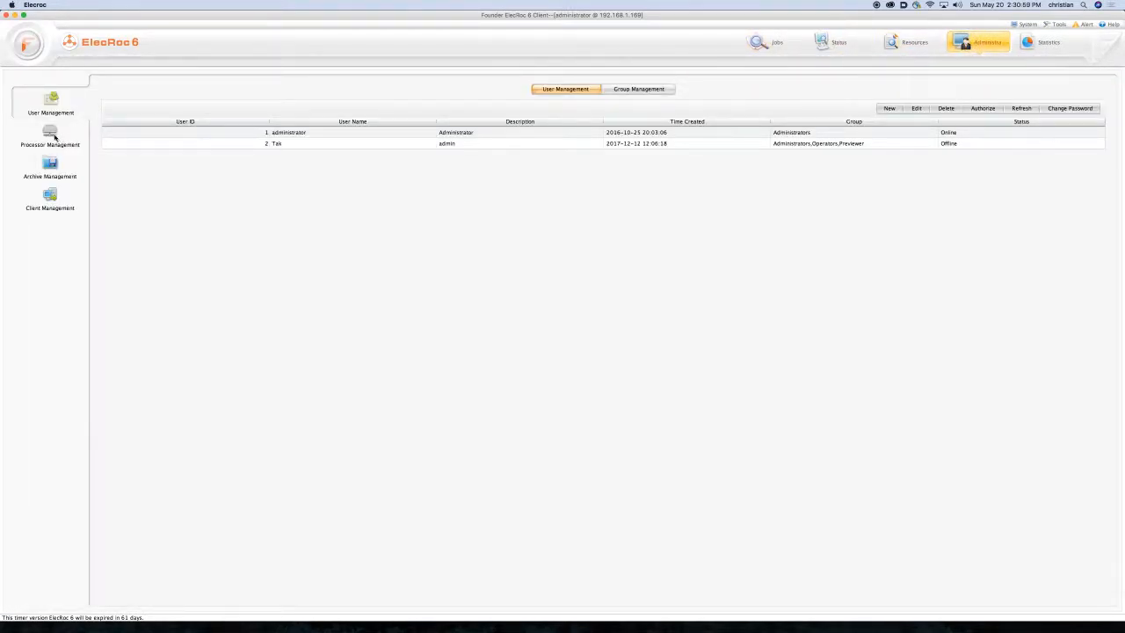
{"action": "left_click", "coordinate": [50, 134]}
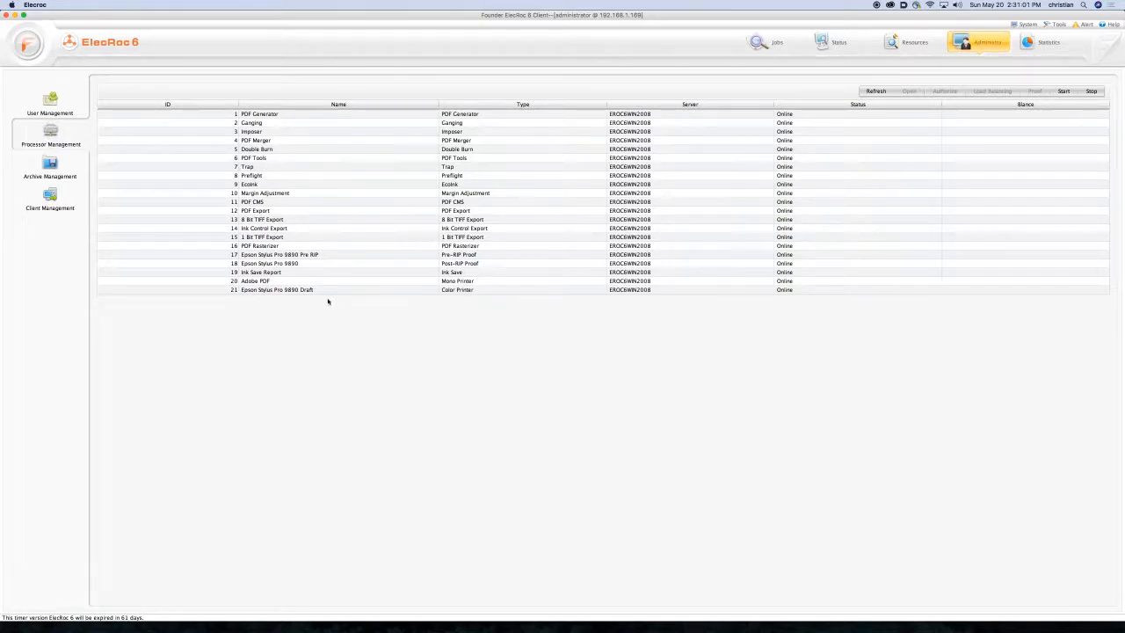
{"action": "left_click", "coordinate": [272, 247]}
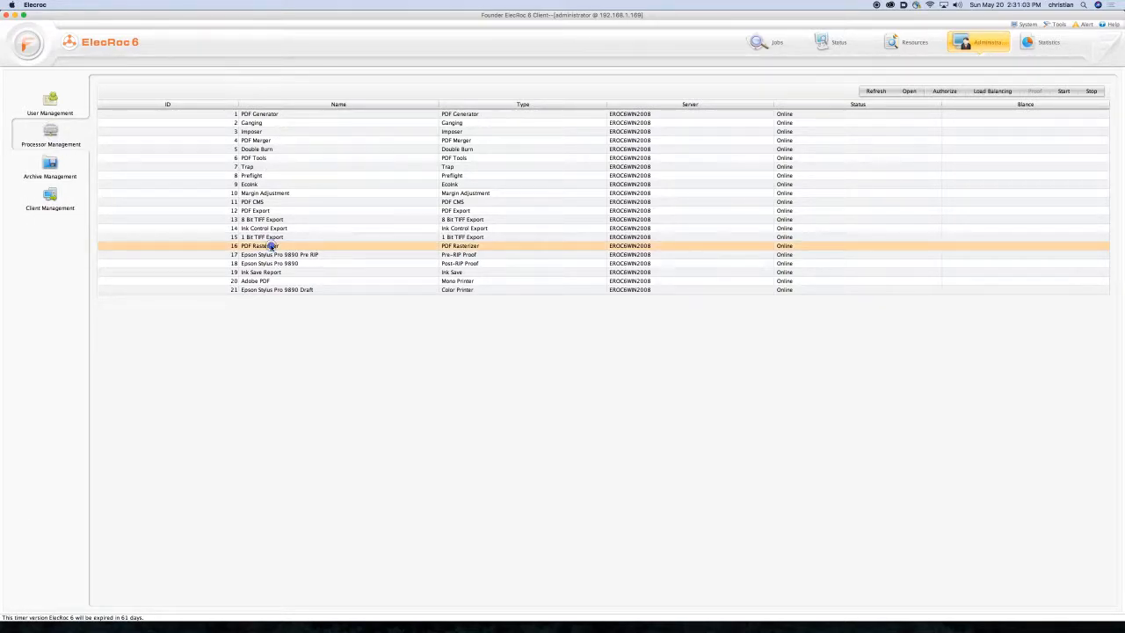
{"action": "double_click", "coordinate": [271, 247]}
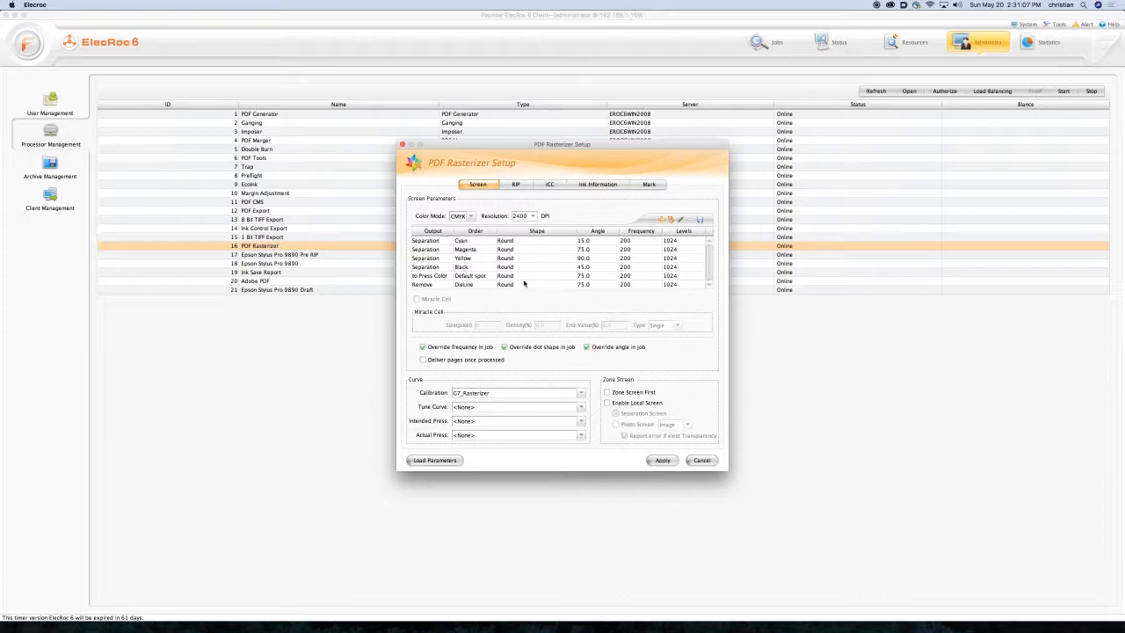
{"action": "left_click", "coordinate": [655, 240]}
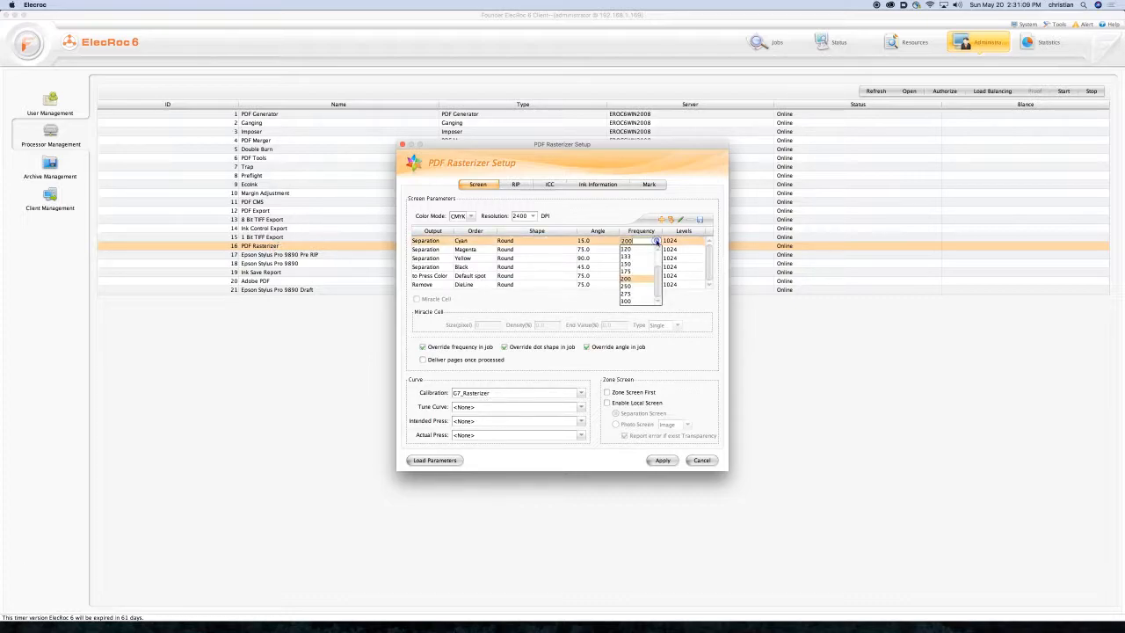
{"action": "left_click", "coordinate": [634, 301]}
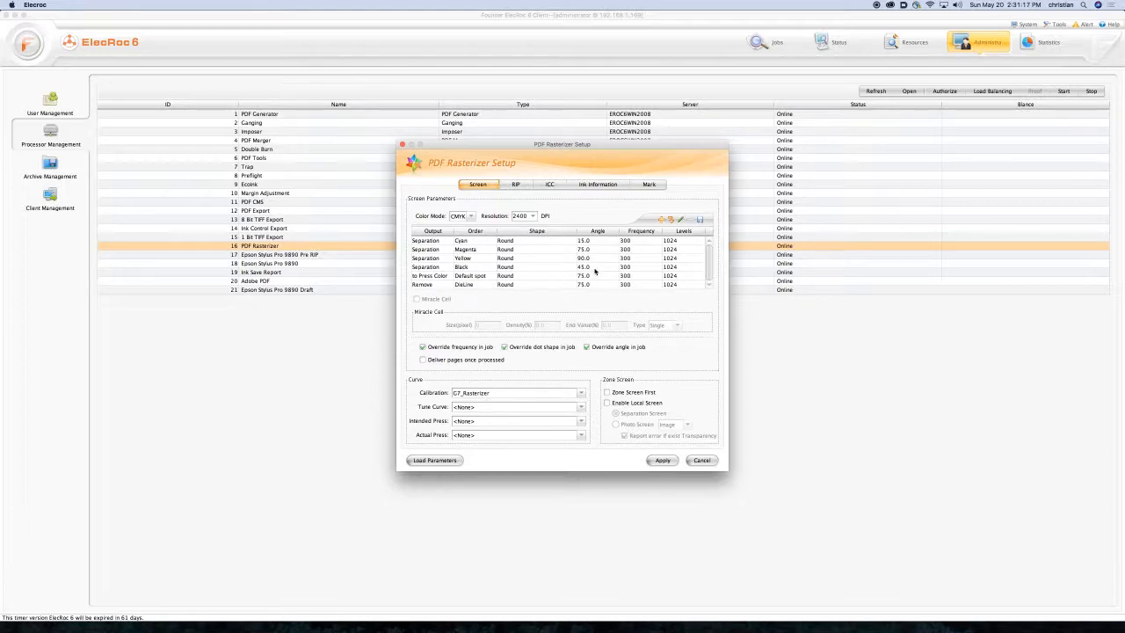
Set the Default spot output to Separation and the calibration curve to G7_Rasterizer_CMYK_7_5_2017.
{"action": "left_click", "coordinate": [439, 276]}
{"action": "left_click", "coordinate": [431, 298]}
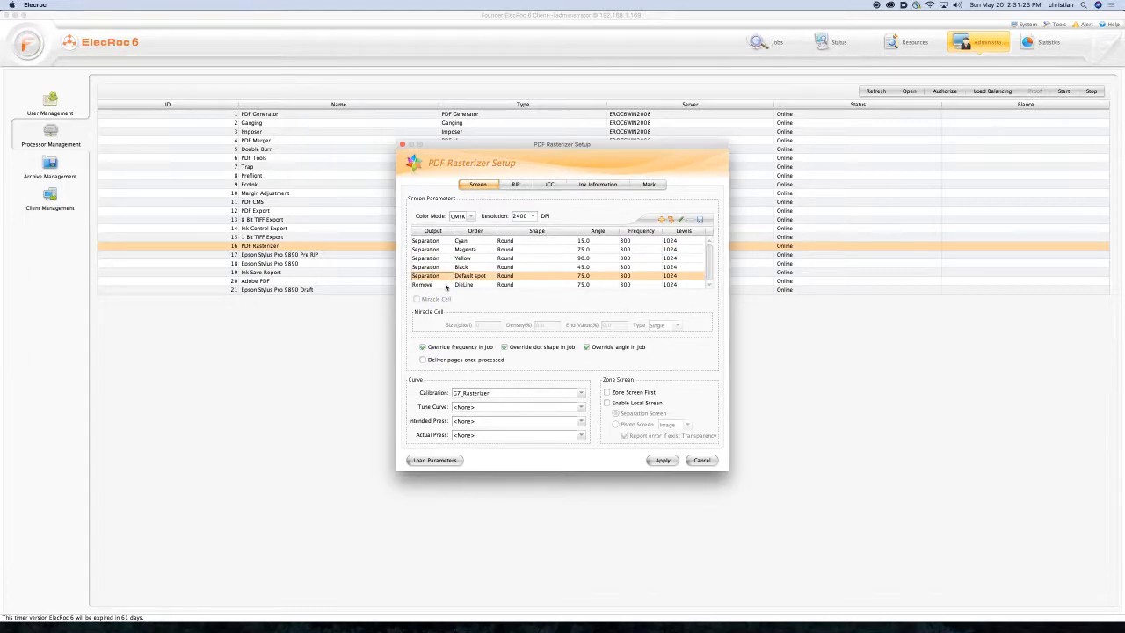
{"action": "left_click", "coordinate": [581, 395]}
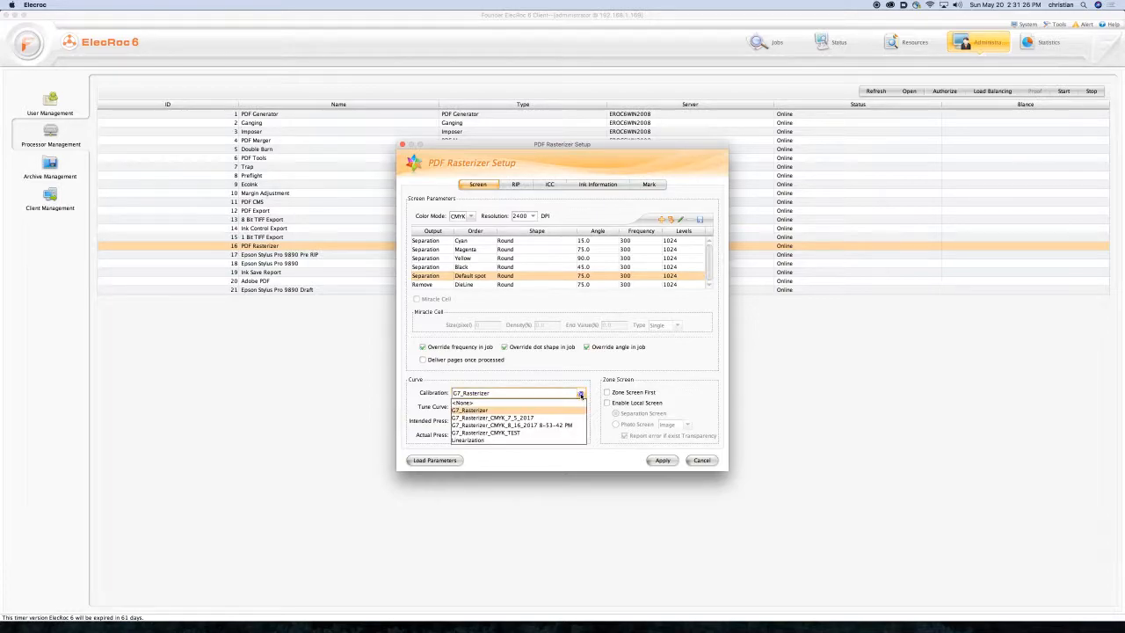
{"action": "left_click", "coordinate": [472, 417]}
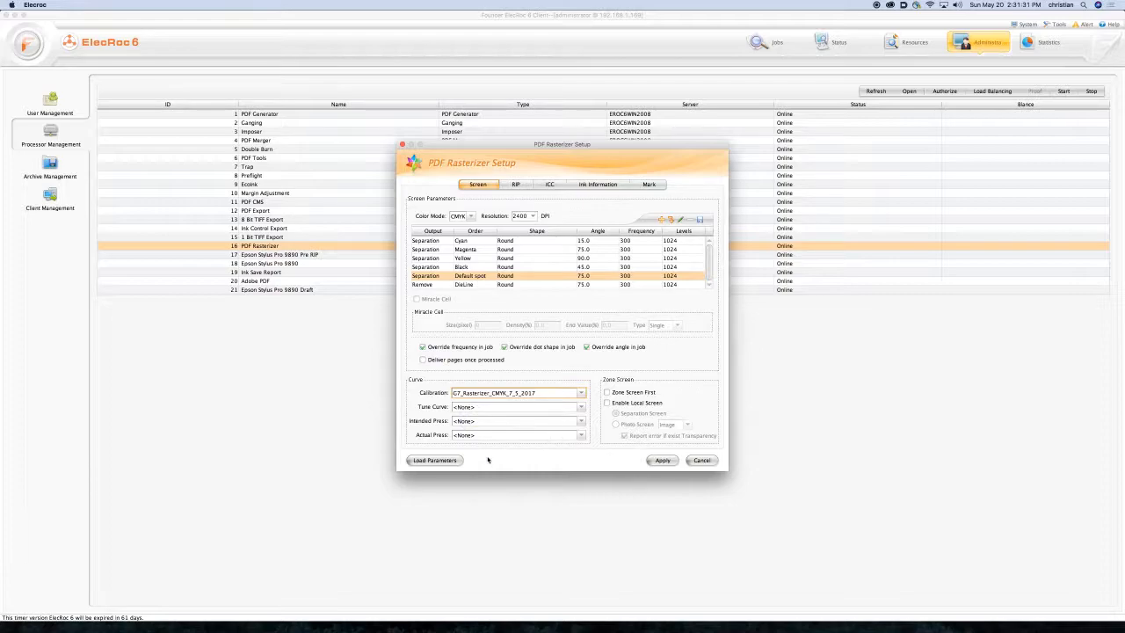
Set the rasterizer's RIP rotation to 90 Degree and return to the screen parameters.
{"action": "left_click", "coordinate": [516, 184]}
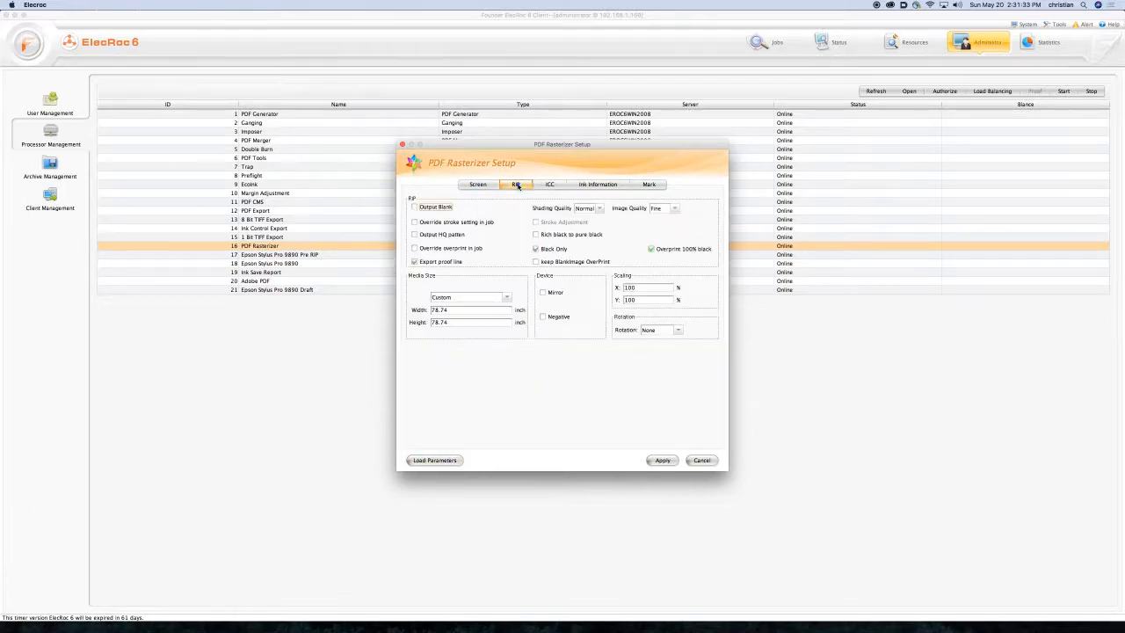
{"action": "left_click", "coordinate": [677, 329]}
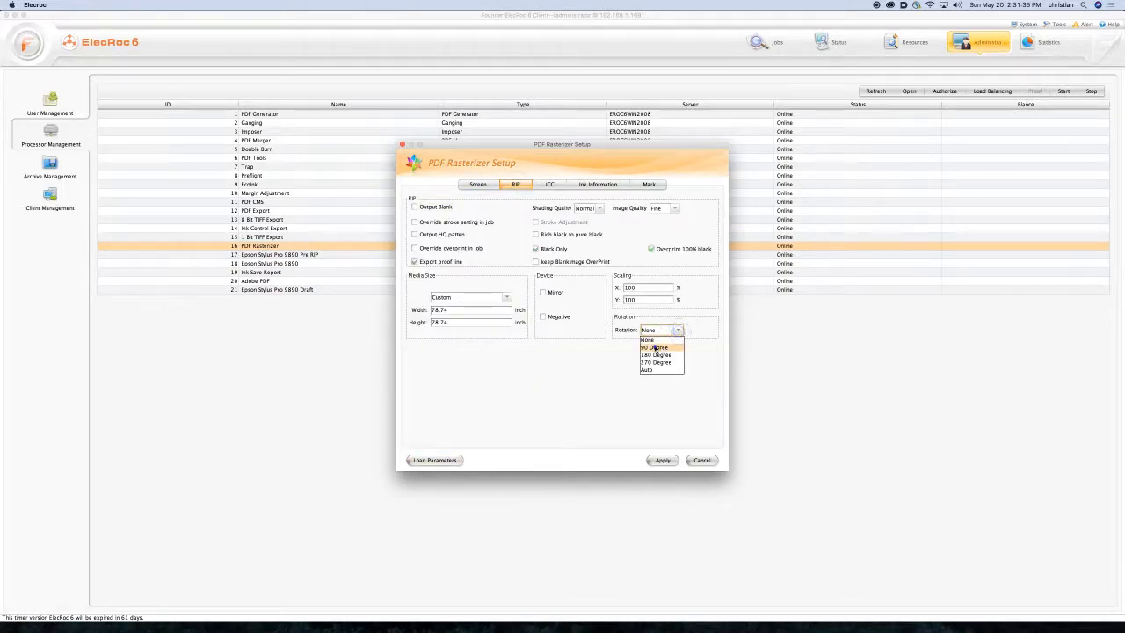
{"action": "left_click", "coordinate": [655, 345]}
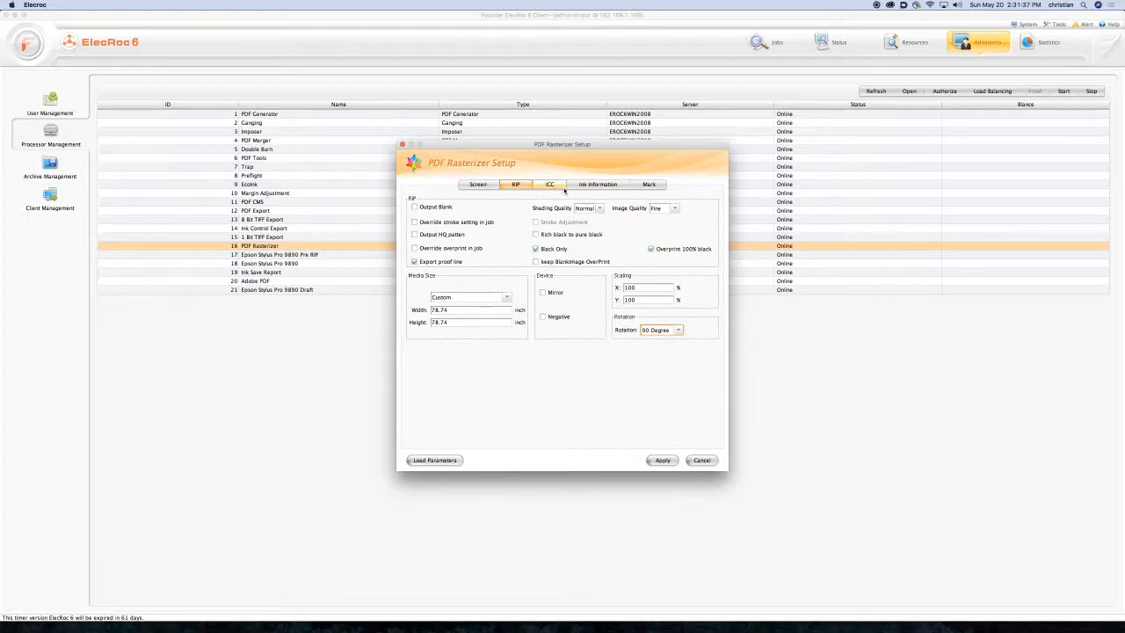
{"action": "left_click", "coordinate": [475, 188]}
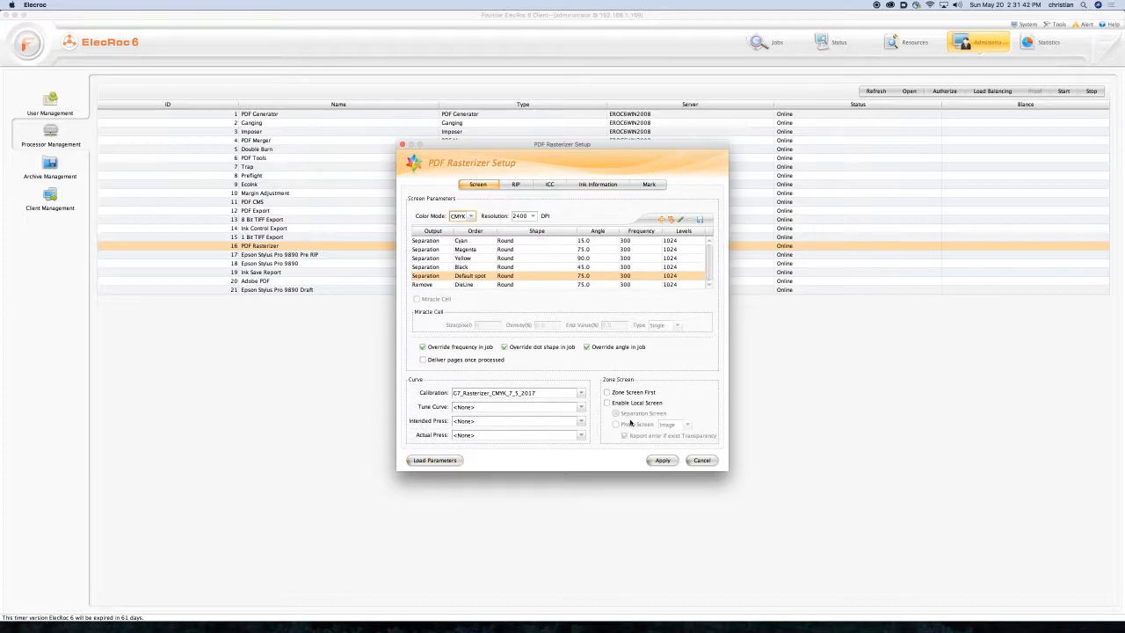
Save the rasterizer settings as a parameter template named "300 Round CMYK Spots" and apply the setup.
{"action": "left_click", "coordinate": [450, 462]}
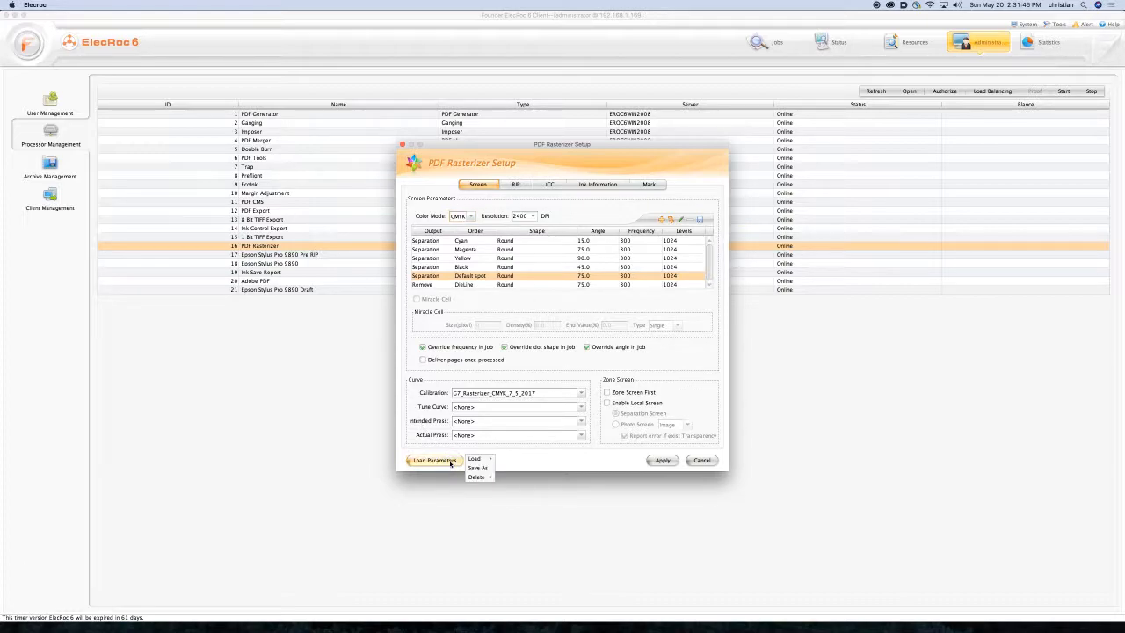
{"action": "left_click", "coordinate": [484, 474]}
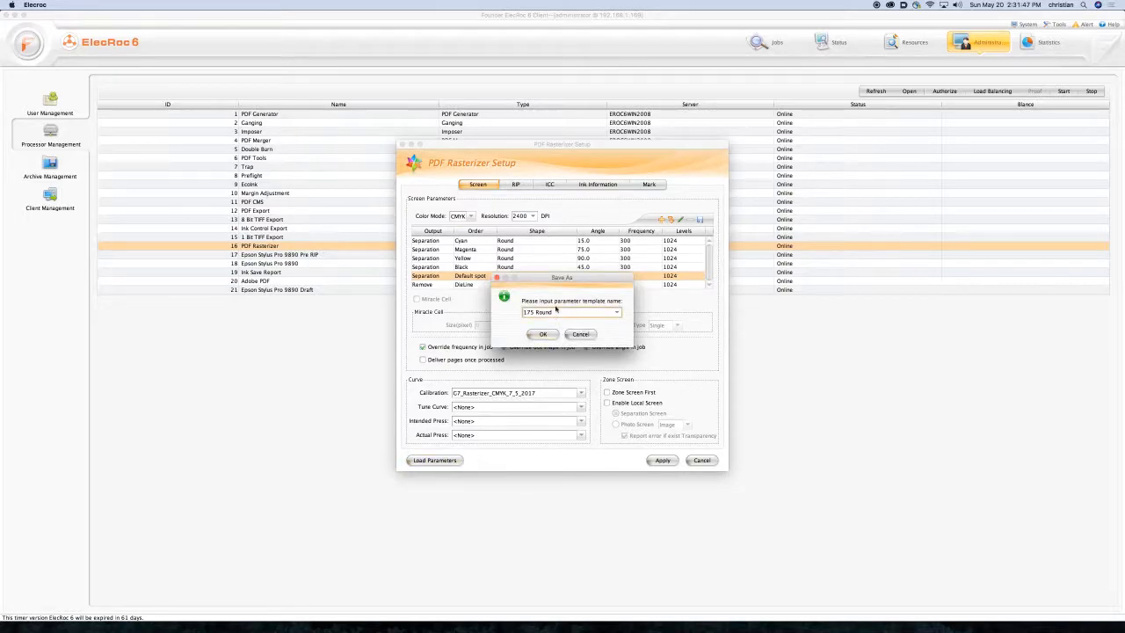
{"action": "double_click", "coordinate": [527, 312]}
{"action": "type", "text": "125"}
{"action": "double_click", "coordinate": [532, 312]}
{"action": "type", "text": "125"}
{"action": "type", "text": "300"}
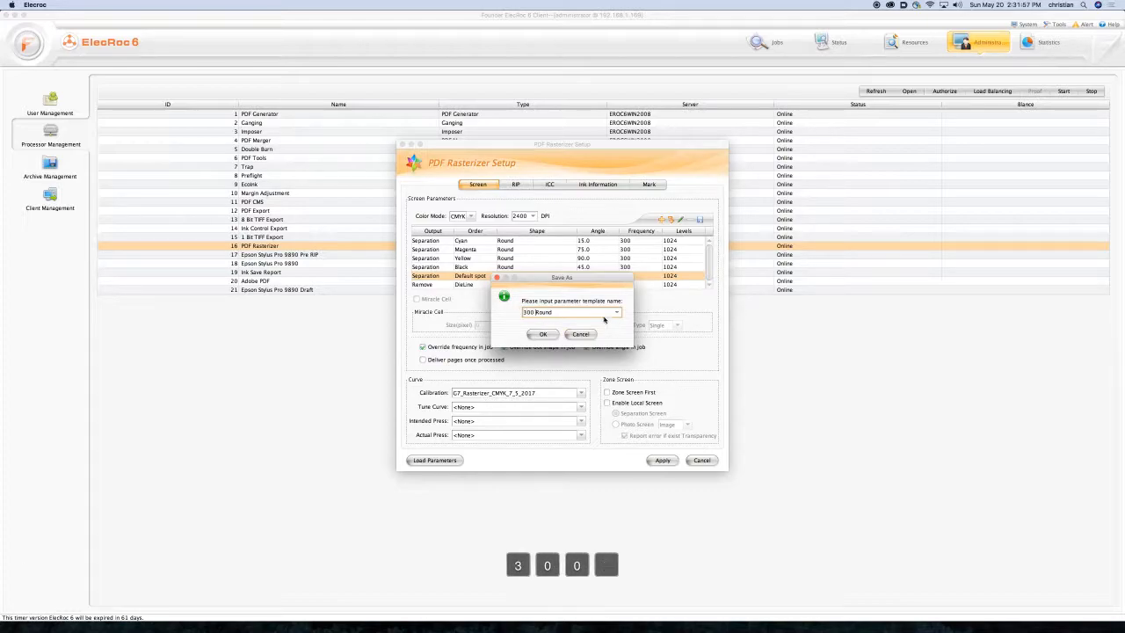
{"action": "key", "text": "Right"}
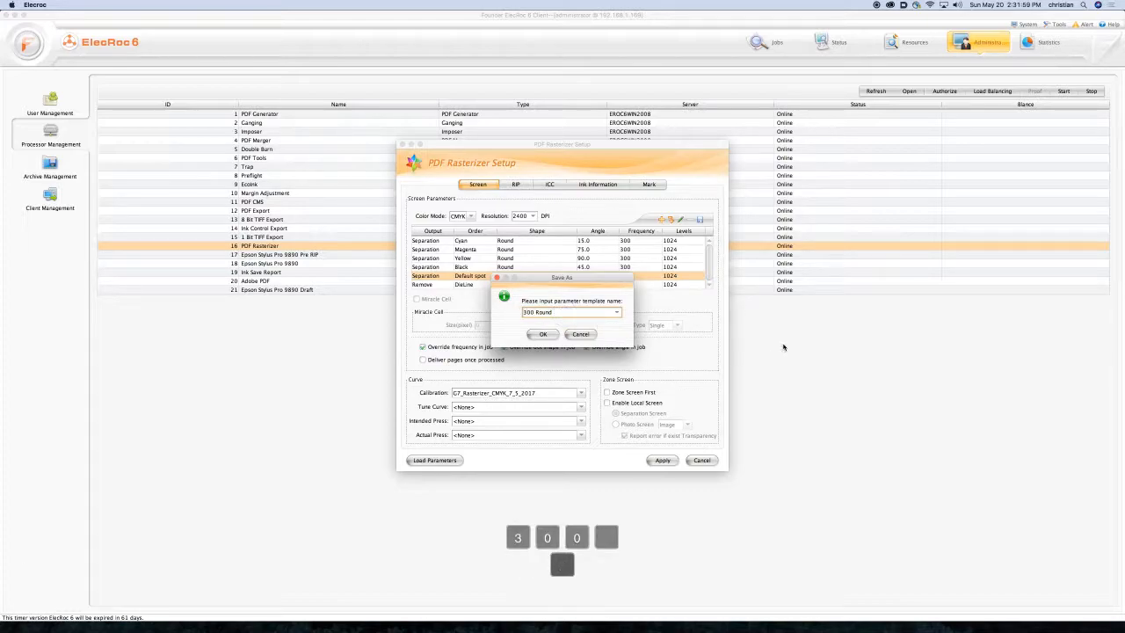
{"action": "type", "text": "C"}
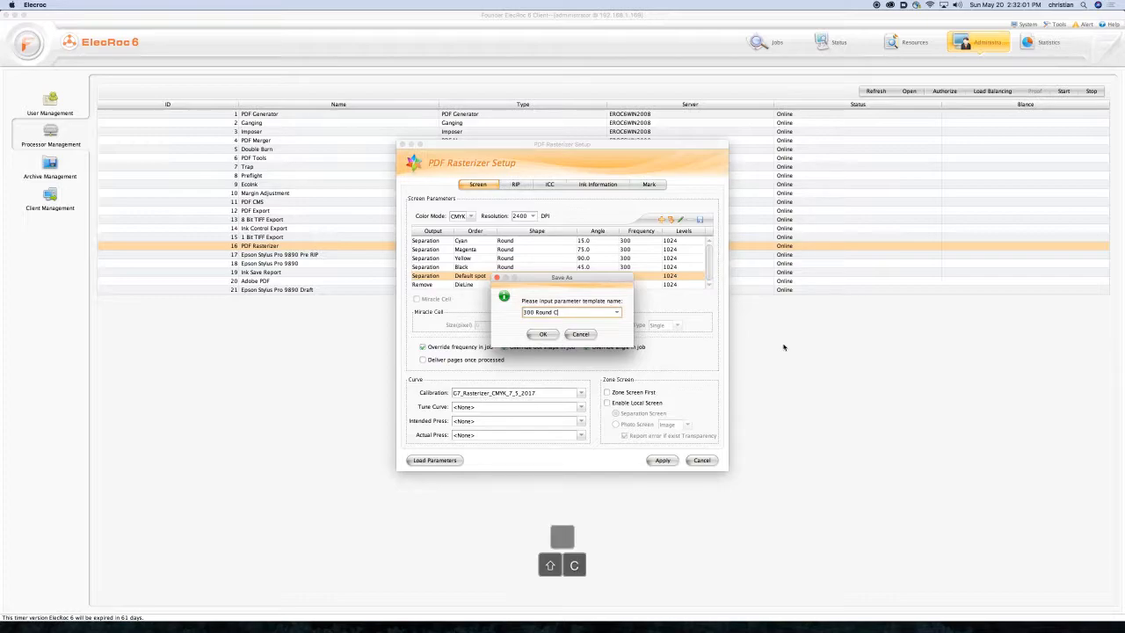
{"action": "type", "text": "MYK "}
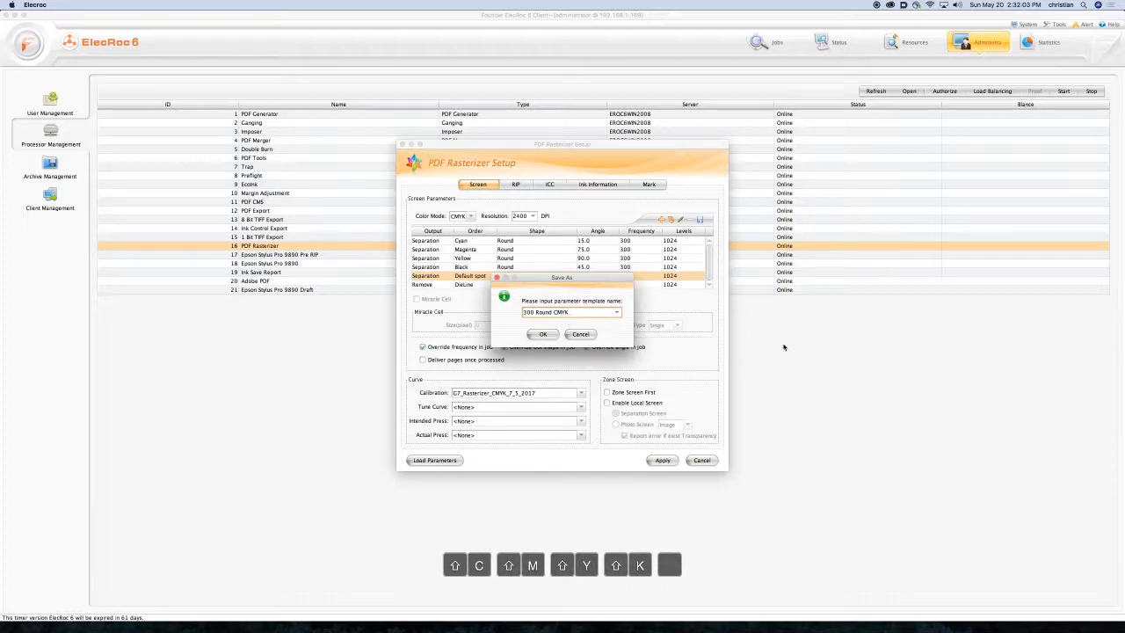
{"action": "type", "text": "Spots"}
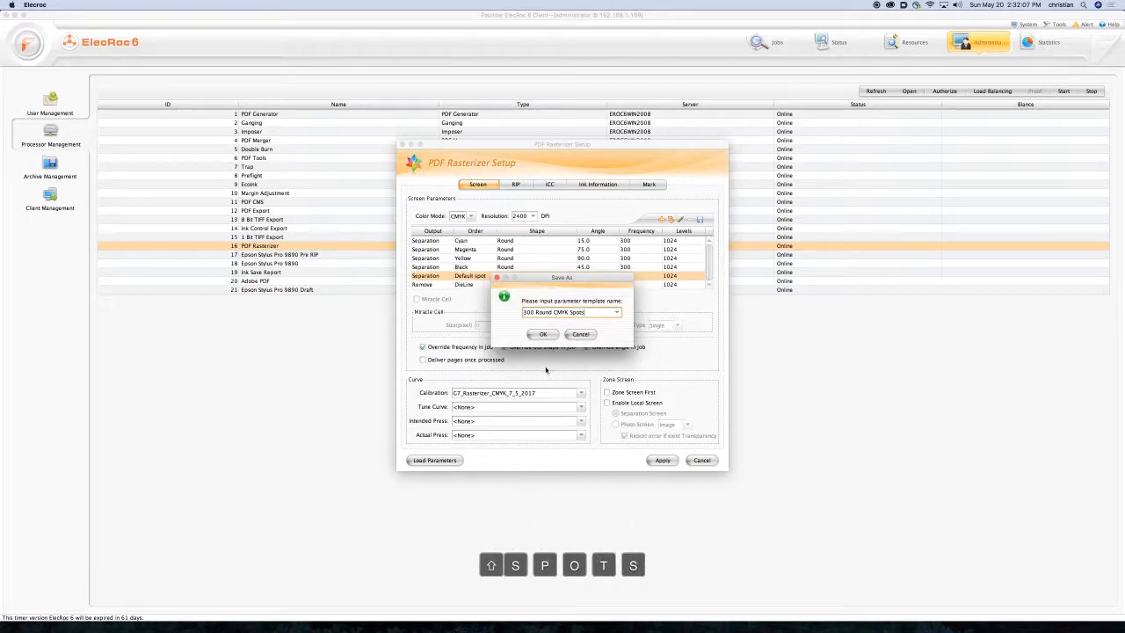
{"action": "left_click", "coordinate": [543, 334]}
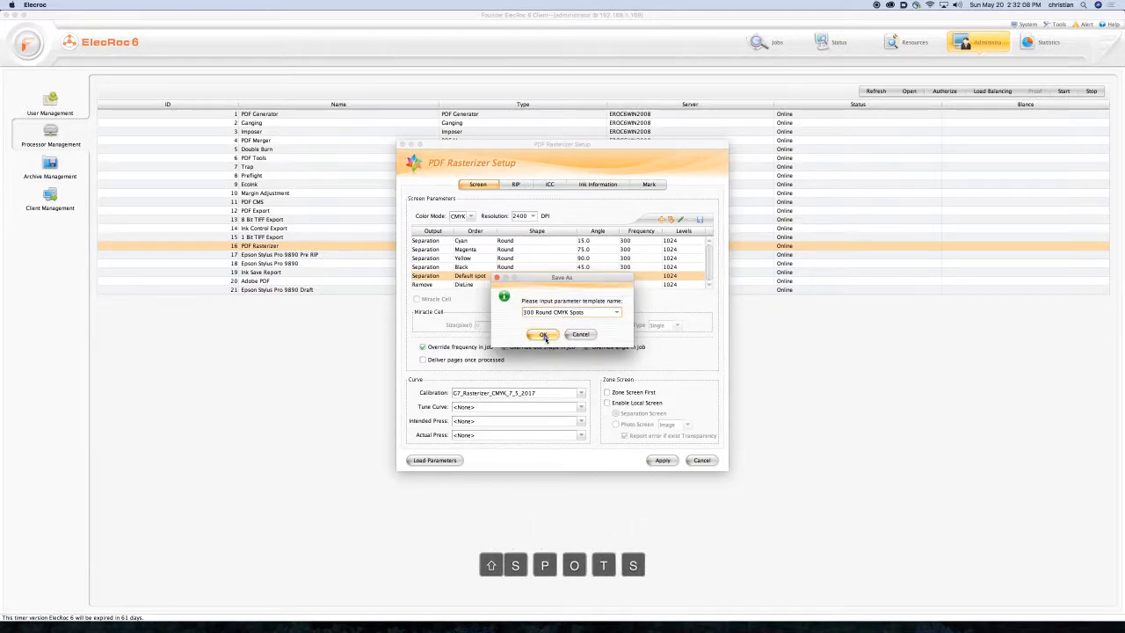
{"action": "left_click", "coordinate": [668, 463]}
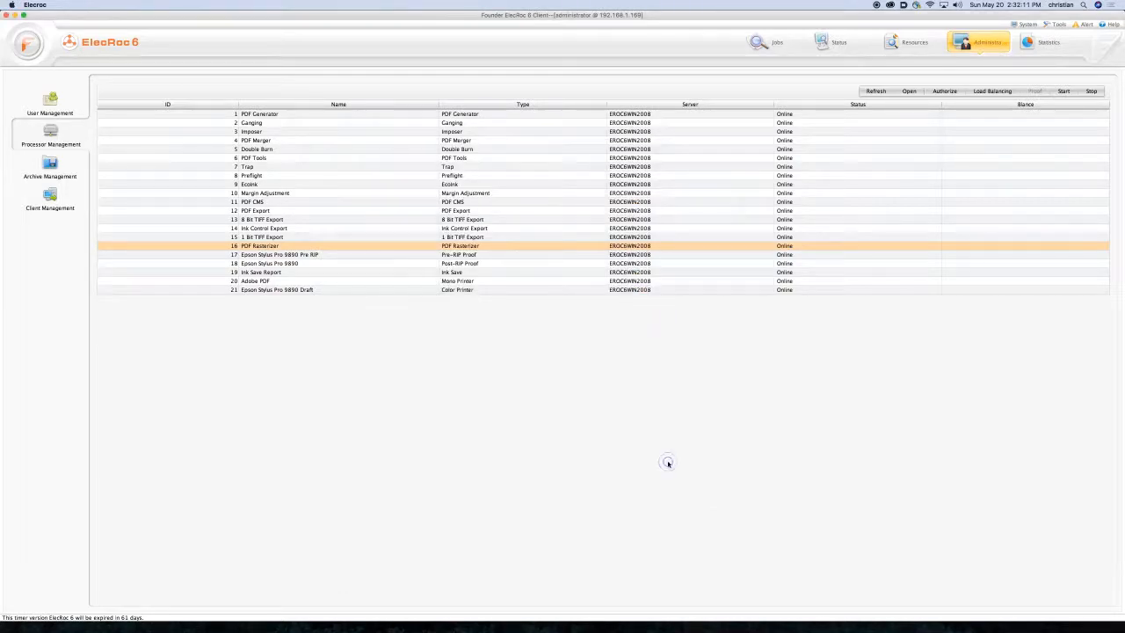
Add a second PDF Rasterizer to the 12345 Customer Name workflow and apply the "300 Round CMYK Spots" parameter template to it.
{"action": "left_click", "coordinate": [778, 40]}
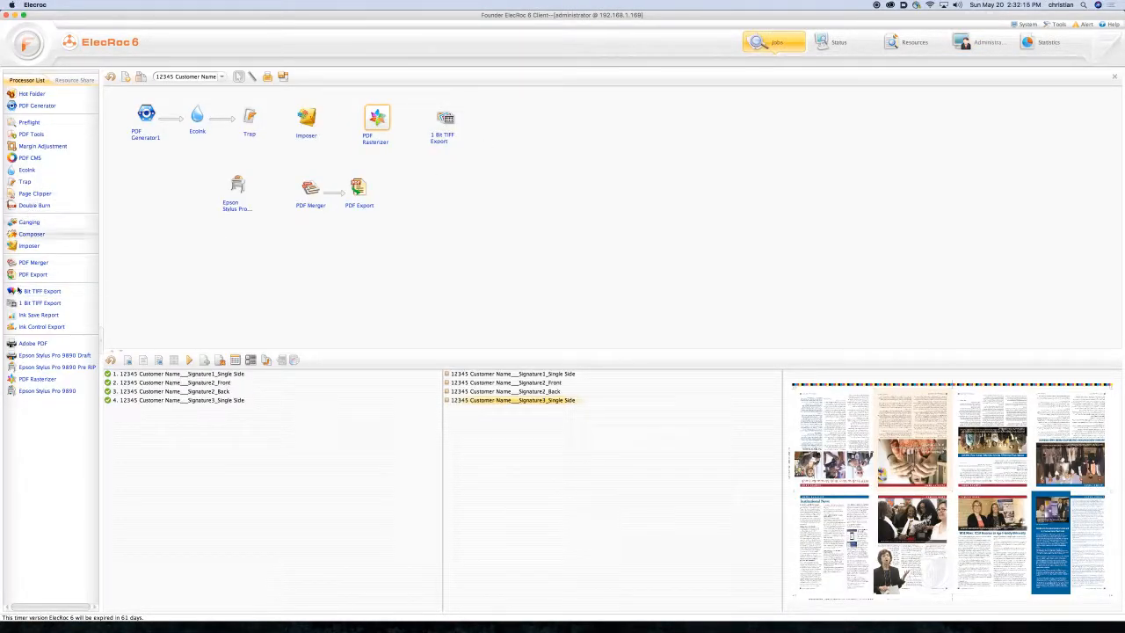
{"action": "left_click_drag", "start_coordinate": [12, 380], "coordinate": [498, 220]}
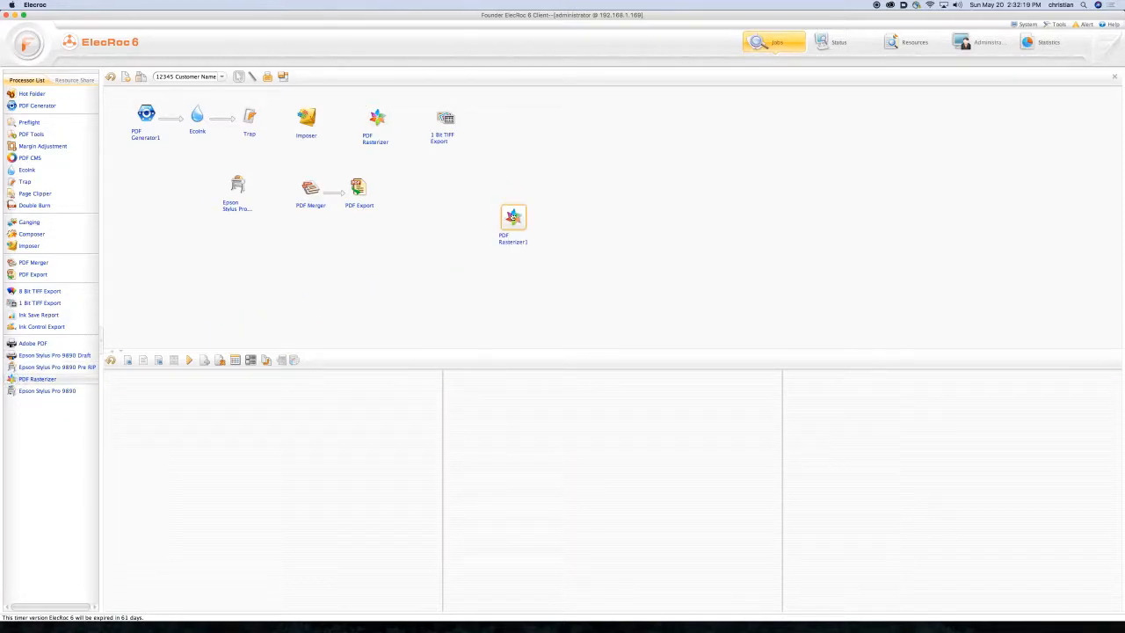
{"action": "double_click", "coordinate": [511, 216]}
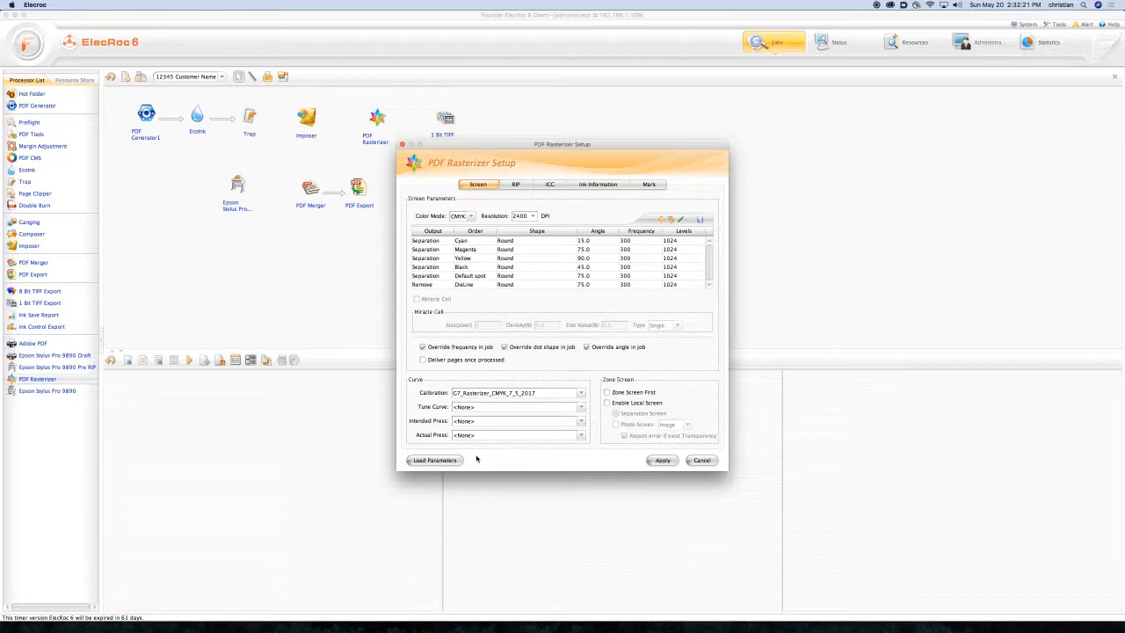
{"action": "left_click", "coordinate": [451, 460]}
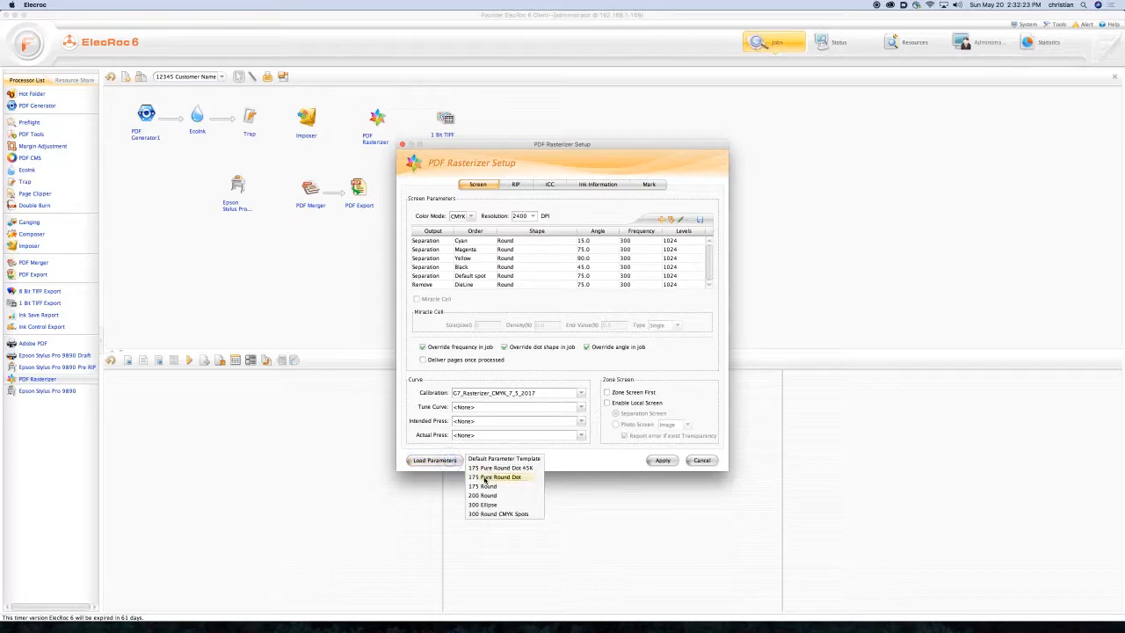
{"action": "left_click", "coordinate": [482, 477]}
{"action": "left_click", "coordinate": [454, 462]}
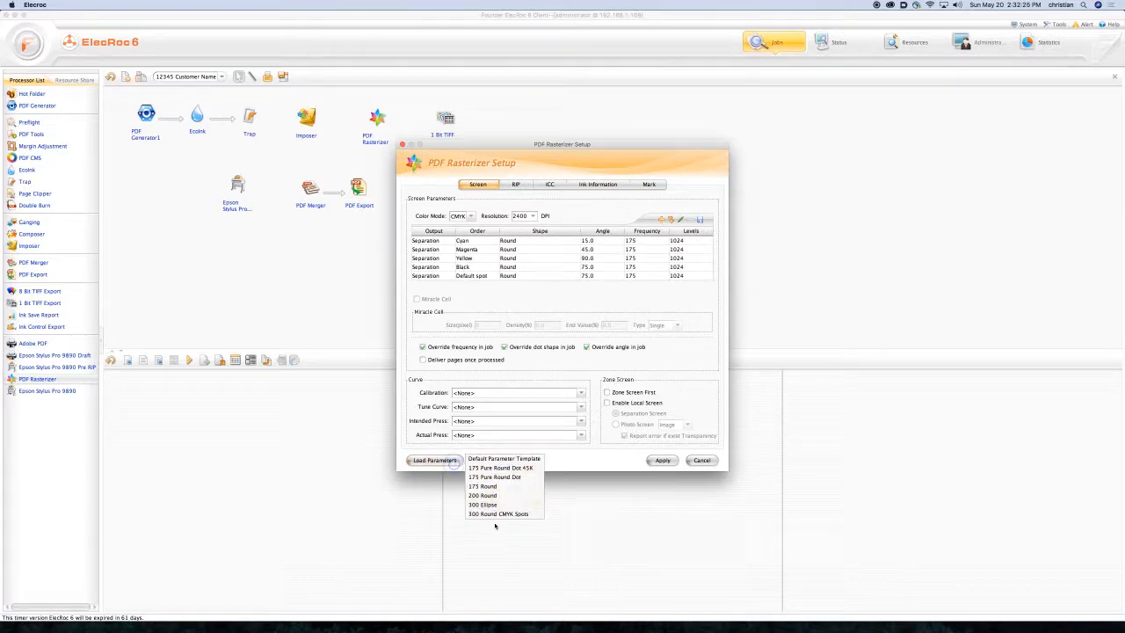
{"action": "left_click", "coordinate": [499, 515]}
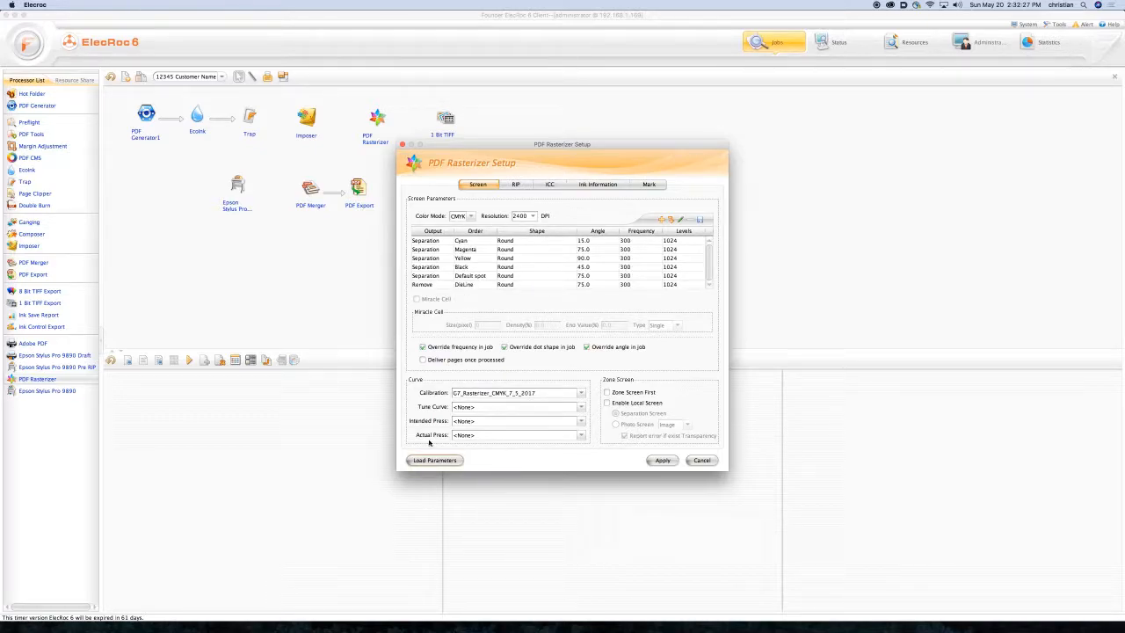
{"action": "left_click", "coordinate": [662, 460]}
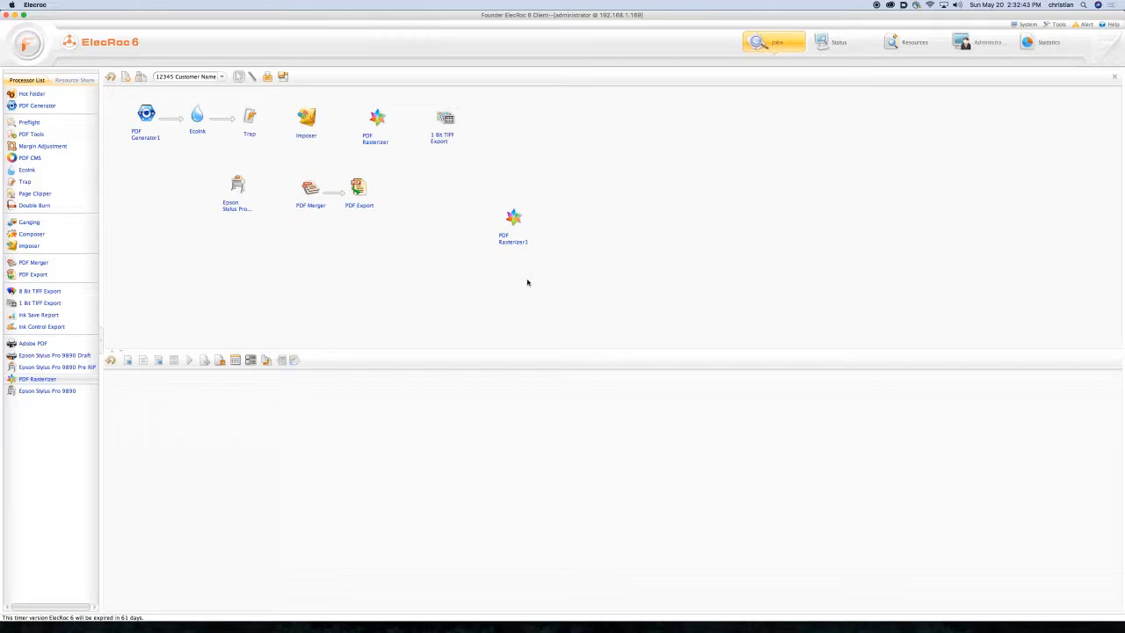
Review the shared resources, from the preflight profiles to the Traditional Press linear curves for the PDF Rasterizer.
{"action": "left_click", "coordinate": [920, 42]}
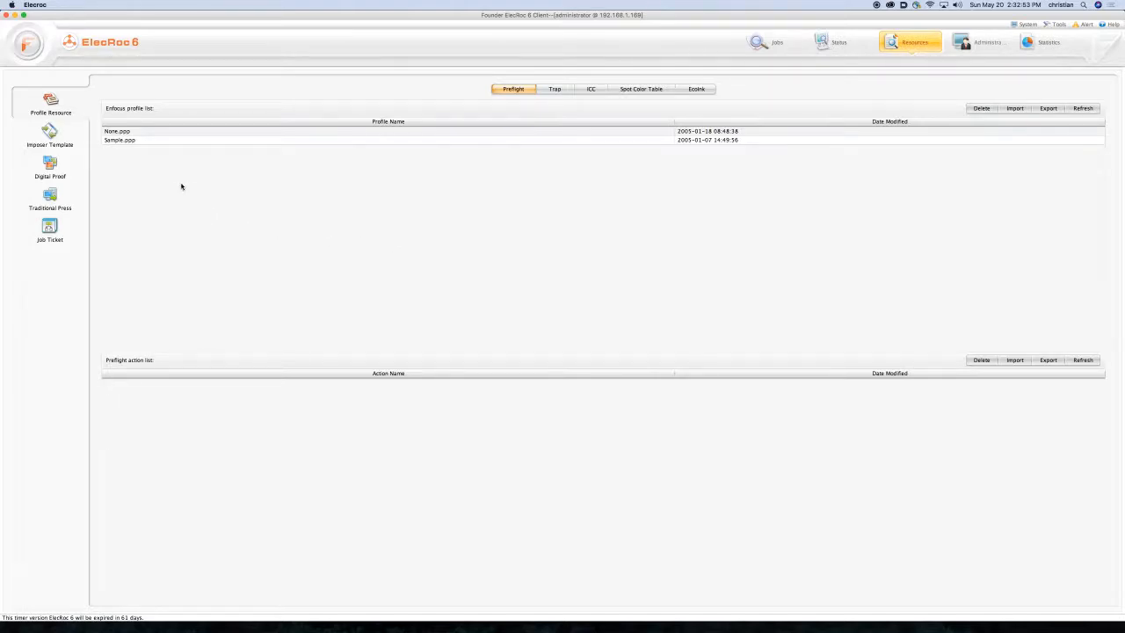
{"action": "left_click", "coordinate": [50, 131]}
{"action": "left_click", "coordinate": [49, 104]}
{"action": "left_click", "coordinate": [50, 195]}
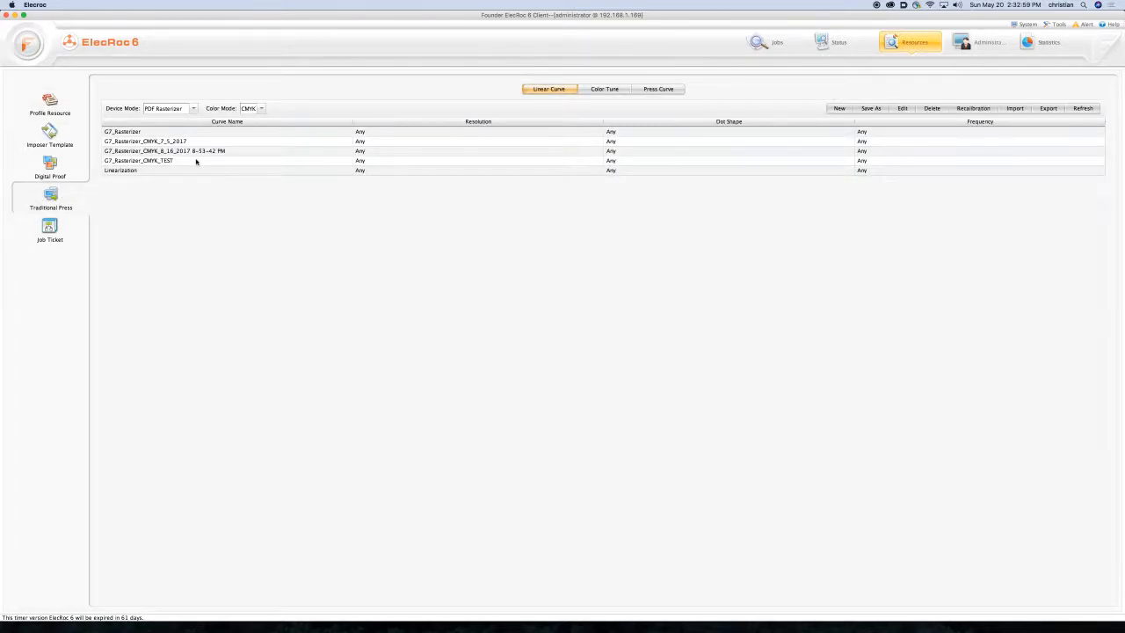
Examine the Traditional Press color tune curves, including the point data of Minus 10 Offset, and the press curve list.
{"action": "left_click", "coordinate": [612, 89]}
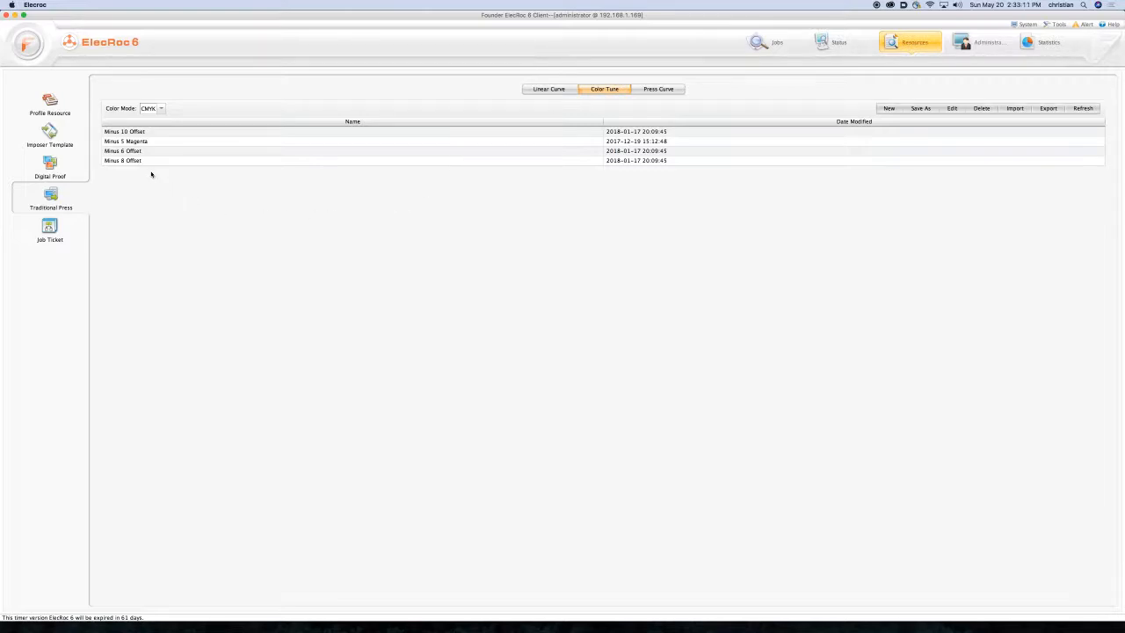
{"action": "left_click", "coordinate": [149, 133]}
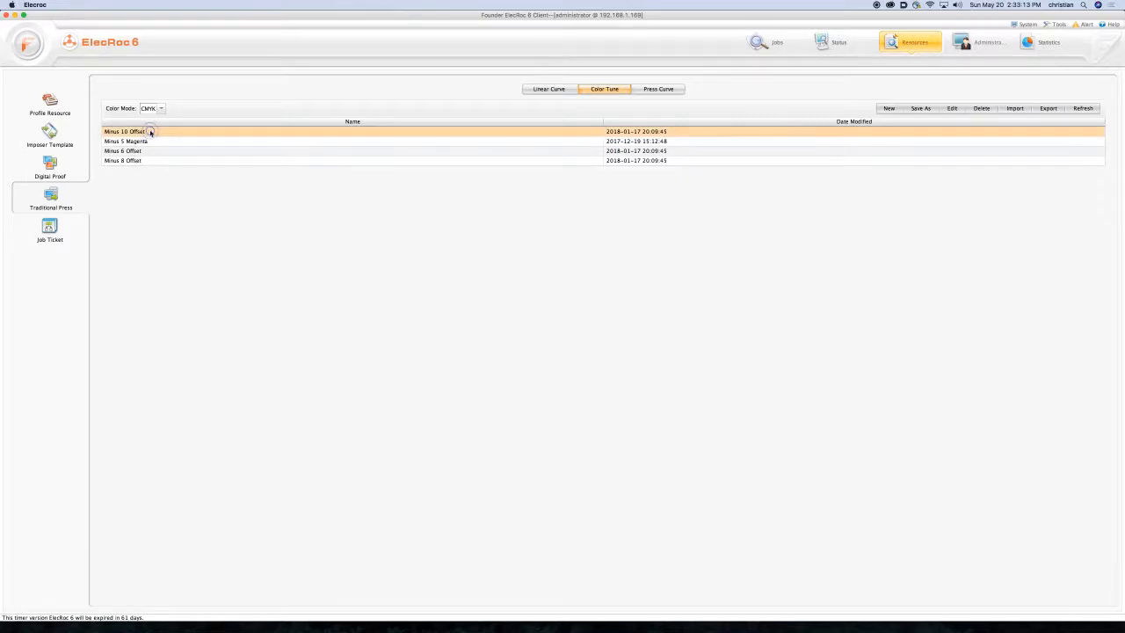
{"action": "double_click", "coordinate": [151, 132]}
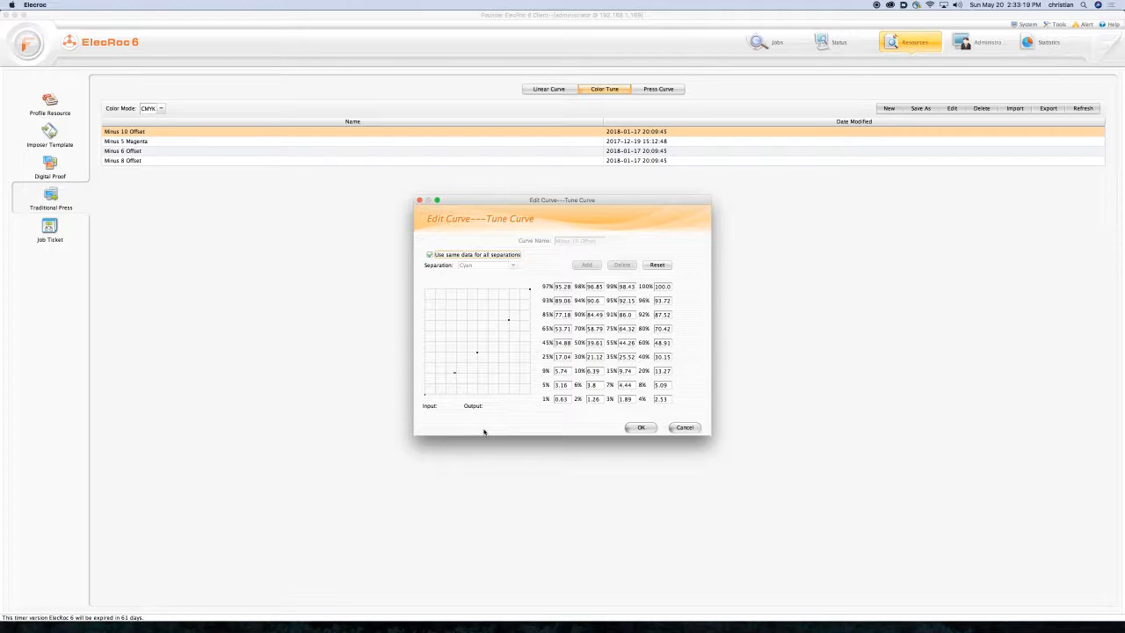
{"action": "left_click", "coordinate": [684, 428]}
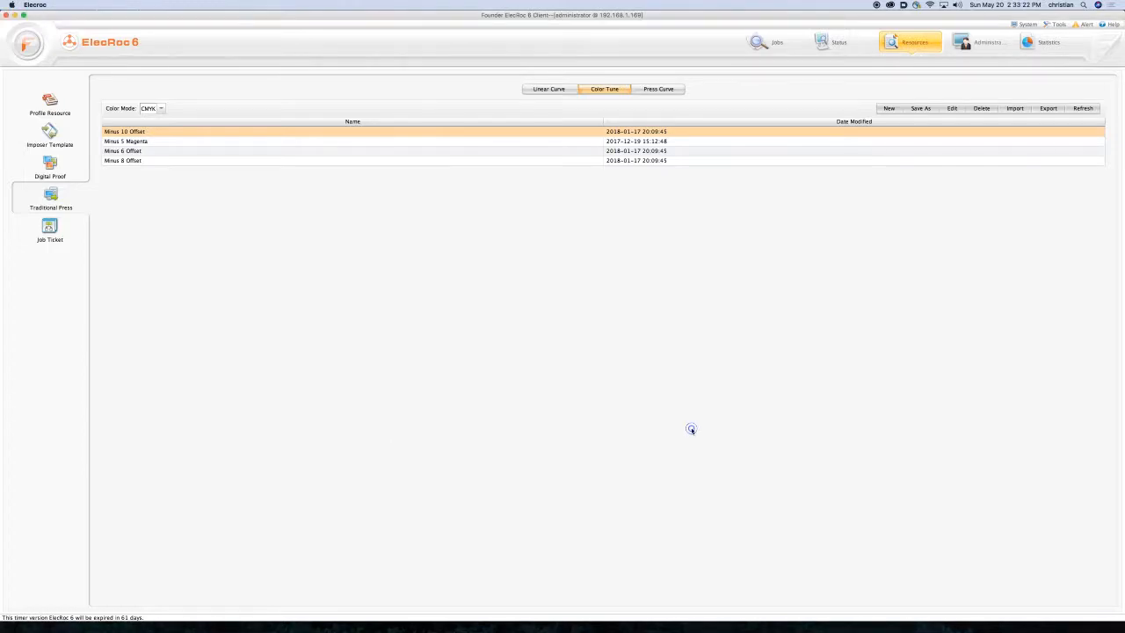
{"action": "left_click", "coordinate": [660, 90]}
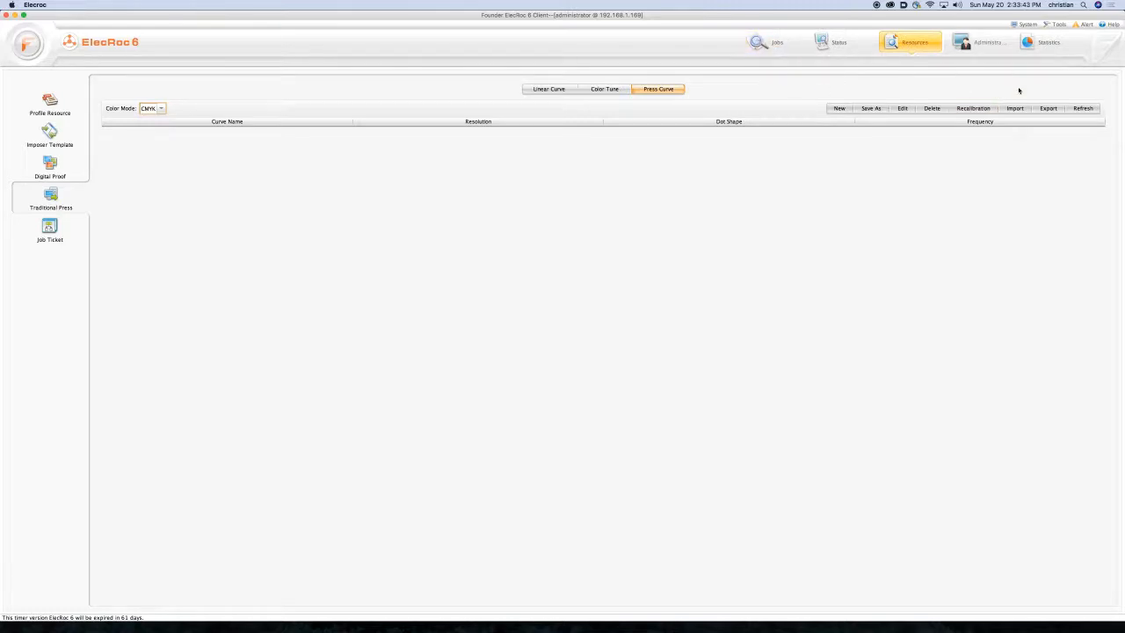
Review the administration lists for processors and archived jobs, and inspect the backup mode options in the Backup Manager.
{"action": "left_click", "coordinate": [969, 48]}
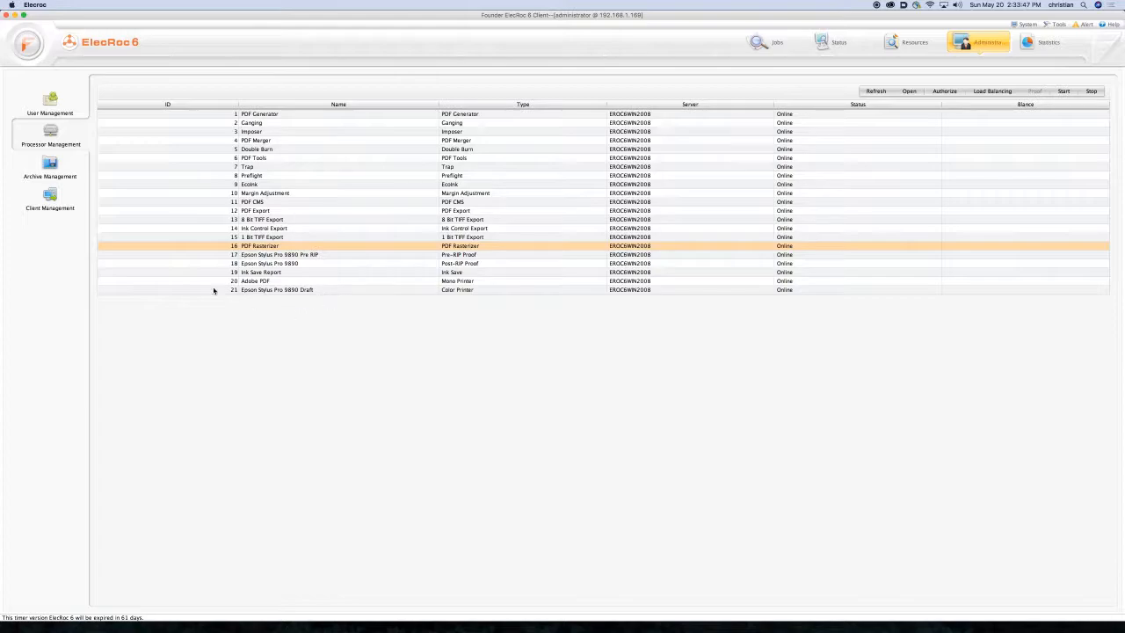
{"action": "left_click", "coordinate": [46, 165]}
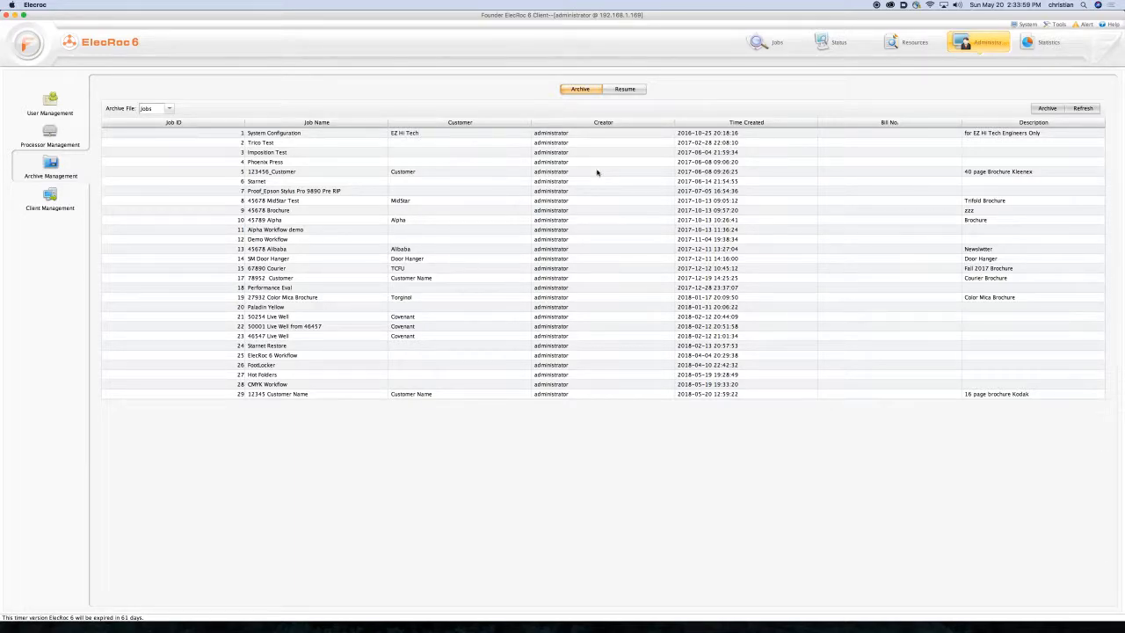
{"action": "left_click", "coordinate": [1061, 24]}
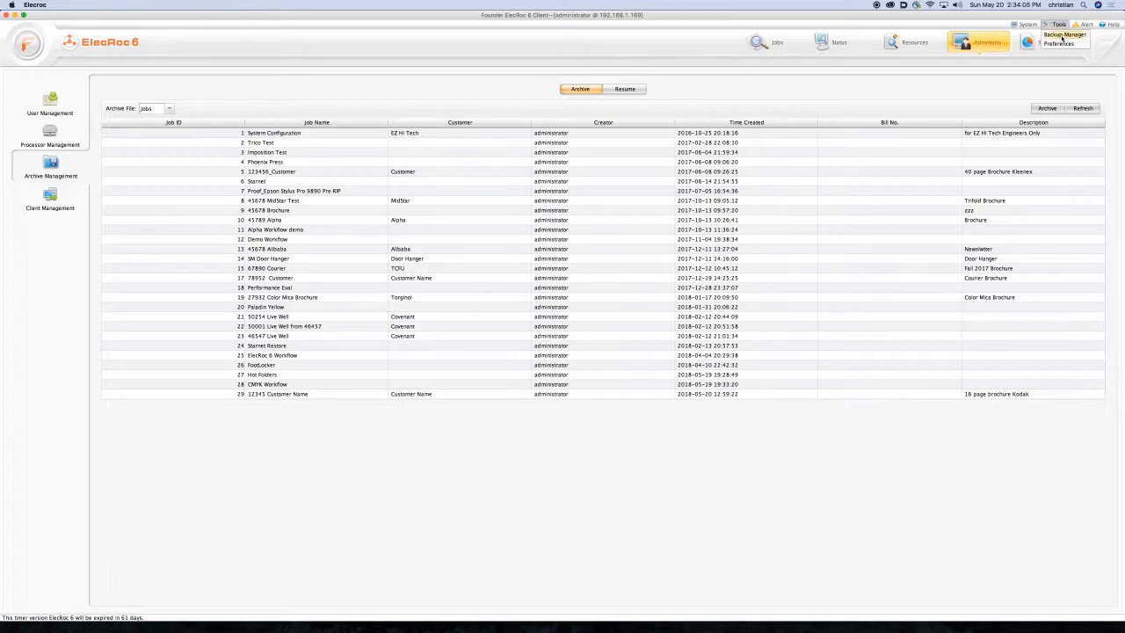
{"action": "left_click", "coordinate": [1062, 35]}
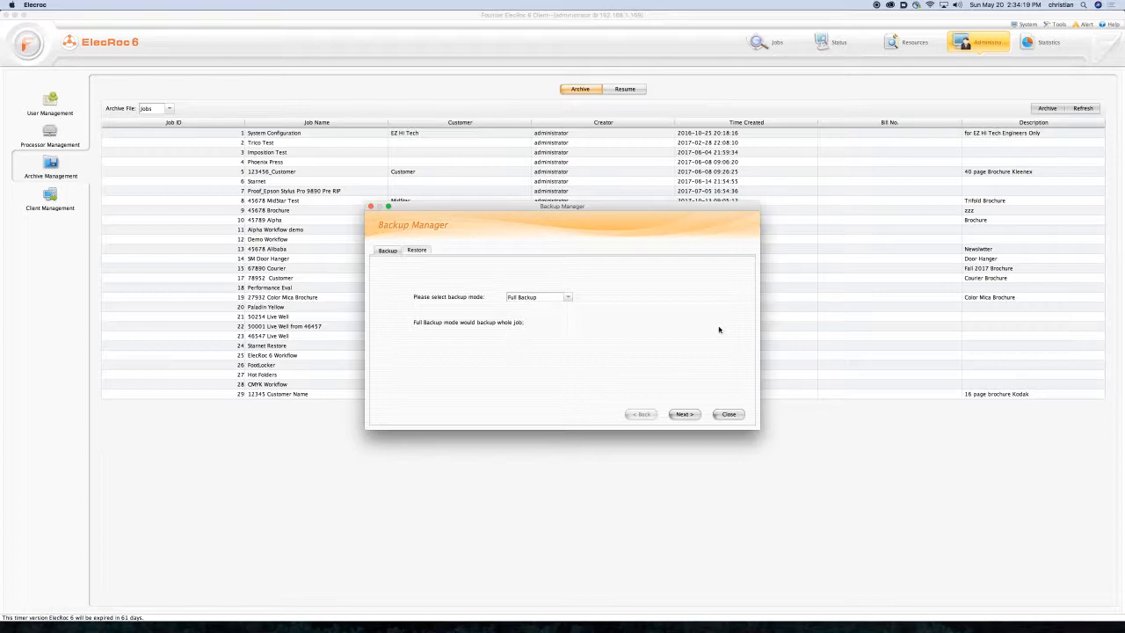
{"action": "left_click", "coordinate": [729, 414]}
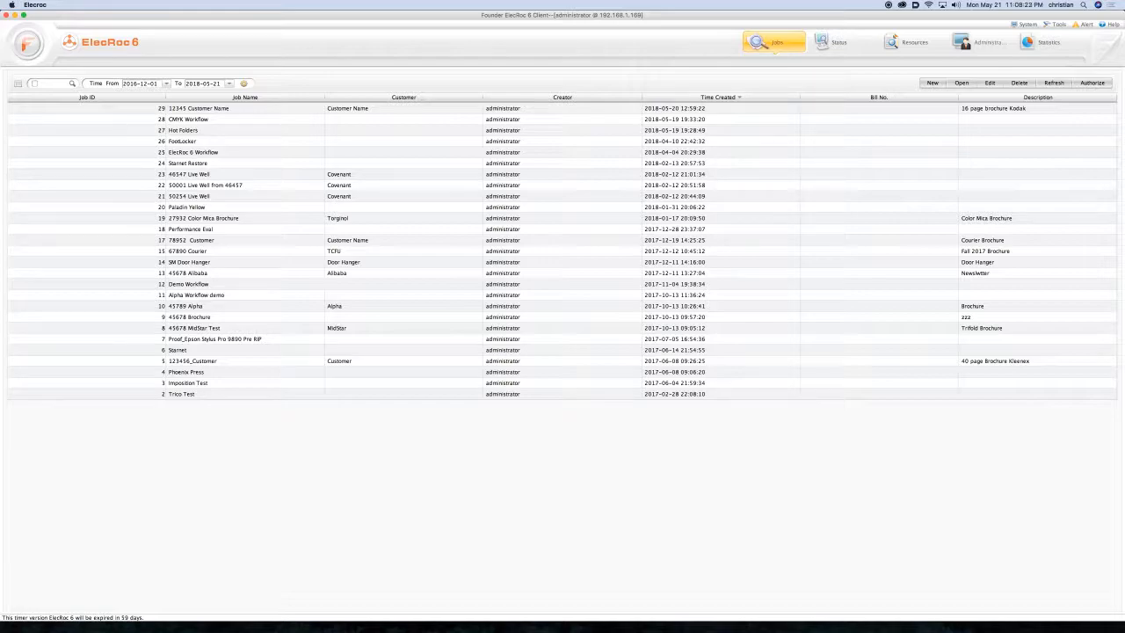
{"action": "key", "text": "ctrl"}
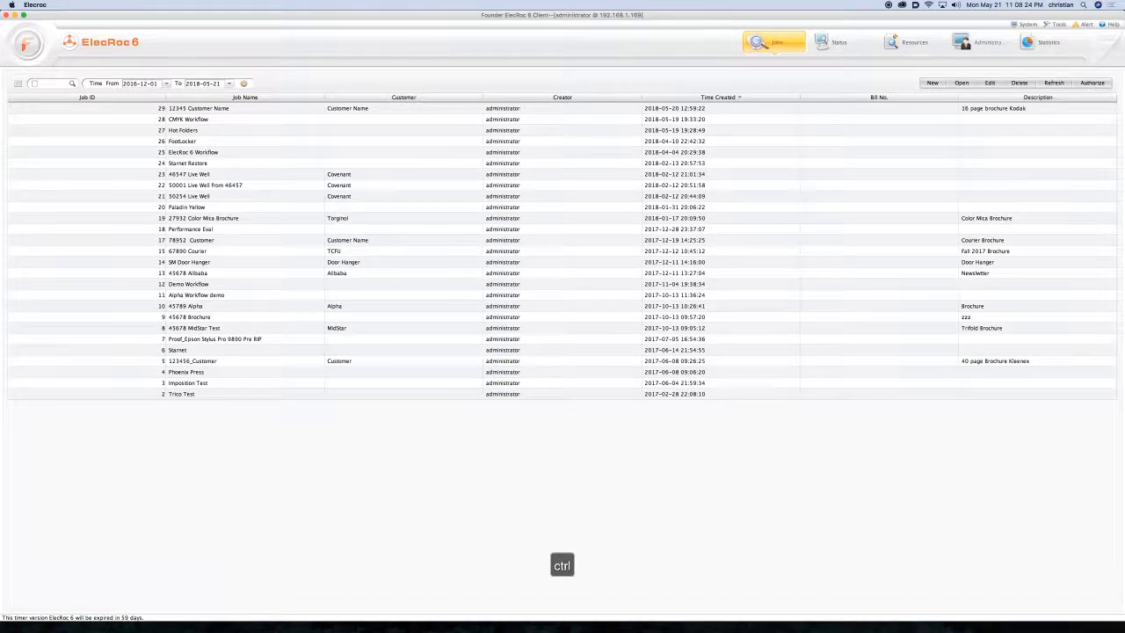